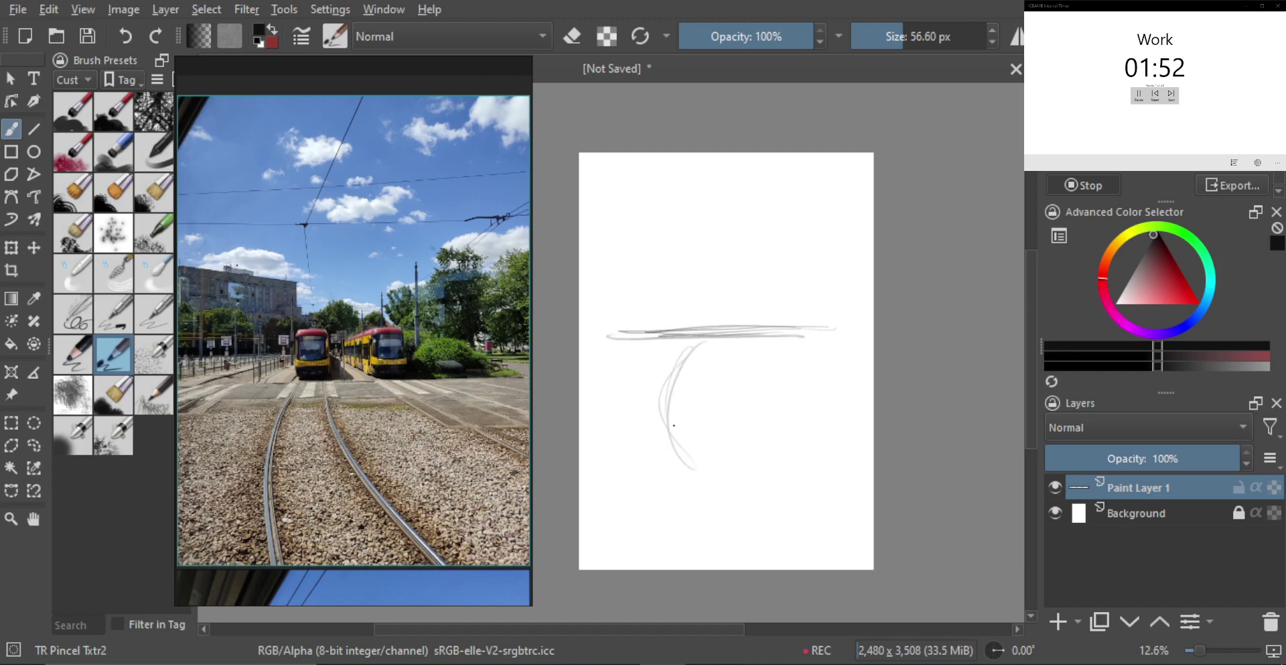
- Undo the last curved strokes and sketch the curving tram rails fanning out from the horizon line toward the bottom of the page
key(ctrl+z)
key(ctrl+z)
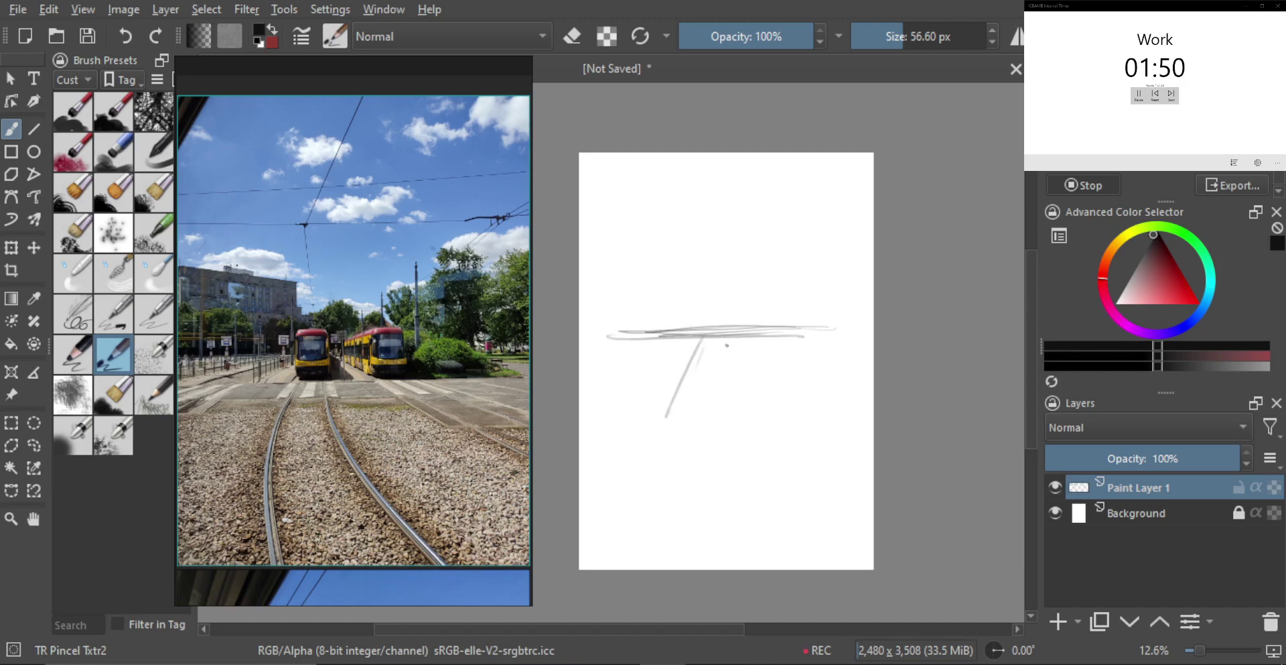
drag(727, 345, 701, 405)
mouse_move(753, 333)
mouse_down()
mouse_move(789, 377)
mouse_move(784, 516)
mouse_up()
drag(714, 419, 698, 470)
drag(720, 369, 828, 507)
drag(734, 427, 702, 464)
mouse_move(683, 368)
mouse_down()
mouse_move(678, 518)
mouse_move(693, 365)
mouse_up()
drag(776, 364, 874, 448)
drag(757, 372, 846, 446)
drag(790, 338, 874, 392)
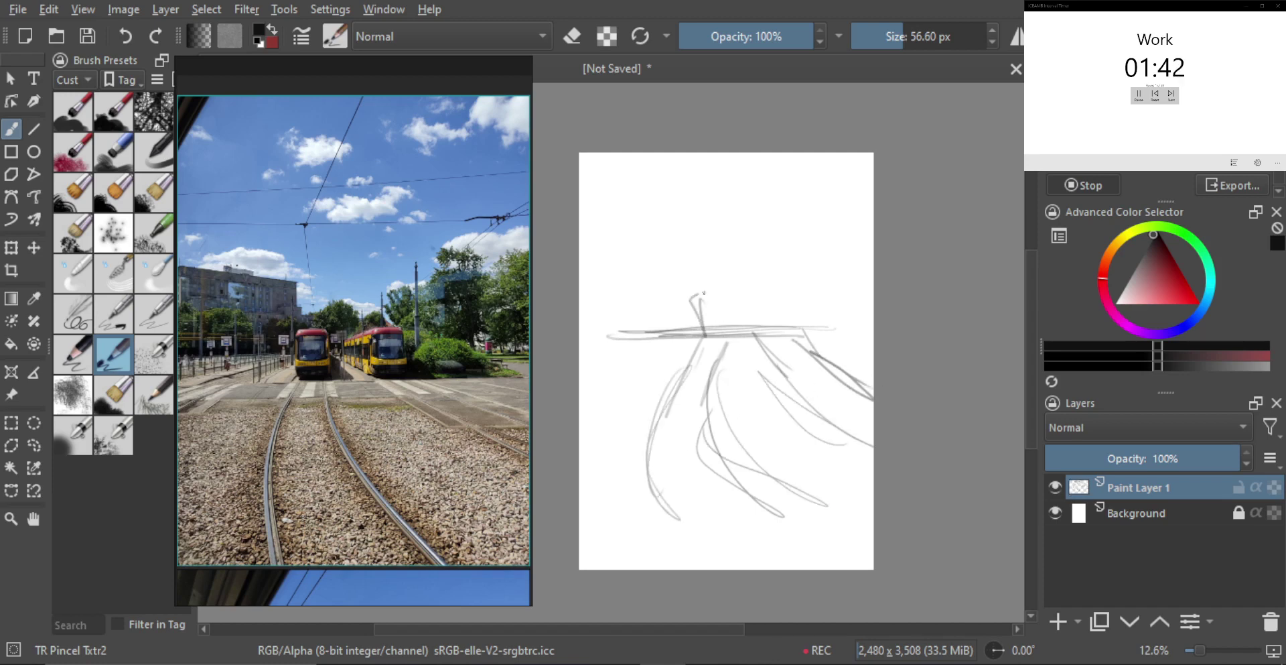
- Sketch the two trams as rough boxes on the horizon line and add the shadows beneath them
drag(704, 292, 729, 335)
mouse_move(699, 336)
mouse_down()
mouse_move(709, 287)
mouse_move(733, 326)
mouse_move(701, 298)
mouse_move(703, 333)
mouse_up()
mouse_move(697, 291)
mouse_down()
mouse_move(702, 317)
mouse_move(768, 319)
mouse_move(776, 280)
mouse_move(792, 326)
mouse_move(771, 284)
mouse_move(775, 330)
mouse_up()
mouse_move(768, 288)
mouse_down()
mouse_move(738, 306)
mouse_move(737, 331)
mouse_move(702, 340)
mouse_move(734, 340)
mouse_up()
mouse_move(710, 347)
mouse_down()
mouse_move(743, 329)
mouse_move(784, 341)
mouse_move(764, 330)
mouse_move(794, 333)
mouse_move(784, 340)
mouse_move(799, 324)
mouse_move(821, 338)
mouse_move(795, 325)
mouse_move(802, 336)
mouse_move(772, 344)
mouse_up()
- Enlarge the brush to about 120 px and scribble in the bushes and trees beside and behind the trams
key(])
key(])
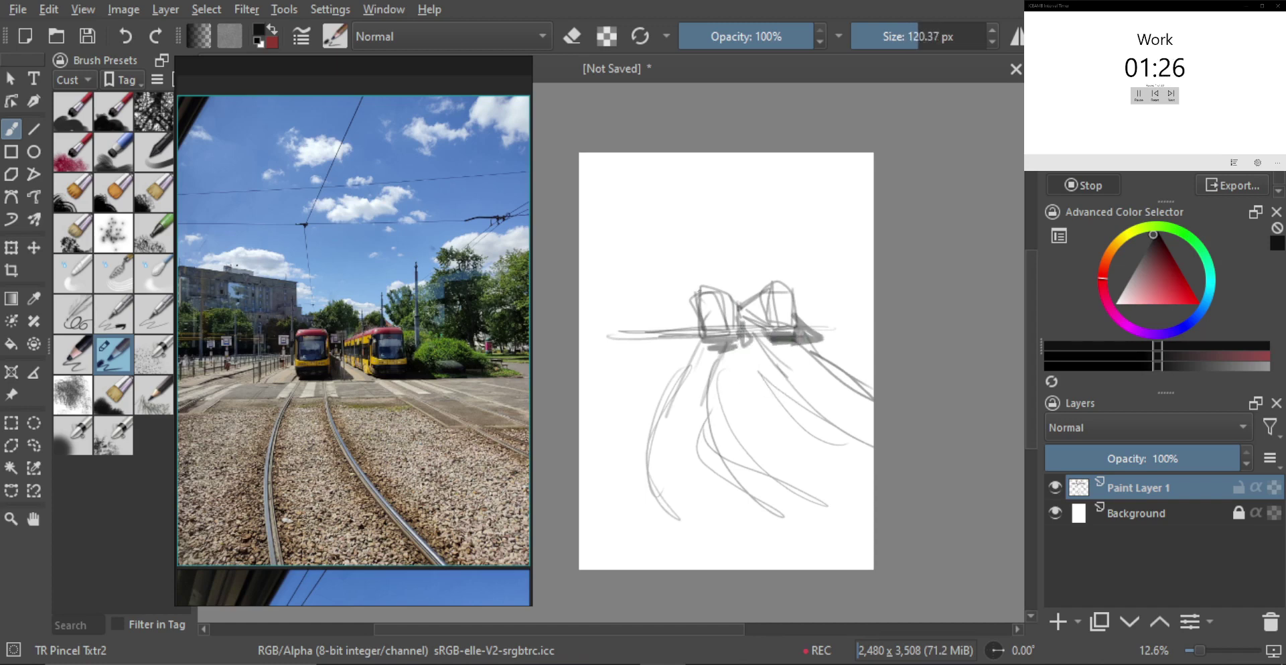
drag(586, 338, 670, 312)
key(ctrl+z)
drag(805, 311, 867, 330)
drag(808, 322, 848, 328)
shift+drag(644, 361, 682, 362)
mouse_move(603, 325)
mouse_down()
mouse_move(708, 322)
mouse_move(619, 312)
mouse_move(610, 281)
mouse_move(609, 309)
mouse_move(623, 288)
mouse_move(637, 308)
mouse_move(657, 286)
mouse_move(656, 312)
mouse_move(686, 313)
mouse_move(674, 290)
mouse_move(694, 312)
mouse_move(726, 273)
mouse_move(748, 288)
mouse_move(747, 267)
mouse_move(741, 296)
mouse_move(770, 277)
mouse_move(763, 270)
mouse_move(770, 289)
mouse_move(773, 272)
mouse_move(826, 307)
mouse_move(802, 315)
mouse_move(847, 320)
mouse_up()
- Enlarge the brush to about 223 px and block in the buildings on both sides of the trams
key(bracketright)
key(bracketright)
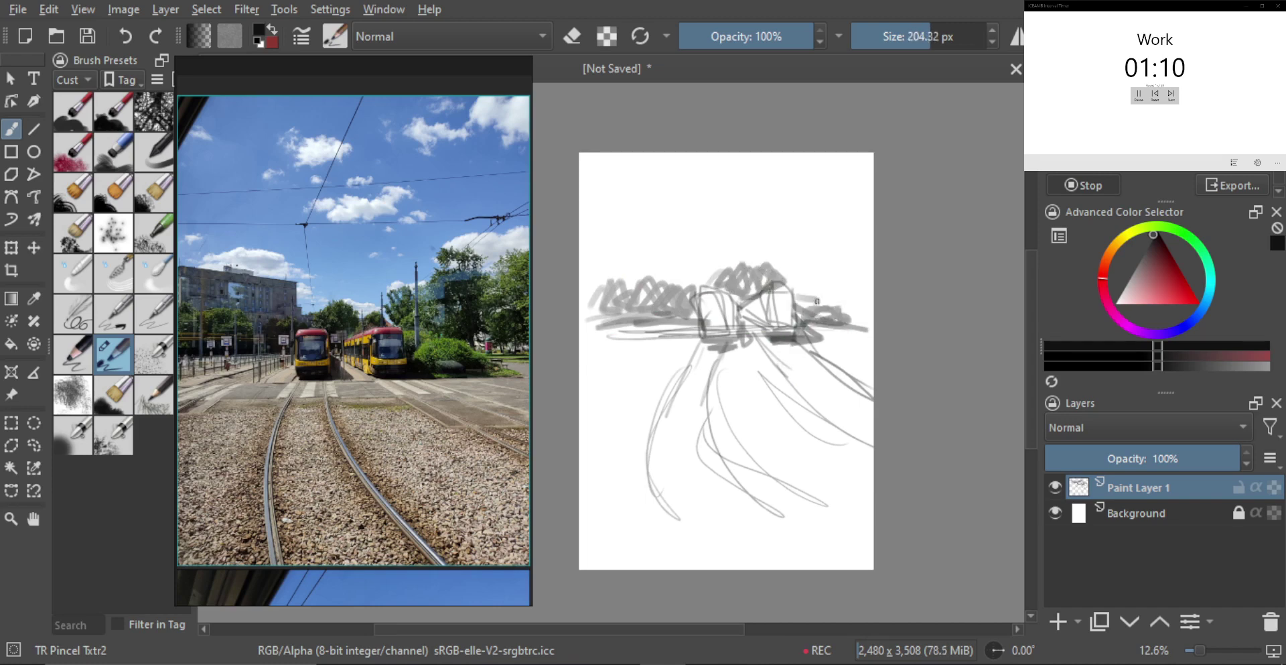
key(bracketright)
mouse_move(818, 299)
mouse_down()
mouse_move(794, 249)
mouse_move(832, 217)
mouse_move(819, 303)
mouse_move(821, 216)
mouse_move(856, 213)
mouse_move(858, 298)
mouse_move(843, 306)
mouse_up()
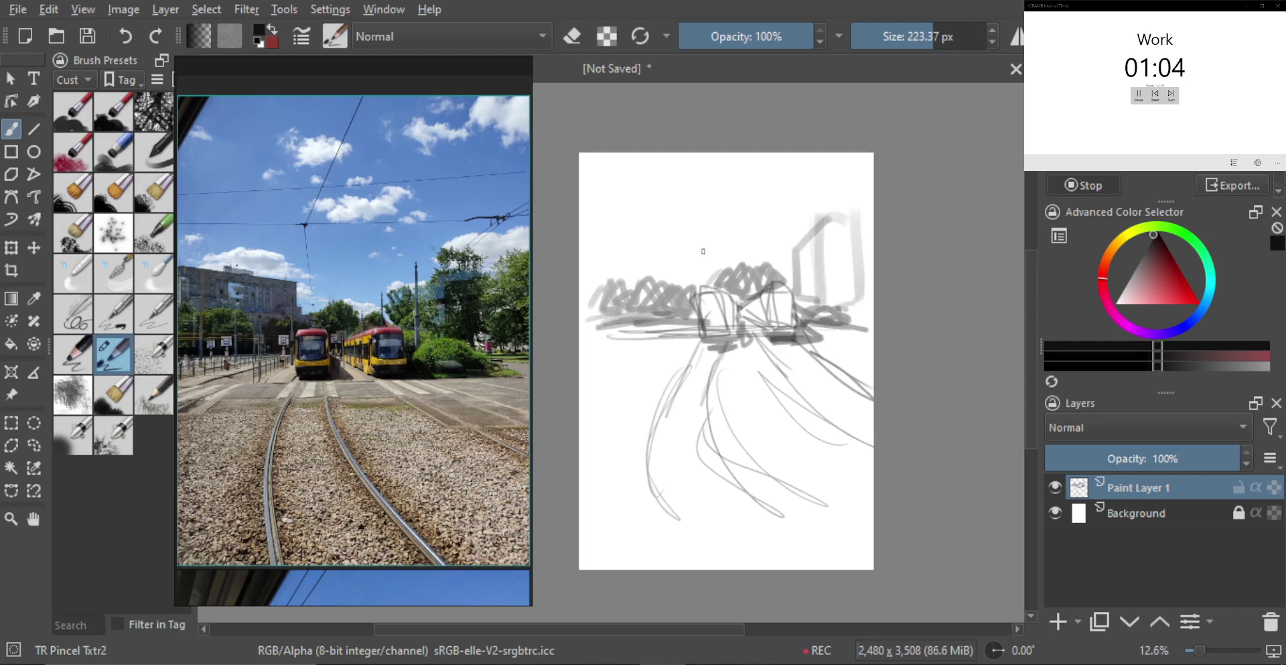
drag(692, 256, 693, 278)
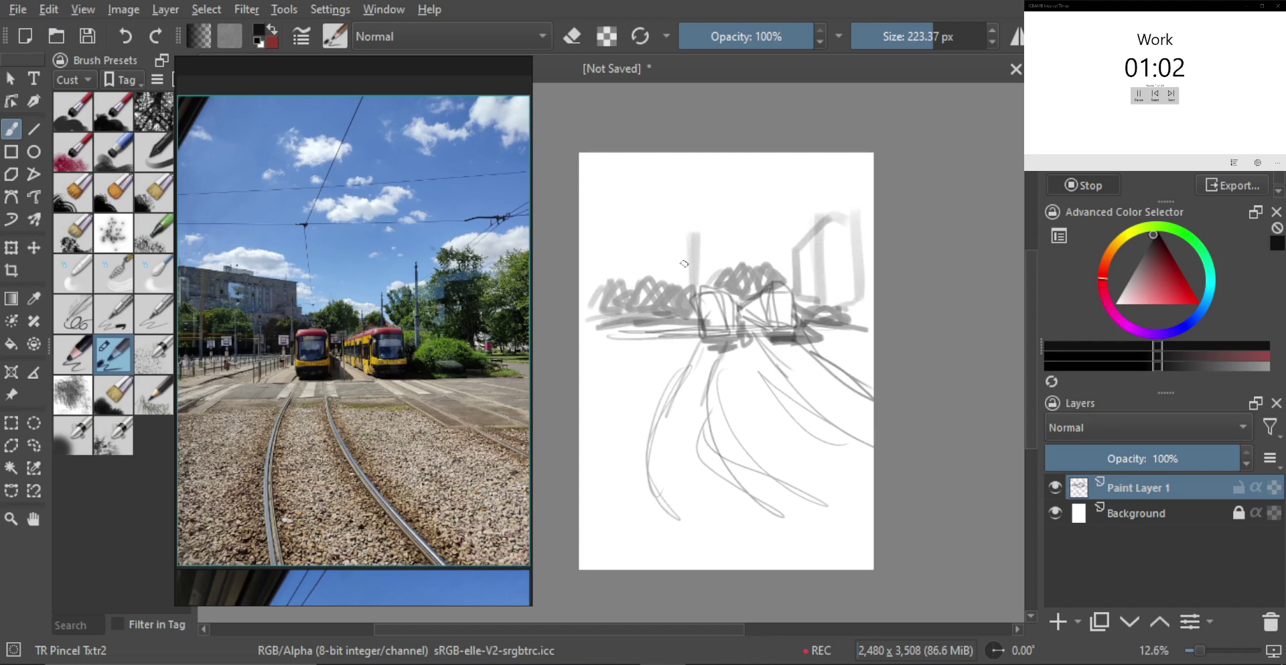
mouse_move(600, 234)
mouse_down()
mouse_move(694, 250)
mouse_move(645, 255)
mouse_move(632, 235)
mouse_move(633, 288)
mouse_up()
mouse_move(655, 238)
mouse_down()
mouse_move(660, 274)
mouse_move(614, 240)
mouse_move(628, 231)
mouse_move(621, 259)
mouse_move(631, 231)
mouse_move(715, 281)
mouse_move(700, 236)
mouse_move(715, 274)
mouse_up()
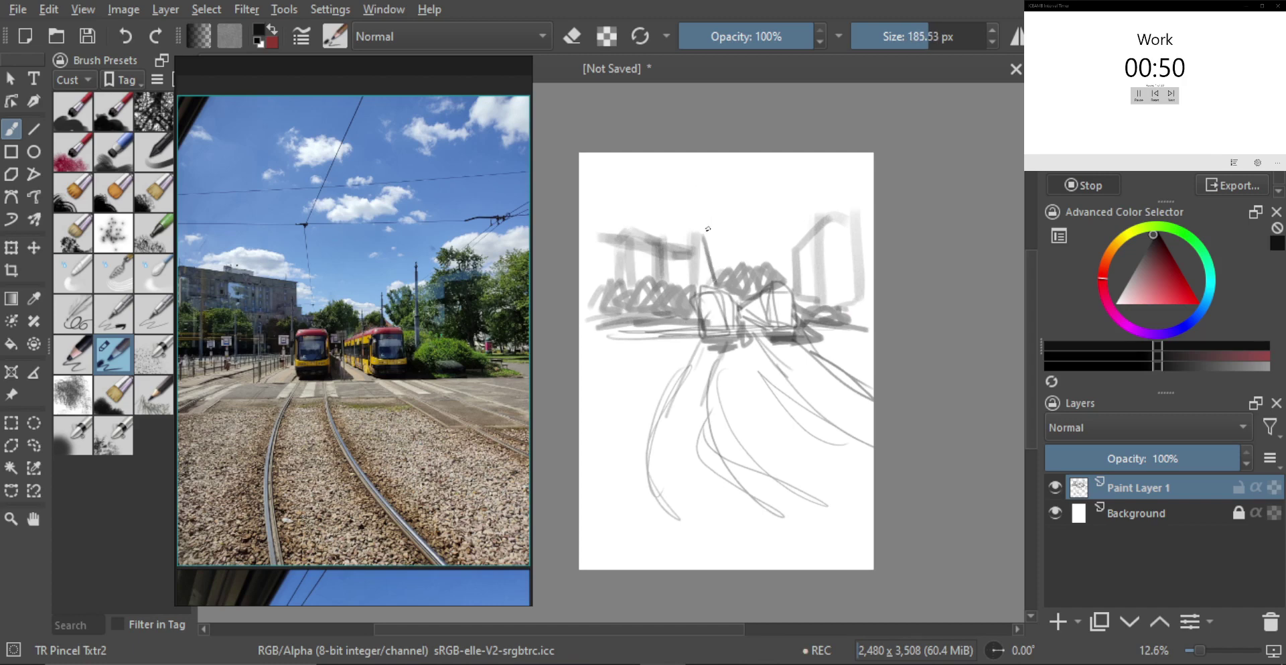
- Sketch the tram's slanted overhead cable up toward the page edge and the long wires crossing the sky
drag(707, 229, 737, 161)
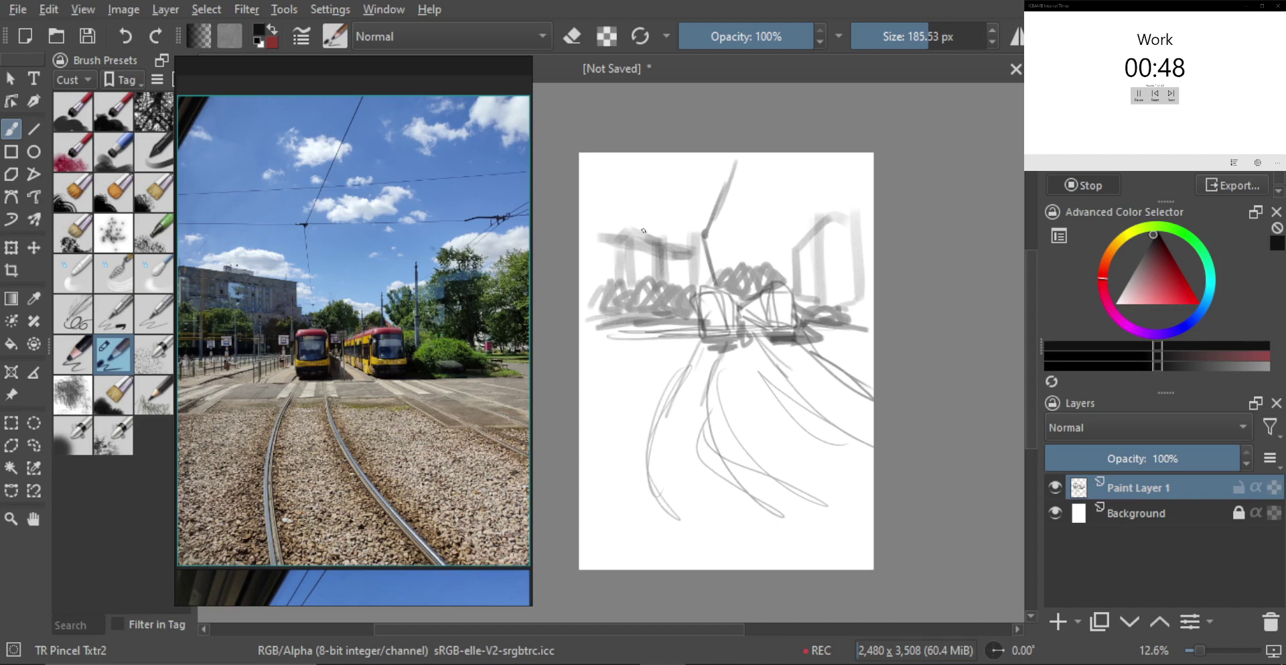
drag(603, 233, 863, 226)
drag(605, 220, 804, 190)
- Strengthen the left tram's outline, windshield and bumper with a brush of about 69 px
mouse_move(698, 318)
ctrl+mouse_down()
mouse_move(735, 304)
mouse_move(719, 306)
mouse_move(720, 325)
ctrl+mouse_up()
scroll(718, 325, up, 1)
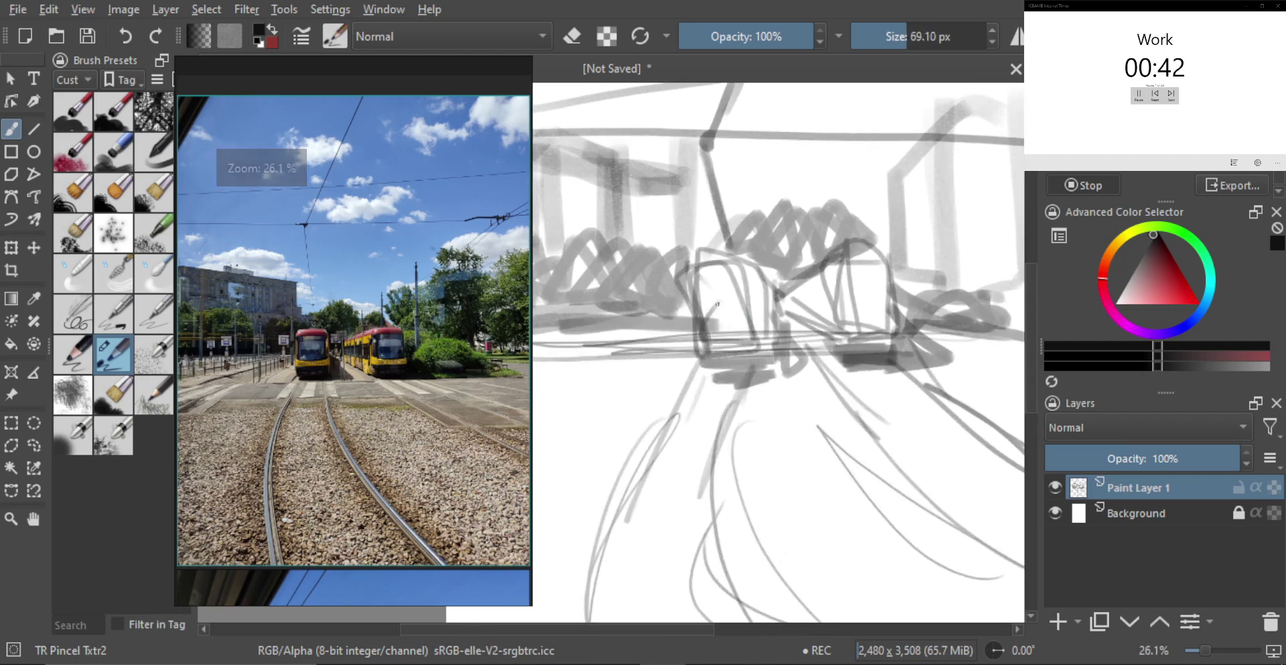
mouse_move(685, 280)
mouse_down()
mouse_move(696, 353)
mouse_move(771, 352)
mouse_up()
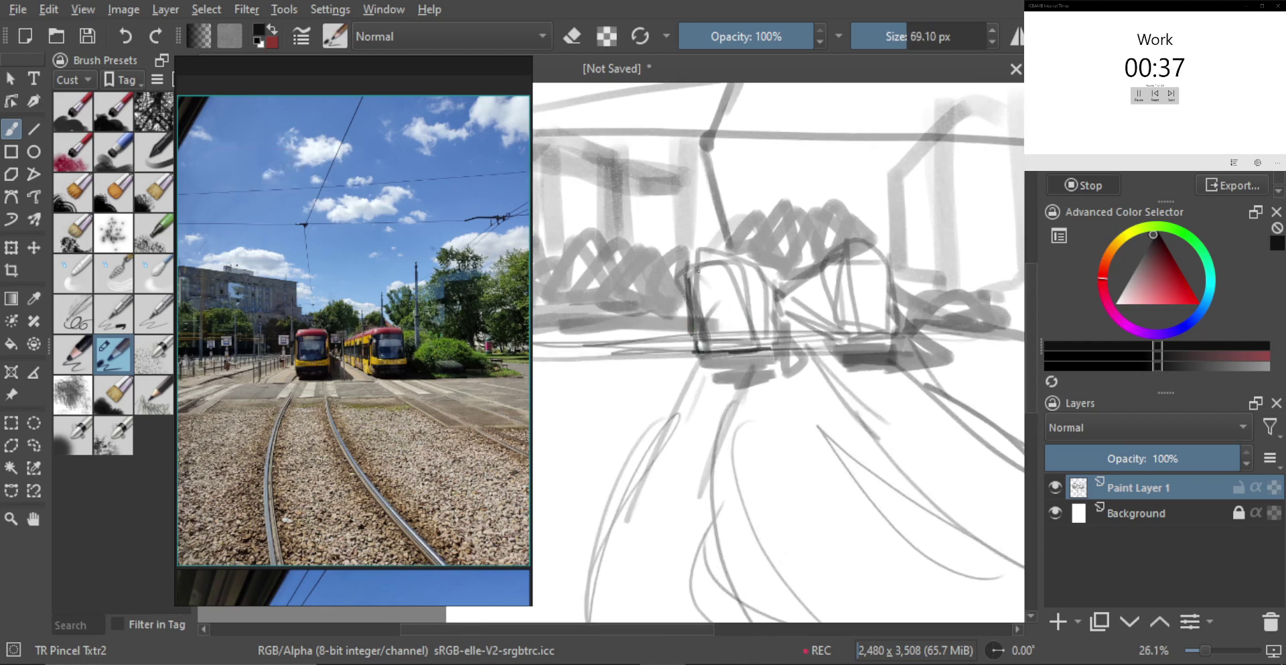
mouse_move(699, 259)
mouse_down()
mouse_move(768, 258)
mouse_move(766, 335)
mouse_move(702, 285)
mouse_move(700, 268)
mouse_move(721, 313)
mouse_up()
mouse_move(701, 273)
mouse_down()
mouse_move(743, 269)
mouse_move(759, 305)
mouse_up()
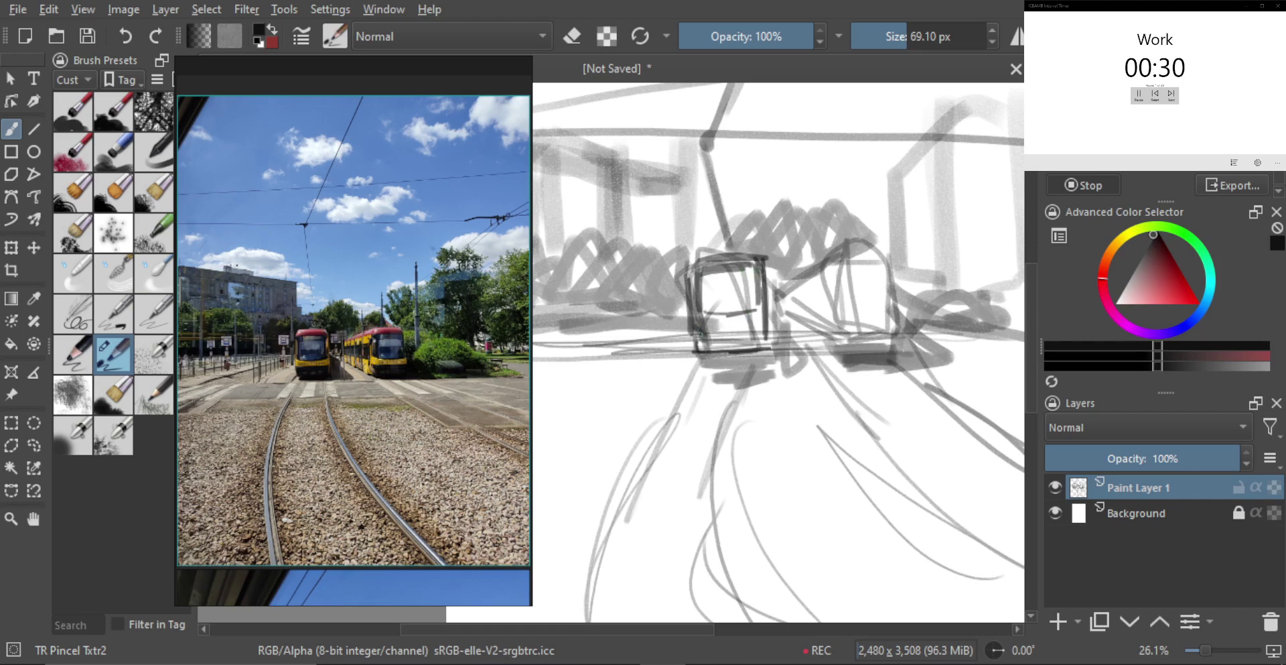
mouse_move(701, 333)
mouse_down()
mouse_move(763, 331)
mouse_move(700, 335)
mouse_move(708, 349)
mouse_up()
drag(695, 339, 850, 352)
- Define the right tram's receding side, front face and windshield with darker strokes using a brush of about 86 px
key(bracketleft)
drag(789, 317, 810, 335)
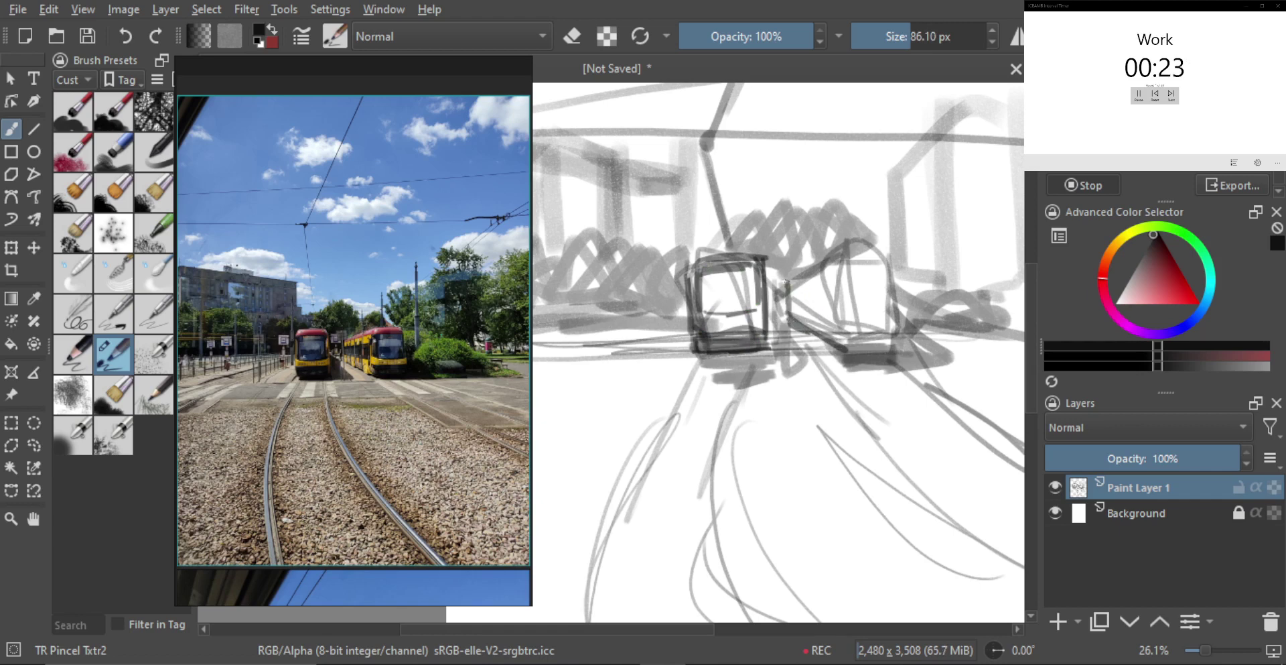
mouse_move(787, 282)
mouse_down()
mouse_move(845, 246)
mouse_move(832, 250)
mouse_move(872, 252)
mouse_move(842, 339)
mouse_up()
mouse_move(837, 271)
mouse_down()
mouse_move(835, 313)
mouse_move(901, 343)
mouse_up()
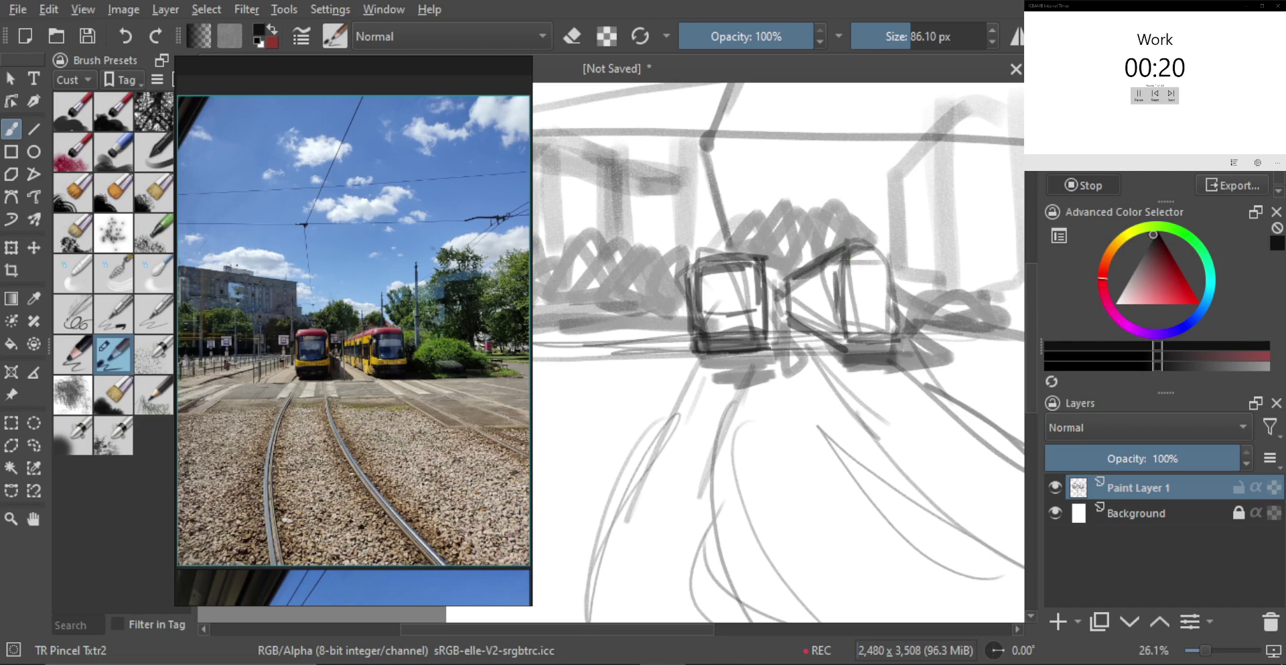
mouse_move(893, 247)
mouse_down()
mouse_move(912, 326)
mouse_move(878, 327)
mouse_up()
mouse_move(851, 269)
mouse_down()
mouse_move(838, 313)
mouse_move(904, 261)
mouse_up()
drag(846, 309, 908, 308)
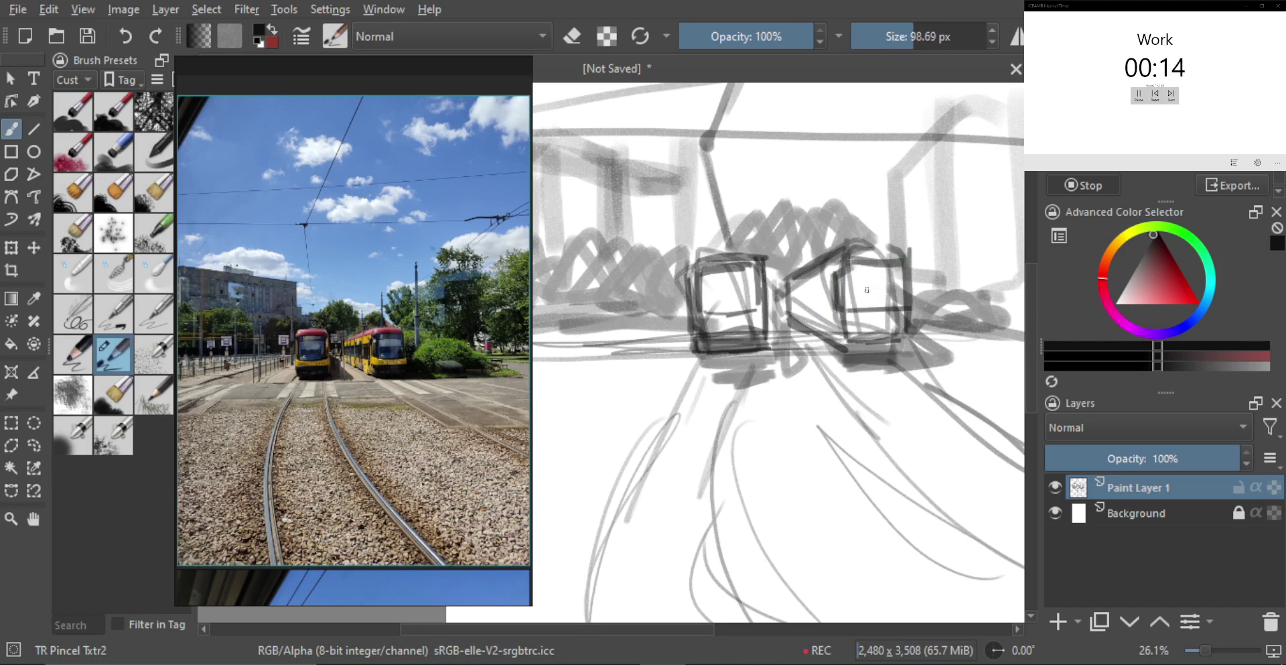
- Enlarge the brush to about 123 px and shade both trams' windshields and the right tram's side windows
key(])
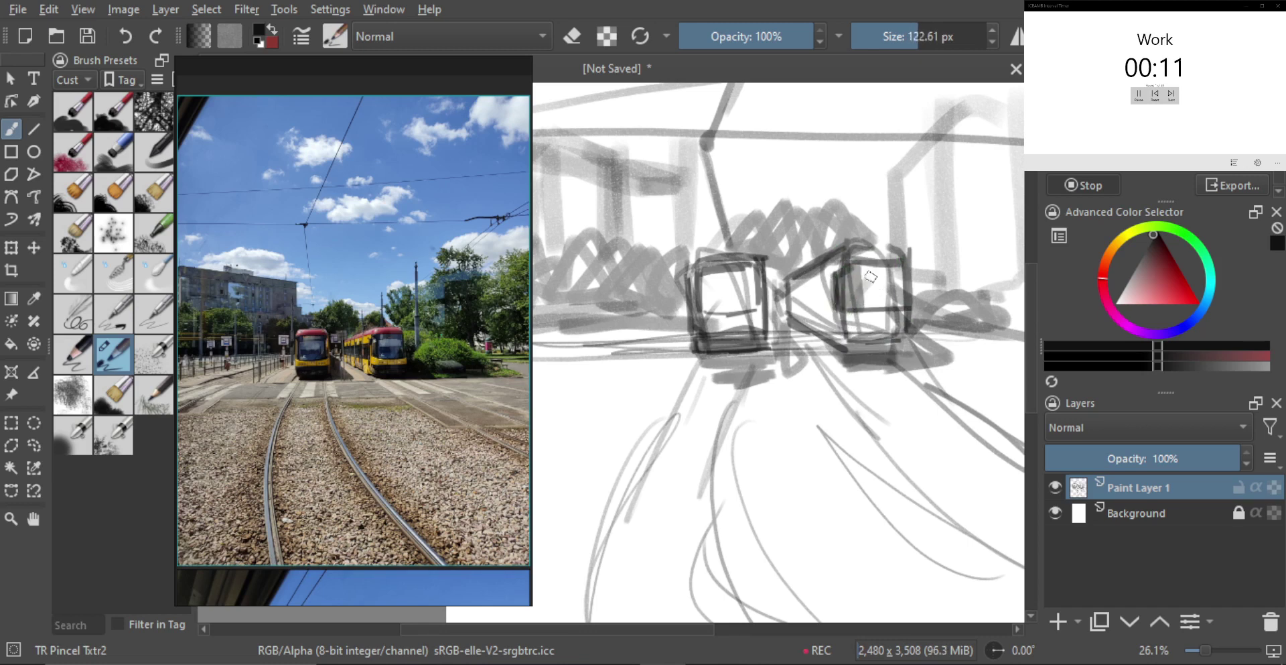
mouse_move(871, 277)
mouse_down()
mouse_move(894, 288)
mouse_move(885, 277)
mouse_move(888, 309)
mouse_up()
mouse_move(732, 294)
shift+mouse_down()
mouse_move(725, 305)
mouse_move(751, 295)
mouse_move(743, 315)
shift+mouse_up()
drag(813, 285, 807, 309)
shift+drag(823, 352, 826, 352)
mouse_move(786, 311)
mouse_down()
mouse_move(805, 309)
mouse_move(810, 335)
mouse_move(819, 315)
mouse_move(839, 330)
mouse_up()
scroll(839, 331, down, 2)
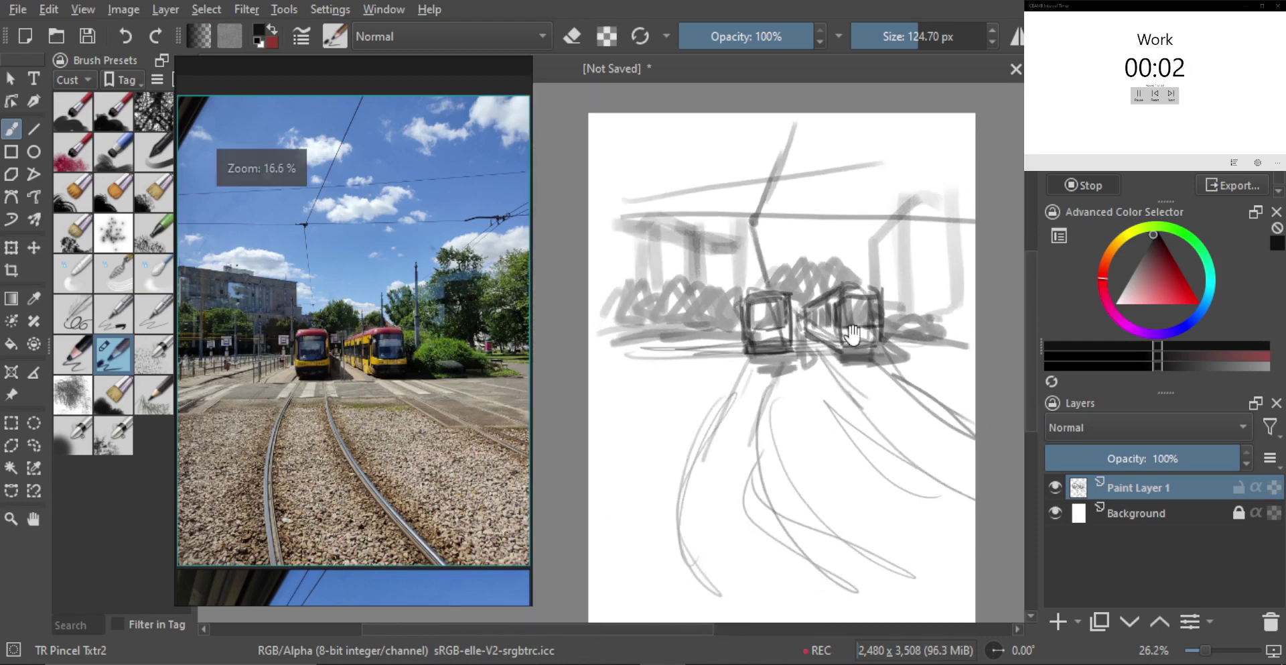
- Reduce the brush to about 100 px, hide Paint Layer 1 and add a new paint layer above it
key(bracketleft)
key(bracketleft)
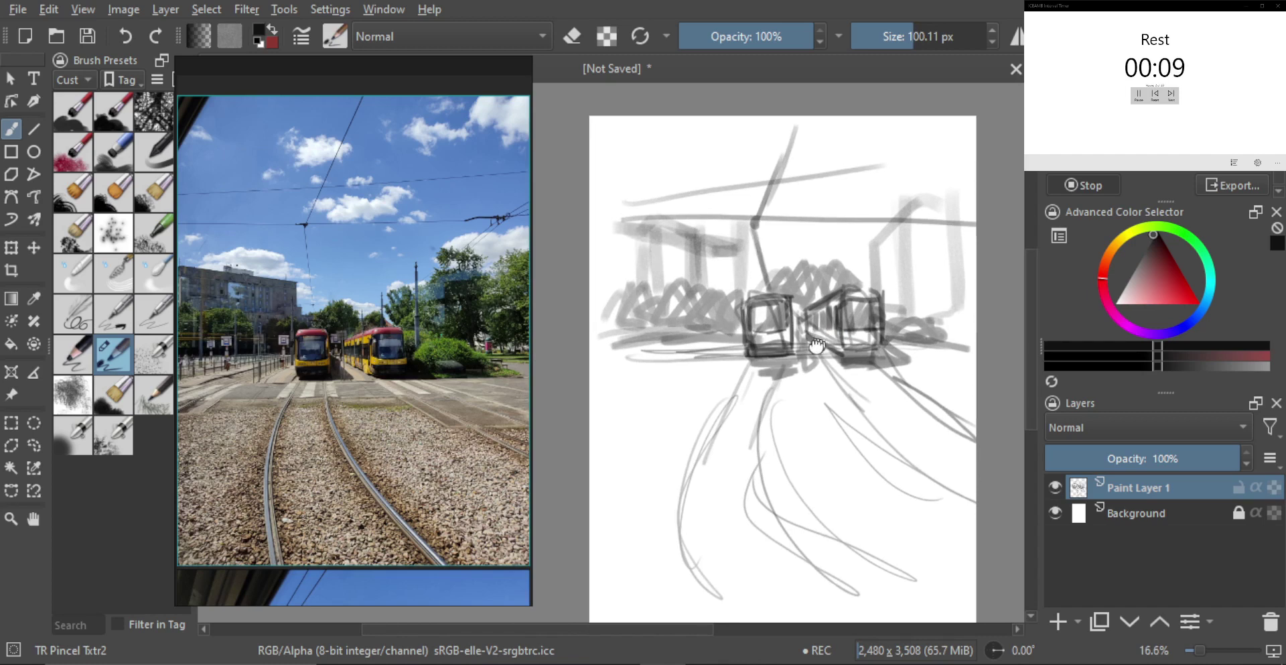
click(1056, 487)
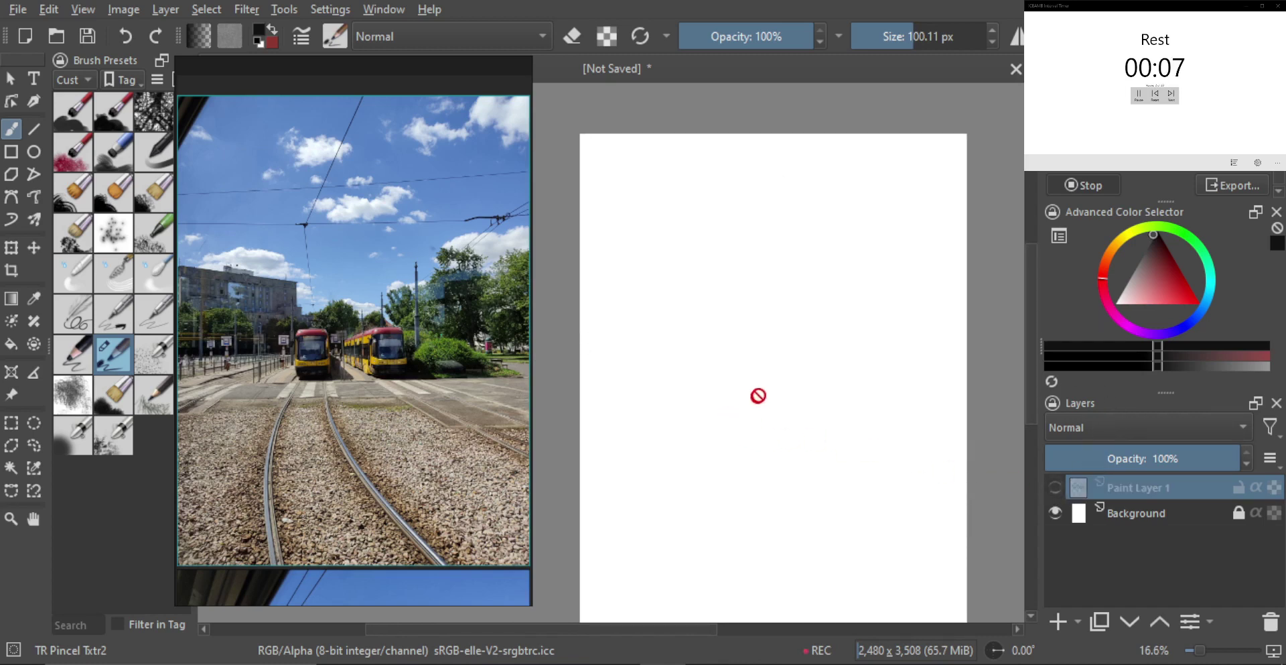
key(Insert)
- Bring up the tram interior photo with red seats as the reference and set the brush to about 94 px
scroll(458, 381, down, 3)
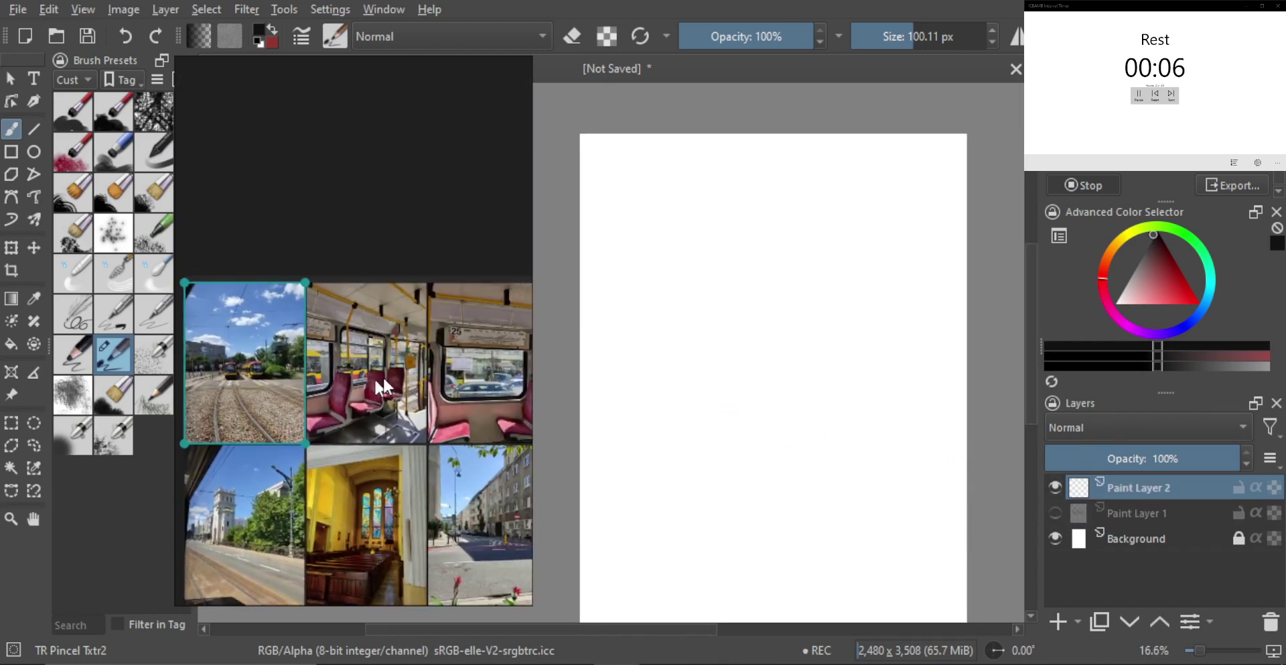
double_click(395, 376)
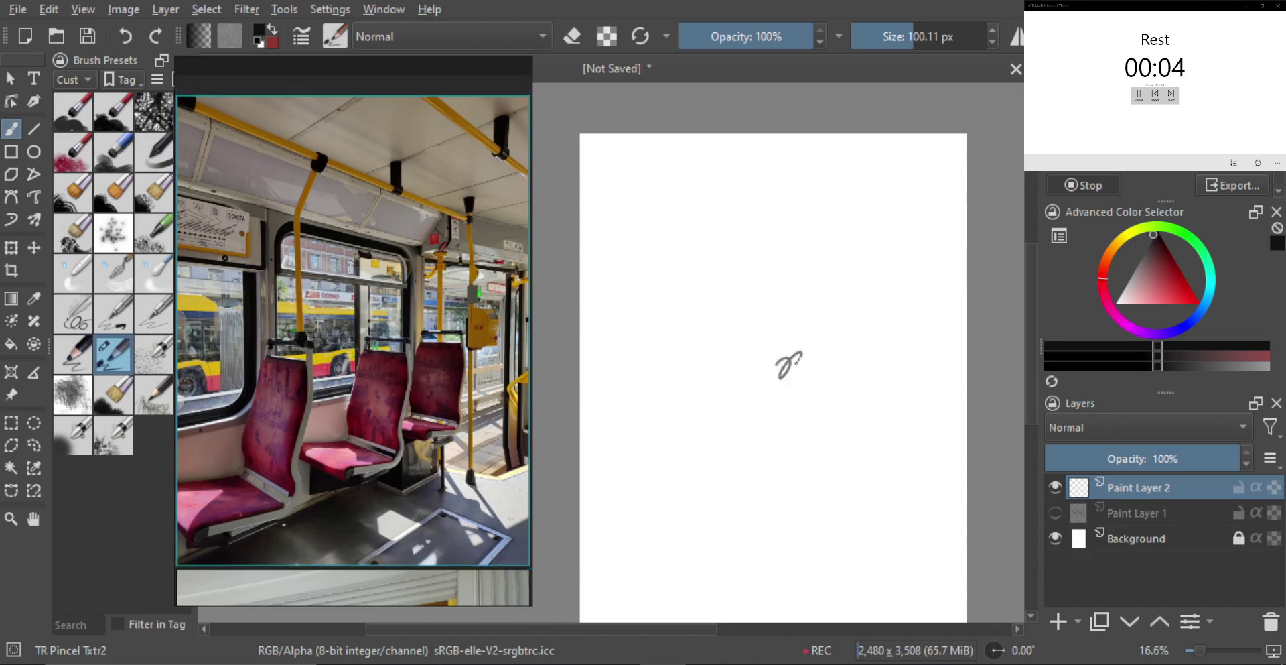
scroll(800, 333, down, 2)
mouse_move(777, 343)
mouse_down()
mouse_move(784, 356)
mouse_move(758, 345)
mouse_up()
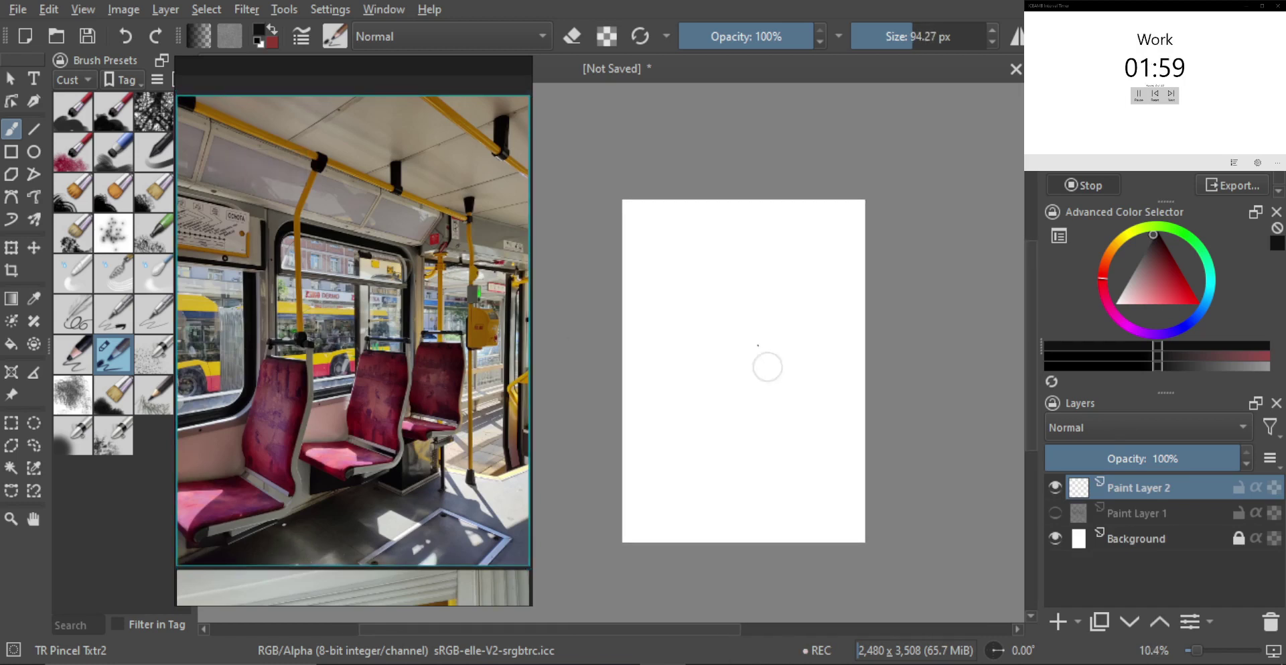
- Sketch the lower perspective lines of the seats and floor converging toward the right edge of the page
drag(858, 305, 628, 365)
drag(861, 315, 647, 443)
drag(858, 323, 681, 487)
drag(860, 323, 711, 513)
key(ctrl+z)
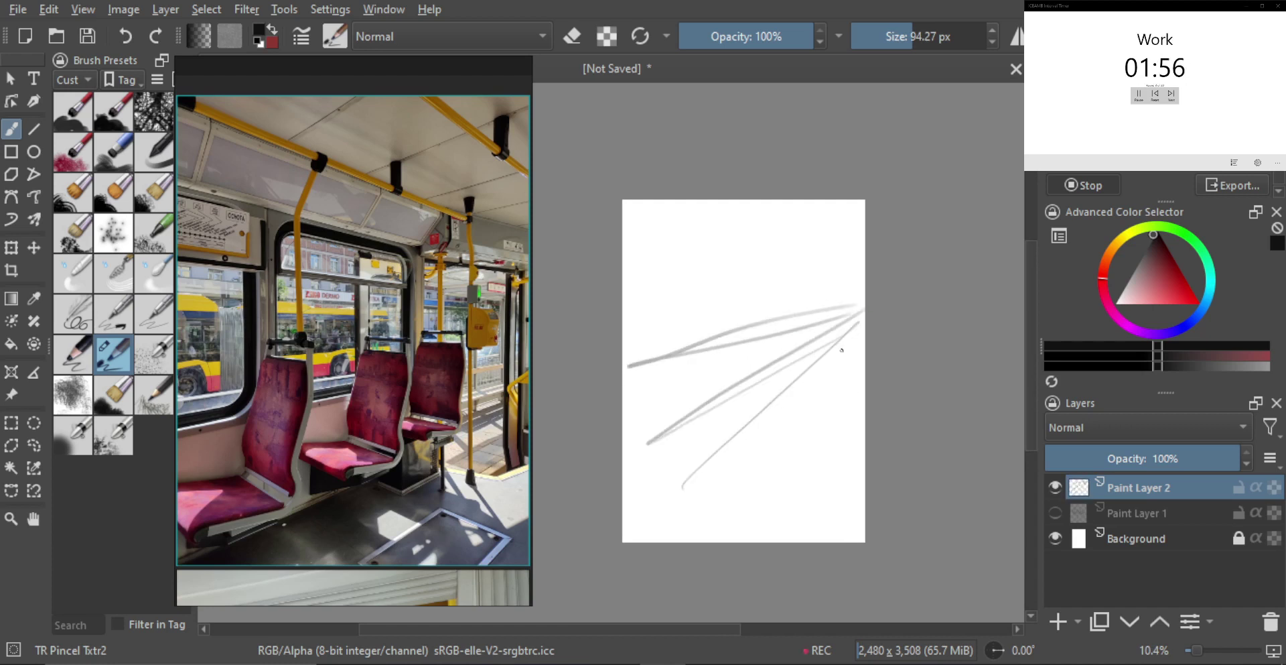
drag(862, 335, 732, 534)
drag(846, 386, 735, 532)
drag(861, 361, 803, 452)
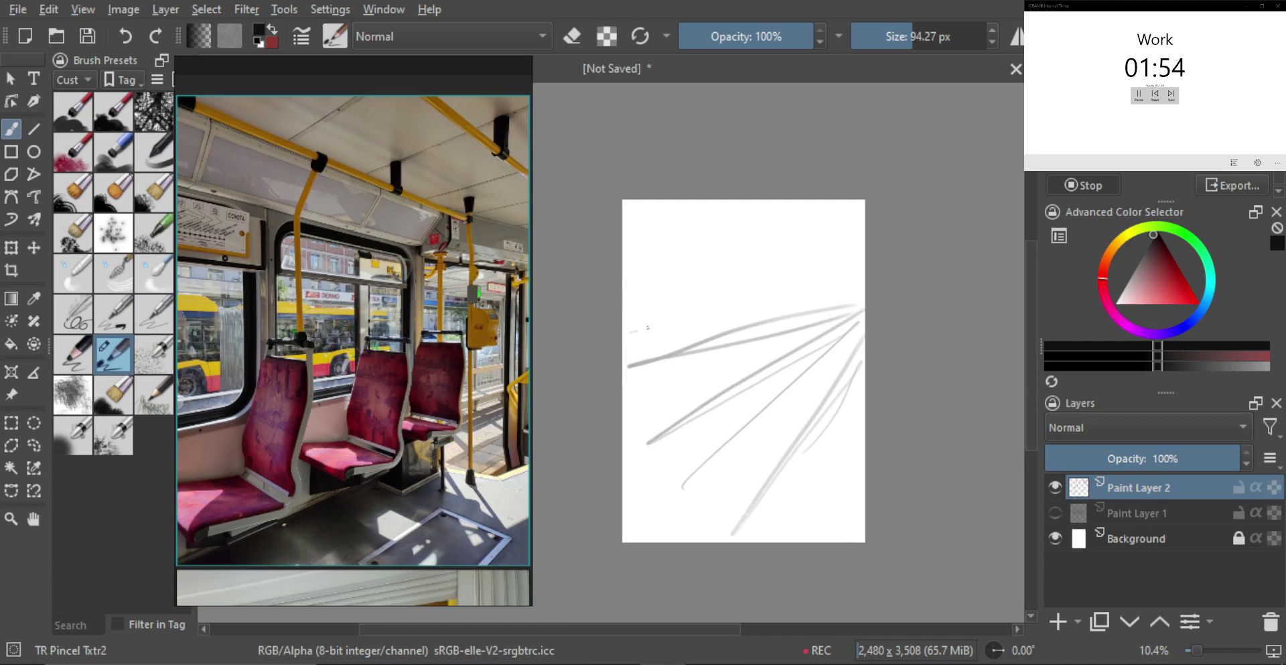
- Add the upper perspective lines of the windows and ceiling converging toward the same vanishing point
drag(630, 331, 856, 306)
mouse_move(624, 276)
mouse_down()
mouse_move(854, 287)
mouse_move(828, 296)
mouse_up()
drag(626, 238, 838, 273)
drag(696, 231, 823, 245)
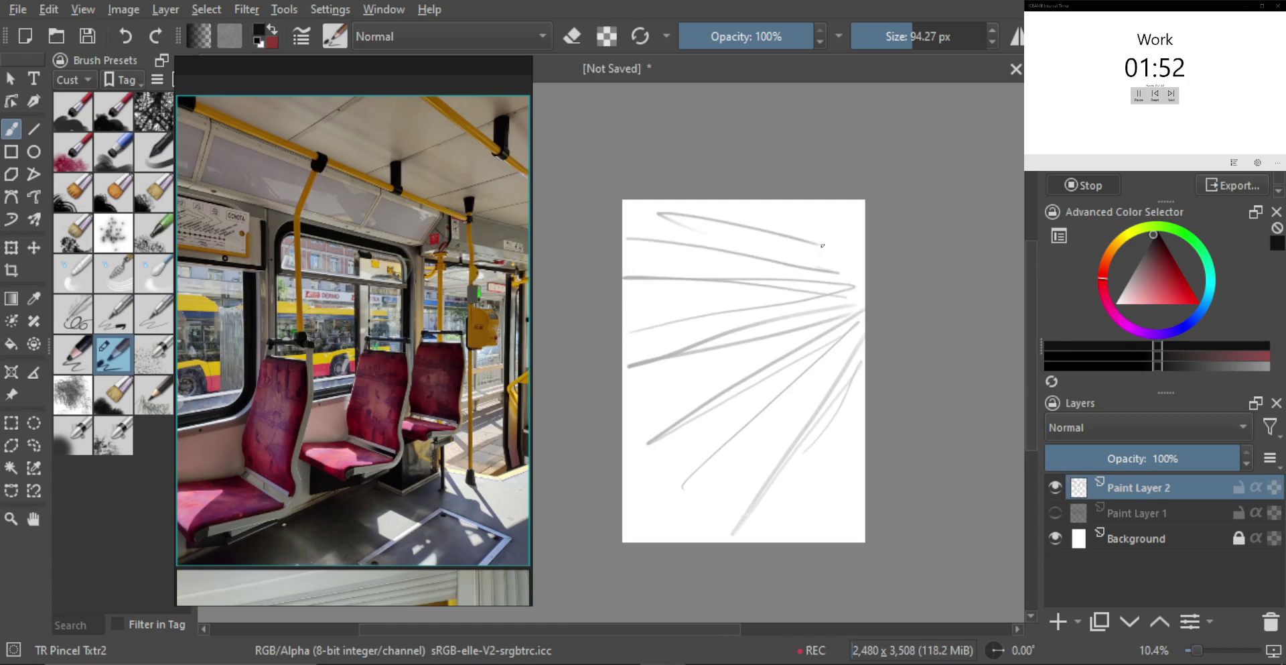
- Reduce the brush to about 81 px and sketch the large near seat's cushion and curved backrest
key(bracketleft)
drag(753, 388, 675, 448)
key(ctrl+z)
mouse_move(722, 409)
mouse_down()
mouse_move(674, 444)
mouse_move(738, 399)
mouse_move(673, 447)
mouse_up()
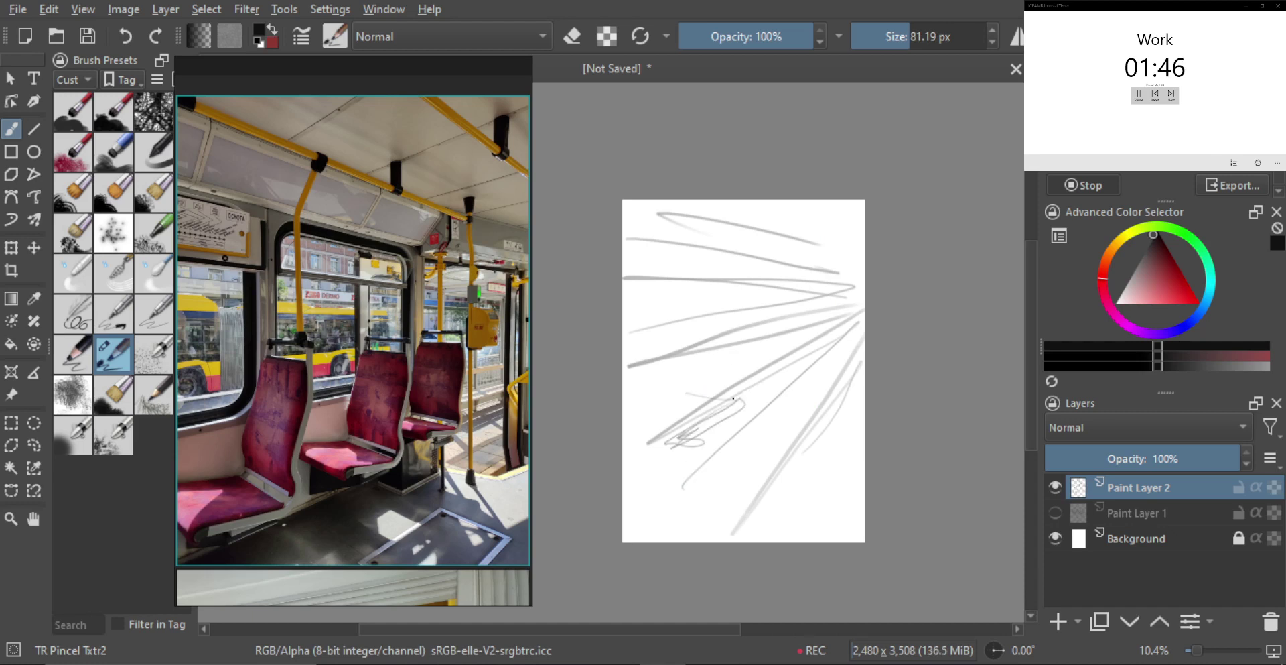
drag(733, 398, 676, 381)
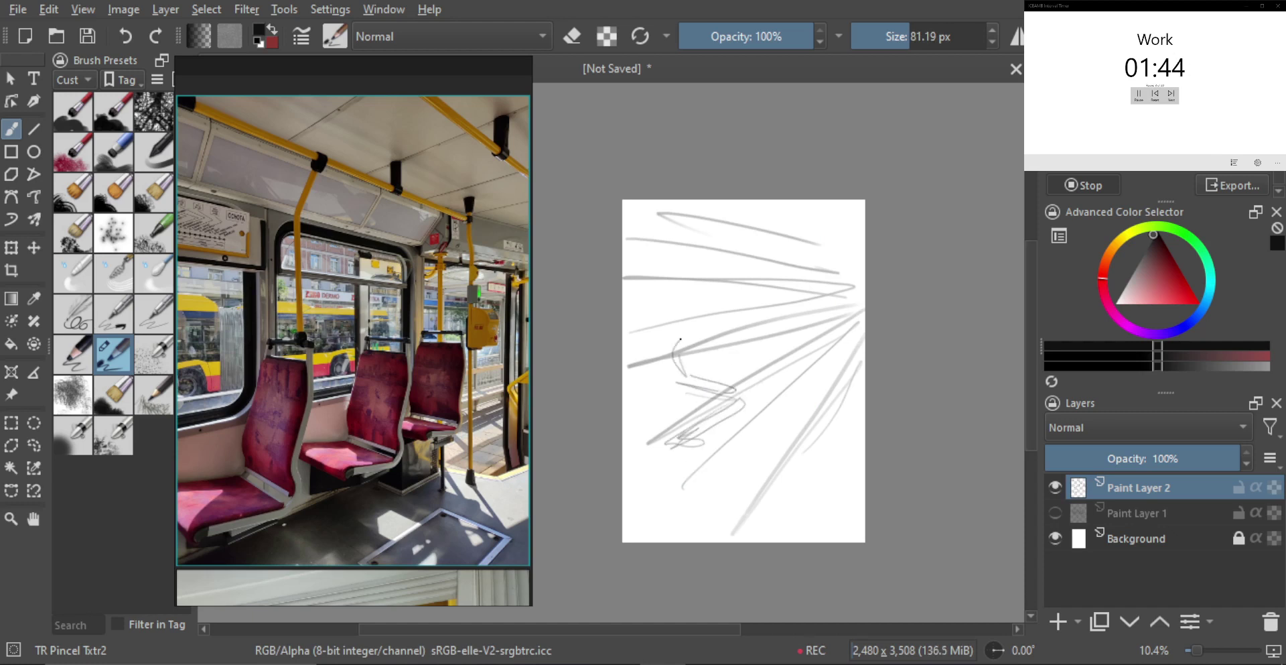
drag(681, 339, 688, 291)
drag(742, 326, 745, 399)
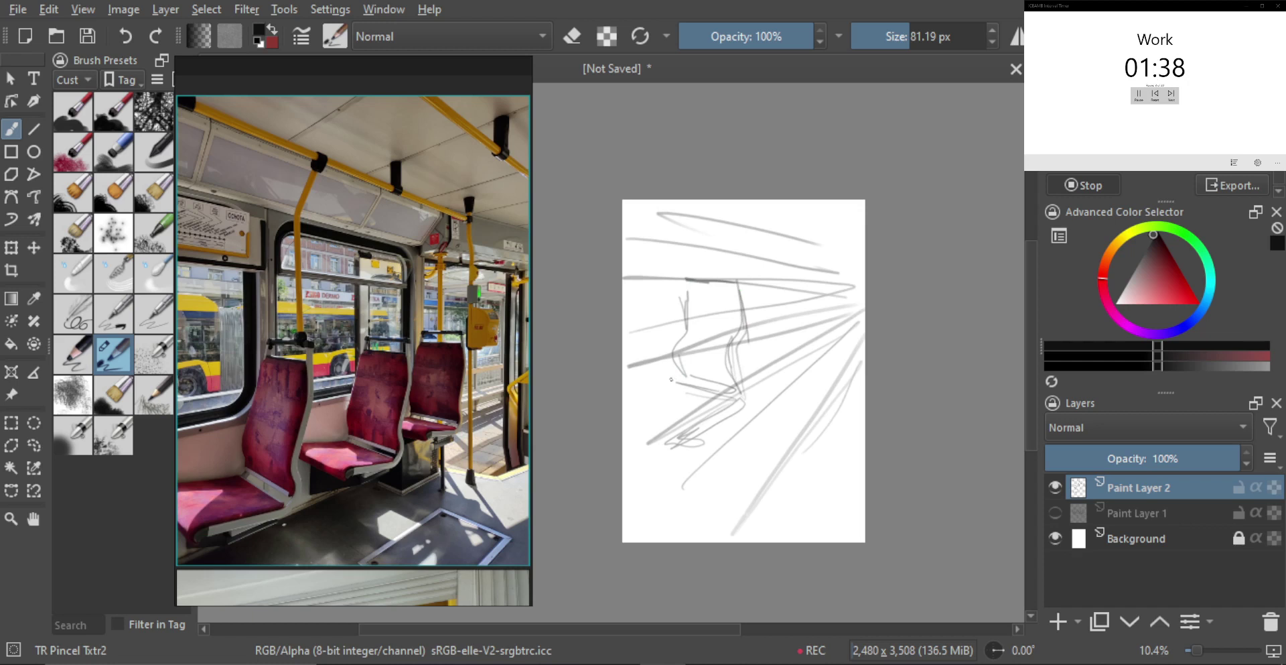
- Sketch the front edges of the near seat's cushion running to the left edge of the page
drag(663, 381, 624, 392)
drag(650, 445, 623, 425)
drag(625, 419, 650, 434)
- Sketch the two smaller seats receding behind the near one, with their backrests and cushions
drag(704, 361, 775, 376)
key(ctrl+z)
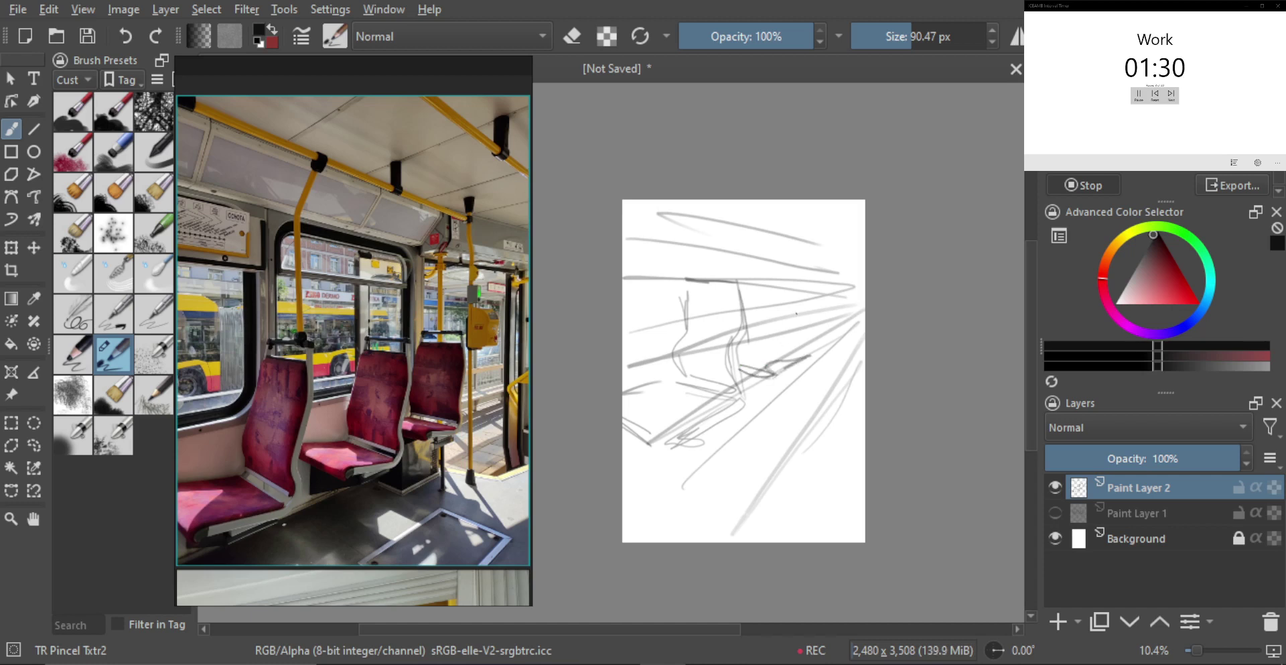
drag(798, 322, 800, 289)
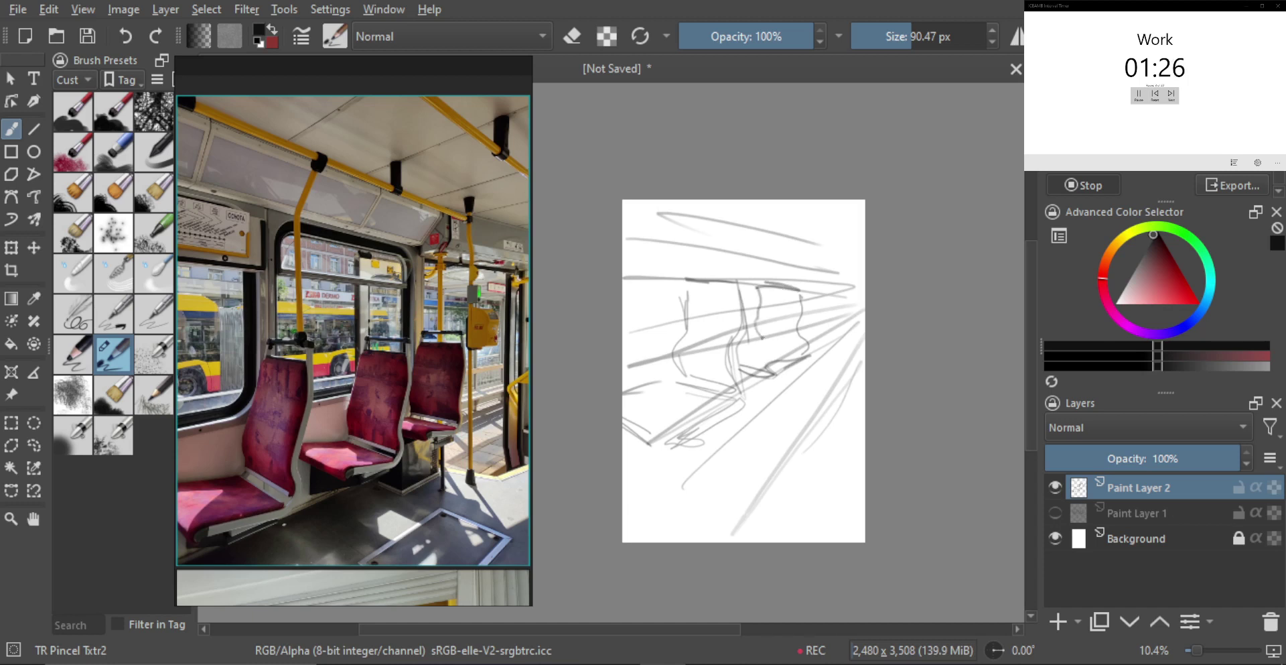
drag(768, 339, 804, 348)
key(bracketright)
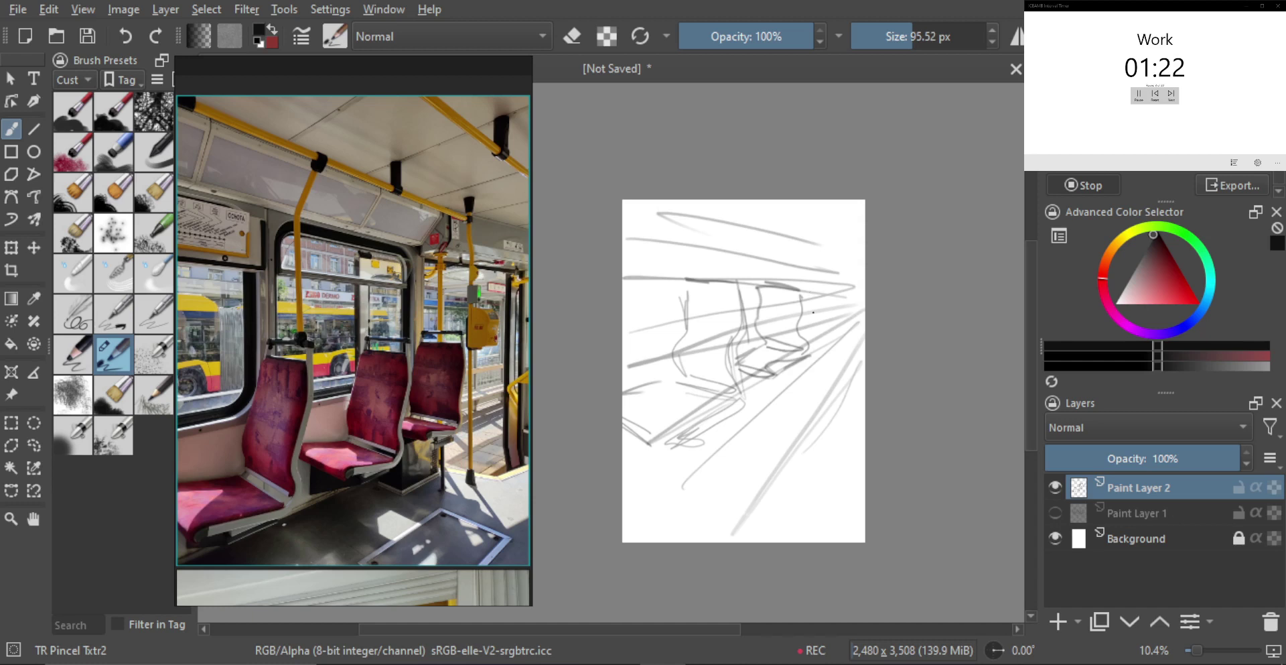
mouse_move(803, 323)
mouse_down()
mouse_move(818, 333)
mouse_move(814, 277)
mouse_up()
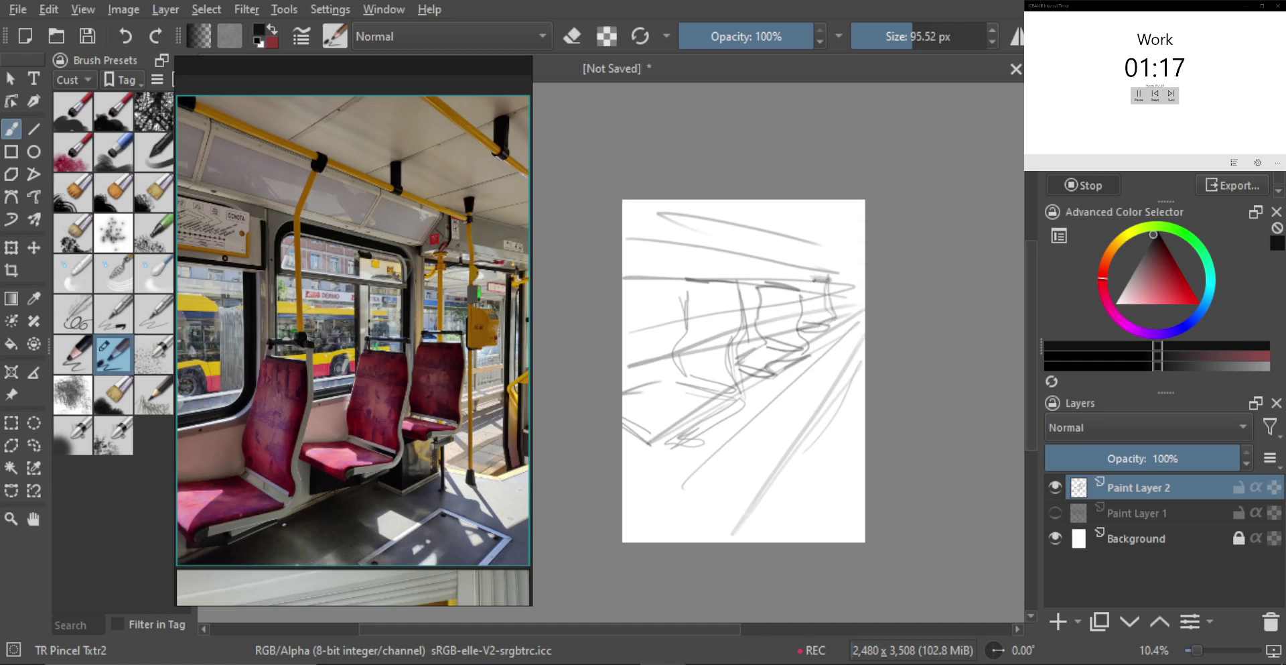
- Enlarge the brush to about 160 px and block in the near window's frame at the left edge of the page
key(bracketright)
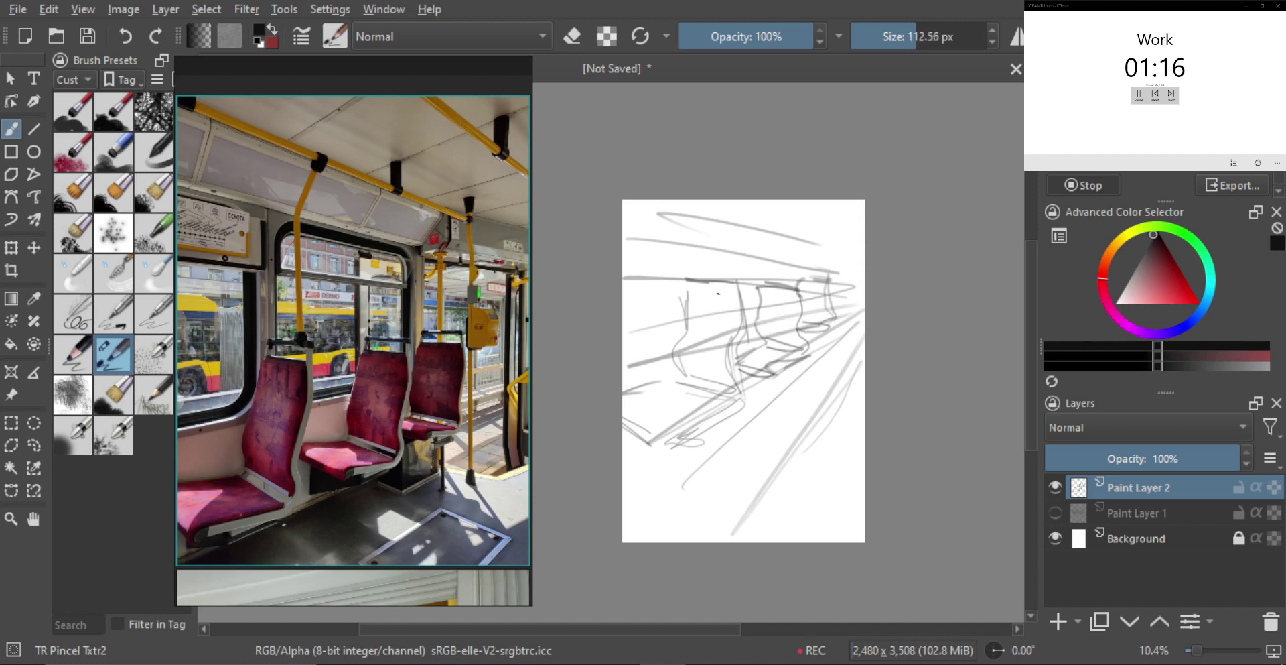
mouse_move(630, 345)
mouse_down()
mouse_move(668, 335)
mouse_move(657, 345)
mouse_up()
drag(663, 246, 671, 331)
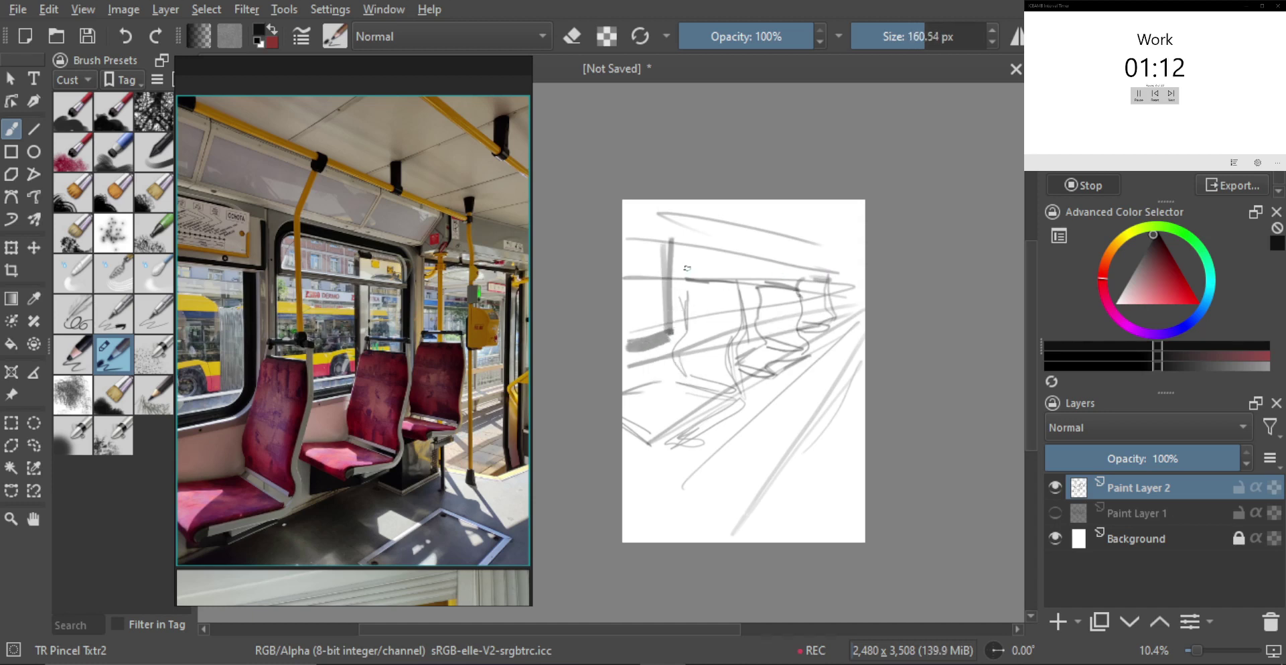
shift+drag(688, 268, 693, 268)
drag(629, 235, 631, 243)
key(ctrl+z)
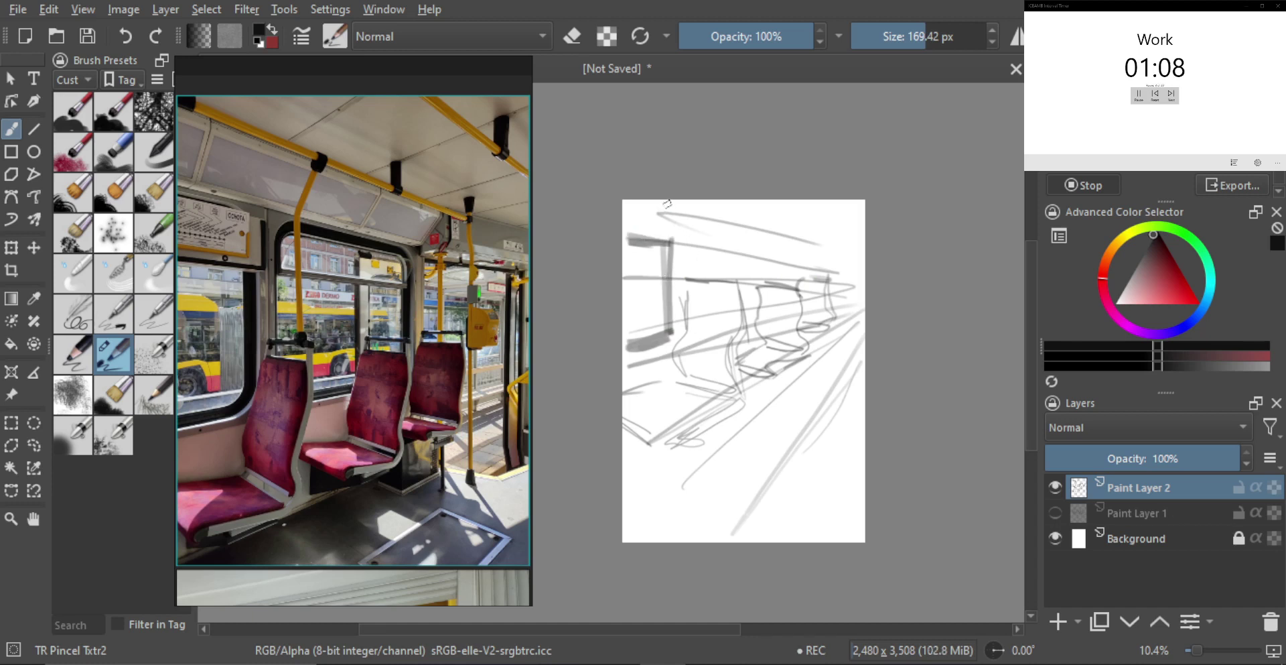
- Outline the second window's frame above the seats with thick strokes, using a brush of about 150 to 170 px
mouse_move(675, 202)
mouse_down()
mouse_move(675, 245)
mouse_move(715, 218)
mouse_move(787, 276)
mouse_up()
key(bracketleft)
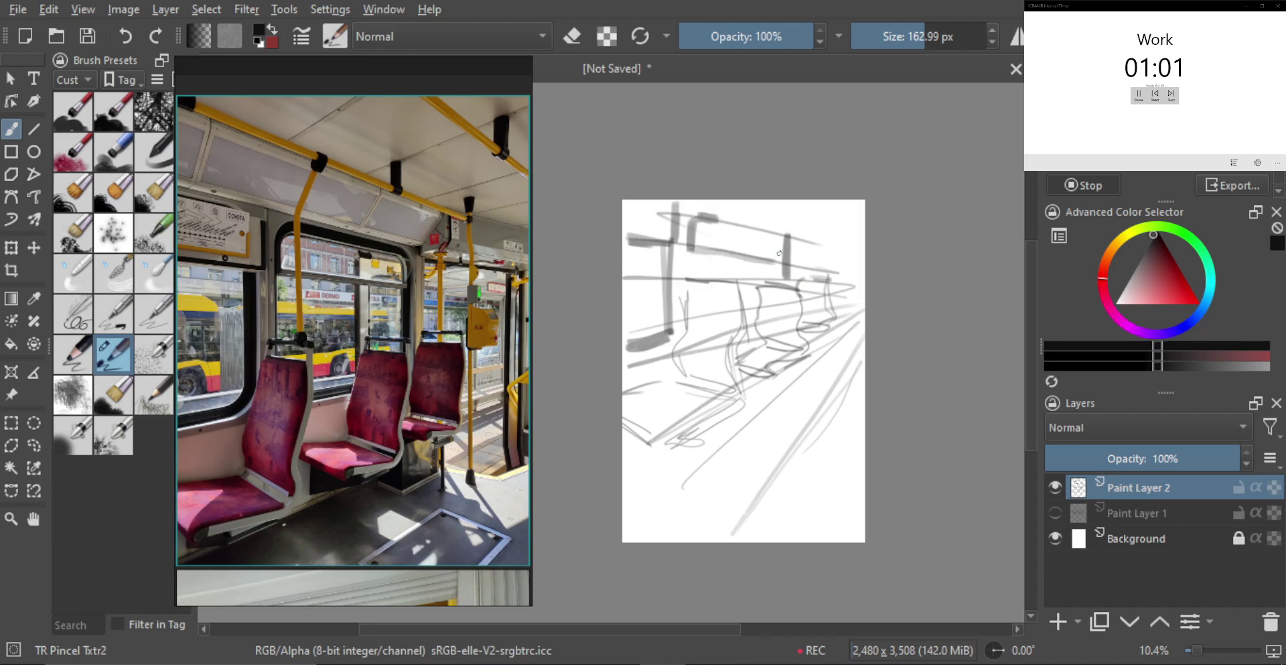
shift+click(770, 239)
mouse_move(722, 219)
mouse_down()
mouse_move(790, 234)
mouse_move(721, 218)
mouse_up()
shift+click(717, 274)
key(bracketleft)
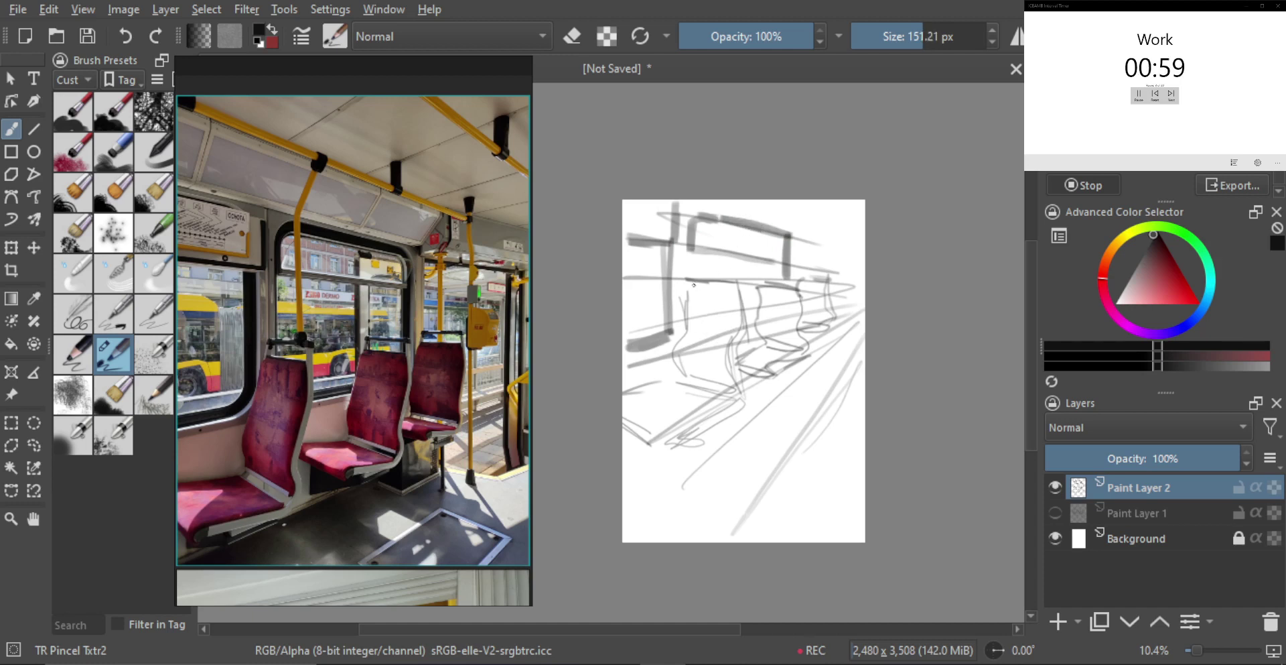
drag(691, 281, 692, 240)
- Paint a dark shadow patch beneath the middle seat
key(bracketright)
drag(748, 376, 770, 377)
key(bracketleft)
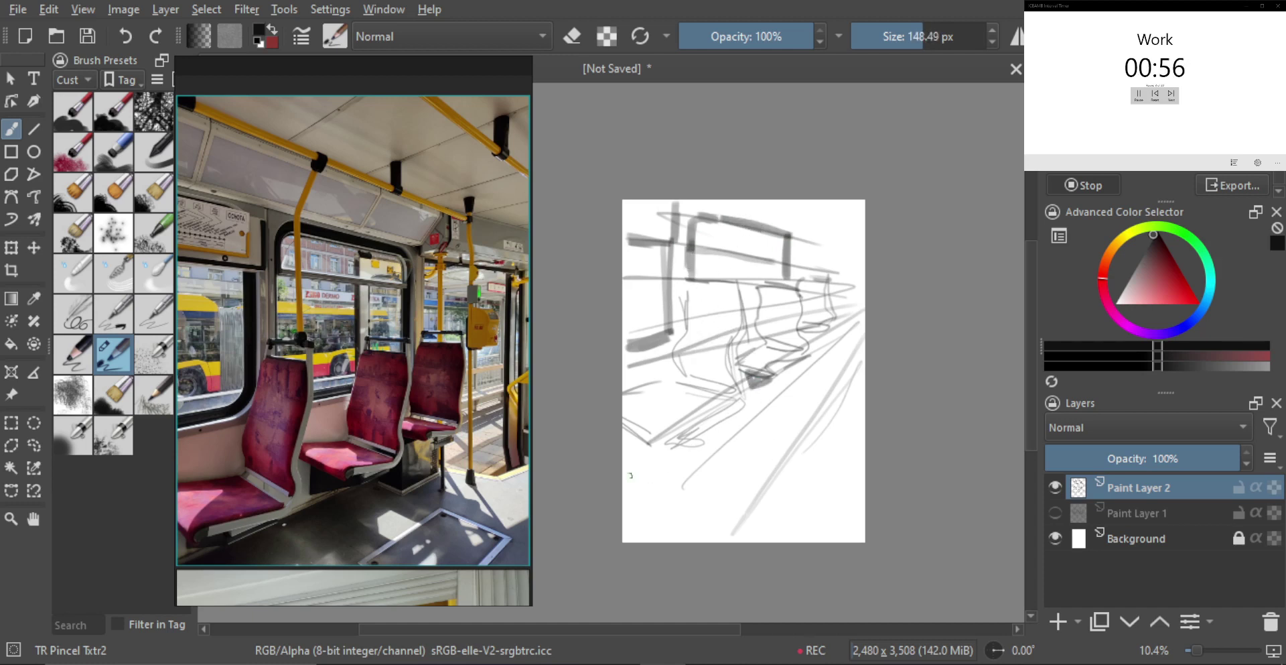
- Enlarge the brush to about 520 px and shade the tram floor in broad strokes receding toward the vanishing point
mouse_move(630, 475)
mouse_down()
mouse_move(648, 460)
mouse_move(670, 474)
mouse_move(710, 424)
mouse_move(660, 479)
mouse_move(717, 453)
mouse_move(831, 454)
mouse_up()
key(ctrl+z)
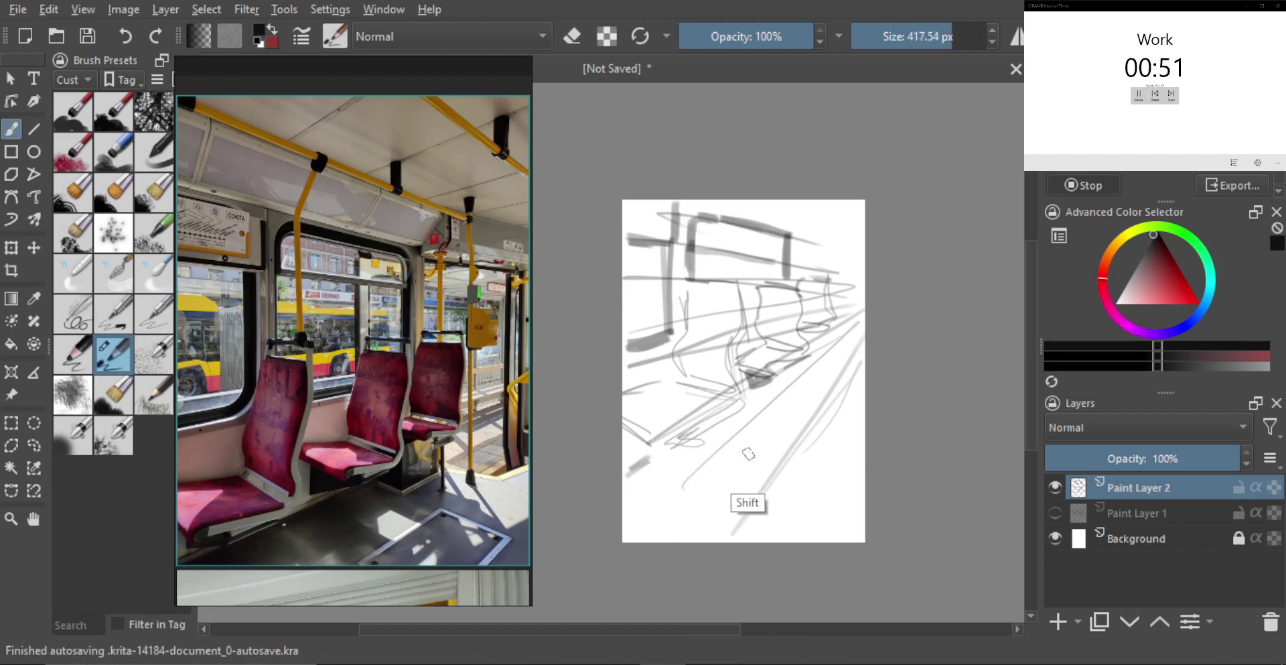
mouse_move(749, 454)
shift+mouse_down()
mouse_move(815, 428)
mouse_move(738, 426)
mouse_move(651, 506)
shift+mouse_up()
mouse_move(651, 506)
mouse_down()
mouse_move(787, 379)
mouse_move(703, 516)
mouse_move(798, 378)
mouse_up()
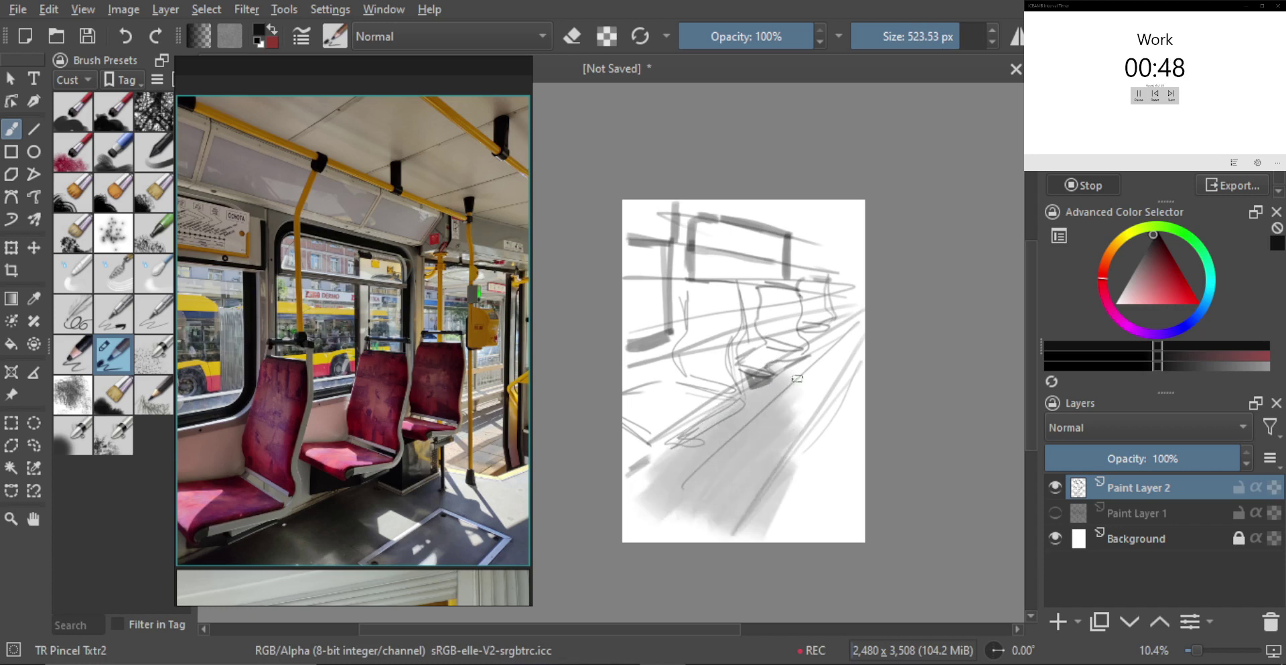
- Reduce the brush to about 426 px and add the angled floor mark near the right edge and the bent handrail pole
shift+drag(804, 434, 782, 431)
mouse_move(813, 385)
shift+mouse_down()
mouse_move(788, 384)
mouse_move(804, 412)
mouse_move(817, 408)
shift+mouse_up()
drag(817, 340, 819, 364)
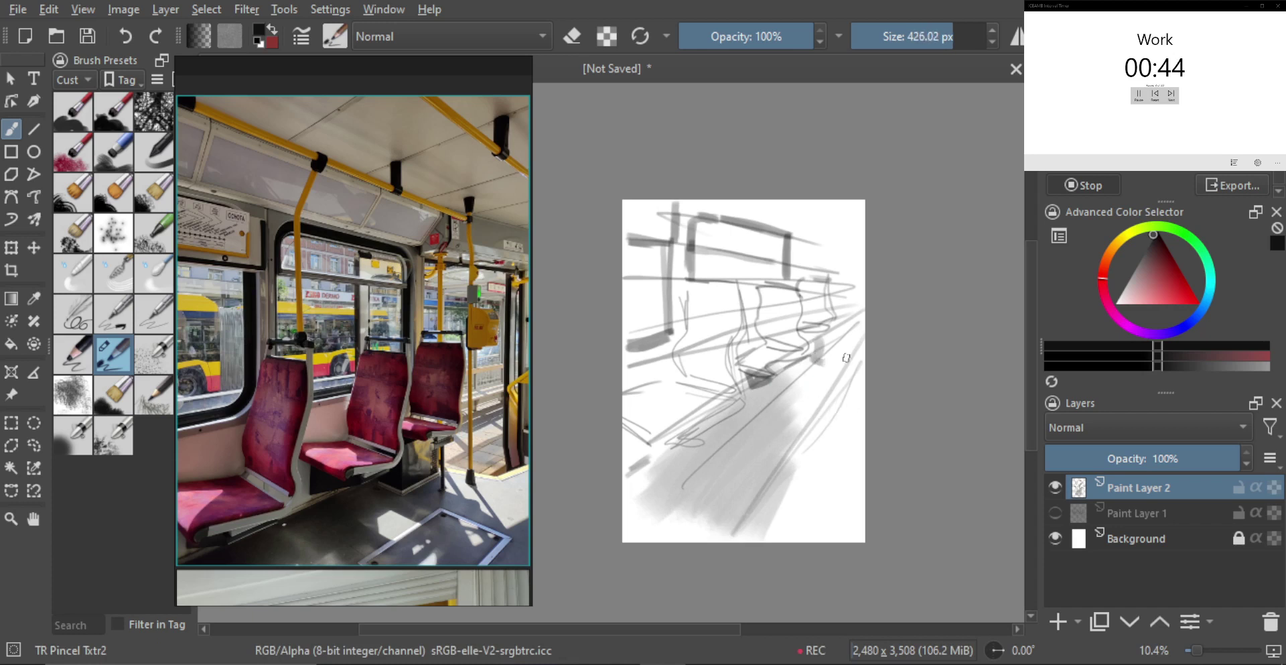
key(ctrl+z)
drag(815, 364, 865, 396)
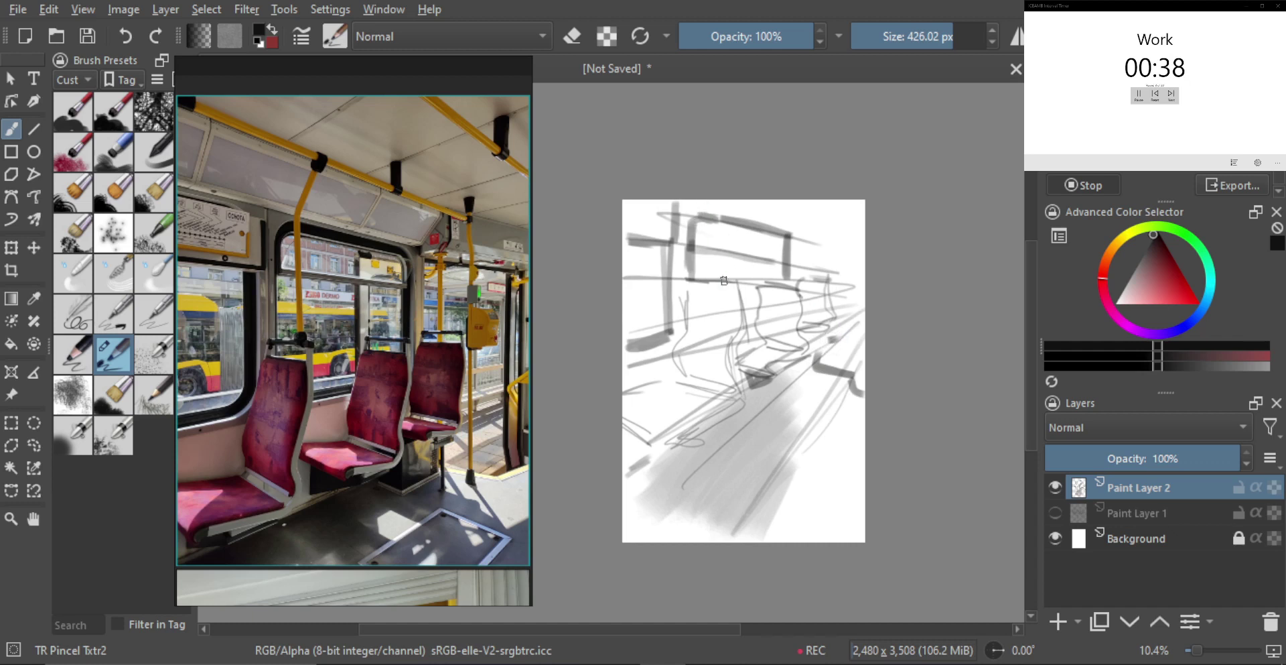
mouse_move(724, 280)
mouse_down()
mouse_move(725, 239)
mouse_move(764, 212)
mouse_up()
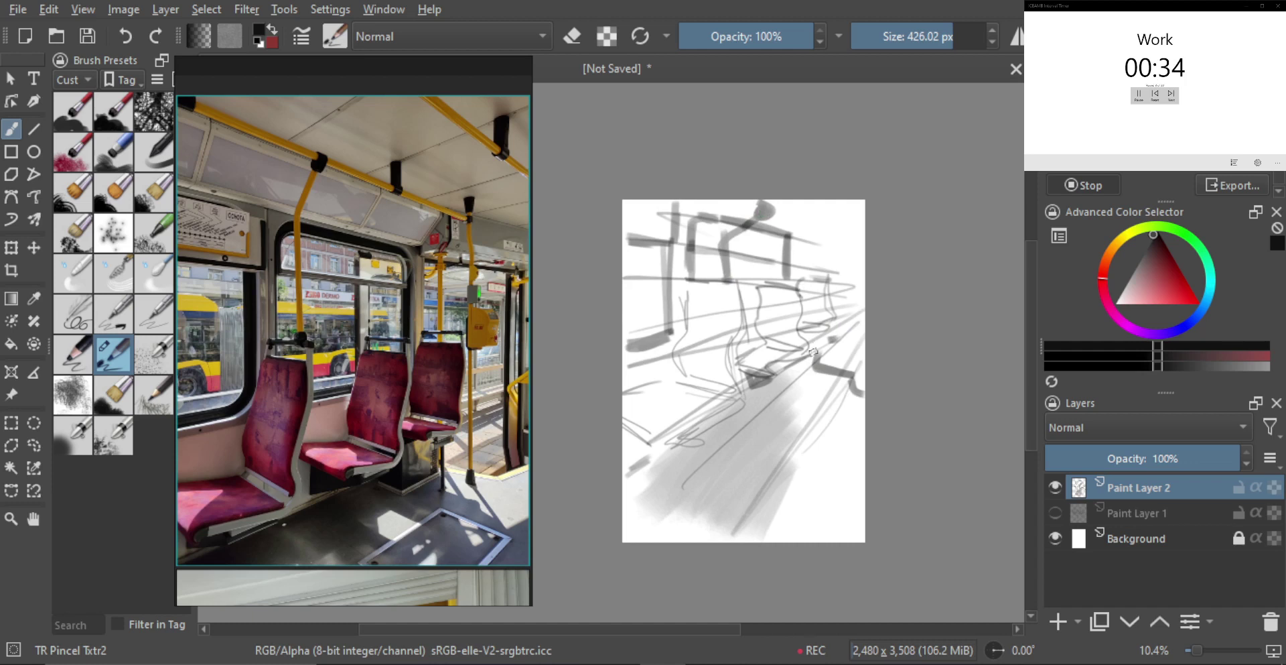
- Scale the whole tram sketch down and reposition it toward the page's centre, leaving white margins around it
key(ctrl+t)
drag(863, 204, 845, 238)
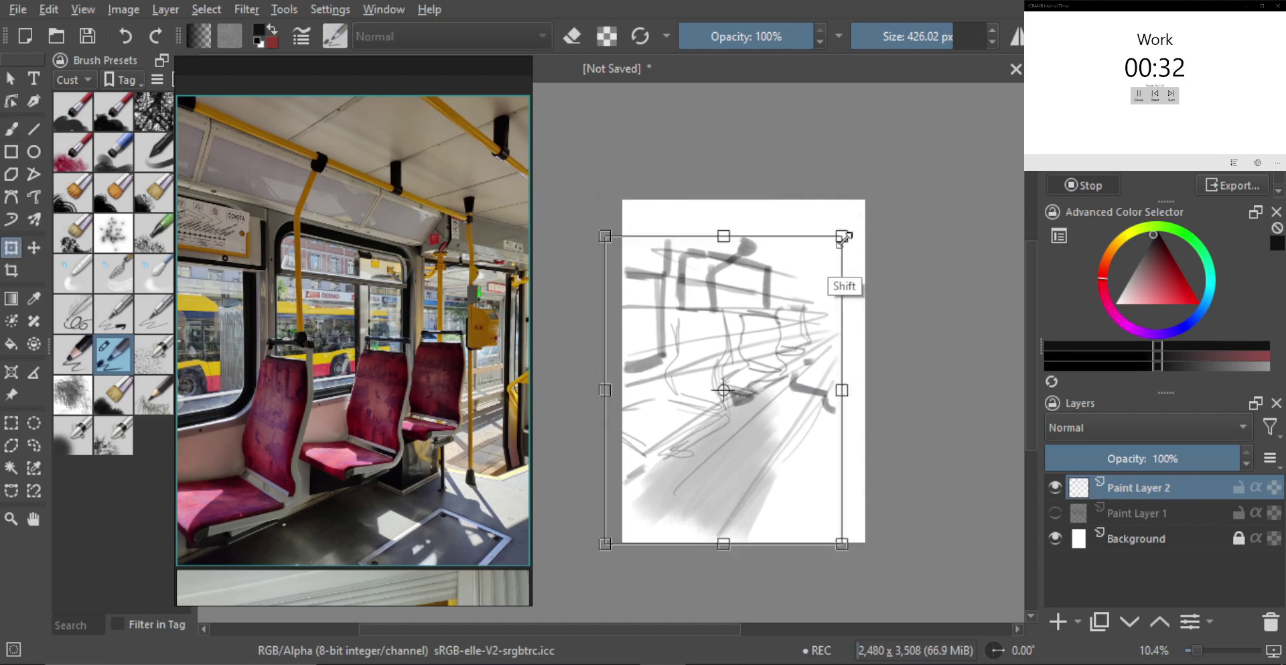
drag(801, 303, 815, 285)
drag(856, 218, 841, 242)
drag(802, 288, 817, 277)
key(Return)
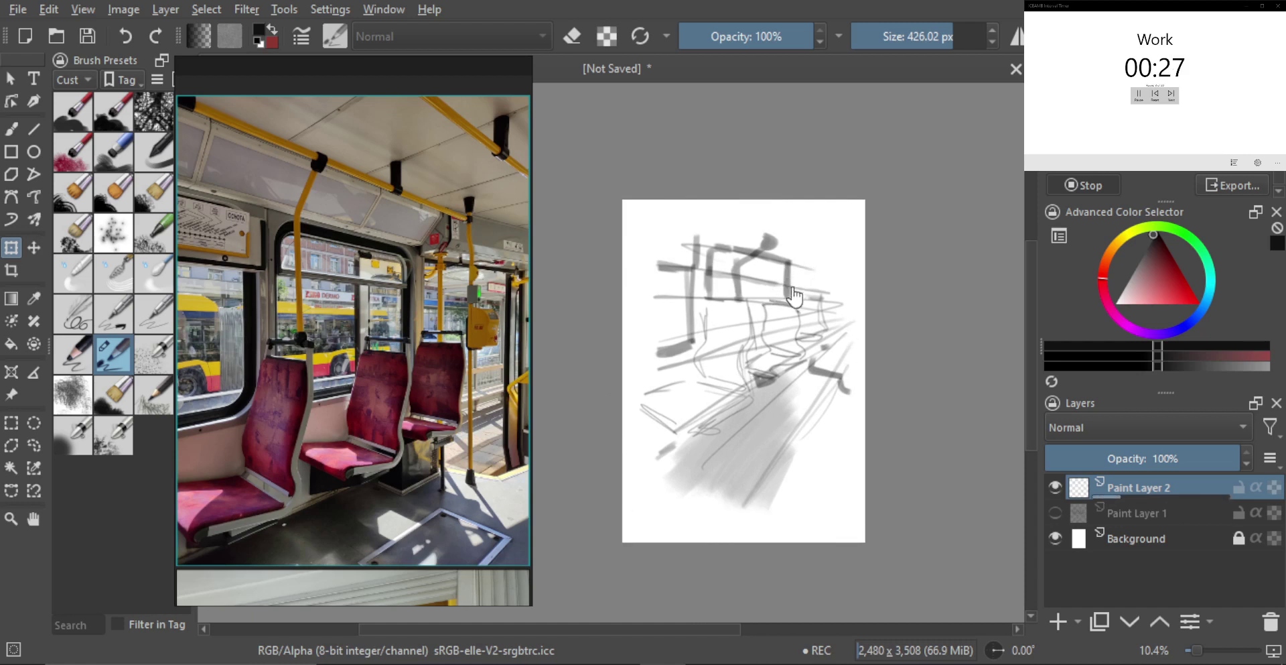
- Set the brush to about 469 px and strengthen the lines along the near seat's cushion
key(b)
mouse_move(721, 333)
shift+mouse_down()
mouse_move(740, 353)
mouse_move(731, 361)
shift+mouse_up()
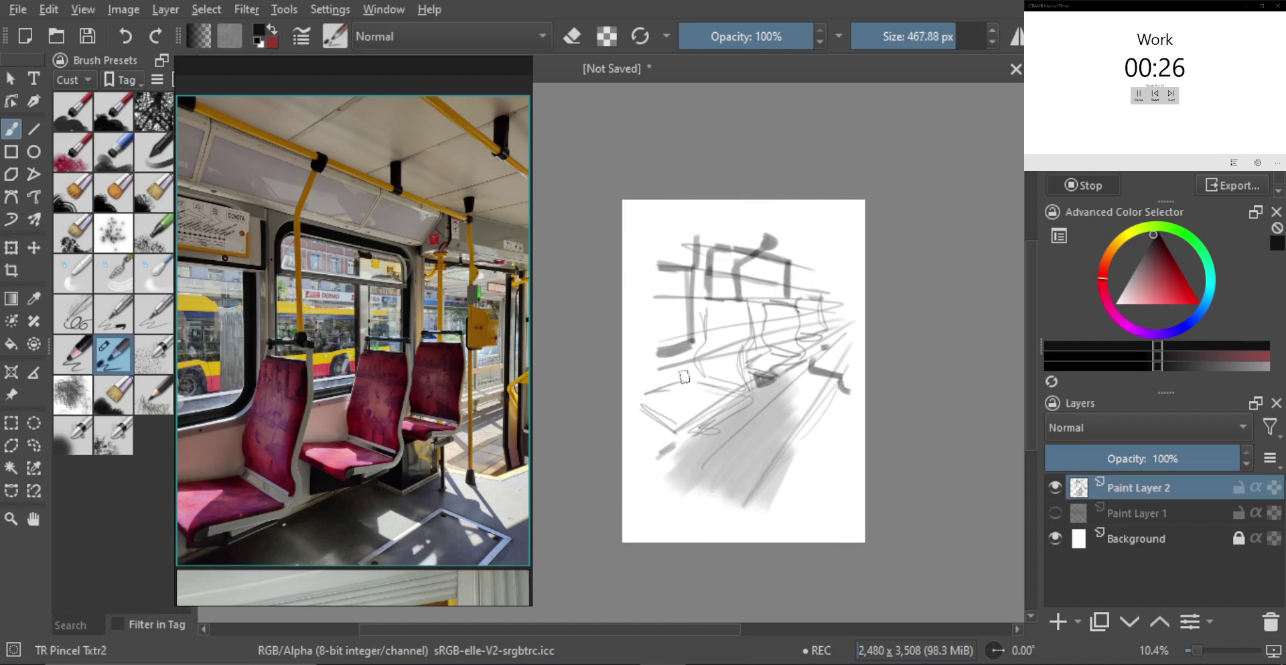
mouse_move(651, 392)
mouse_down()
mouse_move(680, 381)
mouse_move(679, 430)
mouse_up()
shift+drag(712, 370, 707, 357)
key(ctrl+z)
key(ctrl+z)
drag(650, 393, 694, 379)
mouse_move(698, 380)
mouse_down()
mouse_move(685, 430)
mouse_move(730, 352)
mouse_up()
- Shade the near seat's backrest at about 469 px and the two smaller seats behind it at about 381 px
drag(718, 306, 702, 423)
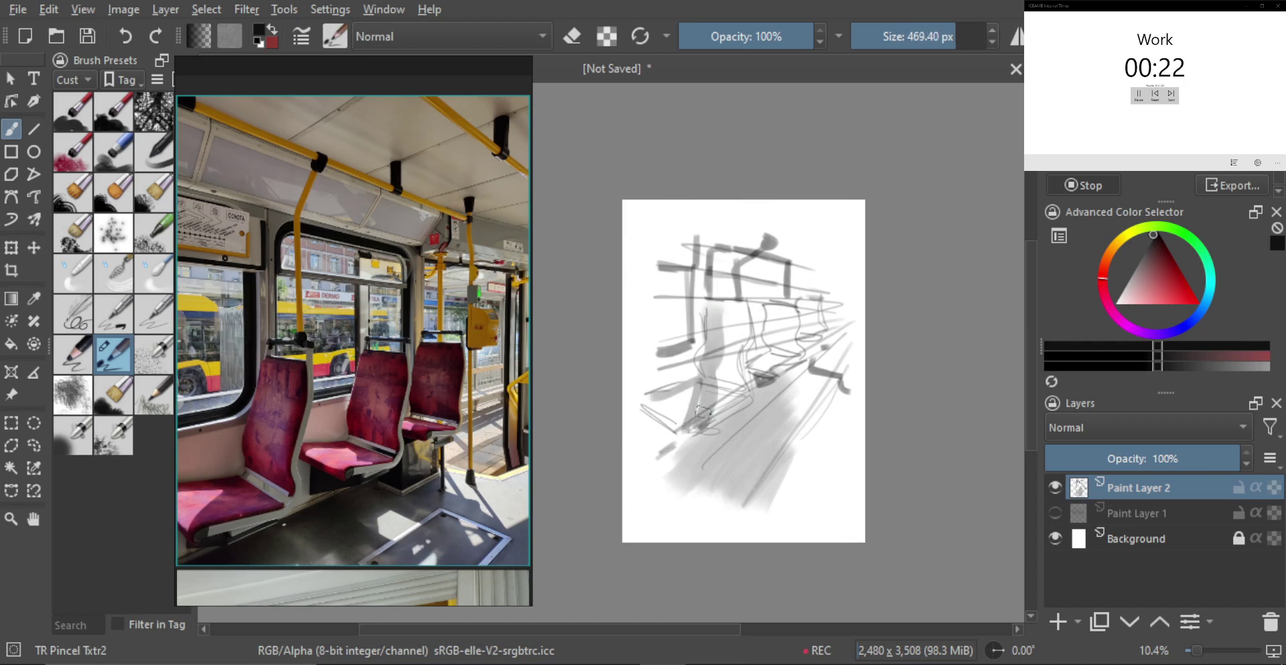
mouse_move(711, 375)
mouse_down()
mouse_move(711, 410)
mouse_move(725, 387)
mouse_move(707, 418)
mouse_move(733, 371)
mouse_move(722, 404)
mouse_move(731, 311)
mouse_move(730, 372)
mouse_up()
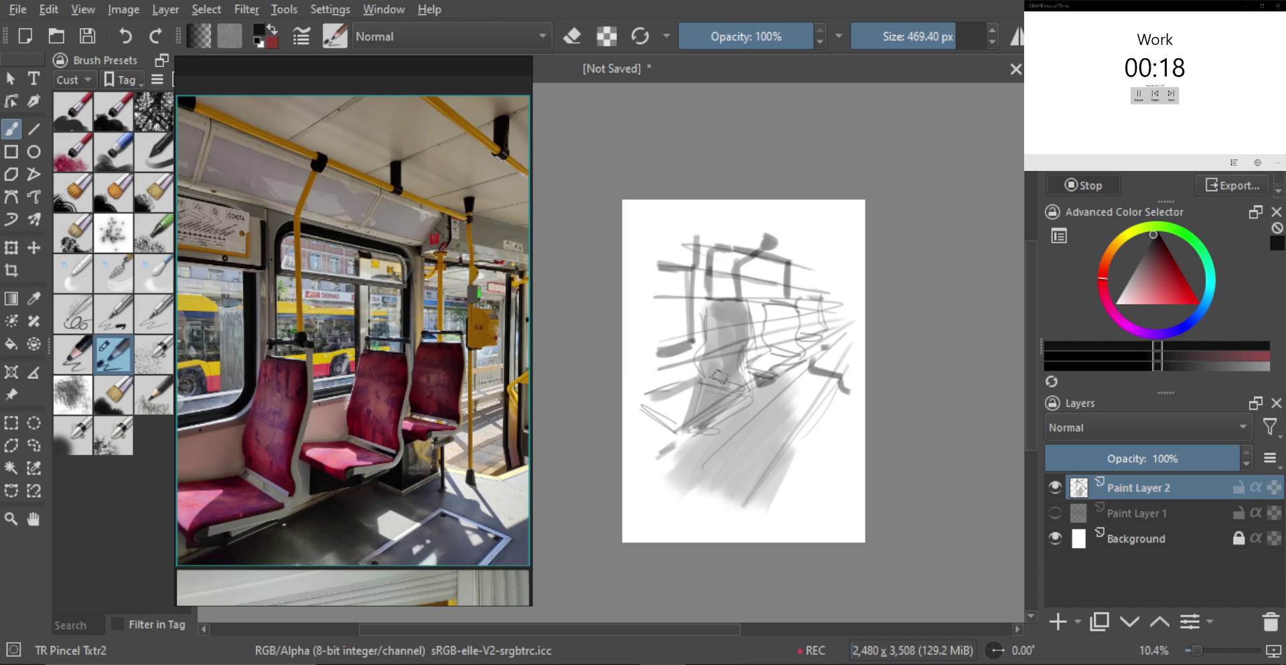
drag(723, 302, 735, 379)
mouse_move(788, 330)
shift+mouse_down()
mouse_move(781, 356)
mouse_move(757, 358)
mouse_move(765, 372)
mouse_move(772, 311)
mouse_move(782, 358)
mouse_move(776, 322)
mouse_move(784, 353)
mouse_move(787, 314)
mouse_move(795, 345)
mouse_move(793, 323)
mouse_move(804, 339)
mouse_move(788, 335)
mouse_move(813, 333)
mouse_move(813, 314)
mouse_move(808, 345)
mouse_move(812, 307)
shift+mouse_up()
shift+drag(831, 357, 828, 357)
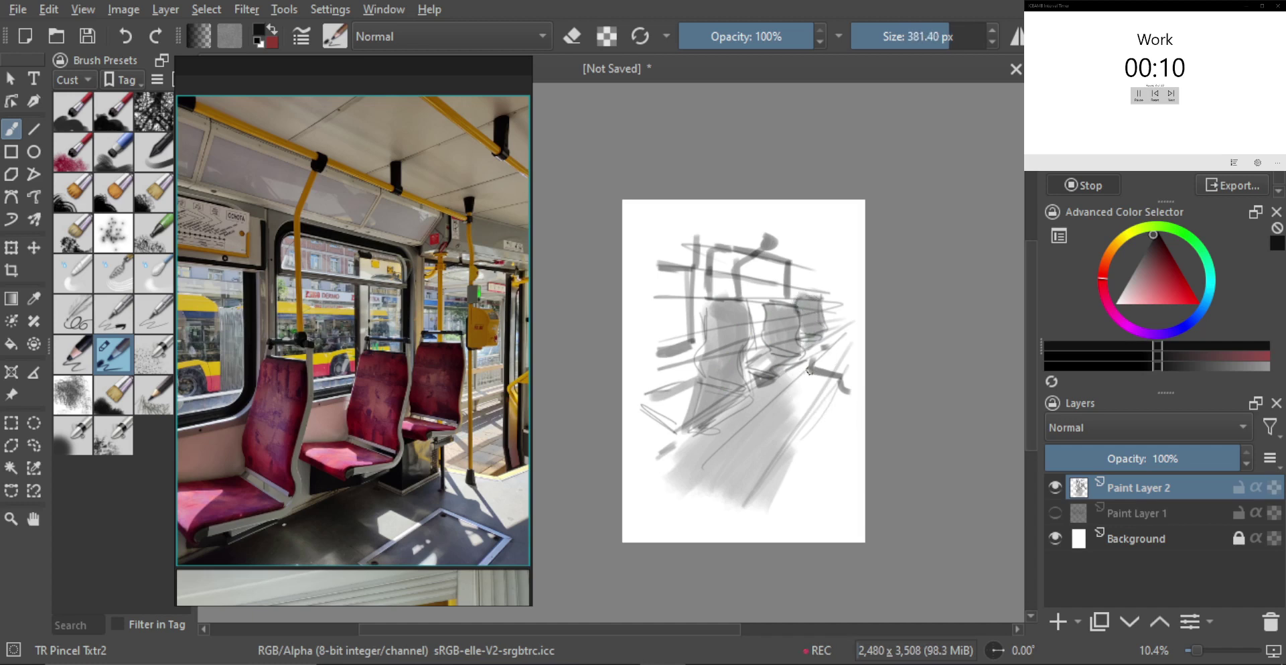
- Draw the floor hatch's corner, long edge and adjoining right-hand mark with a brush of about 362 px
shift+drag(808, 469, 807, 468)
mouse_move(818, 412)
mouse_down()
mouse_move(794, 420)
mouse_move(812, 439)
mouse_up()
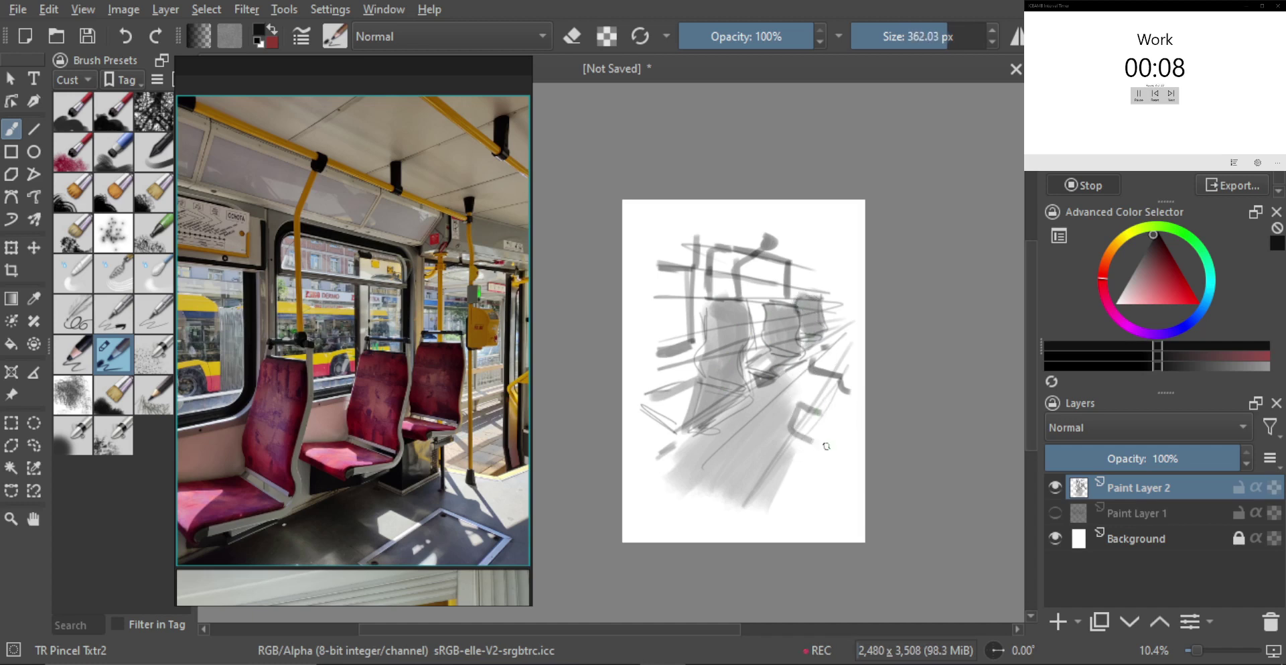
drag(753, 502, 806, 420)
key(ctrl+z)
drag(757, 510, 804, 432)
drag(791, 454, 758, 504)
shift+drag(847, 490, 848, 490)
drag(820, 425, 843, 434)
- Enlarge the brush to about 386 px and add a diagonal perspective stroke across the shaded floor
shift+drag(715, 493, 719, 493)
drag(754, 442, 711, 495)
key(ctrl+z)
drag(742, 444, 703, 490)
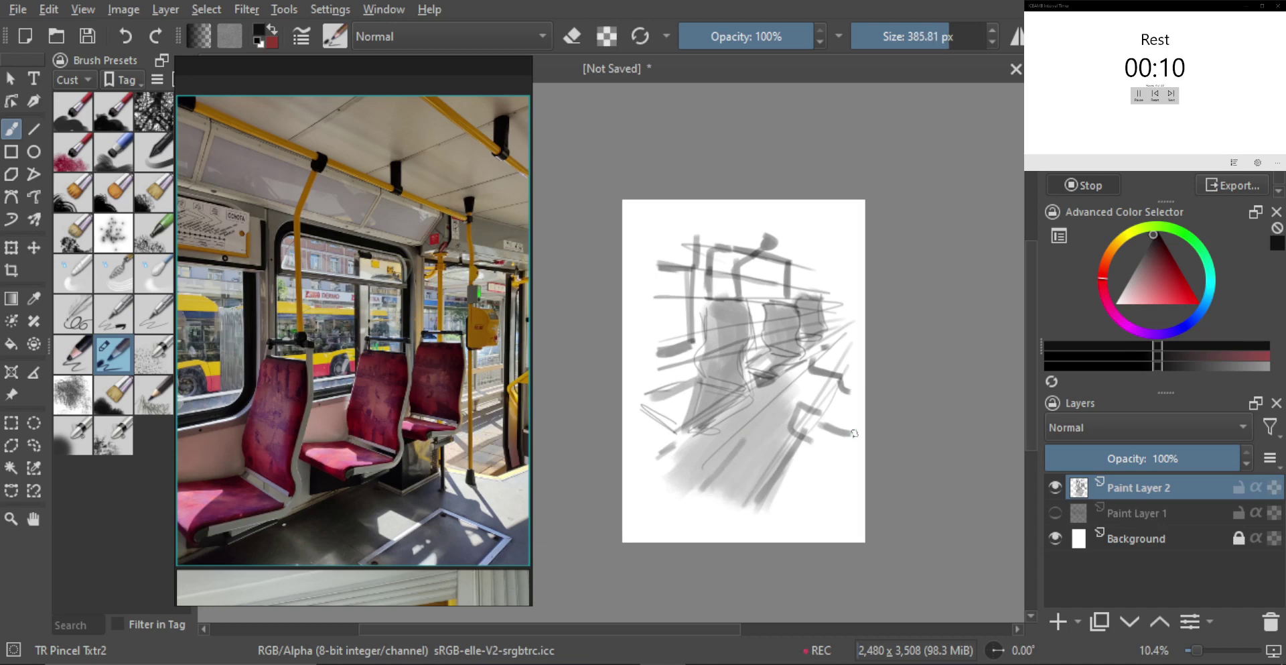
- Add a new paint layer with the tram sketch hidden, and enlarge the reference photo of the tower with parked cars
click(1055, 487)
key(Insert)
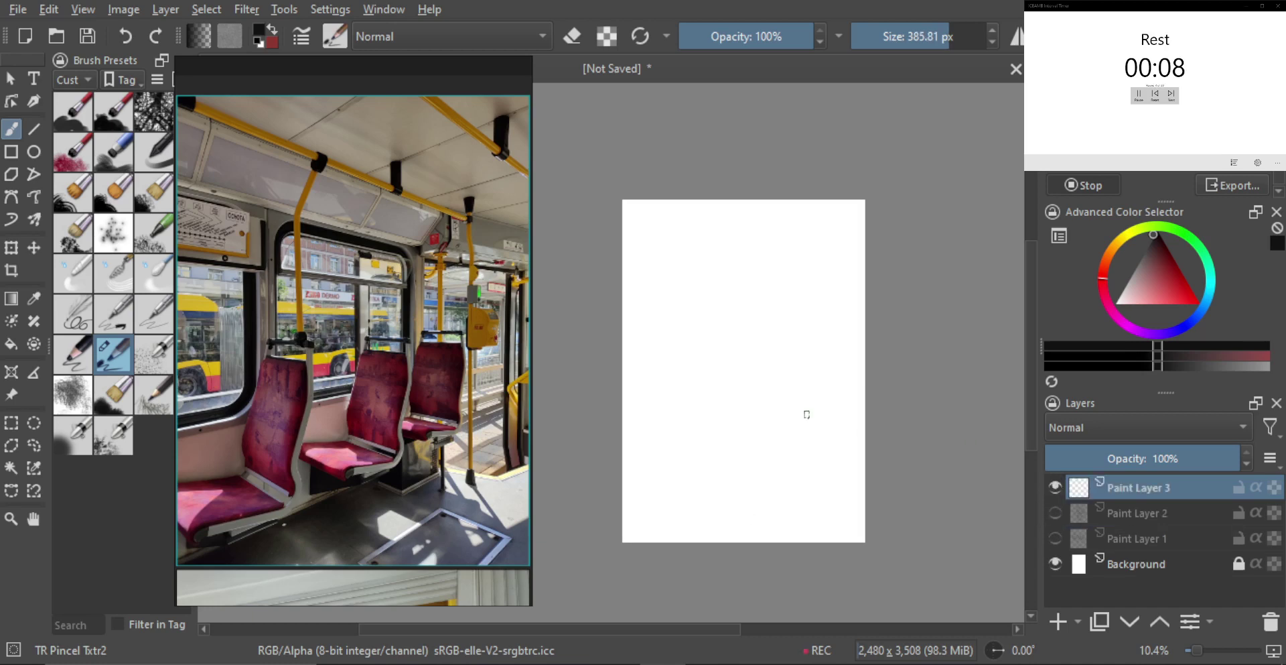
scroll(488, 406, down, 5)
alt+drag(488, 434, 431, 450)
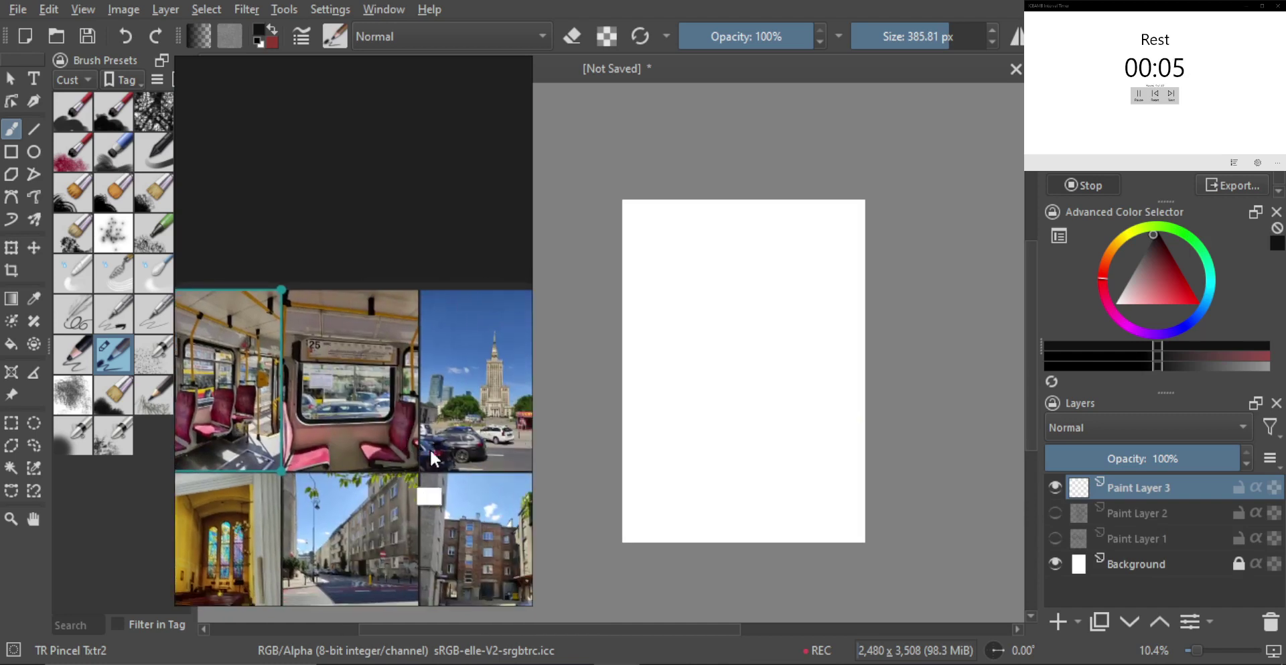
double_click(468, 447)
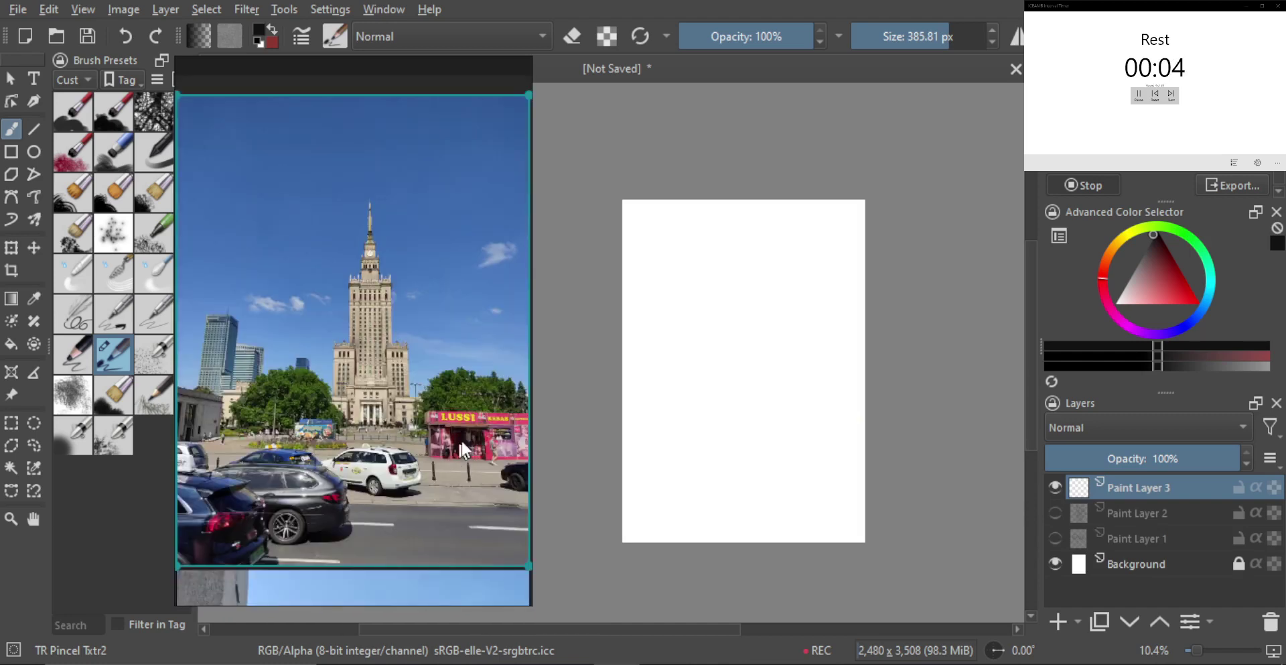
click(746, 375)
- Reduce the brush to about 131 px and sketch the ground line, the flanking trees and the building's entrance base
mouse_move(786, 356)
shift+mouse_down()
mouse_move(746, 350)
mouse_move(755, 361)
shift+mouse_up()
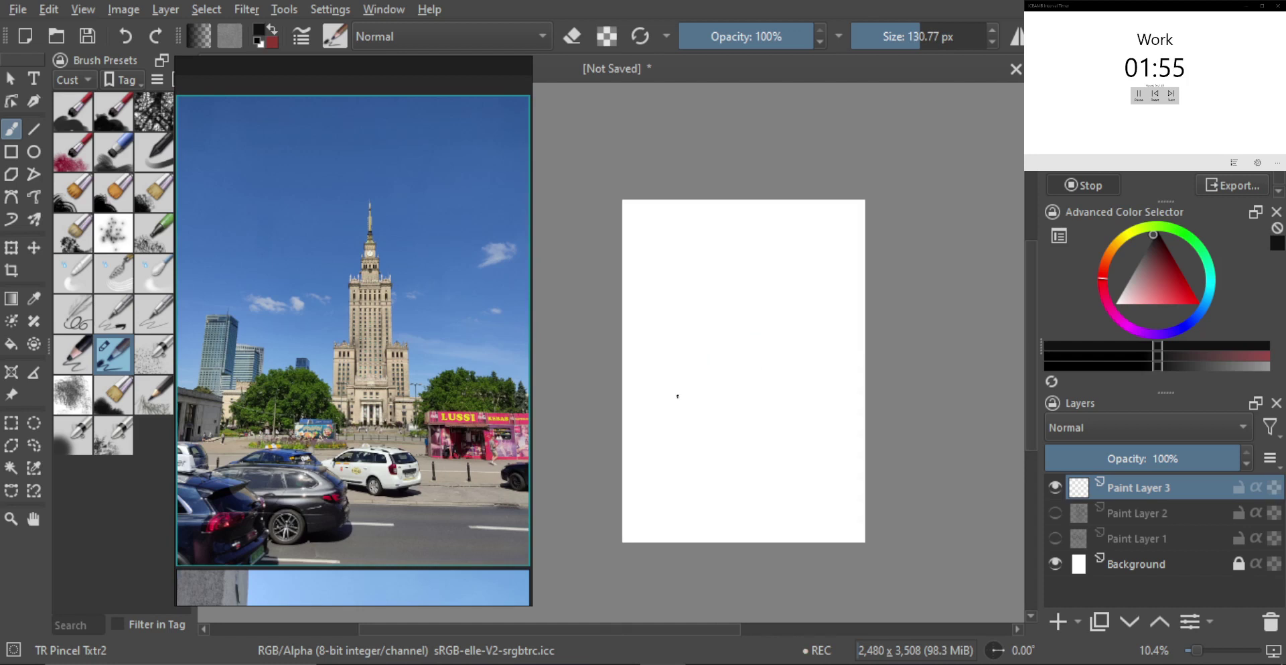
mouse_move(670, 391)
mouse_down()
mouse_move(836, 394)
mouse_move(699, 400)
mouse_move(664, 376)
mouse_up()
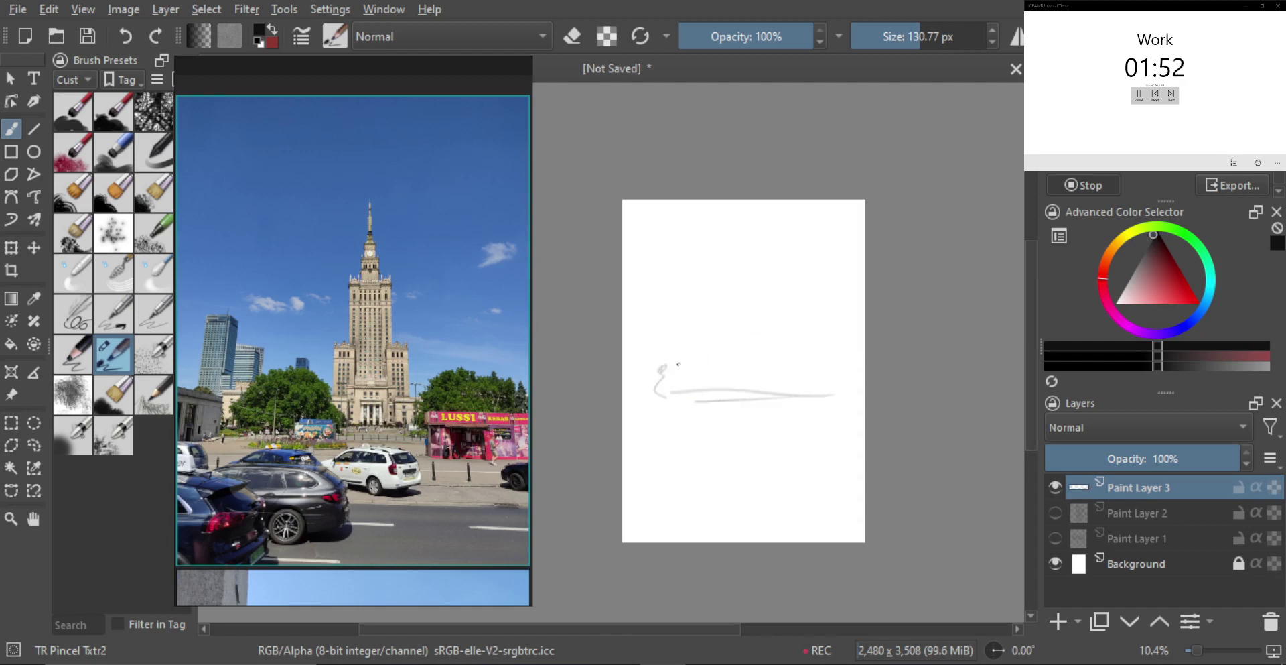
mouse_move(686, 334)
mouse_down()
mouse_move(730, 350)
mouse_move(735, 389)
mouse_move(793, 383)
mouse_move(831, 336)
mouse_move(852, 346)
mouse_move(751, 357)
mouse_up()
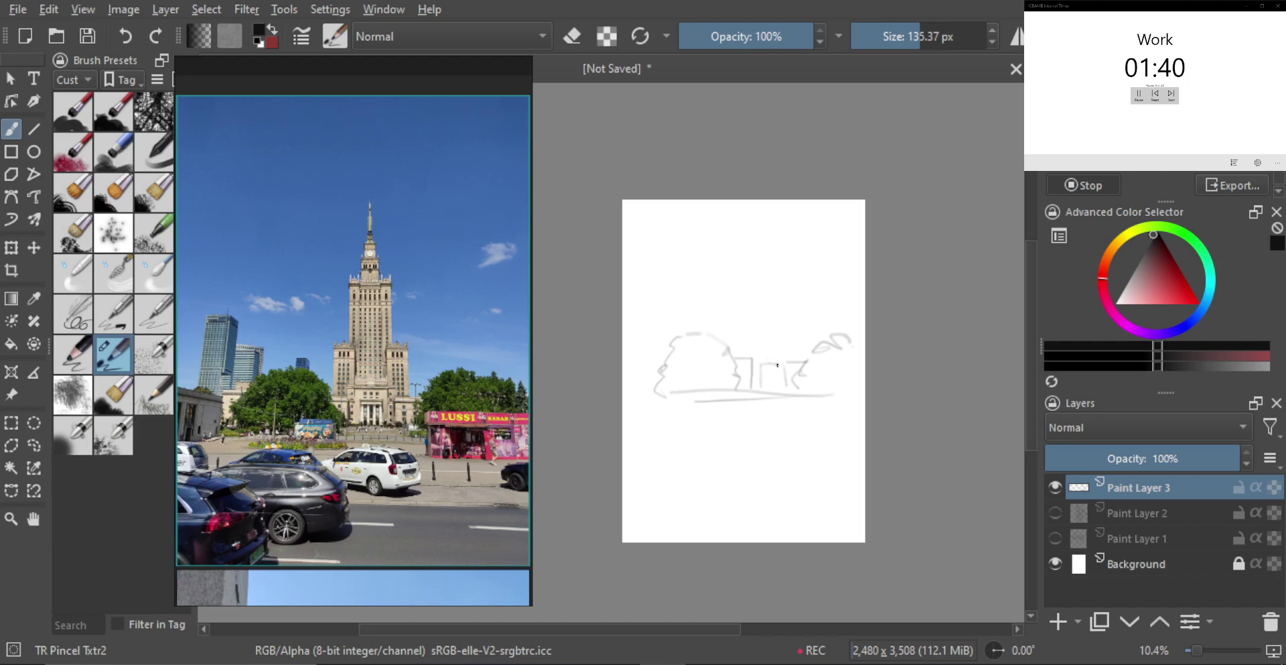
drag(778, 365, 781, 390)
- Sketch the two side wings rising above the building's base
drag(728, 313, 730, 352)
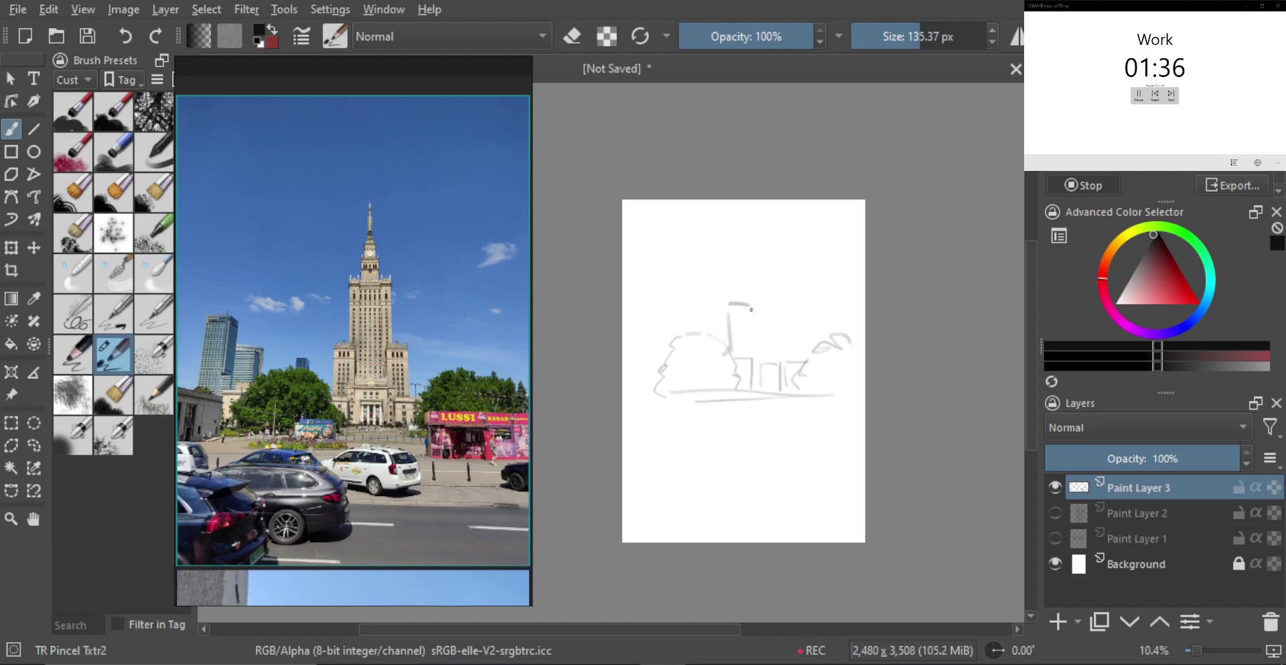
drag(754, 307, 756, 356)
drag(809, 303, 811, 353)
- Scale the building sketch down slightly to make room for the taller tower
key(ctrl+t)
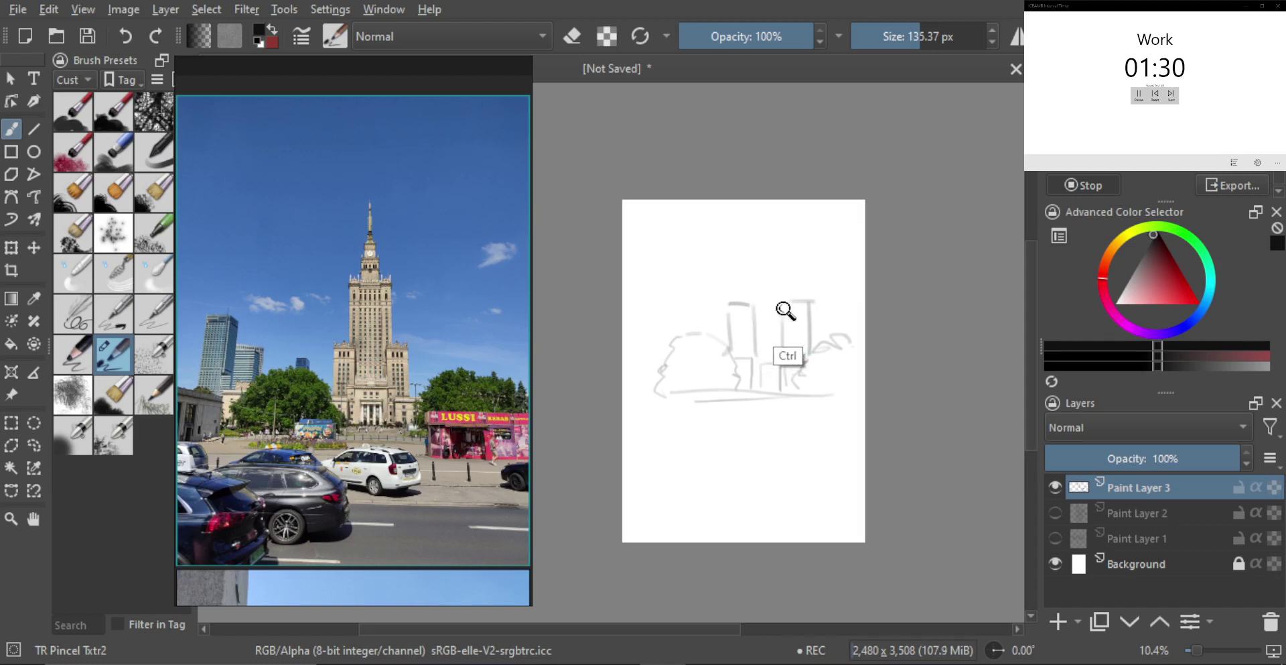
drag(849, 409, 819, 381)
drag(792, 359, 798, 371)
key(Return)
key(b)
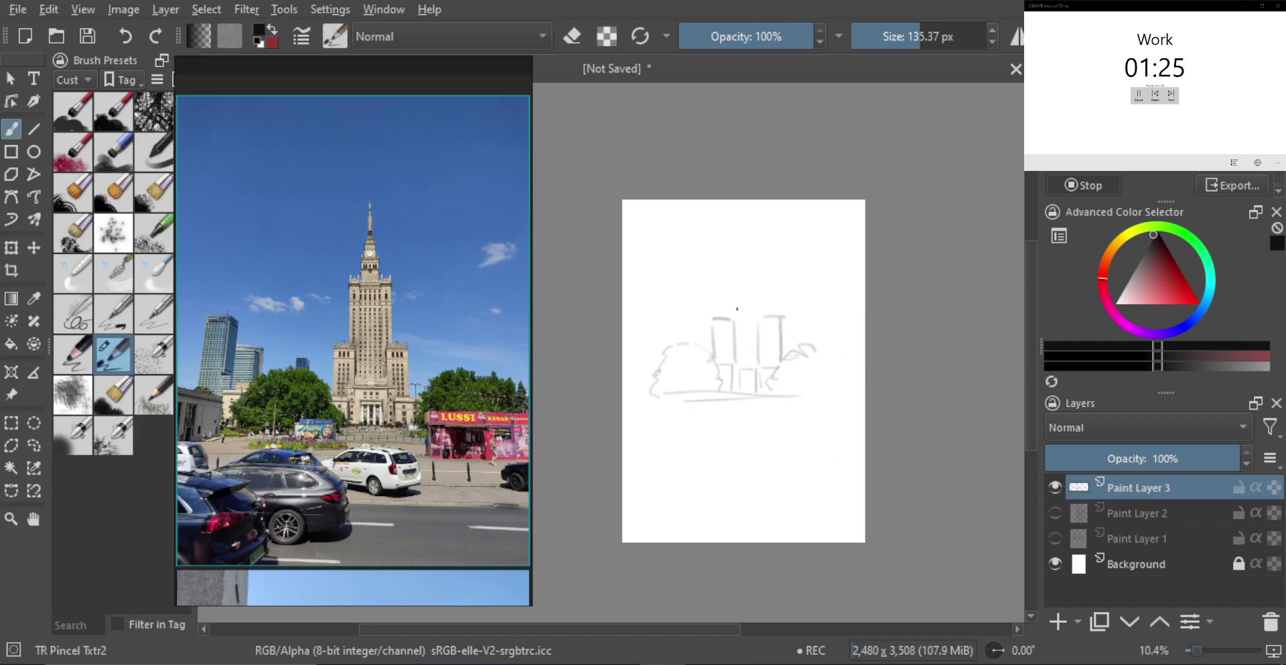
- Sketch the tall central shaft between the wings and the stepped tiers at its top
drag(728, 245, 727, 320)
drag(774, 245, 774, 310)
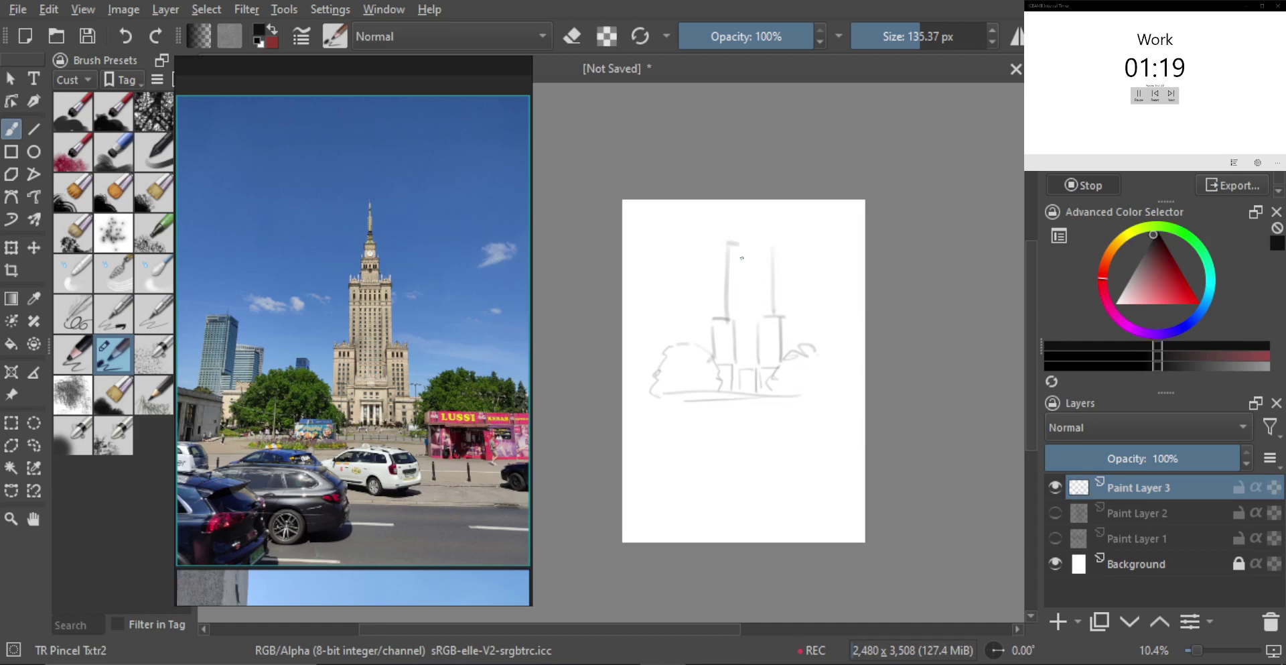
mouse_move(739, 243)
mouse_down()
mouse_move(739, 276)
mouse_move(741, 265)
mouse_up()
key(bracketright)
key(bracketleft)
mouse_move(726, 242)
mouse_down()
mouse_move(779, 245)
mouse_move(740, 217)
mouse_move(742, 229)
mouse_move(752, 212)
mouse_move(765, 218)
mouse_move(767, 246)
mouse_up()
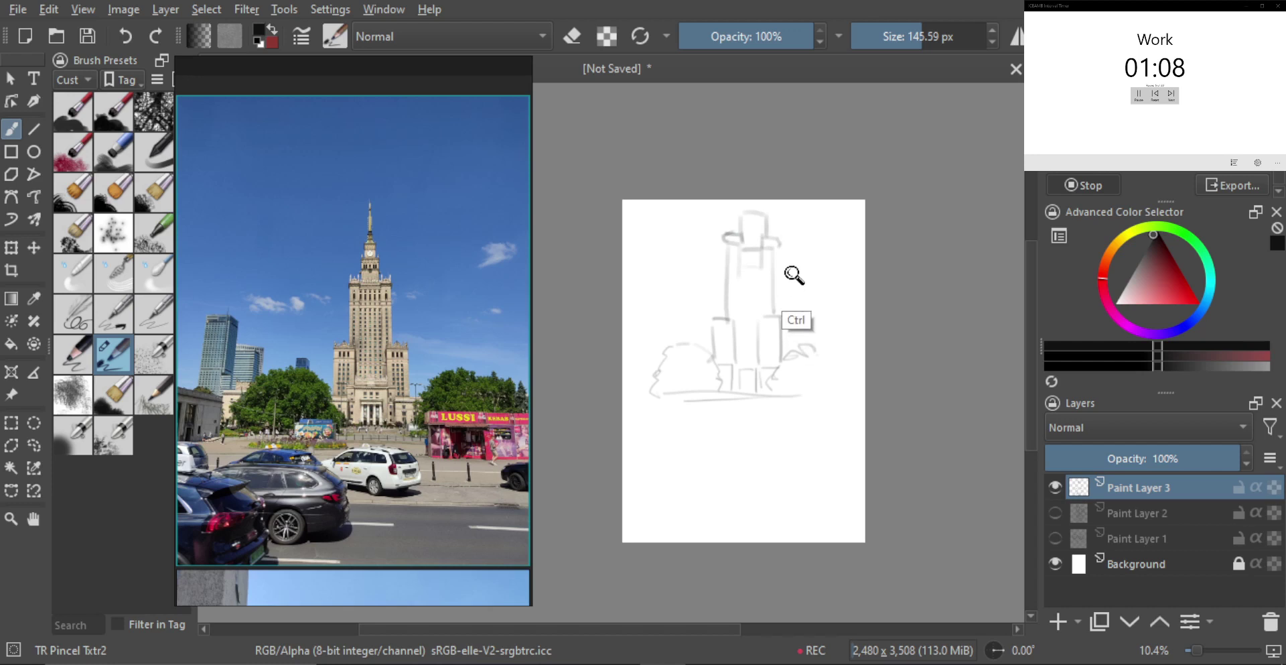
- Shrink the building sketch into the lower part of the page and draw the tapering top and spire
key(ctrl+t)
mouse_move(826, 203)
mouse_down()
mouse_move(786, 247)
mouse_move(775, 333)
mouse_up()
key(Return)
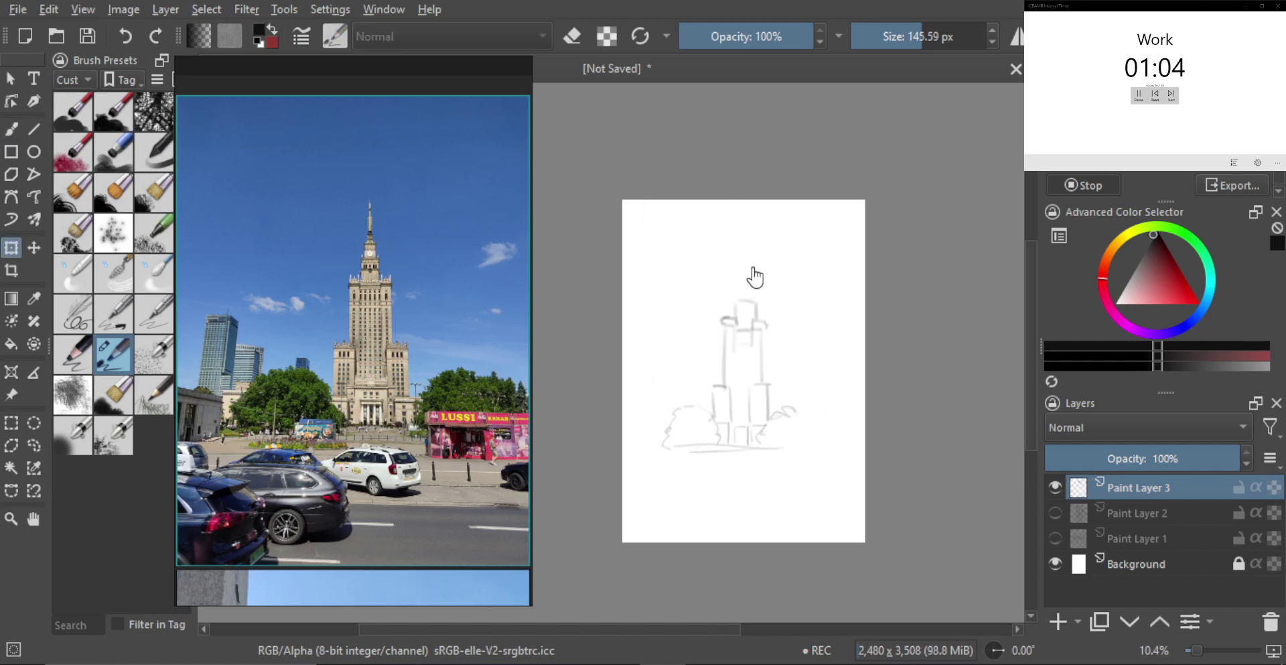
key(b)
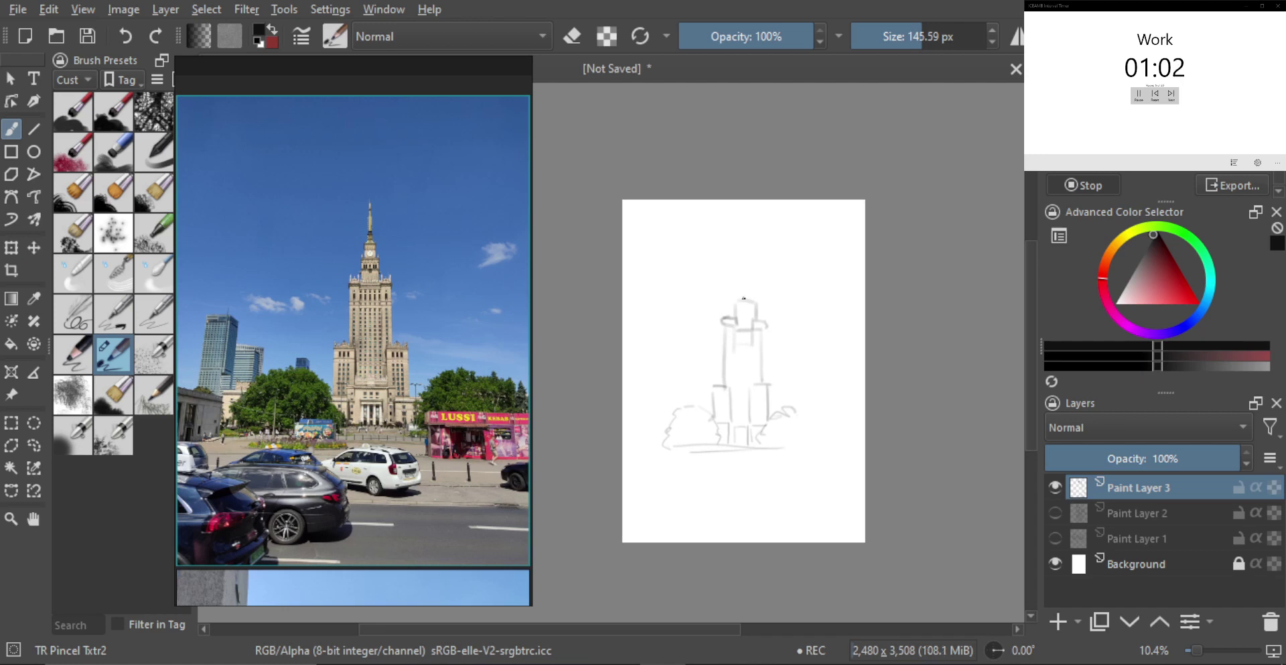
mouse_move(743, 299)
mouse_down()
mouse_move(747, 257)
mouse_move(755, 301)
mouse_up()
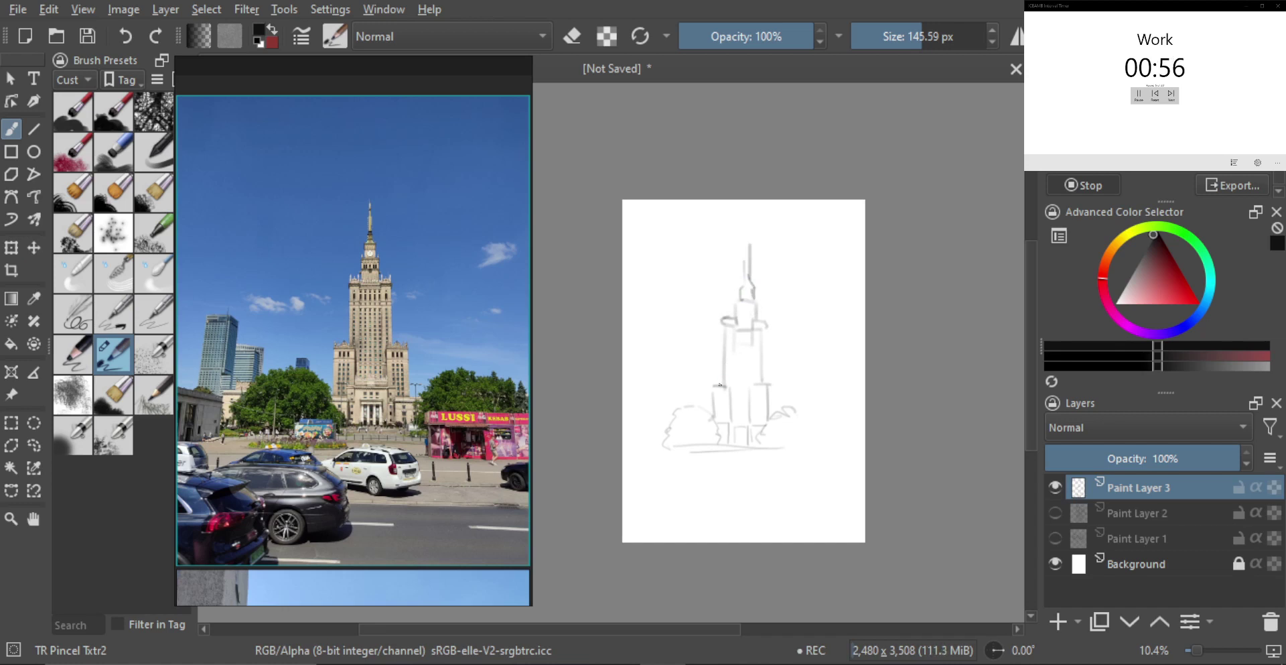
- Outline the left edges of the wing and central shaft with darker straight lines at about 146 px
shift+drag(725, 421, 733, 422)
key([)
key(v)
mouse_move(712, 419)
mouse_down()
mouse_move(732, 402)
mouse_move(714, 384)
mouse_move(724, 324)
mouse_up()
key(shift)
key(v)
- Outline the right edges of the central shaft and upper tiers with darker straight lines
key(v)
mouse_move(762, 378)
mouse_down()
mouse_move(763, 326)
mouse_move(735, 308)
mouse_move(741, 285)
mouse_move(757, 304)
mouse_up()
key(v)
key(v)
key(v)
key(ctrl+z)
- Complete the right wing's outline with straight lines and shade the sides of both wings with darker strokes
key(v)
key(v)
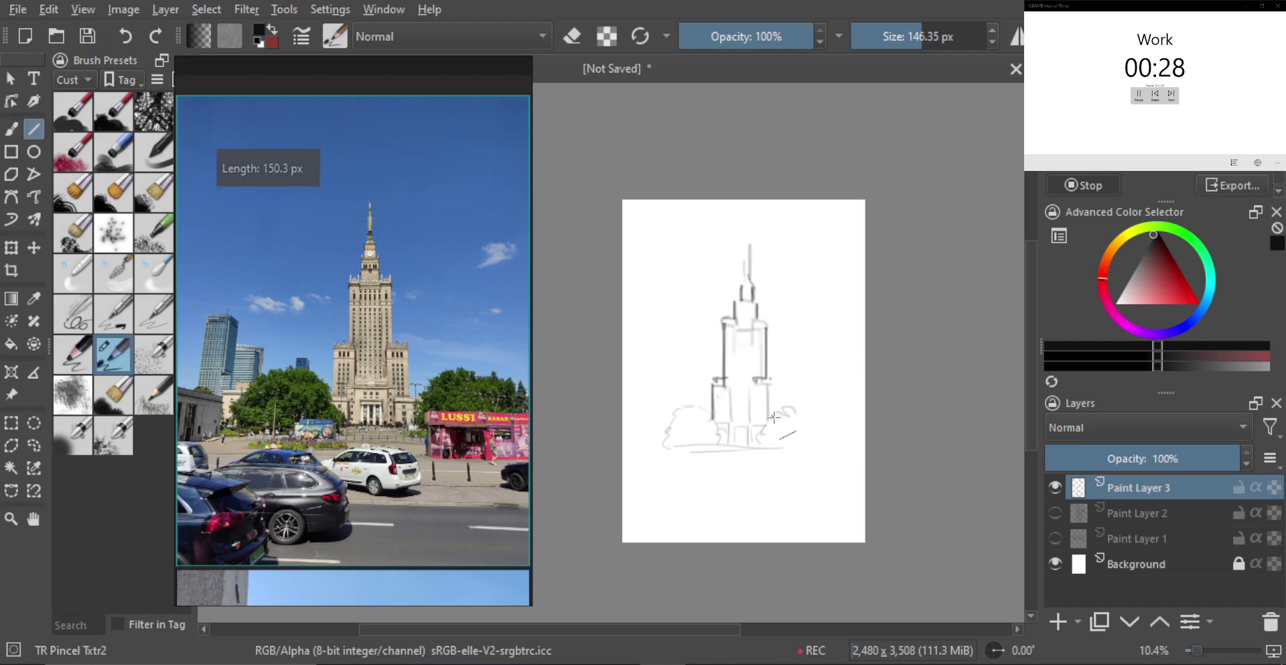
mouse_move(774, 417)
mouse_down()
mouse_move(775, 386)
mouse_move(725, 385)
mouse_move(730, 420)
mouse_move(754, 421)
mouse_up()
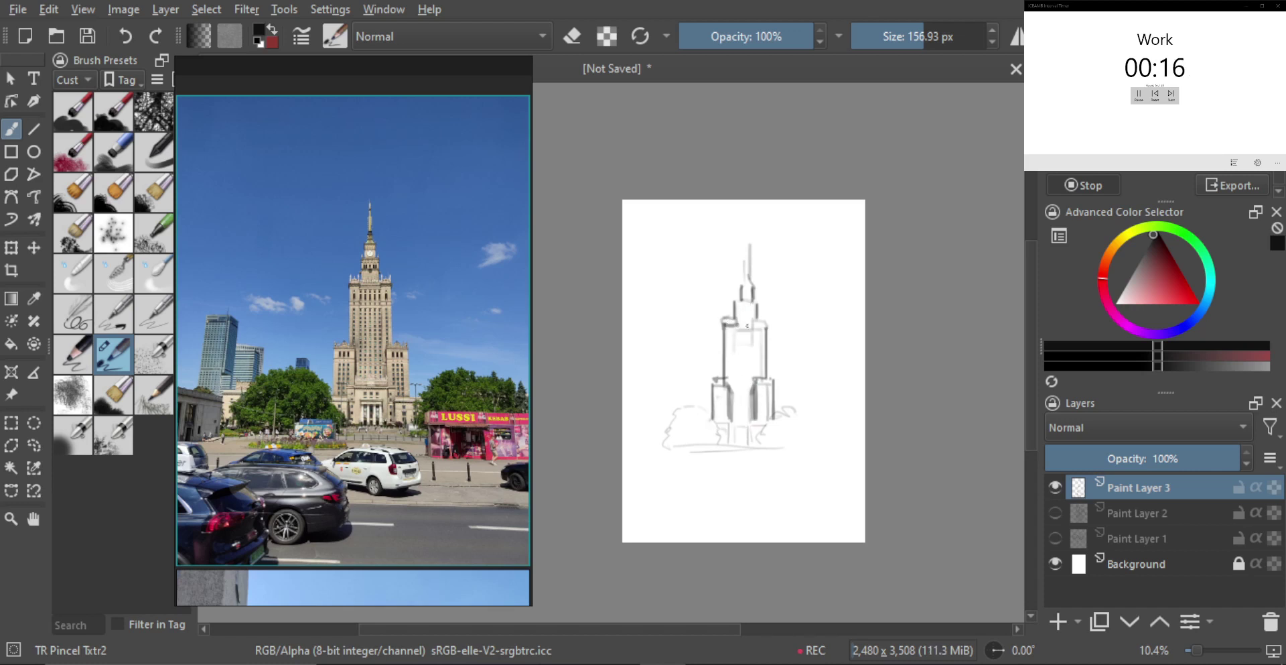
- Add ledges at the shaft's upper corners and darken both inner sides of the central shaft with a brush of about 167 px
drag(724, 320, 721, 318)
drag(755, 321, 769, 316)
shift+drag(714, 442, 721, 442)
drag(735, 336, 735, 392)
drag(755, 331, 754, 391)
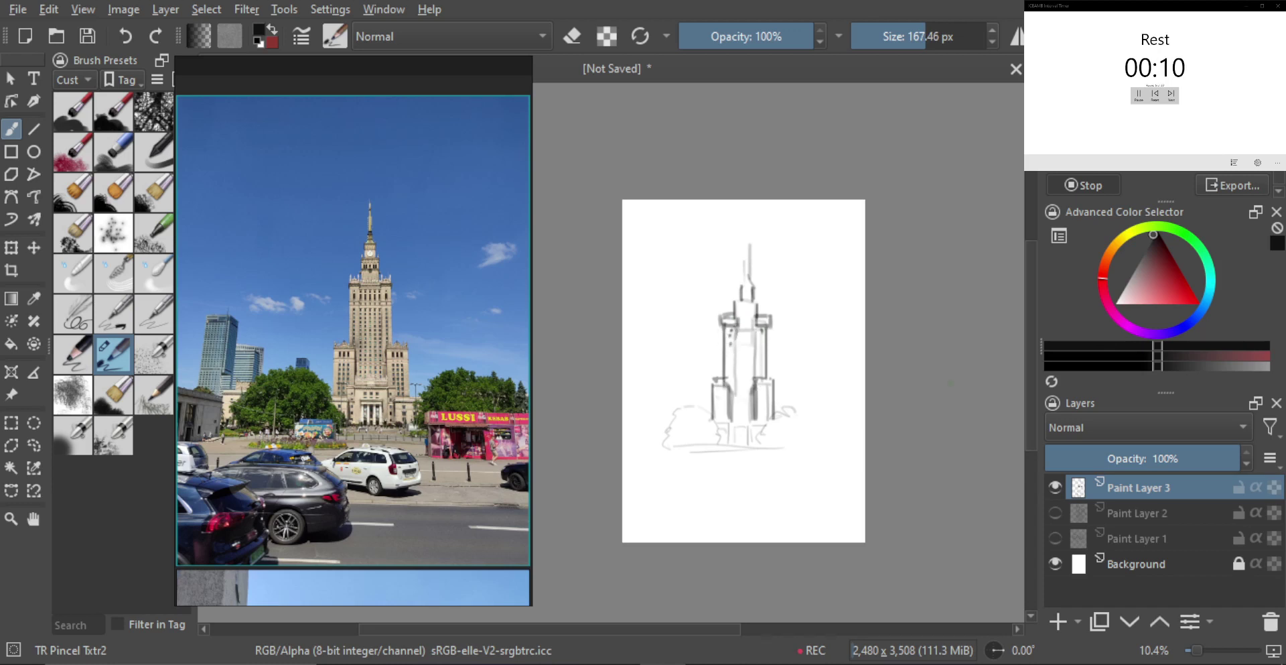
- Add a new paint layer with the finished tower sketch hidden, and enlarge the reference photo of the tower rising above trees
click(1055, 487)
key(Insert)
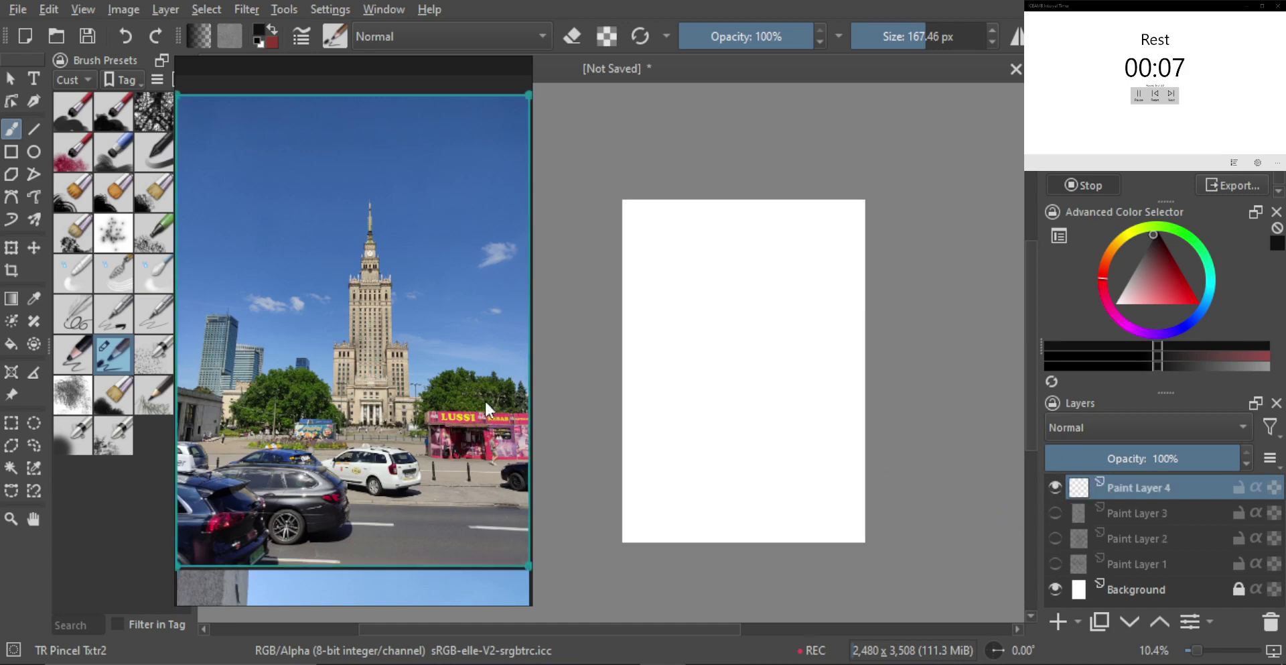
double_click(479, 433)
drag(416, 459, 255, 431)
drag(443, 434, 419, 438)
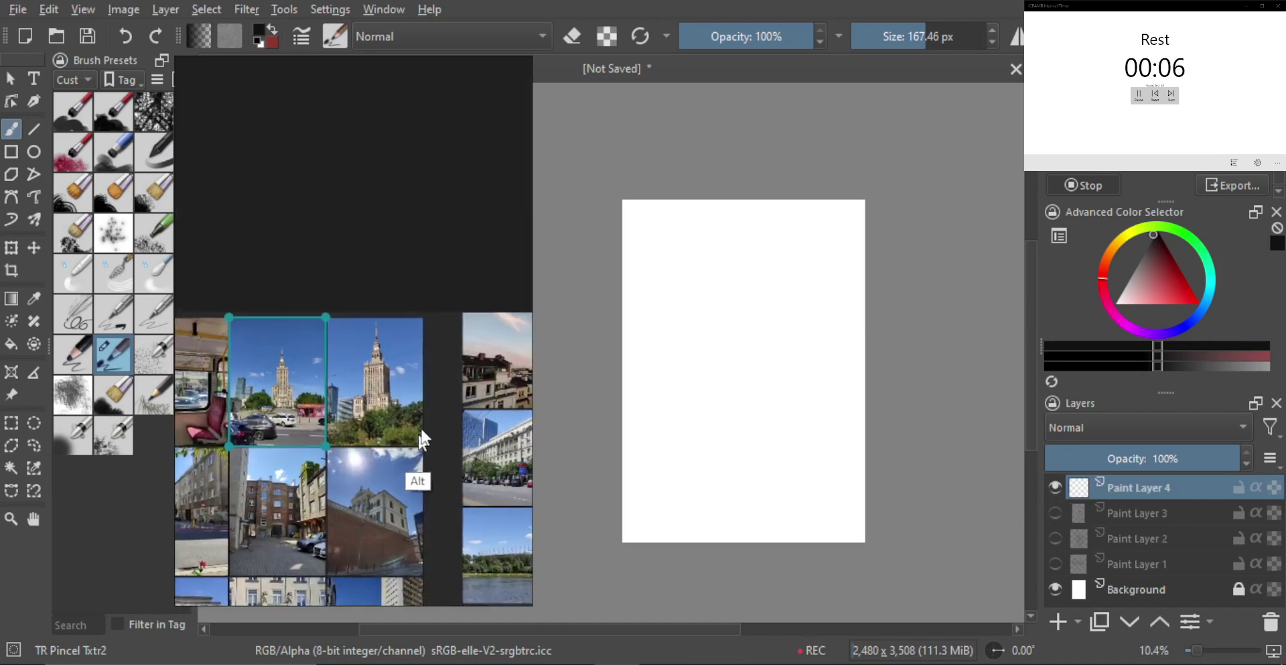
click(402, 397)
double_click(402, 397)
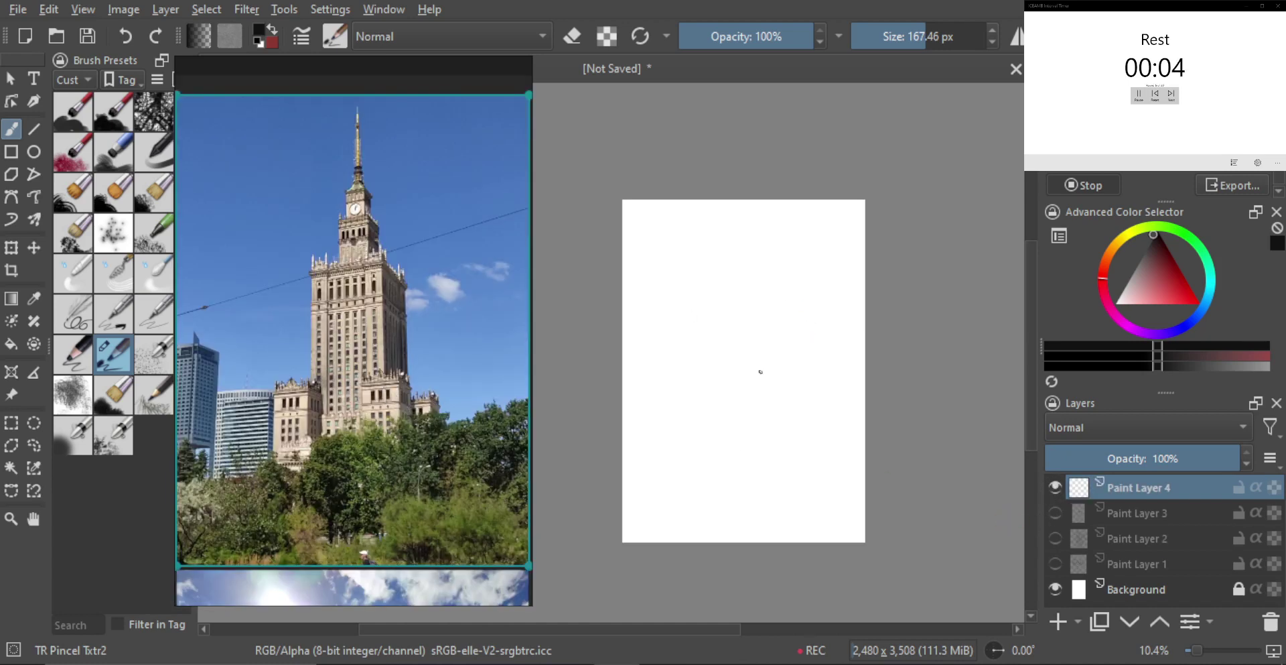
mouse_move(761, 372)
mouse_down()
mouse_move(753, 387)
mouse_move(764, 375)
mouse_up()
key(ctrl+z)
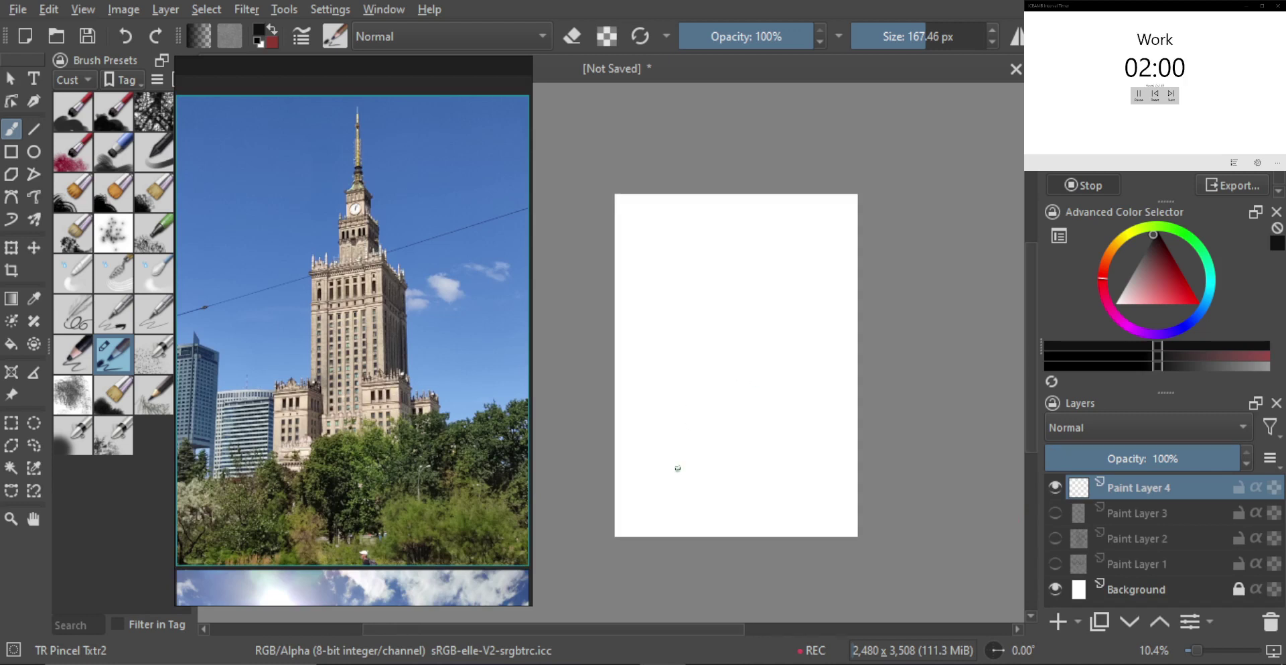
- Sketch the slanting treetop outline across the lower page and block in the two lower wings of the building above it
mouse_move(677, 469)
mouse_down()
mouse_move(700, 437)
mouse_move(801, 378)
mouse_move(757, 395)
mouse_move(744, 416)
mouse_move(759, 462)
mouse_move(717, 469)
mouse_move(709, 494)
mouse_move(672, 484)
mouse_up()
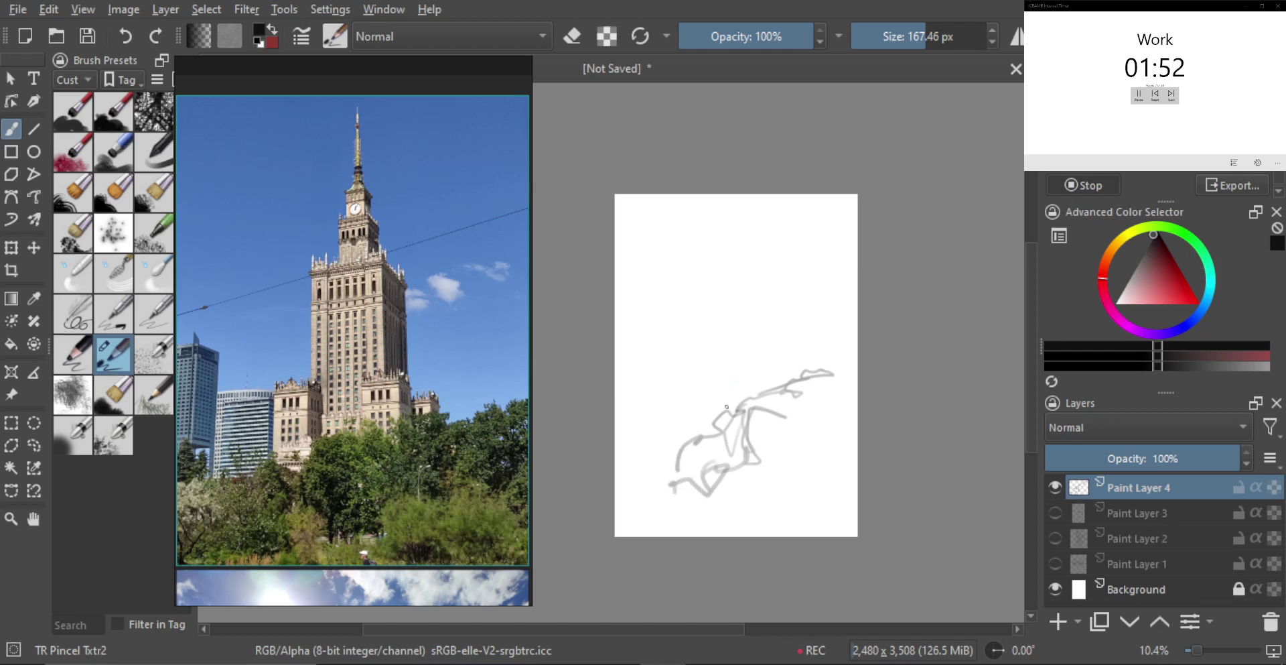
mouse_move(727, 426)
mouse_down()
mouse_move(729, 405)
mouse_move(760, 393)
mouse_up()
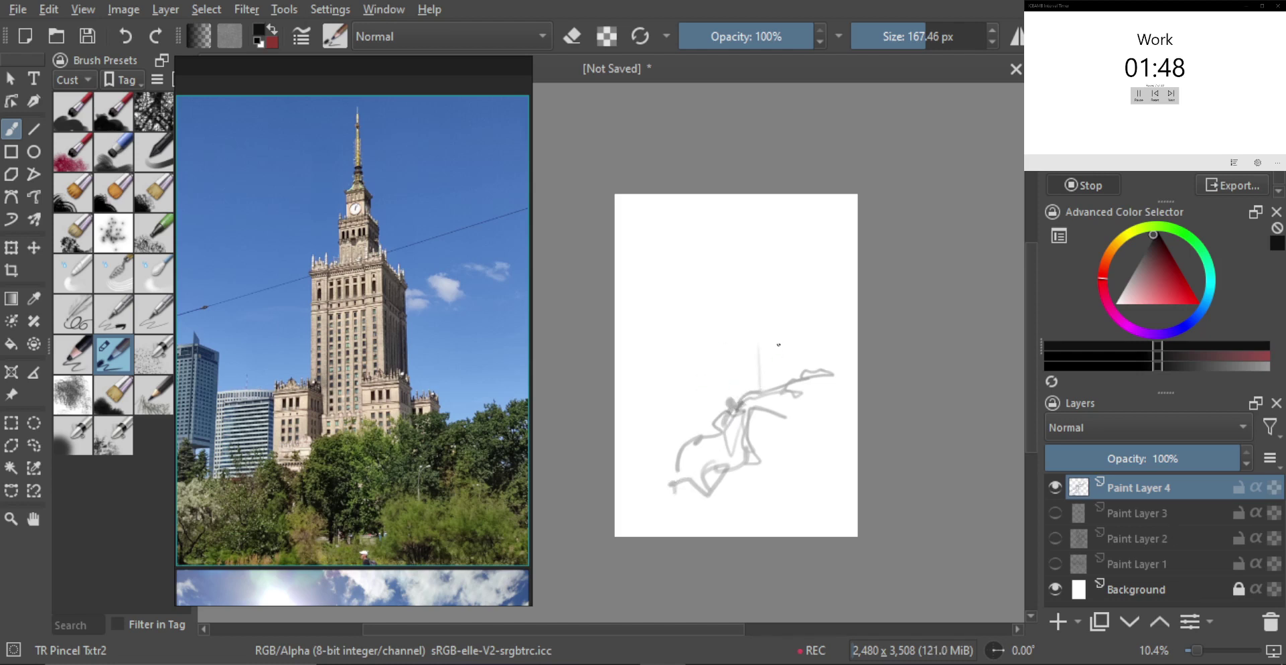
drag(791, 347, 789, 386)
drag(716, 361, 714, 379)
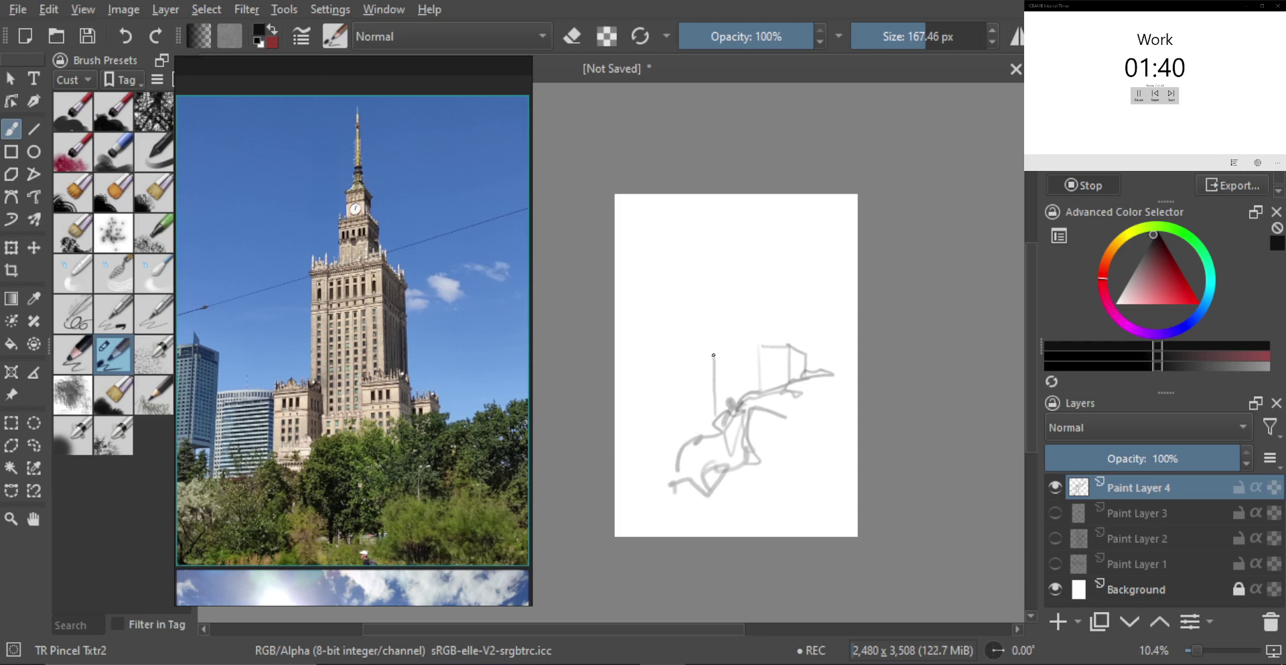
mouse_move(698, 349)
mouse_down()
mouse_move(712, 357)
mouse_move(700, 419)
mouse_up()
mouse_move(672, 355)
mouse_down()
mouse_move(693, 352)
mouse_move(671, 436)
mouse_up()
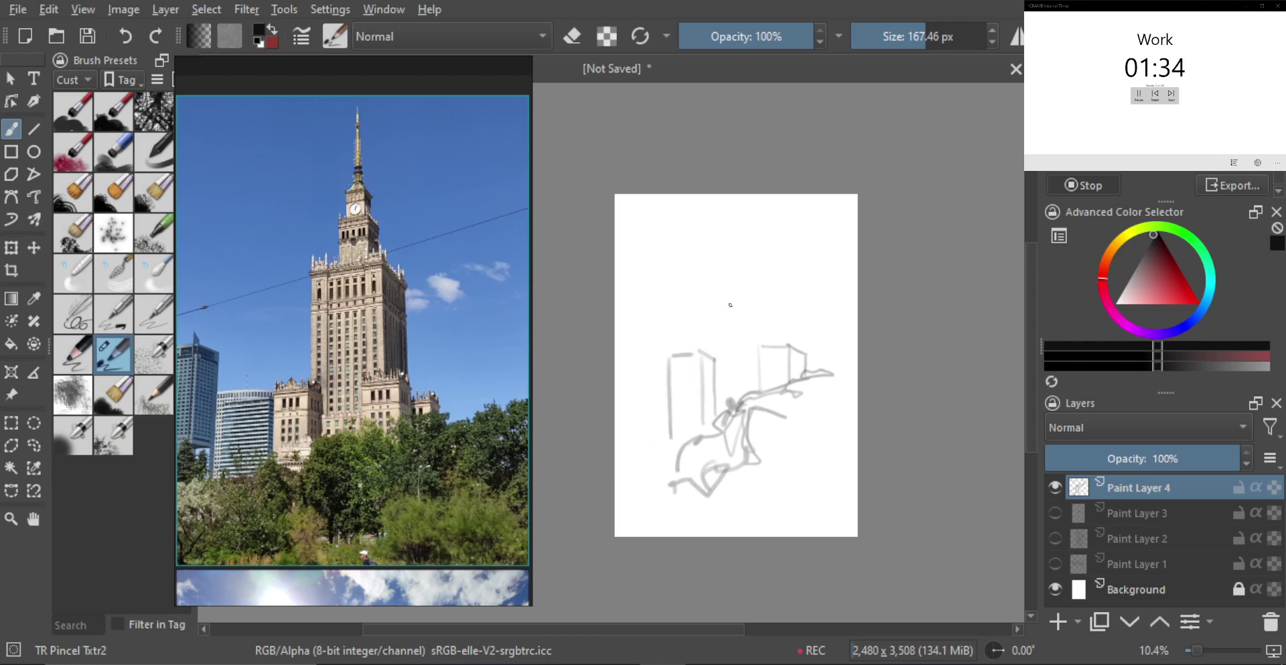
- Draw light vertical edges for the tower's central shaft above the wings and its sloping right roof edge
drag(701, 252, 708, 345)
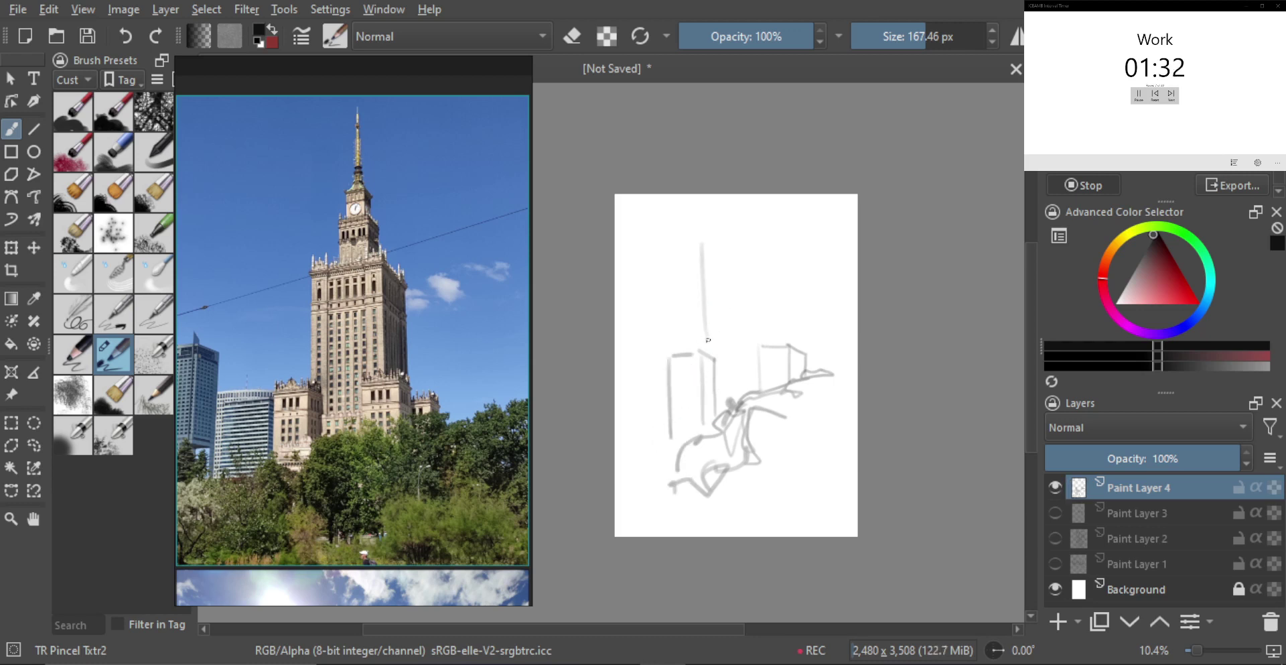
key(ctrl+z)
drag(704, 255, 708, 350)
drag(776, 245, 776, 345)
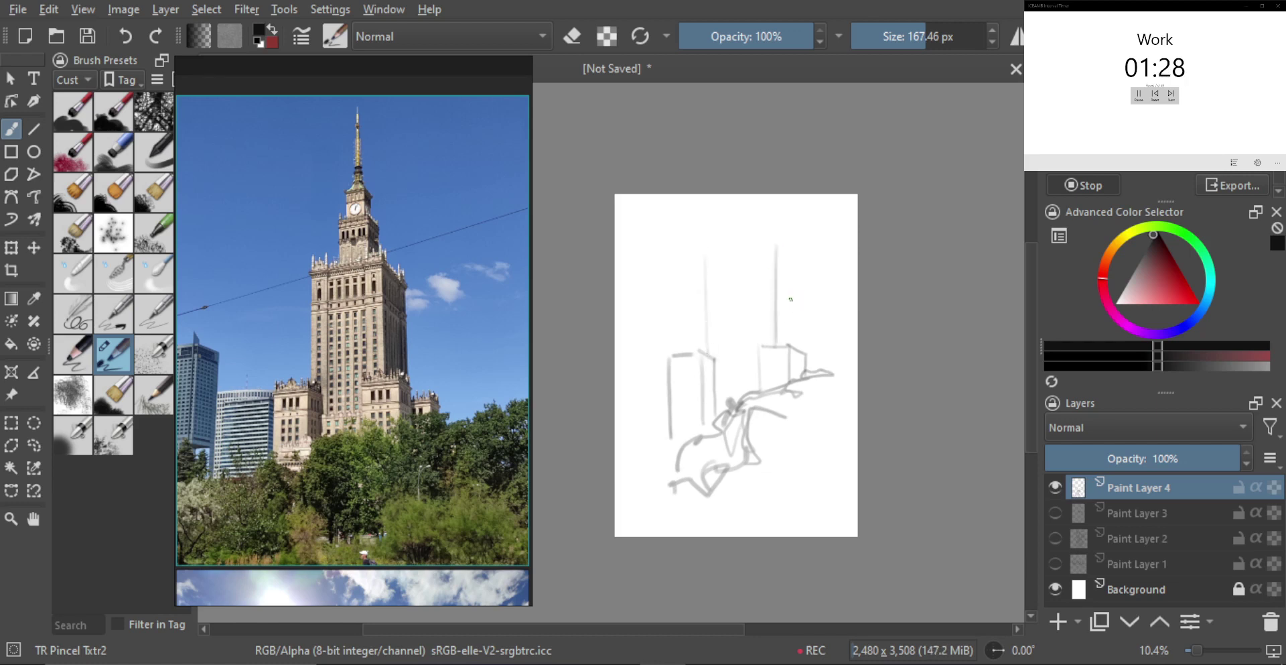
drag(798, 258, 796, 345)
drag(771, 219, 799, 279)
- Scale the whole tower sketch down toward the lower part of the page with the Transform tool
key(ctrl+t)
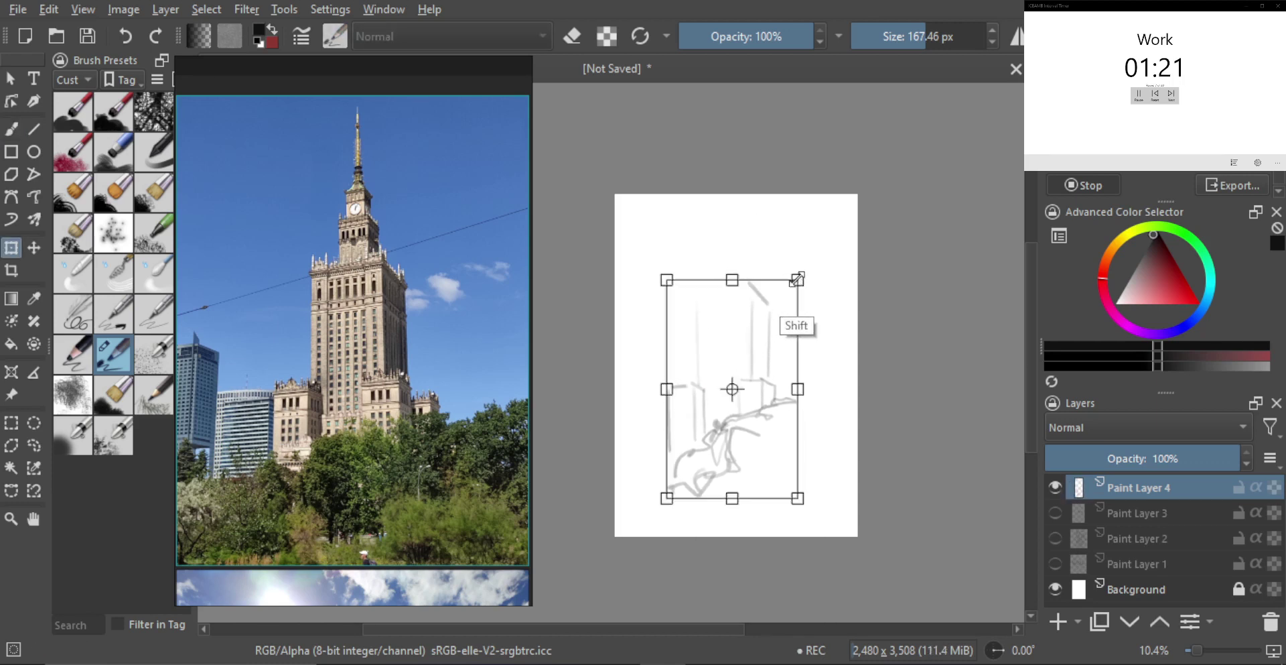
key(Return)
key(b)
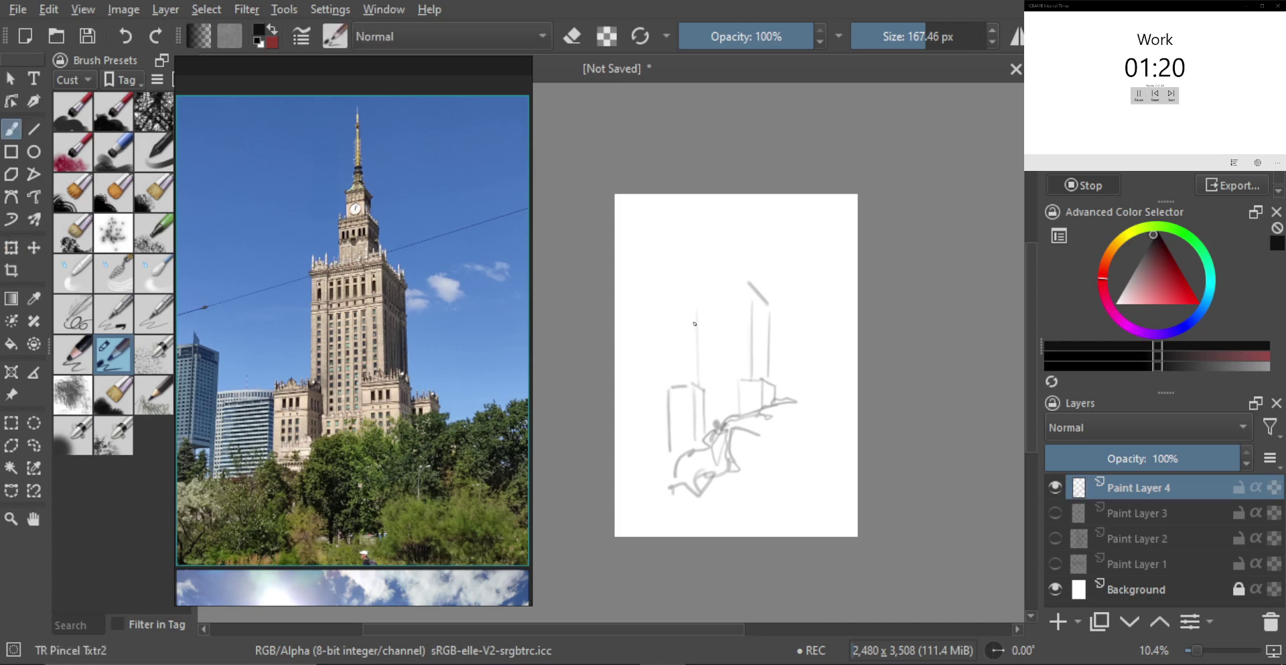
- Redraw the shaft's left edge, add its front roof line, and reinforce the top and side edges of both wings
drag(691, 308, 690, 375)
drag(693, 289, 740, 279)
key(ctrl+z)
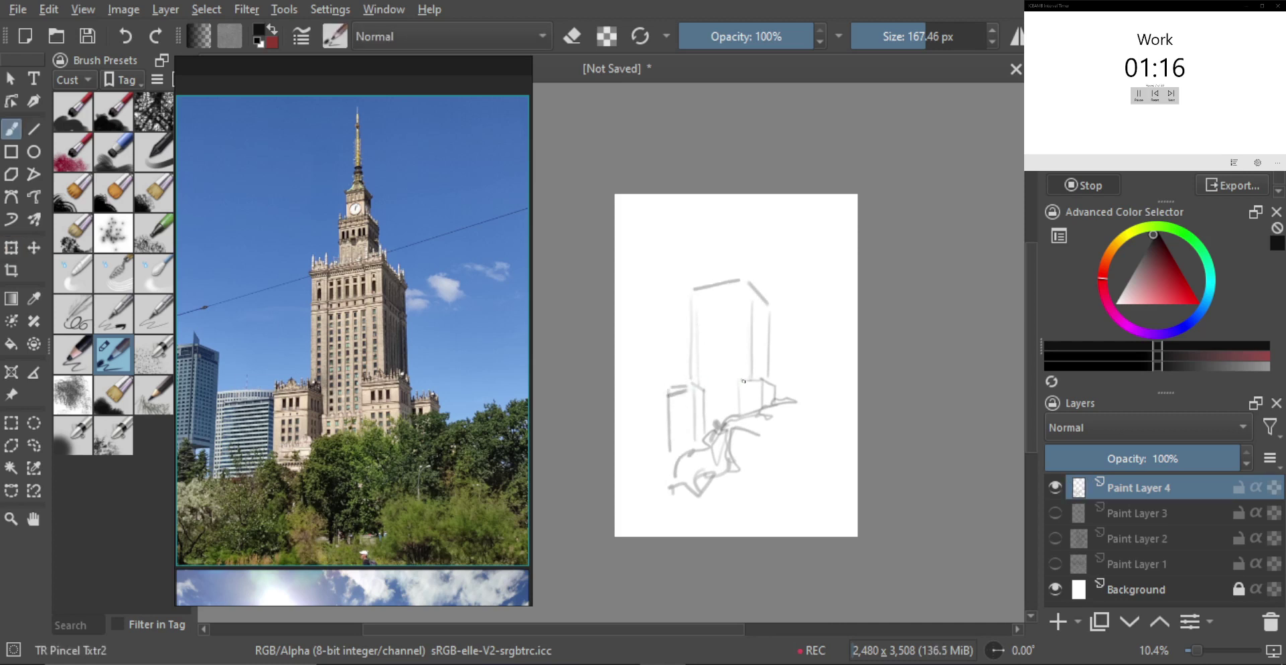
mouse_move(737, 382)
mouse_down()
mouse_move(758, 374)
mouse_move(689, 442)
mouse_up()
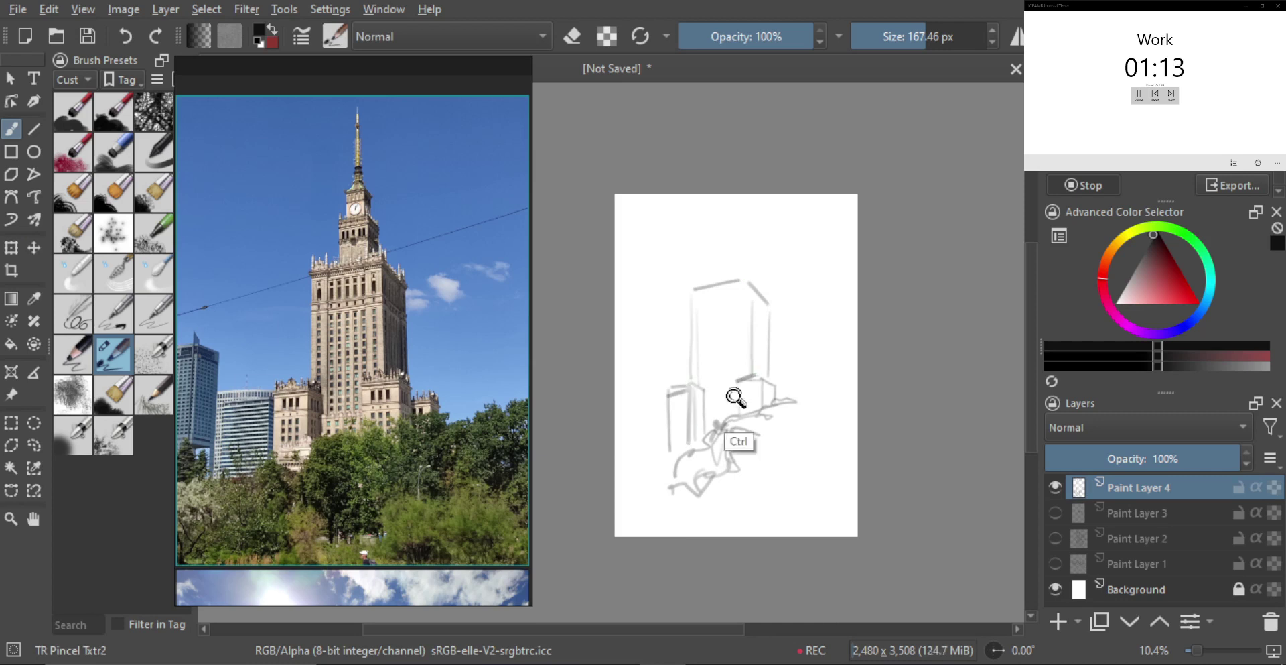
drag(688, 391, 688, 442)
drag(735, 382, 734, 414)
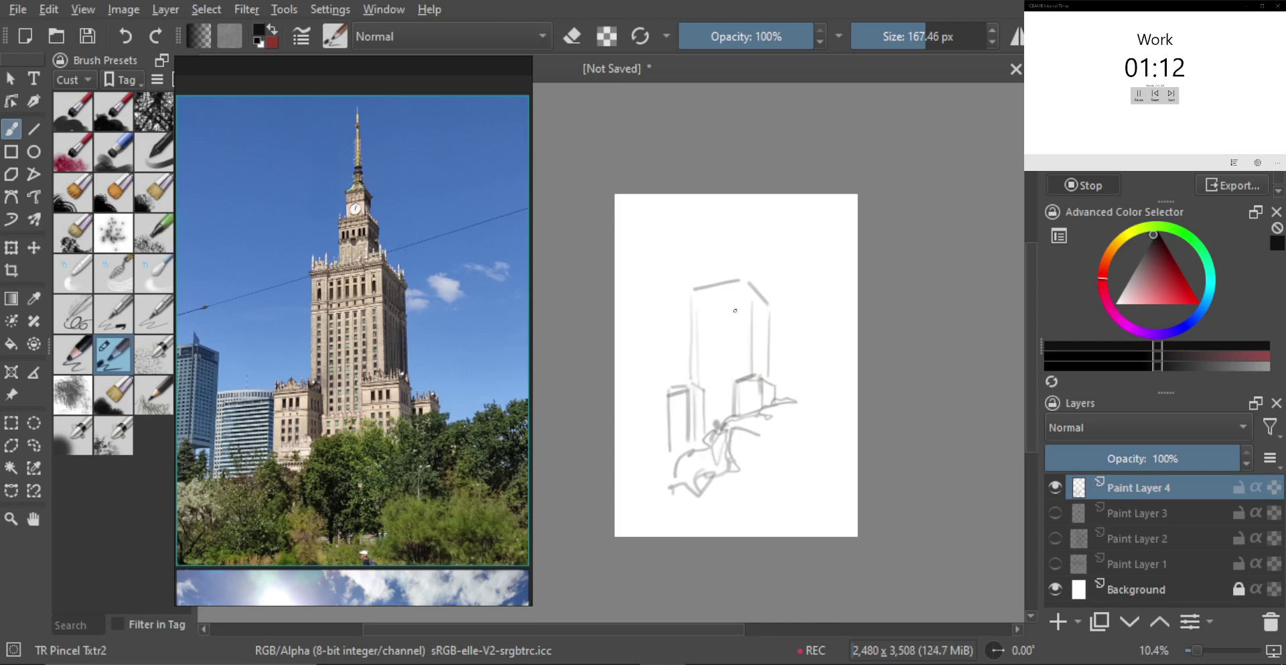
drag(760, 375, 761, 400)
- Draw the shaft's inner vertical lines and small corner turrets along the front roof edge, enlarging the brush to about 197 px
shift+drag(690, 319, 704, 392)
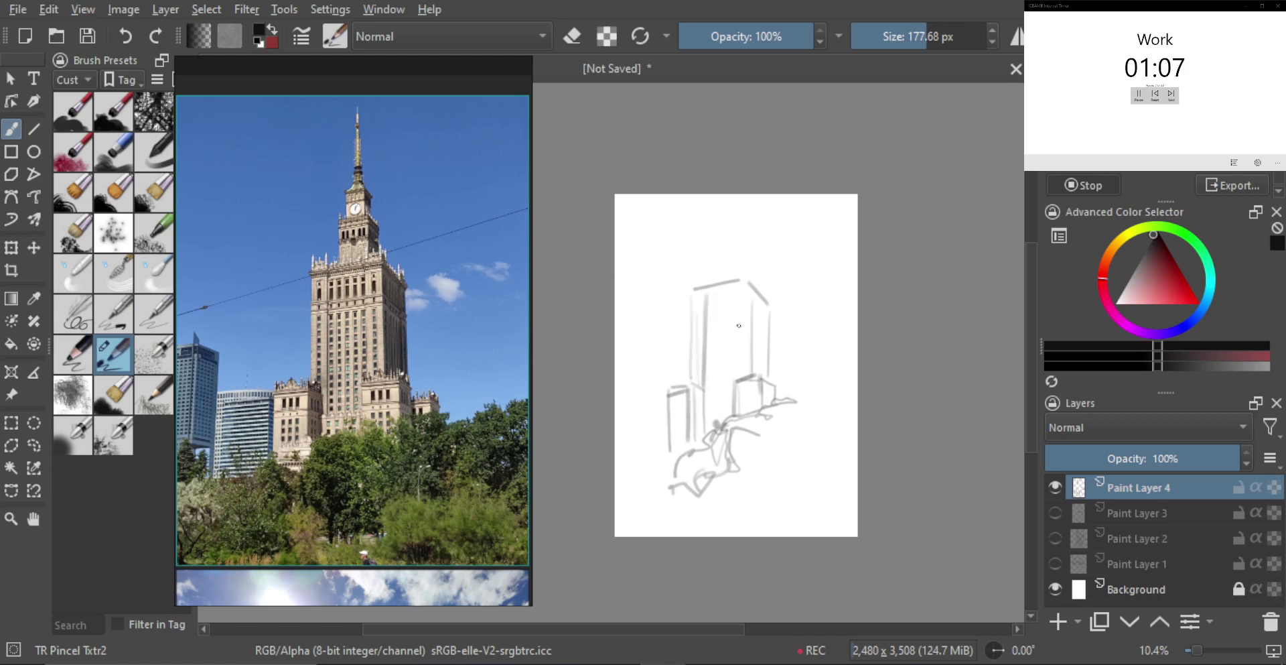
drag(739, 325, 743, 327)
drag(736, 283, 729, 392)
drag(718, 260, 703, 272)
mouse_move(704, 274)
mouse_down()
mouse_move(704, 288)
mouse_move(732, 270)
mouse_move(745, 280)
mouse_up()
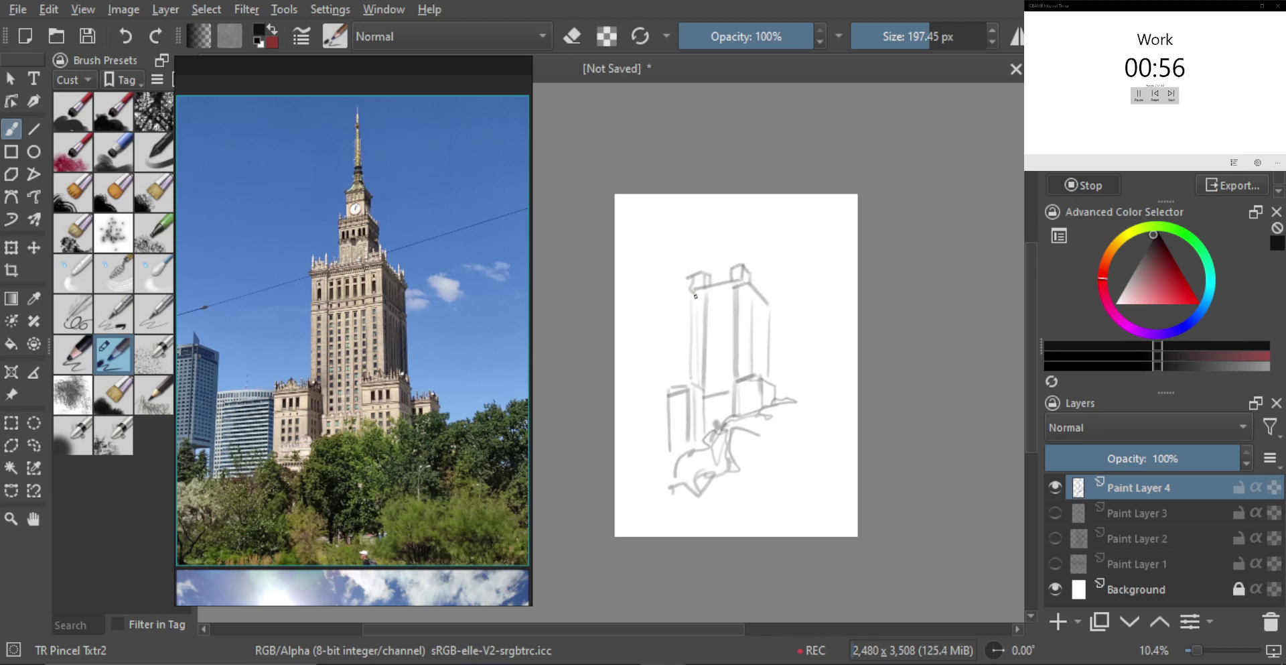
- Add the right corner turret and build up the stepped upper tiers above the roof with a brush of about 212 px
drag(767, 287, 774, 297)
mouse_move(720, 287)
shift+mouse_down()
mouse_move(737, 235)
mouse_move(741, 264)
mouse_move(753, 260)
mouse_move(753, 284)
shift+mouse_up()
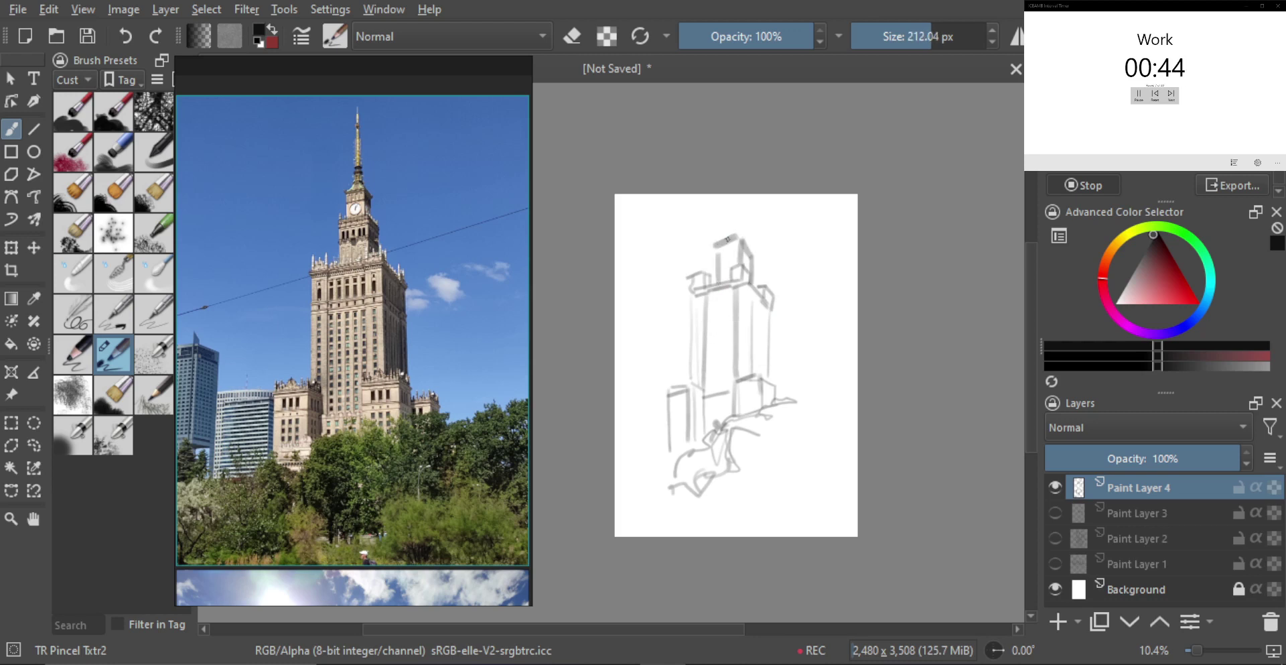
mouse_move(728, 239)
mouse_down()
mouse_move(728, 225)
mouse_move(747, 243)
mouse_move(729, 237)
mouse_up()
key(ctrl+z)
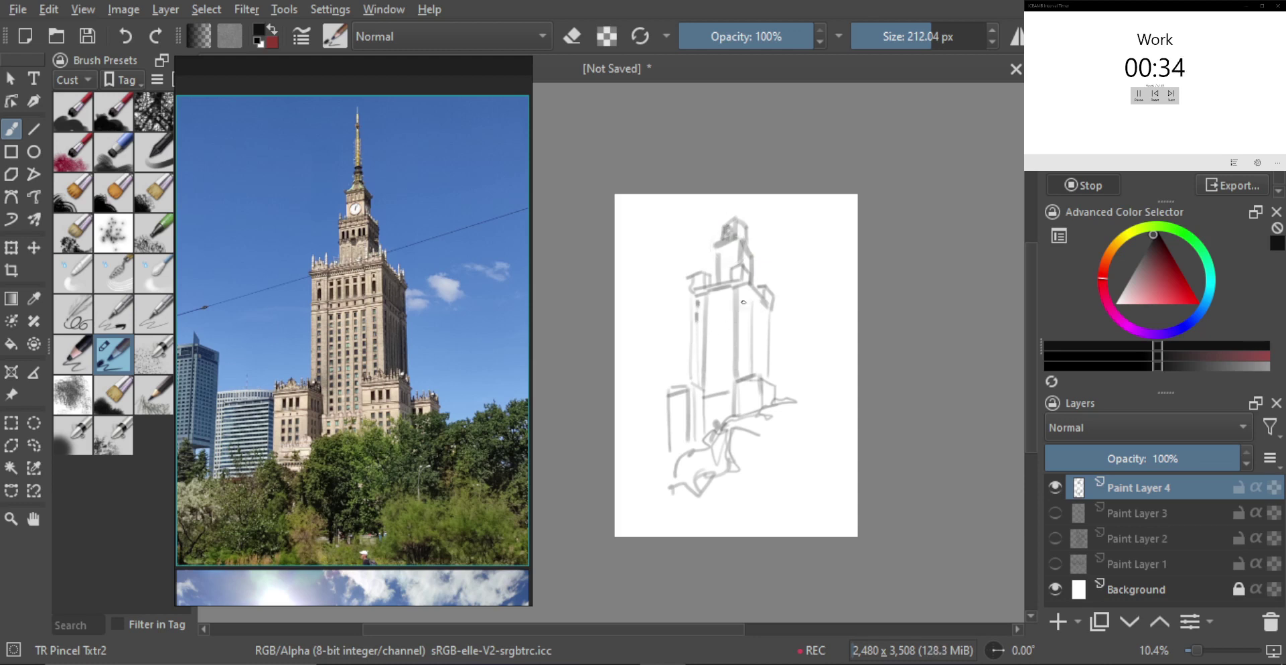
- Mark small dark windows along the upper part of the shaft
mouse_move(744, 300)
mouse_down()
mouse_move(745, 312)
mouse_move(711, 315)
mouse_move(720, 311)
mouse_up()
click(722, 292)
click(729, 290)
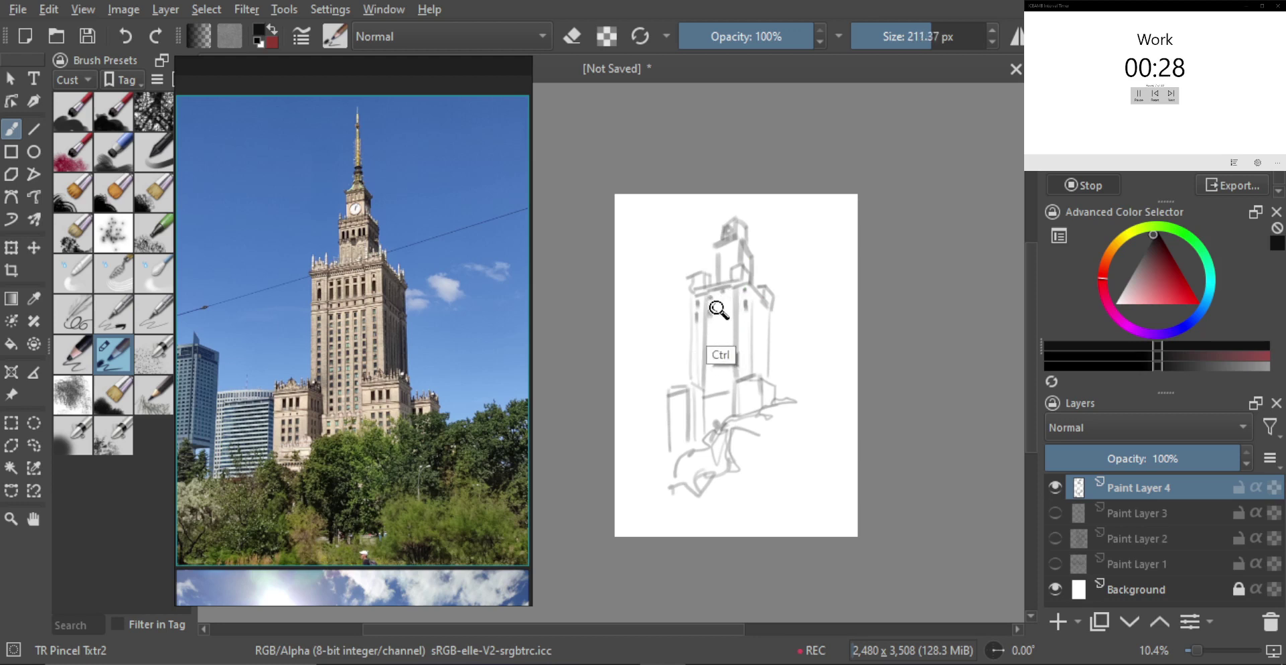
- Draw a horizontal band across the shaft and shade the right-hand faces of the shaft and wings with a larger brush
mouse_move(716, 301)
mouse_down()
mouse_move(729, 331)
mouse_move(733, 314)
mouse_move(717, 321)
mouse_move(739, 312)
mouse_move(767, 335)
mouse_move(752, 373)
mouse_move(749, 302)
mouse_move(750, 366)
mouse_up()
mouse_move(746, 285)
mouse_down()
mouse_move(747, 368)
mouse_move(757, 368)
mouse_up()
drag(761, 308, 765, 384)
mouse_move(767, 400)
shift+mouse_down()
mouse_move(765, 416)
mouse_move(772, 392)
shift+mouse_up()
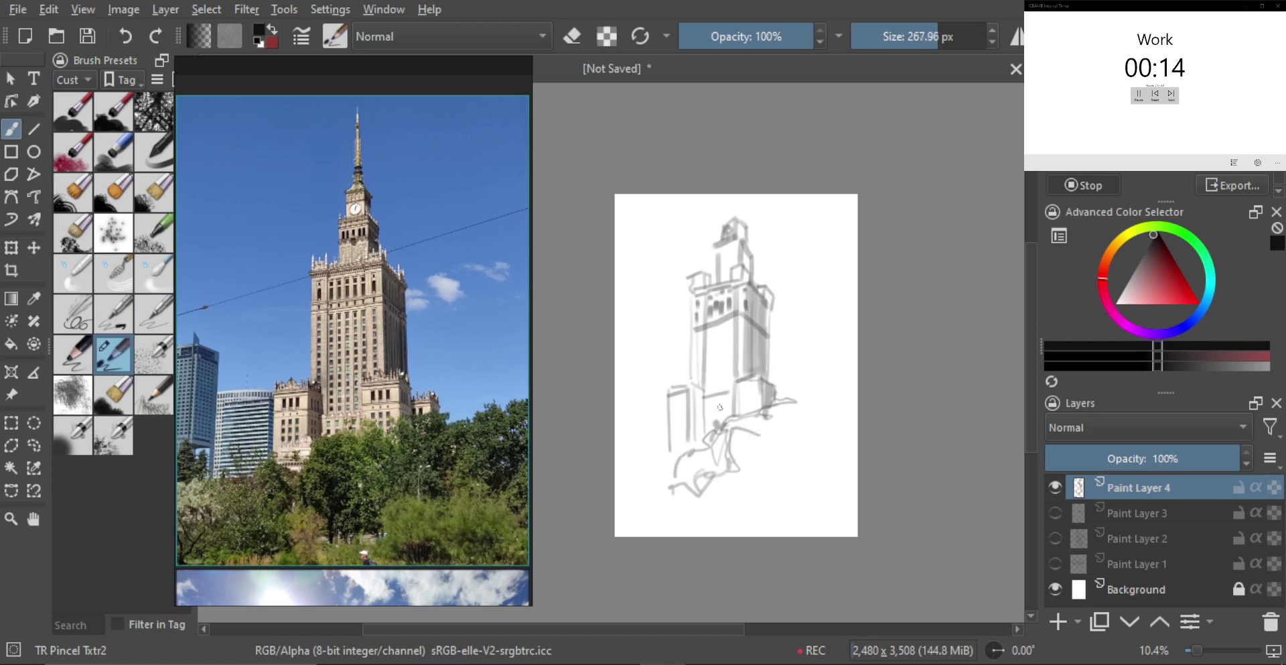
key(bracketright)
mouse_move(690, 386)
mouse_down()
mouse_move(700, 428)
mouse_move(708, 418)
mouse_up()
- Reduce the brush to about 231 px and mark windows on the lower wings of the tower
key(bracketleft)
key(bracketleft)
key(bracketleft)
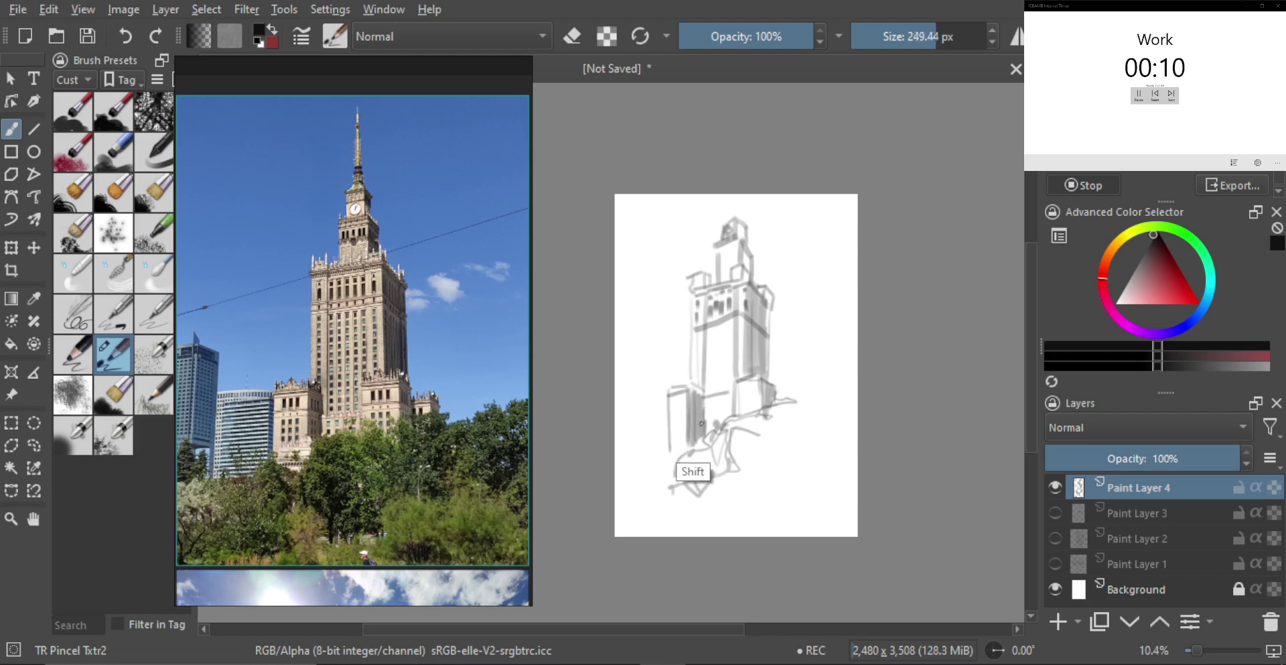
drag(674, 401, 674, 407)
drag(681, 399, 680, 403)
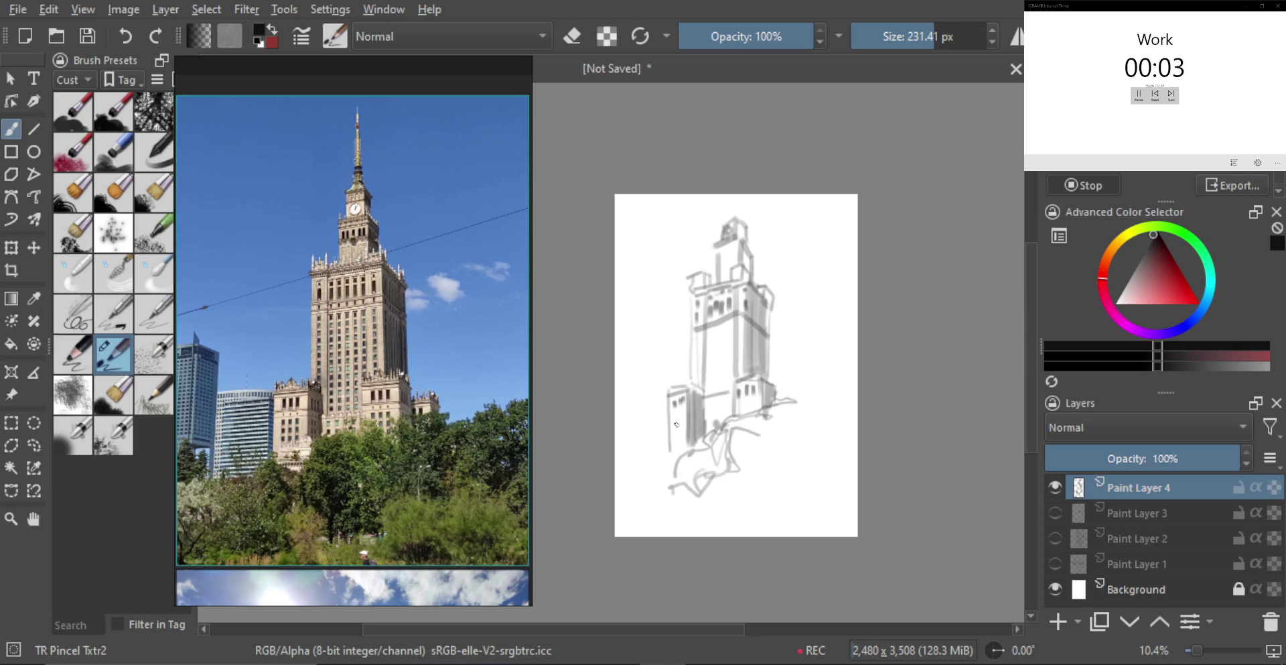
mouse_move(676, 422)
mouse_down()
mouse_move(686, 419)
mouse_move(685, 437)
mouse_up()
- Add a new paint layer with the angled tower sketch hidden, and enlarge the photo of the building above the brick wall
click(1055, 487)
key(Insert)
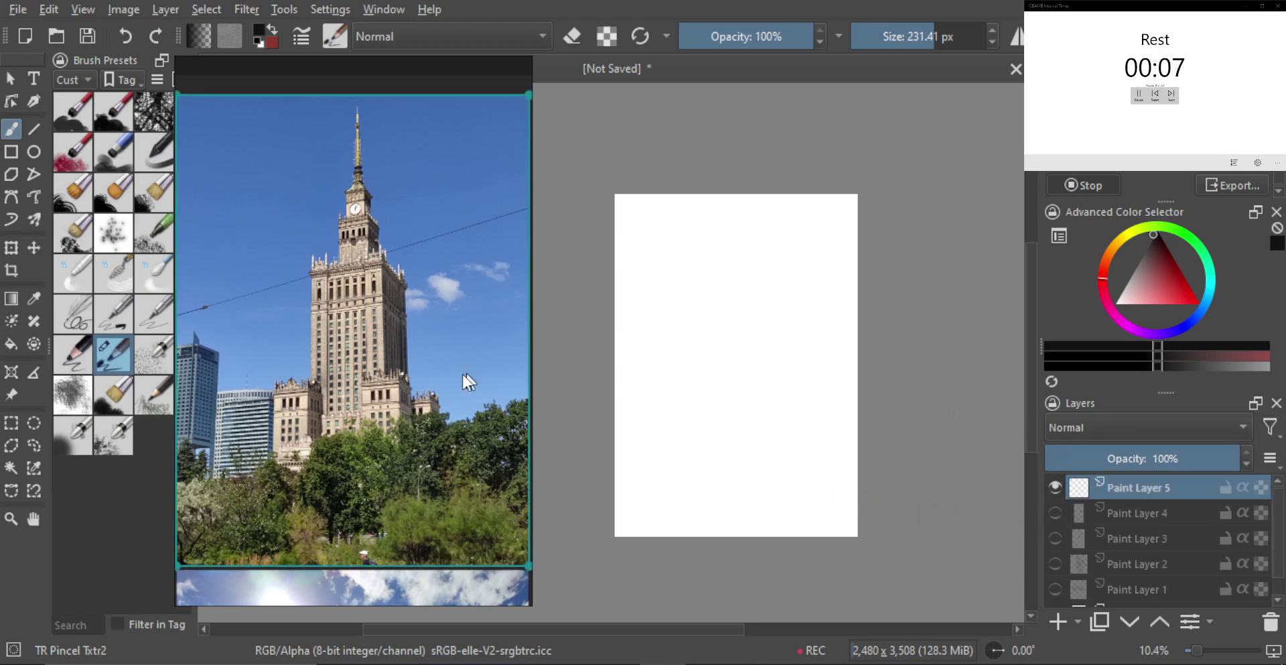
scroll(483, 404, down, 5)
click(440, 435)
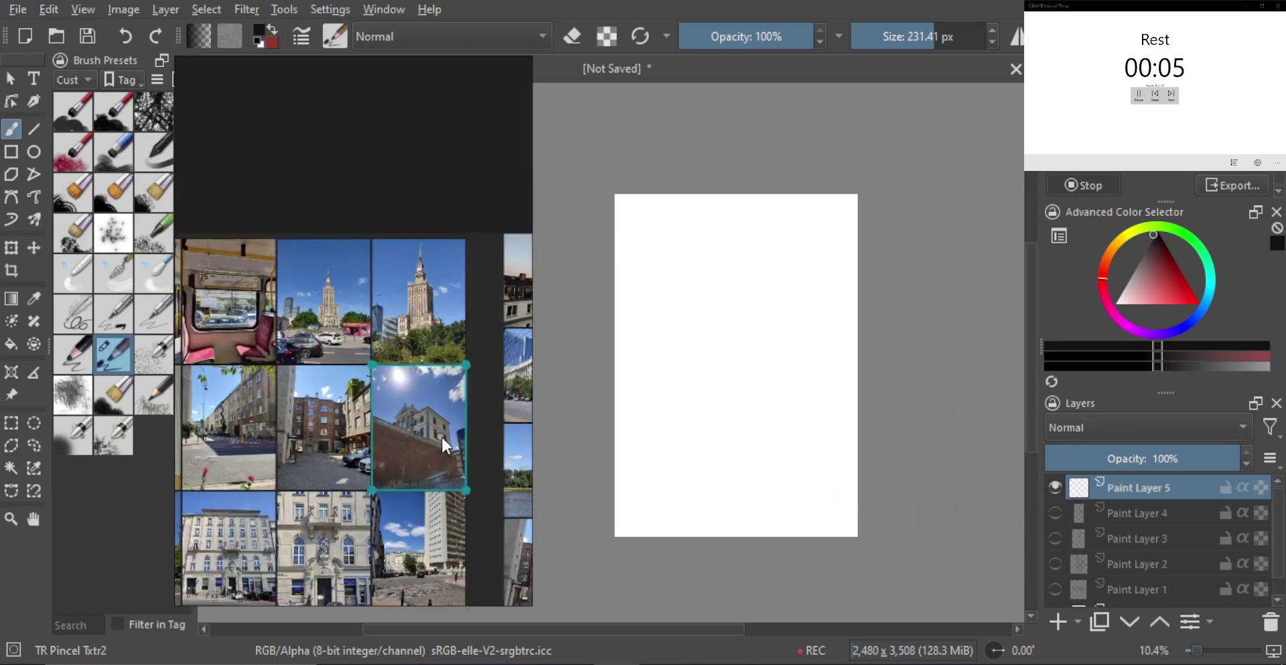
double_click(441, 435)
- Shrink the brush to about 158 px and draw the brick wall's top and corner lines and the building's right edge
key(bracketleft)
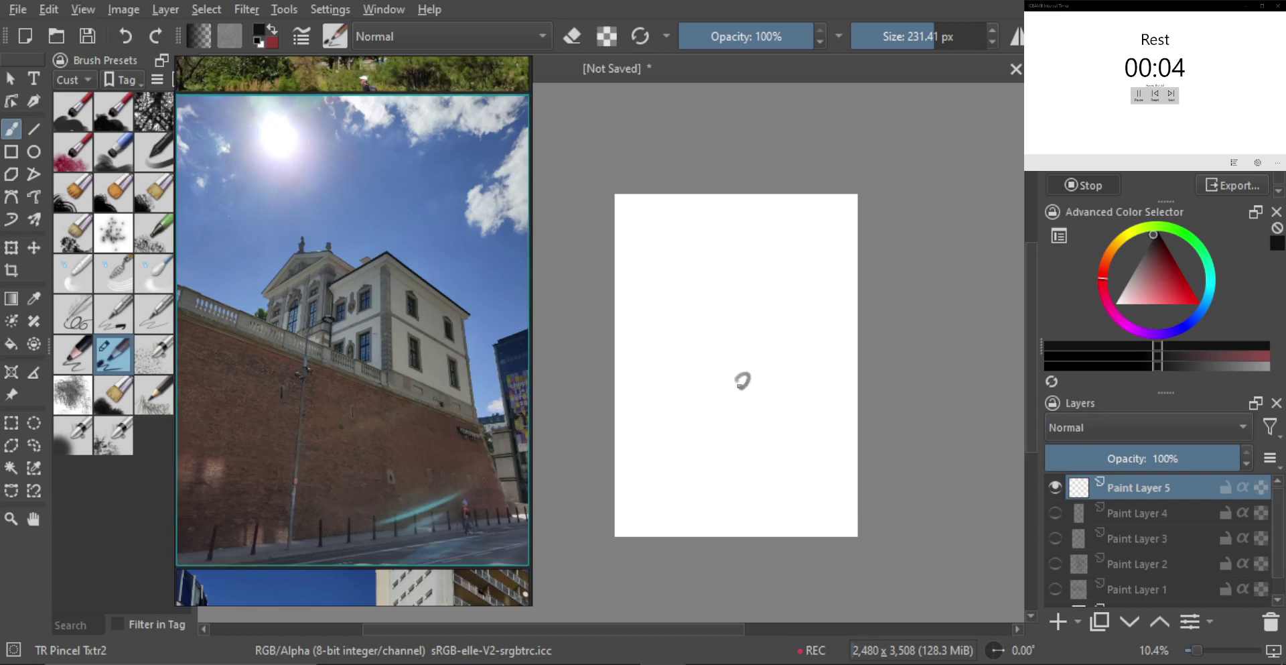
key(bracketleft)
key(bracketleft)
key(bracketleft)
key(bracketleft)
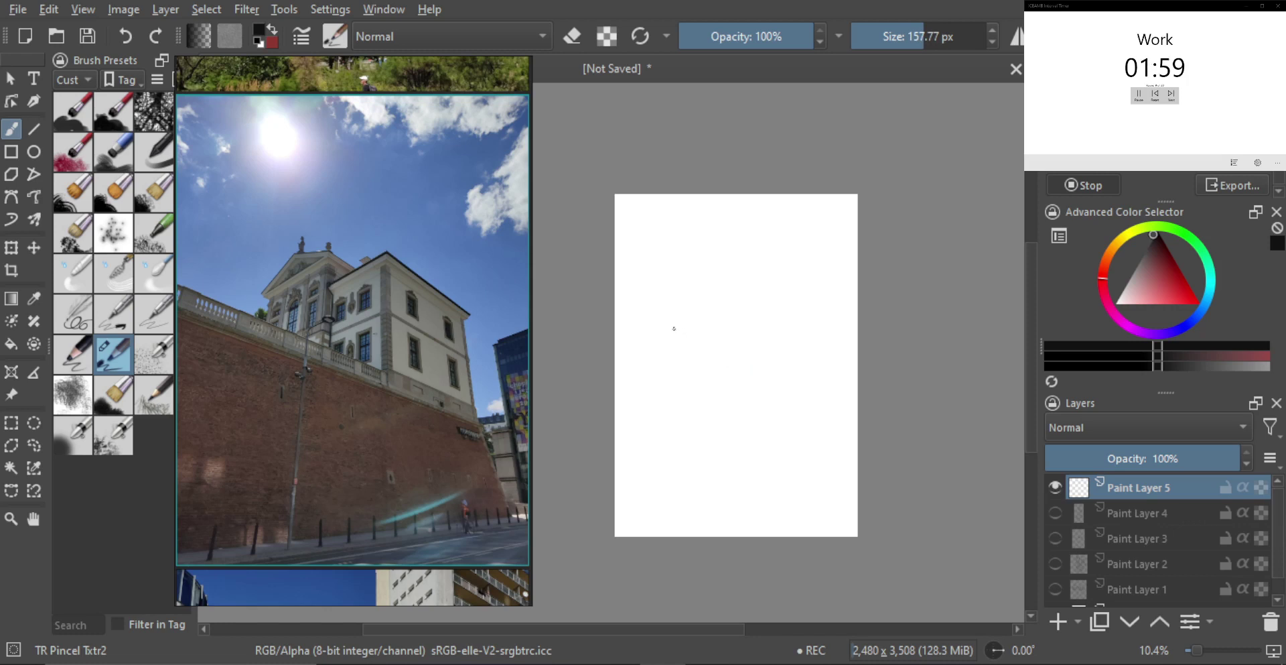
mouse_move(672, 323)
mouse_down()
mouse_move(814, 374)
mouse_move(846, 457)
mouse_up()
drag(814, 280, 818, 370)
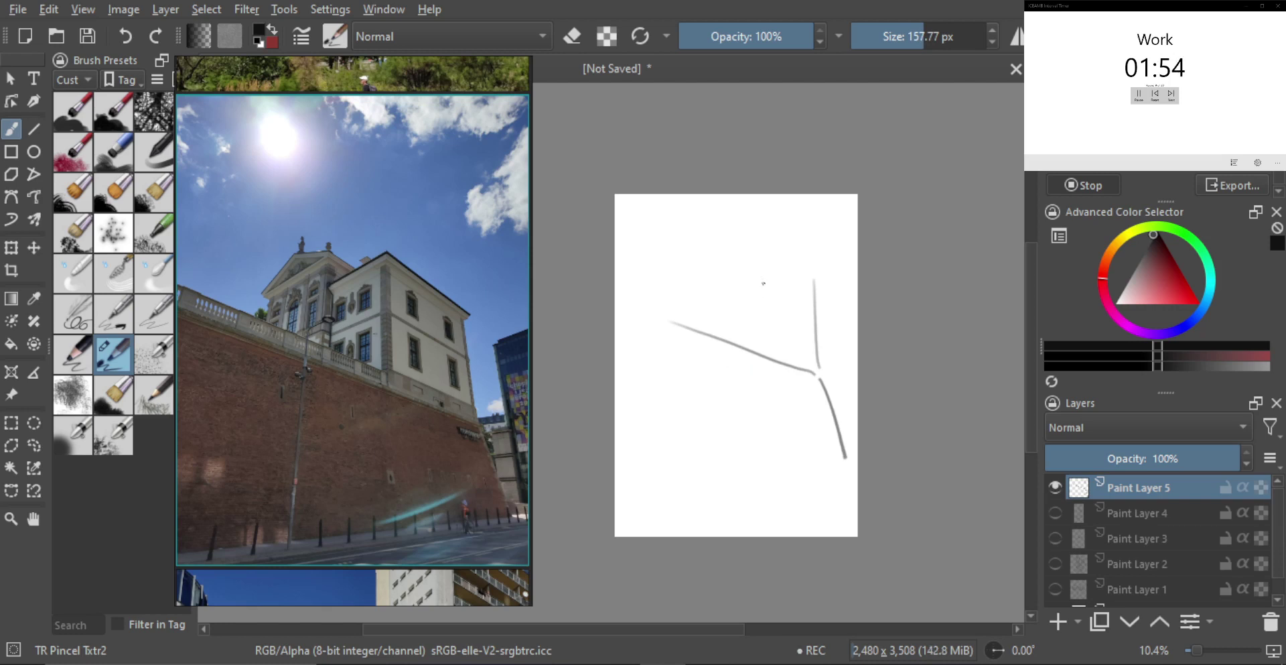
- Draw the building's front corner edge and the roof line sloping down from it to the right
mouse_move(764, 271)
mouse_down()
mouse_move(769, 349)
mouse_move(751, 331)
mouse_up()
key(ctrl+z)
key(ctrl+z)
drag(758, 259, 794, 283)
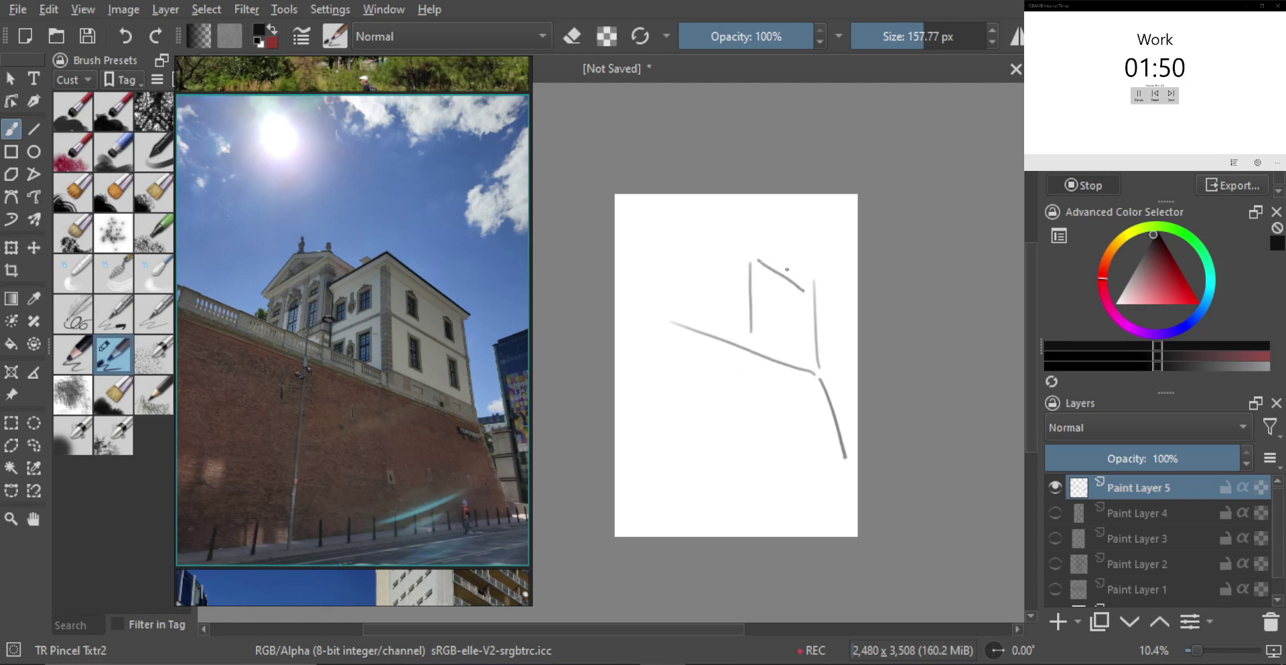
- Draw the building's left side with its sloping roof line, and darken the front corner edge
mouse_move(706, 280)
mouse_down()
mouse_move(737, 269)
mouse_move(707, 294)
mouse_move(709, 331)
mouse_move(750, 268)
mouse_move(744, 337)
mouse_up()
key(ctrl+z)
key(ctrl+z)
key(ctrl+z)
drag(745, 270, 748, 340)
drag(751, 272, 752, 352)
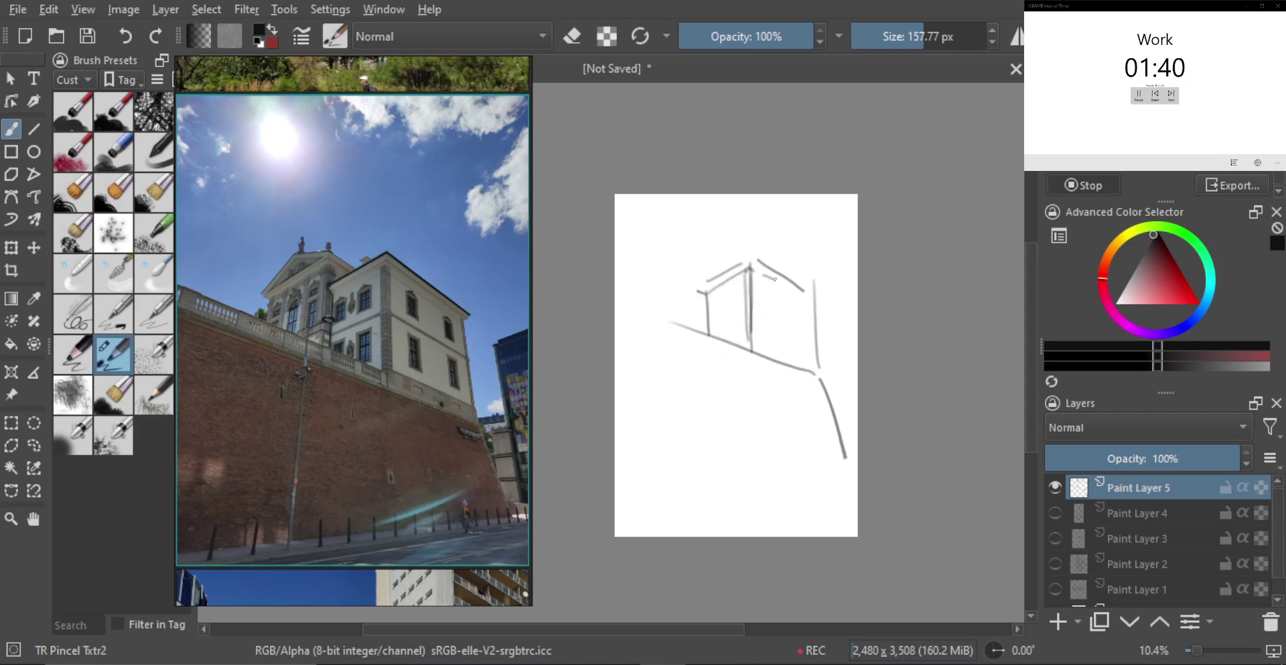
- Add the lower eave line and inner right wall edge, and erase part of the old right edge
mouse_move(774, 277)
mouse_down()
mouse_move(815, 298)
mouse_move(813, 359)
mouse_up()
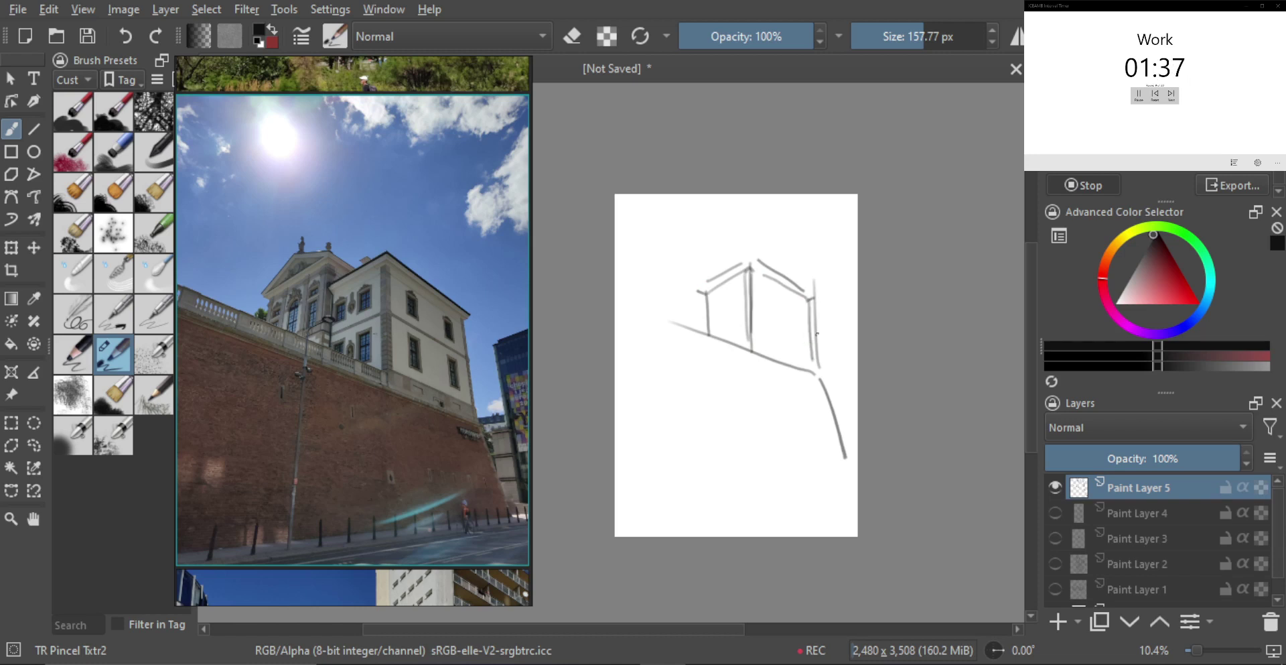
key(e)
drag(815, 301, 818, 362)
key(e)
- Sketch the portico wing on the building's left with a shaded side and a row of columns
mouse_move(655, 293)
mouse_down()
mouse_move(654, 308)
mouse_move(685, 266)
mouse_move(698, 269)
mouse_move(700, 319)
mouse_up()
key(ctrl+z)
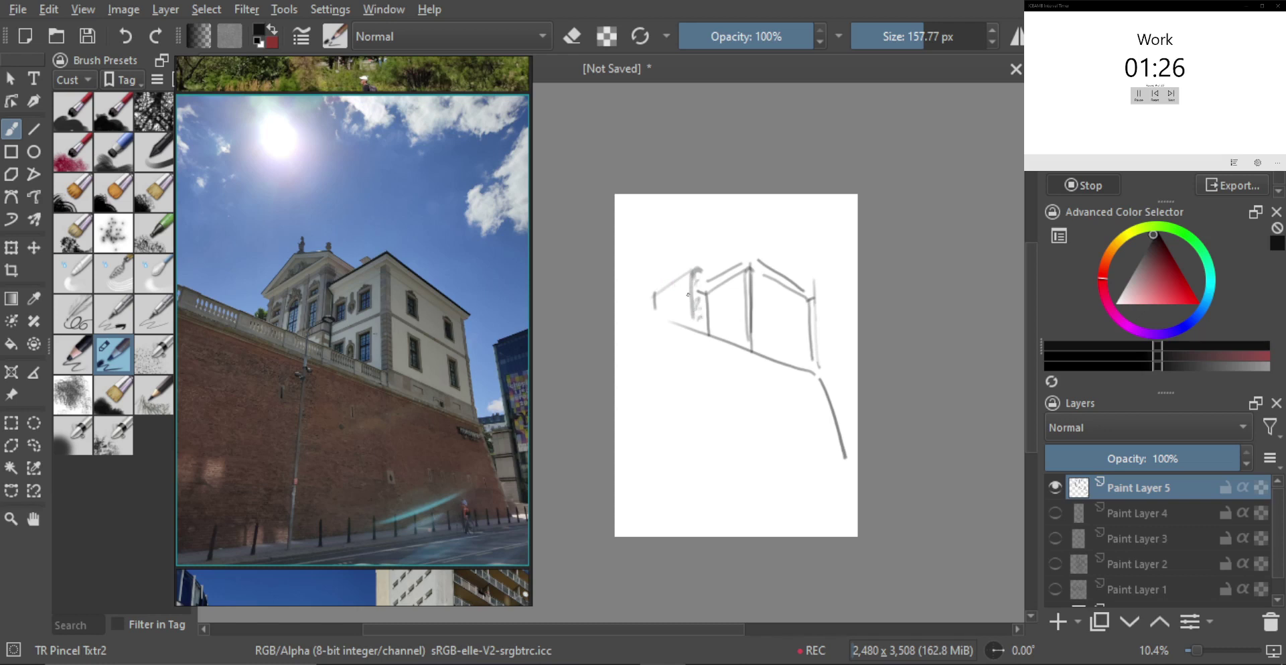
mouse_move(680, 287)
mouse_down()
mouse_move(676, 322)
mouse_move(643, 311)
mouse_up()
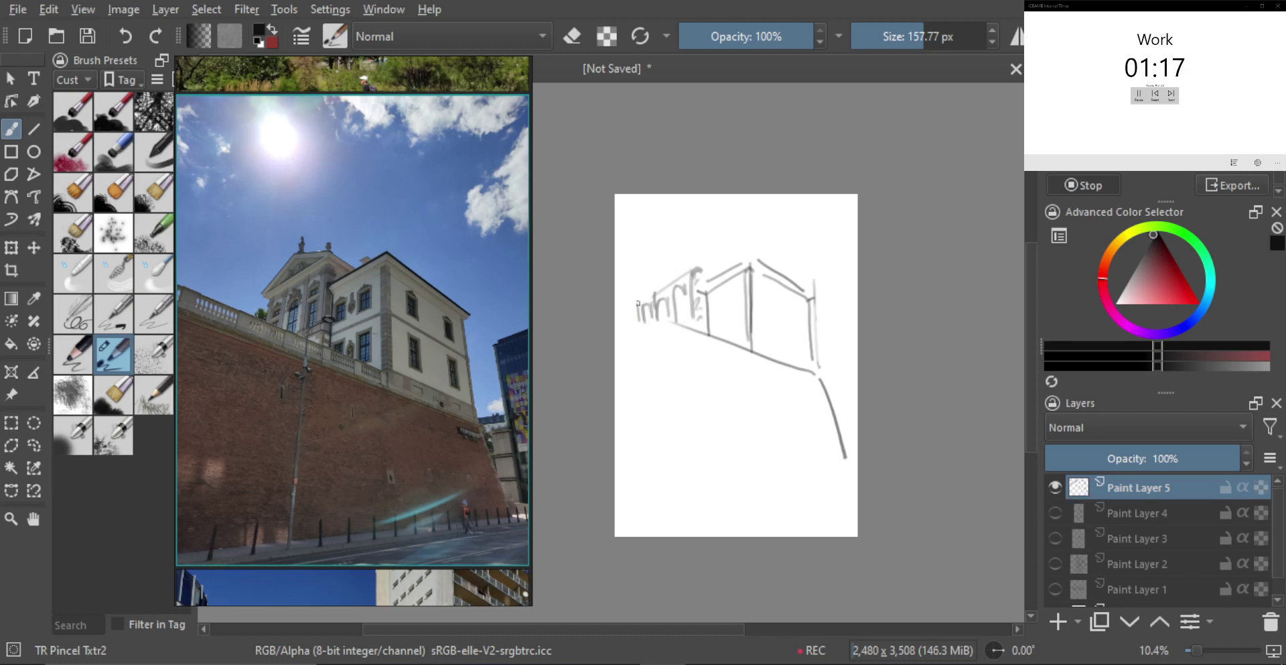
- Draw the roof lines above the portico columns and the left slope of its pediment
drag(647, 293, 693, 268)
mouse_move(637, 297)
mouse_down()
mouse_move(703, 250)
mouse_move(711, 273)
mouse_up()
drag(626, 293, 658, 242)
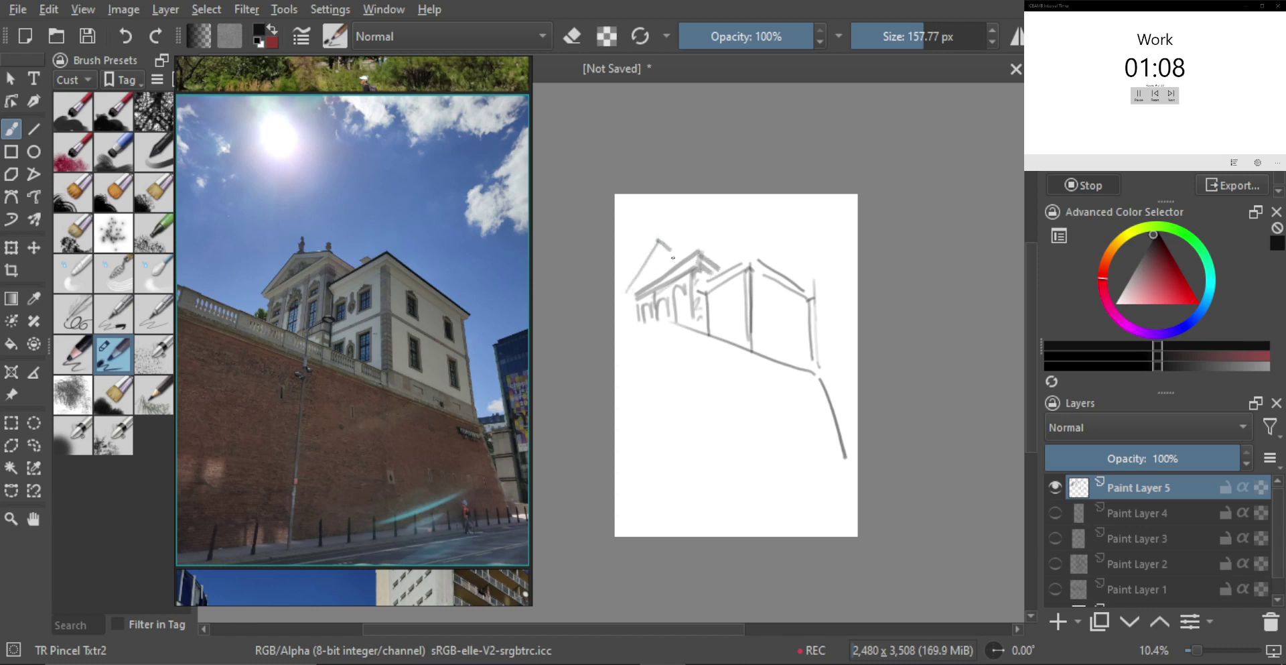
- Draw the upper roof line running back from the pediment's peak and strengthen the pediment's slopes
mouse_move(658, 240)
mouse_down()
mouse_move(685, 258)
mouse_move(647, 283)
mouse_up()
drag(668, 240, 733, 270)
key(ctrl+z)
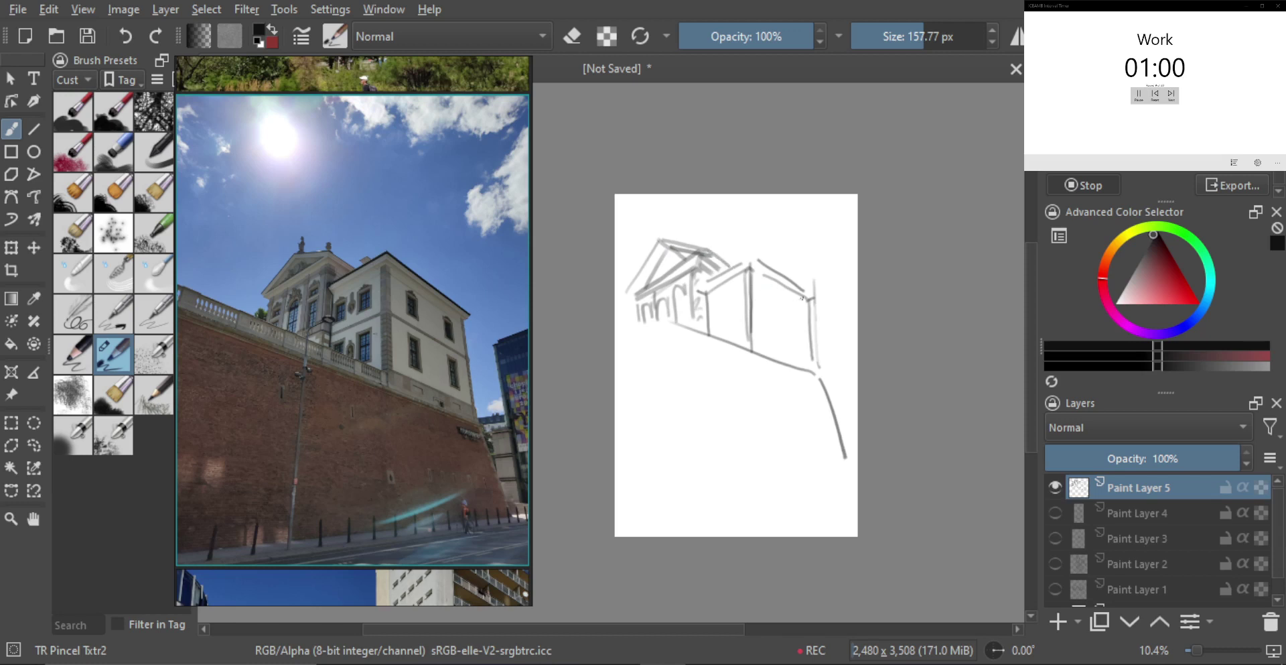
- Scale the whole building sketch down slightly and move it toward the centre of the page
key(ctrl+t)
drag(853, 455, 827, 420)
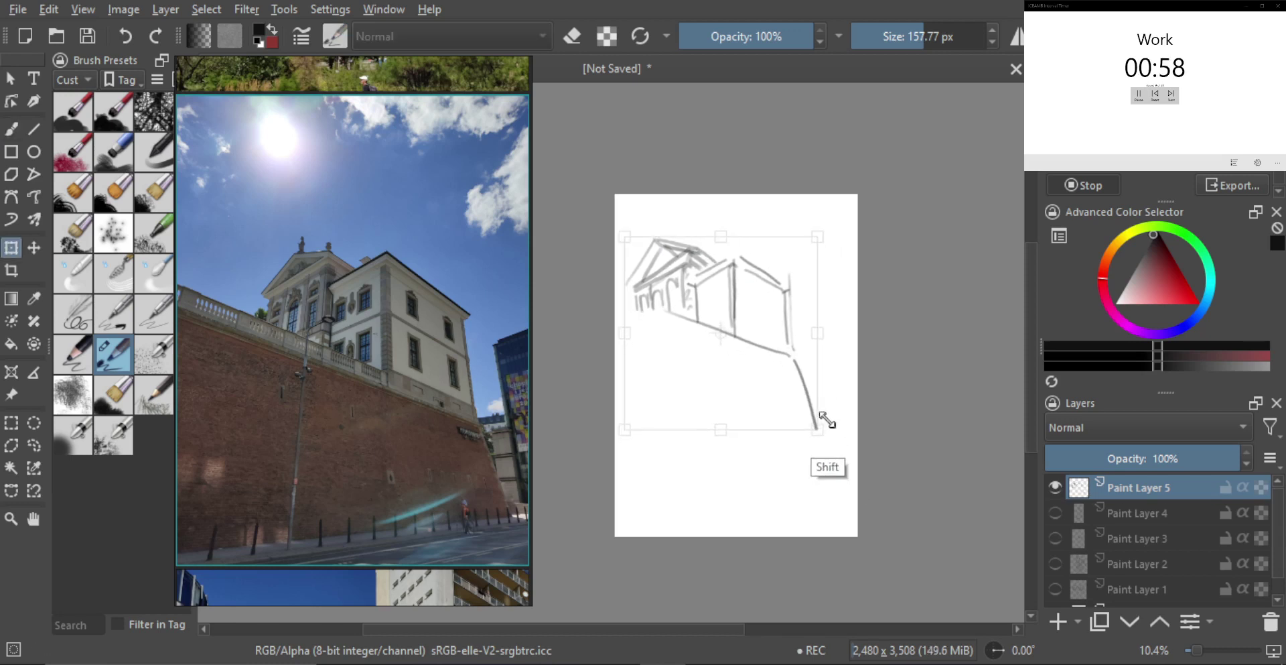
drag(771, 363, 810, 381)
drag(854, 437, 835, 416)
key(Return)
- Sketch the windows on both faces of the main building and along its lower level
drag(744, 333, 744, 319)
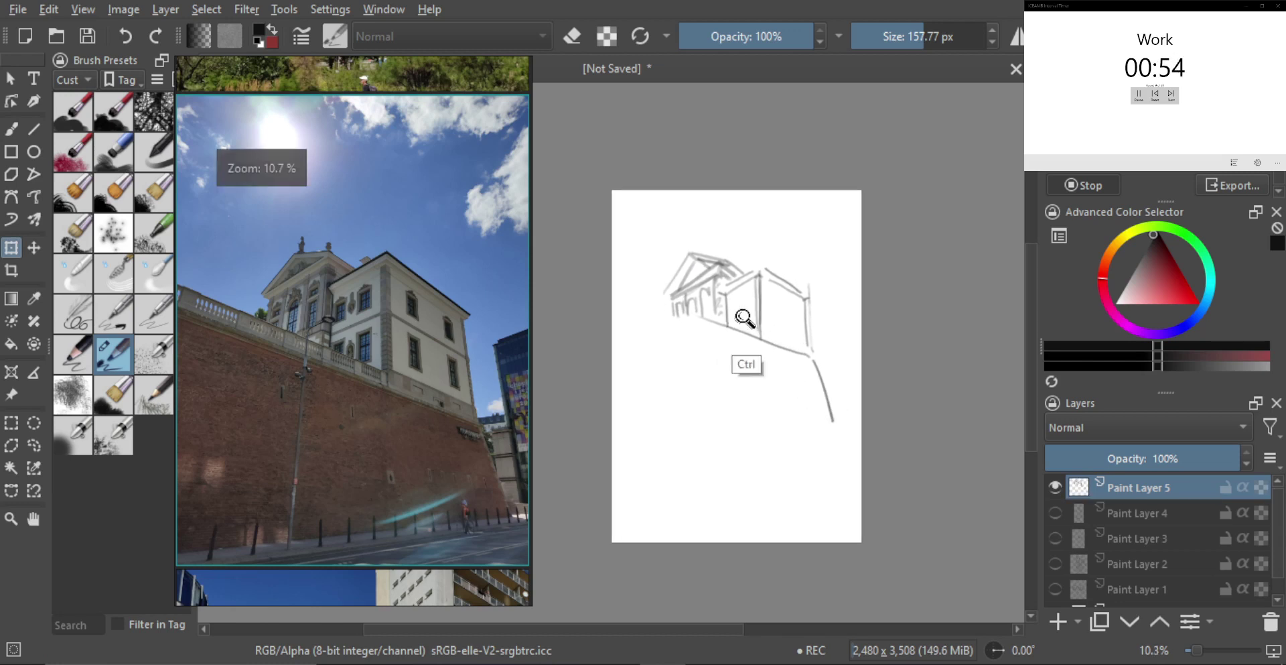
scroll(744, 317, up, 1)
key(b)
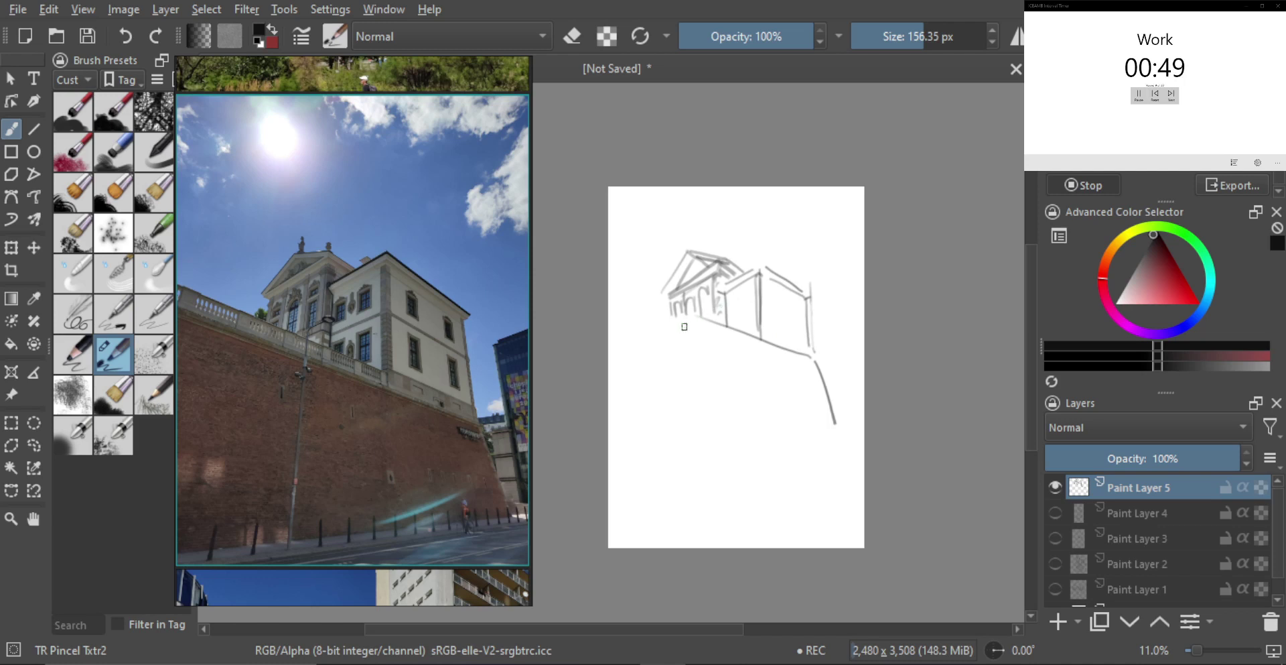
mouse_move(676, 329)
mouse_down()
mouse_move(712, 319)
mouse_move(812, 342)
mouse_up()
mouse_move(733, 307)
mouse_down()
mouse_move(730, 325)
mouse_move(728, 303)
mouse_move(798, 323)
mouse_move(751, 349)
mouse_up()
key(ctrl+z)
key(ctrl+z)
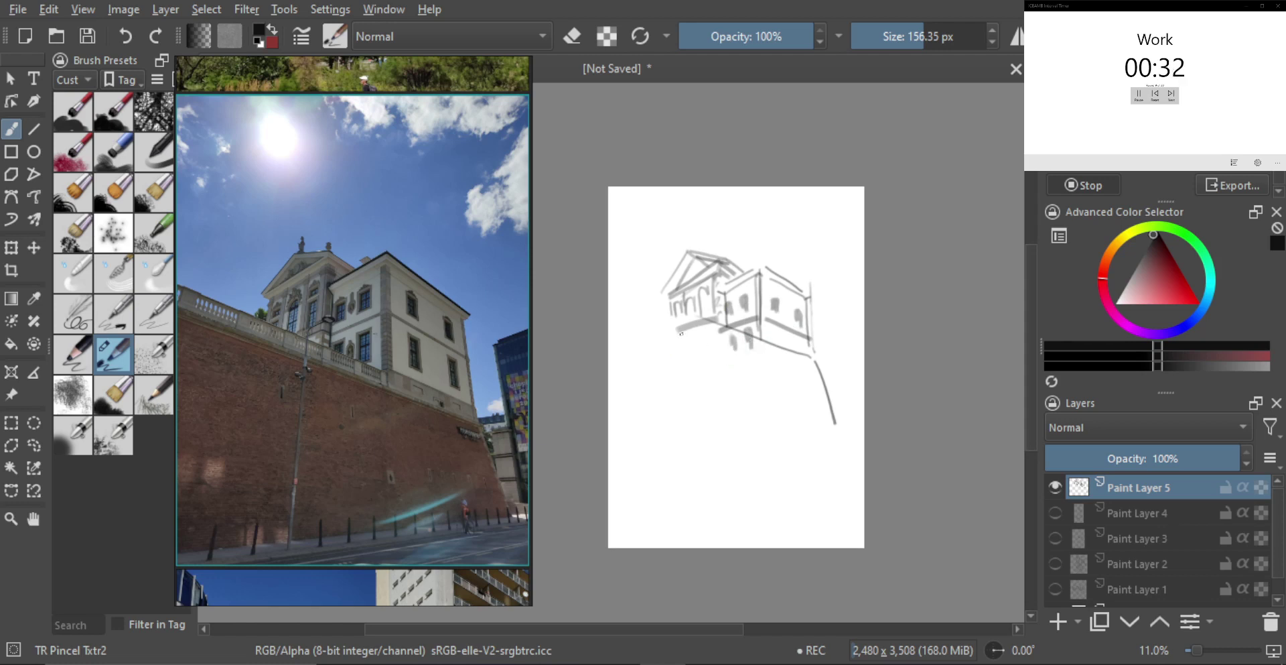
- Draw the long slanting line below the building and fill the band above it with balustrade posts
drag(658, 327, 826, 378)
shift+click(740, 370)
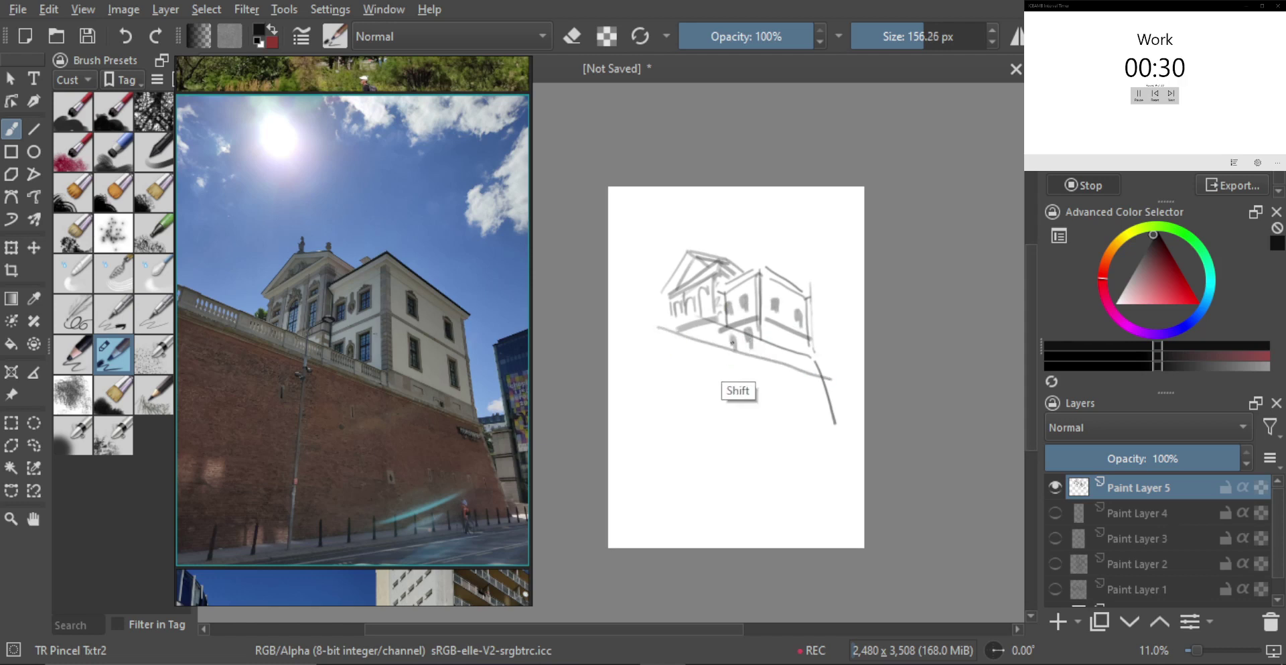
shift+click(700, 369)
drag(668, 314, 673, 334)
mouse_move(687, 317)
mouse_down()
mouse_move(718, 346)
mouse_move(727, 332)
mouse_move(785, 367)
mouse_up()
drag(792, 354, 818, 369)
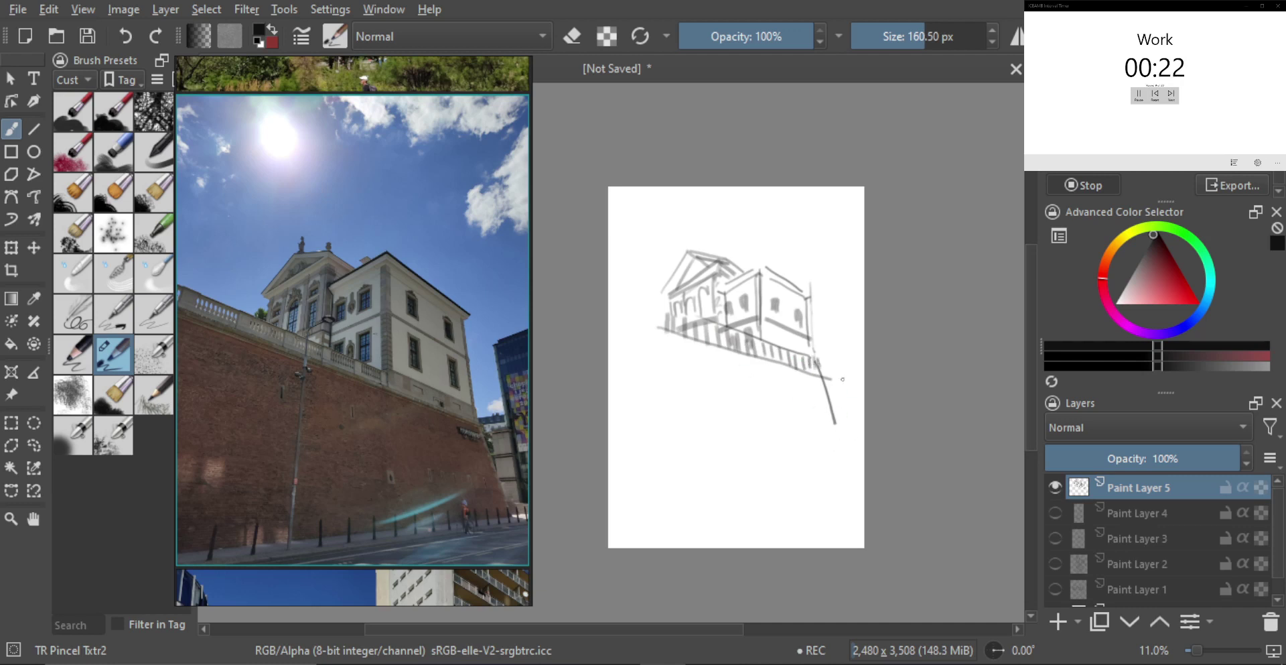
- Draw the brick wall's new right edge, lighten the old edge with the eraser, and add the slanting ground line
drag(831, 378, 853, 442)
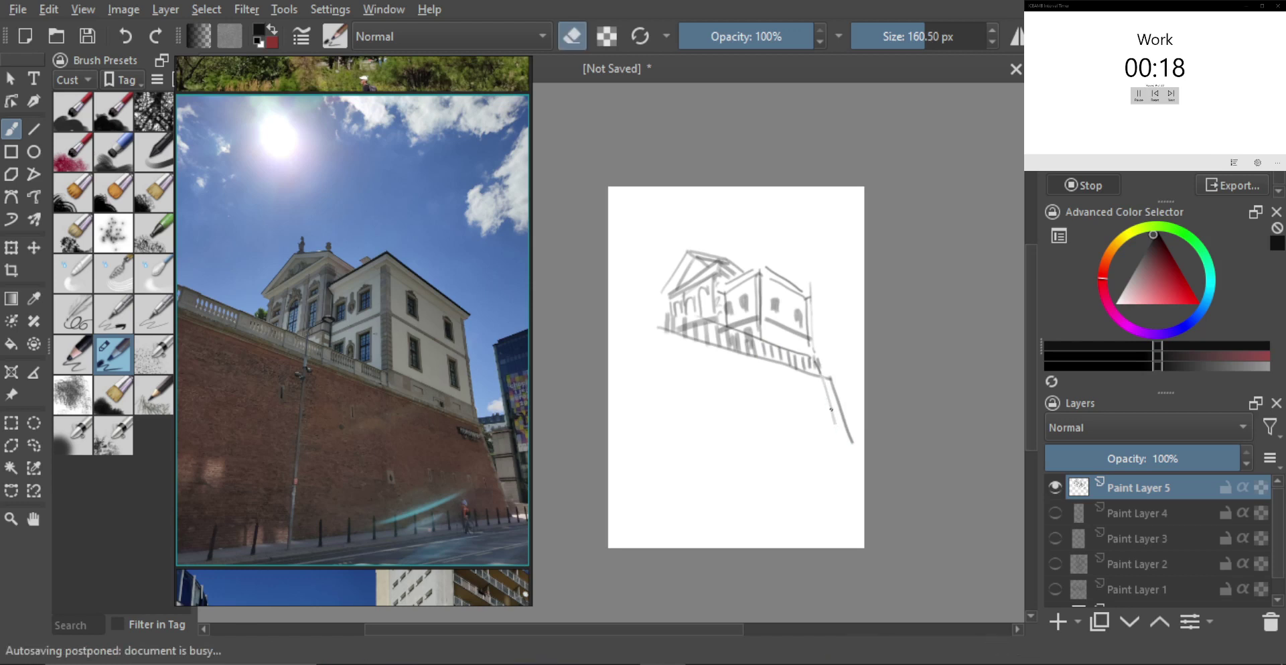
drag(848, 475, 655, 546)
key(ctrl+z)
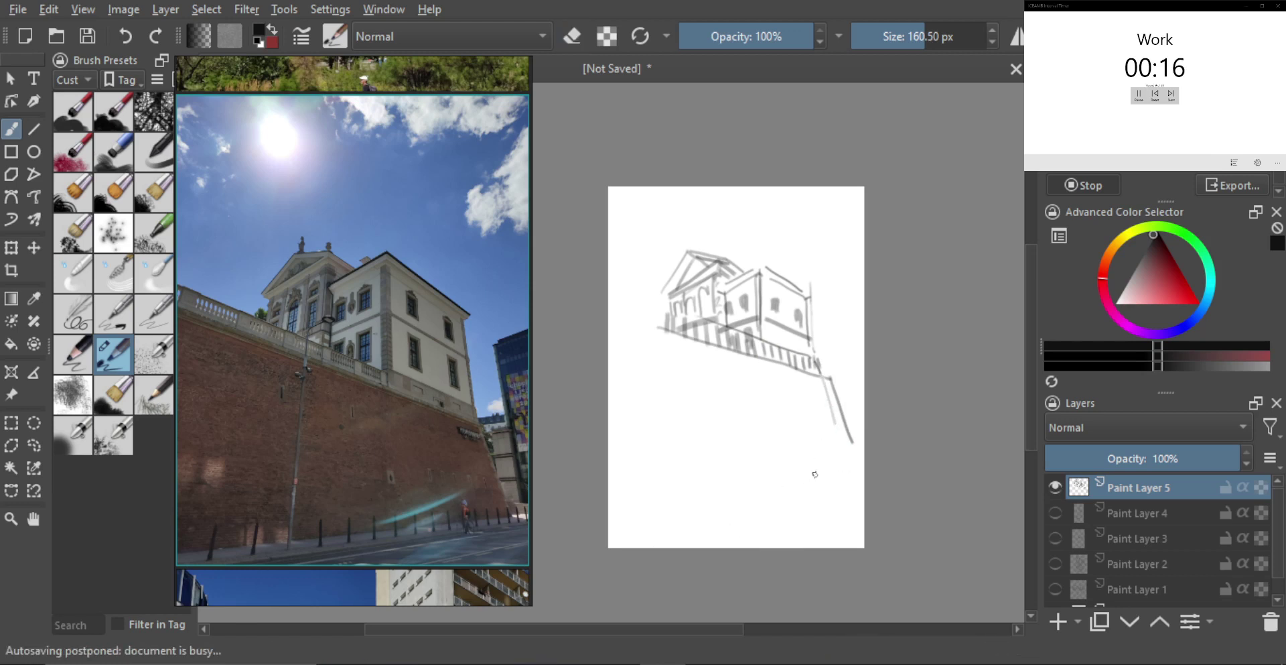
mouse_move(816, 475)
mouse_down()
mouse_move(698, 532)
mouse_move(850, 450)
mouse_up()
- Shade the brick wall with broad vertical and crossing strokes, using a brush enlarged to about 333 px
shift+drag(734, 458, 740, 458)
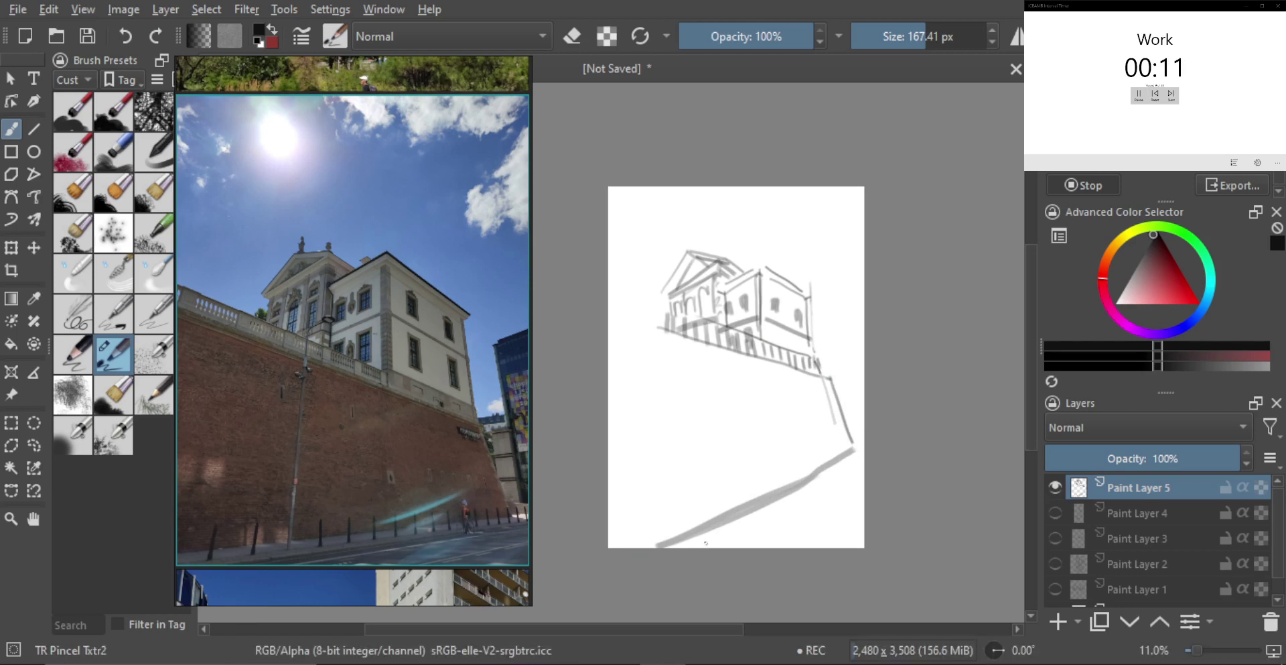
mouse_move(688, 407)
shift+mouse_down()
mouse_move(708, 415)
mouse_move(686, 426)
shift+mouse_up()
mouse_move(660, 339)
mouse_down()
mouse_move(669, 518)
mouse_move(688, 409)
mouse_move(703, 512)
mouse_up()
drag(700, 342, 715, 516)
mouse_move(715, 357)
mouse_down()
mouse_move(727, 513)
mouse_move(749, 492)
mouse_up()
mouse_move(747, 355)
mouse_down()
mouse_move(763, 483)
mouse_move(774, 472)
mouse_up()
mouse_move(774, 372)
mouse_down()
mouse_move(784, 472)
mouse_move(794, 462)
mouse_up()
mouse_move(792, 374)
mouse_down()
mouse_move(804, 465)
mouse_move(814, 461)
mouse_up()
mouse_move(810, 369)
mouse_down()
mouse_move(820, 444)
mouse_move(835, 439)
mouse_up()
mouse_move(818, 374)
mouse_down()
mouse_move(682, 375)
mouse_move(835, 389)
mouse_move(692, 399)
mouse_move(839, 393)
mouse_move(688, 444)
mouse_move(843, 407)
mouse_up()
mouse_move(823, 415)
mouse_down()
mouse_move(713, 484)
mouse_move(861, 419)
mouse_up()
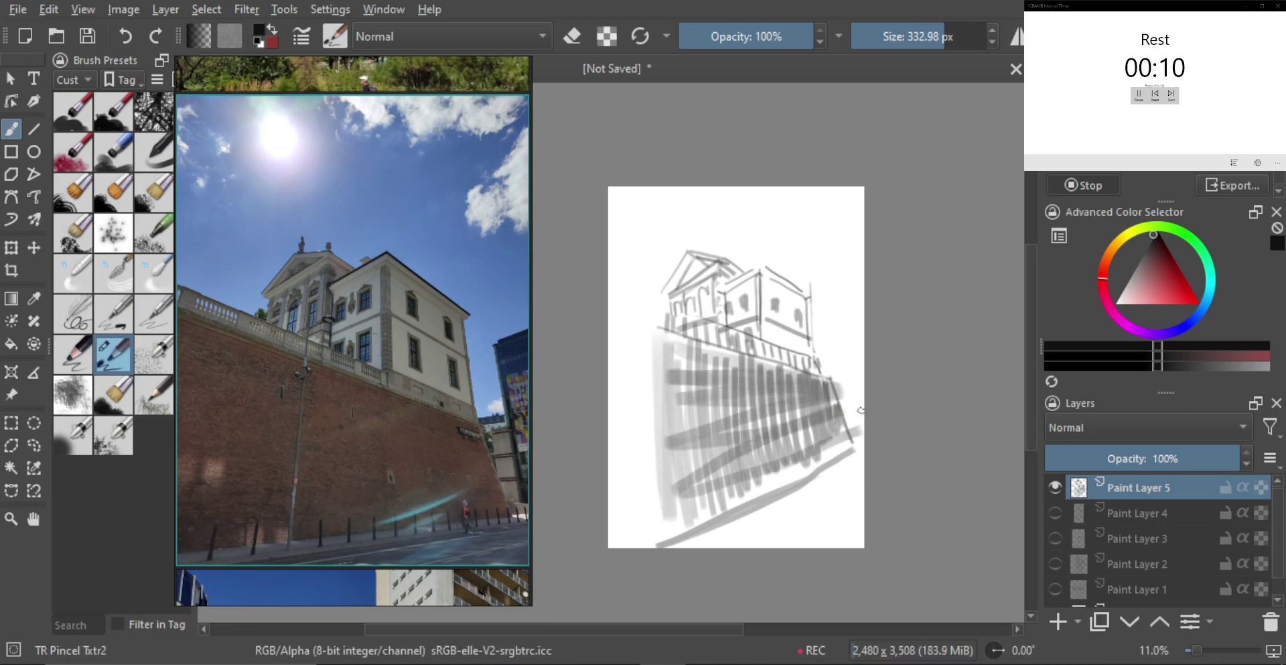
- Hide the finished building sketch, add a new paint layer, and bring up the brick courtyard photo as reference
click(1057, 487)
key(Insert)
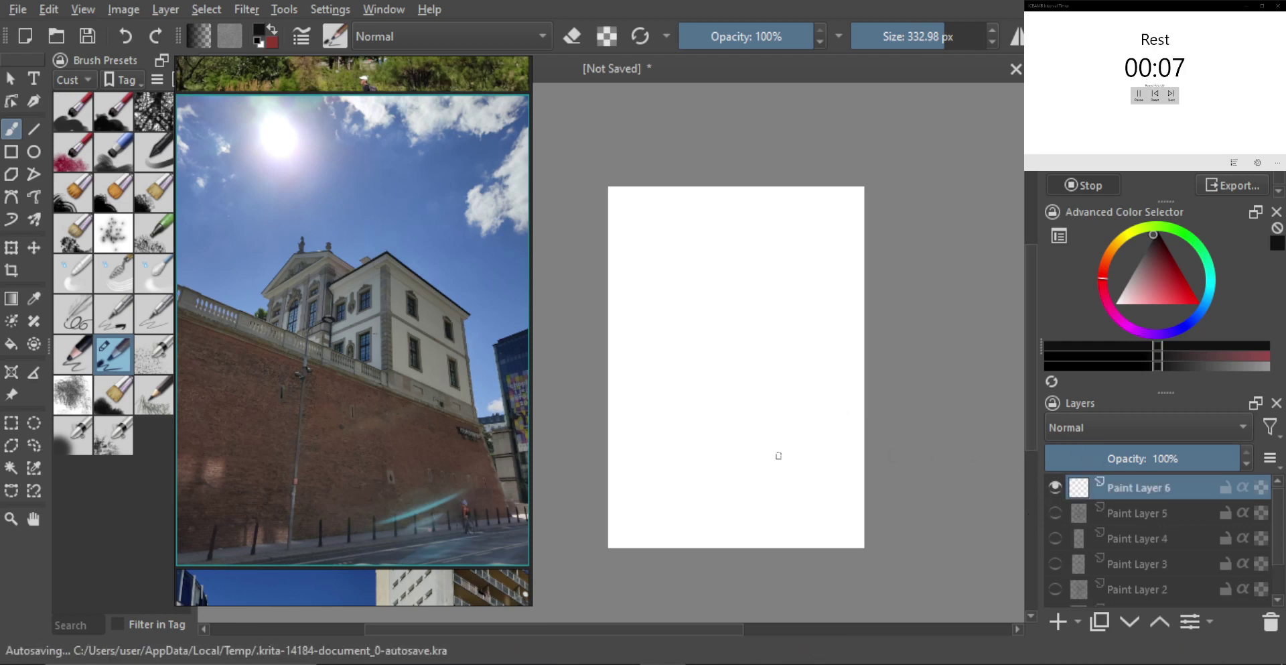
double_click(476, 433)
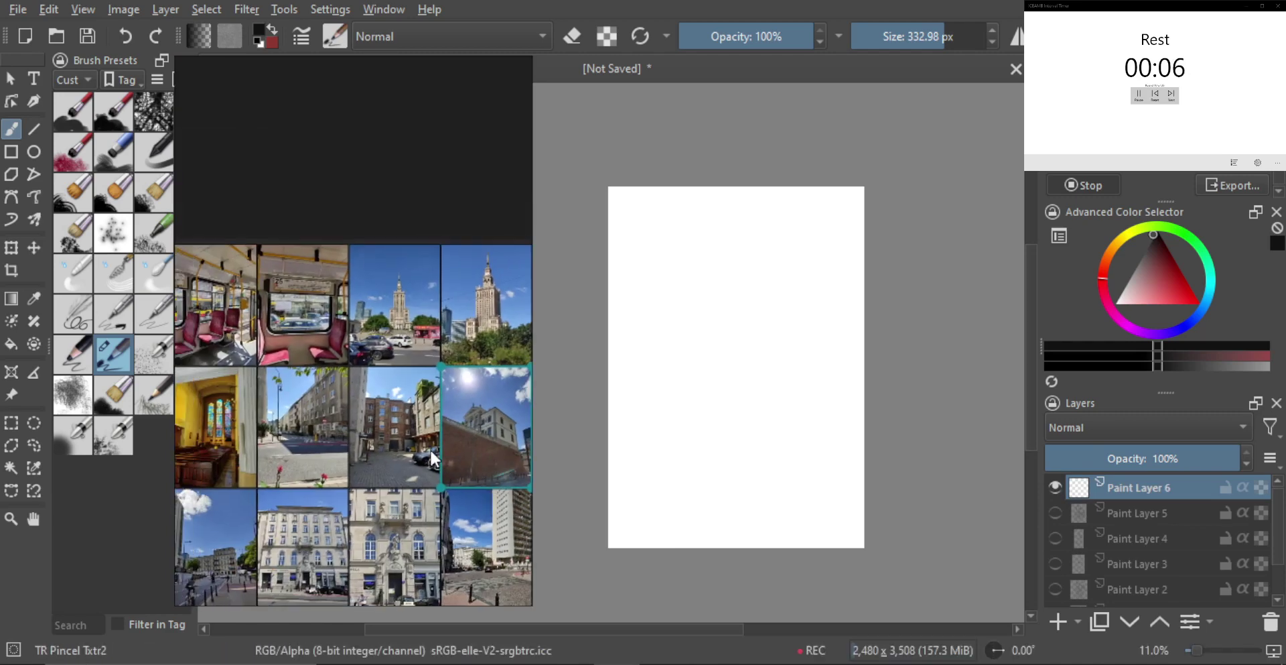
scroll(430, 448, up, 1)
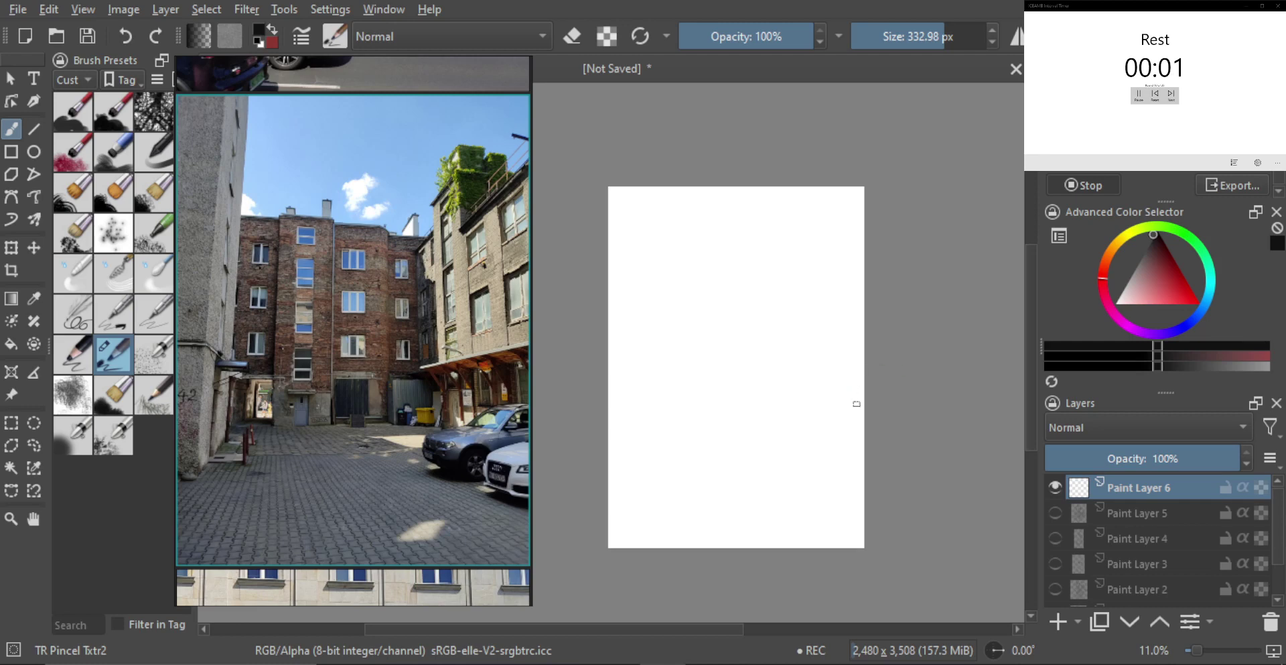
- Draw the tall corner edge of the courtyard's left wall and its base lines with a brush of about 113 px
mouse_move(838, 414)
shift+mouse_down()
mouse_move(737, 417)
mouse_move(732, 368)
shift+mouse_up()
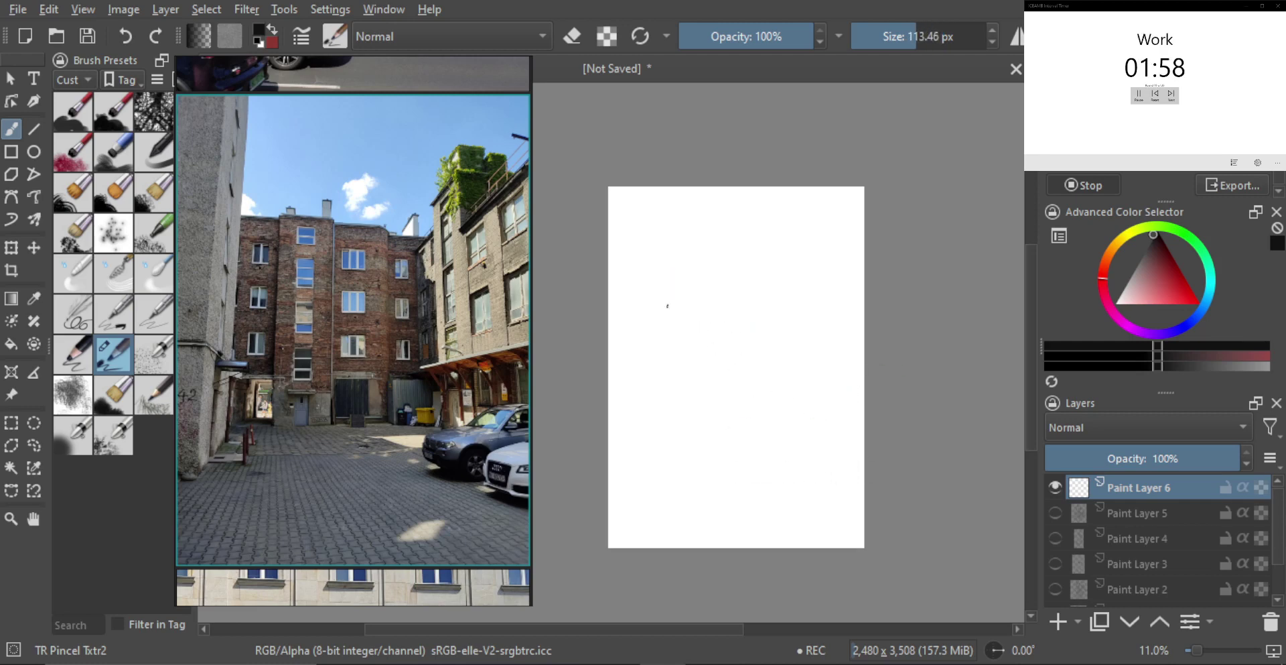
mouse_move(670, 208)
mouse_down()
mouse_move(660, 470)
mouse_move(670, 259)
mouse_move(651, 477)
mouse_move(611, 471)
mouse_move(654, 483)
mouse_up()
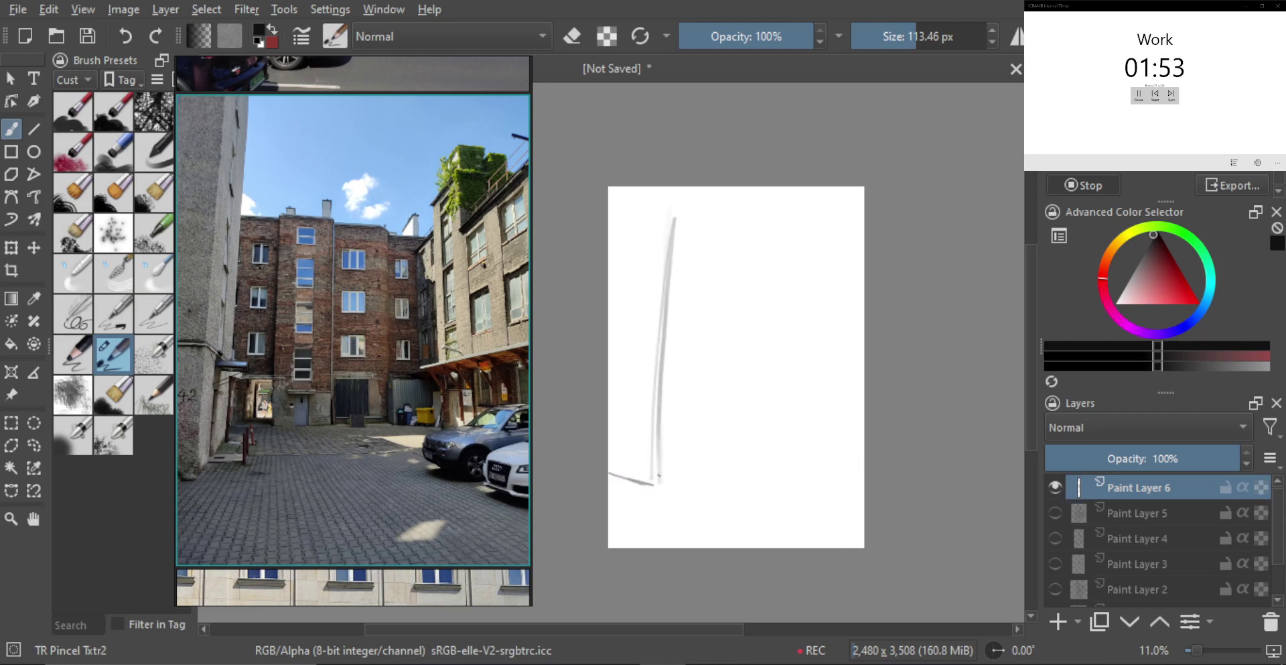
drag(688, 432, 649, 503)
mouse_move(665, 454)
mouse_down()
mouse_move(672, 391)
mouse_move(674, 447)
mouse_up()
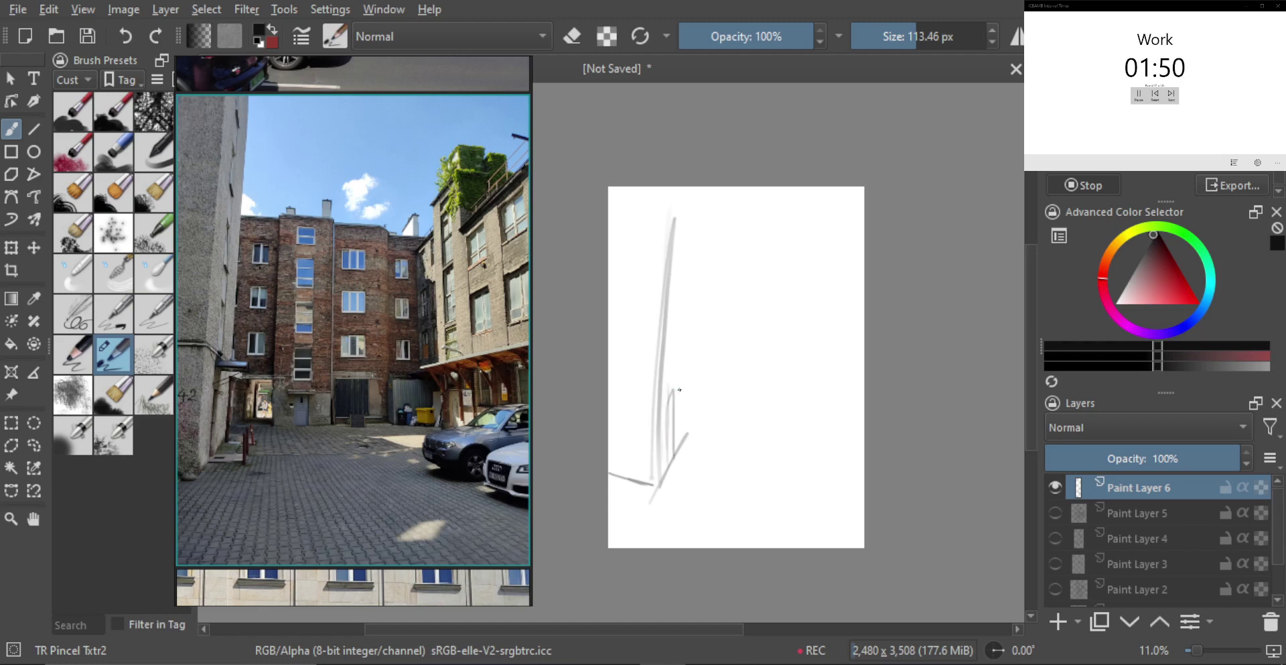
- Draw the small canopy beside the left wall and the brick building's outer edge, and correct the base line with the eraser
drag(665, 386, 695, 385)
drag(690, 232, 681, 363)
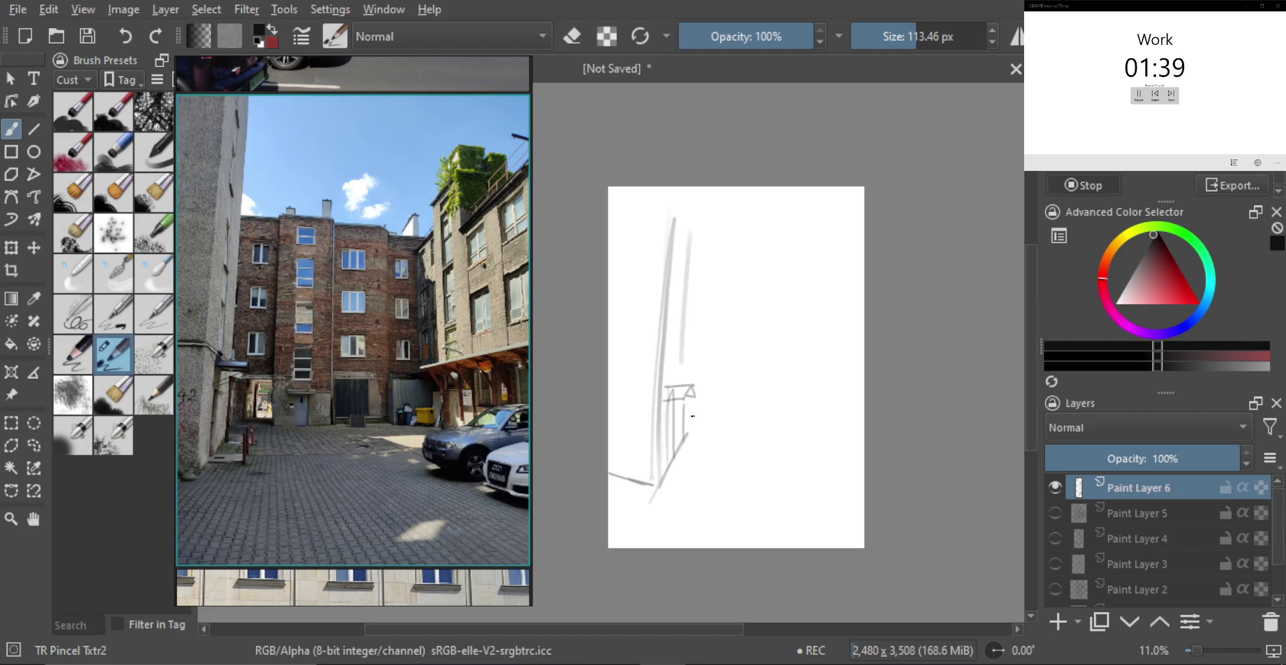
key(e)
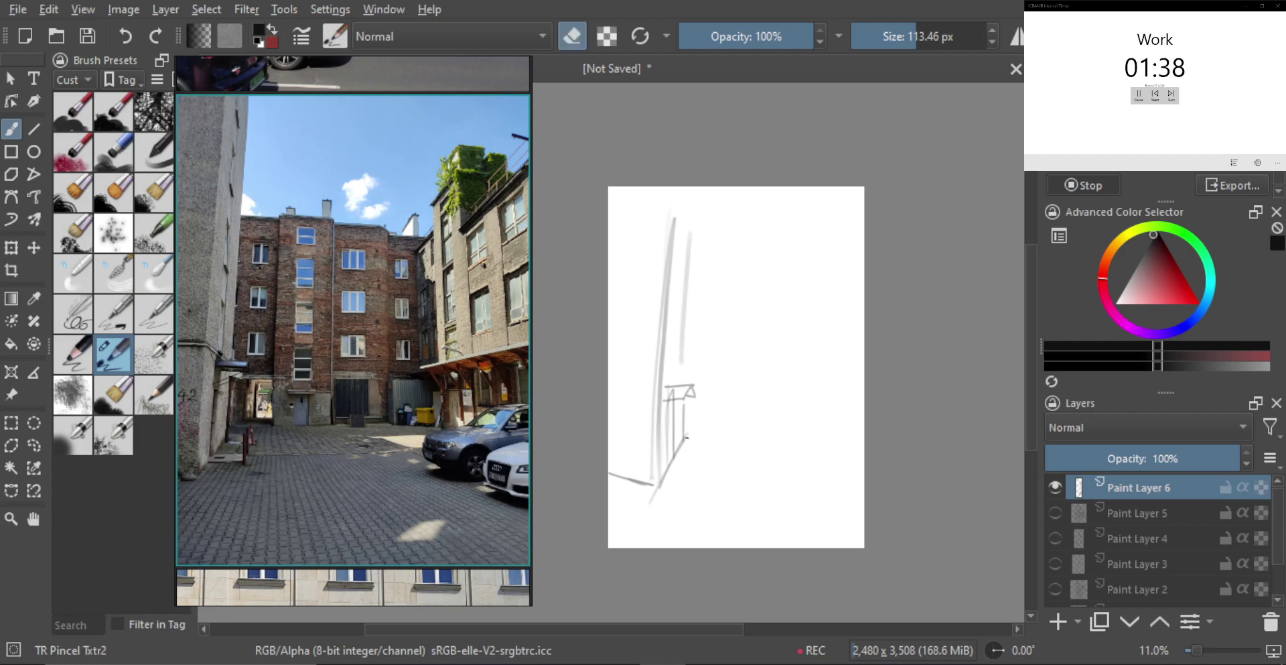
drag(686, 437, 683, 408)
key(e)
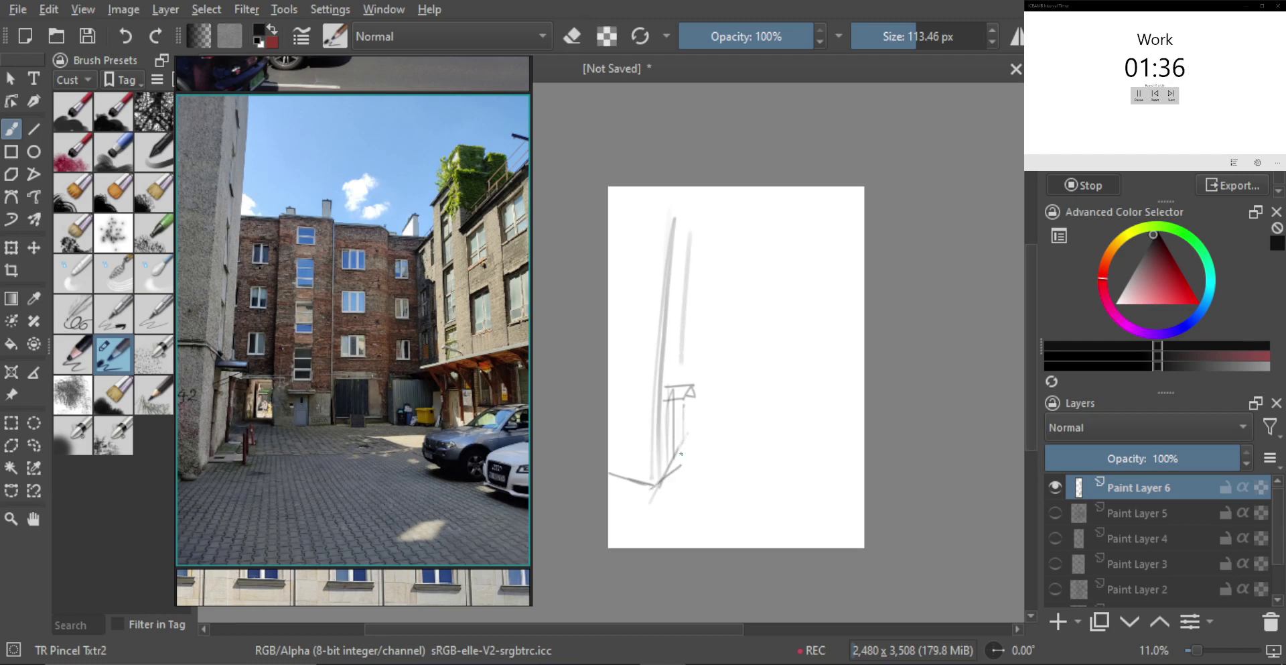
- Outline the passage and the narrow frame beside it, and shade the dark opening with a brush of about 130 px
drag(679, 403, 678, 457)
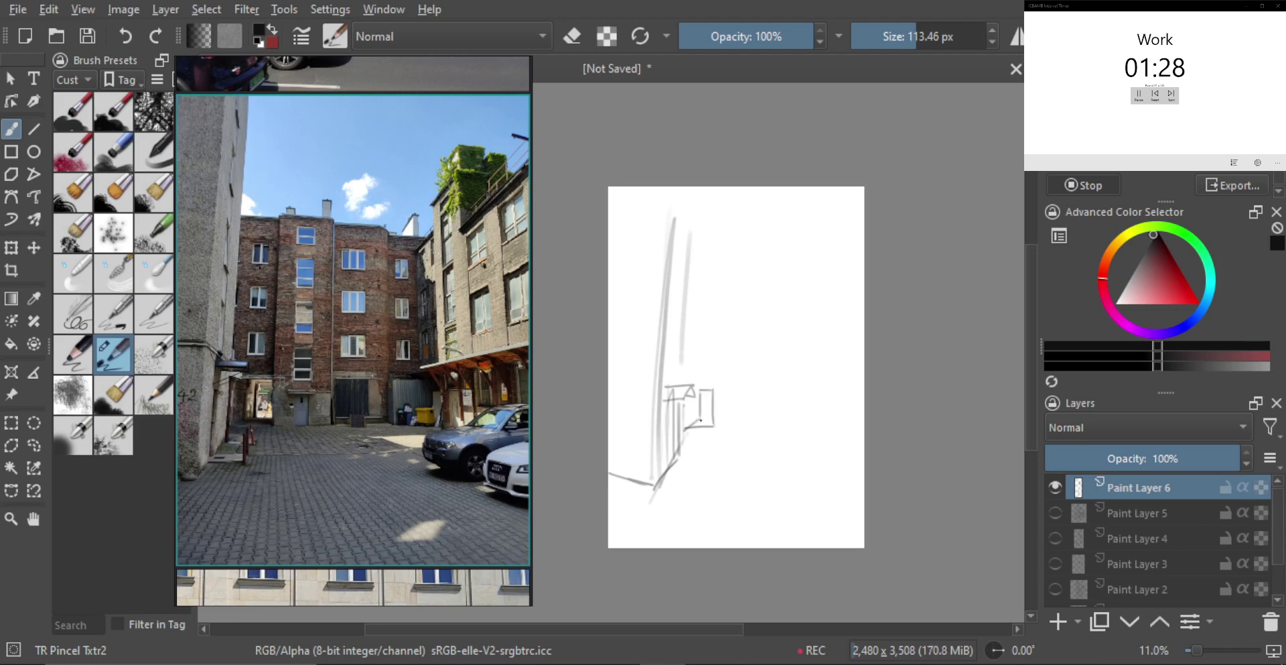
shift+drag(692, 398, 699, 398)
mouse_move(693, 397)
mouse_down()
mouse_move(686, 426)
mouse_move(696, 402)
mouse_up()
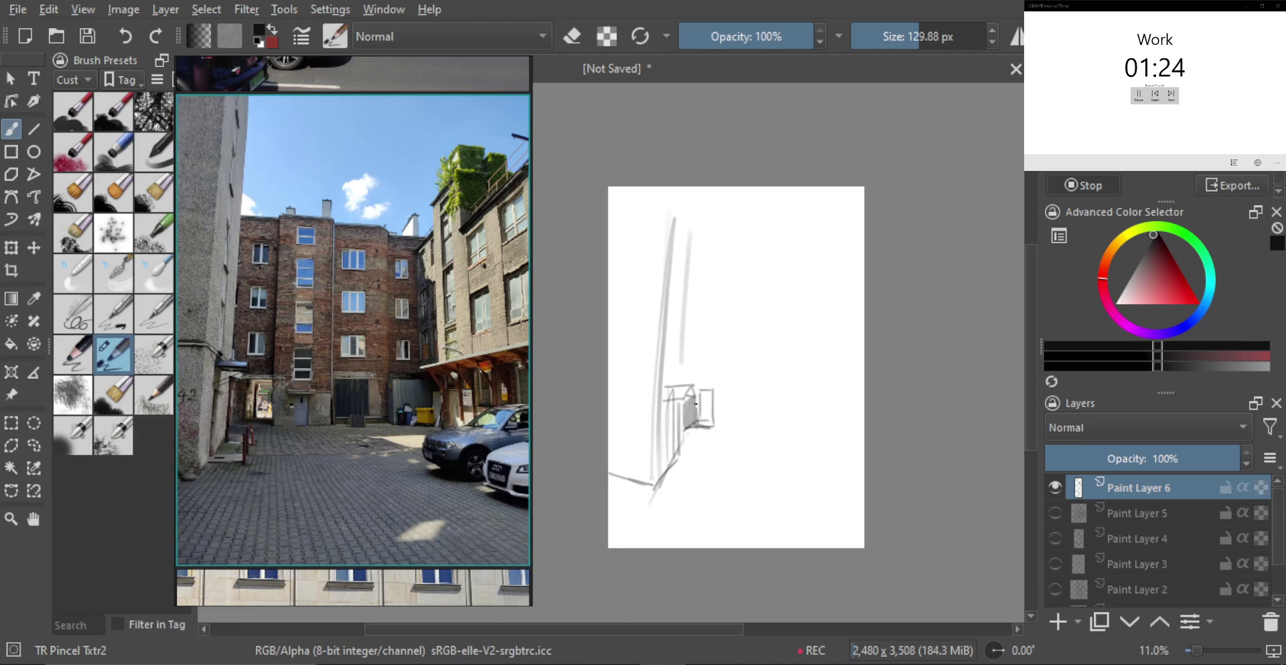
- Draw the left edge and base line of the brick building's central bay with a brush of about 121 px
key(bracketleft)
drag(723, 358, 720, 442)
key(ctrl+z)
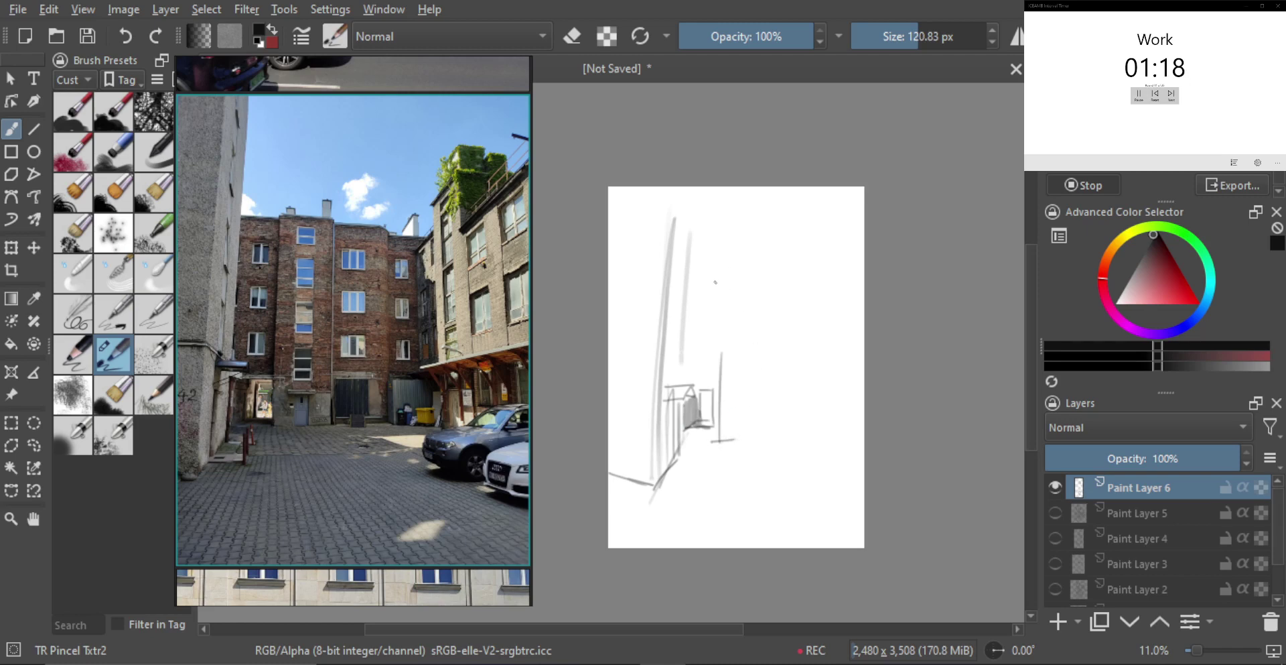
drag(722, 252, 717, 366)
key(ctrl+z)
drag(721, 443, 768, 443)
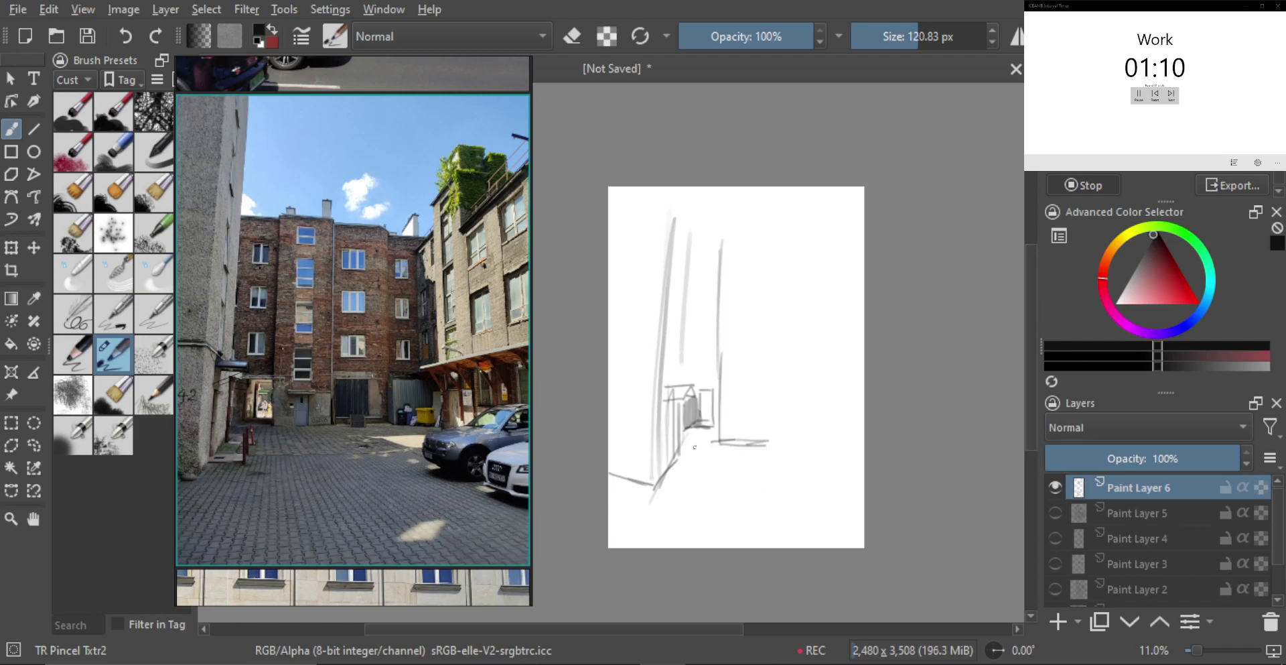
- Draw the fan of perspective paving lines across the courtyard floor
drag(690, 456, 665, 507)
mouse_move(703, 449)
mouse_down()
mouse_move(668, 503)
mouse_move(699, 473)
mouse_move(677, 509)
mouse_up()
mouse_move(711, 450)
mouse_down()
mouse_move(694, 505)
mouse_move(720, 450)
mouse_move(730, 456)
mouse_move(724, 506)
mouse_up()
mouse_move(737, 452)
mouse_down()
mouse_move(733, 514)
mouse_move(763, 509)
mouse_up()
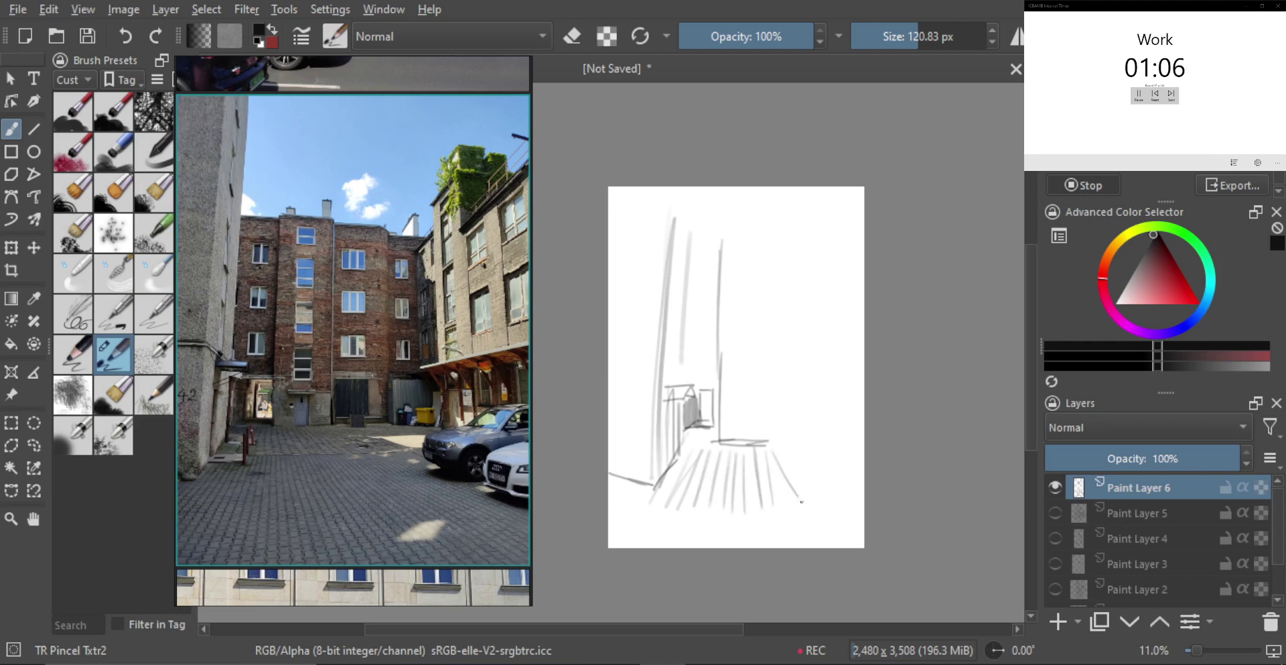
mouse_move(780, 450)
mouse_down()
mouse_move(806, 505)
mouse_move(846, 481)
mouse_move(828, 465)
mouse_move(849, 481)
mouse_up()
key(ctrl+z)
drag(805, 446, 858, 462)
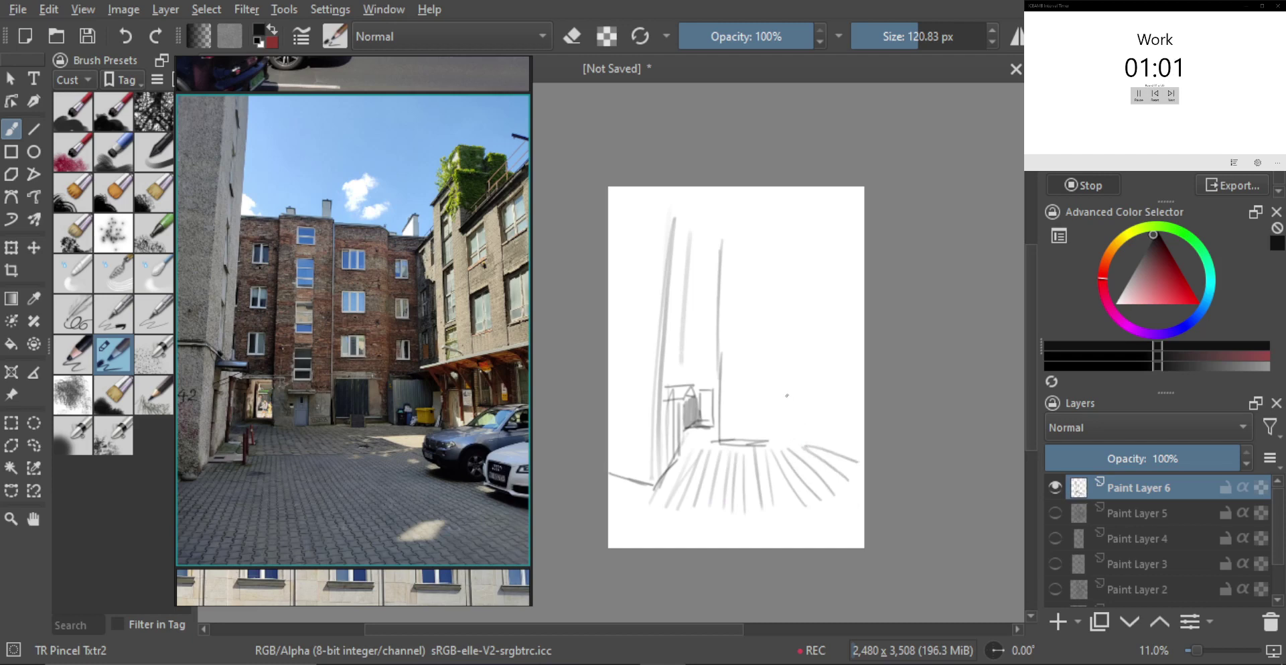
- Draw the central bay's right edge, the base line beside it, and the brick building's right corner edge
drag(775, 259, 777, 429)
mouse_move(769, 244)
mouse_down()
mouse_move(778, 431)
mouse_move(815, 424)
mouse_up()
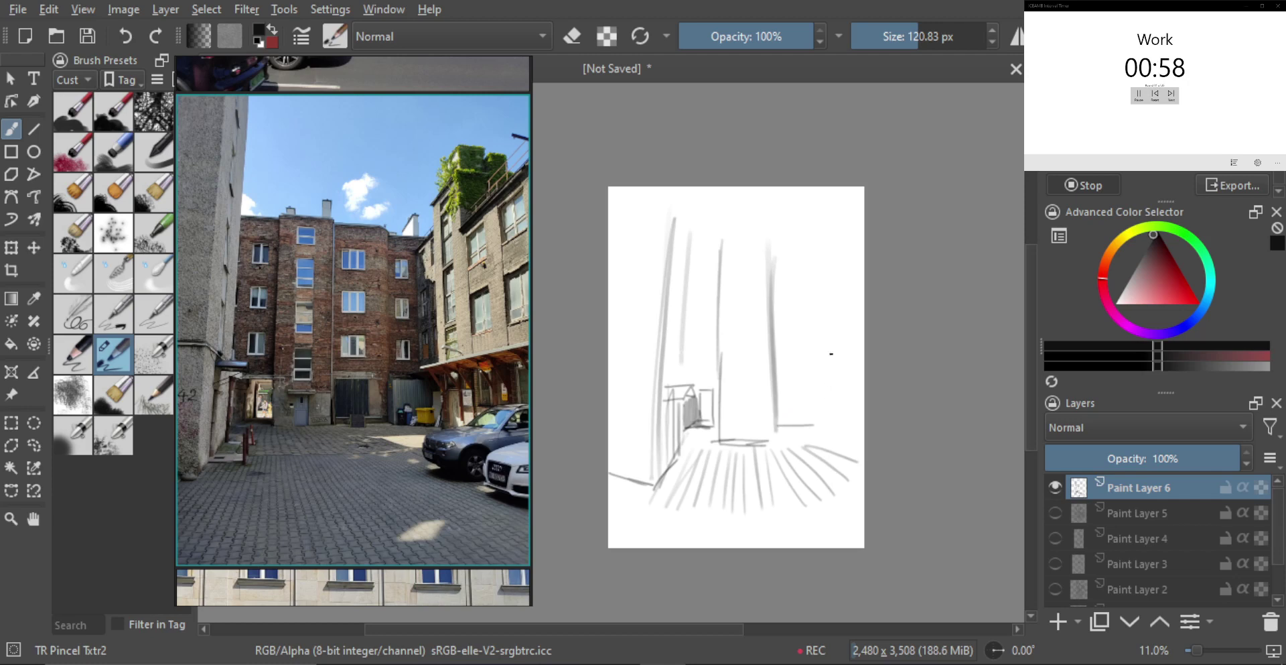
drag(813, 270, 826, 435)
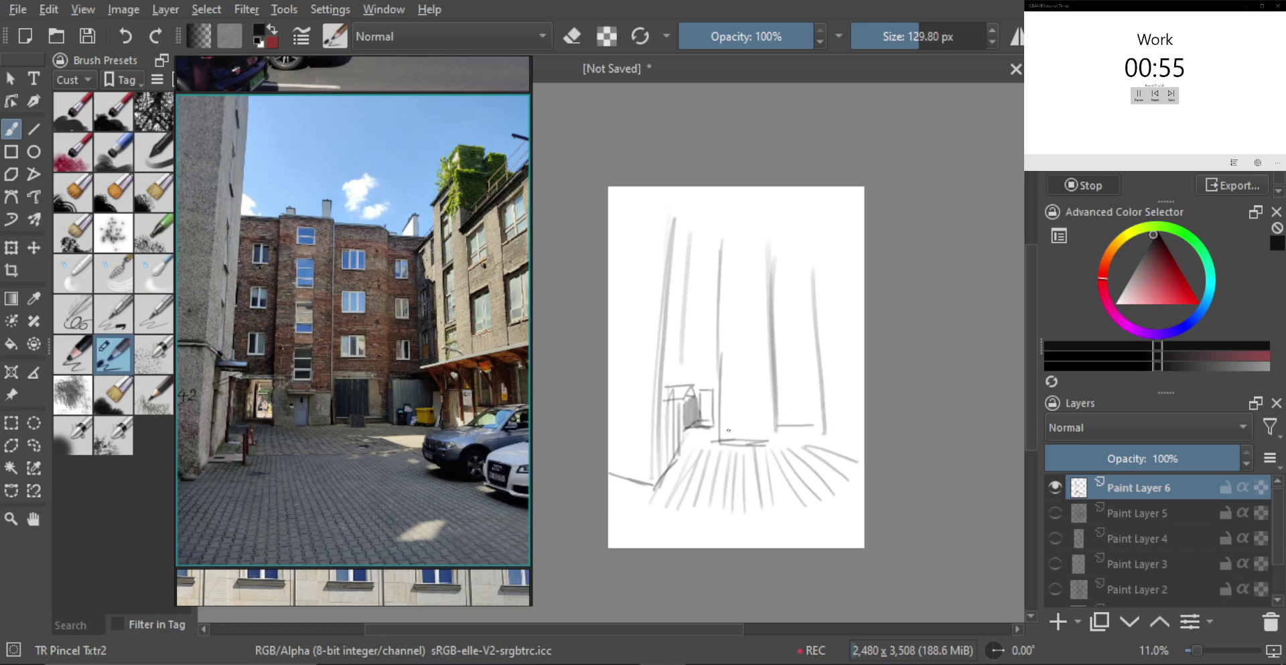
- Draw the door at the base of the central bay and a column of windows above it
drag(749, 415, 751, 438)
mouse_move(738, 376)
shift+mouse_down()
mouse_move(775, 376)
mouse_move(737, 390)
mouse_move(755, 365)
mouse_move(737, 377)
mouse_move(756, 393)
shift+mouse_up()
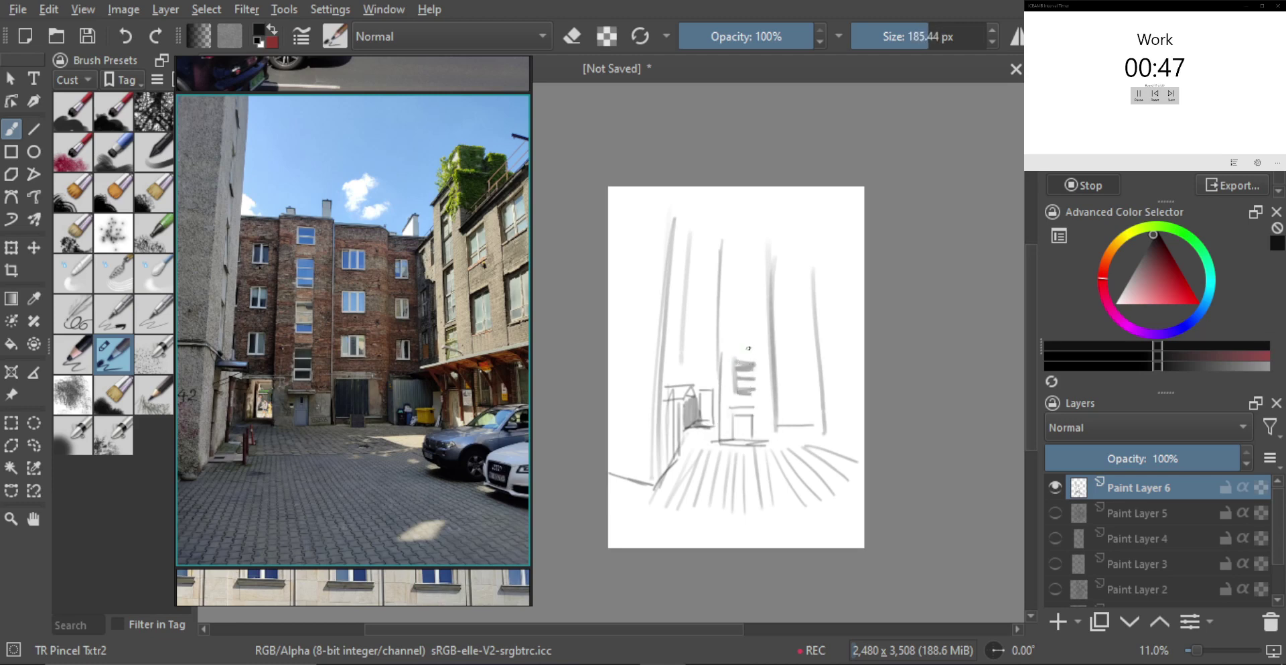
key(bracketright)
mouse_move(737, 307)
mouse_down()
mouse_move(737, 344)
mouse_move(752, 348)
mouse_move(744, 316)
mouse_up()
drag(737, 315, 750, 314)
mouse_move(735, 264)
mouse_down()
mouse_move(737, 301)
mouse_move(748, 271)
mouse_up()
- Sketch the window pairs up the section left of the central bay with a brush of about 195 px
key(bracketleft)
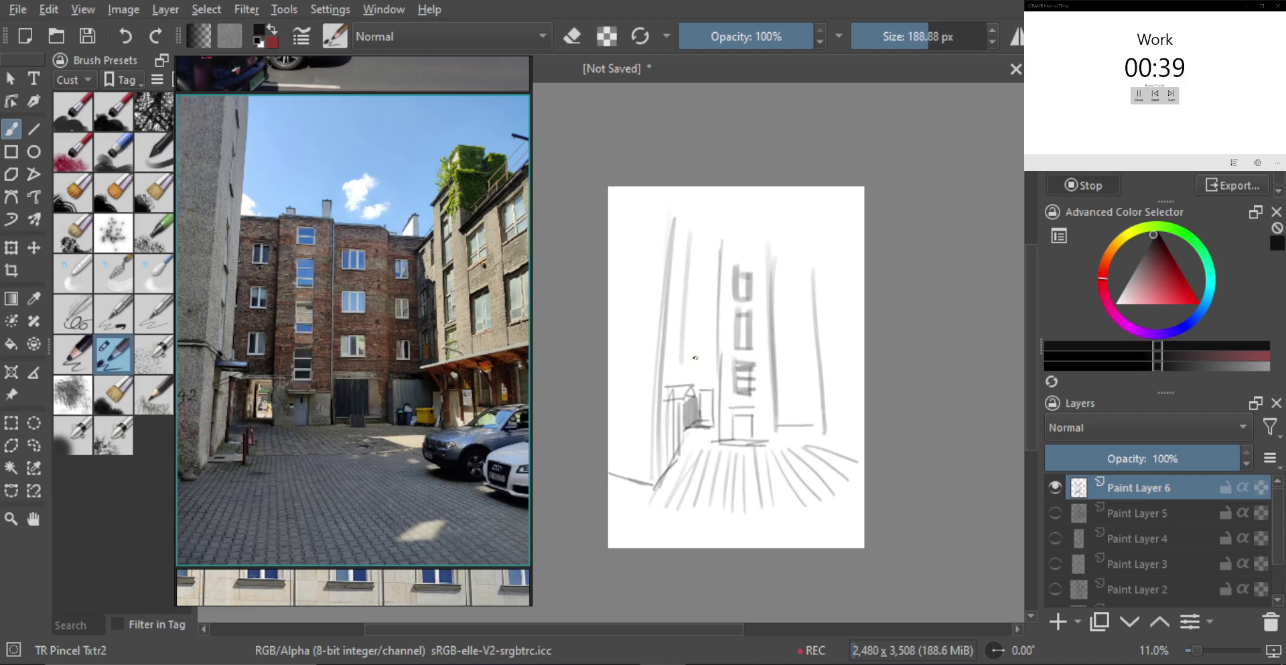
mouse_move(691, 370)
mouse_down()
mouse_move(691, 343)
mouse_move(703, 371)
mouse_up()
key(bracketright)
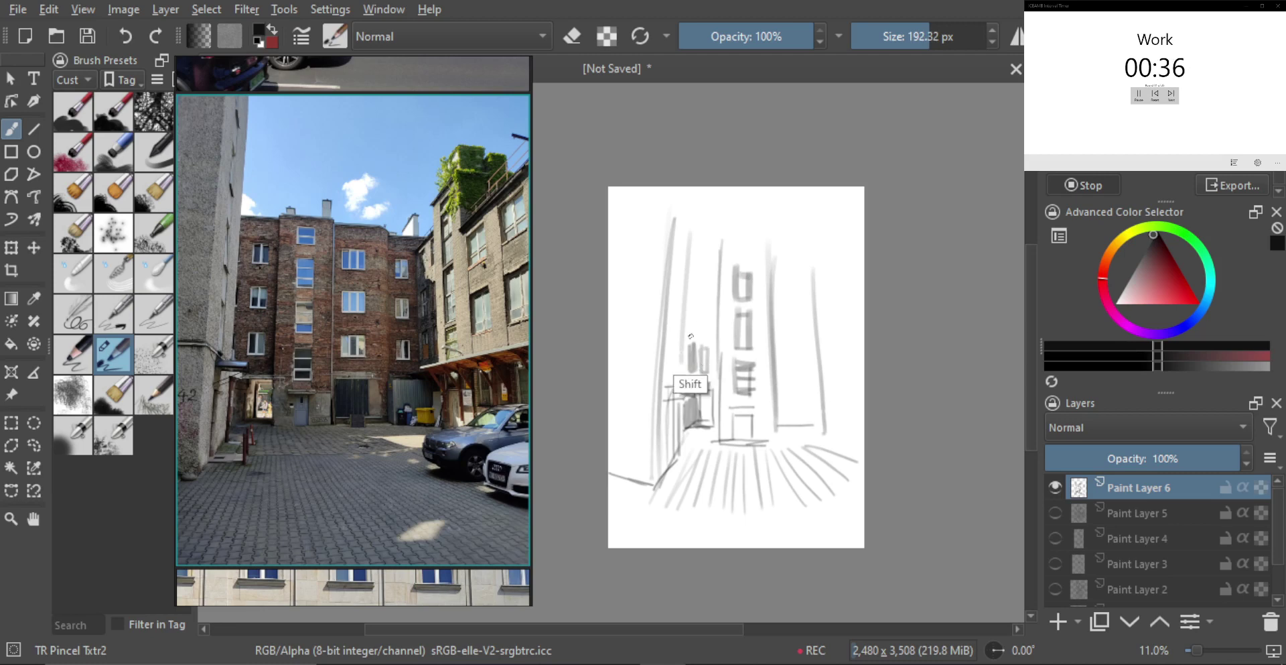
key(bracketright)
mouse_move(693, 301)
mouse_down()
mouse_move(694, 330)
mouse_move(707, 327)
mouse_up()
shift+click(703, 298)
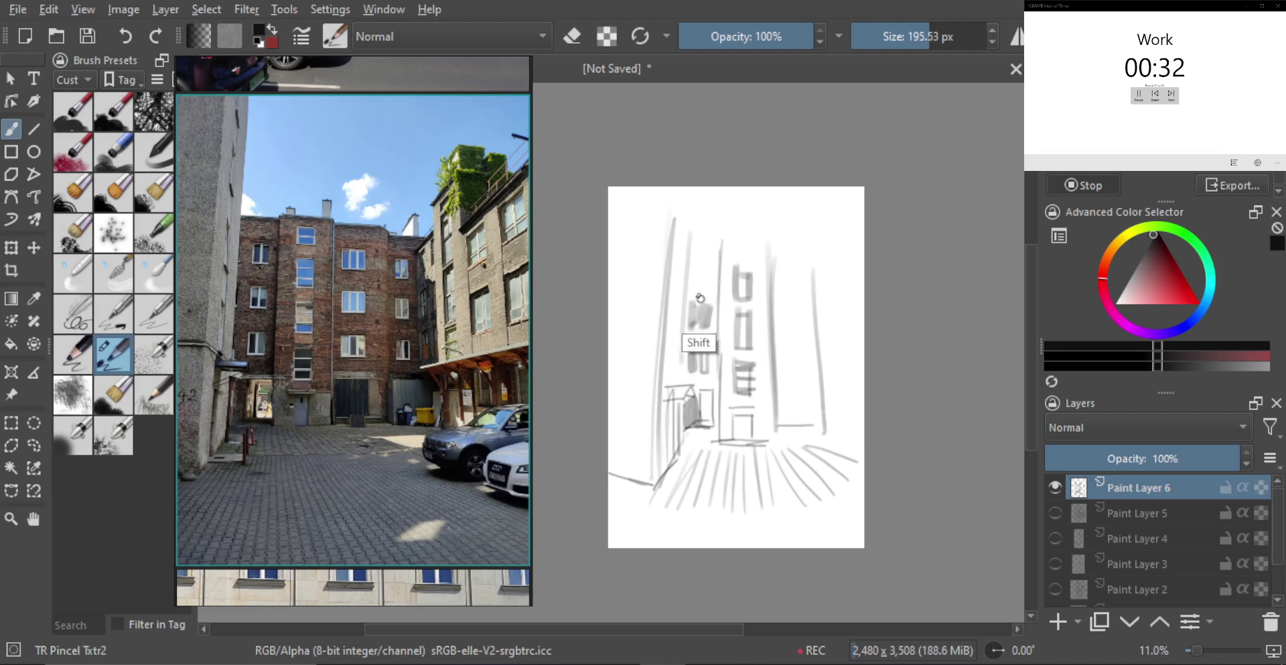
mouse_move(694, 267)
mouse_down()
mouse_move(694, 289)
mouse_move(697, 271)
mouse_move(709, 293)
mouse_up()
- Add the top window of the central bay and three rows of windows in the section to its right
shift+click(731, 302)
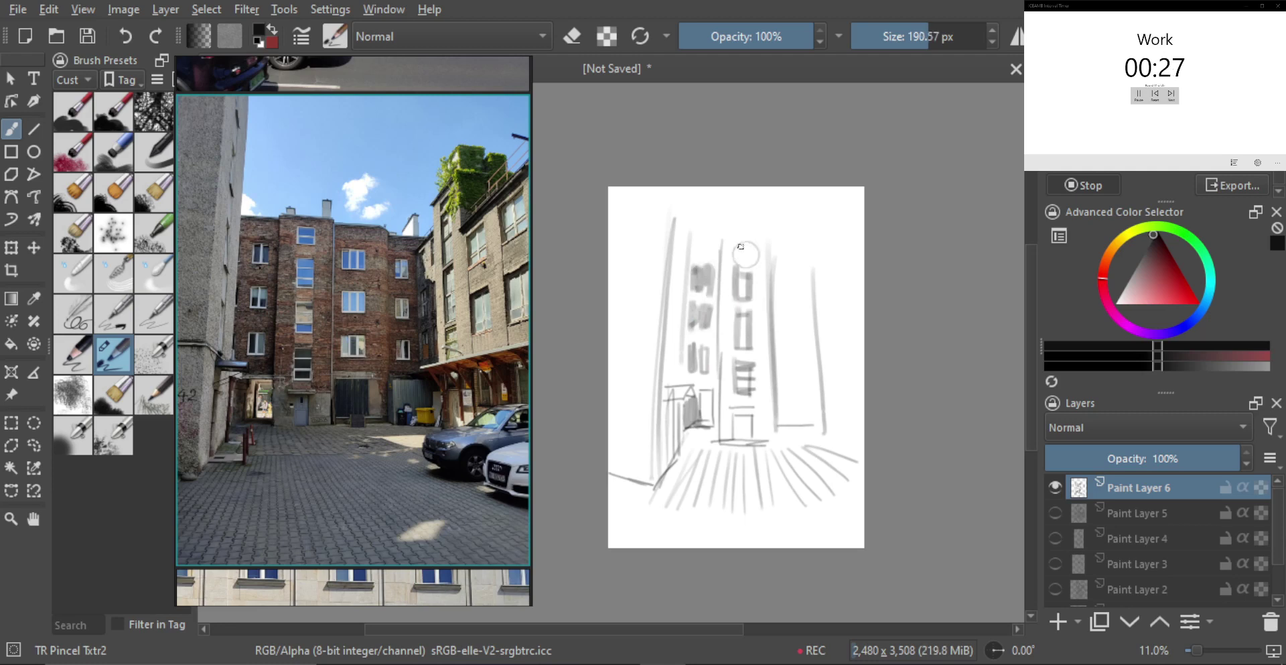
mouse_move(735, 236)
mouse_down()
mouse_move(737, 259)
mouse_move(756, 261)
mouse_move(735, 261)
mouse_move(799, 294)
mouse_move(782, 334)
mouse_move(802, 336)
mouse_move(784, 378)
mouse_up()
key(bracketright)
key(shift)
drag(789, 351, 794, 379)
drag(801, 352, 802, 380)
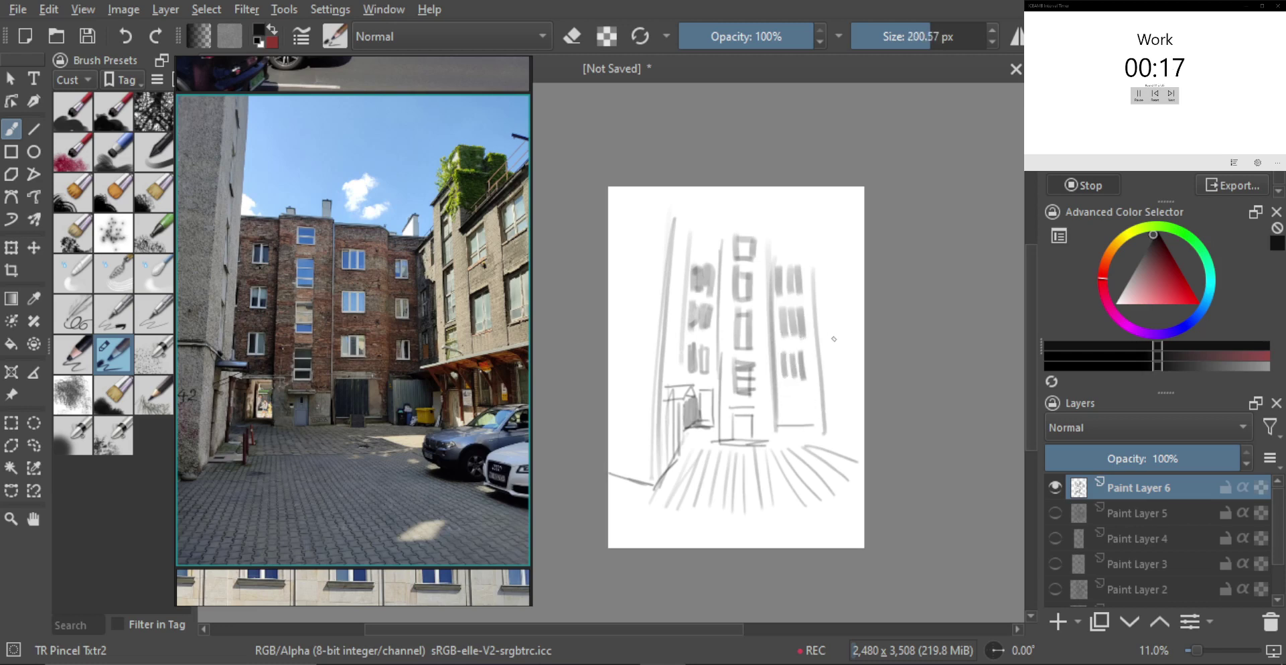
- Draw the ledge line across the courtyard's left wall with a brush of about 187 px
shift+drag(831, 330, 830, 329)
drag(608, 401, 659, 390)
key(ctrl+z)
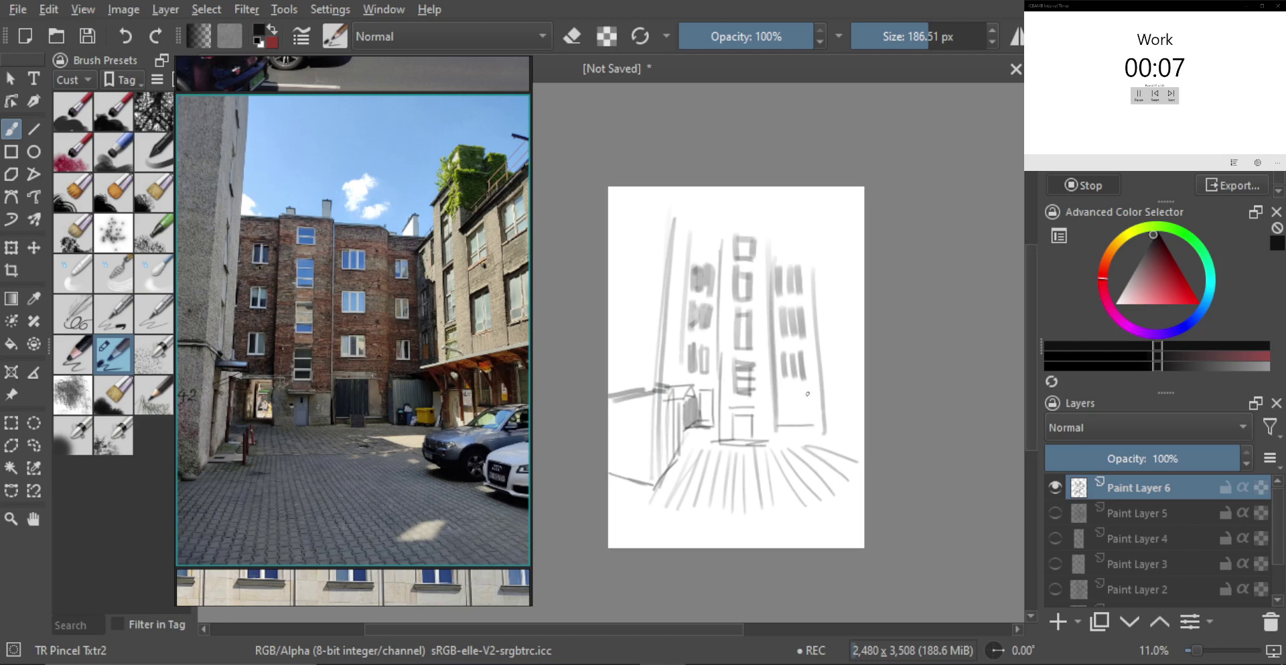
- Hatch the dark gate at the base of the section right of the central bay with a brush of about 182 px
mouse_move(778, 392)
mouse_down()
mouse_move(810, 392)
mouse_move(811, 423)
mouse_move(797, 413)
mouse_up()
drag(781, 395, 783, 425)
shift+drag(786, 429, 789, 429)
drag(787, 395, 793, 426)
mouse_move(795, 396)
mouse_down()
mouse_move(797, 426)
mouse_move(808, 424)
mouse_up()
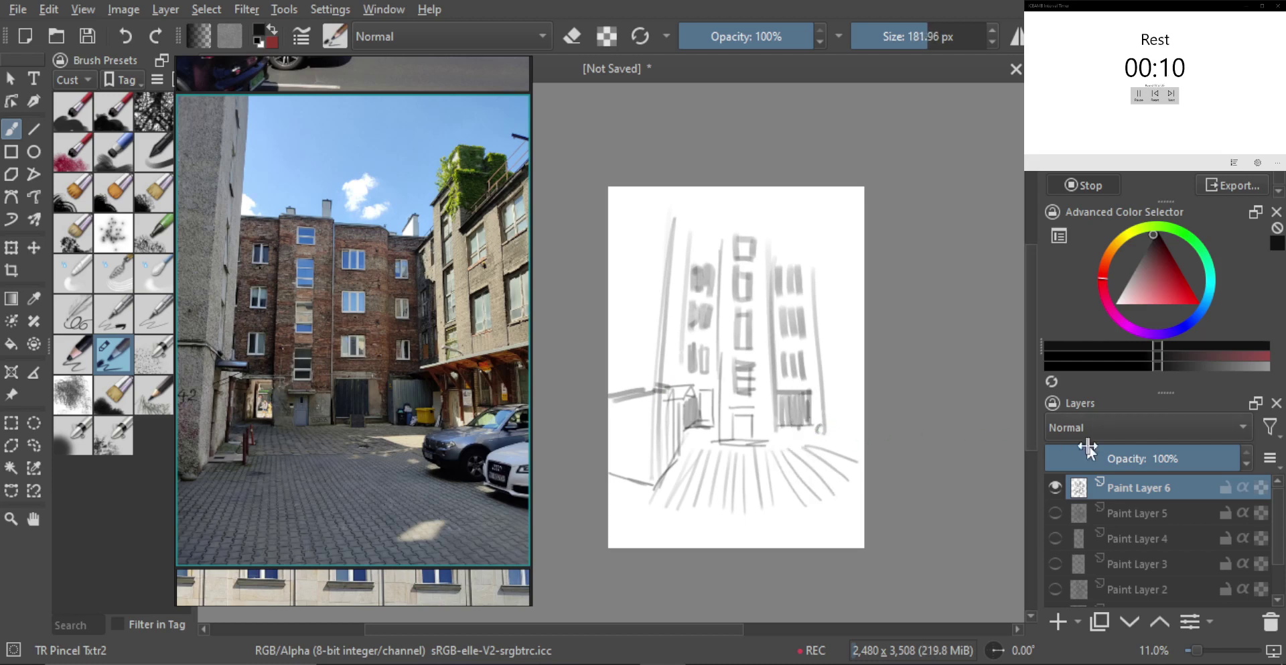
- Hide the finished courtyard sketch layer and add a new paint layer for the next sketch
click(1055, 487)
key(Insert)
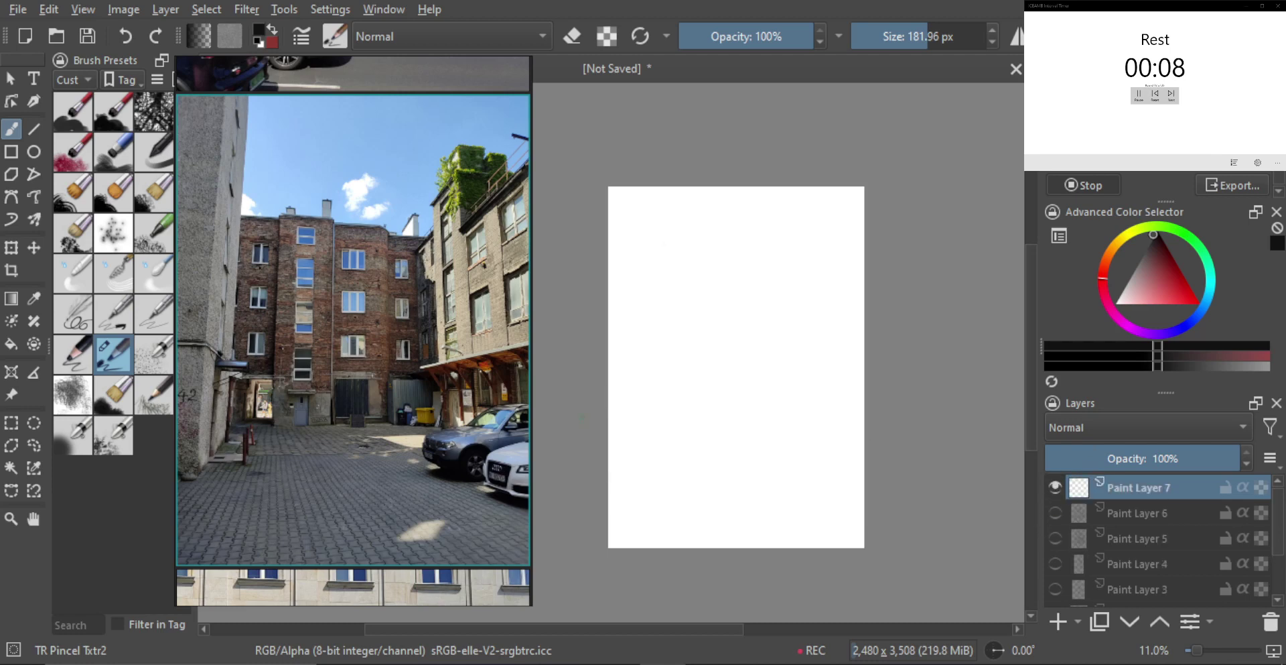
- Frame the church interior photo with the stained-glass windows on the reference board
scroll(467, 454, down, 3)
drag(461, 465, 457, 390)
drag(416, 436, 523, 432)
scroll(468, 435, left, 1)
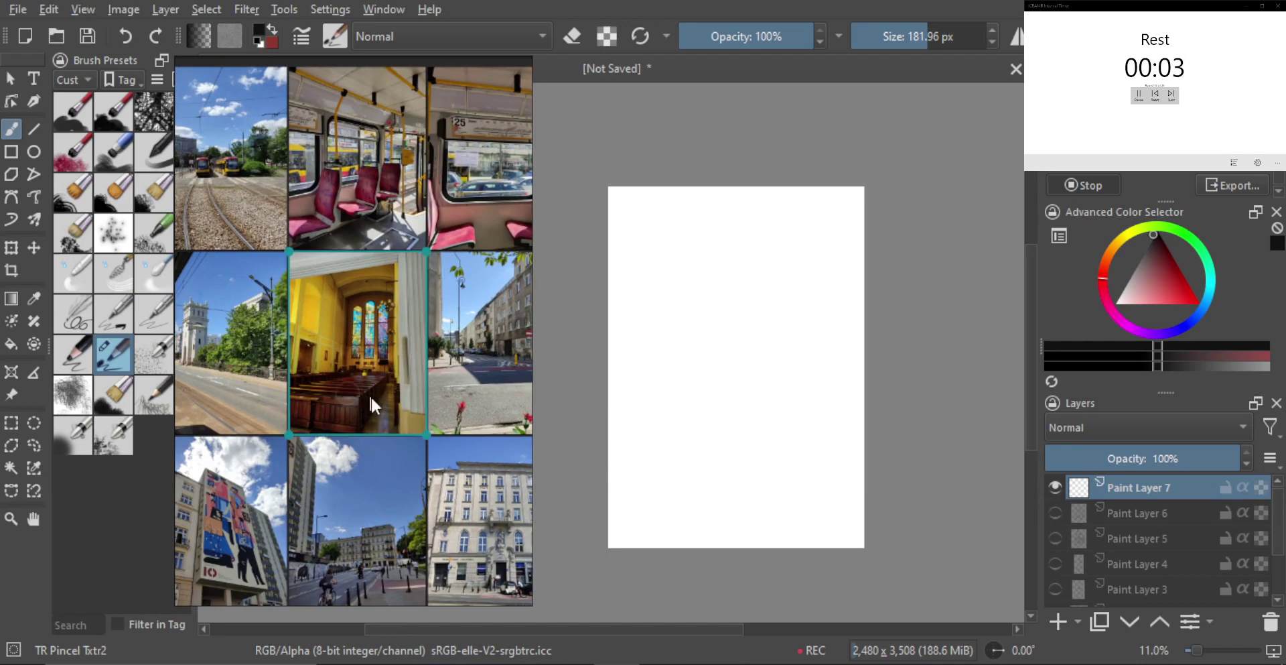
double_click(368, 395)
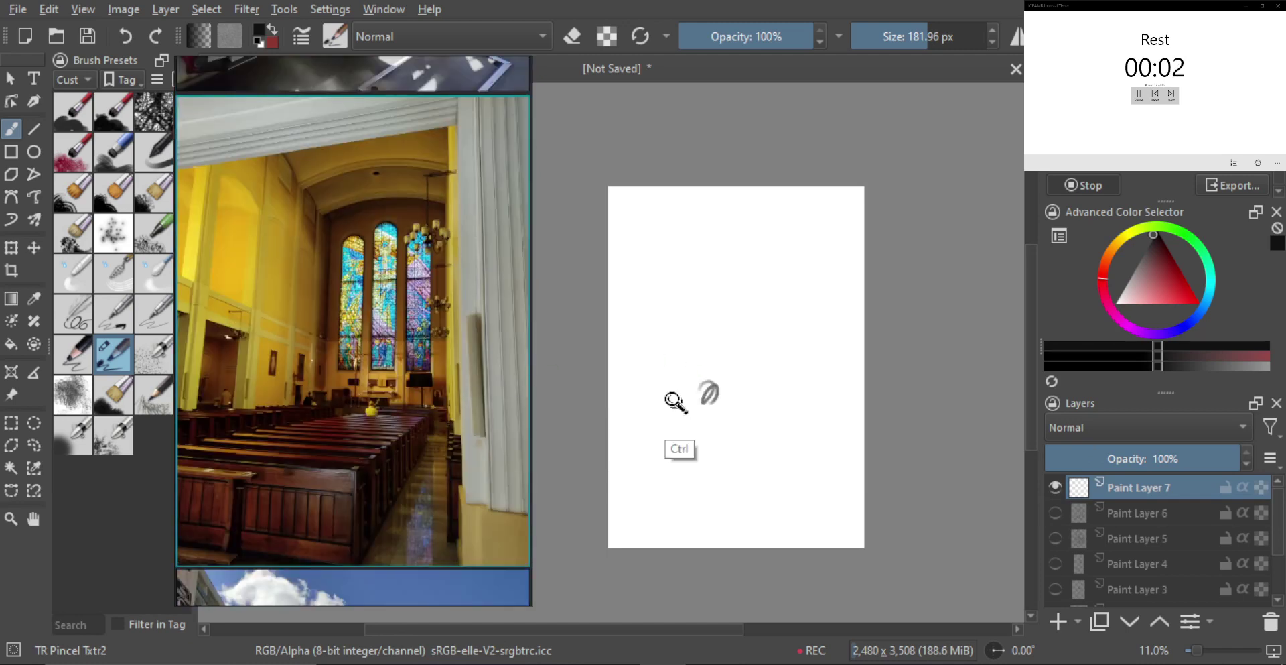
- Outline the pew block with a slanted left edge, a level back edge and a faint aisle line, then start the back row
drag(743, 387, 750, 382)
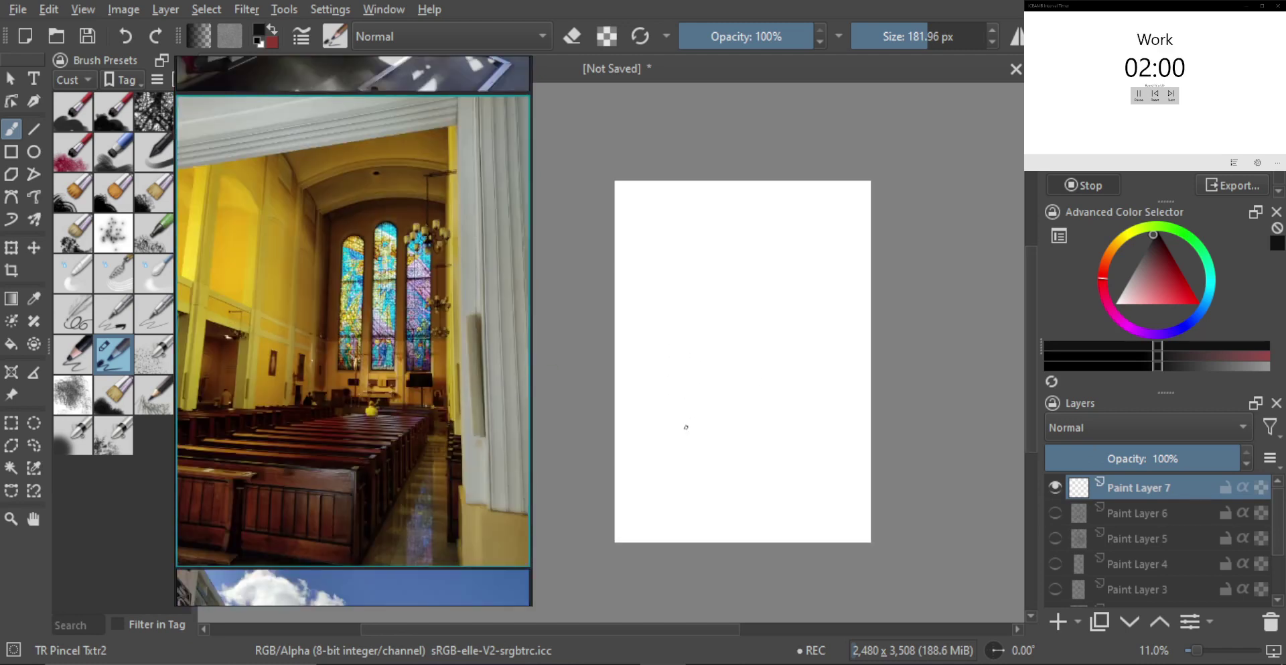
mouse_move(615, 402)
mouse_down()
mouse_move(761, 355)
mouse_move(713, 375)
mouse_up()
key(ctrl+z)
mouse_move(646, 424)
mouse_down()
mouse_move(738, 387)
mouse_move(806, 388)
mouse_move(809, 504)
mouse_up()
shift+drag(735, 406, 795, 398)
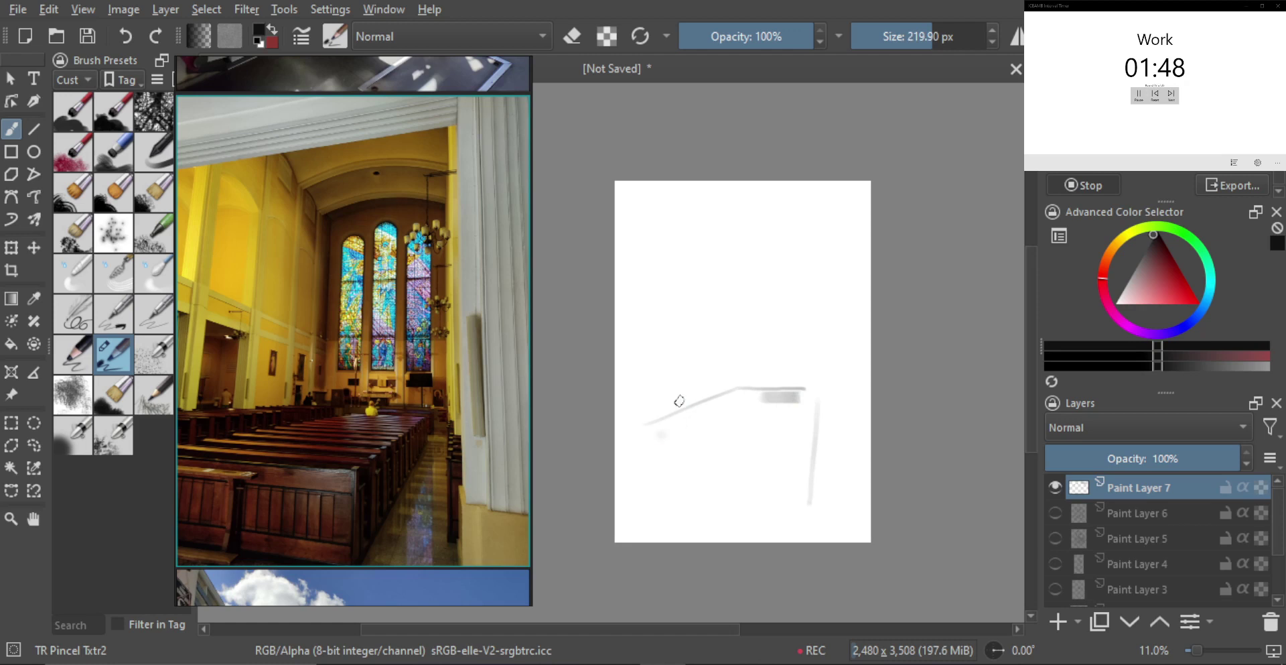
- Thicken the slanted left edge and the back row of the pew block with a brush of about 220 px
drag(640, 419, 732, 385)
key(ctrl+z)
drag(644, 424, 737, 390)
mouse_move(629, 453)
mouse_down()
mouse_move(733, 404)
mouse_move(635, 444)
mouse_up()
mouse_move(739, 412)
shift+mouse_down()
mouse_move(805, 400)
mouse_move(775, 418)
mouse_move(793, 412)
shift+mouse_up()
key(bracketleft)
key(ctrl+z)
- Paint the horizontal pew rows from back to front with a brush of about 238 px
drag(702, 426, 782, 422)
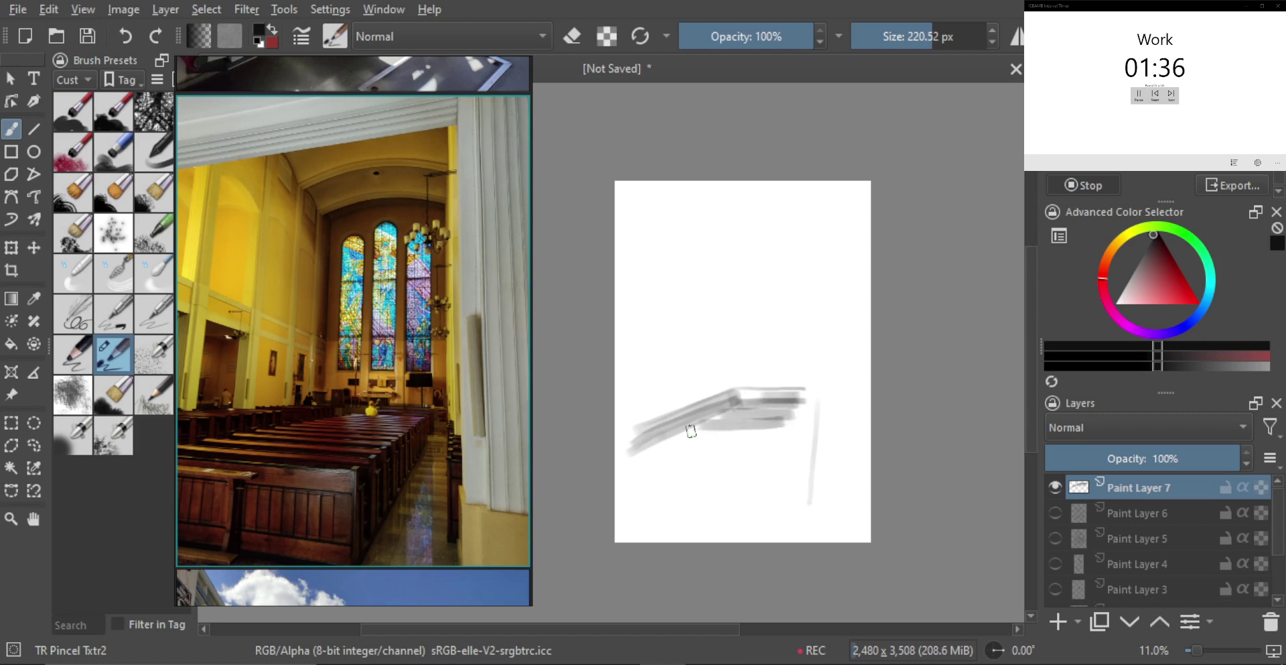
mouse_move(691, 430)
mouse_down()
mouse_move(764, 429)
mouse_move(683, 439)
mouse_move(762, 437)
mouse_up()
key(bracketright)
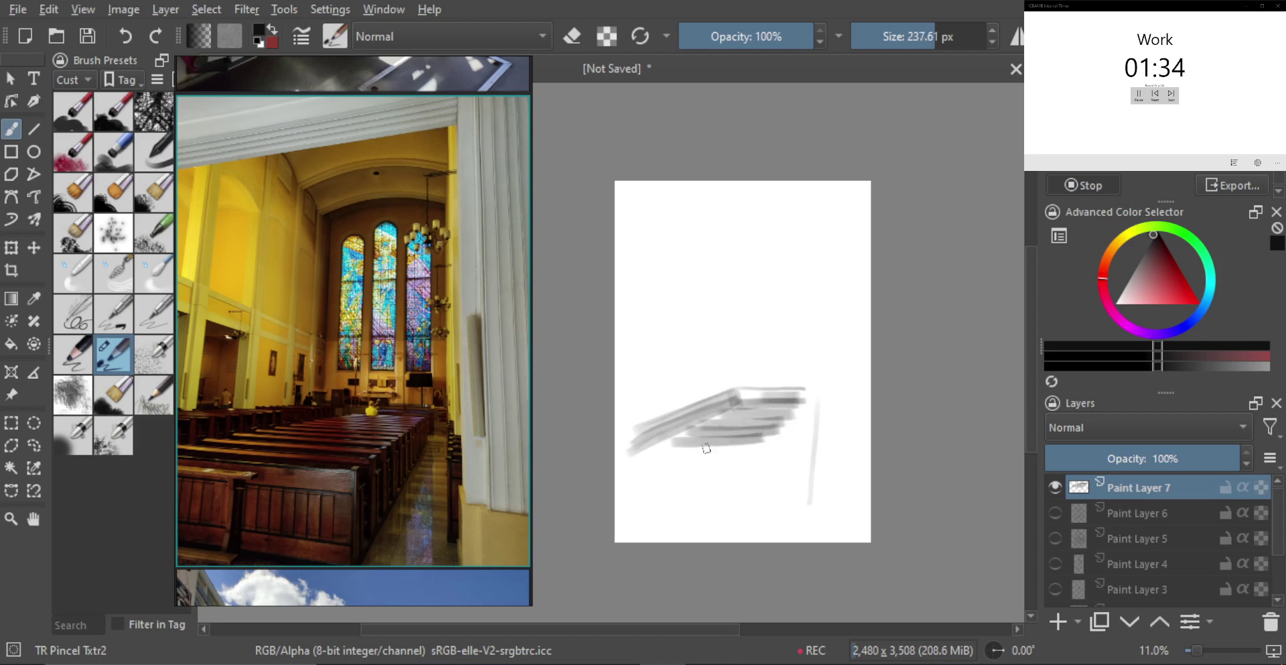
drag(669, 444, 764, 439)
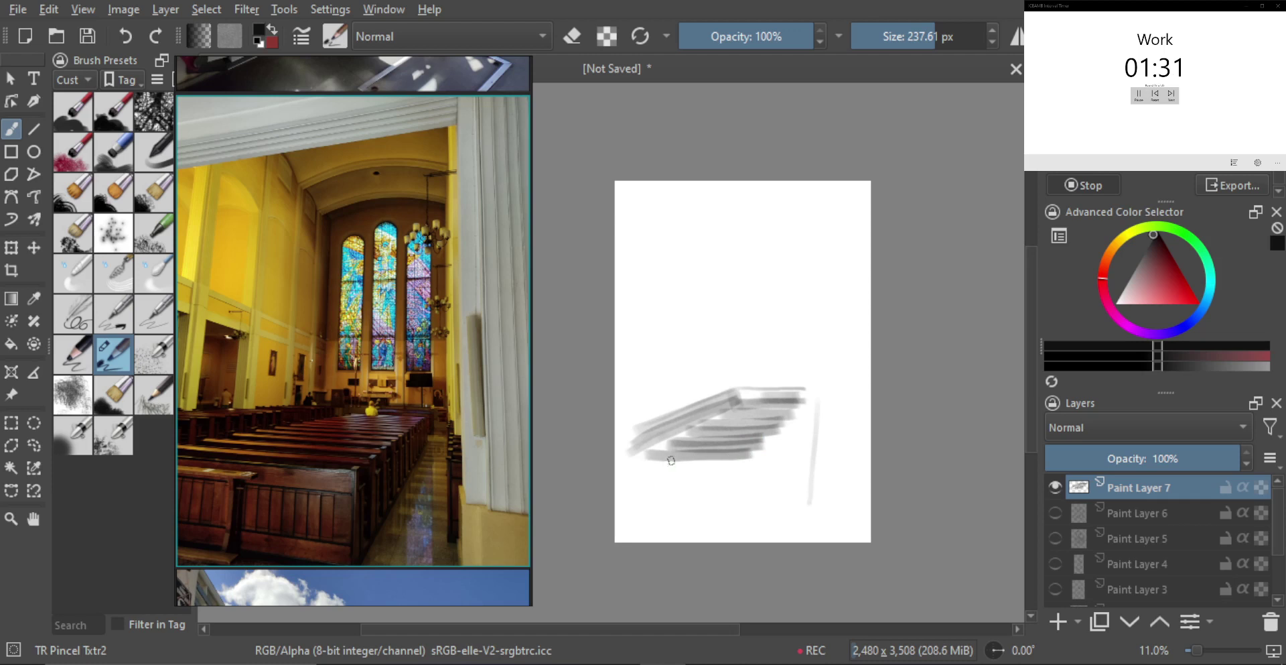
- Finish the front pew row and add the vertical pew ends along the aisle with a brush of about 270 px
mouse_move(653, 460)
mouse_down()
mouse_move(753, 457)
mouse_move(752, 509)
mouse_up()
mouse_move(757, 456)
mouse_down()
mouse_move(761, 508)
mouse_move(768, 495)
mouse_up()
mouse_move(771, 438)
mouse_down()
mouse_move(773, 488)
mouse_move(782, 473)
mouse_up()
shift+click(771, 493)
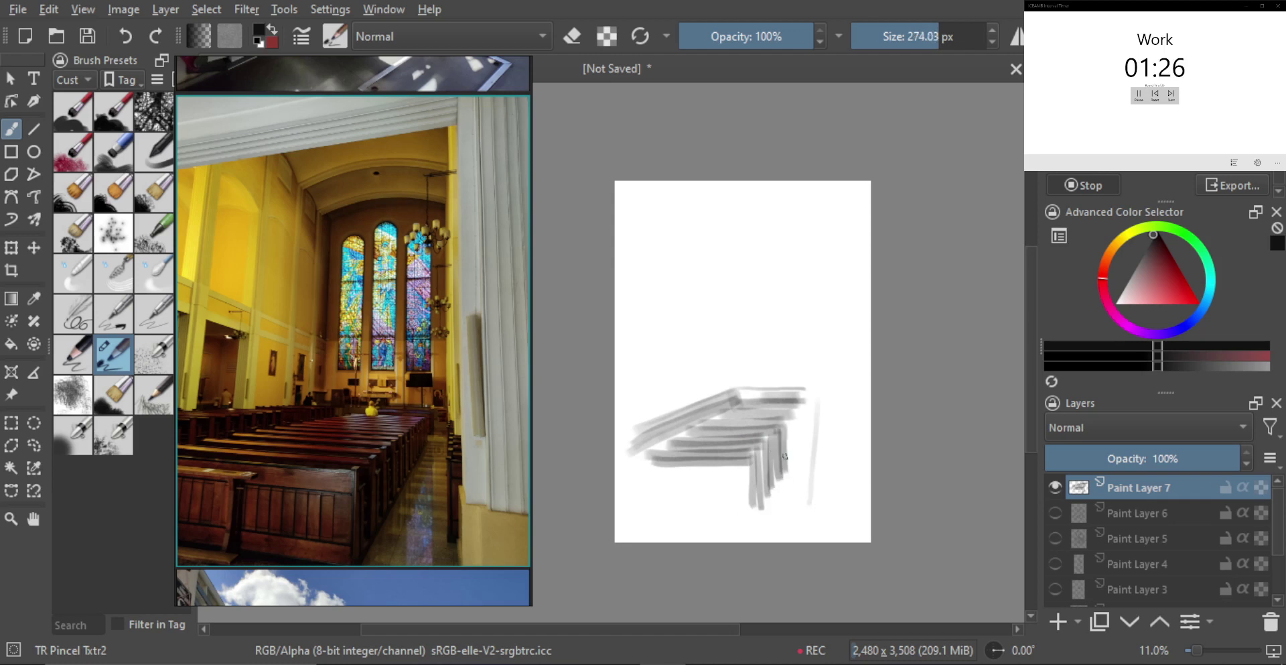
mouse_move(789, 420)
mouse_down()
mouse_move(791, 468)
mouse_move(797, 453)
mouse_up()
mouse_move(801, 404)
mouse_down()
mouse_move(800, 472)
mouse_move(803, 430)
mouse_move(785, 491)
mouse_up()
key(e)
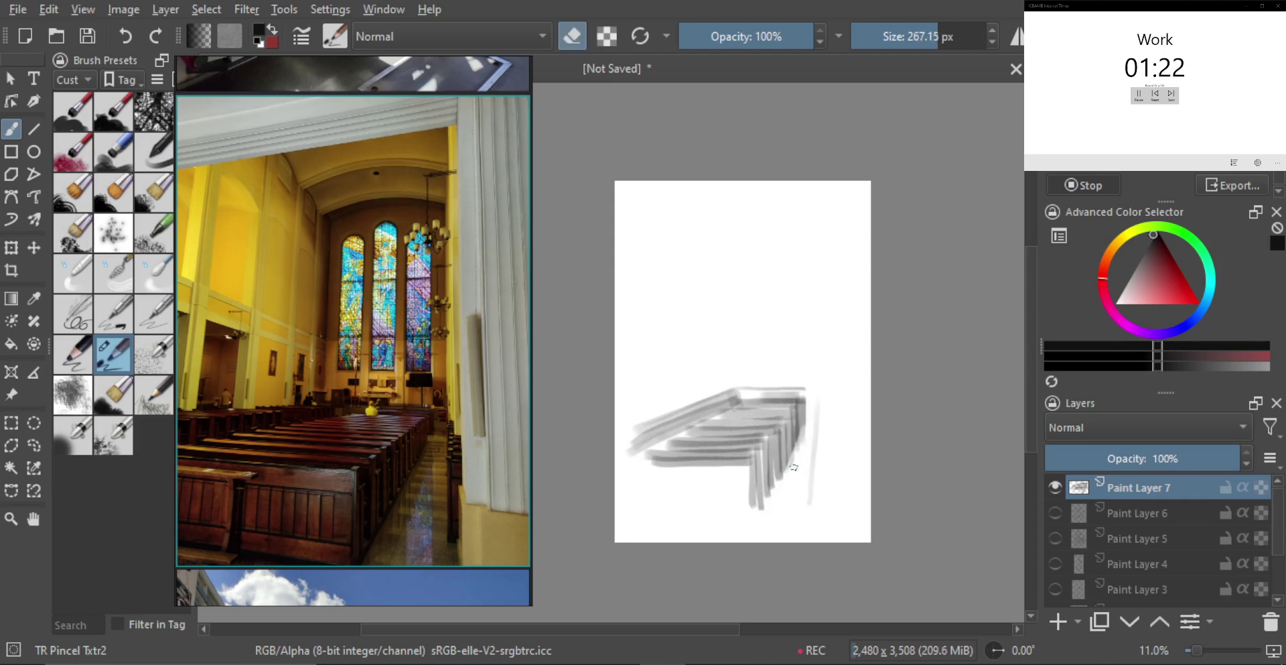
key(e)
- Sketch and shade the doorway on the left wall behind the pews with a brush of about 280 px
key(bracketleft)
key(bracketleft)
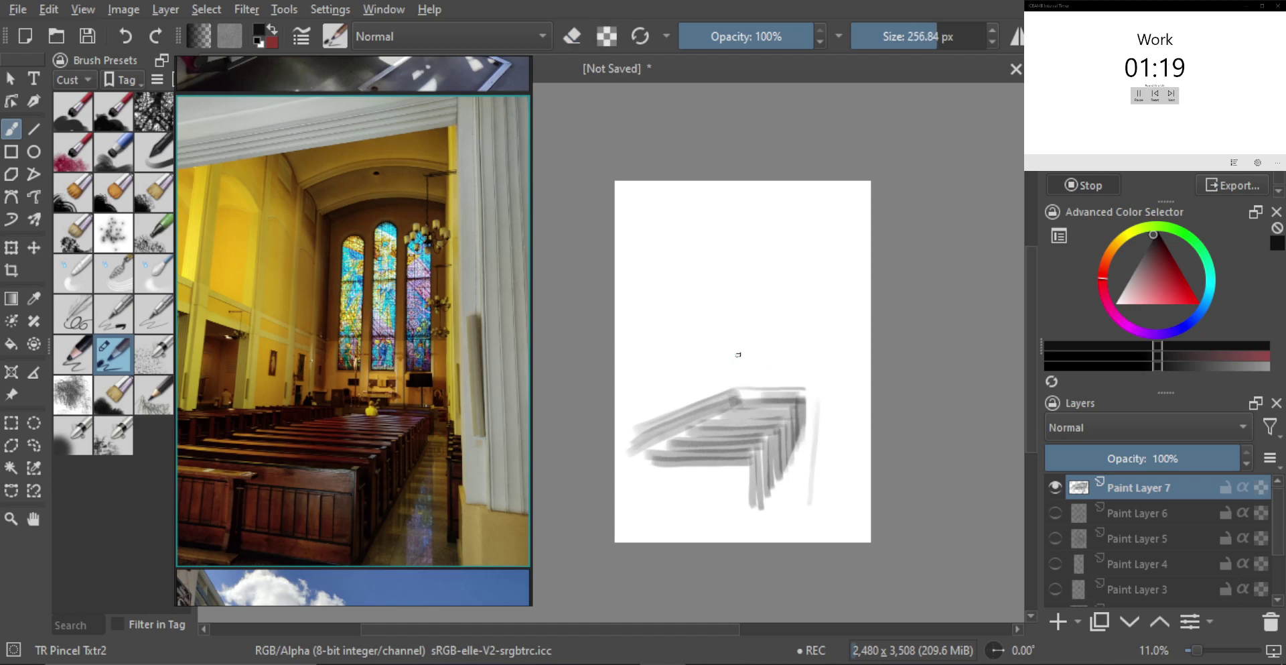
key(bracketright)
key(bracketright)
key(bracketright)
key(bracketright)
drag(670, 348, 667, 410)
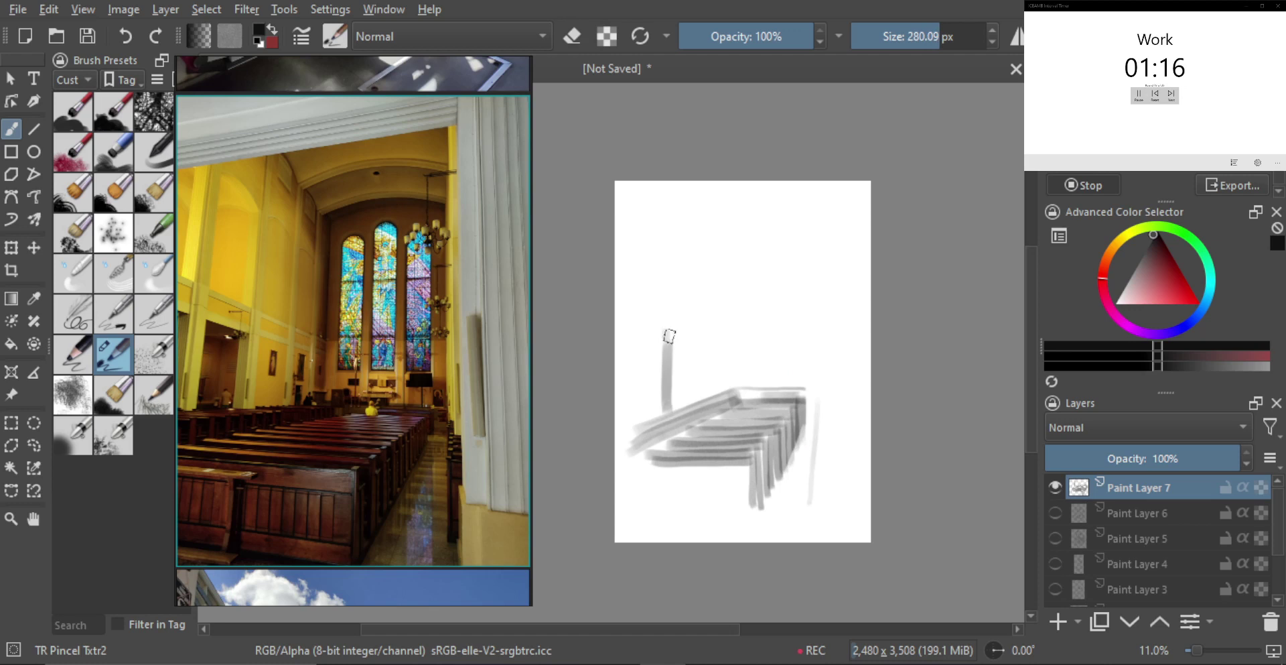
mouse_move(669, 335)
mouse_down()
mouse_move(698, 346)
mouse_move(693, 401)
mouse_up()
drag(680, 343, 673, 410)
shift+drag(681, 366, 679, 366)
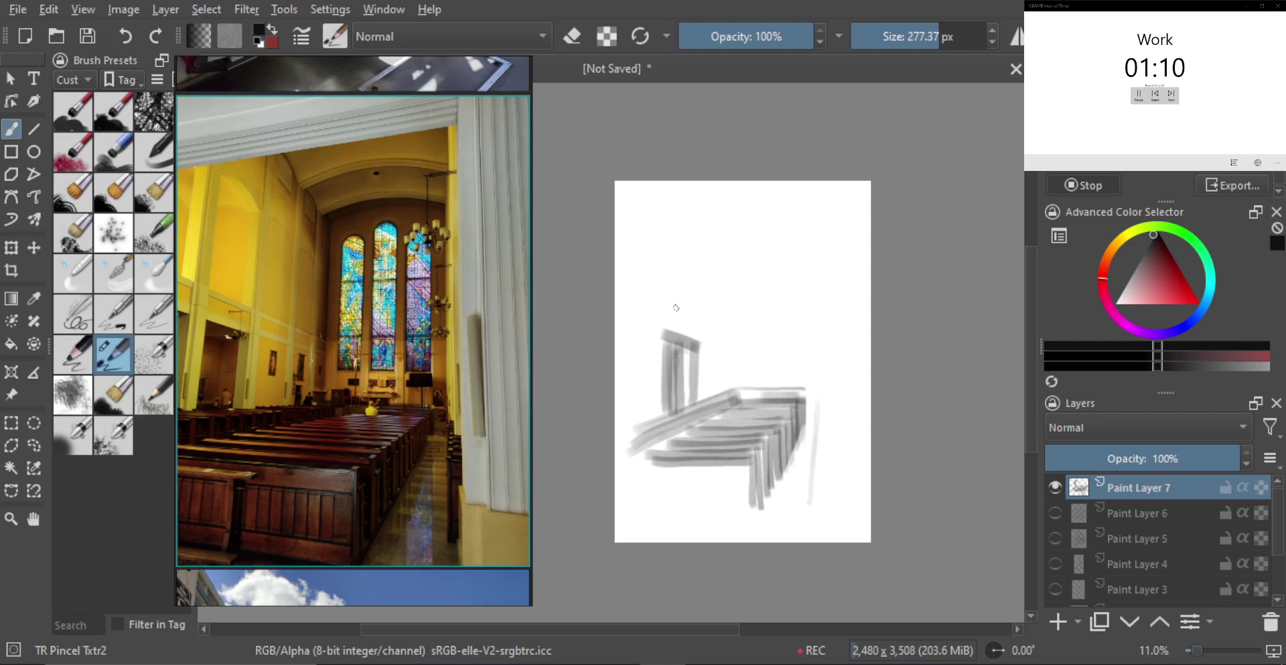
- Draw the ledge and the tall arched niche above the left wall's doorway with a brush of about 277 px
mouse_move(658, 304)
mouse_down()
mouse_move(695, 313)
mouse_move(666, 281)
mouse_move(667, 233)
mouse_move(696, 228)
mouse_move(697, 322)
mouse_up()
key(ctrl+z)
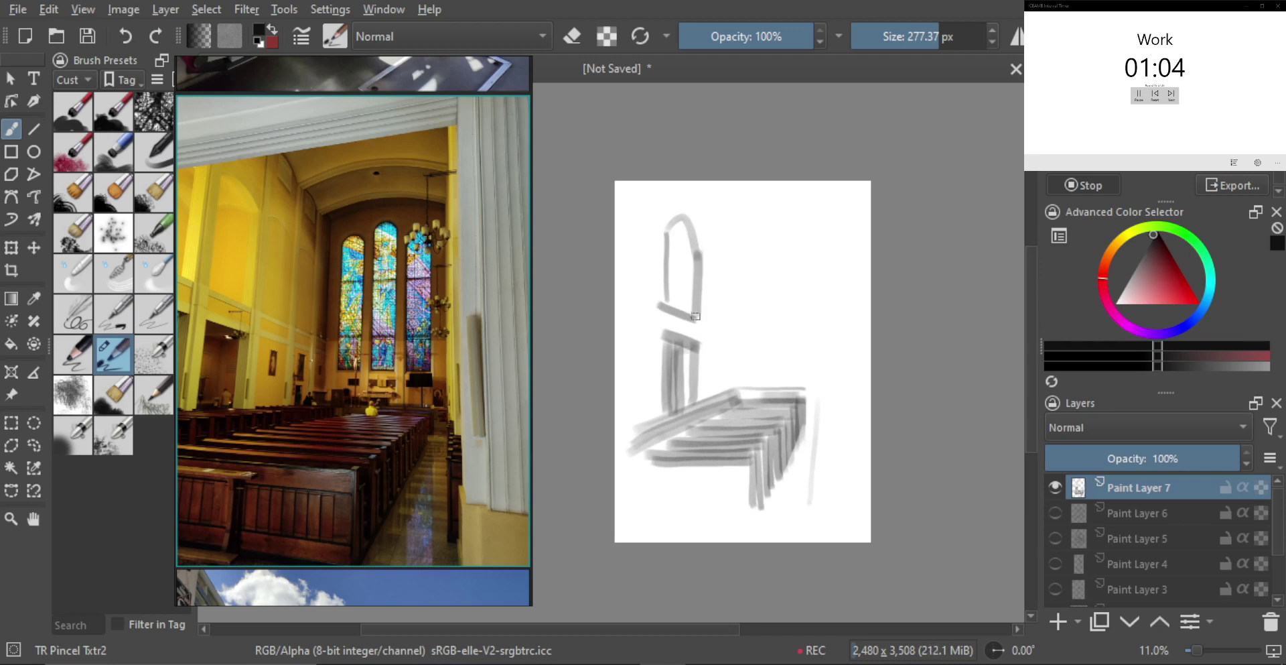
mouse_move(667, 259)
mouse_down()
mouse_move(691, 266)
mouse_move(693, 321)
mouse_up()
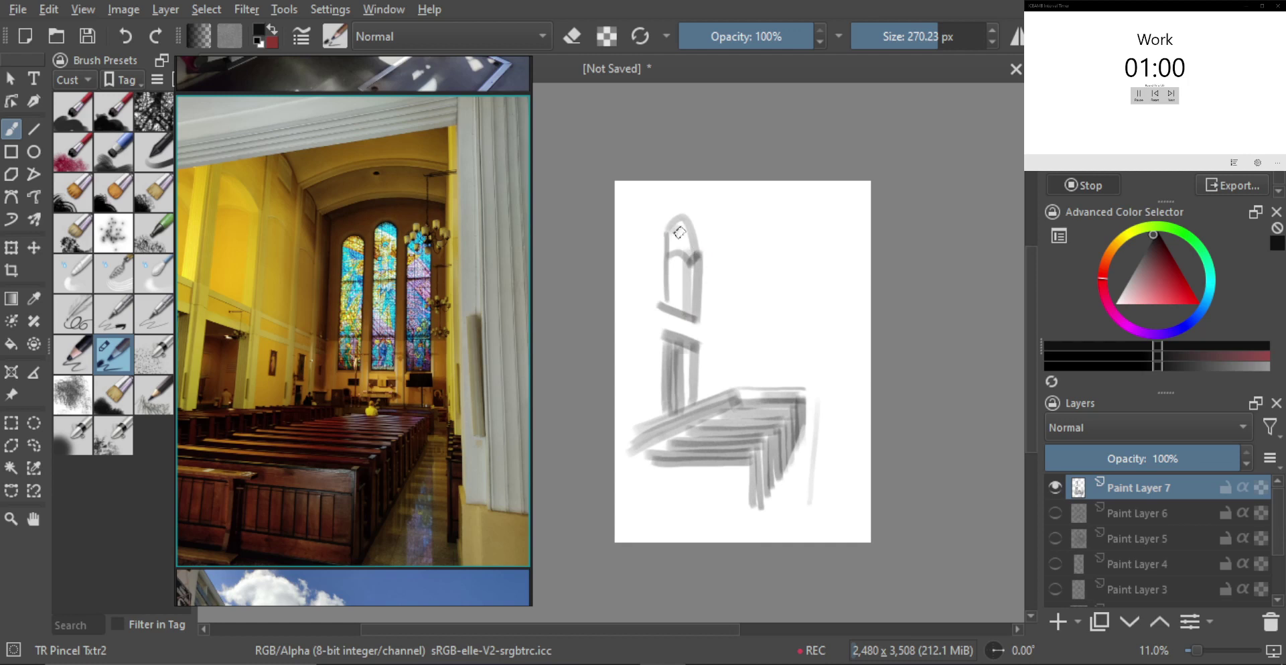
drag(674, 229, 689, 259)
- Draw the left edge of the apse and block in three vertical window strips with a brush of up to about 399 px
shift+drag(730, 313, 723, 314)
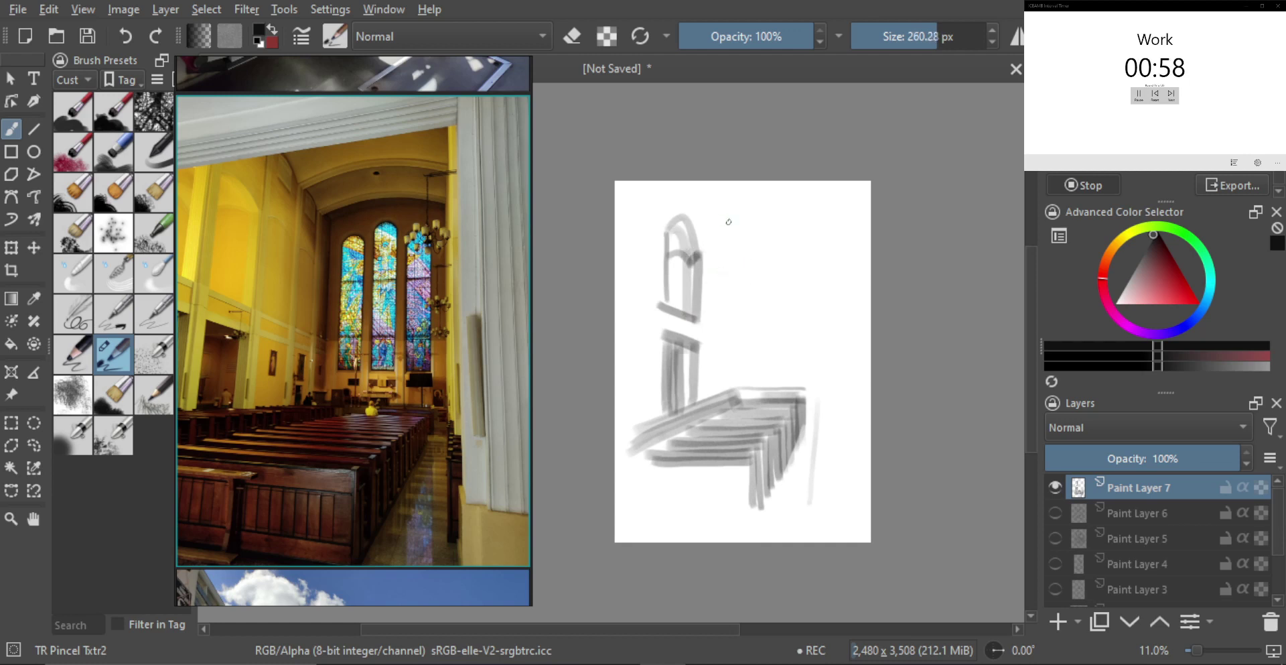
mouse_move(723, 224)
mouse_down()
mouse_move(721, 395)
mouse_move(743, 377)
mouse_move(749, 316)
mouse_up()
key(bracketright)
key(bracketright)
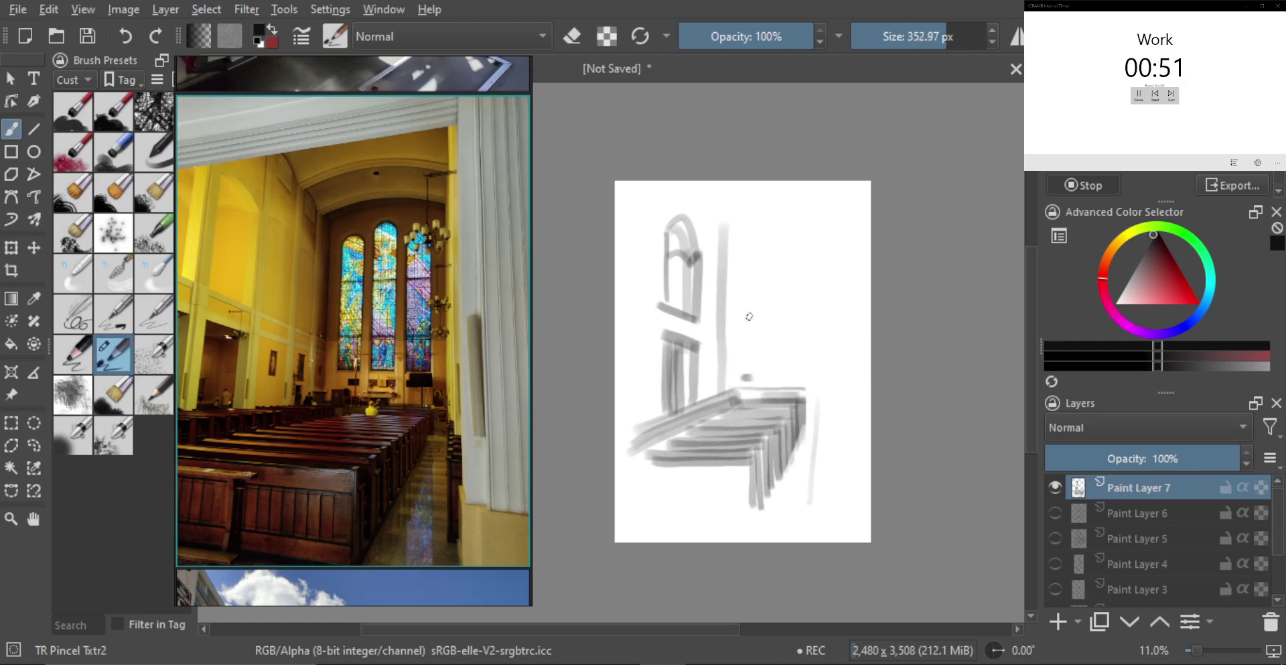
mouse_move(743, 273)
mouse_down()
mouse_move(743, 377)
mouse_move(774, 317)
mouse_move(765, 325)
mouse_up()
mouse_move(762, 244)
mouse_down()
mouse_move(766, 376)
mouse_move(792, 343)
mouse_move(792, 380)
mouse_up()
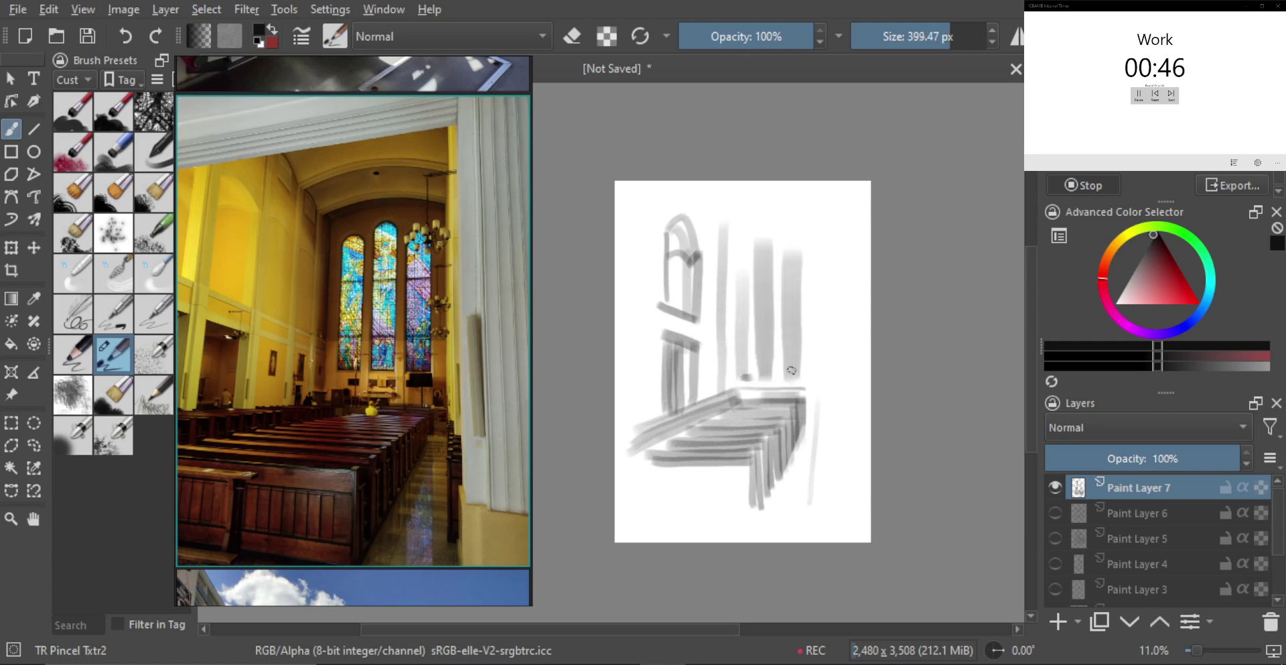
drag(737, 271, 736, 381)
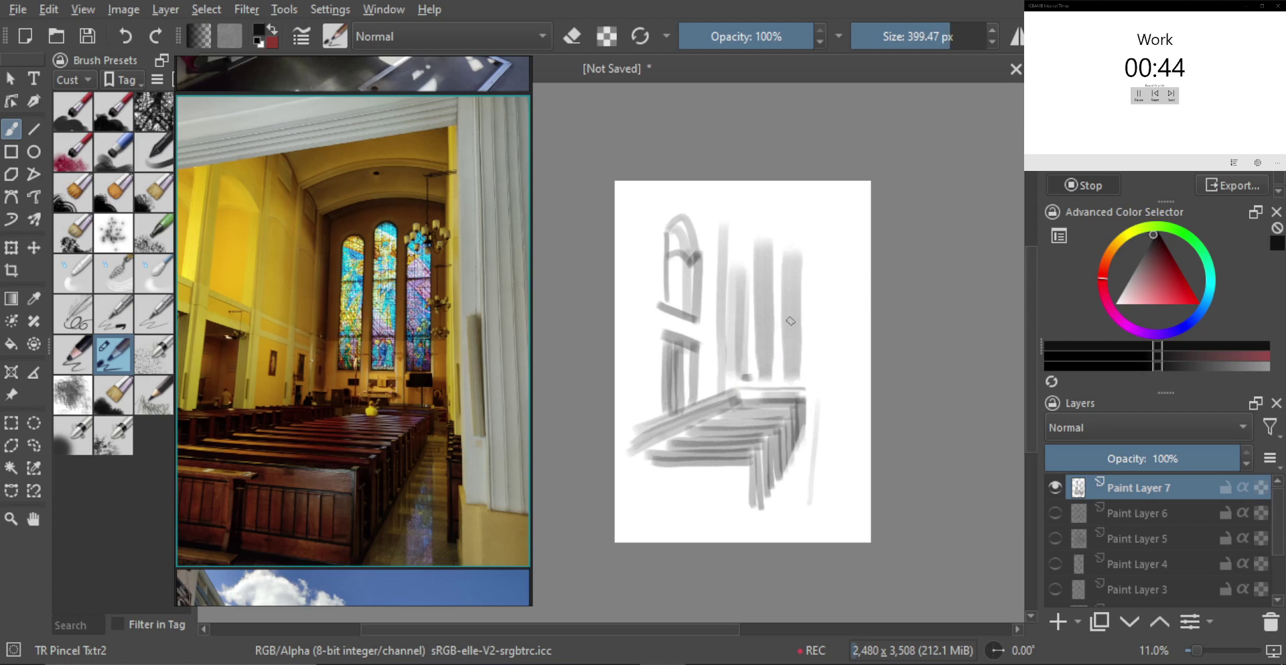
- Draw the apse's right edge and the arch spanning its top with a brush of about 334 px
mouse_move(790, 321)
mouse_down()
mouse_move(832, 381)
mouse_move(827, 365)
mouse_up()
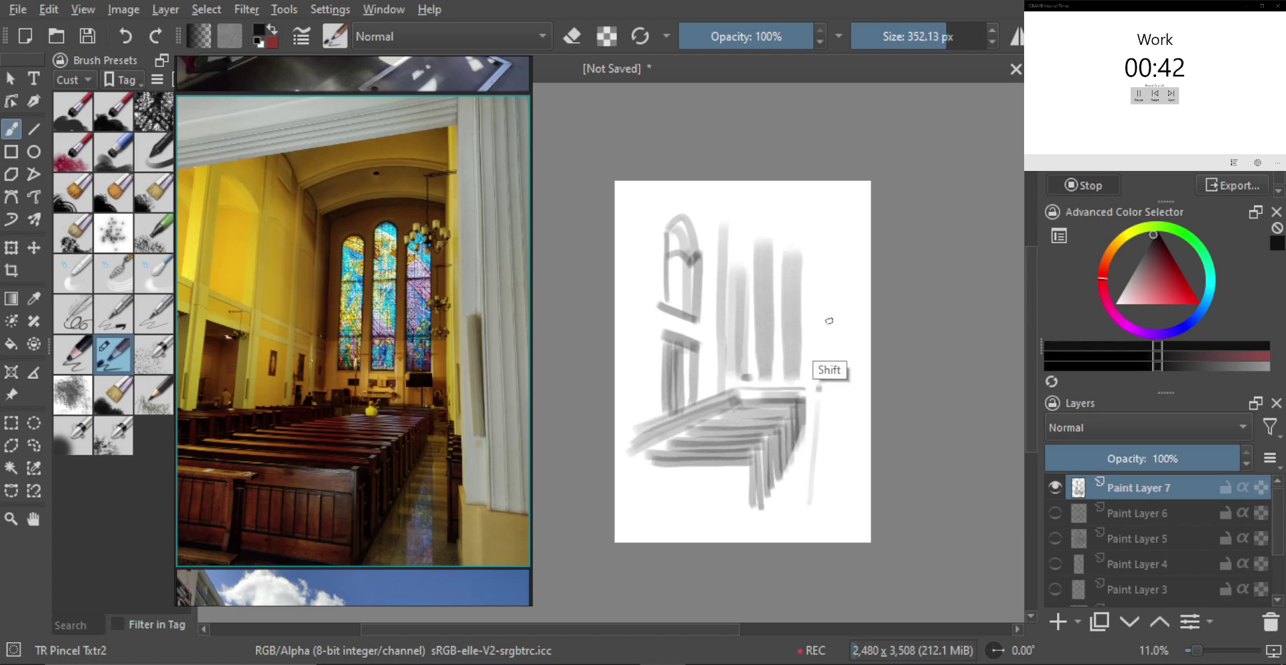
drag(816, 245, 816, 394)
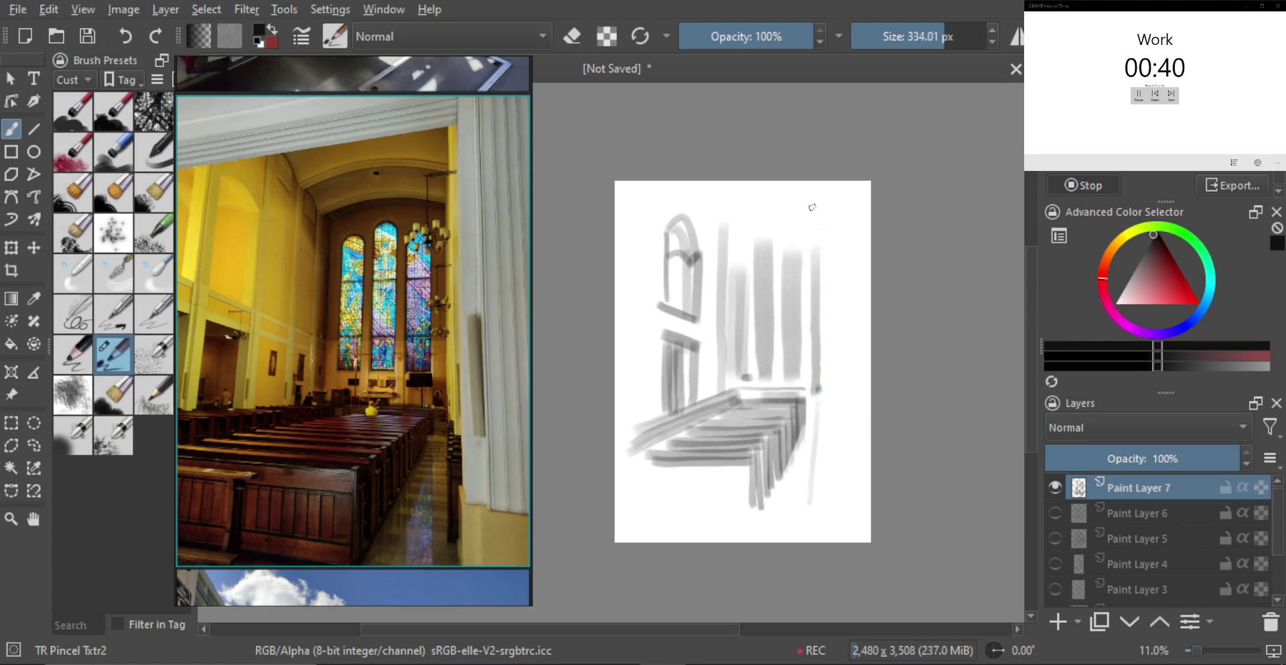
mouse_move(729, 228)
mouse_down()
mouse_move(758, 203)
mouse_move(732, 212)
mouse_move(786, 201)
mouse_move(811, 228)
mouse_move(755, 195)
mouse_move(817, 214)
mouse_up()
key(ctrl+z)
key(ctrl+z)
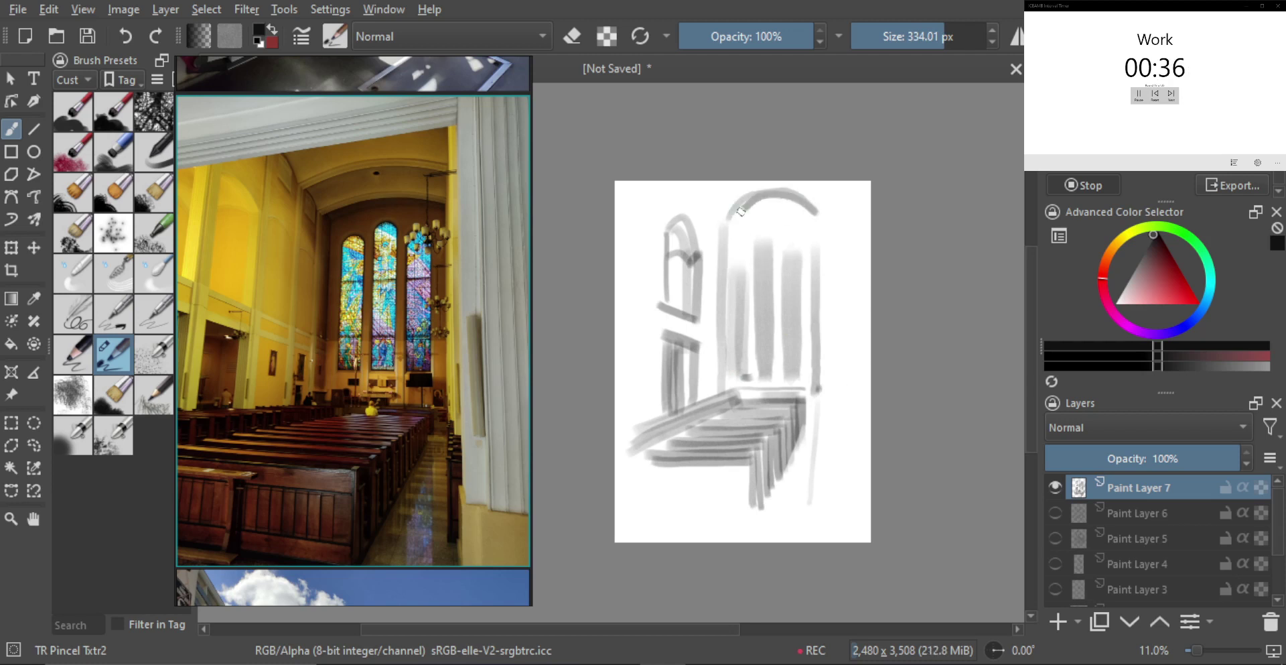
- Outline the three stained-glass windows with rounded tops and flat sills using a brush of about 267 px
mouse_move(764, 271)
mouse_down()
mouse_move(741, 374)
mouse_move(734, 259)
mouse_move(748, 270)
mouse_move(750, 351)
mouse_up()
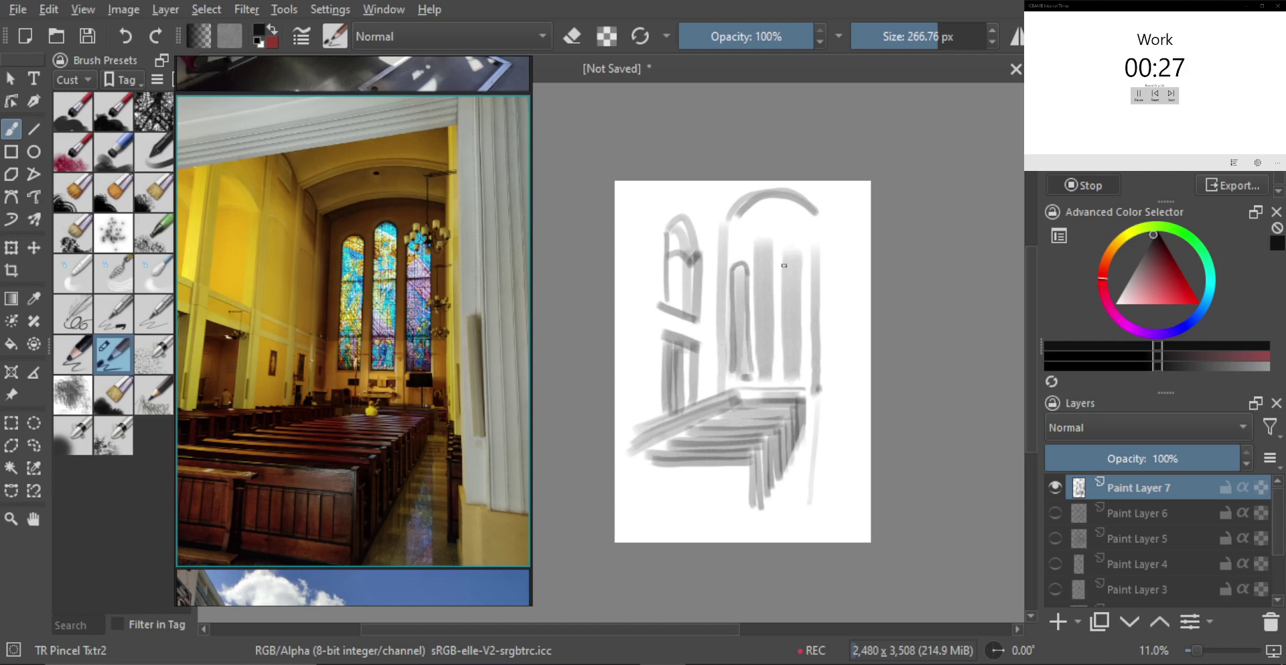
drag(784, 257, 786, 352)
mouse_move(784, 267)
mouse_down()
mouse_move(792, 256)
mouse_move(802, 359)
mouse_up()
drag(751, 264, 756, 376)
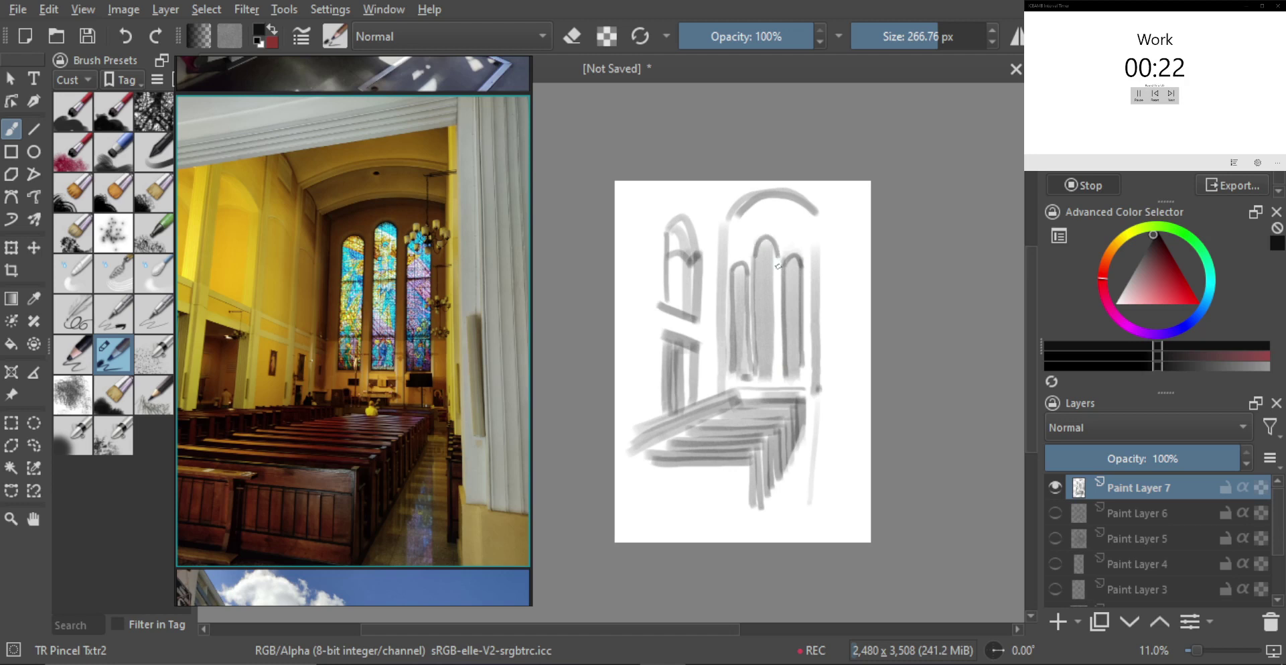
drag(777, 266, 777, 375)
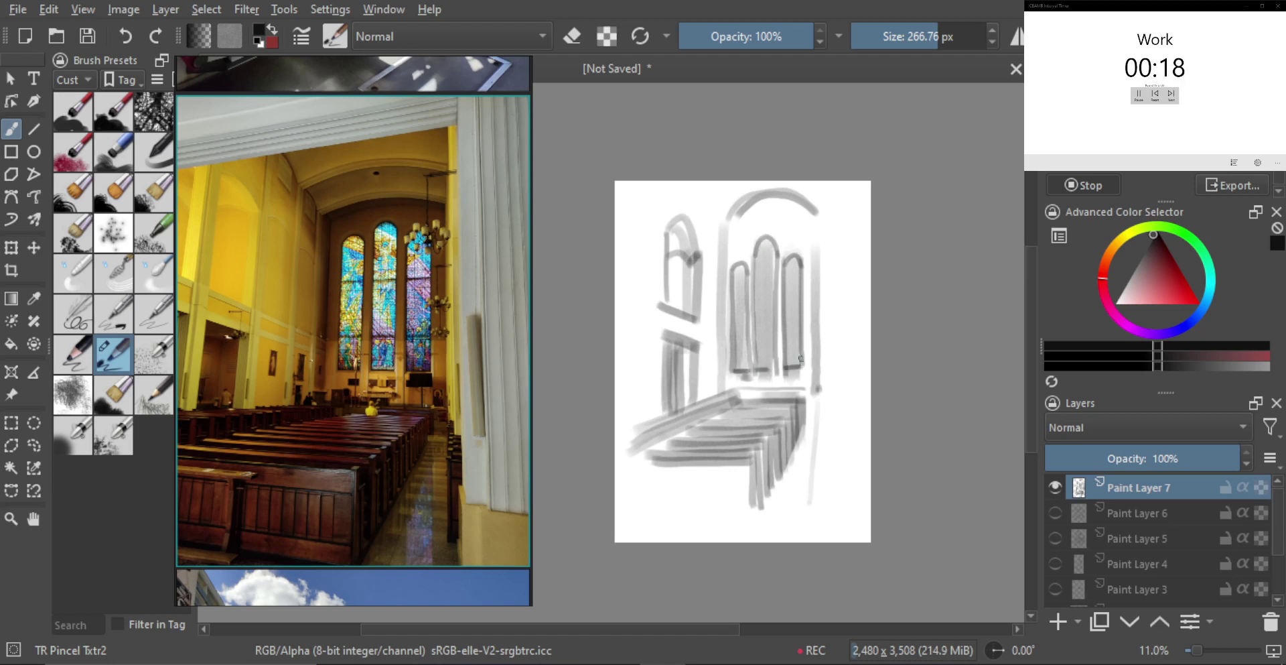
- Add short dark altar marks beneath the stained-glass windows with a brush of about 264 px
drag(780, 348, 776, 347)
key(bracketright)
key(bracketright)
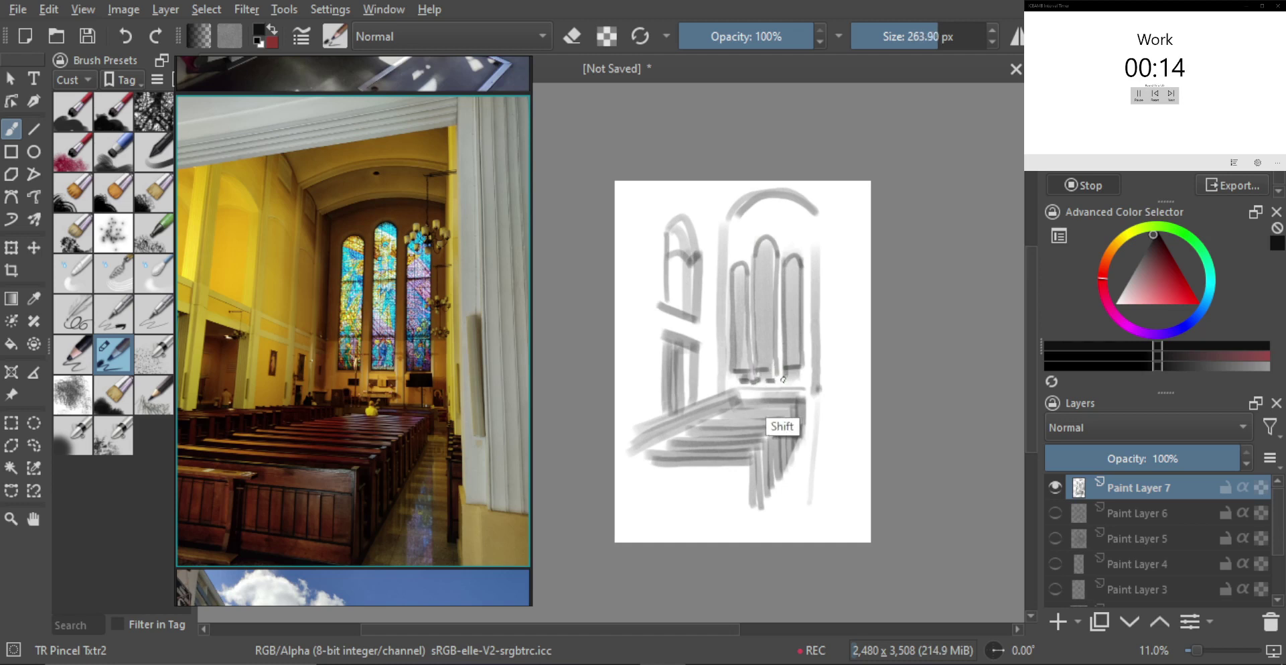
mouse_move(788, 385)
mouse_down()
mouse_move(812, 370)
mouse_move(831, 390)
mouse_move(820, 455)
mouse_move(802, 449)
mouse_move(842, 452)
mouse_move(814, 451)
mouse_up()
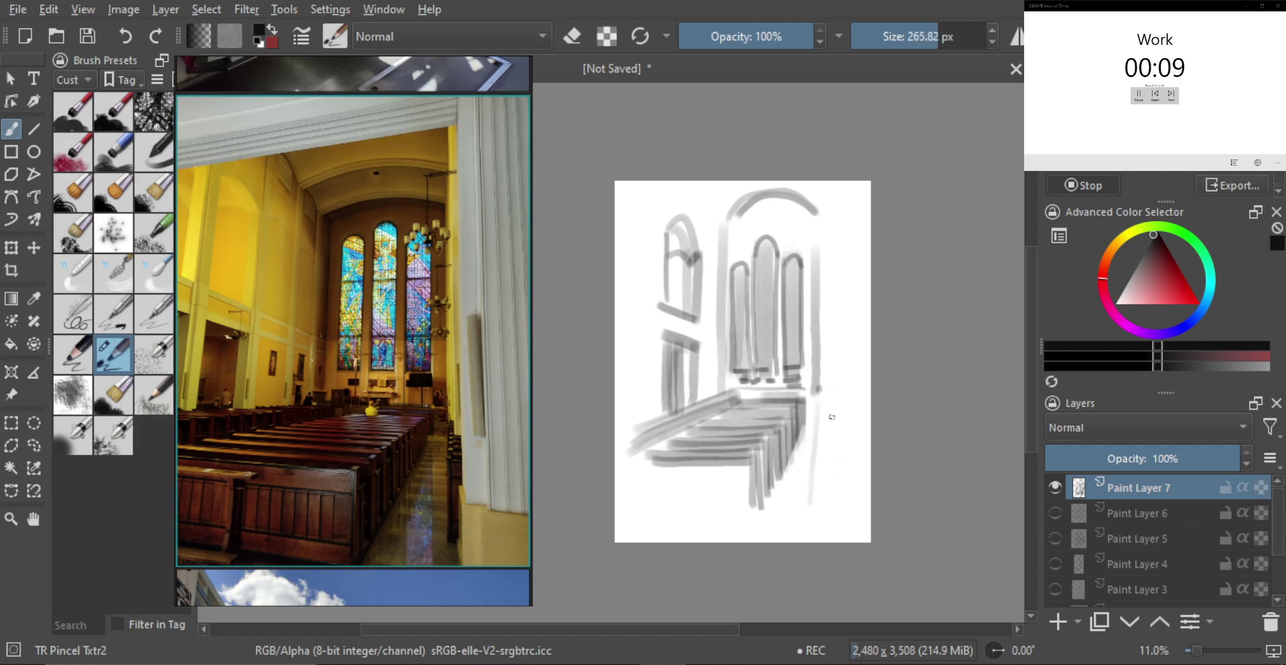
- Paint the dark uneven vertical strip along the right side of the aisle with a brush of about 266 px
drag(830, 404, 825, 505)
drag(828, 461, 837, 461)
drag(831, 464, 829, 503)
shift+drag(834, 430, 839, 429)
shift+drag(843, 284, 848, 282)
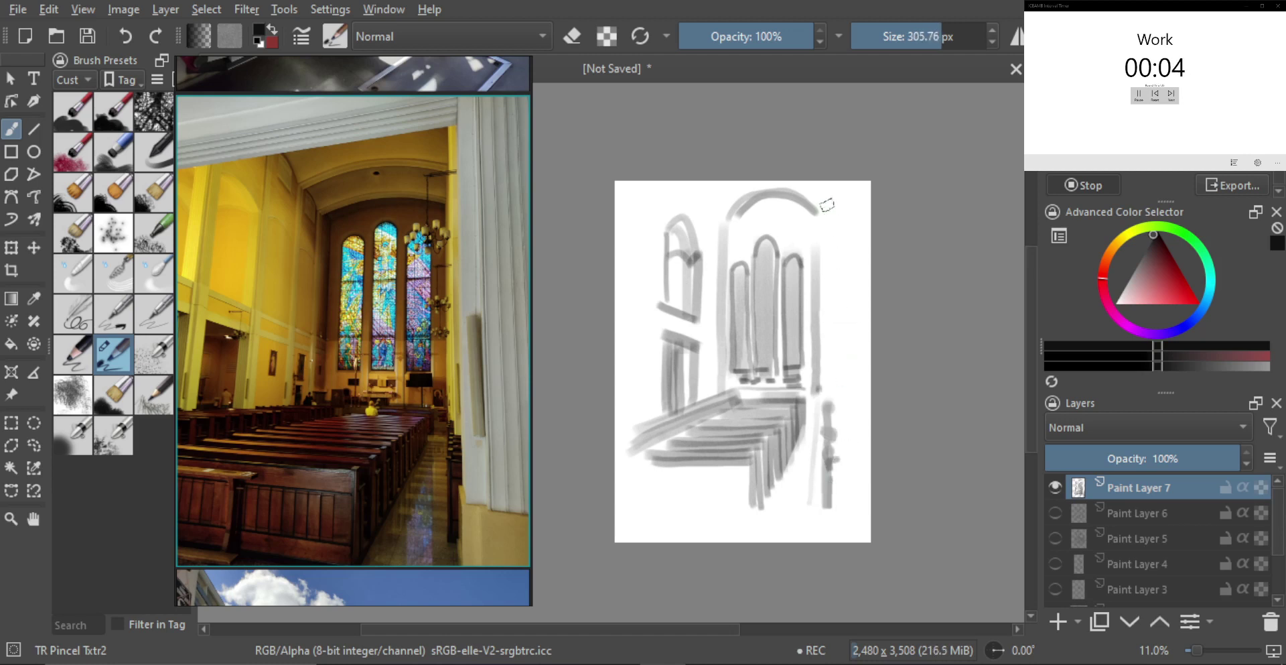
drag(826, 201, 844, 540)
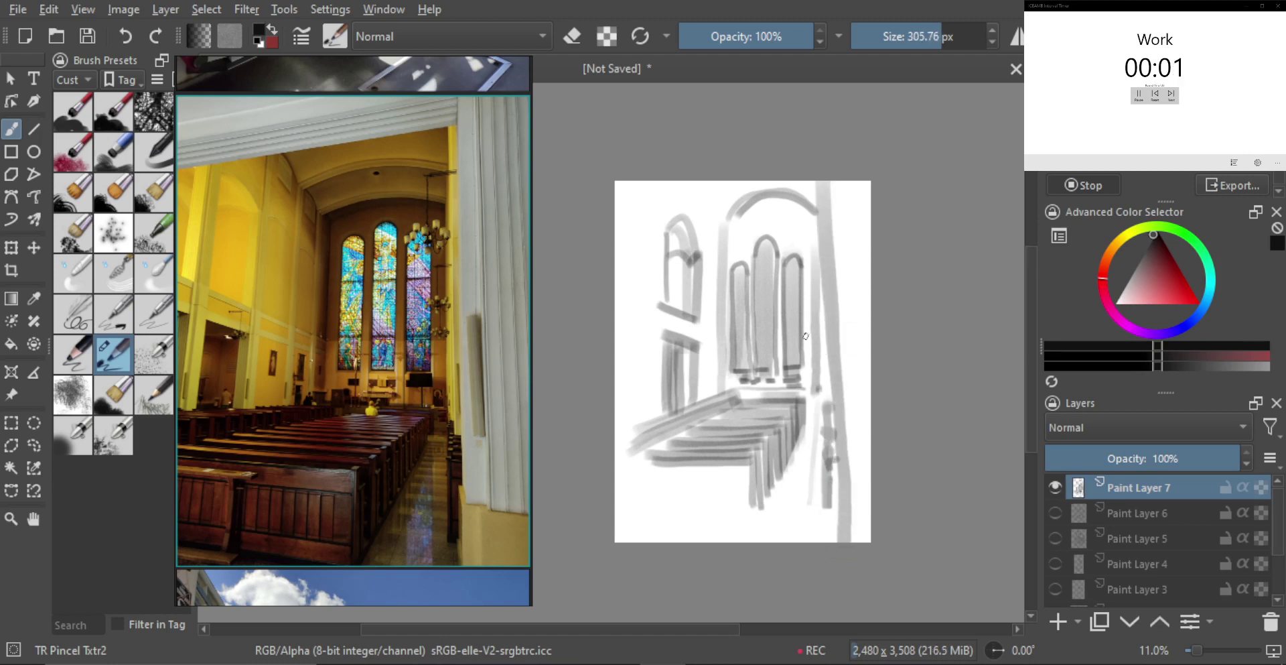
key(ctrl+z)
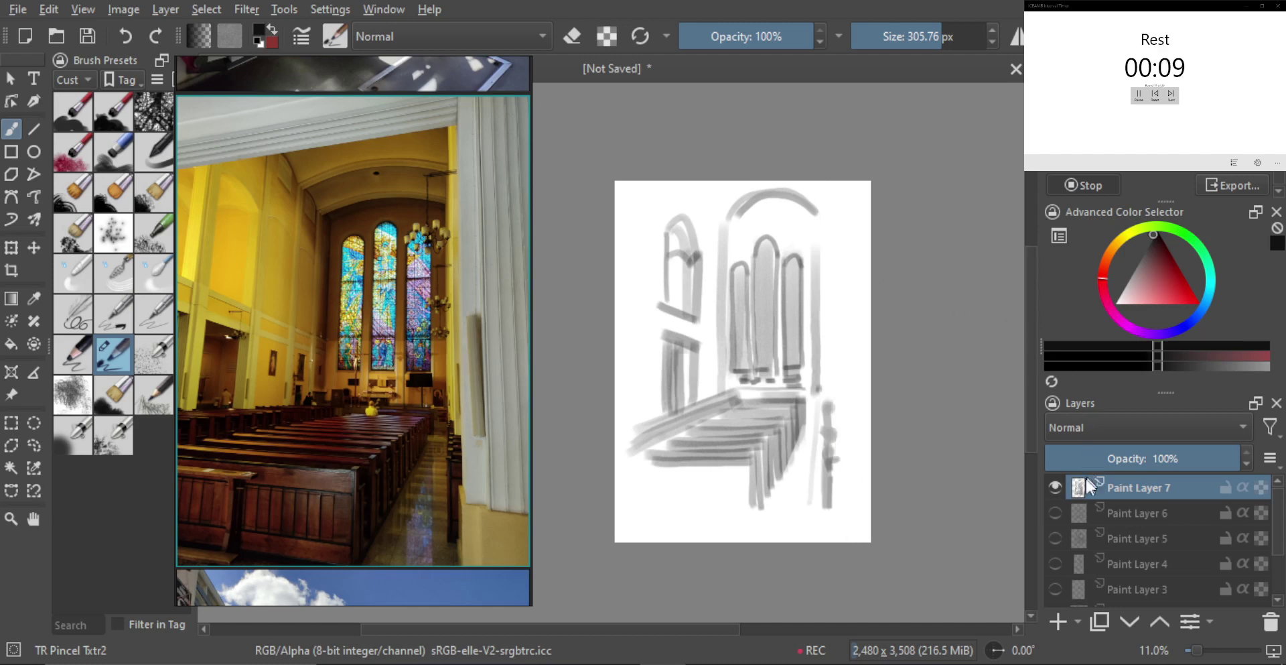
- Hide the church interior sketch layer and add another new paint layer
click(1055, 486)
key(Insert)
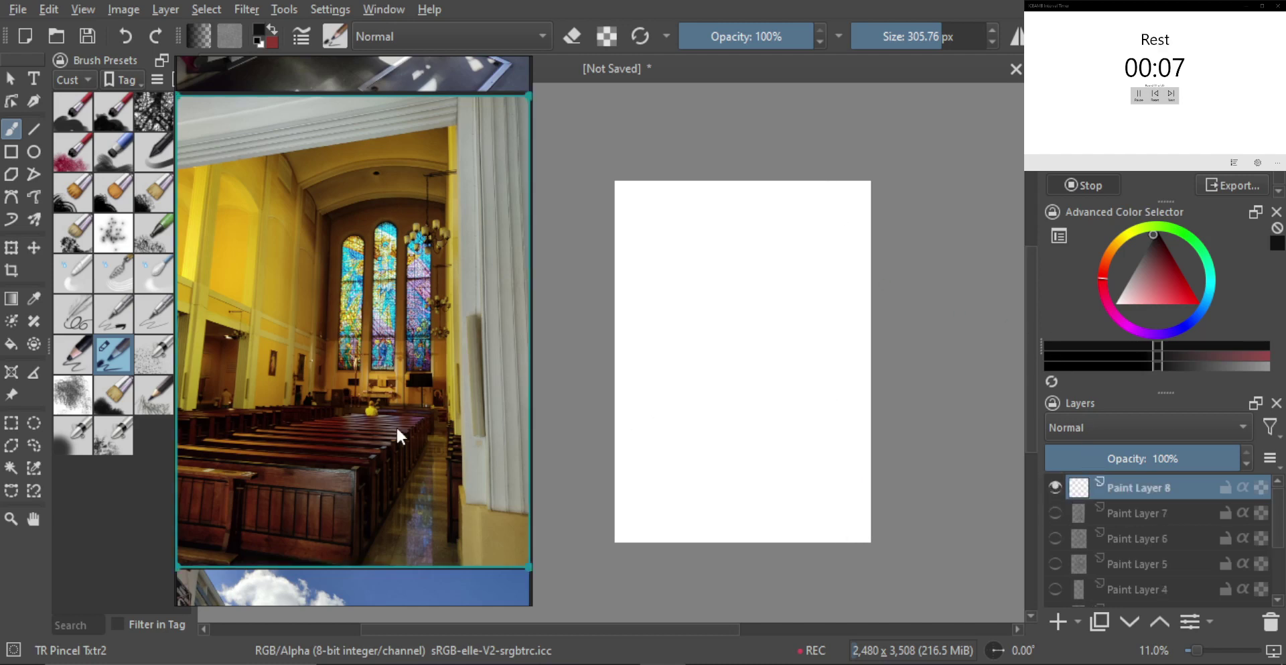
- Frame the photo of the building with the large figure mural on the reference board
scroll(423, 432, down, 2)
scroll(424, 437, down, 5)
mouse_move(434, 456)
mouse_down()
mouse_move(405, 454)
mouse_move(412, 468)
mouse_move(449, 421)
mouse_up()
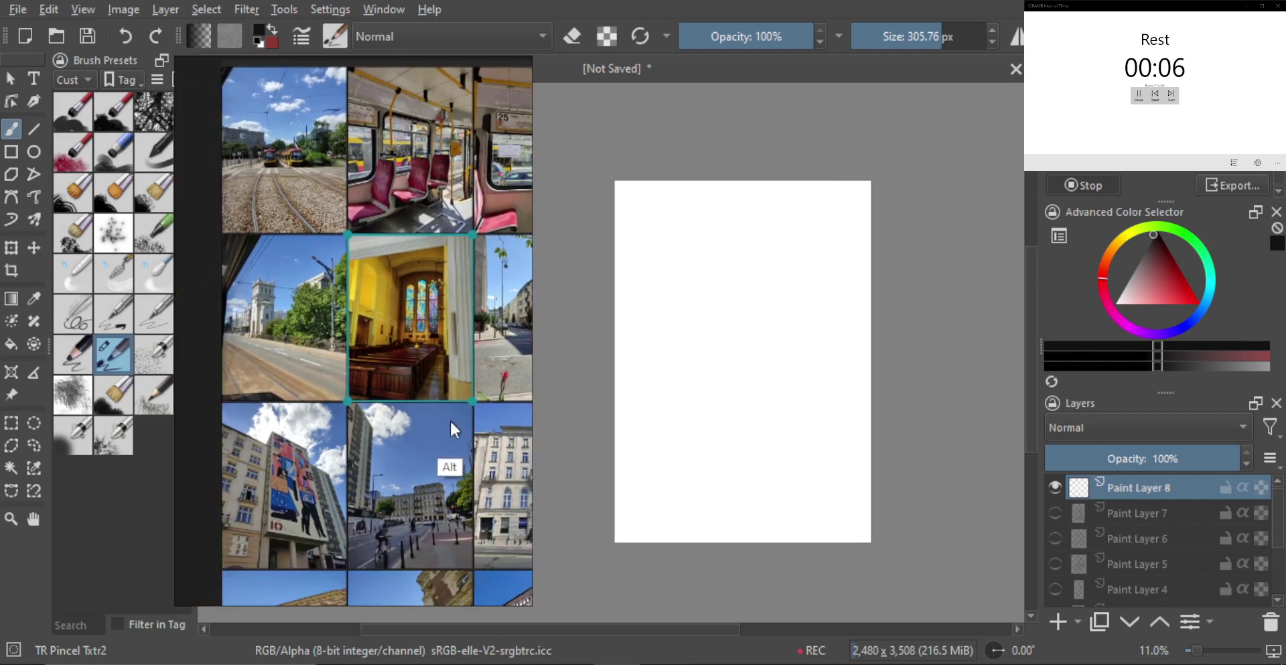
drag(353, 472, 368, 453)
scroll(367, 452, up, 4)
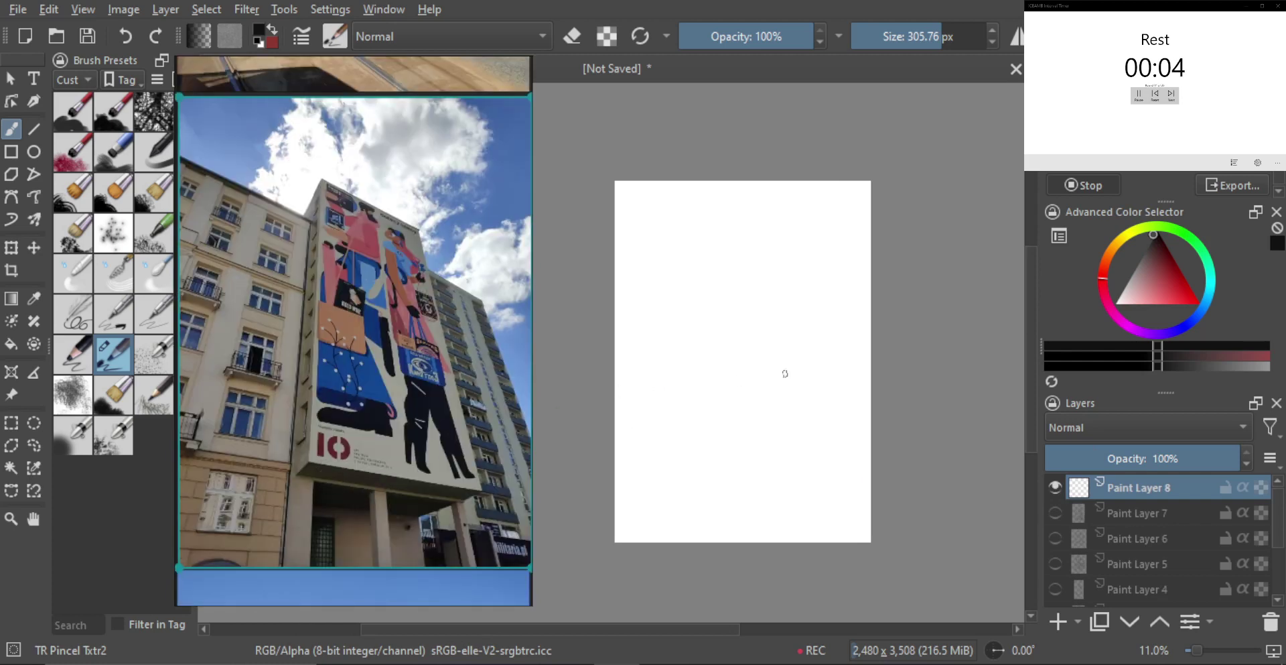
- Sketch the long sloping roofline across the upper part of the page with the brush reduced to about 156 px
drag(783, 373, 775, 386)
key(ctrl+z)
mouse_move(784, 331)
shift+mouse_down()
mouse_move(727, 341)
mouse_move(745, 351)
mouse_move(742, 304)
shift+mouse_up()
mouse_move(641, 245)
mouse_down()
mouse_move(834, 313)
mouse_move(672, 243)
mouse_move(812, 292)
mouse_move(642, 238)
mouse_up()
key(ctrl+z)
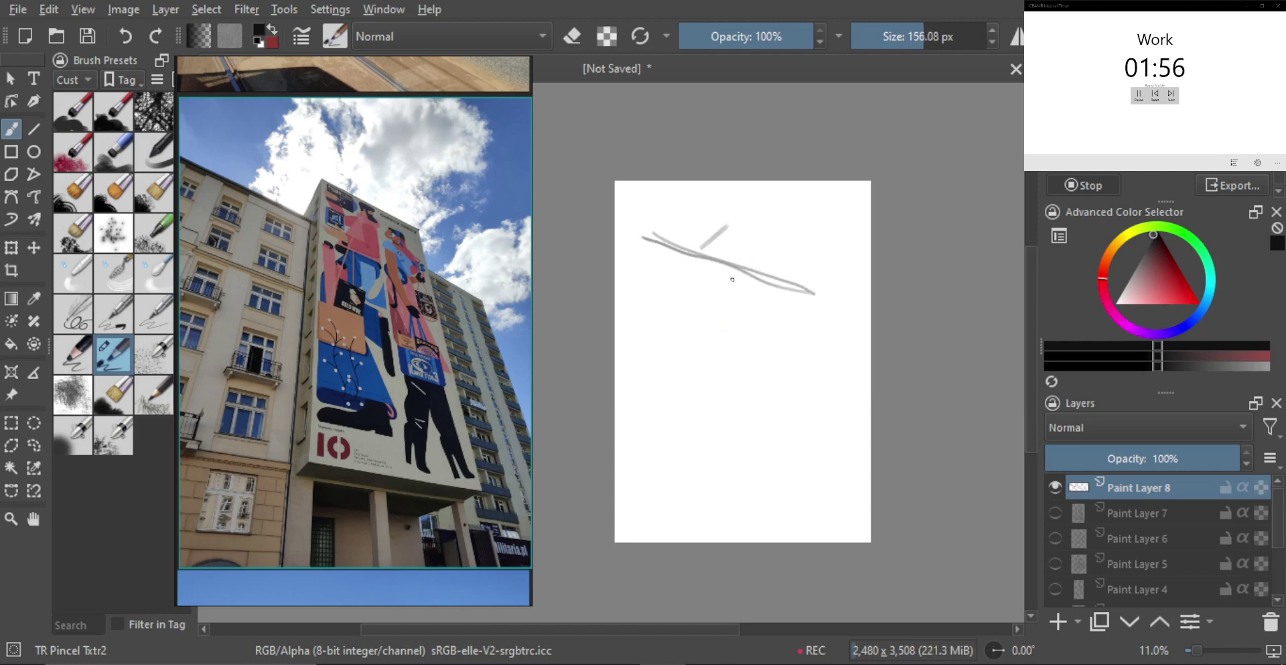
- Outline the projecting mural block over the roofline with its narrow side face, slanted far edge, underside and sloping top
mouse_move(721, 268)
mouse_down()
mouse_move(718, 467)
mouse_move(841, 496)
mouse_up()
drag(716, 476, 697, 491)
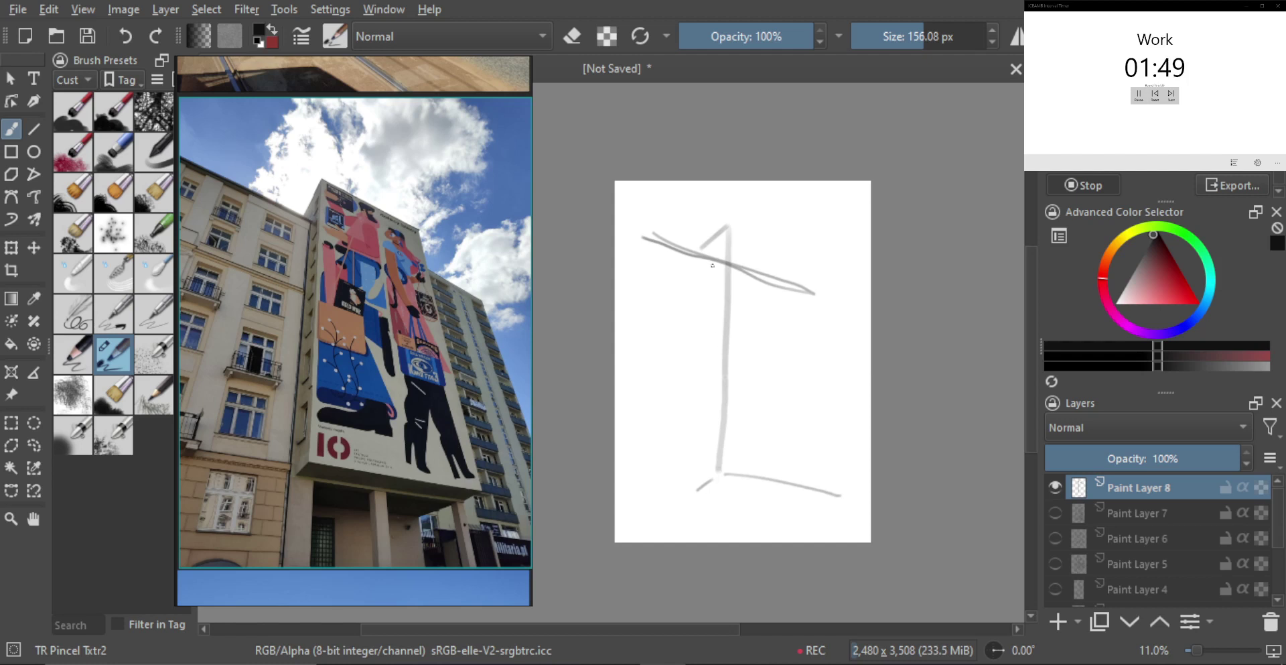
mouse_move(711, 247)
mouse_down()
mouse_move(700, 495)
mouse_move(812, 514)
mouse_up()
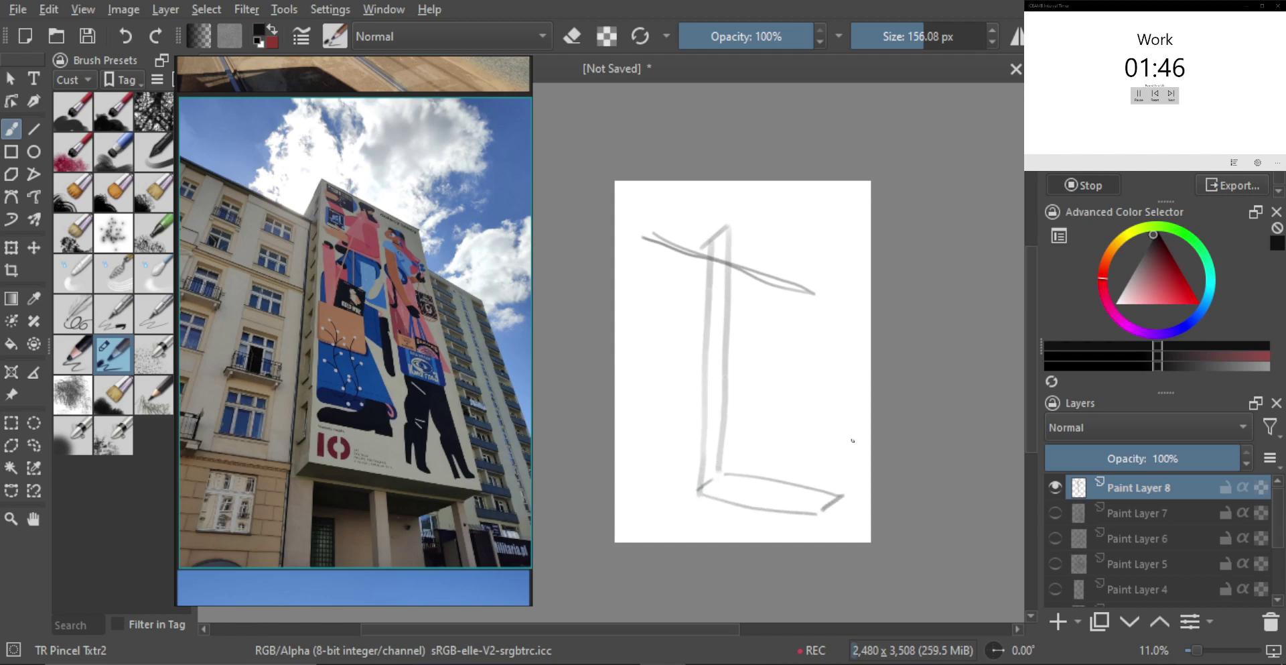
drag(800, 247, 836, 466)
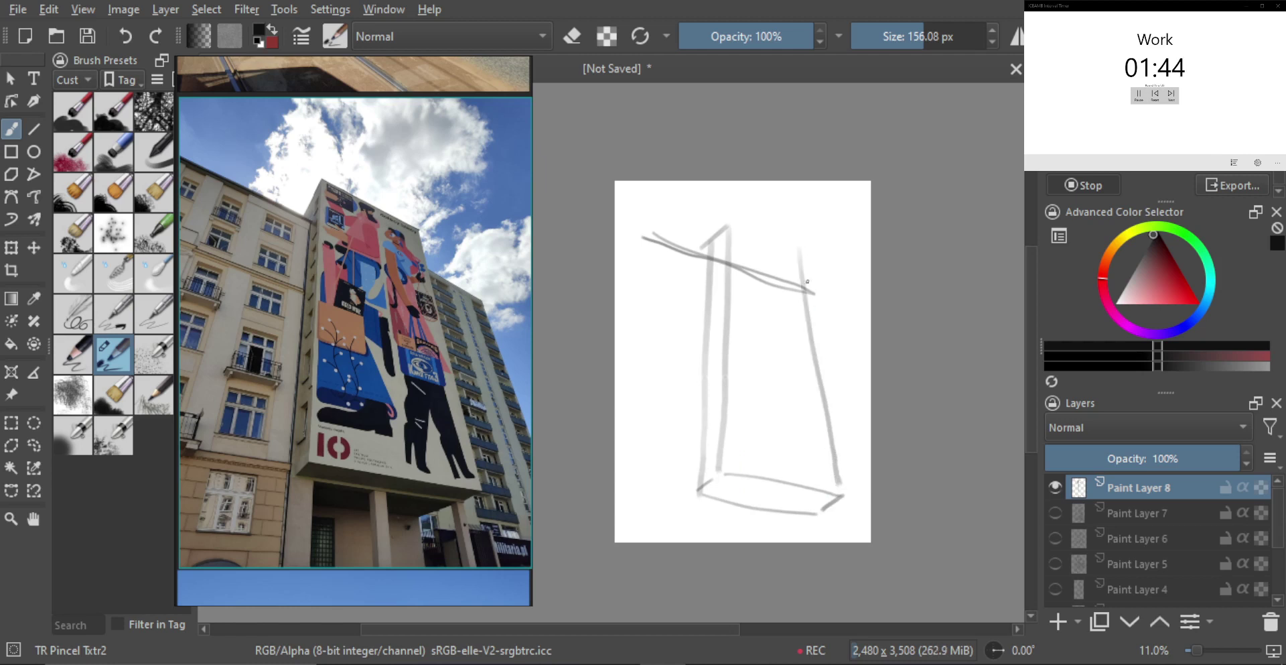
drag(735, 230, 801, 260)
- Erase the roofline where it crosses the mural block and extend it beyond the block's far edge with a brush of about 160 px
key(e)
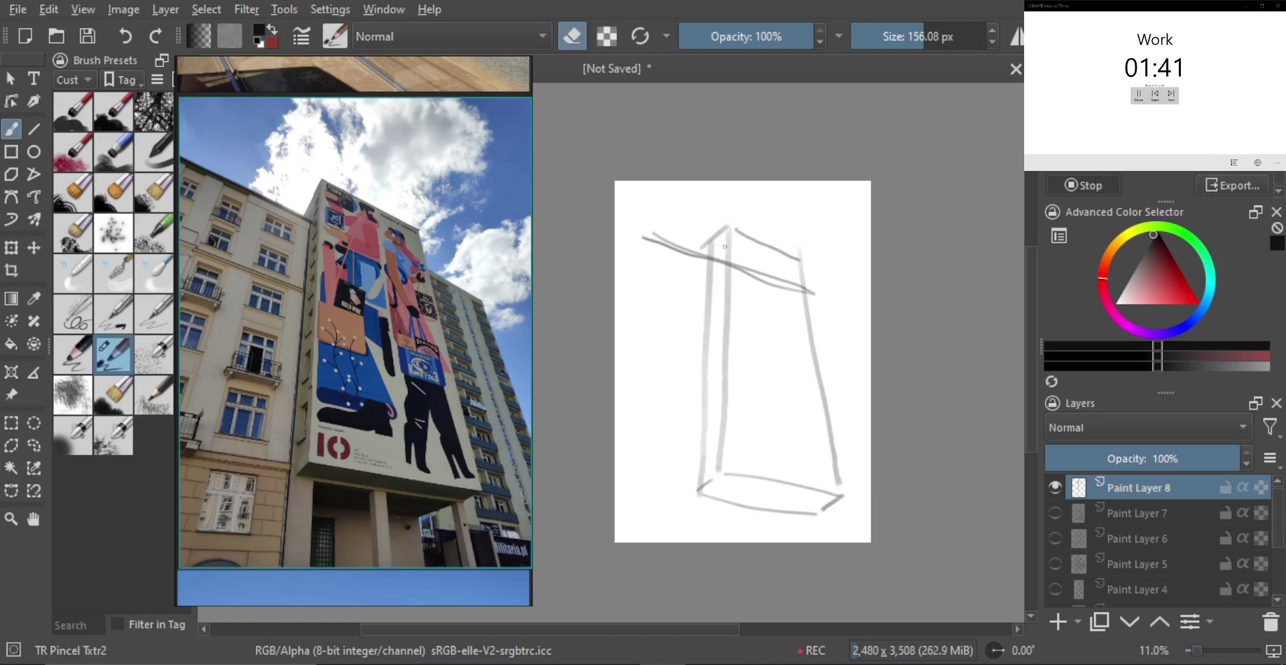
key(bracketright)
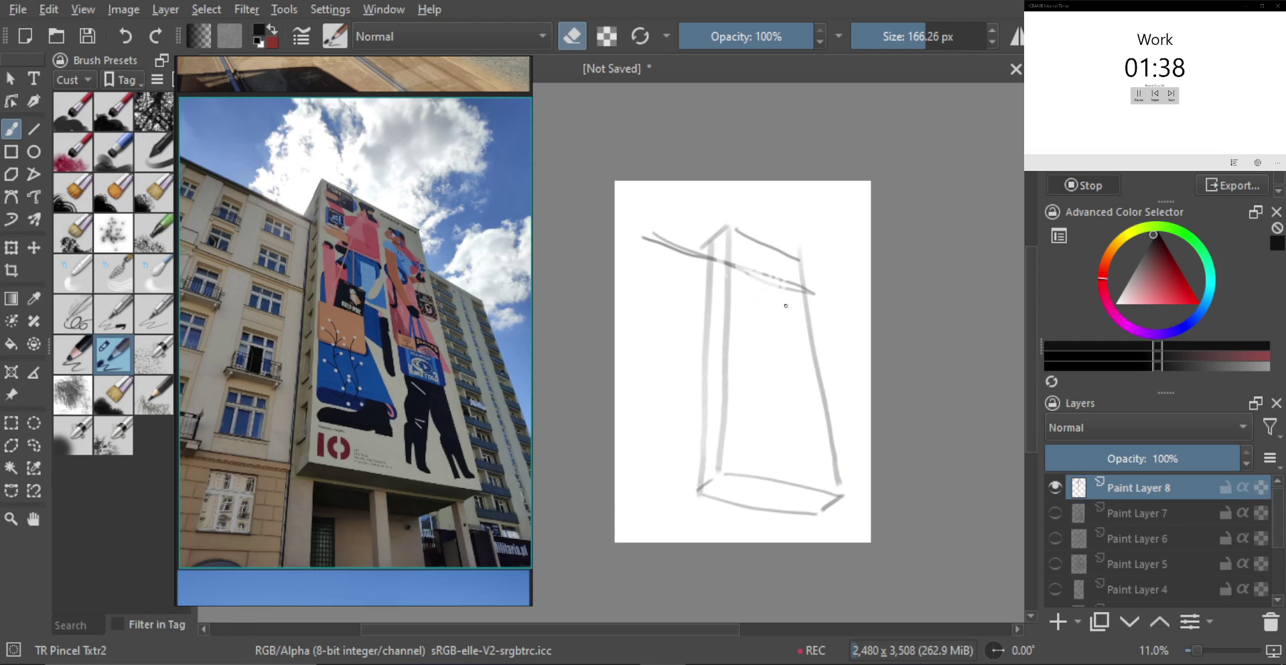
key(bracketright)
key(bracketright)
key(e)
key(bracketleft)
key(bracketleft)
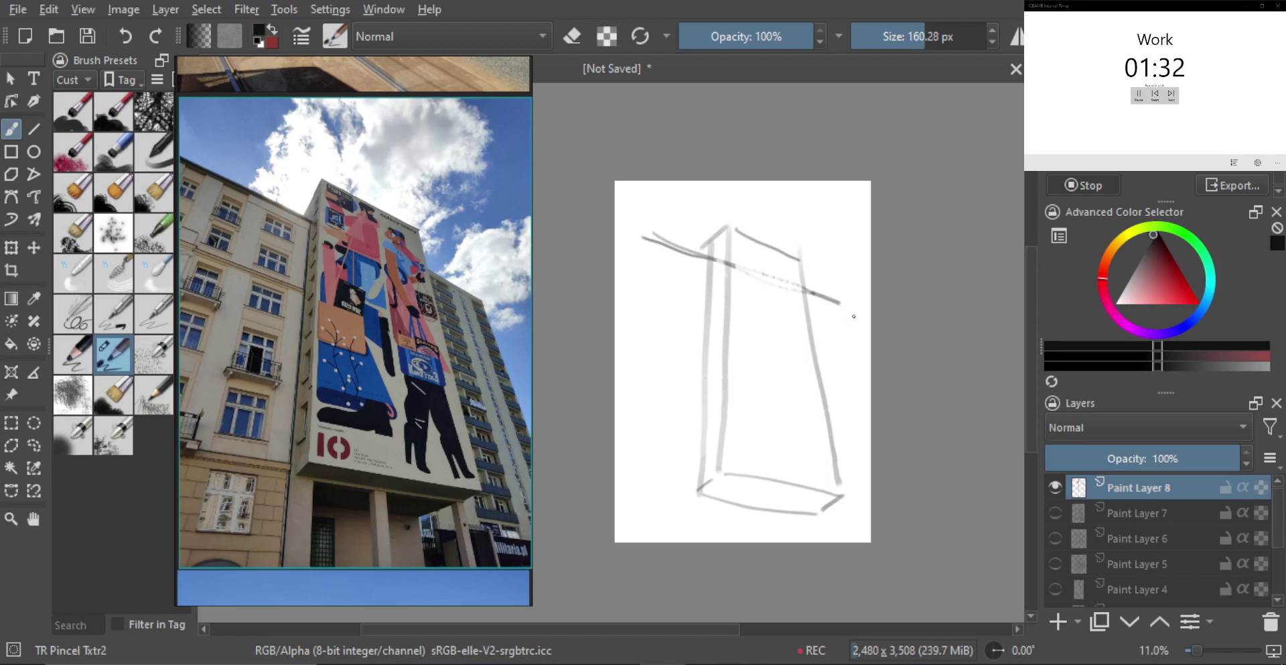
- Draw the tower's slanted outer edge and two converging vertical lines on the older facade with a brush up to about 183 px
drag(850, 305, 871, 384)
key(bracketright)
drag(675, 255, 647, 499)
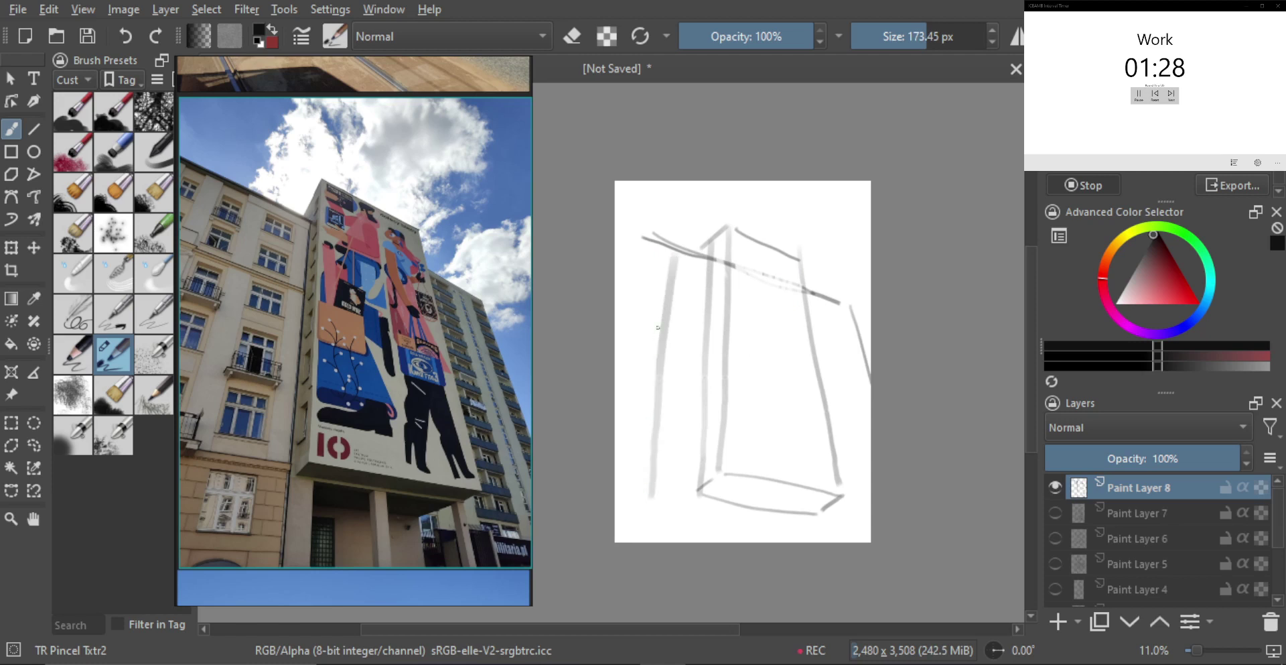
key(bracketright)
drag(642, 235, 617, 404)
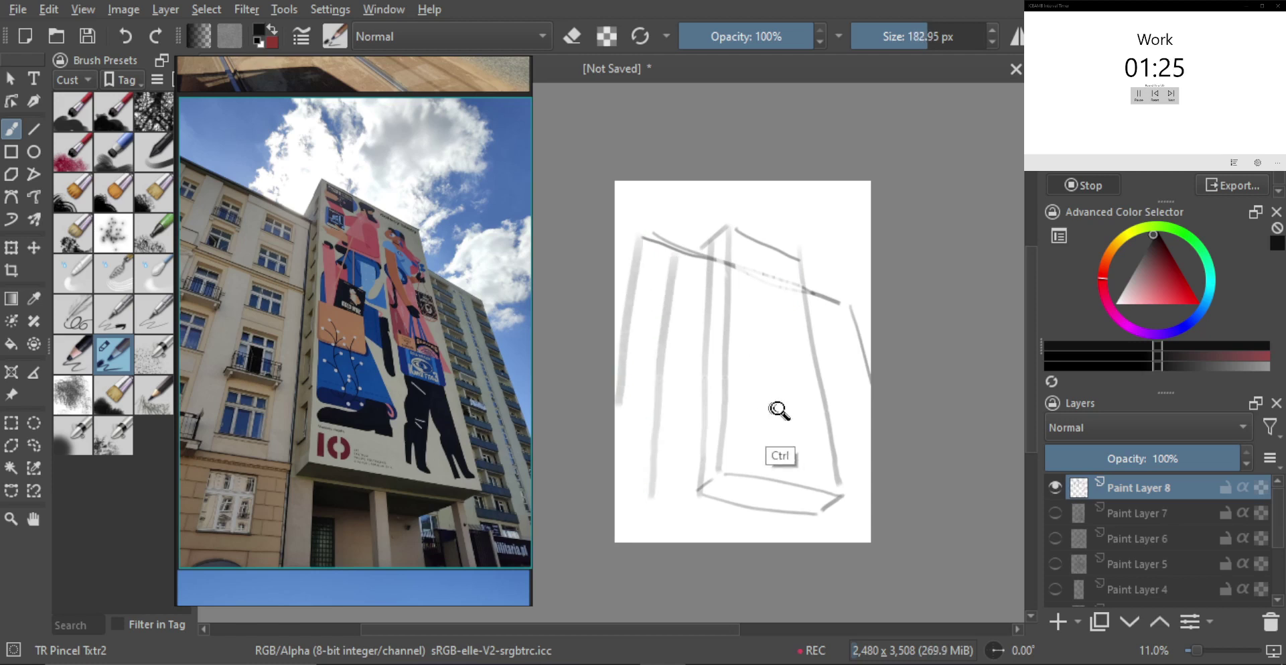
- Scale the whole building sketch down, shift it slightly lower on the page and return to the brush
key(ctrl+t)
mouse_move(878, 511)
mouse_down()
mouse_move(836, 437)
mouse_move(848, 450)
mouse_up()
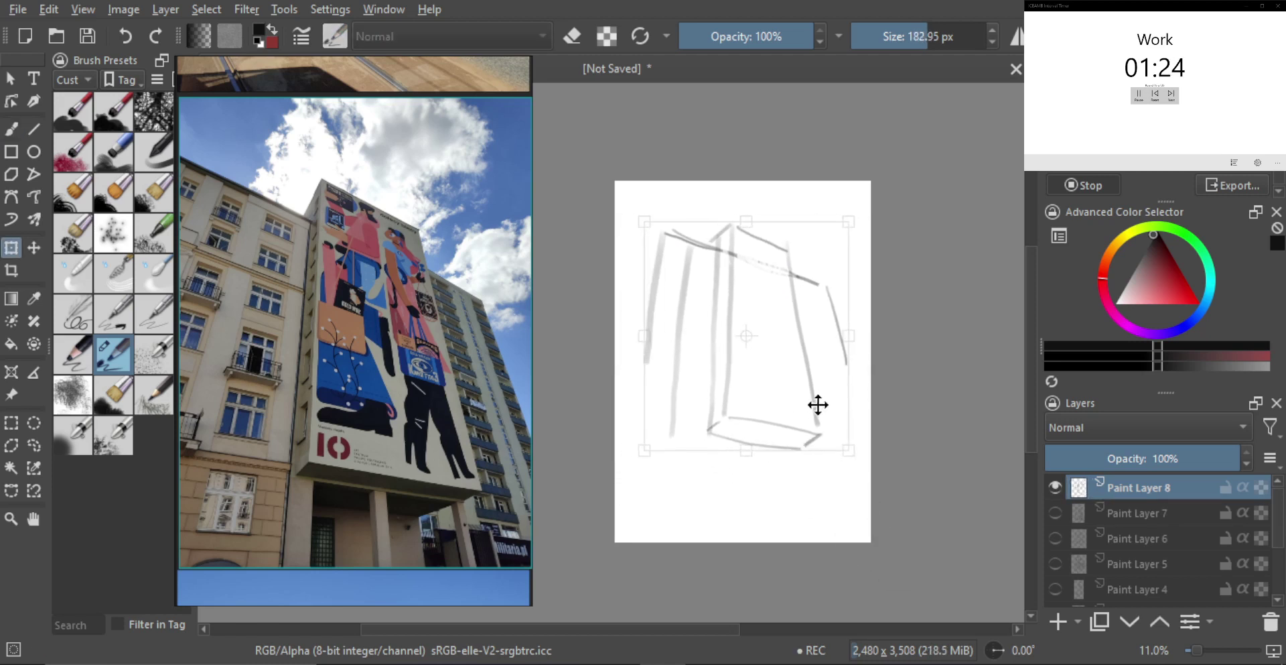
drag(818, 404, 818, 411)
key(Return)
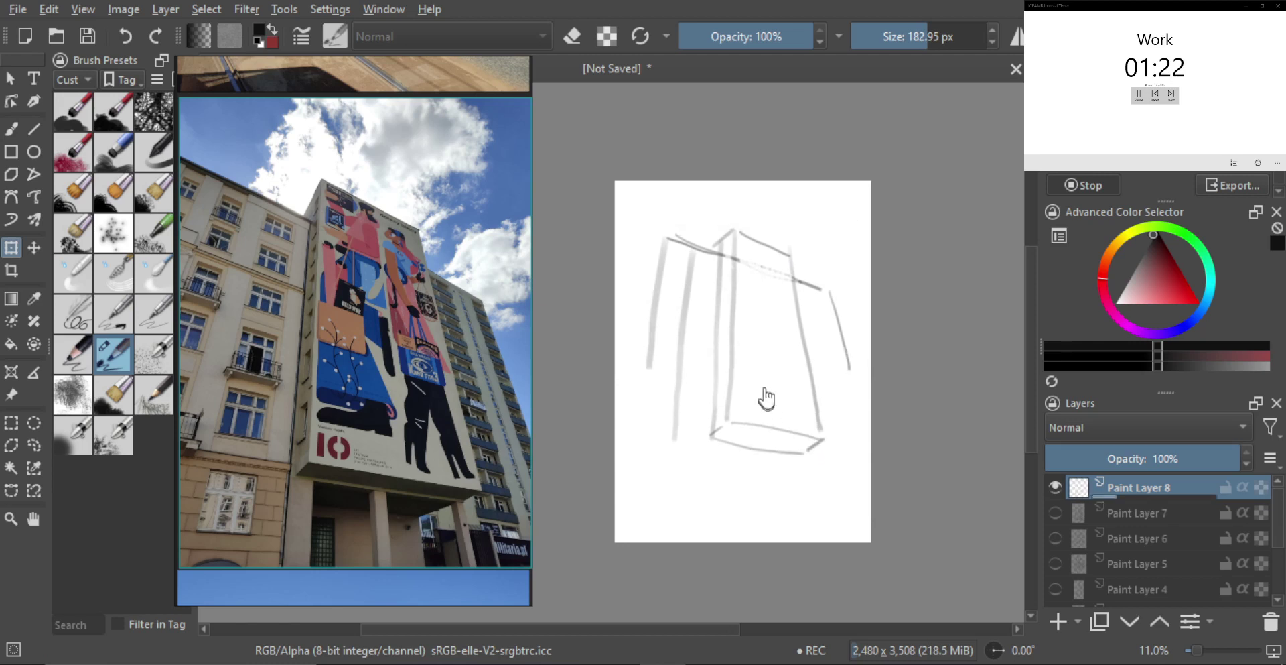
key(b)
- Paint two columns of dark window blocks on the older facade with a brush of about 274 px
mouse_move(690, 268)
shift+mouse_down()
mouse_move(707, 272)
mouse_move(687, 406)
mouse_move(726, 426)
shift+mouse_up()
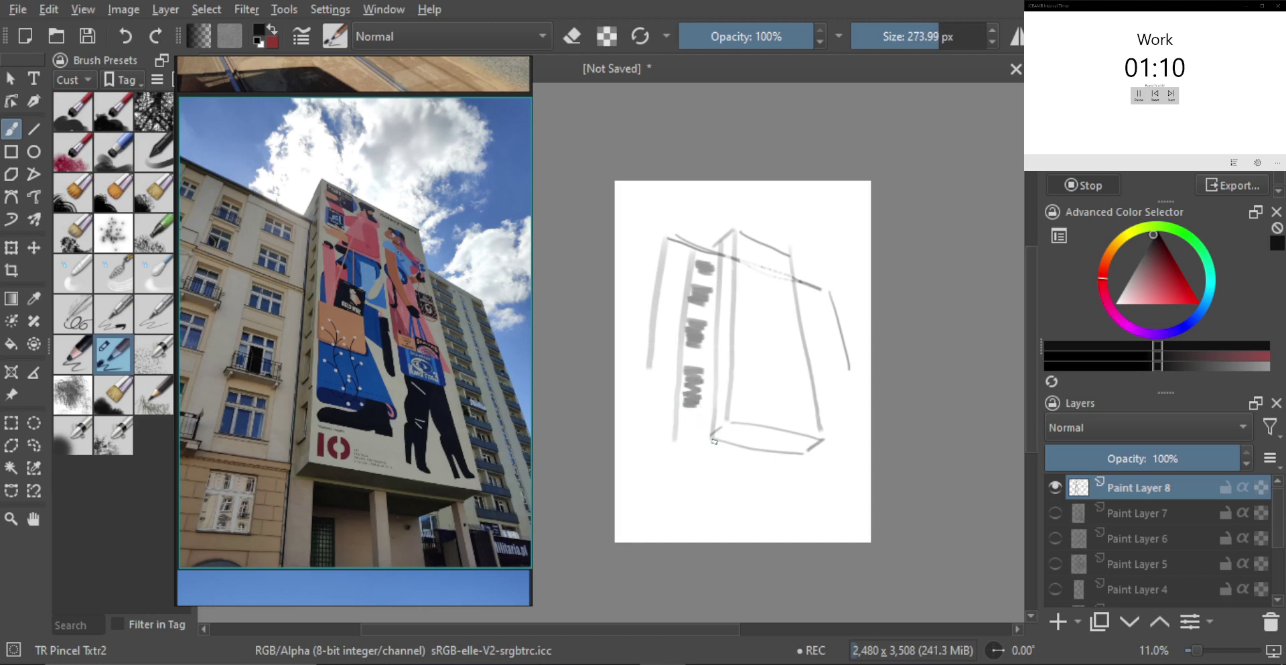
mouse_move(668, 266)
mouse_down()
mouse_move(667, 255)
mouse_move(662, 339)
mouse_up()
drag(653, 341, 656, 409)
- Break up the window column beside the mural block with the eraser and rework it with a brush of about 300 px
key(bracketright)
key(e)
drag(700, 273, 692, 403)
key(e)
mouse_move(697, 267)
mouse_down()
mouse_move(711, 274)
mouse_move(697, 421)
mouse_up()
key(ctrl+z)
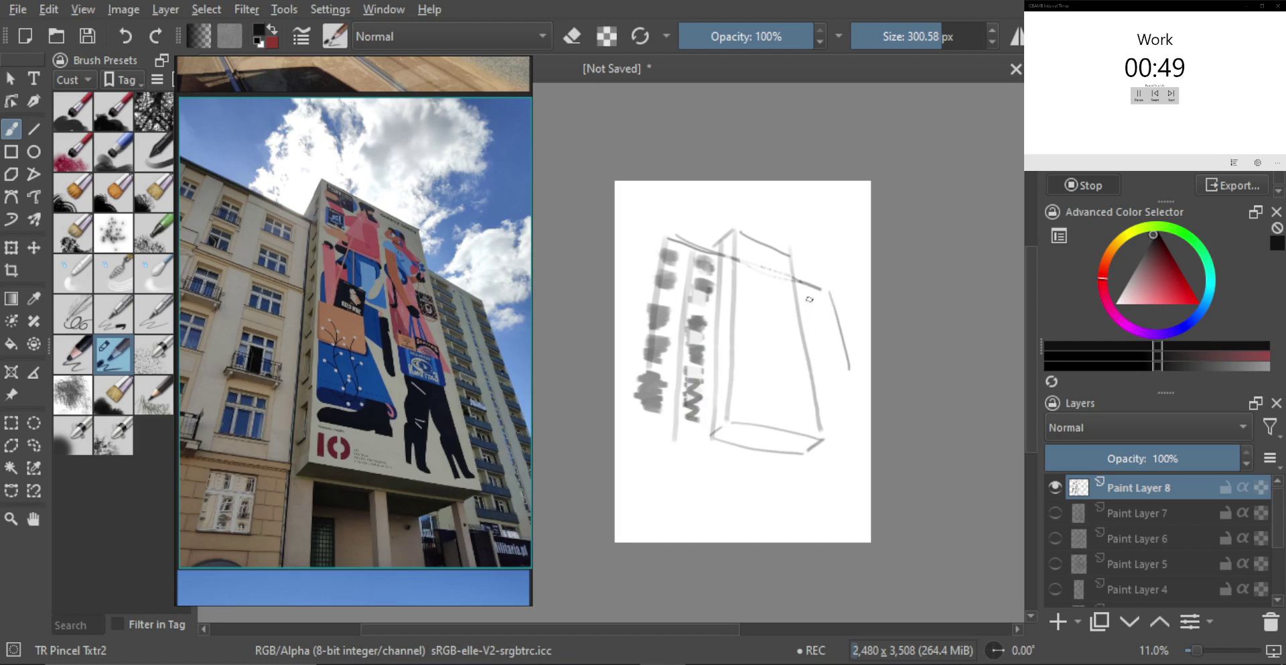
- Paint a descending column of short balcony stripes along the mural block's far edge with a brush of about 300 px
mouse_move(799, 293)
mouse_down()
mouse_move(818, 300)
mouse_move(833, 362)
mouse_up()
key(ctrl+z)
mouse_move(814, 369)
mouse_down()
mouse_move(835, 374)
mouse_move(846, 436)
mouse_up()
key(bracketleft)
key(bracketleft)
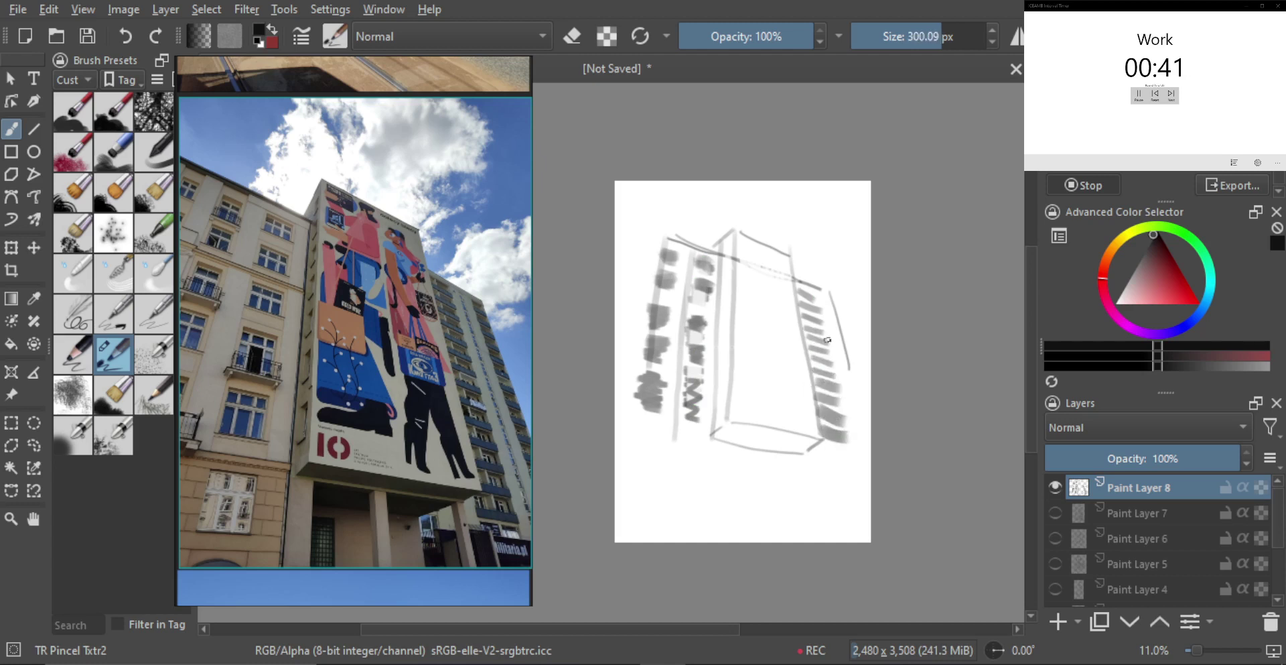
- Add a second descending column of short stripes along the tower's outer edge, reaching the page border
drag(831, 301, 862, 398)
drag(850, 400, 870, 419)
drag(857, 419, 871, 438)
- Draw the supporting pillars beneath the mural block down to the page bottom with a brush of about 261 to 269 px
mouse_move(845, 364)
shift+mouse_down()
mouse_move(746, 459)
mouse_move(759, 463)
mouse_move(721, 536)
shift+mouse_up()
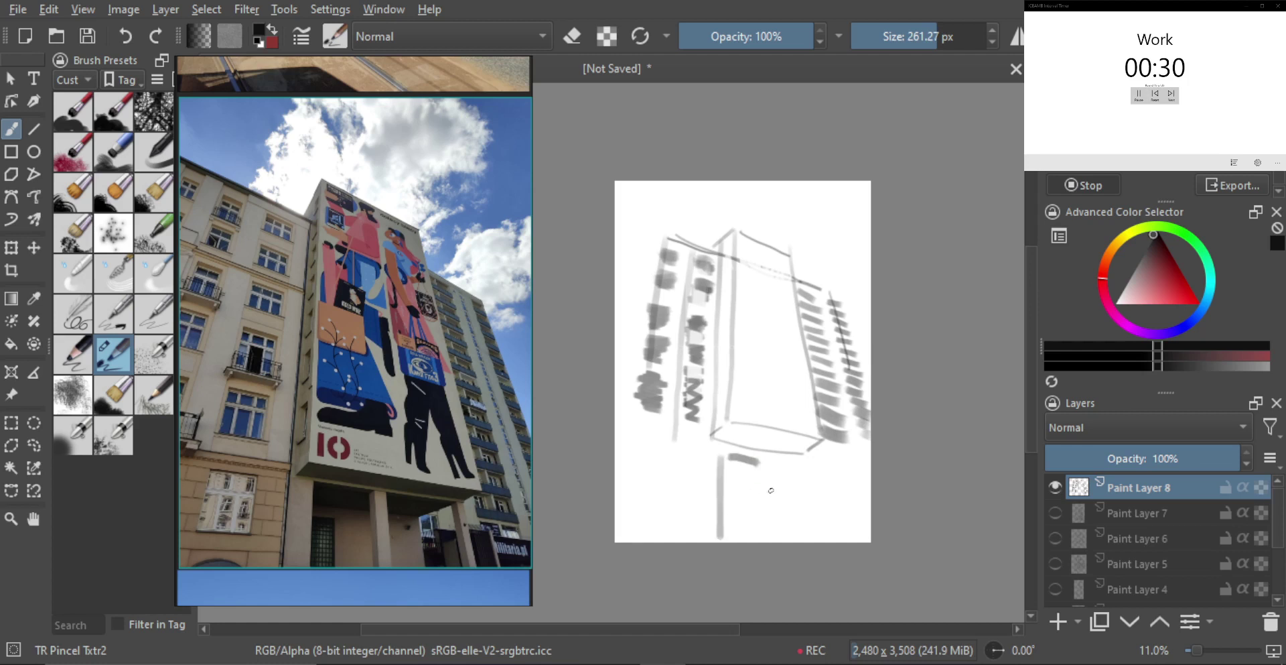
drag(769, 464, 777, 536)
drag(763, 464, 767, 536)
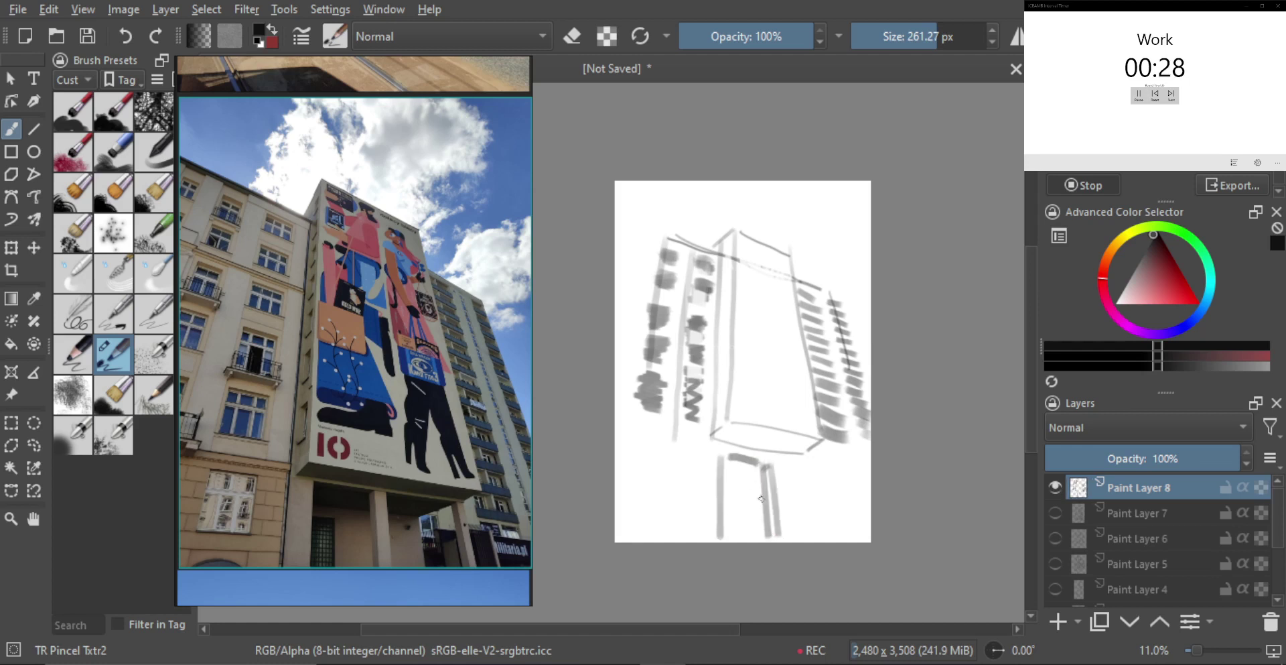
mouse_move(724, 457)
mouse_down()
mouse_move(811, 472)
mouse_move(791, 534)
mouse_up()
drag(817, 472, 836, 536)
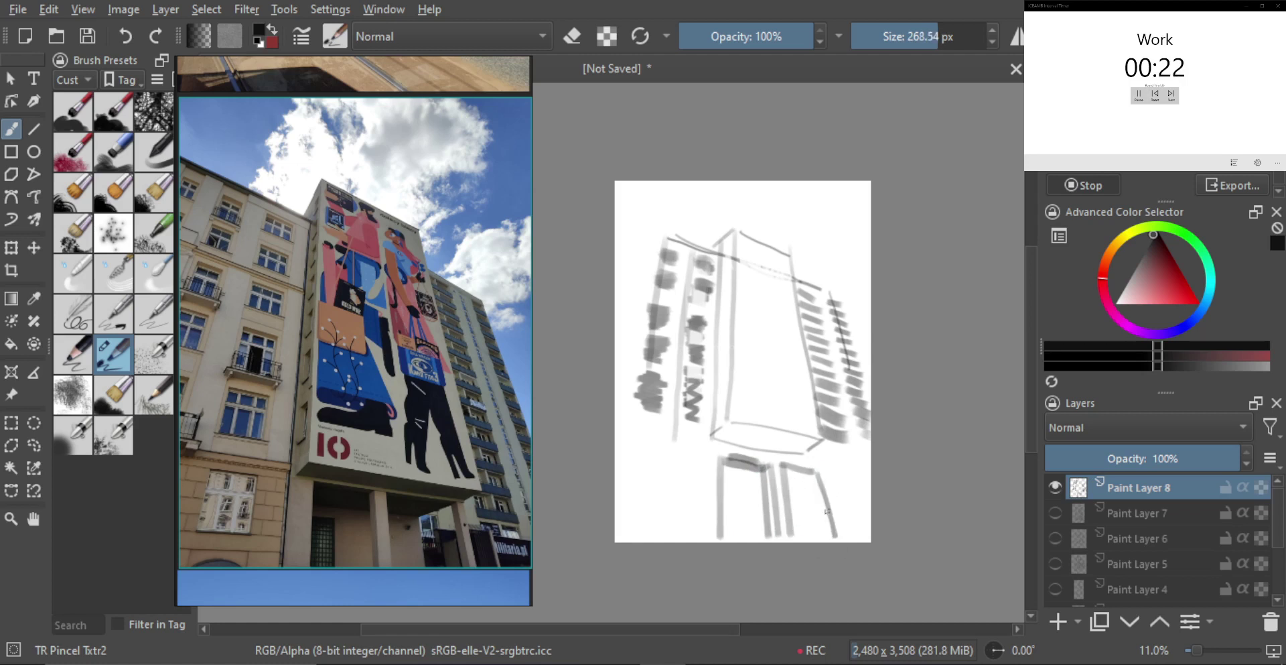
- Shade the recesses between the pillars and thicken the outermost slanted pillar with a brush of about 273 px
mouse_move(816, 473)
mouse_down()
mouse_move(743, 485)
mouse_move(756, 487)
mouse_move(742, 459)
mouse_move(767, 491)
mouse_move(809, 486)
mouse_move(824, 503)
mouse_move(809, 539)
mouse_up()
key(ctrl+z)
mouse_move(800, 494)
mouse_down()
mouse_move(808, 537)
mouse_move(822, 507)
mouse_up()
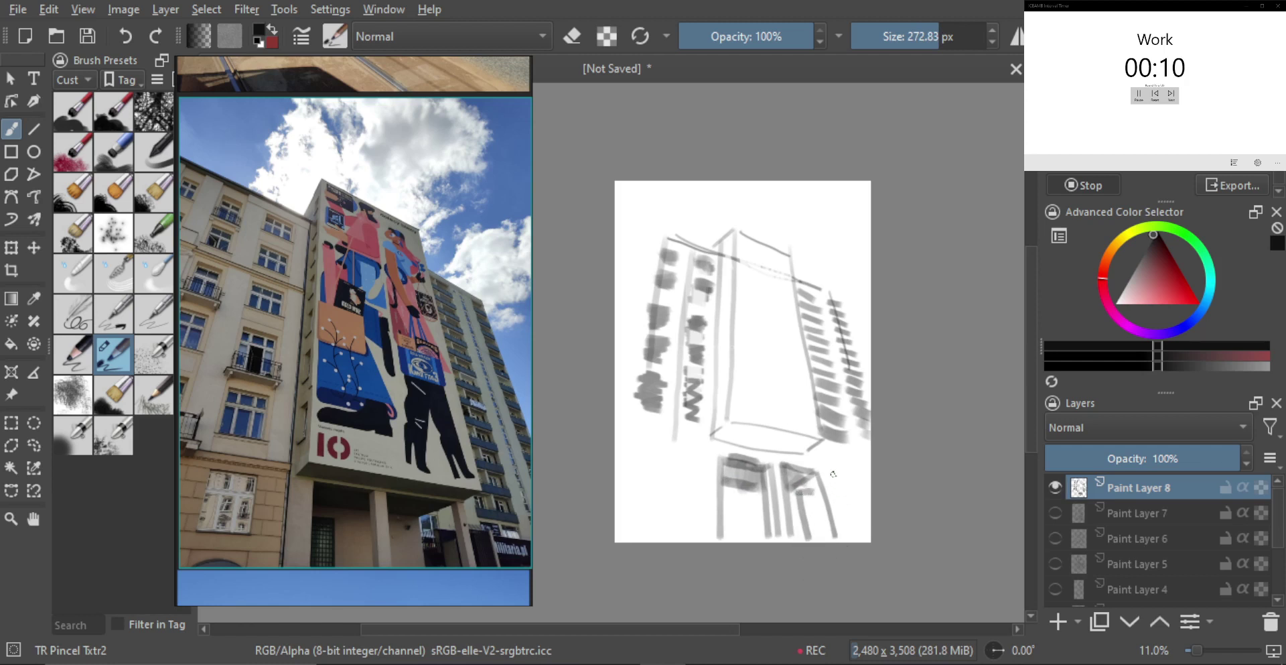
drag(824, 470, 842, 543)
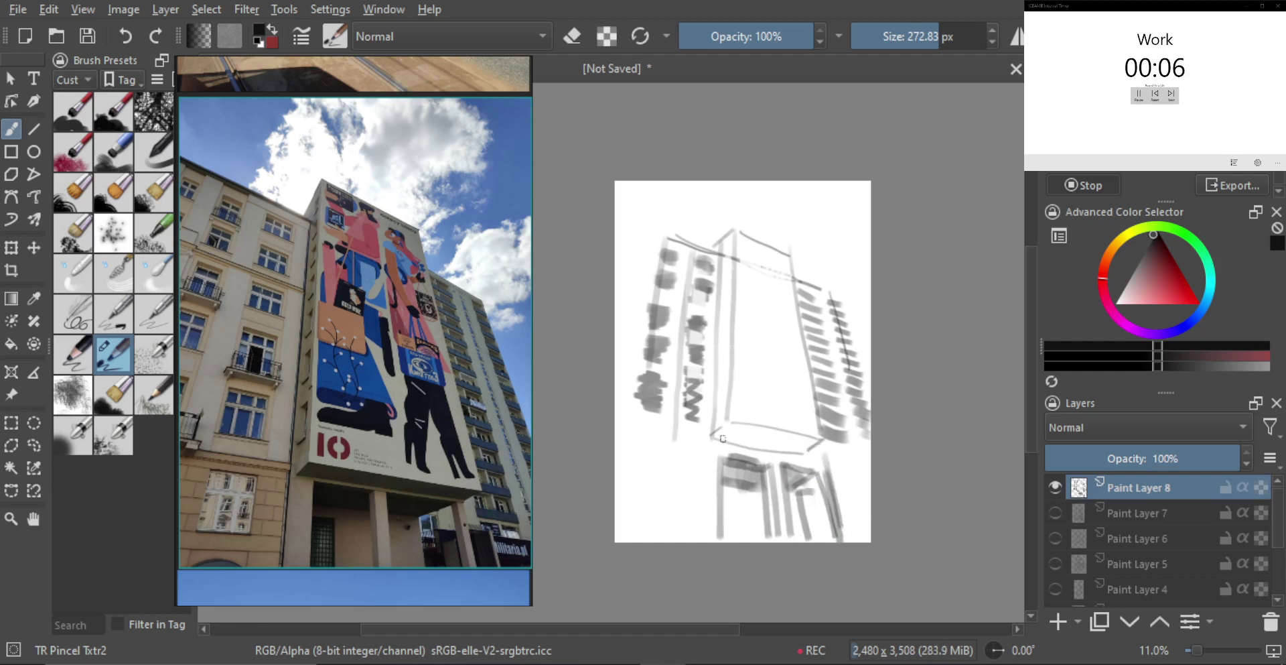
- Fill the underside of the mural block with dark lengthwise strokes
drag(723, 438, 811, 454)
mouse_move(733, 422)
mouse_down()
mouse_move(835, 444)
mouse_move(773, 435)
mouse_move(796, 439)
mouse_move(781, 427)
mouse_move(731, 433)
mouse_move(824, 443)
mouse_up()
key(bracketleft)
key(bracketleft)
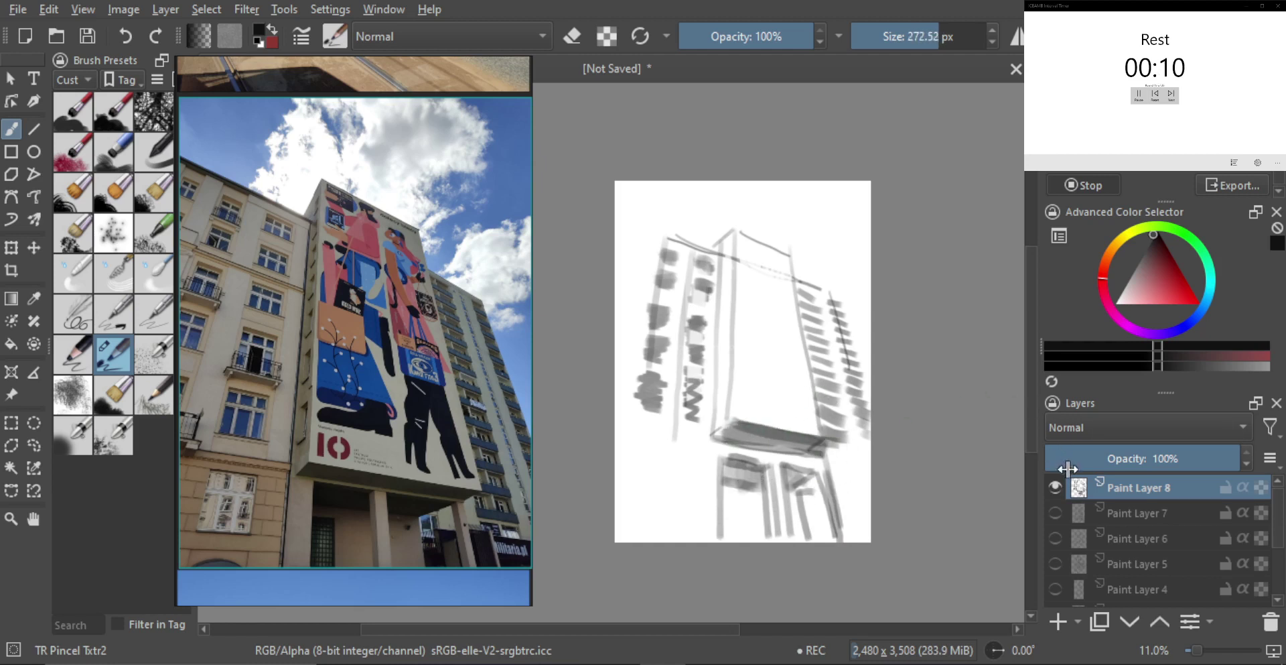
- Hide the mural building sketch layer and add another new paint layer
click(1055, 487)
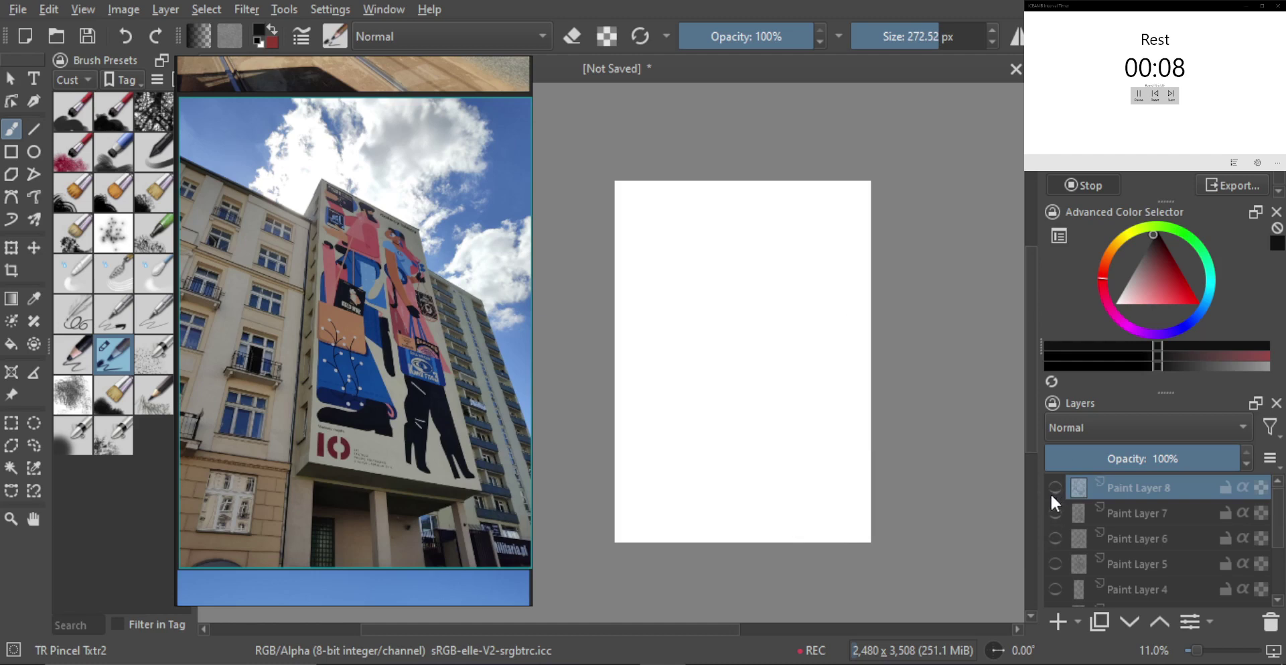
key(Insert)
- Frame the photo of the brick and yellow corner building seen from below on the reference board
scroll(447, 428, down, 5)
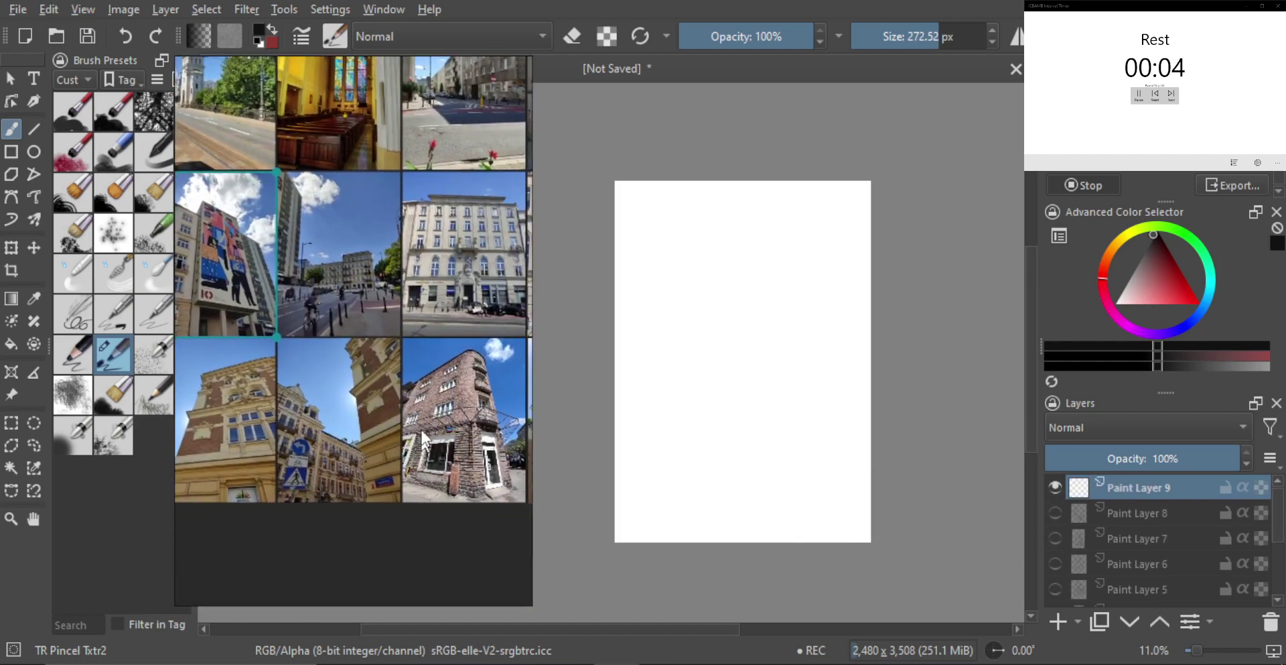
click(264, 437)
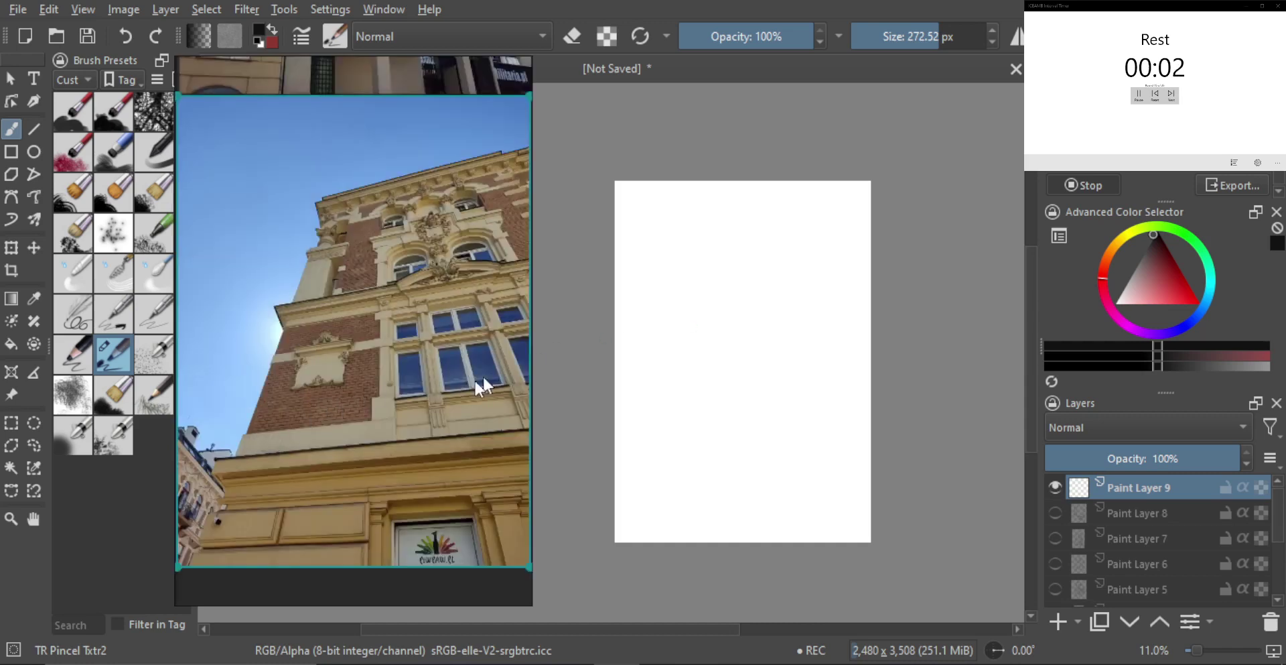
click(761, 346)
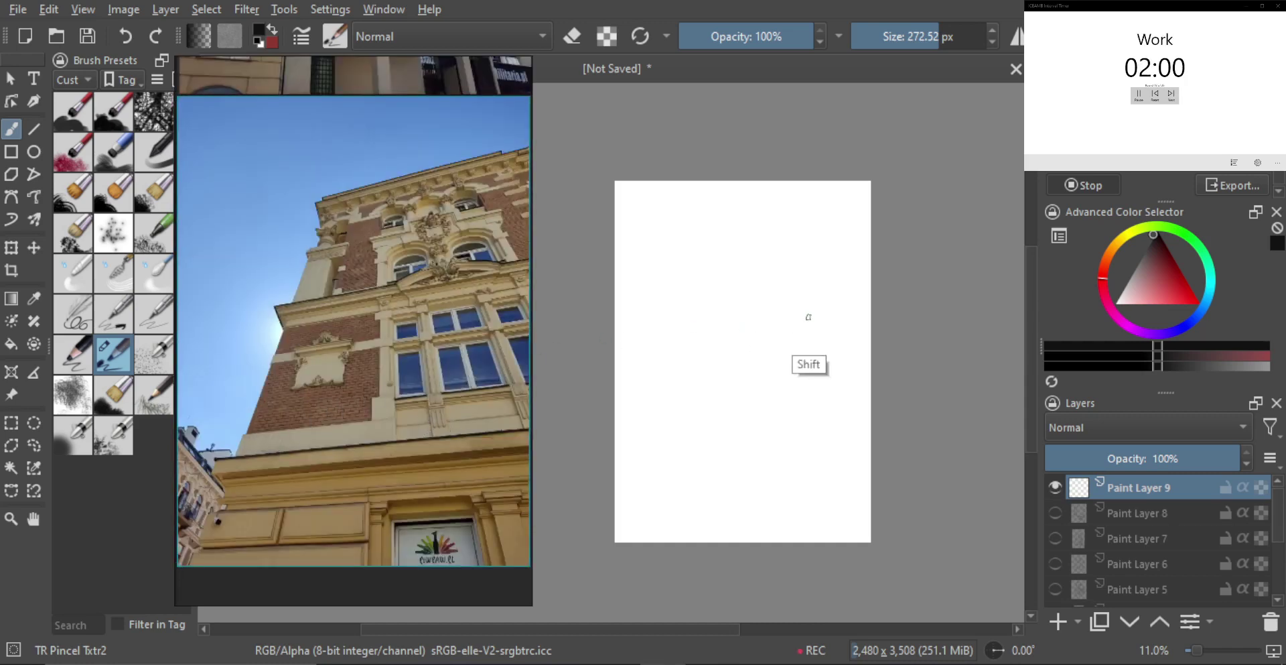
- Draw a straight vertical boundary, the sloping roof edge and the slanted building corner with a brush of about 119 px
mouse_move(819, 282)
shift+mouse_down()
mouse_move(753, 276)
mouse_move(780, 296)
shift+mouse_up()
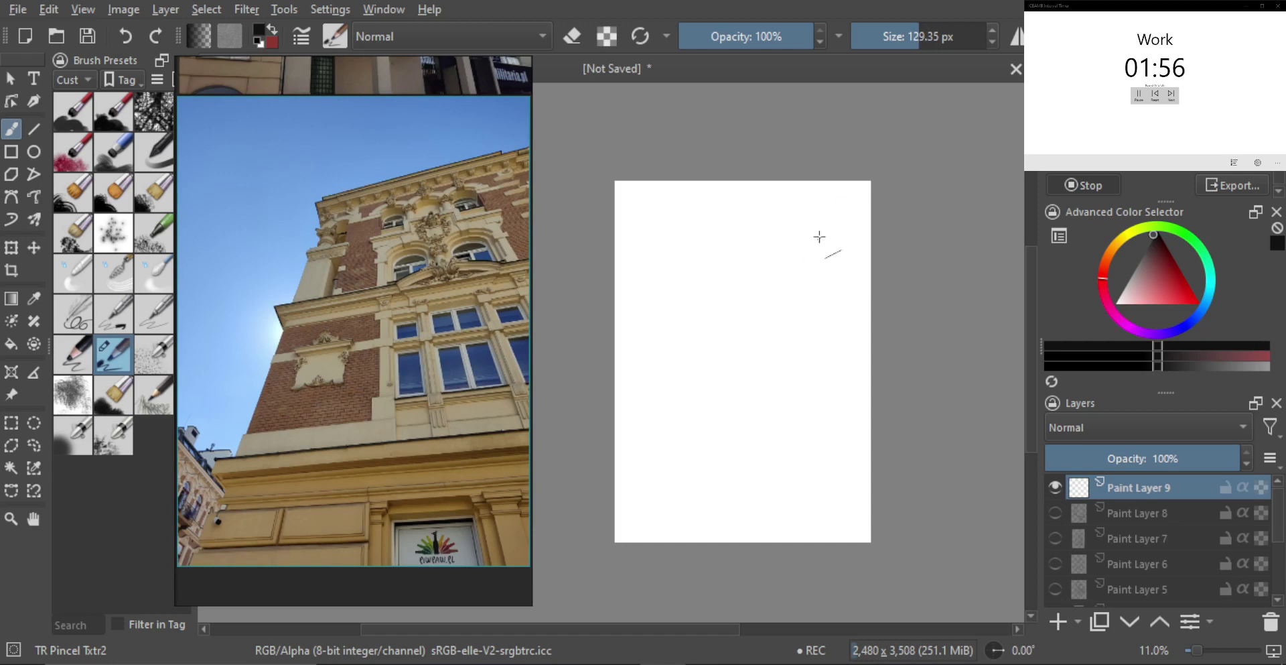
mouse_move(836, 203)
mouse_down()
mouse_move(847, 494)
mouse_move(818, 287)
mouse_up()
drag(836, 205, 730, 275)
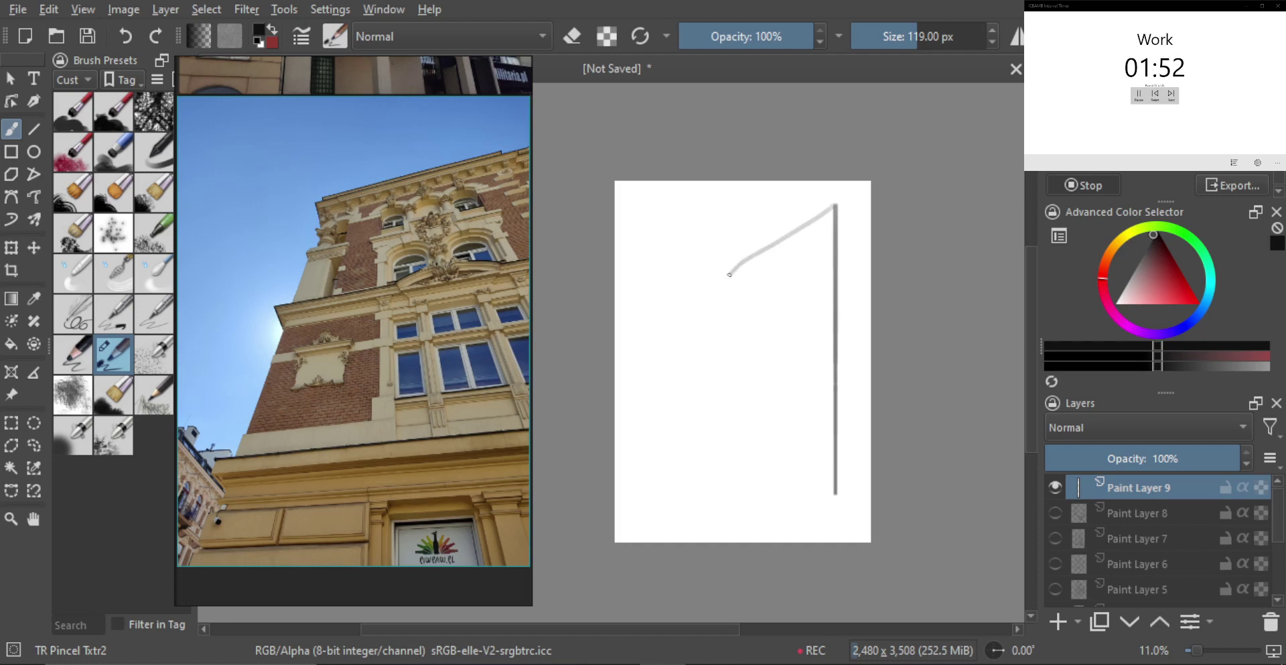
key(ctrl+z)
mouse_move(824, 211)
mouse_down()
mouse_move(749, 246)
mouse_move(795, 226)
mouse_move(771, 238)
mouse_move(654, 505)
mouse_move(716, 258)
mouse_up()
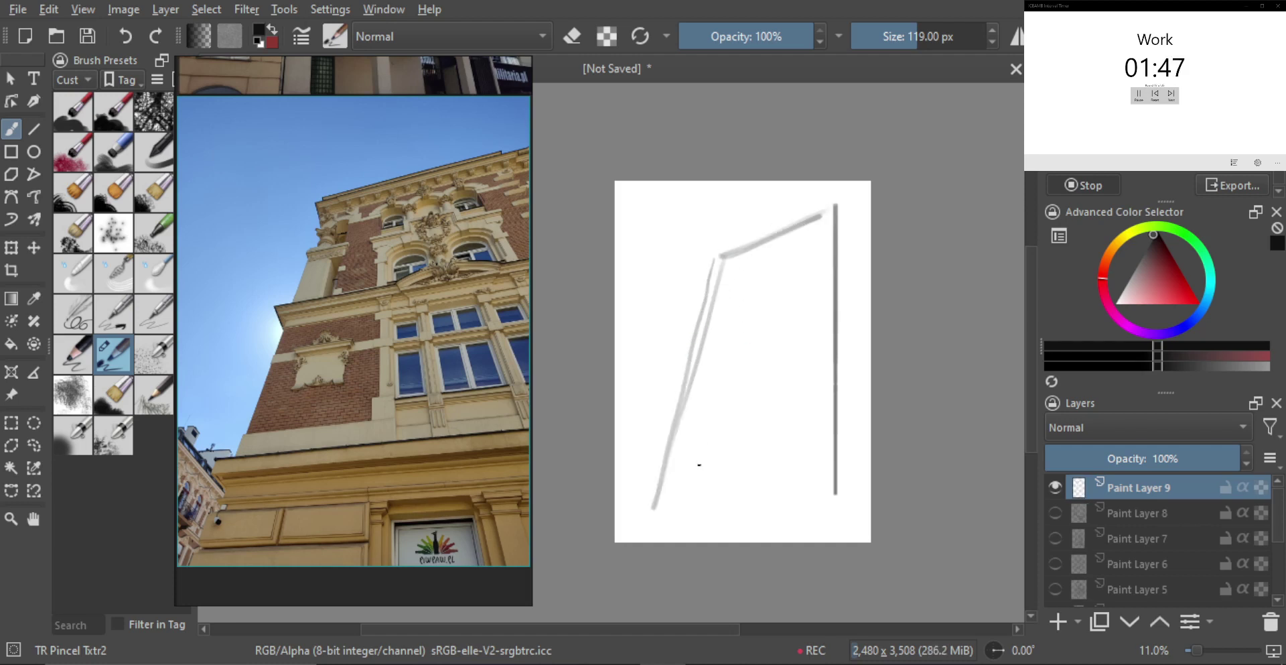
- Thicken the roof cornice with parallel strokes and add short molding marks at the upper corner with a brush of about 138 px
drag(752, 312, 756, 312)
drag(738, 242, 824, 205)
key(ctrl+z)
drag(645, 247, 828, 205)
key(ctrl+z)
drag(700, 259, 829, 200)
mouse_move(742, 273)
shift+mouse_down()
mouse_move(755, 273)
mouse_move(709, 291)
mouse_move(732, 287)
shift+mouse_up()
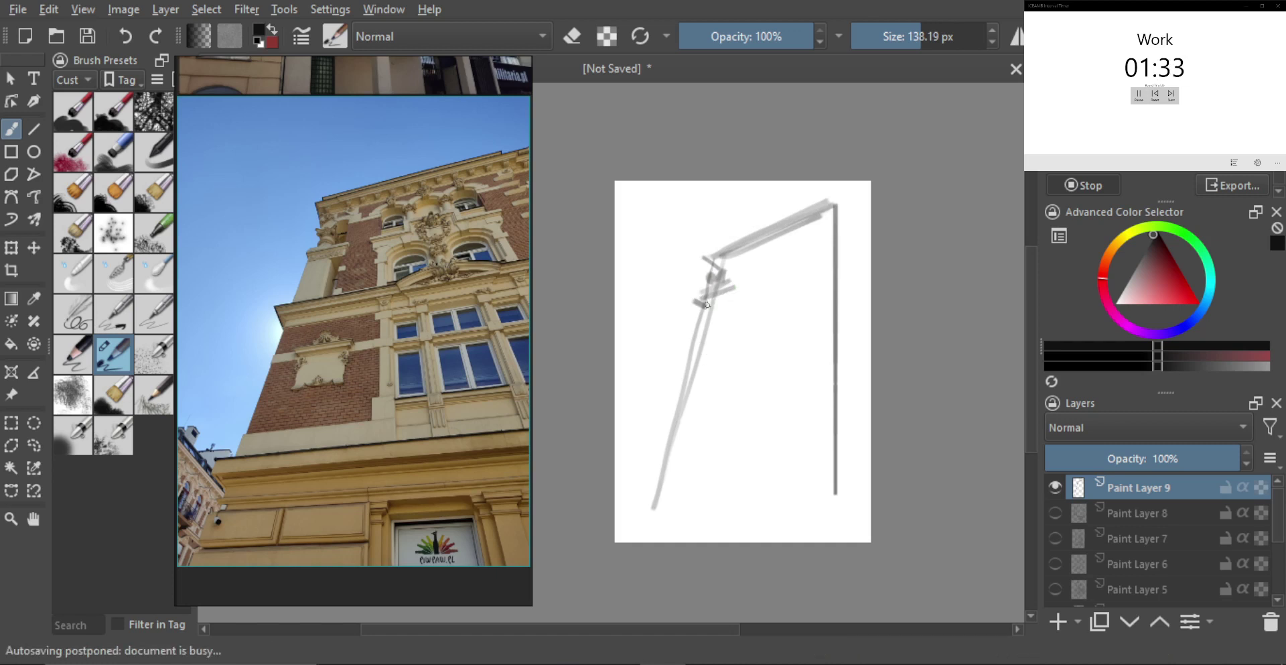
- Draw the mid-height cornice from the building corner to the vertical boundary, including its arched pediment, with a brush of about 160 px
mouse_move(699, 307)
mouse_down()
mouse_move(684, 382)
mouse_move(756, 342)
mouse_up()
key(ctrl+z)
drag(667, 375, 748, 347)
mouse_move(671, 376)
mouse_down()
mouse_move(772, 342)
mouse_move(754, 343)
mouse_move(789, 318)
mouse_move(764, 344)
mouse_move(790, 322)
mouse_move(770, 343)
mouse_move(828, 324)
mouse_move(790, 323)
mouse_move(826, 329)
mouse_move(774, 329)
mouse_move(754, 345)
mouse_up()
key(bracketright)
key(bracketright)
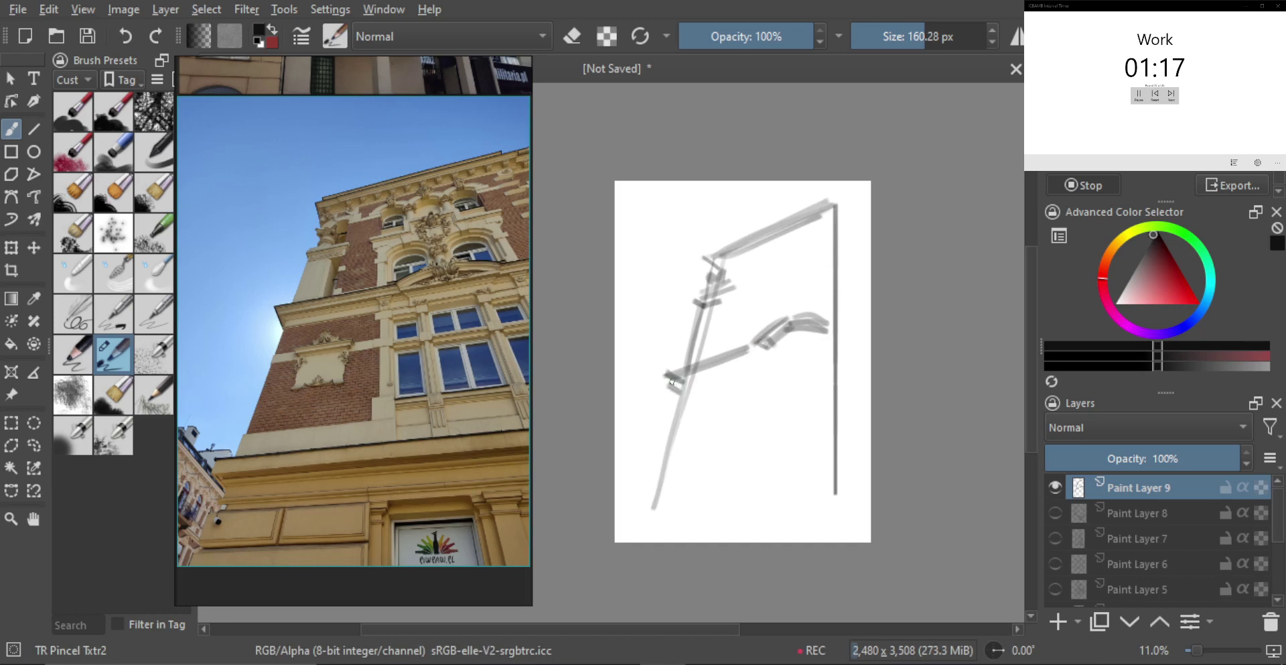
drag(679, 383, 831, 327)
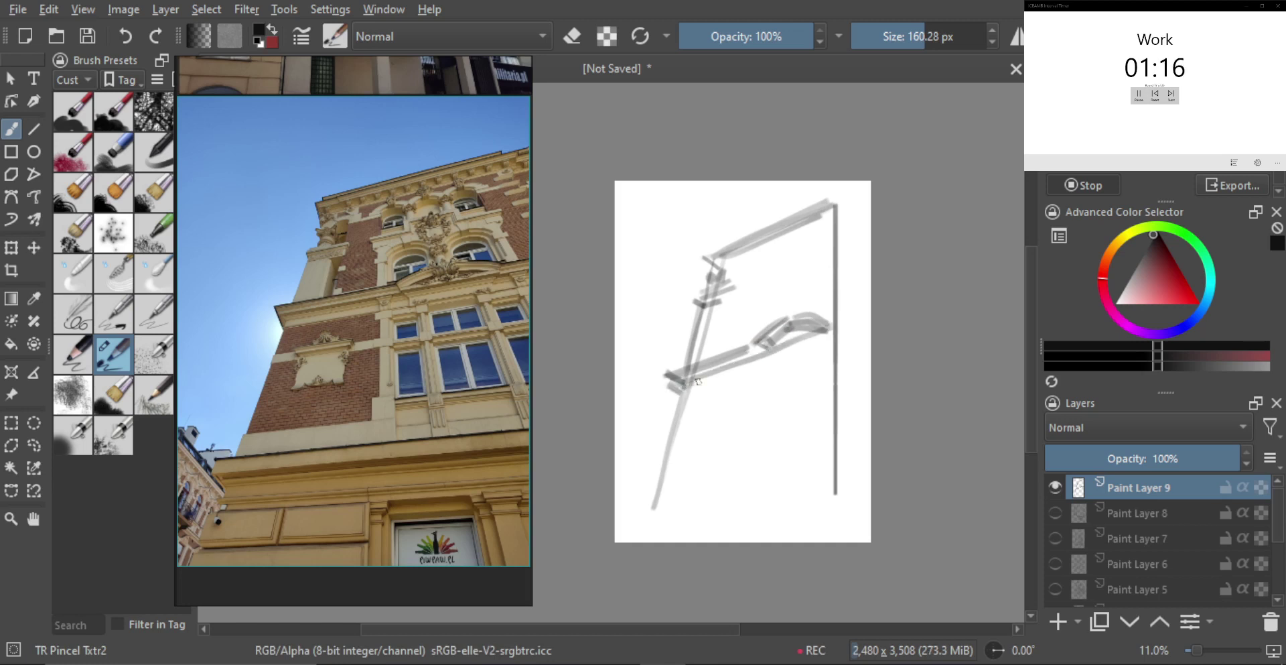
drag(699, 382, 833, 332)
- Sketch the lower corner moldings and the boxy wall ornament beneath the cornice with a brush of about 180 px
shift+drag(745, 415, 749, 415)
mouse_move(677, 391)
mouse_down()
mouse_move(666, 456)
mouse_move(670, 434)
mouse_move(692, 423)
mouse_move(668, 444)
mouse_move(702, 430)
mouse_move(694, 419)
mouse_move(738, 411)
mouse_move(691, 419)
mouse_move(723, 410)
mouse_up()
key(e)
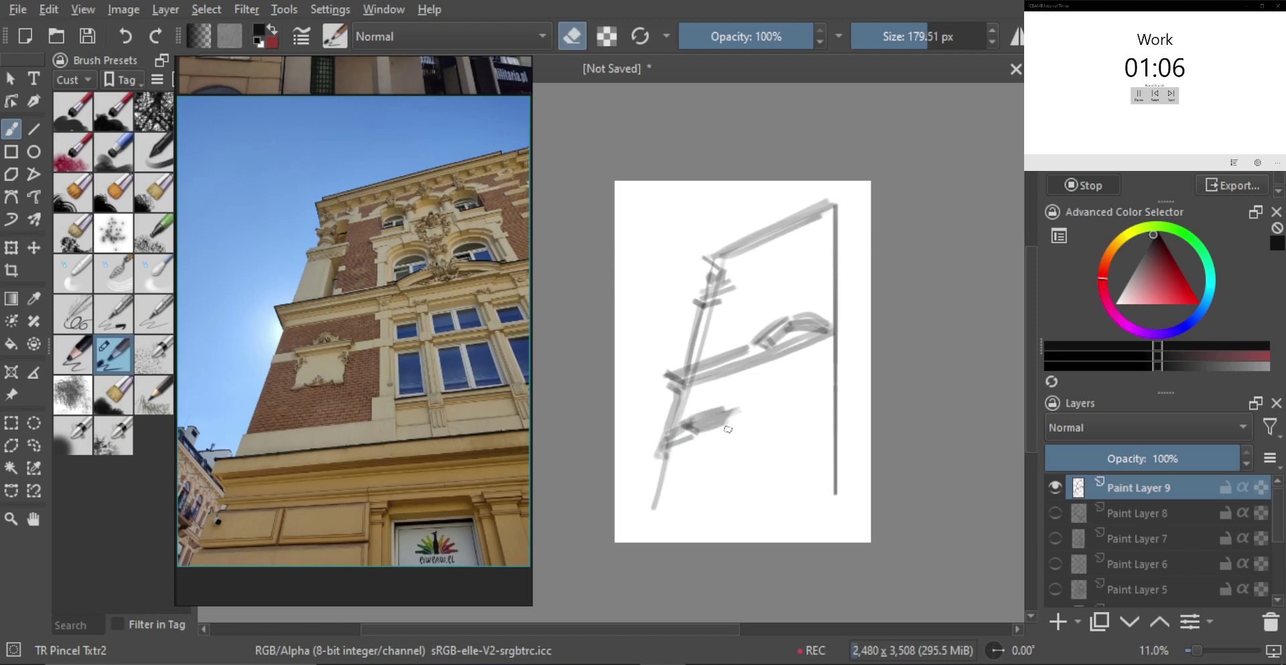
key(e)
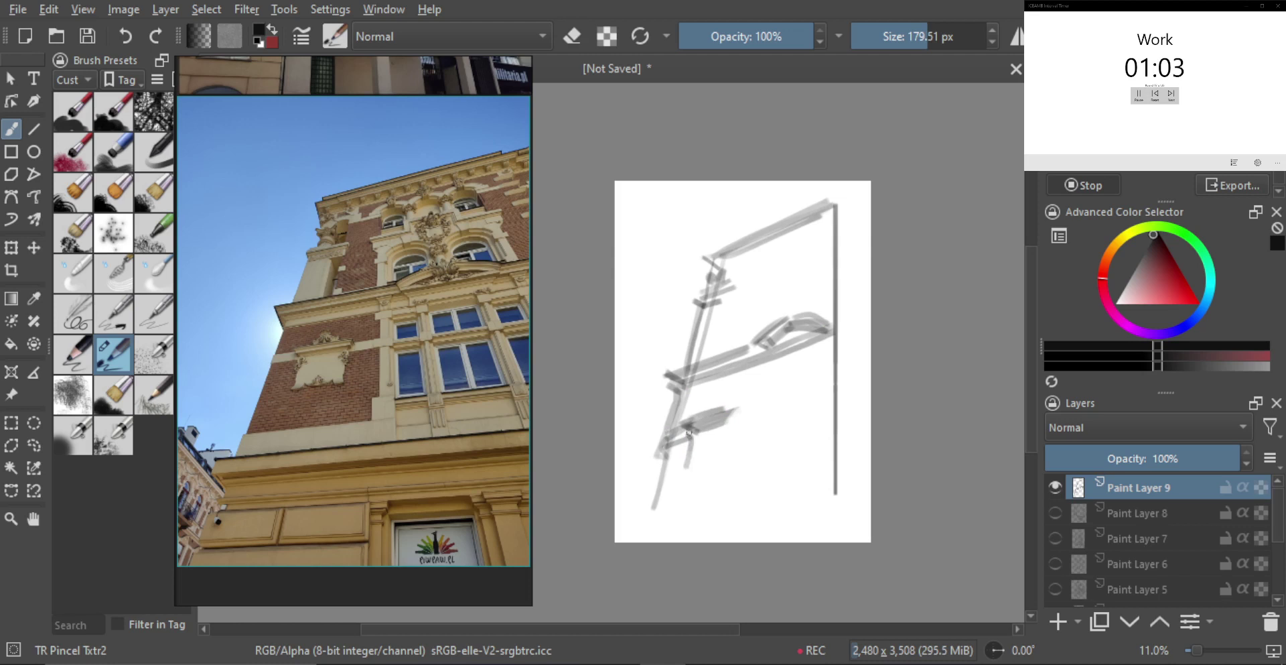
mouse_move(687, 467)
mouse_down()
mouse_move(721, 458)
mouse_move(730, 422)
mouse_up()
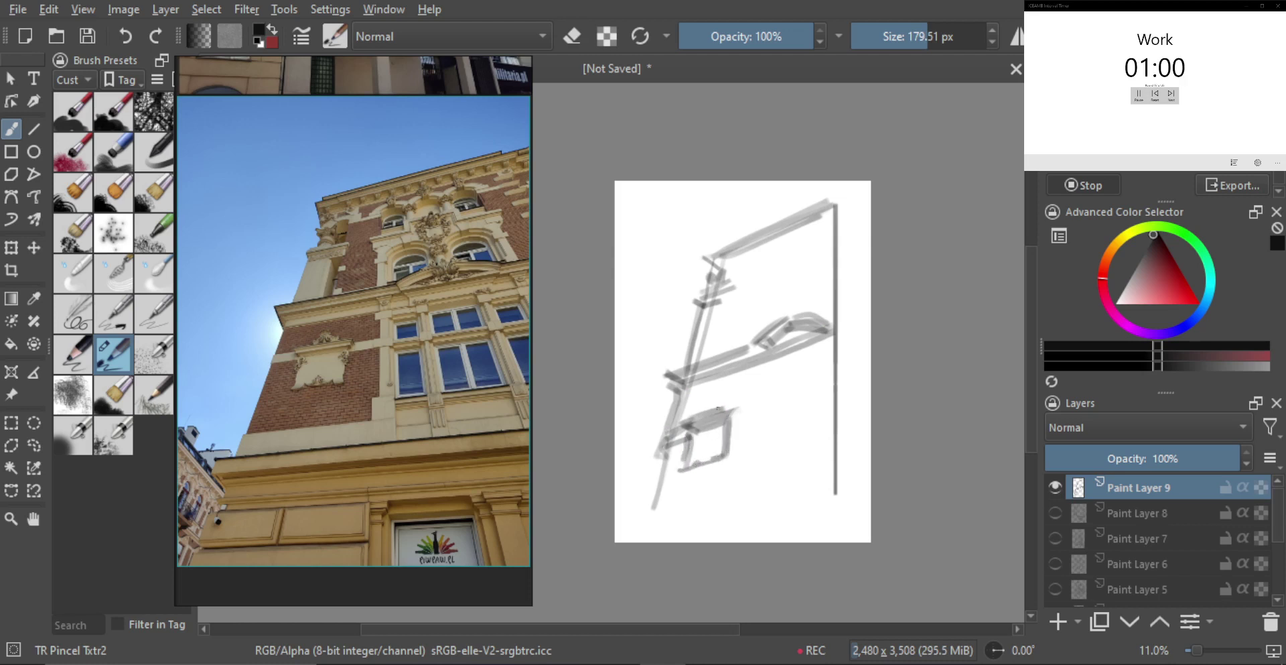
- Draw the tall pilaster running down from the mid-height cornice and block in its base with a brush of about 200 px
shift+drag(744, 378, 762, 371)
mouse_move(764, 358)
mouse_down()
mouse_move(739, 463)
mouse_move(757, 386)
mouse_move(750, 454)
mouse_up()
key(ctrl+z)
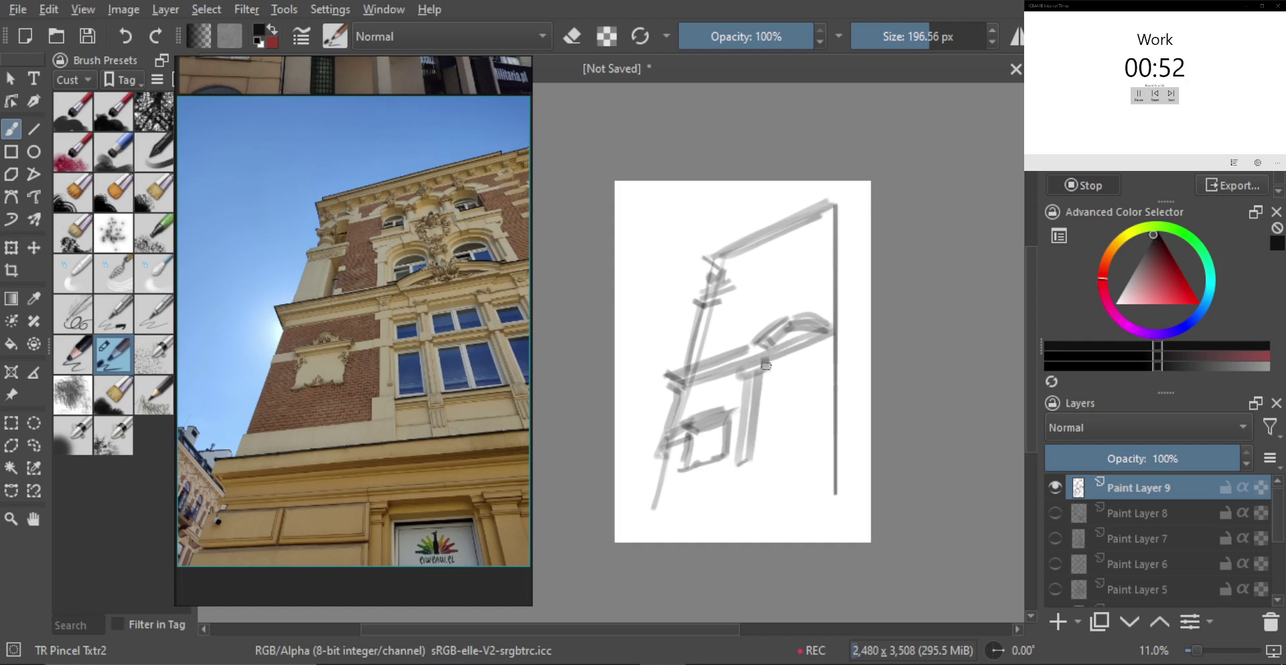
mouse_move(766, 365)
mouse_down()
mouse_move(754, 461)
mouse_move(725, 504)
mouse_move(759, 457)
mouse_move(756, 498)
mouse_move(761, 489)
mouse_up()
key(bracketleft)
key(ctrl+z)
key(ctrl+z)
key(bracketright)
- Block in the rows of short and tall window panes between the pilaster and the vertical boundary with a brush of about 254 px
mouse_move(765, 427)
mouse_down()
mouse_move(796, 412)
mouse_move(792, 367)
mouse_up()
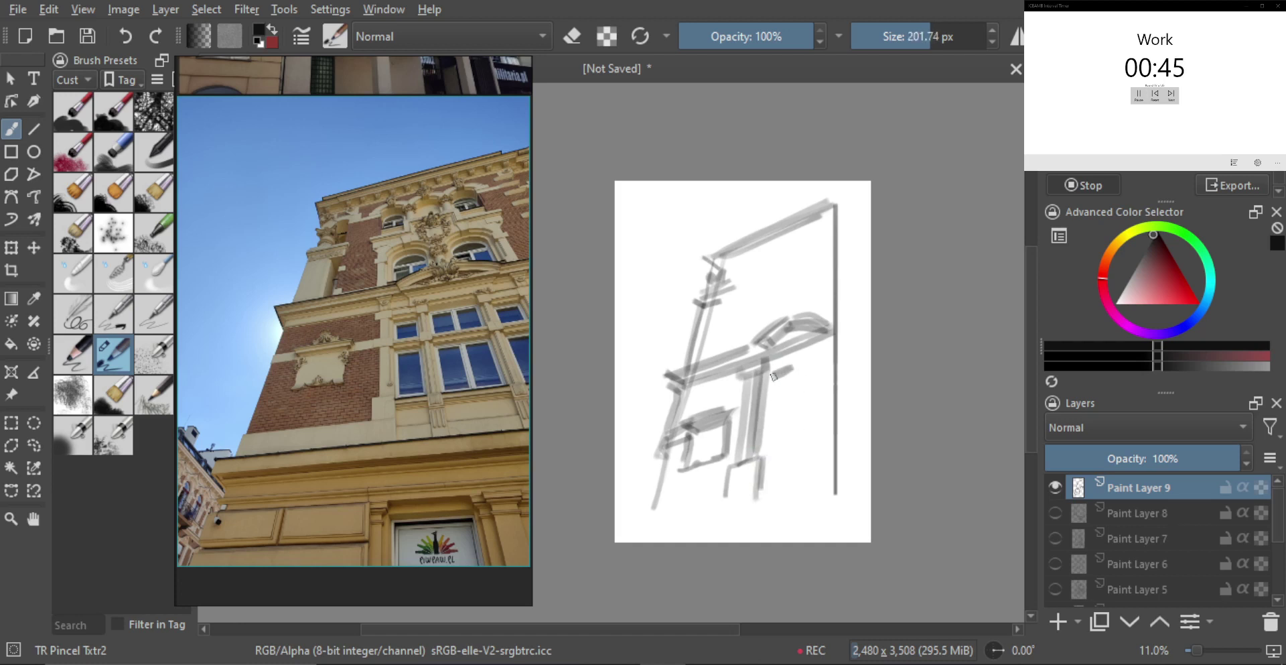
key(ctrl+z)
key(bracketright)
mouse_move(789, 364)
mouse_down()
mouse_move(788, 388)
mouse_move(805, 375)
mouse_move(779, 385)
mouse_move(800, 406)
mouse_up()
key(bracketright)
mouse_move(788, 400)
mouse_down()
mouse_move(788, 442)
mouse_move(792, 421)
mouse_move(805, 440)
mouse_up()
key(bracketright)
drag(767, 403, 765, 447)
key(ctrl+z)
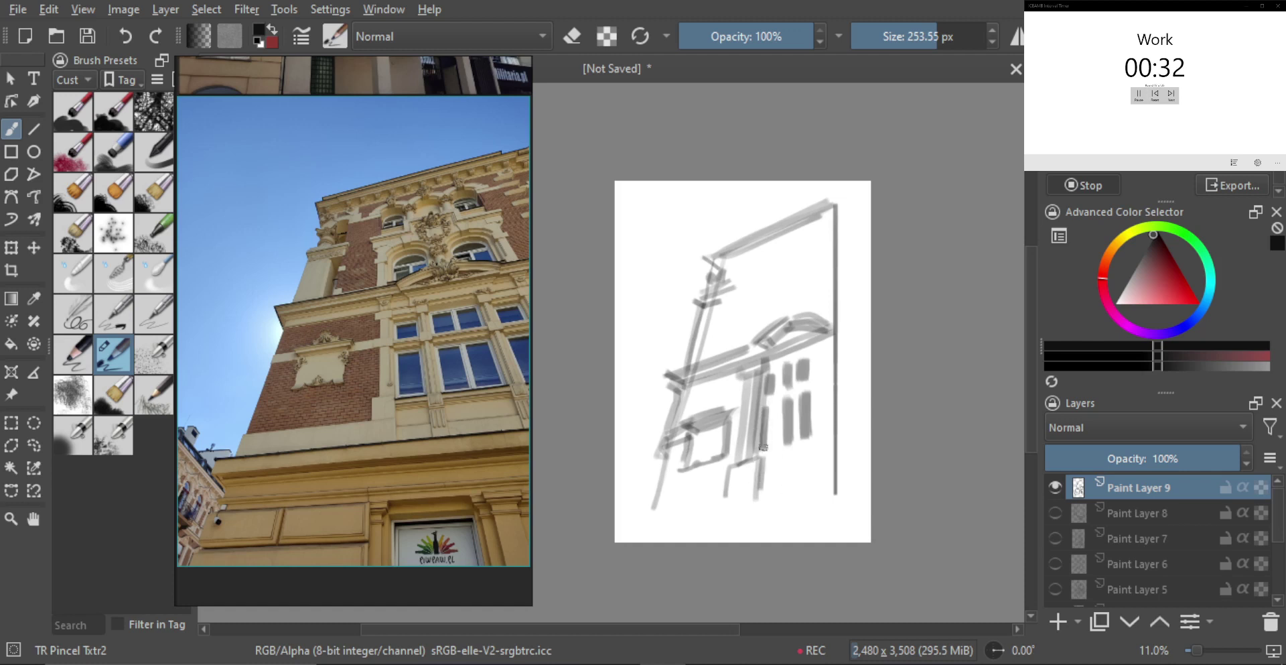
mouse_move(768, 407)
mouse_down()
mouse_move(764, 448)
mouse_move(788, 444)
mouse_up()
drag(817, 354, 830, 429)
drag(831, 382, 834, 428)
key(bracketright)
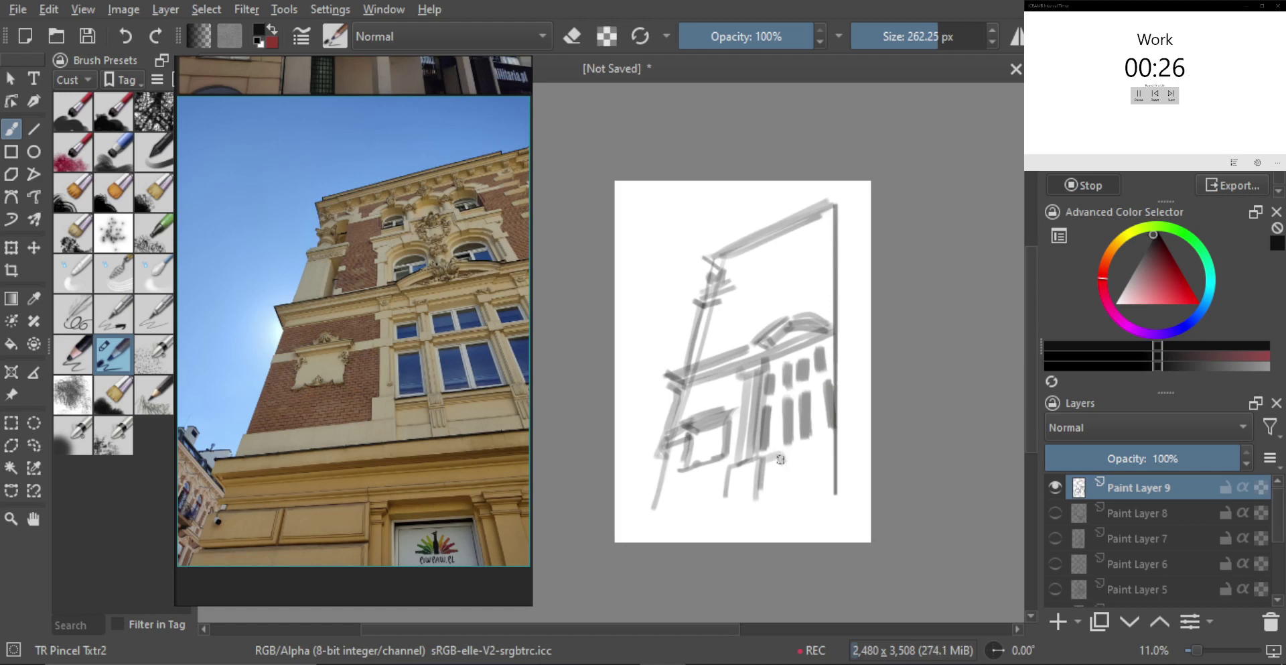
- Add the curved molding and the short supports beneath the windows with a brush of about 270 px
key(ctrl)
mouse_move(783, 460)
mouse_down()
mouse_move(826, 447)
mouse_move(779, 493)
mouse_up()
key(bracketright)
drag(823, 454, 827, 482)
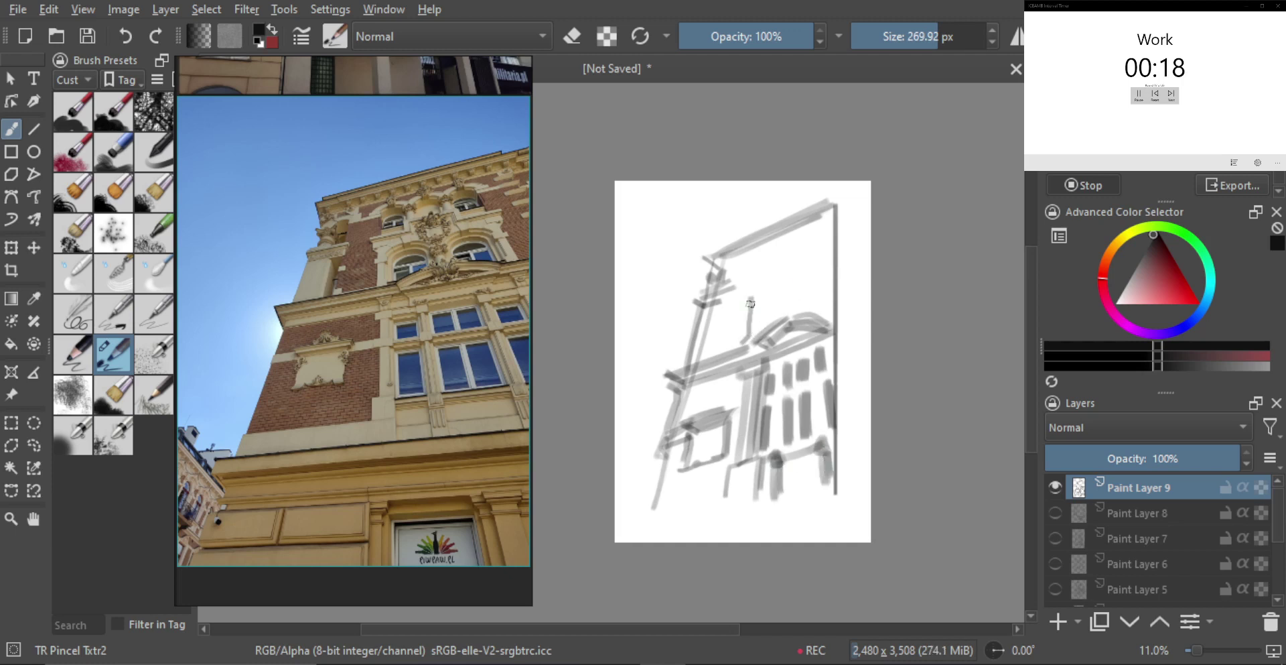
- Sketch the upper storey's wall edge, arched windows and ornament, and add broken shadow marks under the roof cornice
key(ctrl+z)
mouse_move(743, 343)
mouse_down()
mouse_move(765, 275)
mouse_move(780, 352)
mouse_move(765, 313)
mouse_move(808, 304)
mouse_up()
mouse_move(803, 311)
mouse_down()
mouse_move(825, 312)
mouse_move(780, 264)
mouse_move(798, 277)
mouse_move(797, 245)
mouse_up()
mouse_move(746, 298)
shift+mouse_down()
mouse_move(722, 305)
mouse_move(764, 250)
mouse_move(841, 221)
shift+mouse_up()
shift+drag(762, 228, 760, 227)
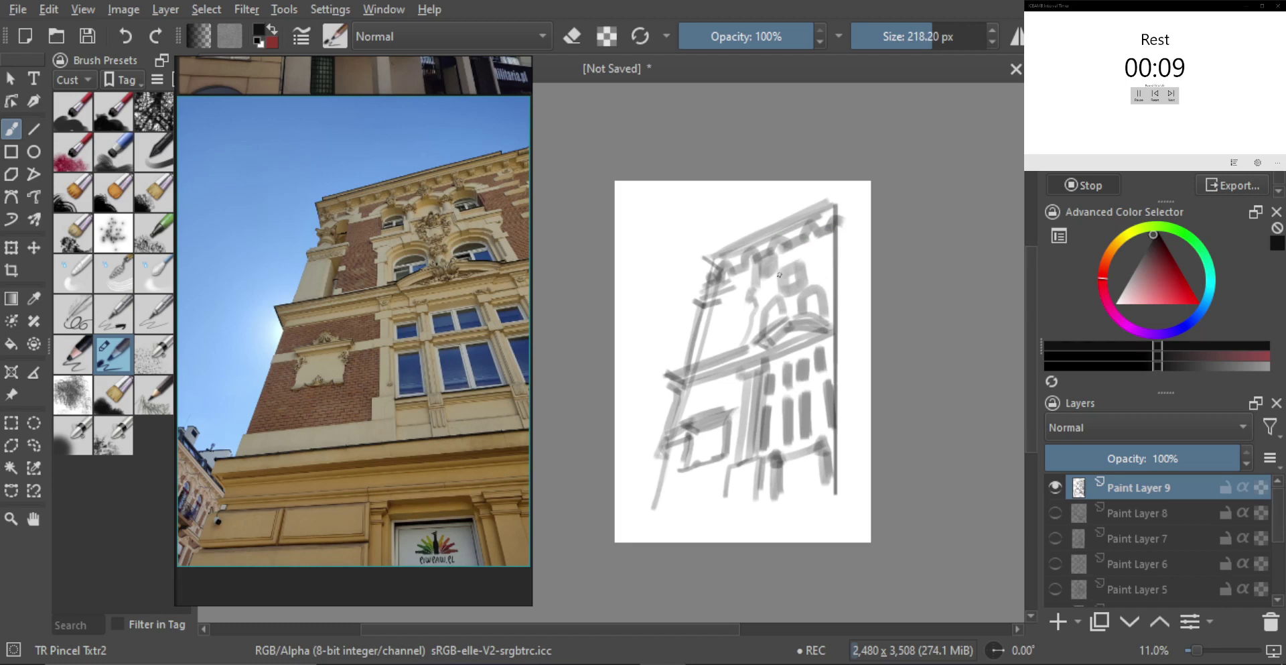
- Hide Paint Layer 9 and add a new empty paint layer for the next sketch
click(1056, 488)
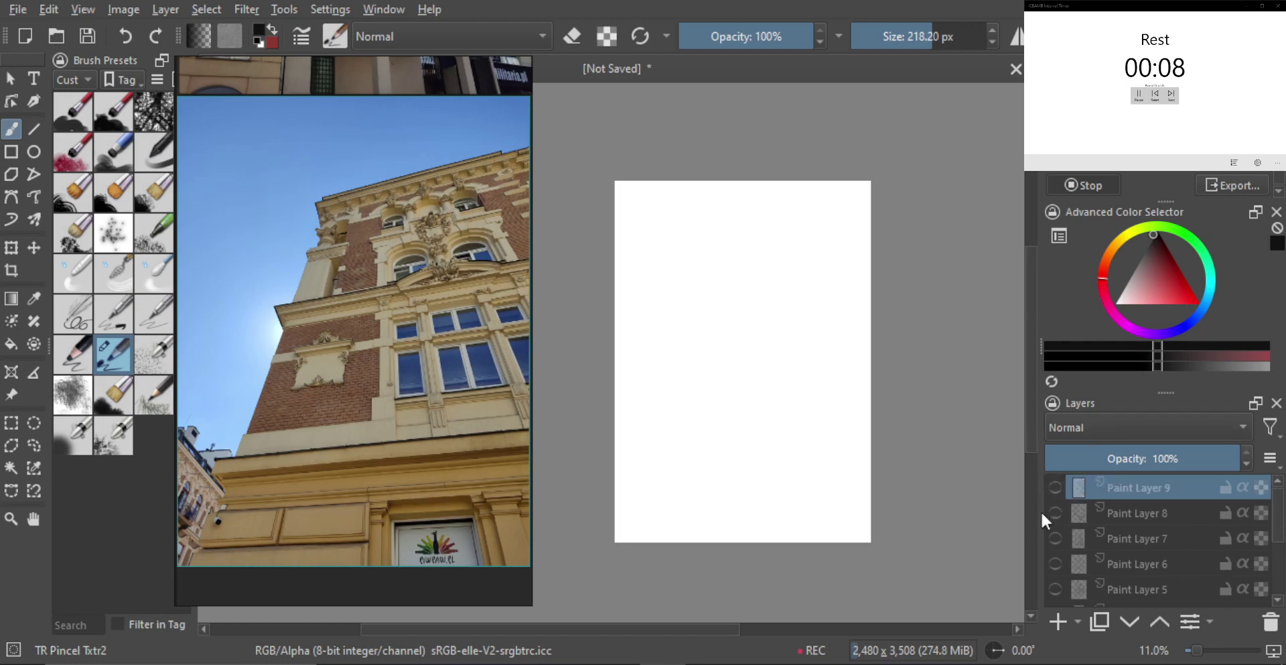
key(Insert)
- Fill the reference board view with the sunset photo of courtyard buildings seen from a balcony with a green railing
double_click(485, 448)
mouse_move(516, 457)
alt+mouse_down()
mouse_move(365, 441)
mouse_move(346, 454)
alt+mouse_up()
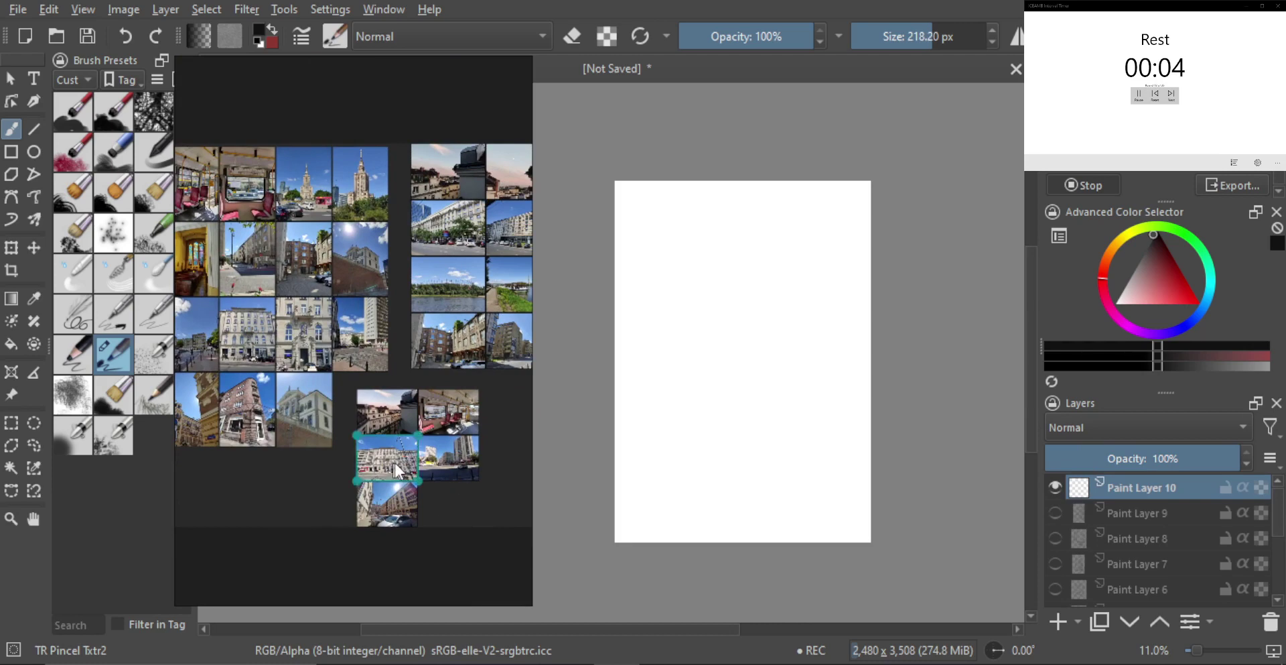
double_click(395, 469)
scroll(447, 429, down, 3)
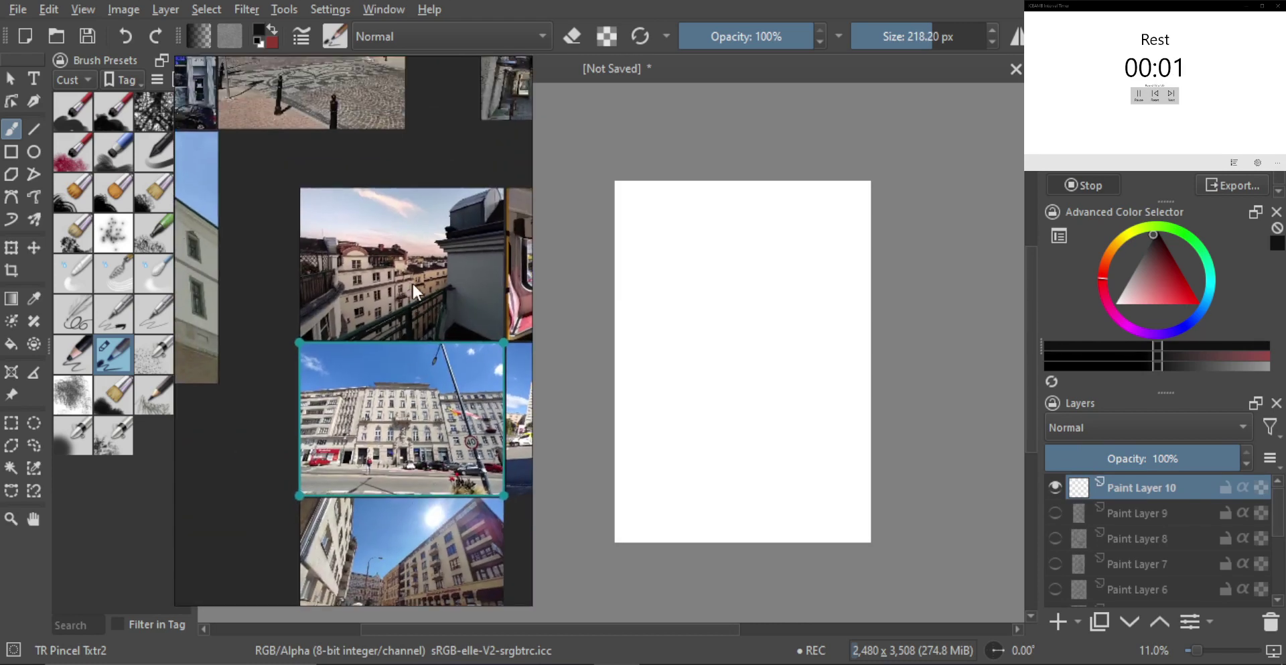
double_click(412, 282)
- Draw the balcony railing's sloping top rail and the vertical wall edge at its upper end with a brush of about 133 px
mouse_move(805, 356)
shift+mouse_down()
mouse_move(764, 387)
mouse_move(755, 432)
mouse_move(744, 406)
shift+mouse_up()
mouse_move(739, 448)
mouse_down()
mouse_move(822, 393)
mouse_move(749, 447)
mouse_move(785, 422)
mouse_up()
drag(678, 474, 724, 452)
drag(804, 404, 697, 464)
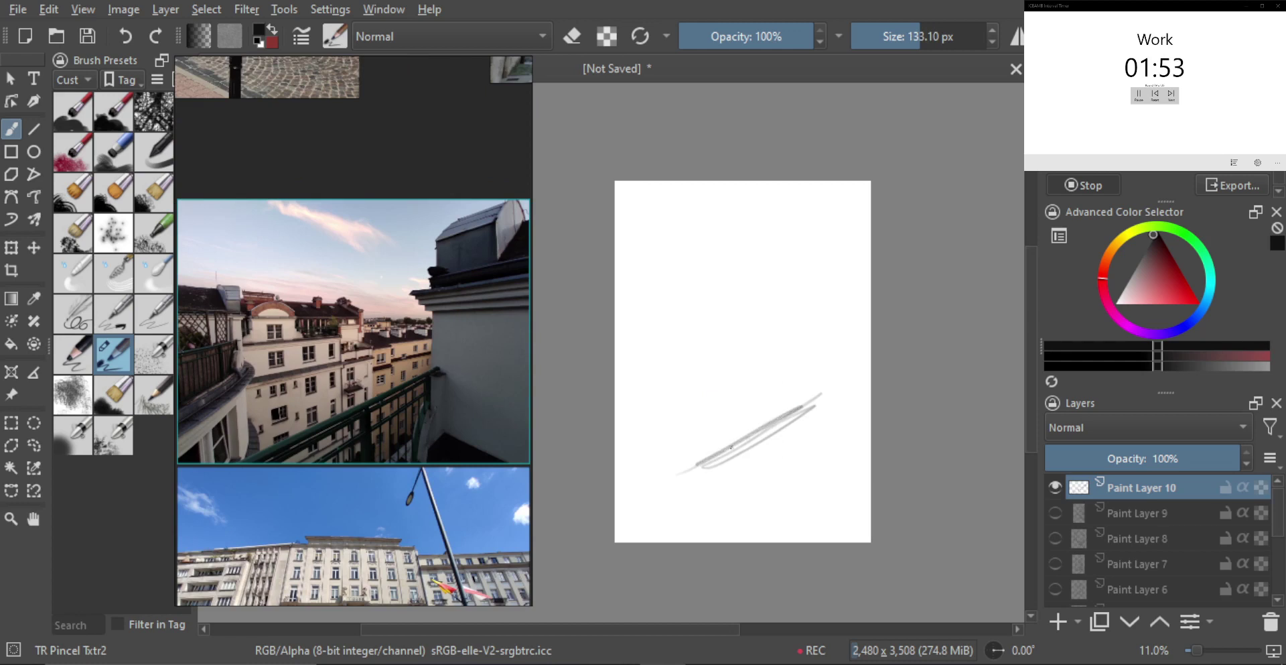
drag(803, 325, 809, 437)
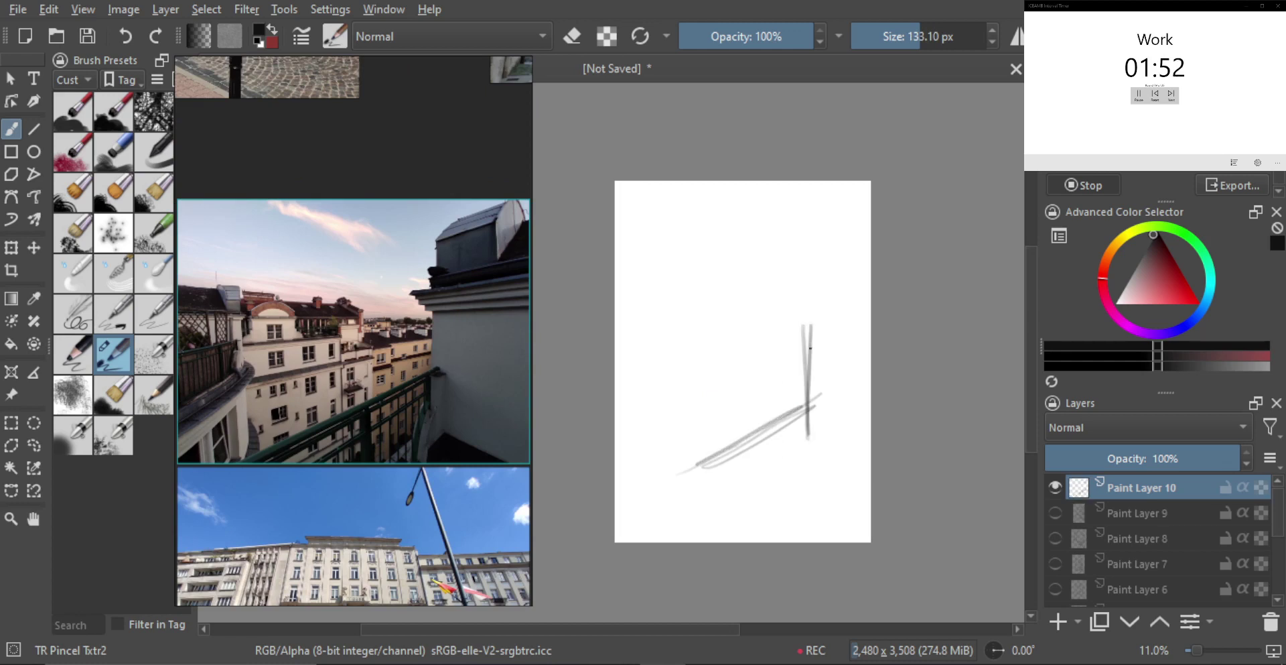
- Sketch the railing's end post, its middle and lower sloping rails, and the upright bars between them
mouse_move(816, 380)
mouse_down()
mouse_move(817, 482)
mouse_move(724, 535)
mouse_move(784, 506)
mouse_move(737, 540)
mouse_up()
key(ctrl+z)
key(ctrl+z)
drag(804, 488, 740, 541)
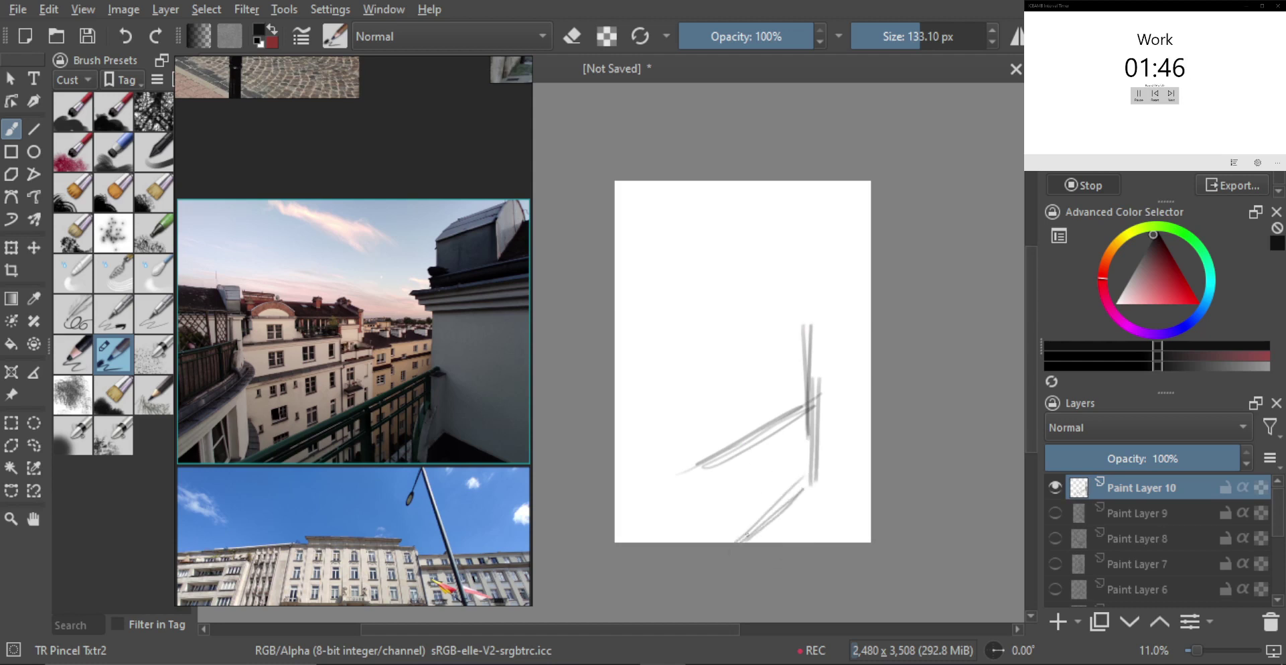
drag(759, 453, 762, 516)
mouse_move(781, 457)
mouse_down()
mouse_move(706, 498)
mouse_move(788, 453)
mouse_up()
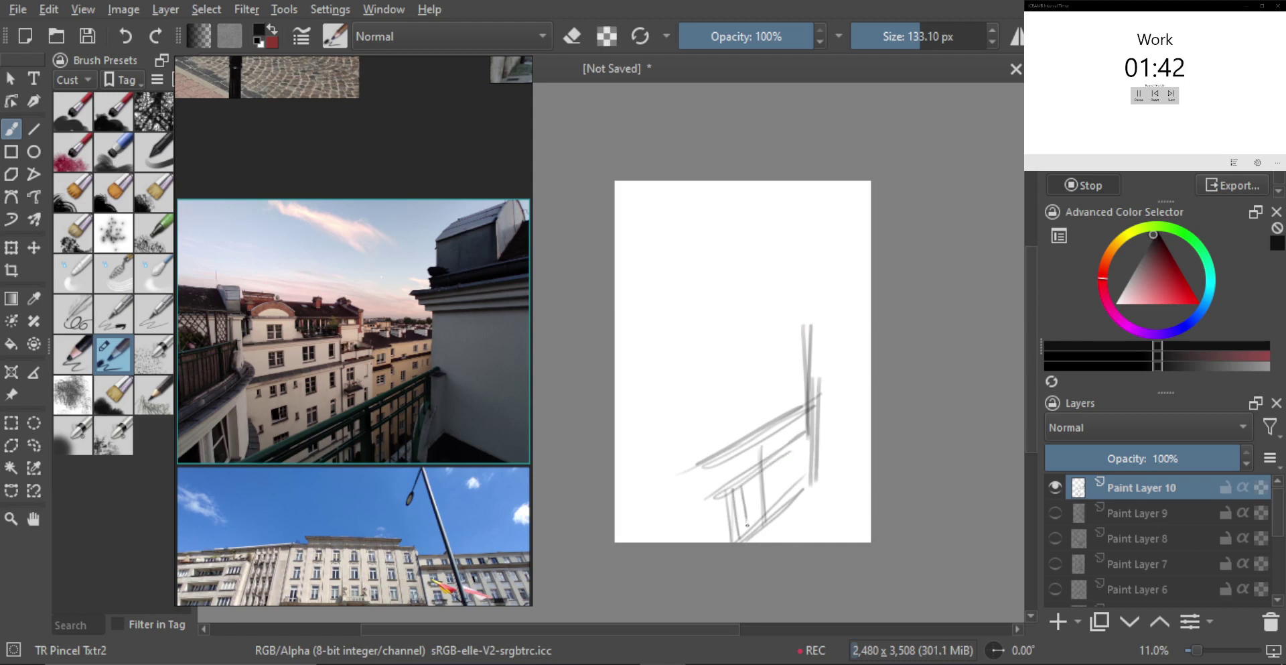
- Sketch the remaining upright bars of the foreground railing and the floor edges at the foot of the wall
drag(783, 455, 783, 512)
mouse_move(792, 443)
mouse_down()
mouse_move(791, 503)
mouse_move(819, 491)
mouse_up()
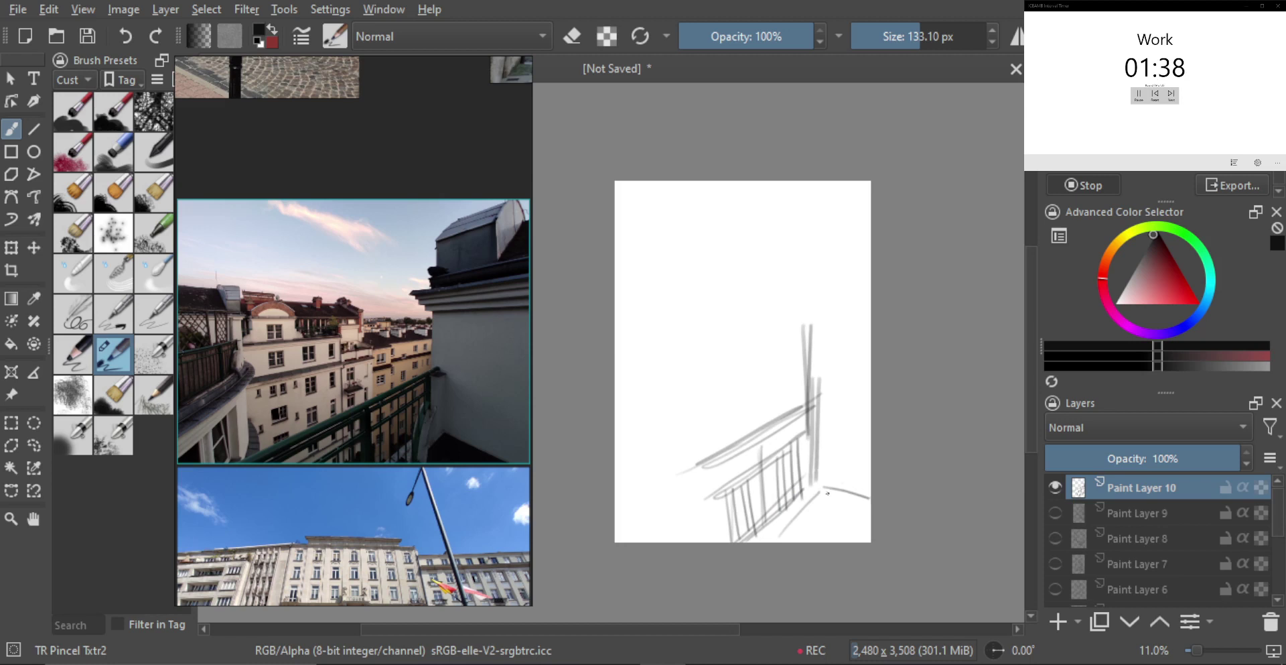
- Sketch the stepped cornice on top of the foreground wall as stacked, slightly slanted strokes with a jagged outer profile
drag(820, 327, 864, 318)
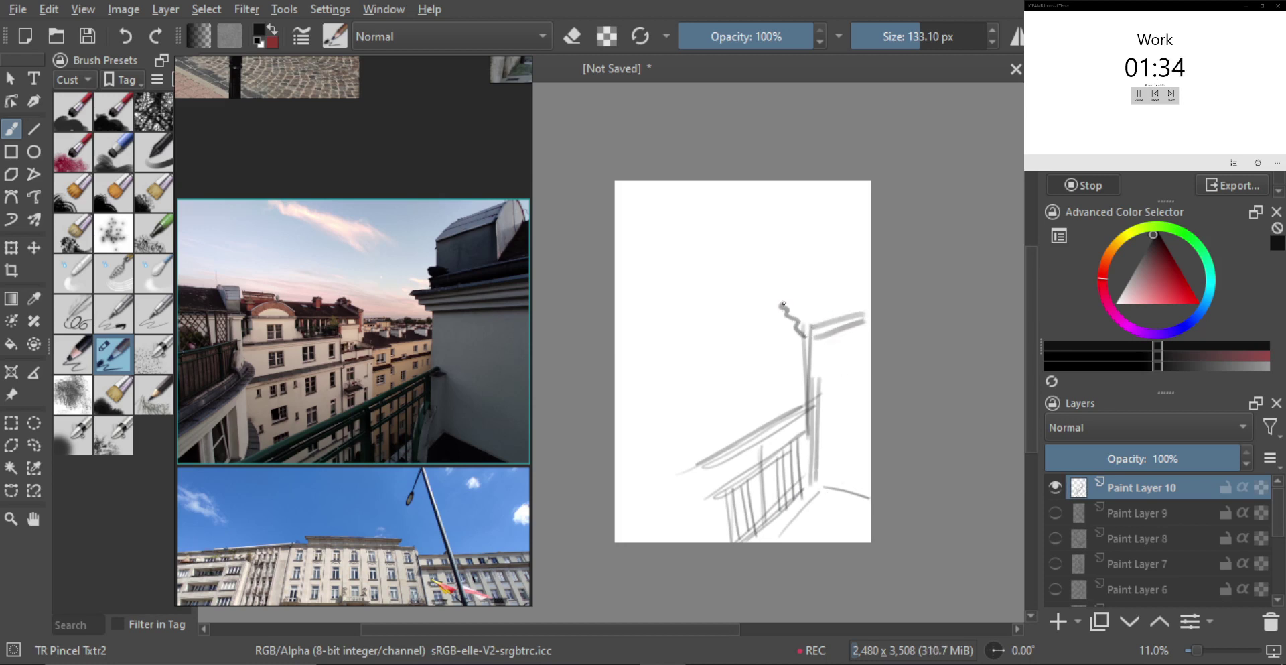
drag(767, 303, 876, 288)
key(ctrl+z)
mouse_move(793, 316)
mouse_down()
mouse_move(871, 302)
mouse_move(871, 315)
mouse_up()
drag(807, 337, 851, 329)
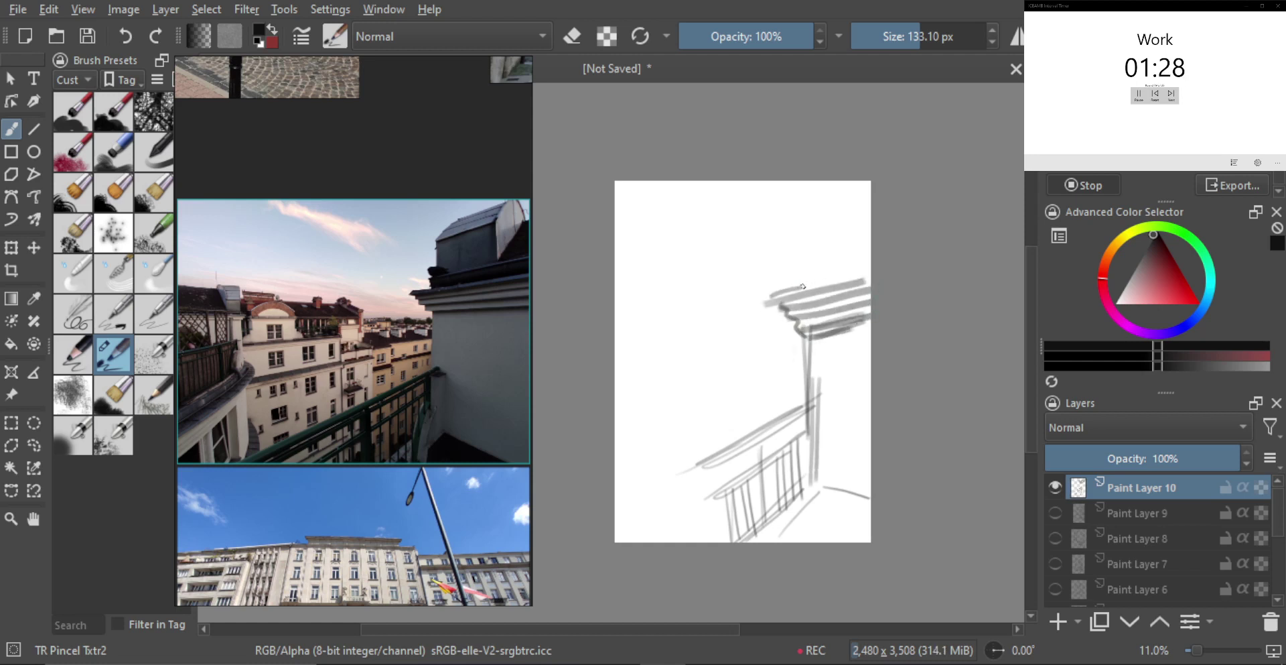
drag(808, 282, 869, 266)
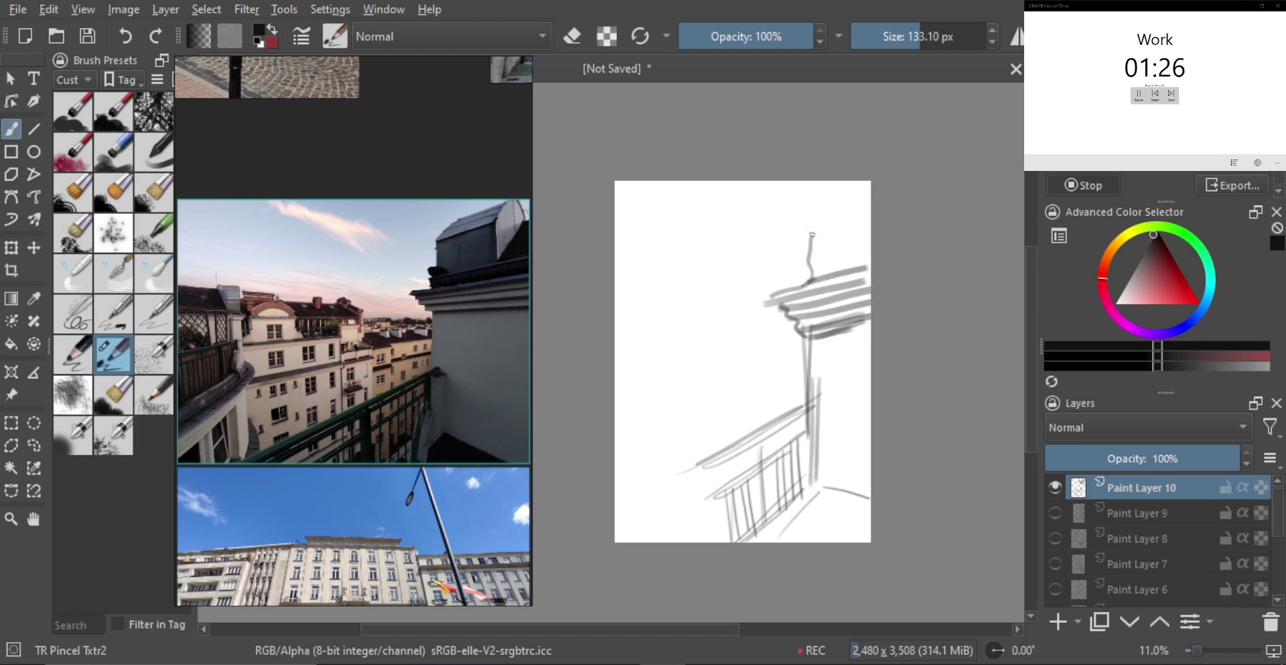
- Sketch the rounded roof structure above the cornice, with its sloping top edge and inner curved panel line
mouse_move(811, 236)
mouse_down()
mouse_move(850, 218)
mouse_move(846, 266)
mouse_up()
drag(848, 214, 868, 266)
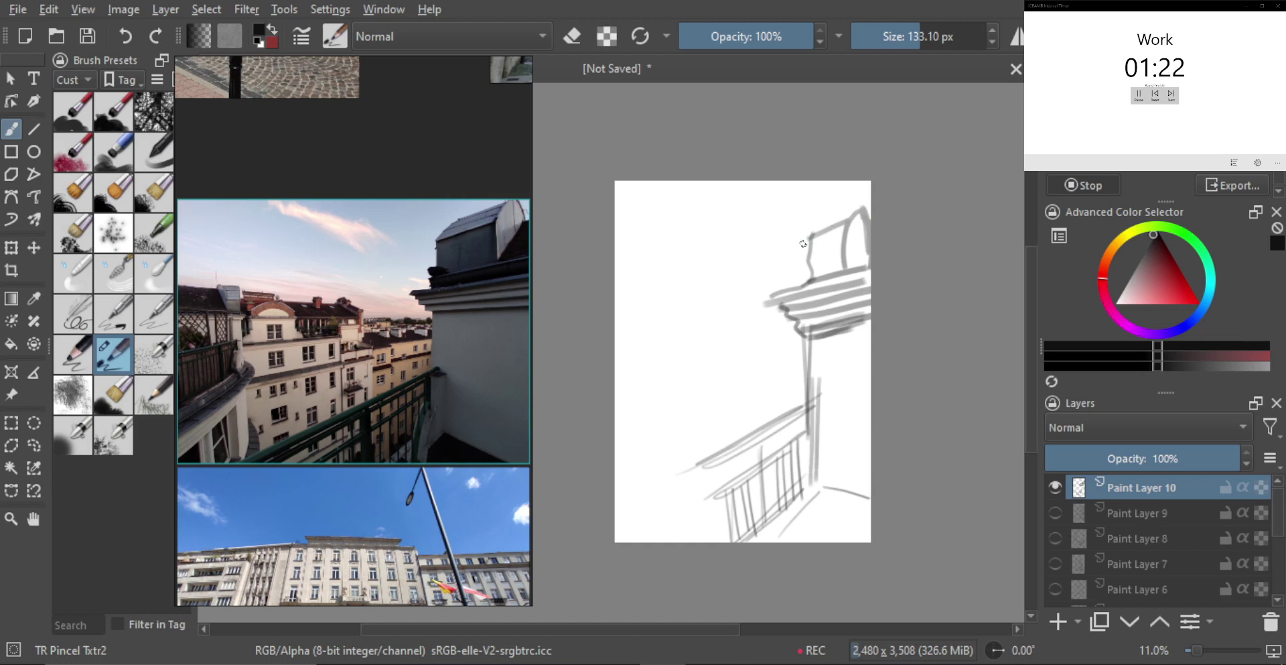
drag(803, 243, 862, 207)
- Sketch the distant building's sloping eave line running from the foreground wall toward the far balcony, using a slightly larger brush
key(])
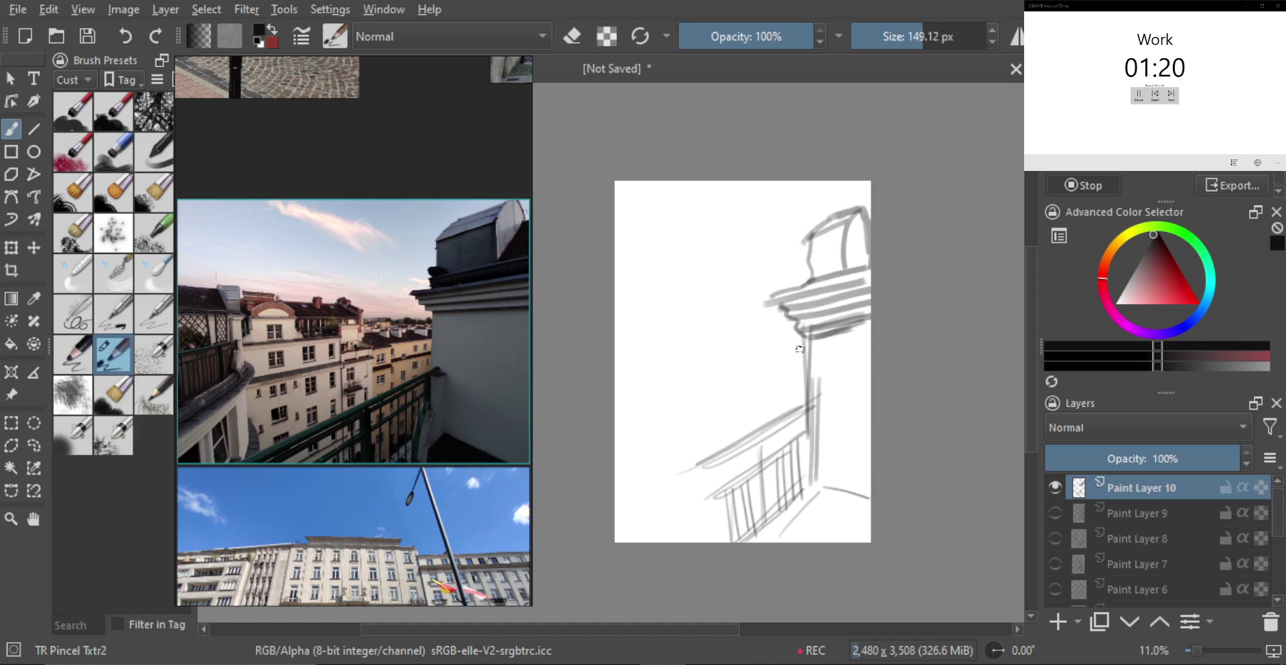
drag(799, 350, 660, 404)
key(ctrl+z)
mouse_move(758, 355)
mouse_down()
mouse_move(665, 399)
mouse_move(680, 399)
mouse_move(659, 434)
mouse_up()
- Sketch the curved edge of the far balcony and the vertical wall line beside it, replacing the first curve attempt
drag(628, 380, 648, 442)
key(ctrl+z)
mouse_move(646, 378)
mouse_down()
mouse_move(670, 400)
mouse_move(648, 377)
mouse_move(616, 478)
mouse_up()
mouse_move(653, 383)
mouse_down()
mouse_move(665, 429)
mouse_move(616, 464)
mouse_up()
mouse_move(662, 395)
mouse_down()
mouse_move(617, 457)
mouse_move(679, 438)
mouse_move(677, 480)
mouse_move(637, 492)
mouse_move(642, 509)
mouse_move(659, 489)
mouse_move(669, 510)
mouse_move(656, 513)
mouse_up()
- Sketch the vertical post rising from the curved balcony and its slanted handrail with upright bars, using a larger brush
key(bracketright)
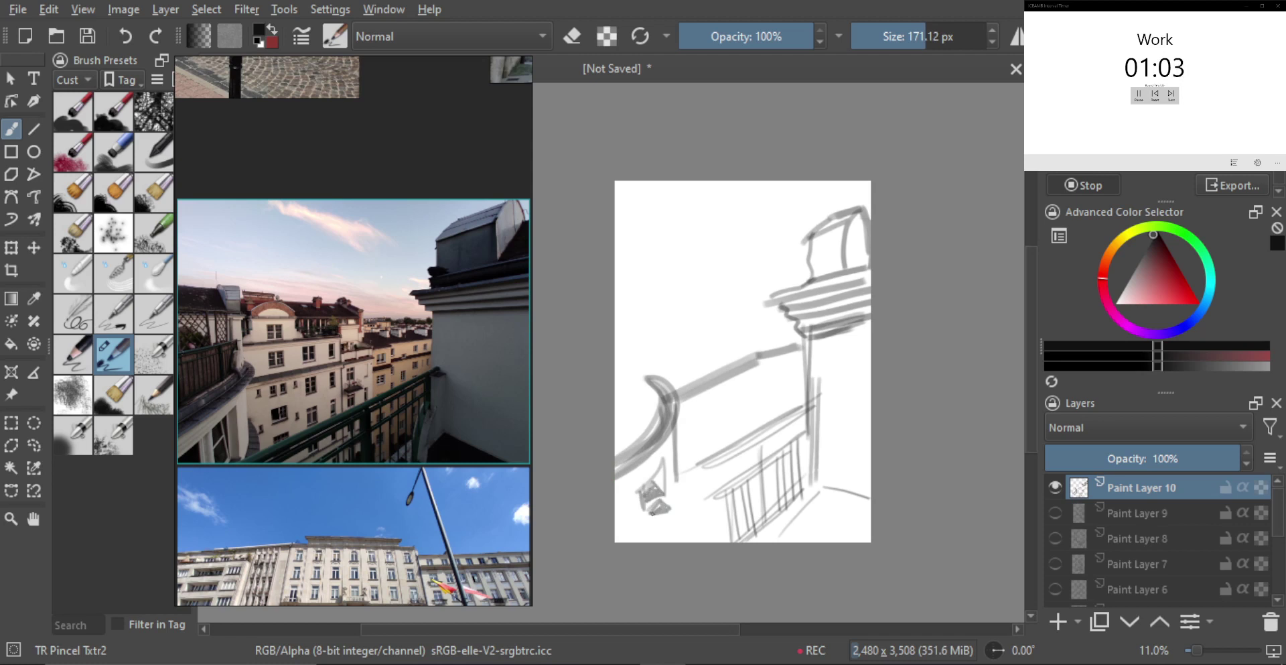
key(bracketright)
drag(655, 419, 659, 306)
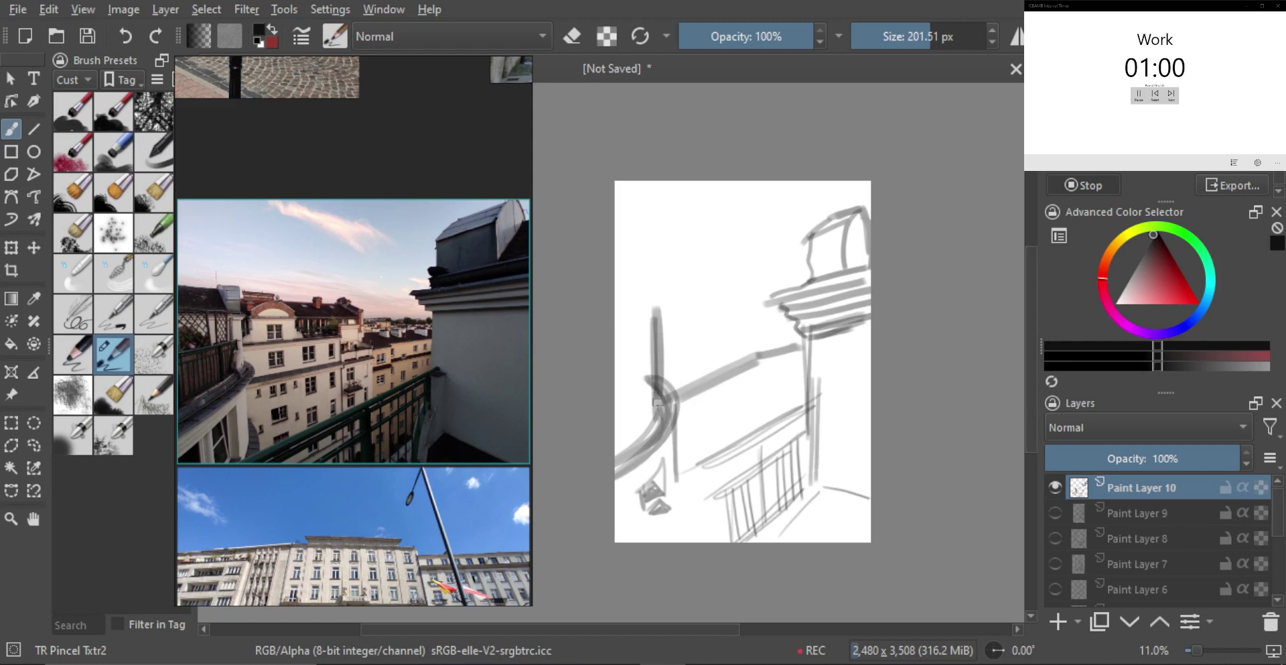
key(bracketright)
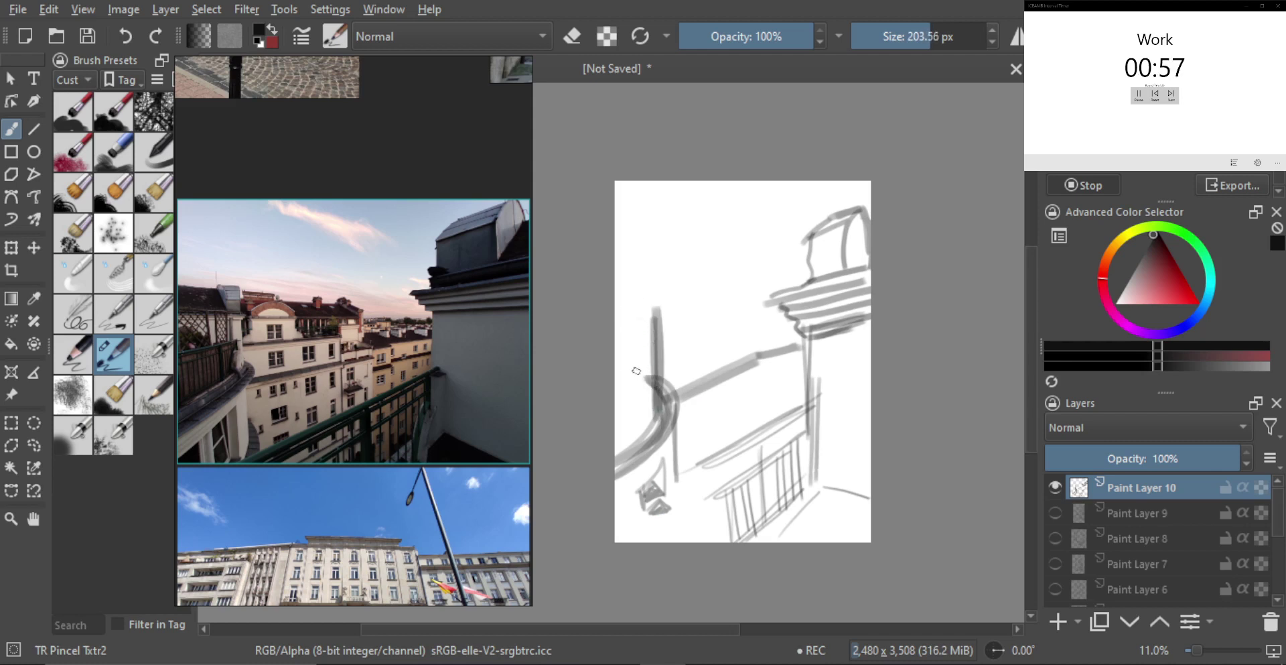
shift+drag(644, 370, 616, 389)
mouse_move(653, 366)
mouse_down()
mouse_move(627, 408)
mouse_move(624, 394)
mouse_move(621, 459)
mouse_up()
drag(630, 392, 627, 452)
drag(640, 386, 637, 446)
drag(649, 380, 644, 435)
- Sketch the rounded roof shape and small chimney above the balcony post, enlarging the brush
key(bracketright)
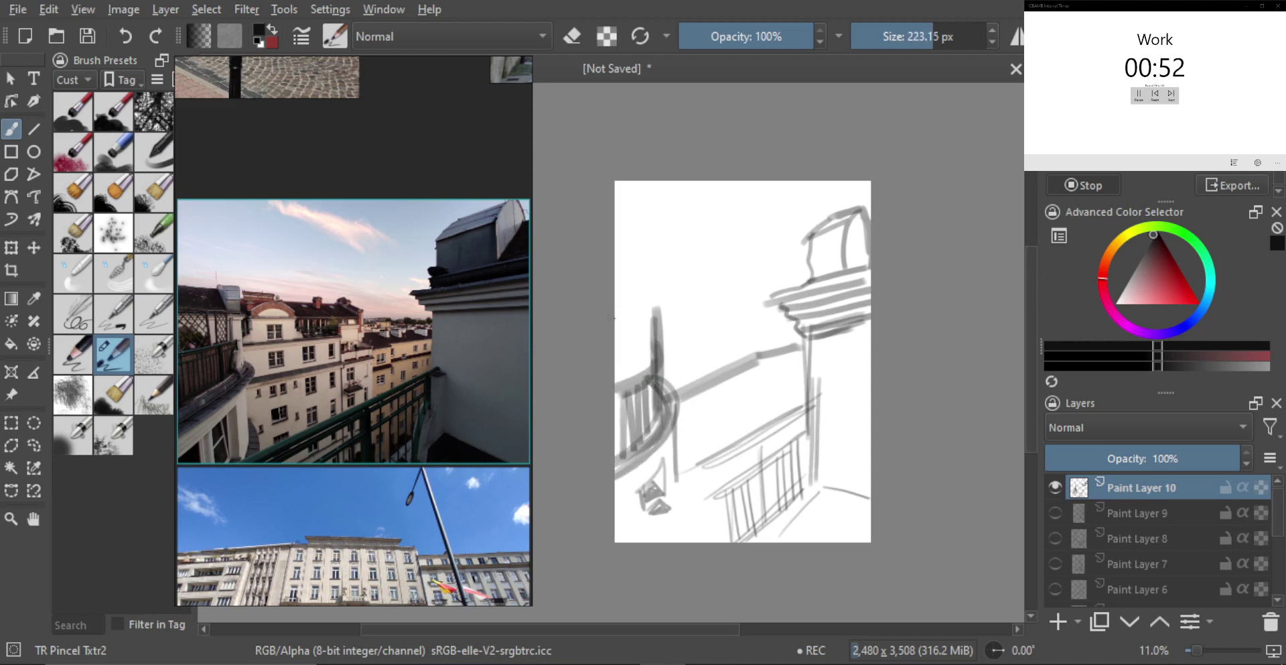
mouse_move(614, 318)
mouse_down()
mouse_move(661, 319)
mouse_move(641, 329)
mouse_move(661, 312)
mouse_move(658, 324)
mouse_move(662, 305)
mouse_move(616, 291)
mouse_move(655, 302)
mouse_up()
key(bracketright)
key(bracketright)
key(bracketright)
key(bracketright)
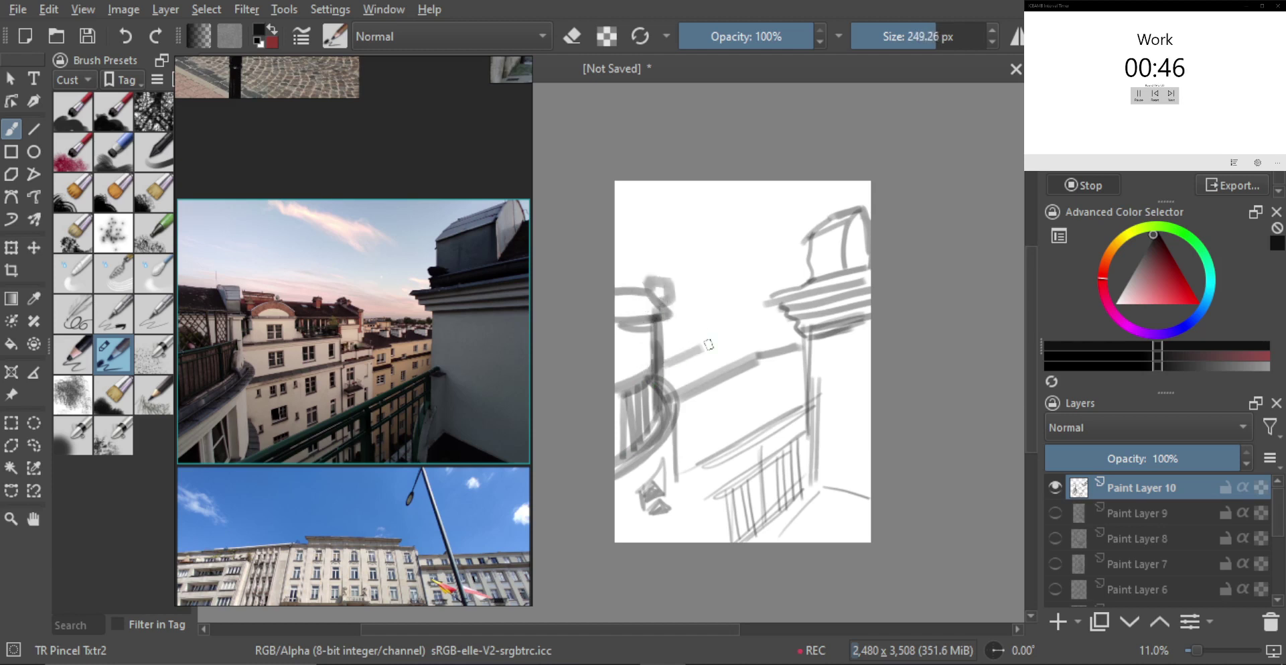
- Sketch the building's upper roof line with a dormer mark, and the attic gable with its window behind it
mouse_move(666, 368)
mouse_down()
mouse_move(755, 333)
mouse_move(657, 372)
mouse_move(720, 381)
mouse_move(739, 350)
mouse_up()
key(ctrl+z)
key(ctrl+z)
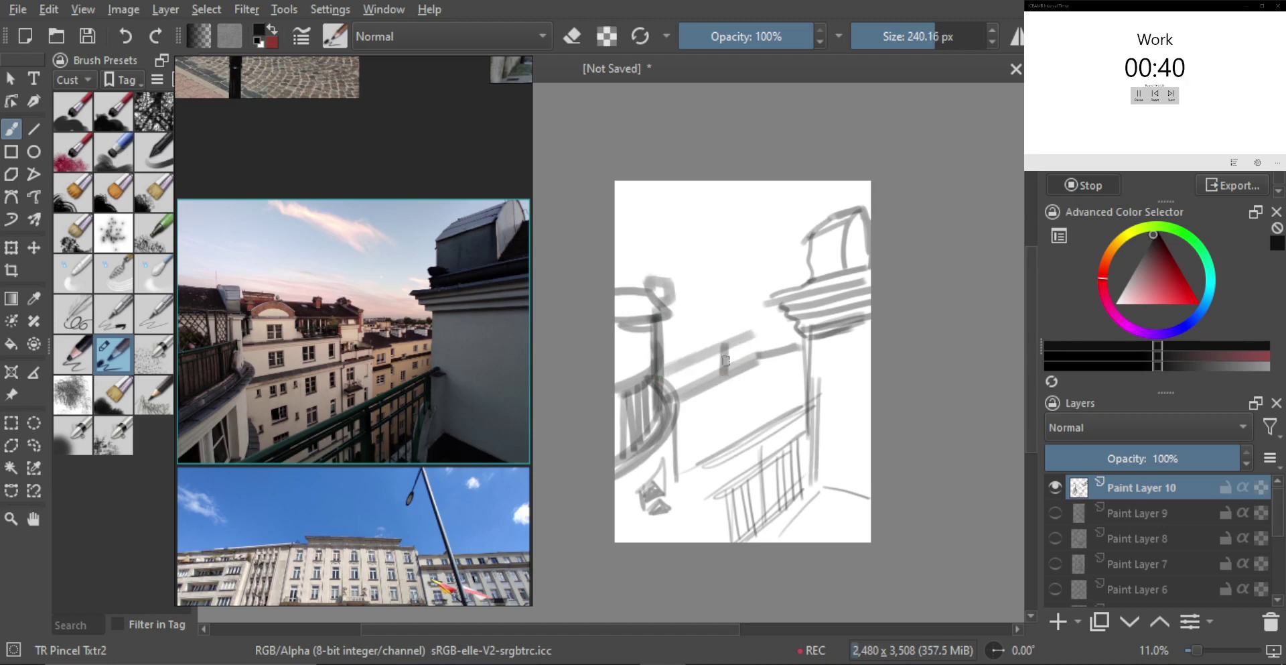
key(bracketleft)
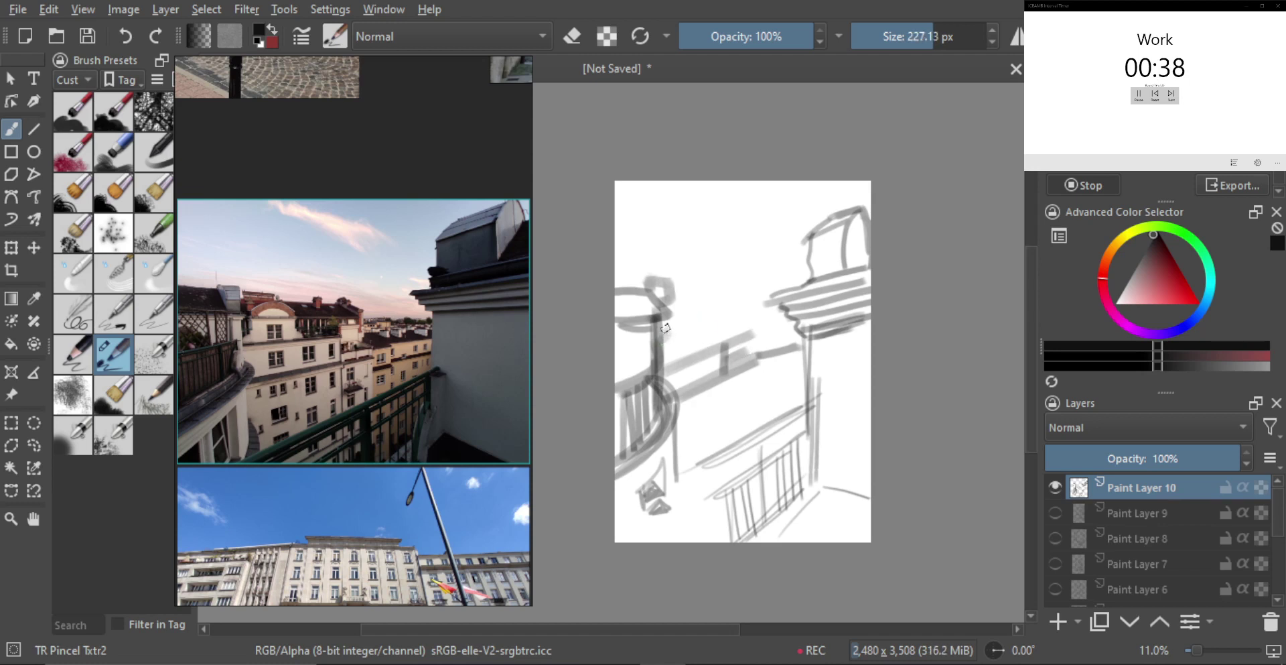
mouse_move(664, 315)
mouse_down()
mouse_move(703, 304)
mouse_move(720, 335)
mouse_move(694, 333)
mouse_up()
key(shift)
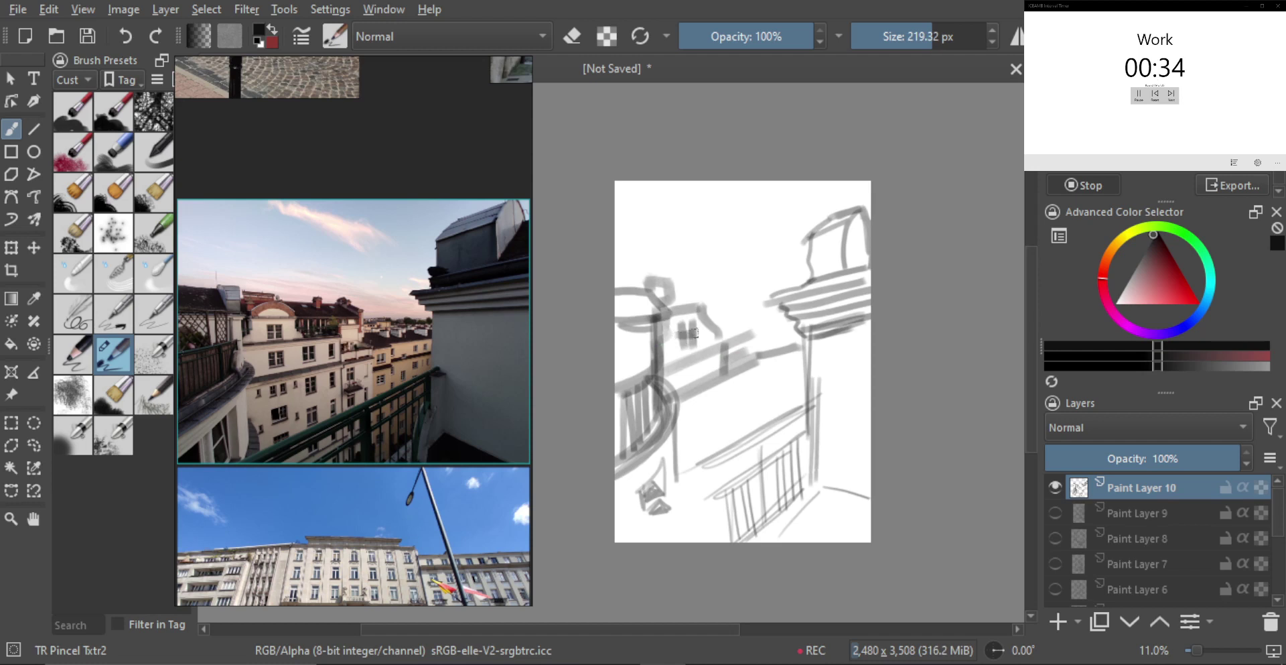
- Block in the window marks under the roof line and down the near part of the distant building's facade
mouse_move(728, 372)
mouse_down()
mouse_move(720, 395)
mouse_move(689, 381)
mouse_move(713, 378)
mouse_up()
mouse_move(693, 365)
mouse_down()
mouse_move(694, 379)
mouse_move(711, 371)
mouse_up()
mouse_move(727, 364)
mouse_down()
mouse_move(733, 392)
mouse_move(691, 414)
mouse_up()
mouse_move(696, 403)
mouse_down()
mouse_move(694, 446)
mouse_move(709, 449)
mouse_up()
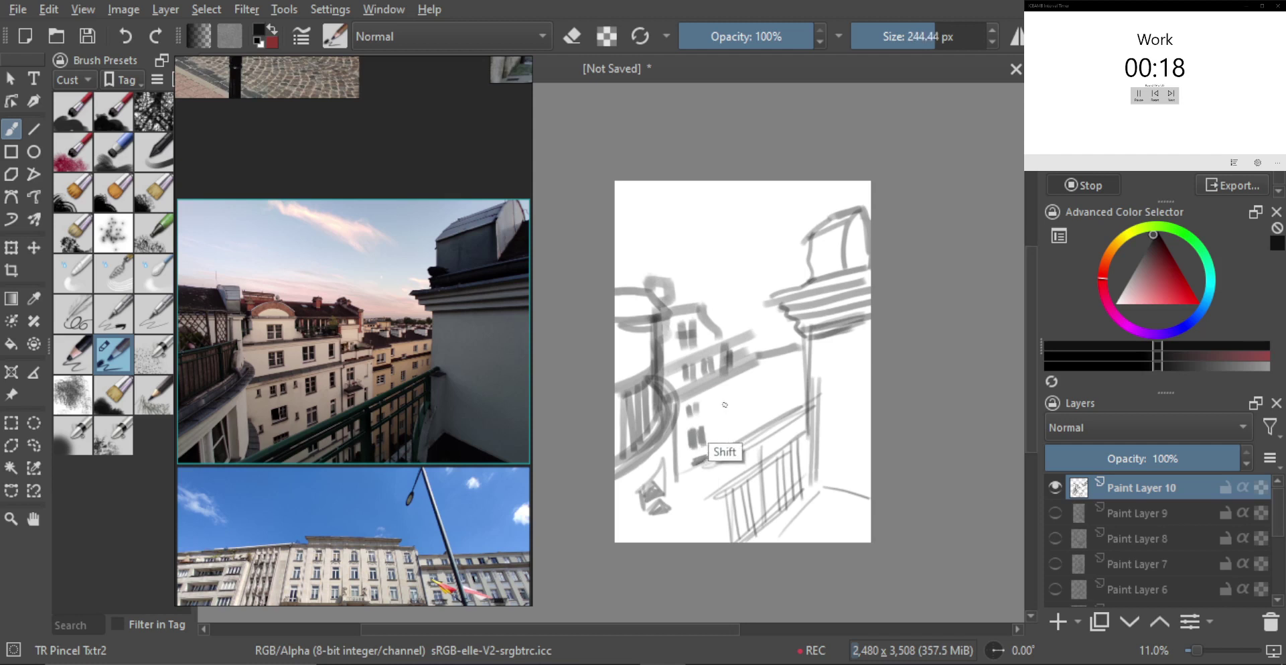
drag(703, 403, 720, 409)
drag(725, 390, 729, 422)
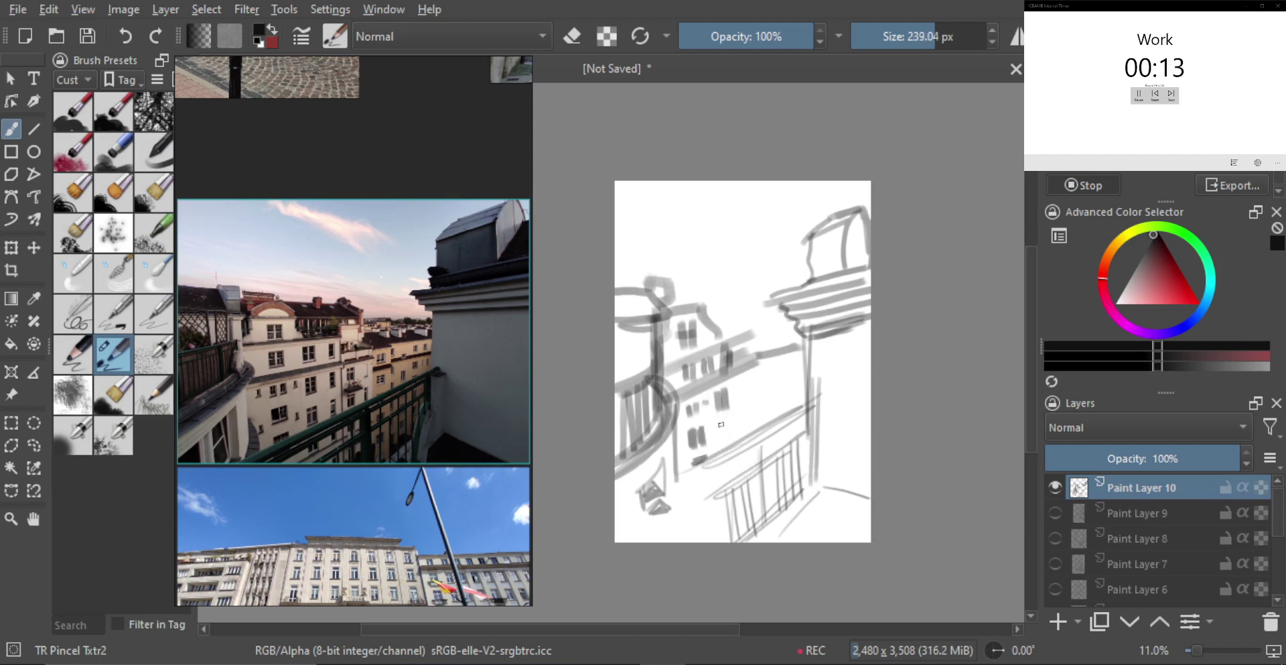
- Undo the last two window marks and add more windows along the receding part of the facade
key(ctrl+z)
key(ctrl+z)
drag(722, 432, 724, 445)
drag(728, 431, 731, 446)
mouse_move(735, 389)
shift+mouse_down()
mouse_move(749, 417)
mouse_move(761, 379)
mouse_move(761, 407)
shift+mouse_up()
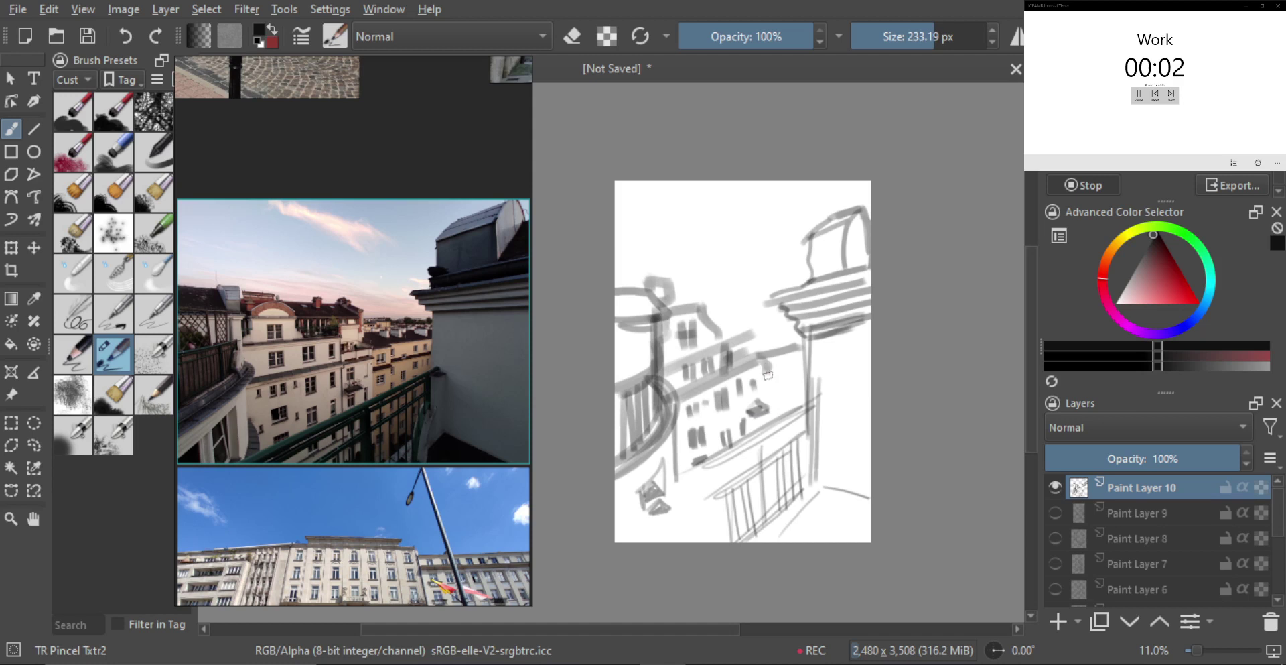
- Switch to the ICEAMB Interval Timer, pause it, and return to the drawing with Paint Layer 10 shown
scroll(822, 410, down, 1)
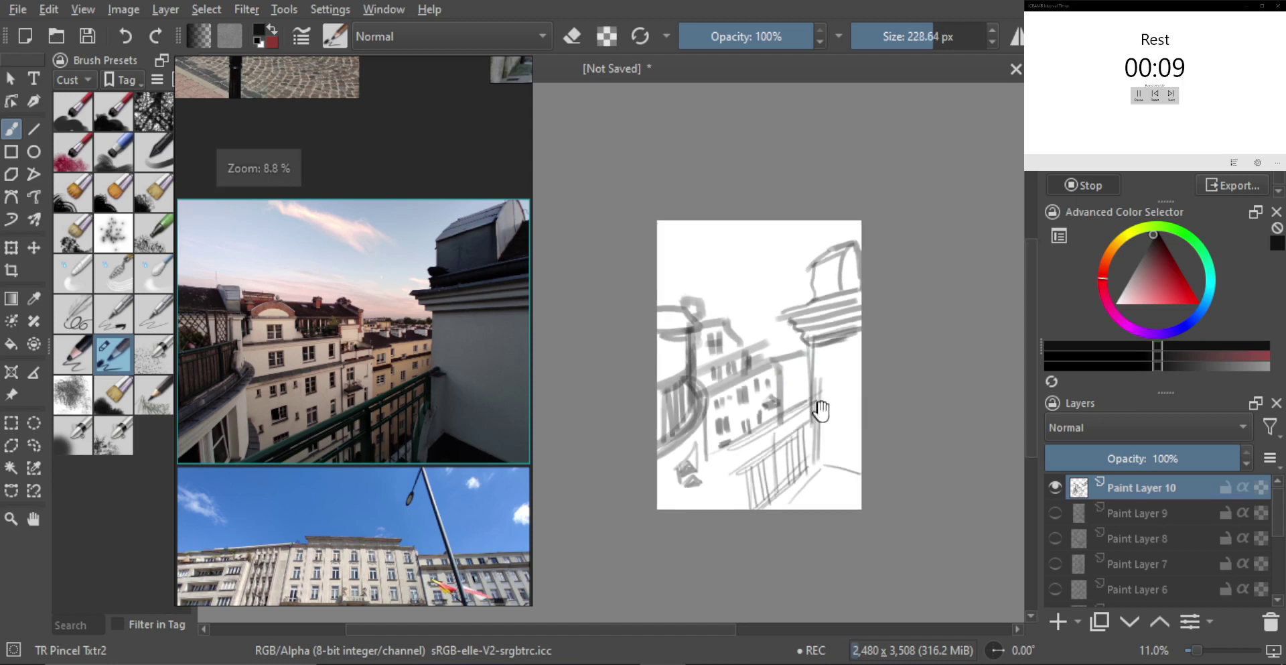
click(1056, 487)
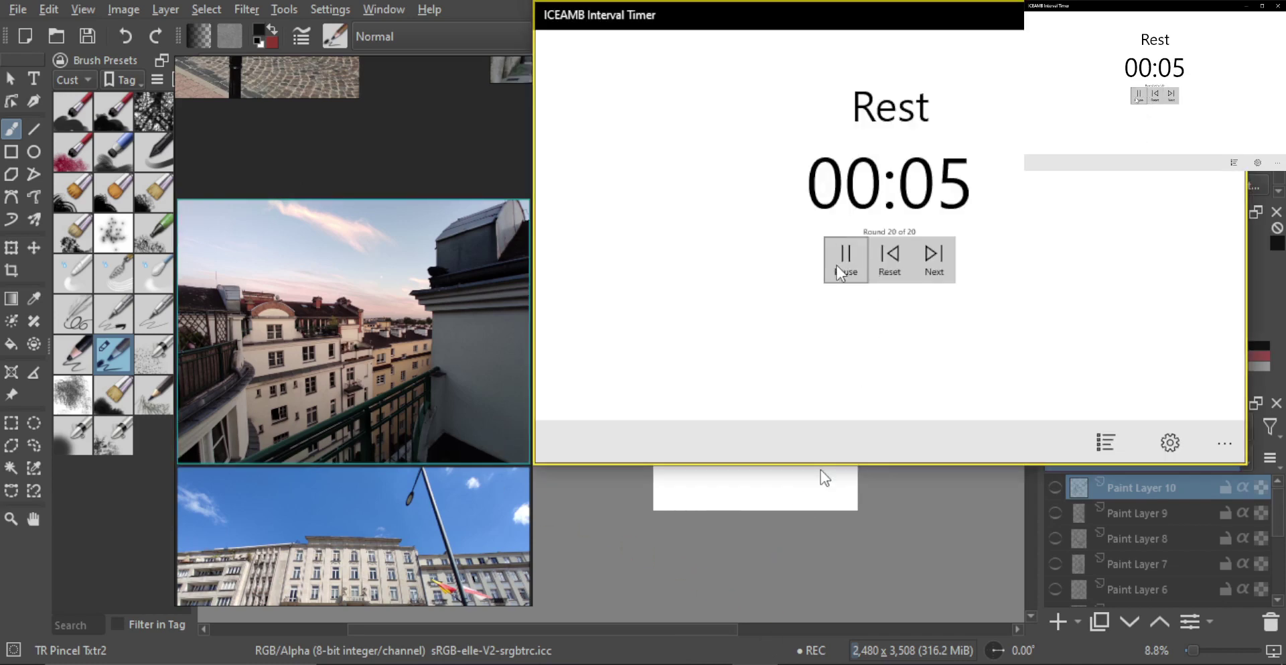
click(846, 259)
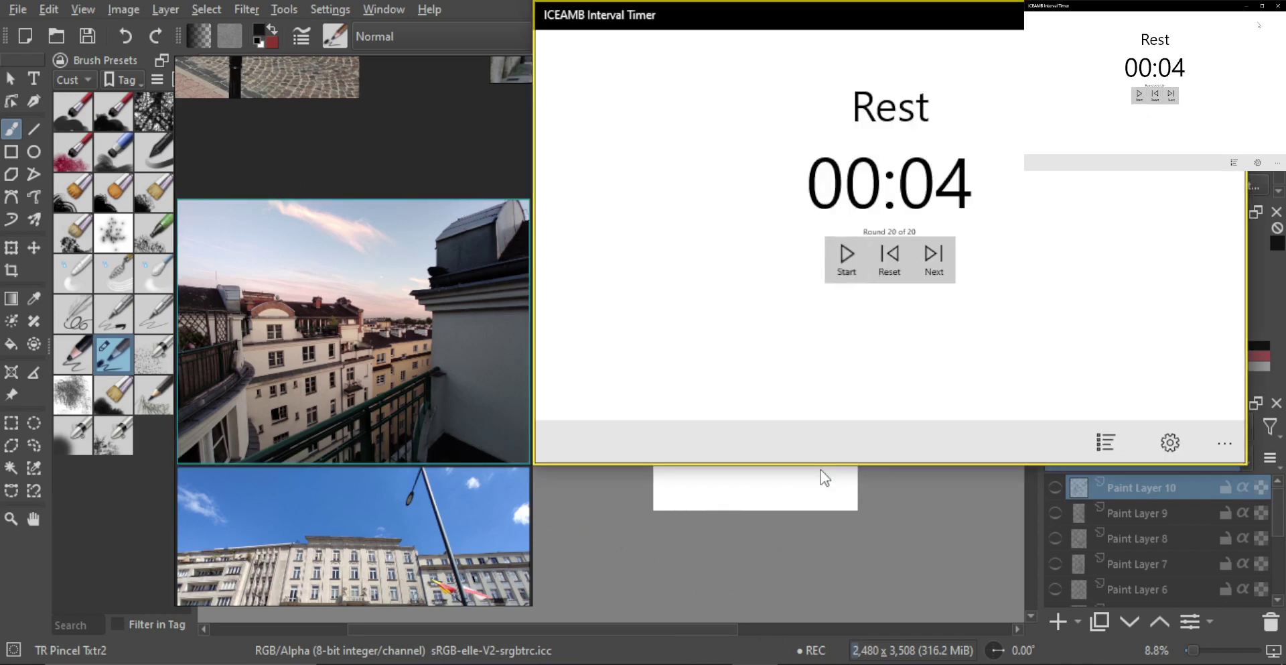
click(1225, 15)
click(1056, 487)
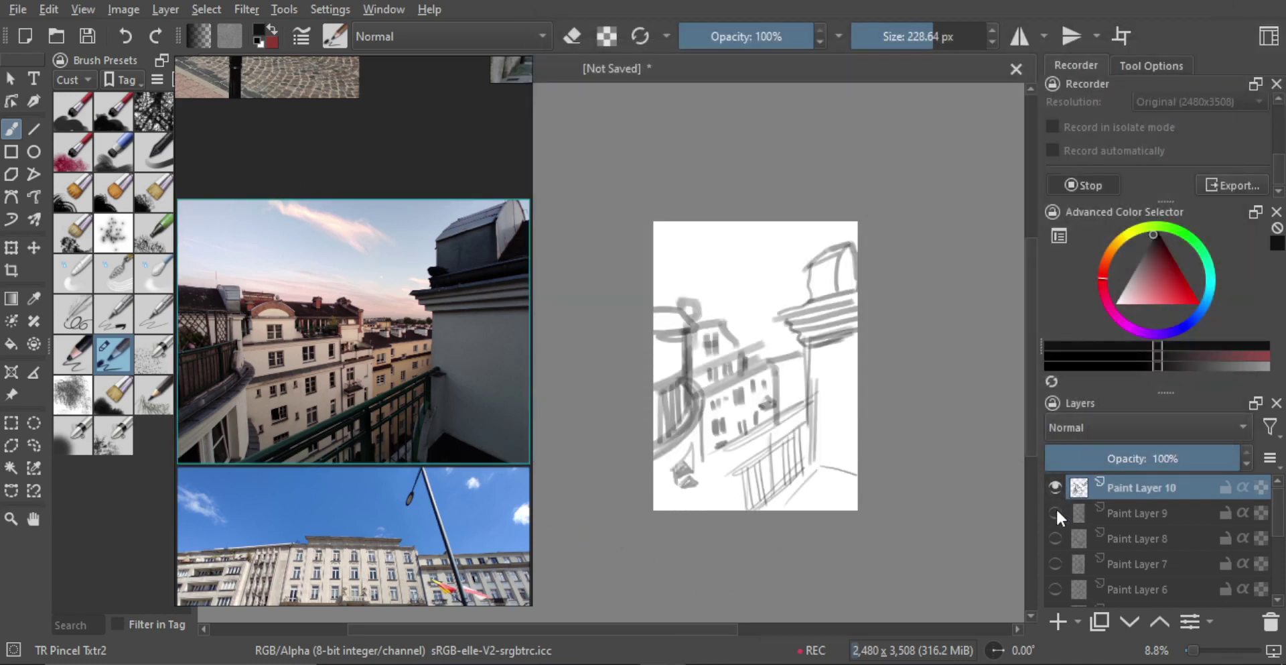
- Review the earlier sketches on Paint Layers 9 to 6 by showing them one at a time
click(1056, 487)
click(1055, 513)
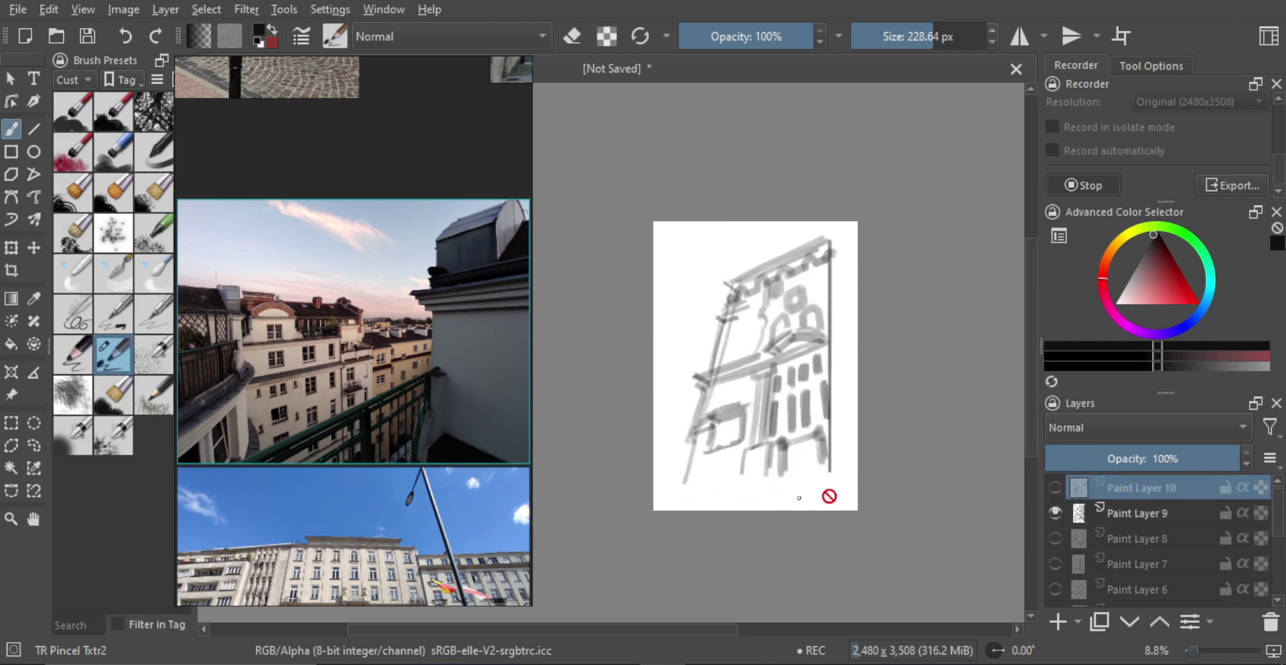
click(1056, 513)
click(1056, 538)
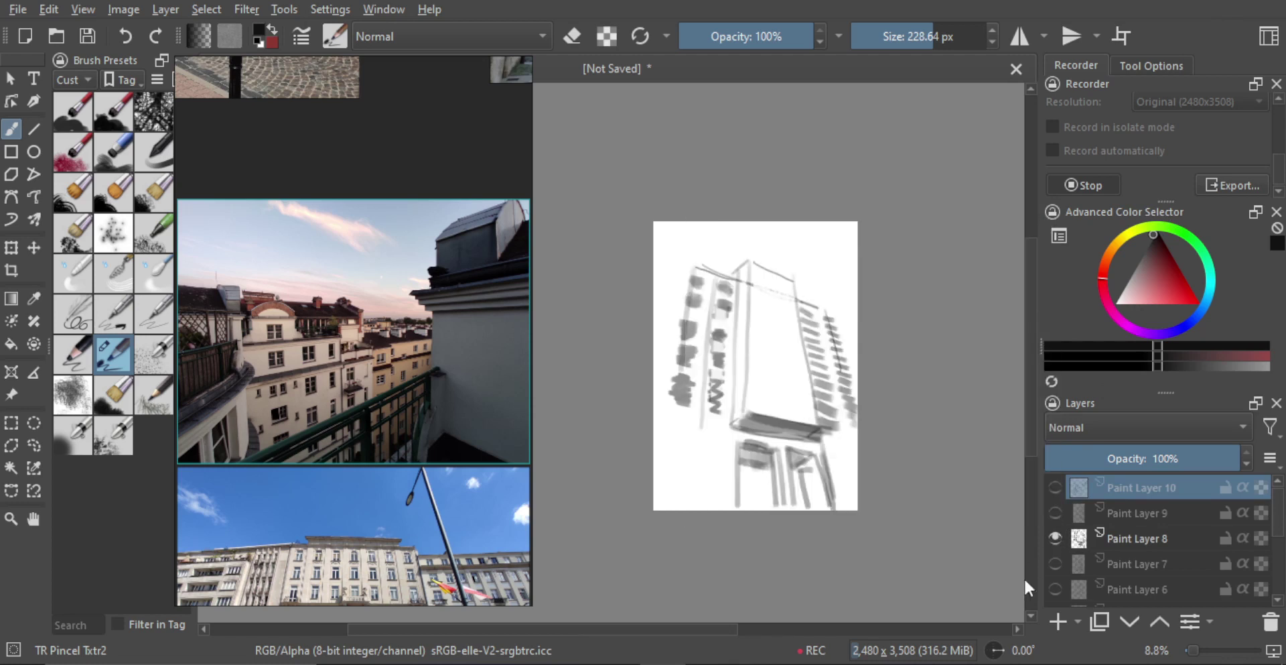
click(1055, 538)
click(1056, 563)
click(1054, 563)
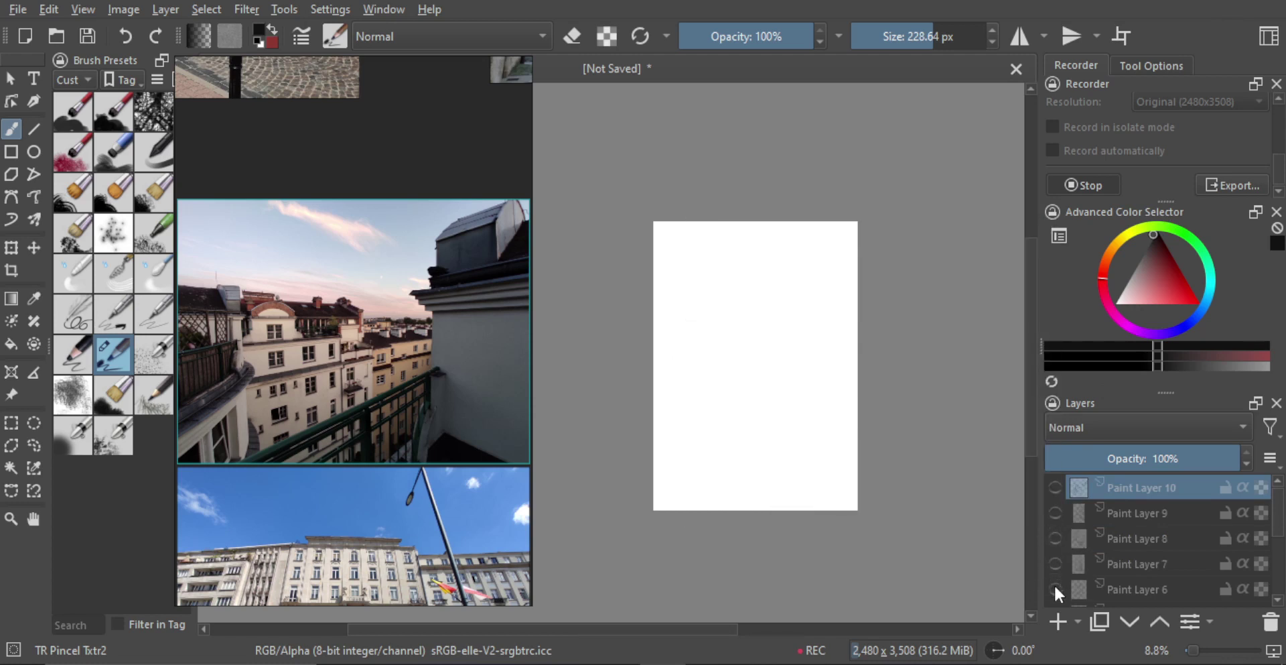
click(1056, 585)
click(1057, 586)
click(1056, 538)
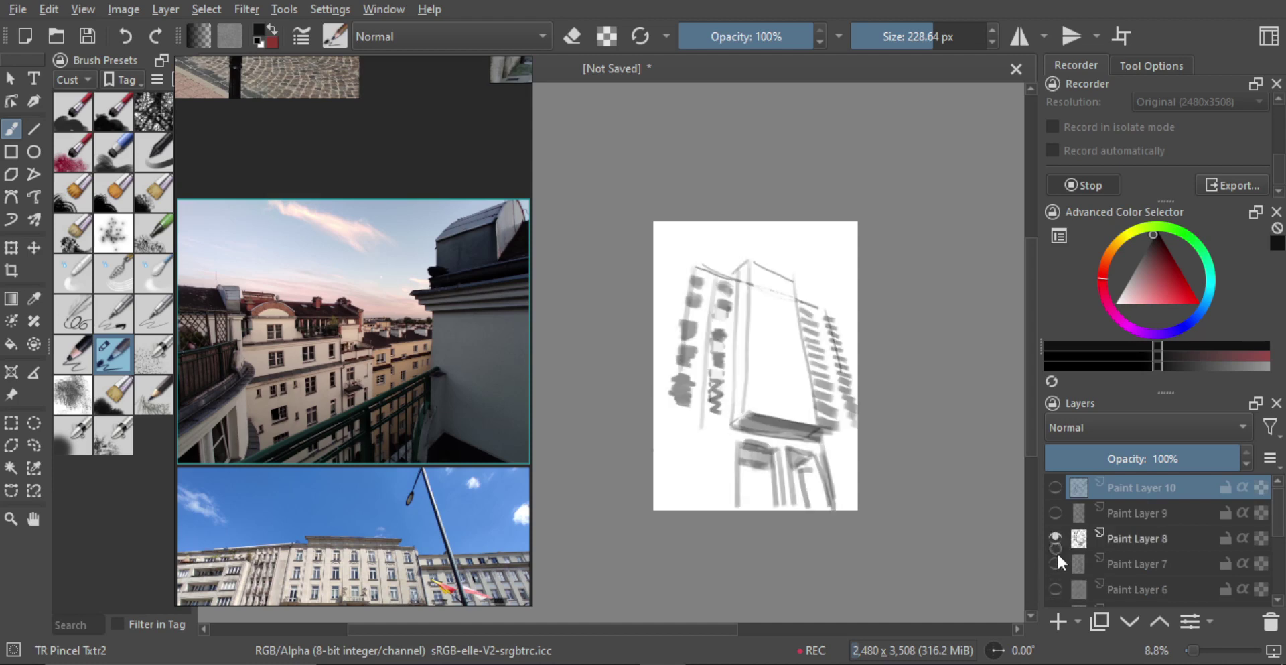
click(1056, 562)
click(1055, 538)
click(1054, 563)
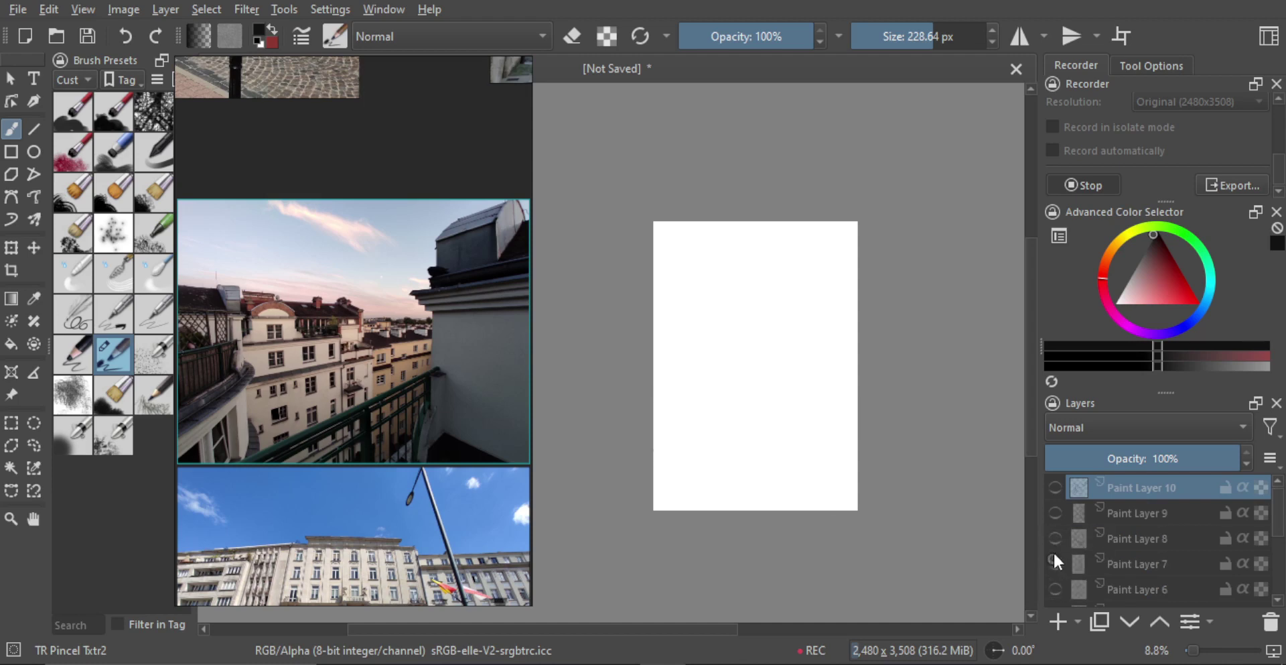
- Show only the Paint Layer 9 sketch and bring up its reference photo of the brick corner building
click(1055, 513)
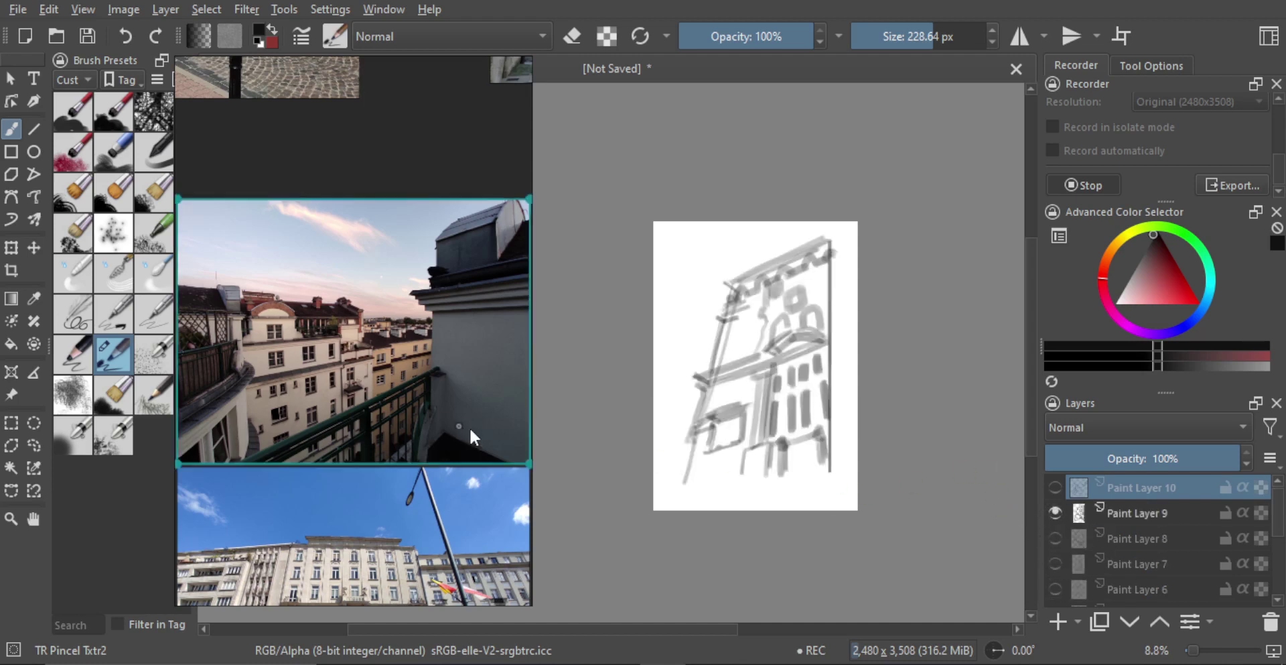
scroll(471, 429, down, 5)
drag(339, 395, 477, 436)
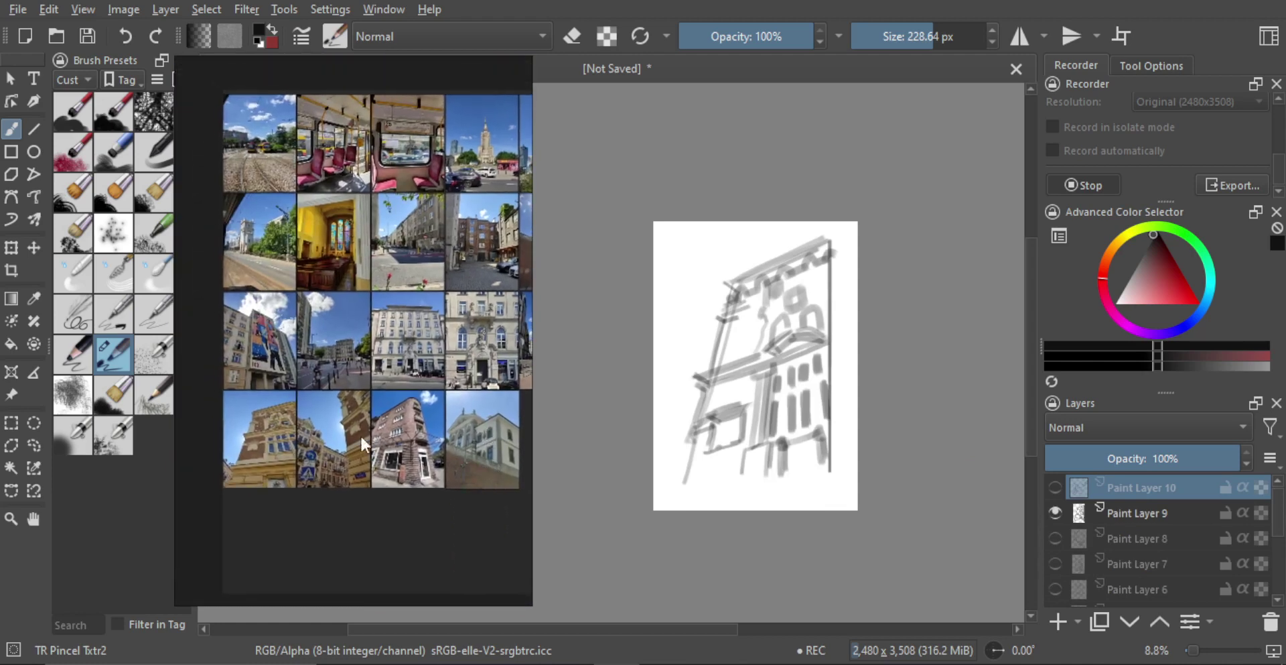
click(271, 453)
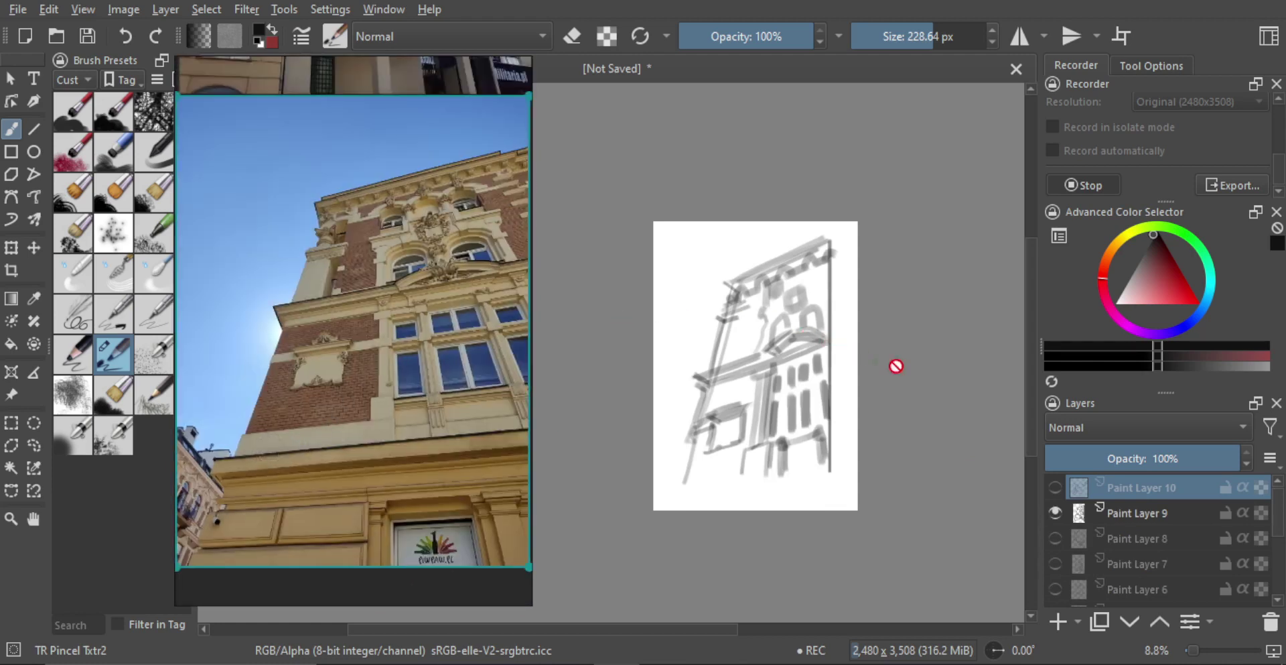
- Duplicate Paint Layer 9, hide the original, and move the copy to the top of the layer stack
click(1130, 519)
key(ctrl+j)
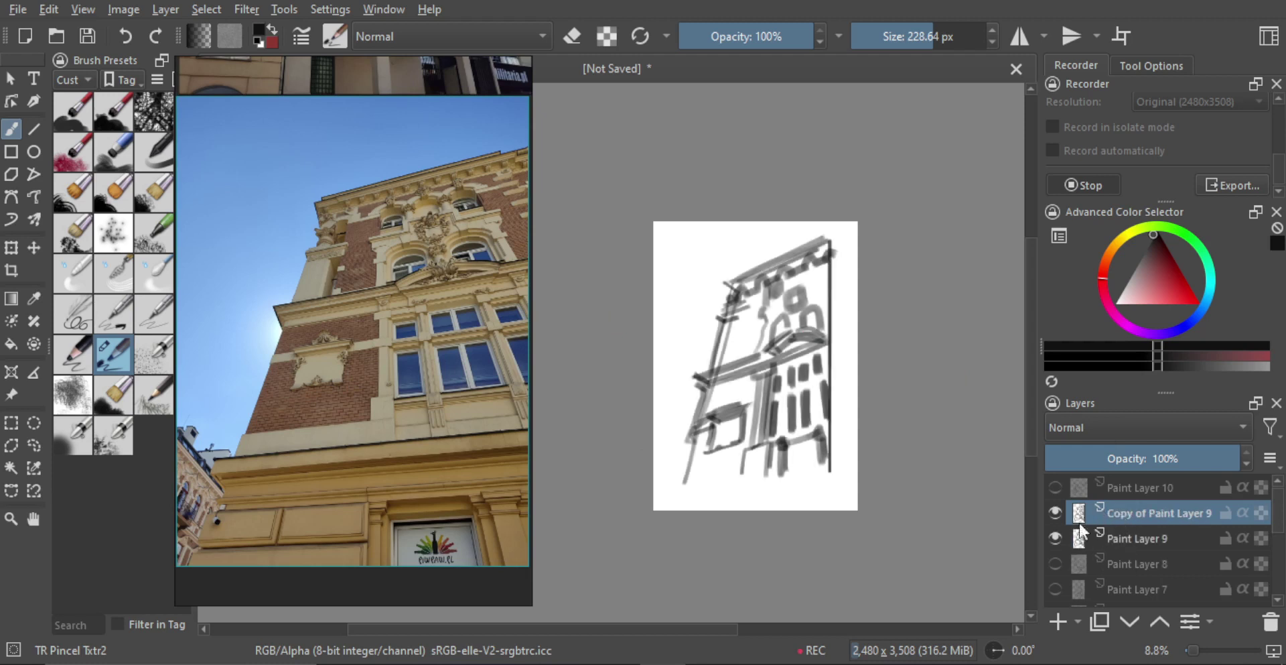
click(1056, 538)
drag(1132, 512, 1139, 479)
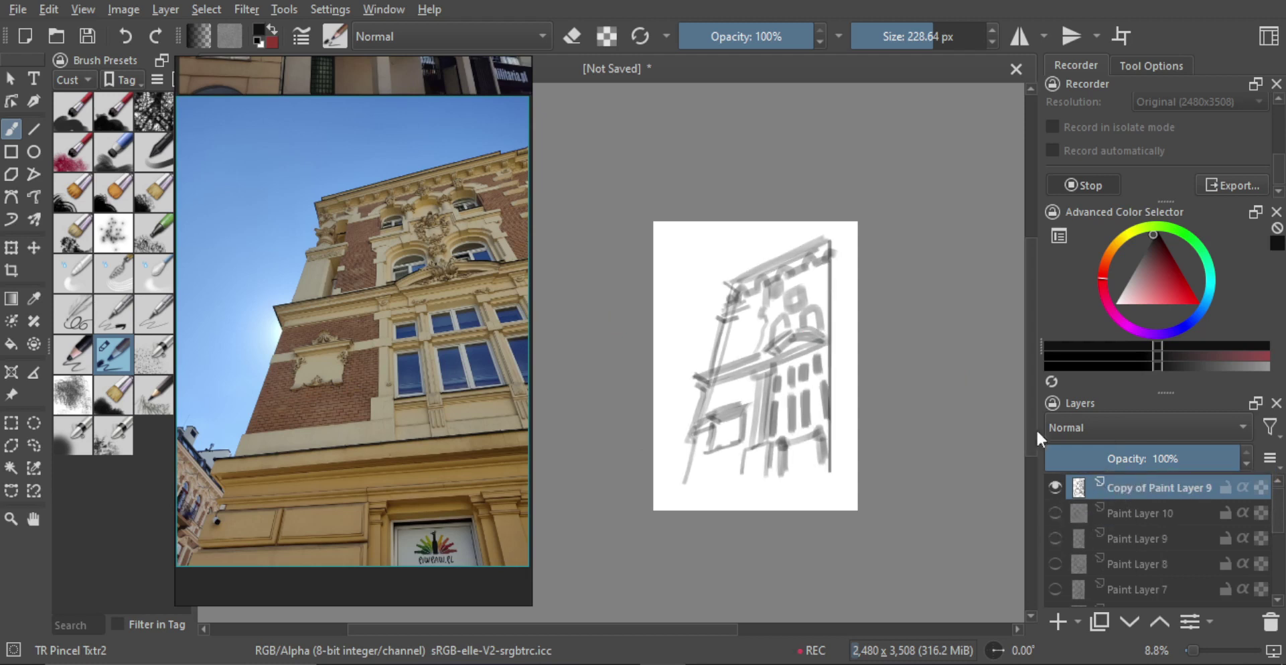
- Add a new paint layer above the copied sketch, reduce the brush size to 137.82 px, and enlarge the reference's upper facade
drag(825, 358, 813, 370)
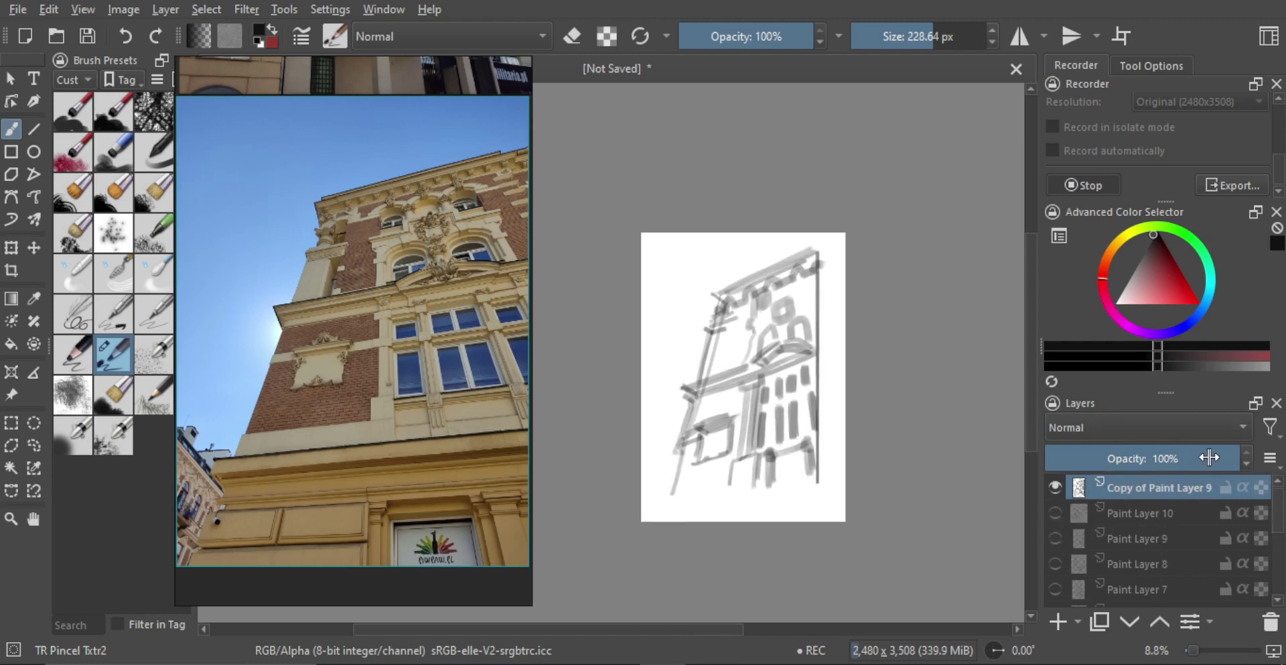
click(1058, 621)
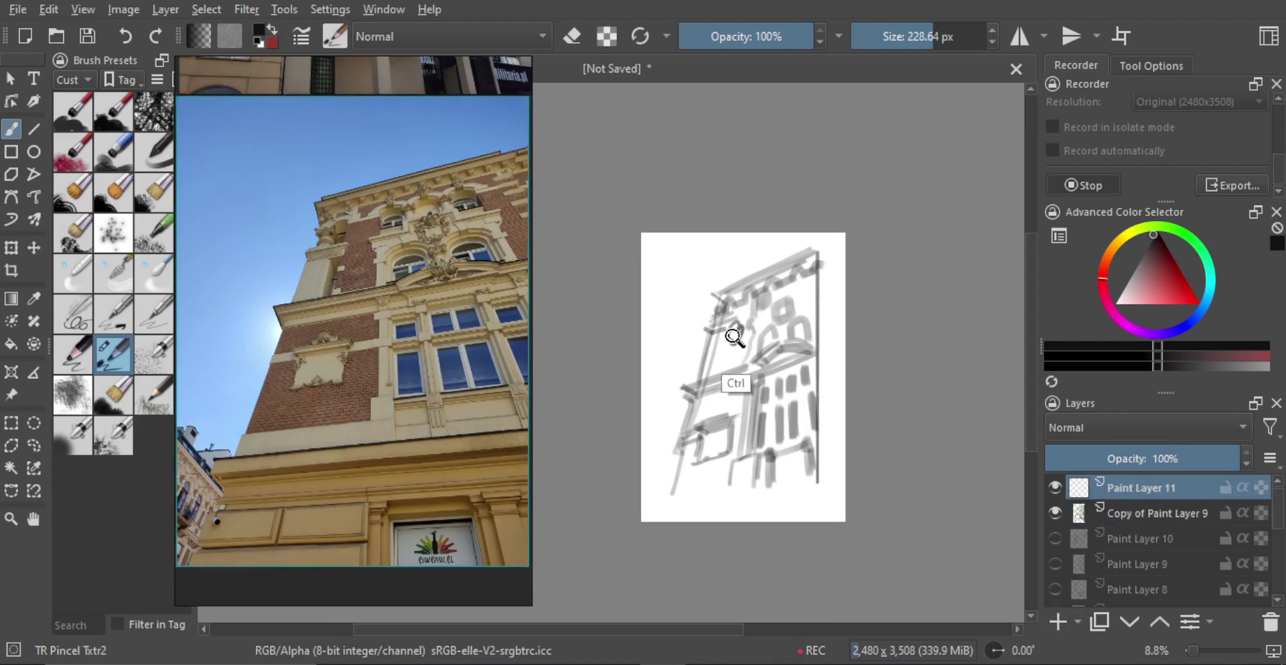
mouse_move(735, 335)
mouse_down()
mouse_move(796, 240)
mouse_move(781, 278)
mouse_move(746, 276)
mouse_move(761, 264)
mouse_move(714, 281)
mouse_up()
scroll(755, 285, down, 3)
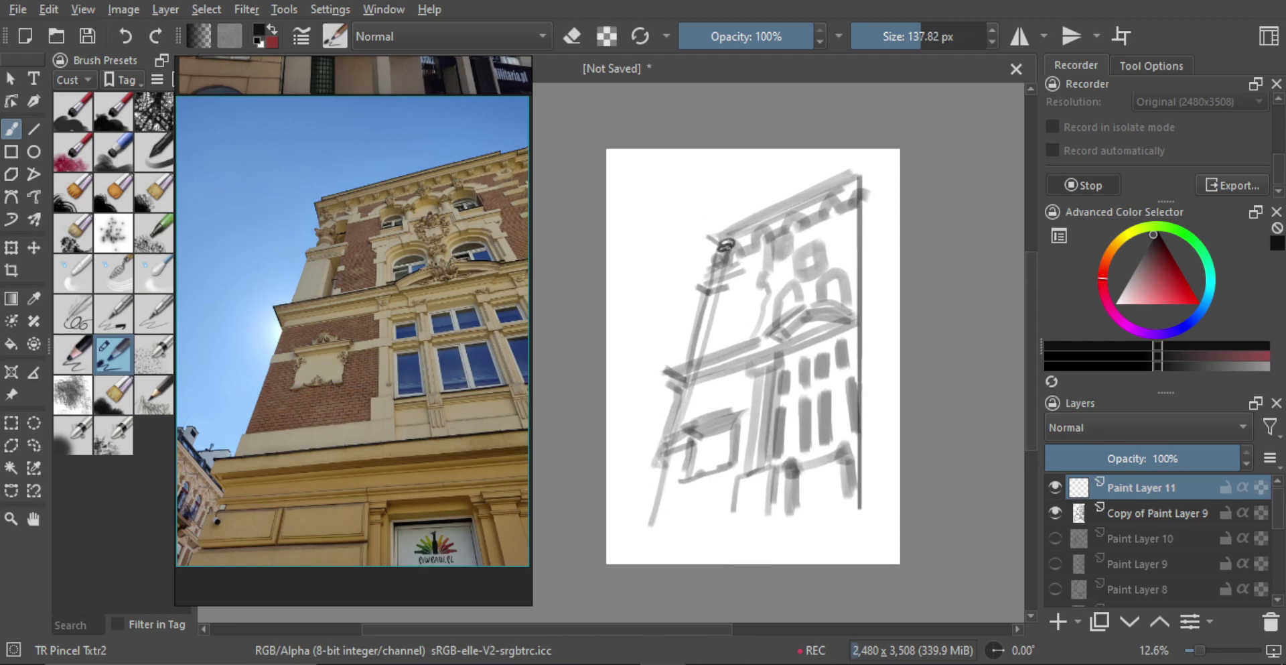
scroll(412, 215, up, 4)
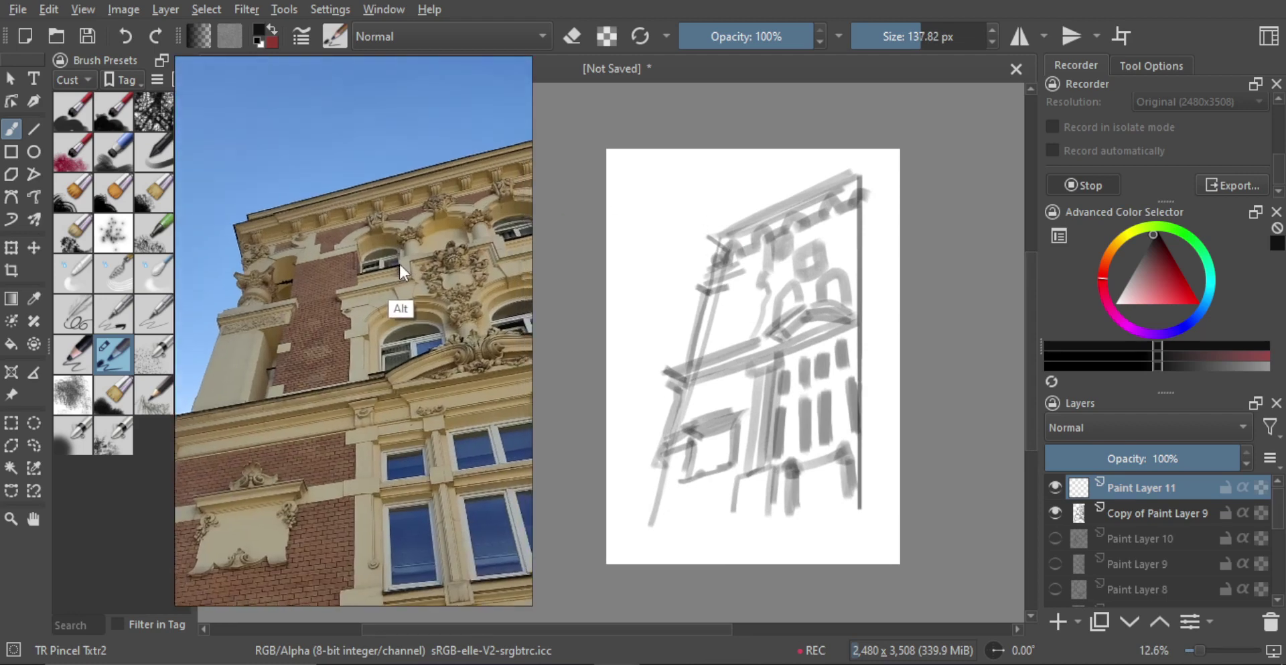
- On Paint Layer 11, trace the cornice's left corner with a short stroke and draw a straight roof edge rising to the right
scroll(399, 262, down, 3)
alt+drag(430, 263, 472, 254)
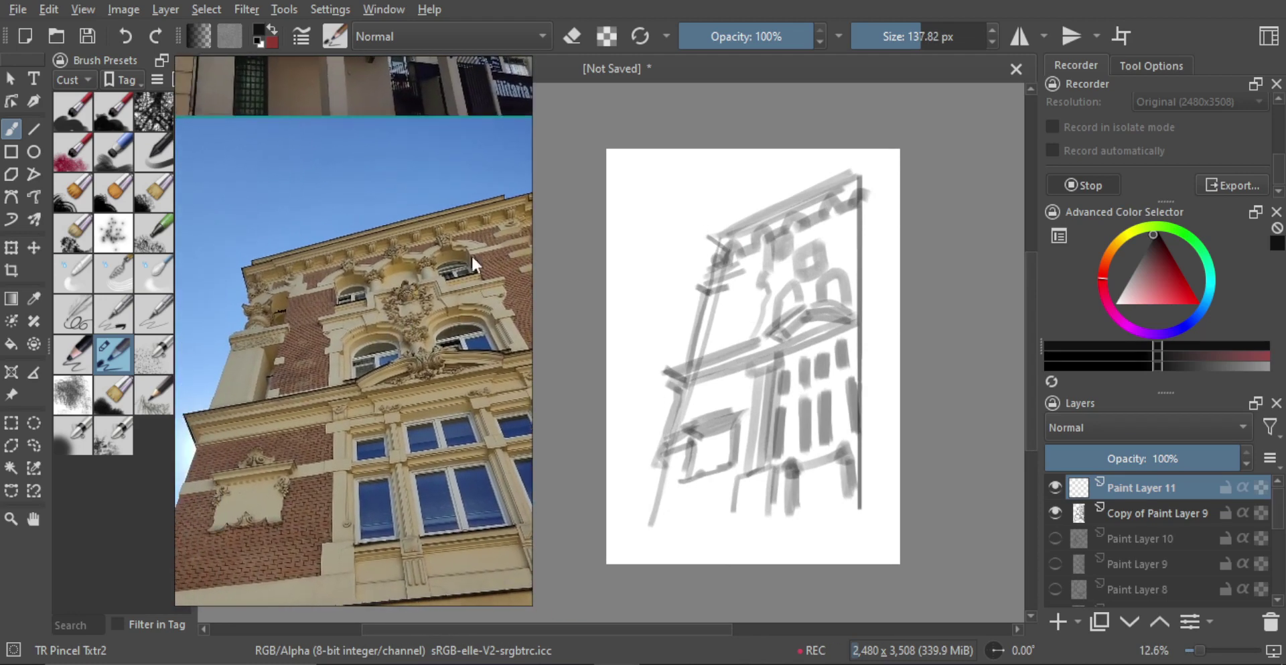
scroll(770, 224, up, 3)
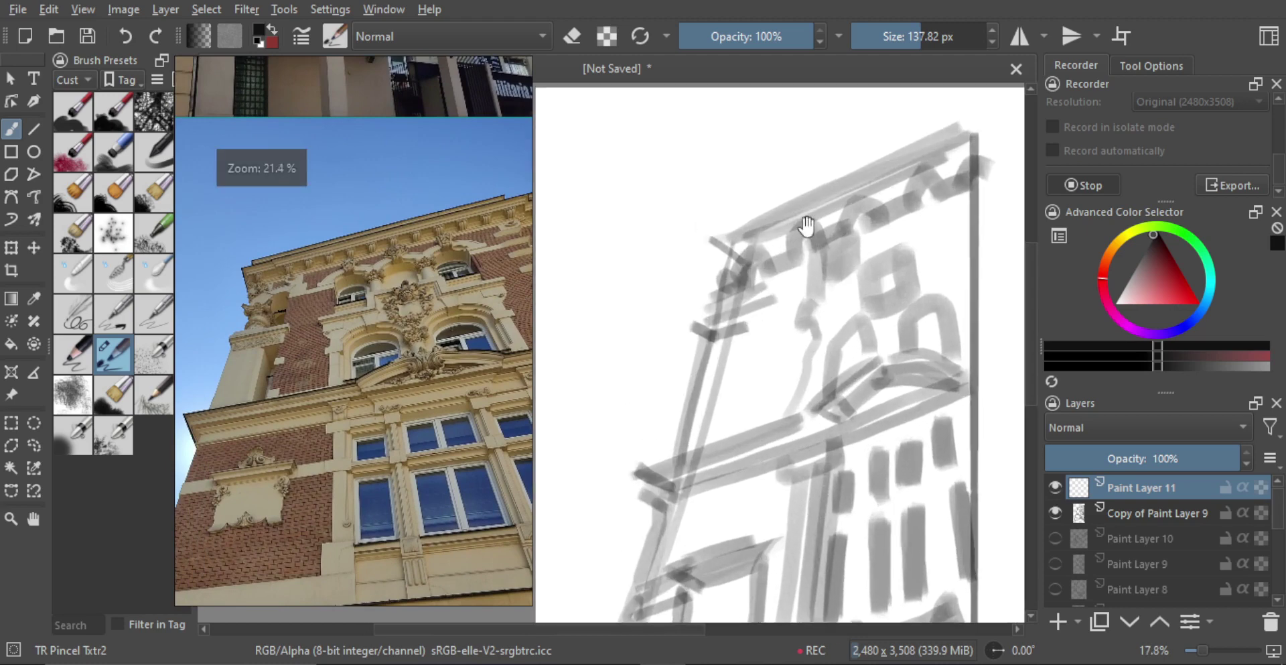
drag(807, 226, 826, 231)
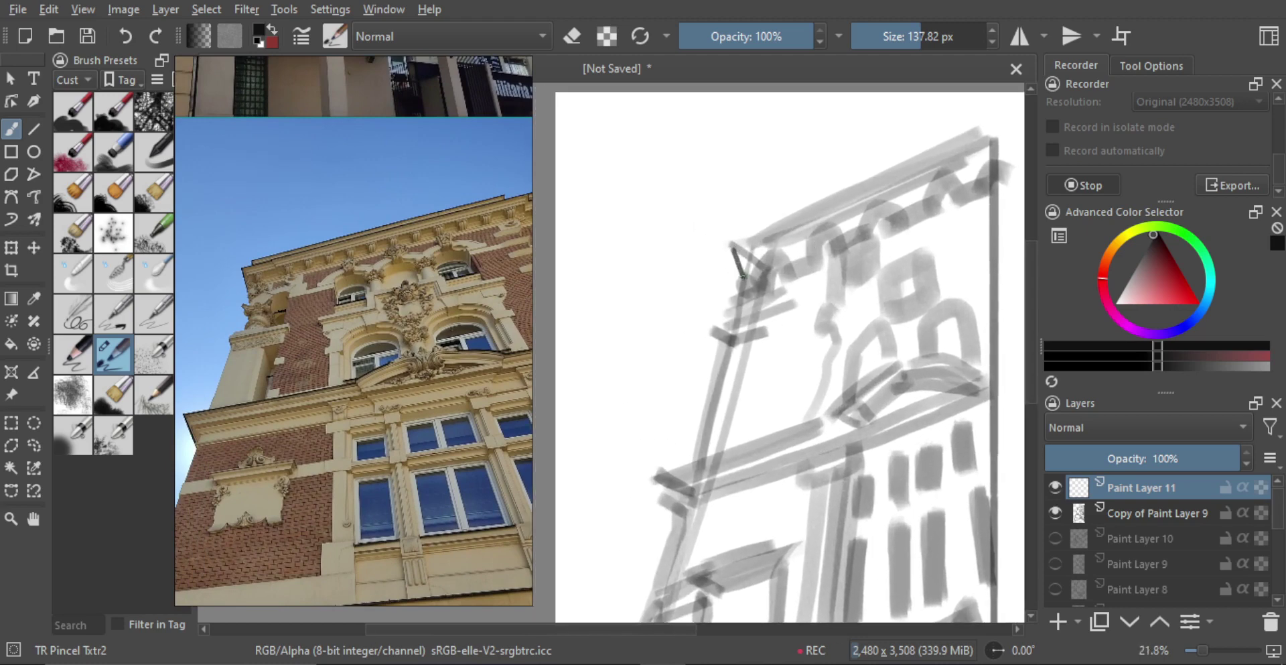
drag(732, 246, 742, 271)
key(v)
mouse_move(732, 246)
mouse_down()
mouse_move(831, 243)
mouse_move(938, 213)
mouse_move(968, 142)
mouse_move(1014, 123)
mouse_up()
key(b)
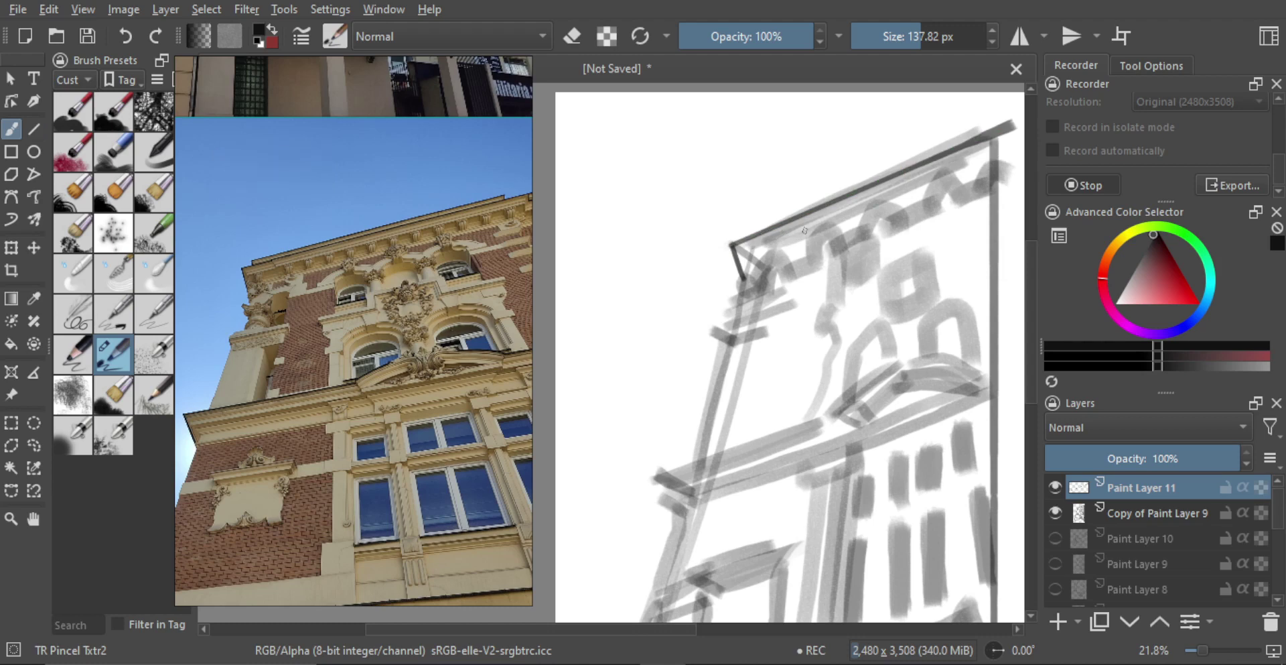
- Build up the roof edge with two more parallel straight lines, the uppermost about 1331 px long
key(v)
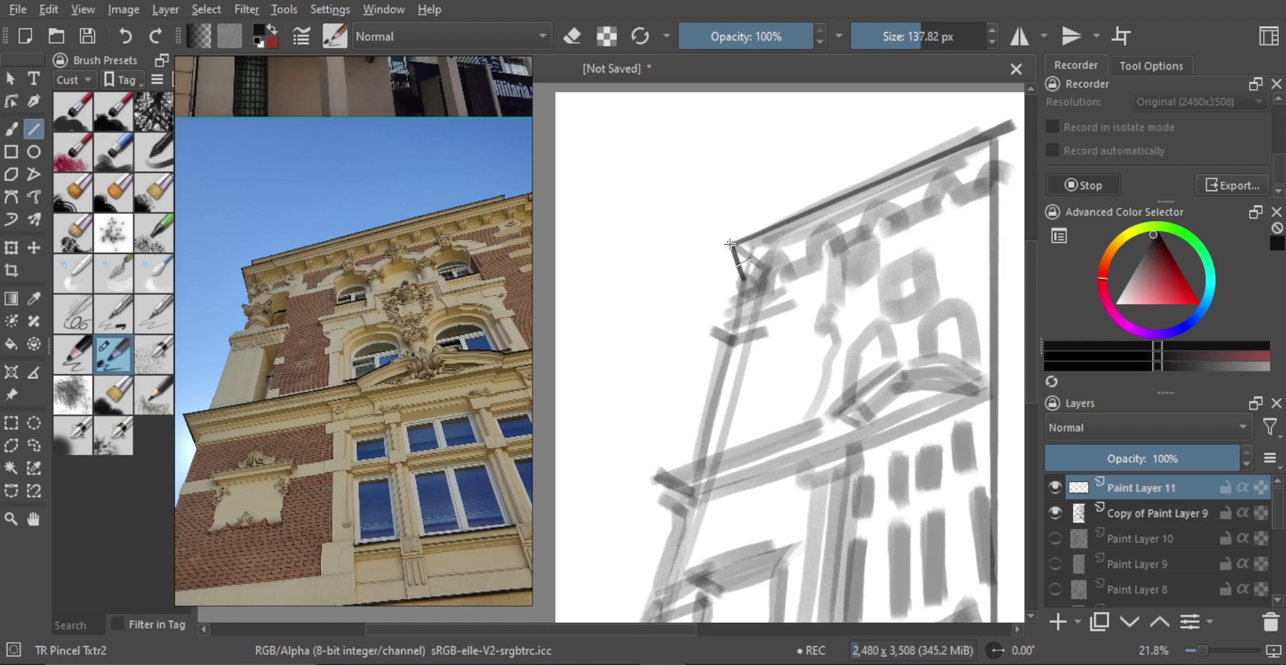
drag(731, 243, 1012, 120)
key(b)
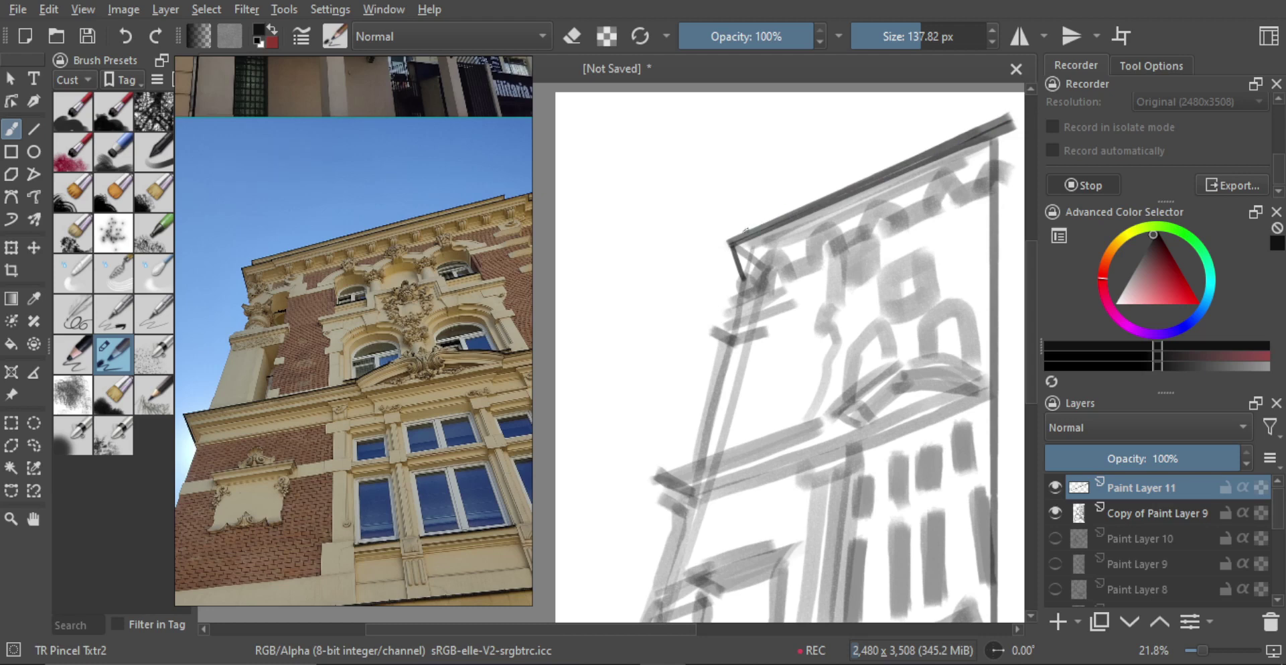
key(v)
drag(743, 230, 998, 110)
key(b)
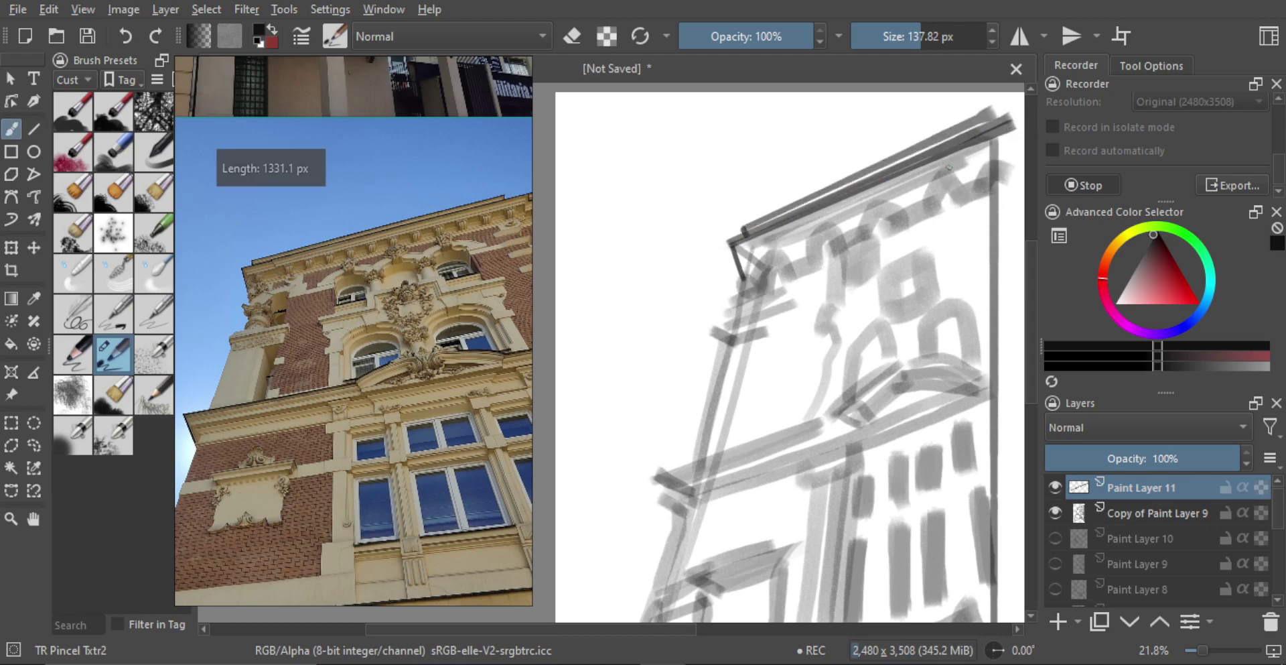
- Draw two straight cornice lines under the roof edge and a row of small brackets along them with a 74.41 px brush
drag(865, 203, 861, 175)
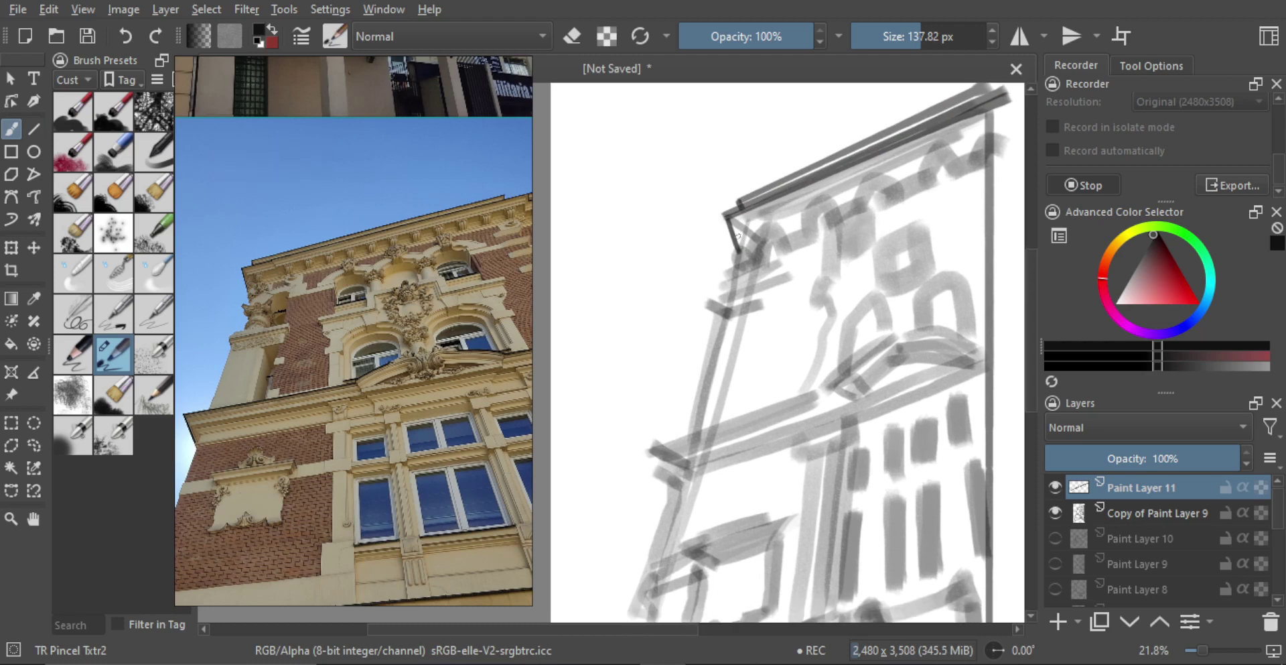
key(v)
drag(738, 219, 987, 117)
drag(744, 226, 1000, 121)
key(b)
drag(899, 212, 841, 243)
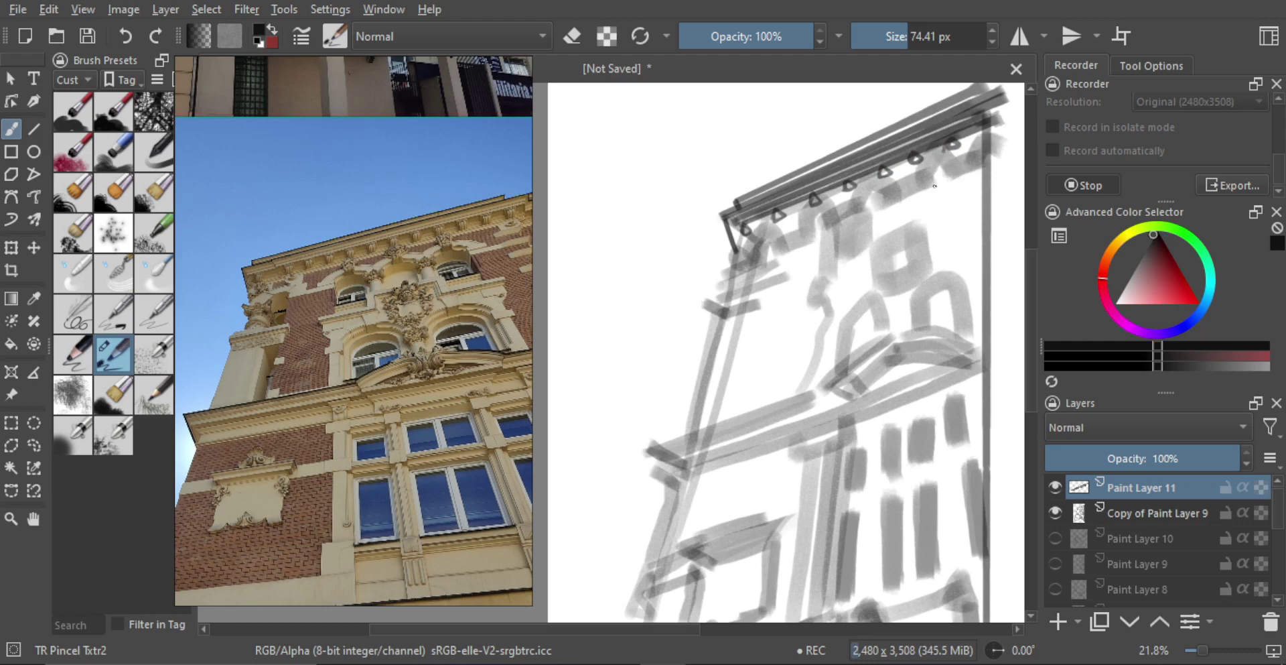
- Sketch the carved ornament under the right part of the cornice, using the enlarged upper facade of the reference as a guide
drag(928, 219, 917, 220)
scroll(420, 300, up, 3)
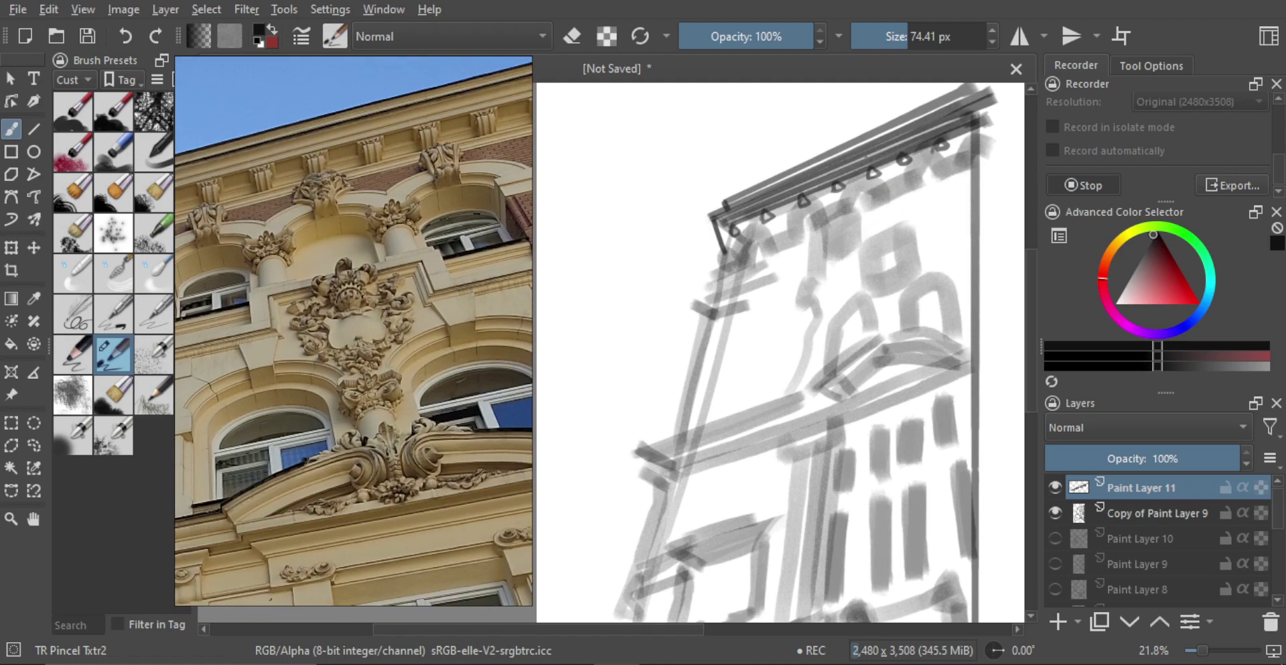
scroll(436, 294, down, 3)
drag(432, 311, 478, 297)
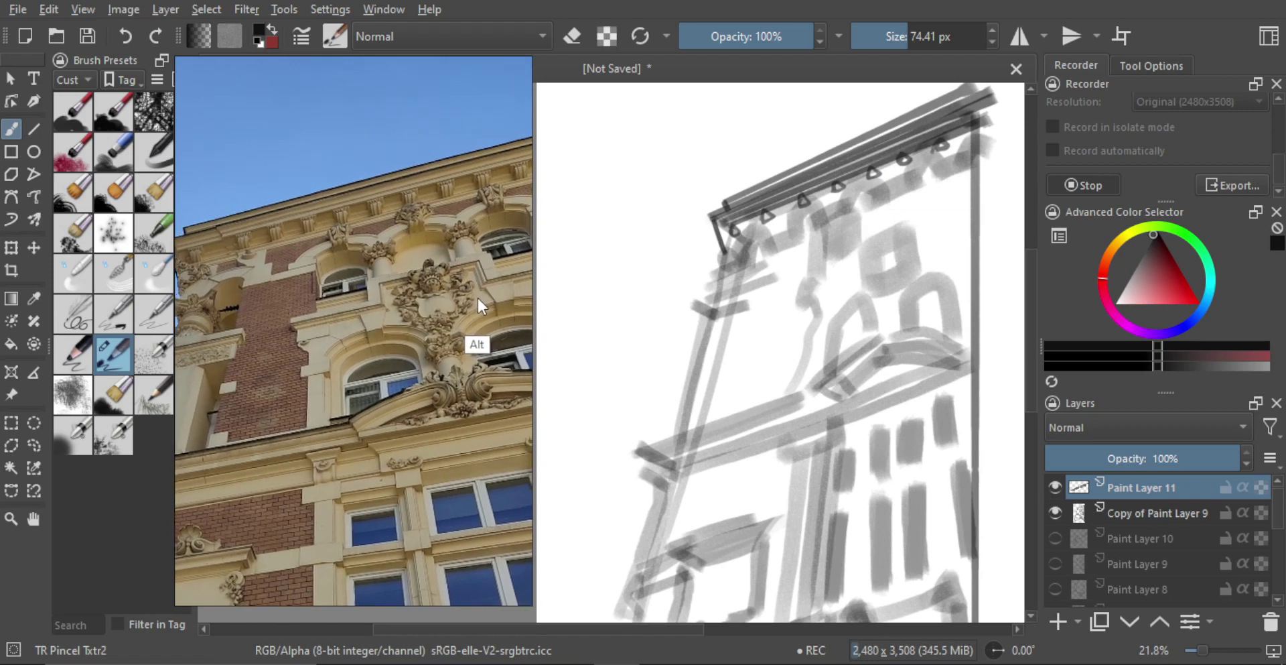
drag(431, 317, 389, 333)
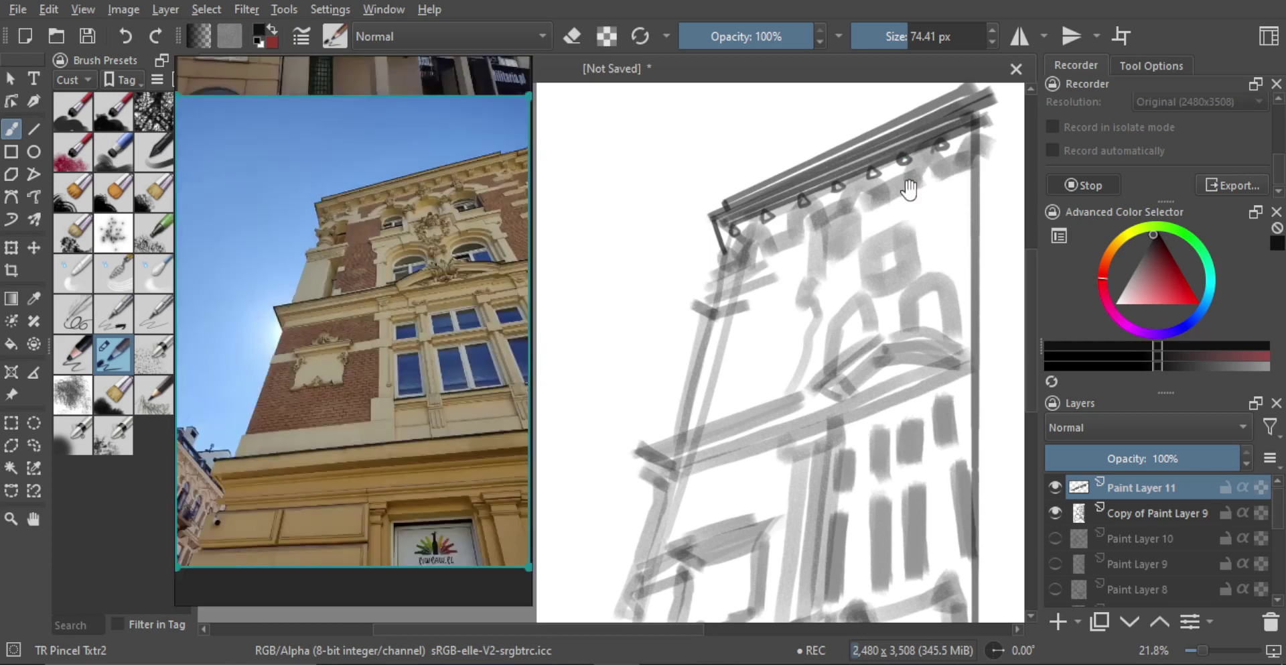
drag(909, 186, 896, 179)
drag(357, 255, 417, 253)
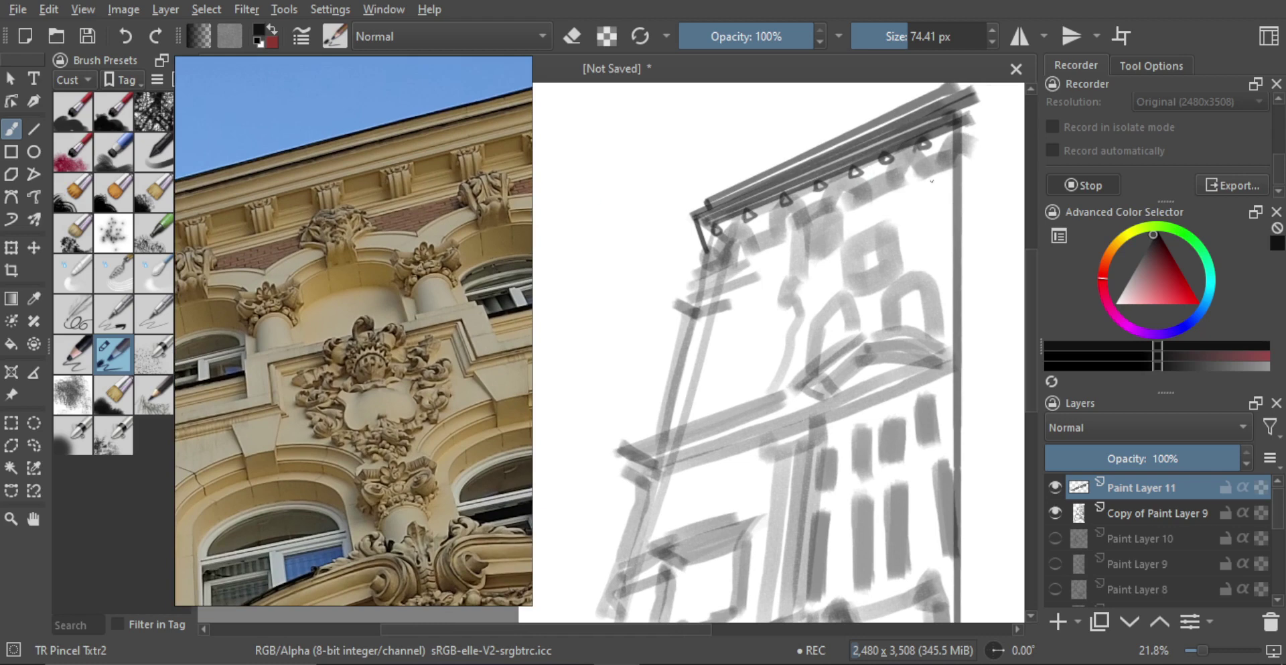
mouse_move(884, 180)
mouse_down()
mouse_move(889, 167)
mouse_move(909, 170)
mouse_move(886, 182)
mouse_move(906, 188)
mouse_up()
drag(894, 196, 902, 207)
mouse_move(906, 190)
mouse_down()
mouse_move(916, 198)
mouse_move(875, 189)
mouse_move(923, 183)
mouse_up()
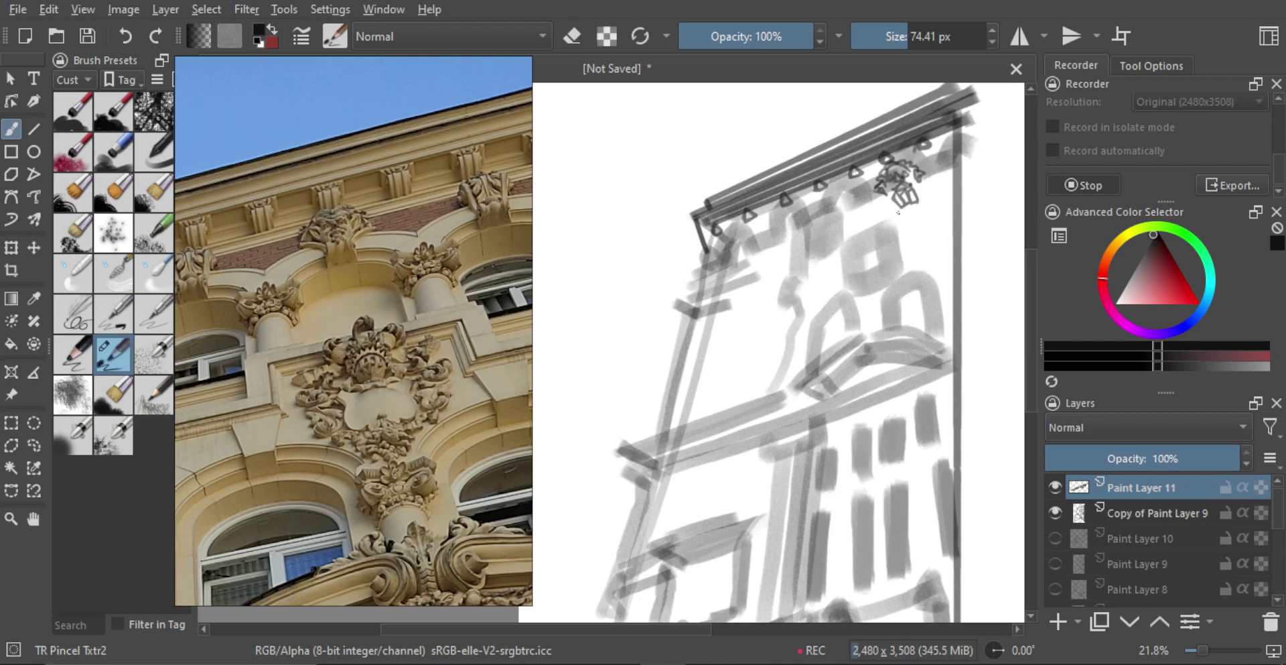
mouse_move(896, 213)
mouse_down()
mouse_move(890, 226)
mouse_move(938, 208)
mouse_move(885, 224)
mouse_move(936, 210)
mouse_up()
scroll(860, 200, down, 3)
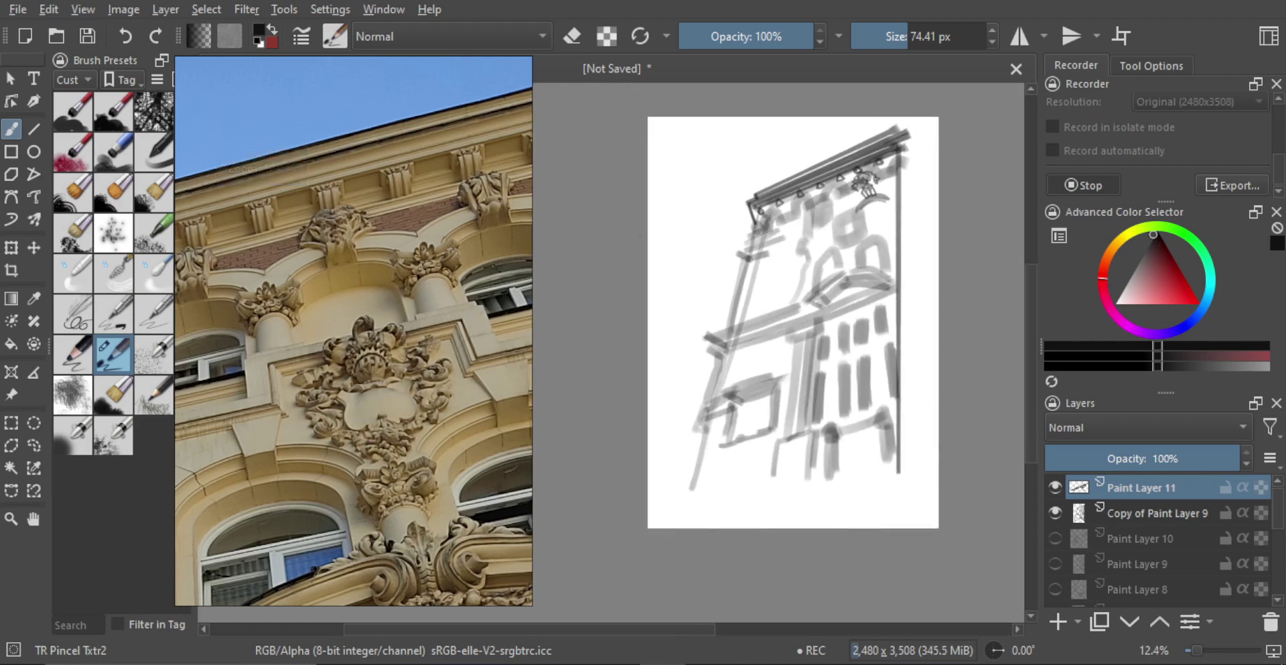
key(ctrl+z)
scroll(869, 209, up, 1)
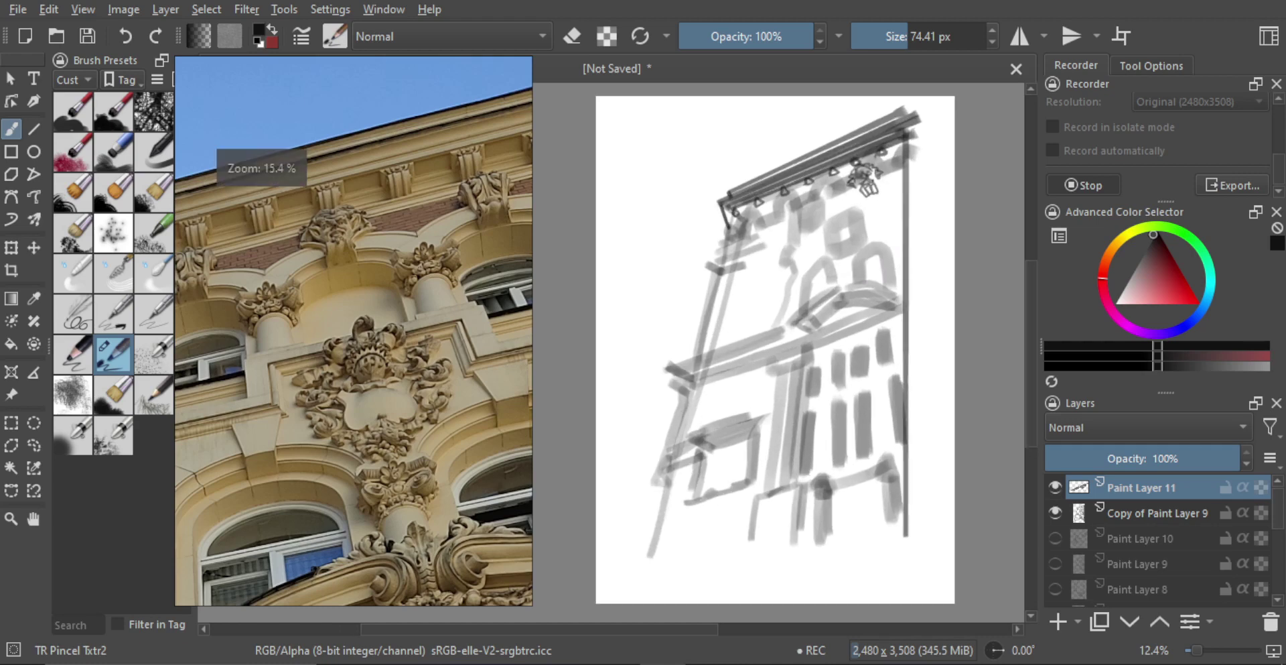
- Select the carved ornament freehand, shrink it and fit it closer under the cornice, apply the transform and deselect
double_click(441, 369)
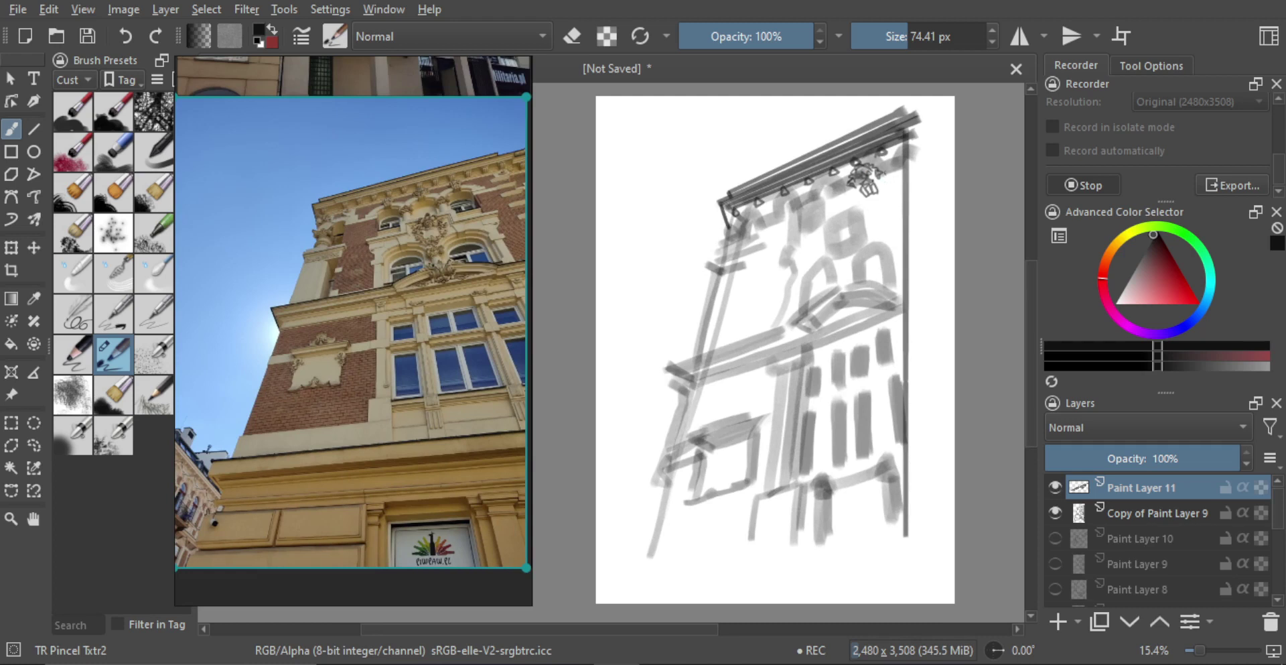
key(l)
mouse_move(886, 173)
mouse_down()
mouse_move(868, 163)
mouse_move(856, 220)
mouse_move(873, 202)
mouse_up()
key(ctrl+t)
drag(918, 163, 888, 184)
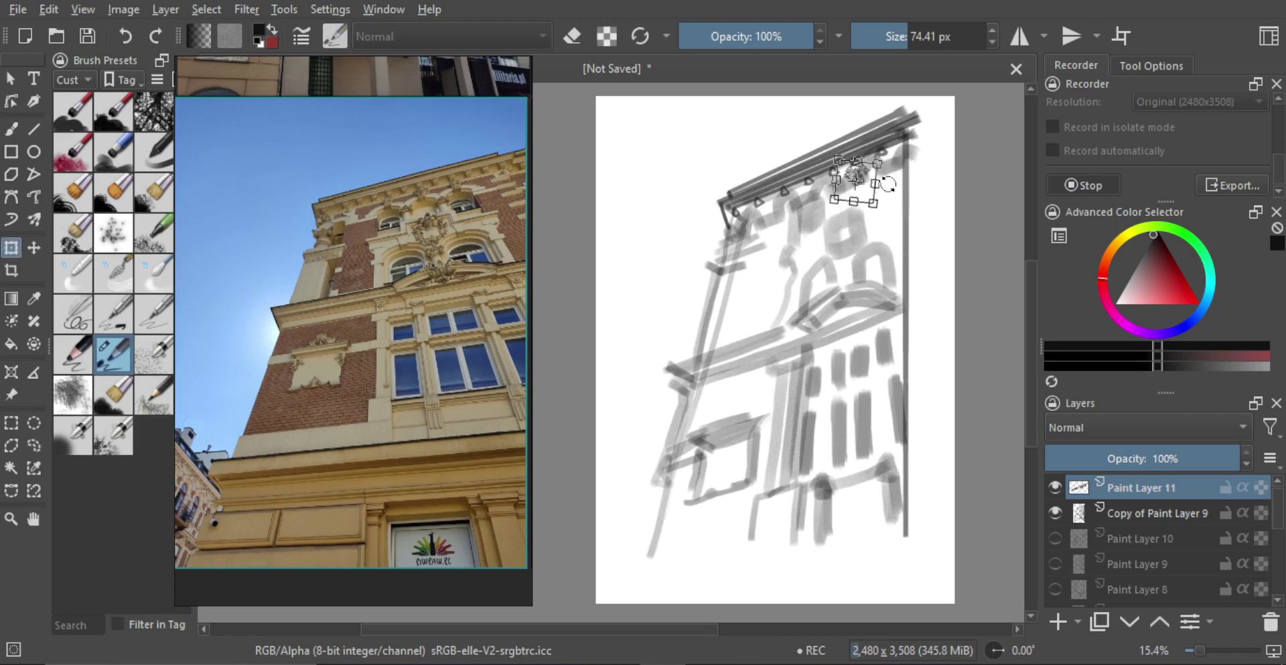
key(Return)
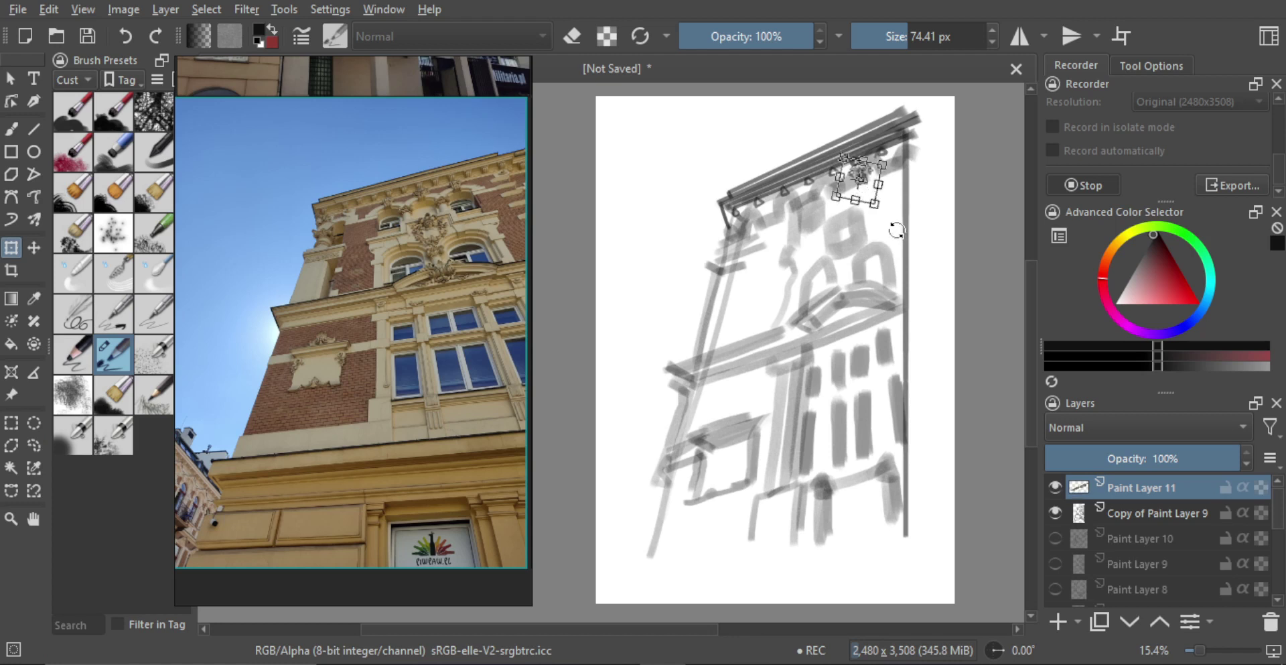
key(Return)
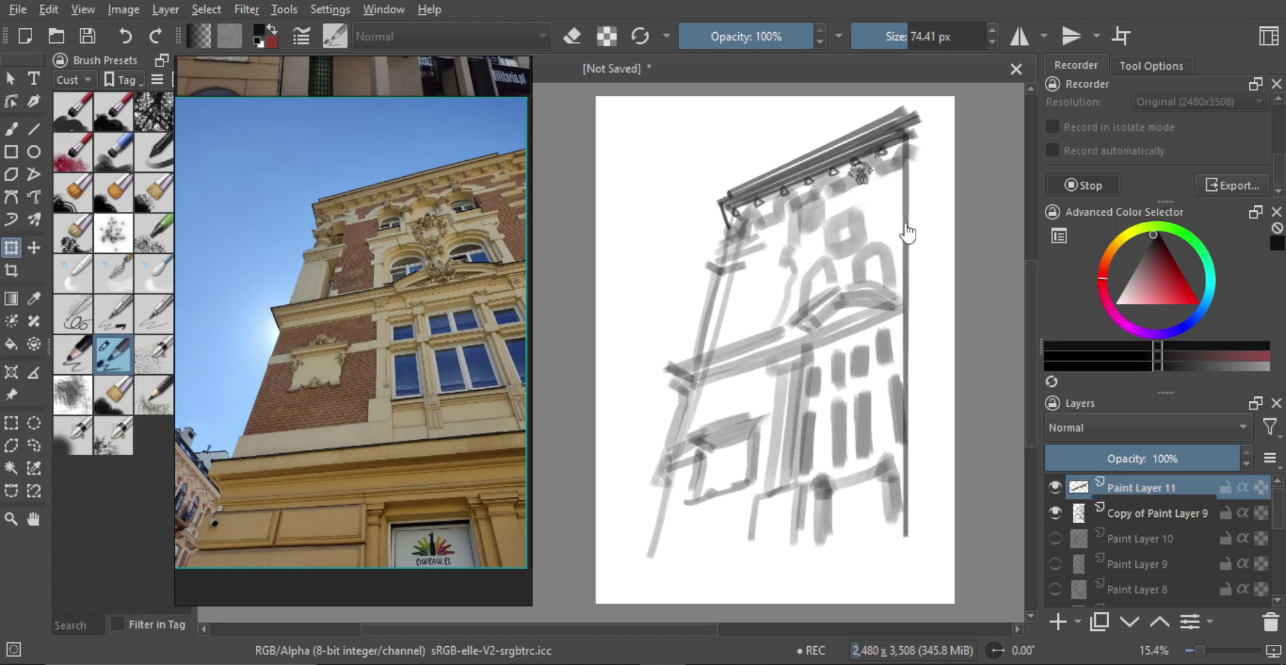
key(l)
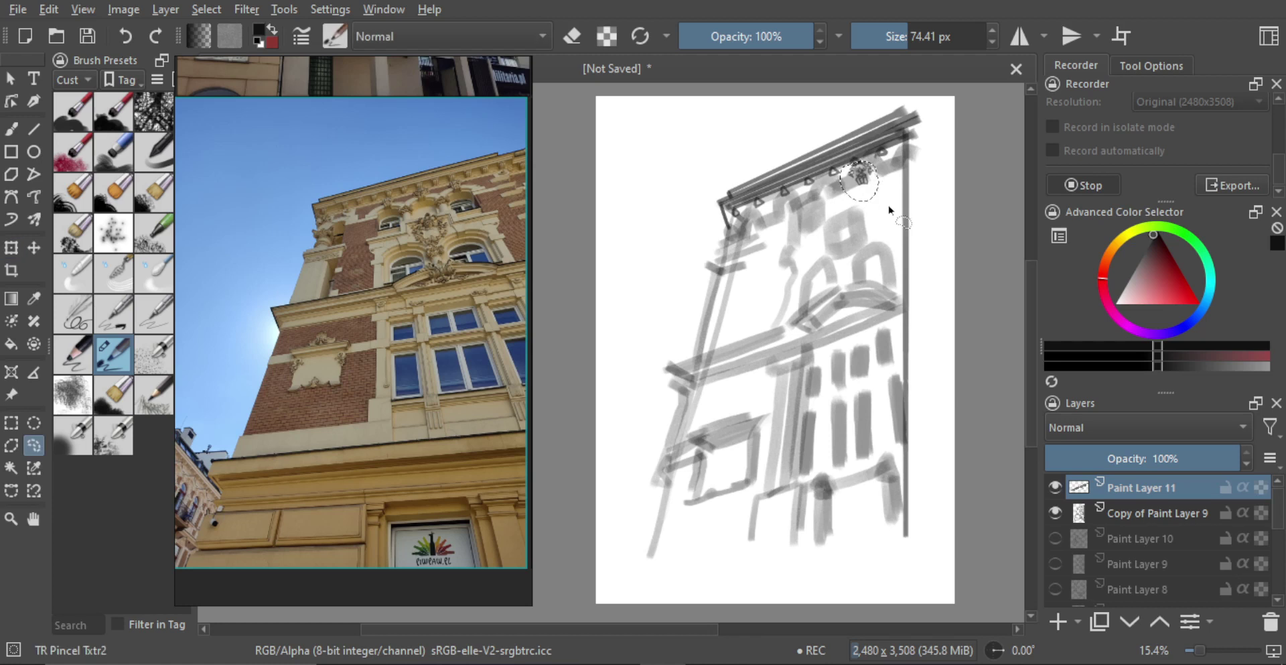
key(ctrl+shift+a)
key(b)
- Set the brush size to 82.76 px, lower the opacity of Copy of Paint Layer 9, and make Paint Layer 11 active again
key(bracketright)
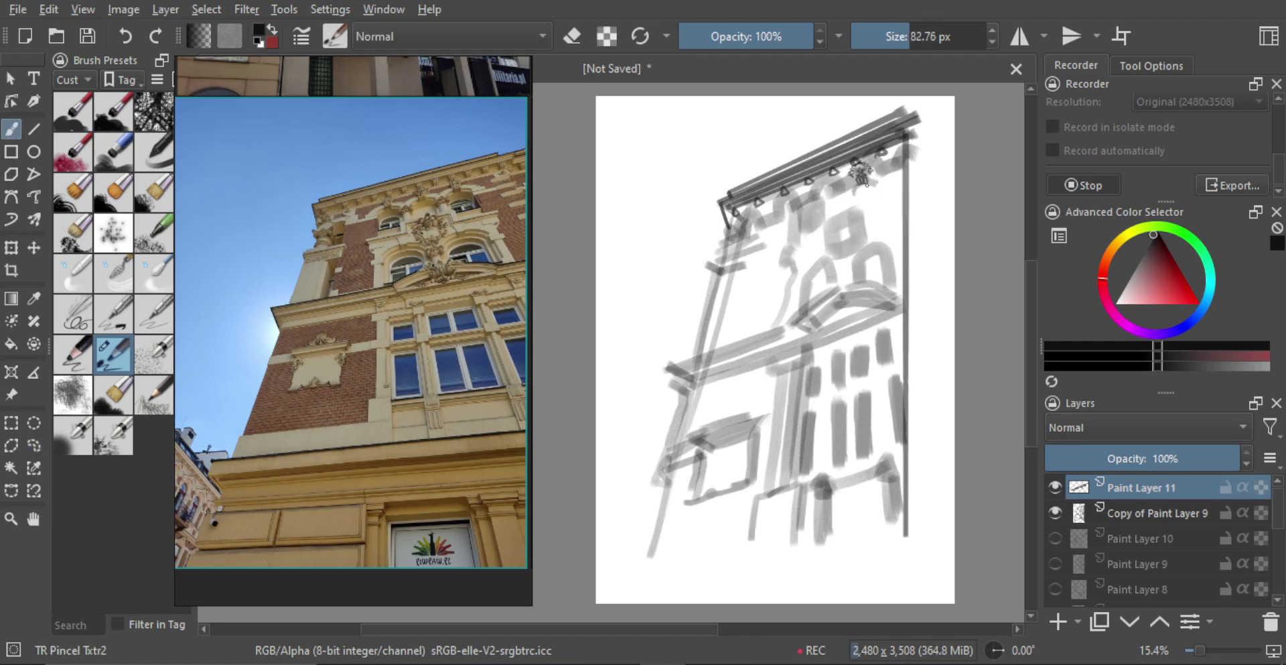
click(1171, 515)
drag(1191, 458, 1159, 458)
click(1166, 488)
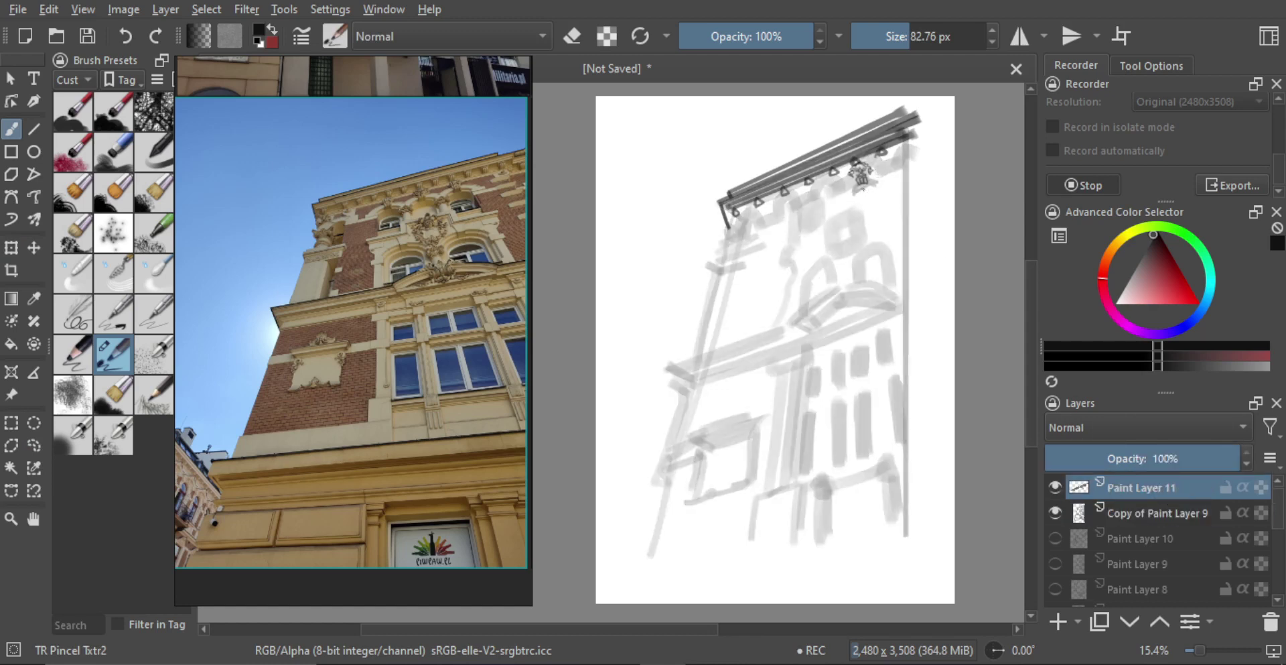
- Sketch the column strokes beneath the carved ornament, undoing unwanted strokes and enlarging the brush to 96.41 px and 100.83 px
mouse_move(863, 188)
mouse_down()
mouse_move(881, 190)
mouse_move(852, 199)
mouse_move(866, 200)
mouse_move(861, 229)
mouse_move(884, 208)
mouse_up()
key(ctrl+z)
key(ctrl+z)
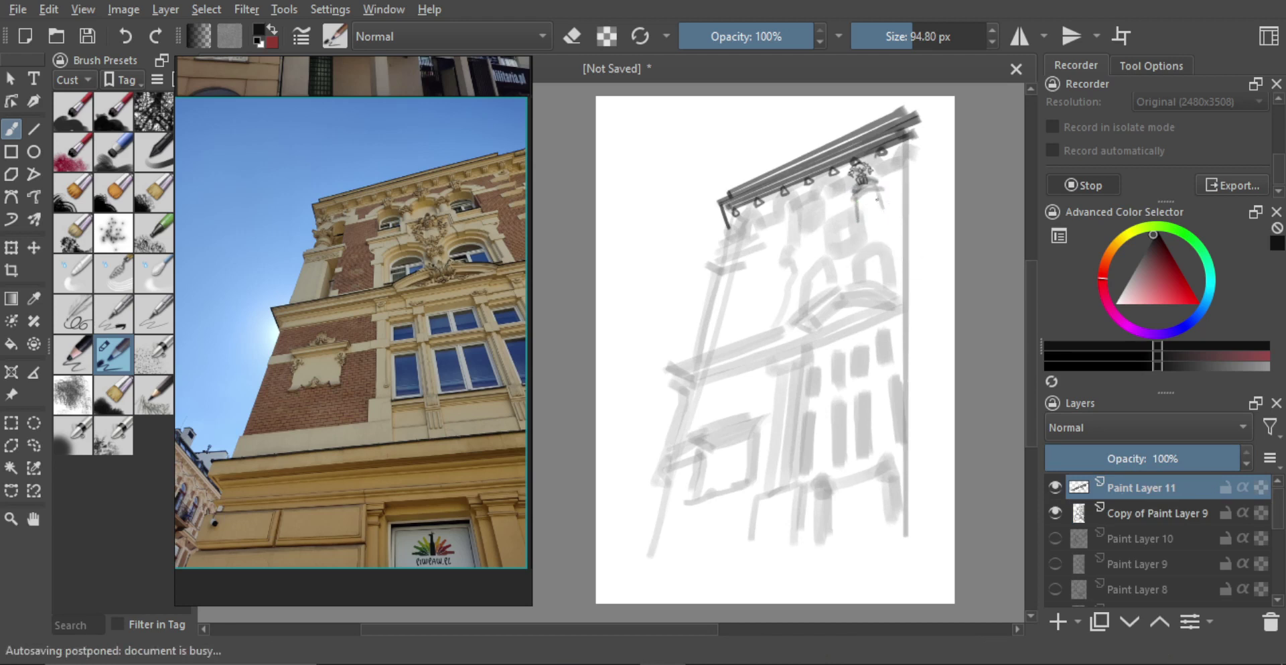
key(bracketright)
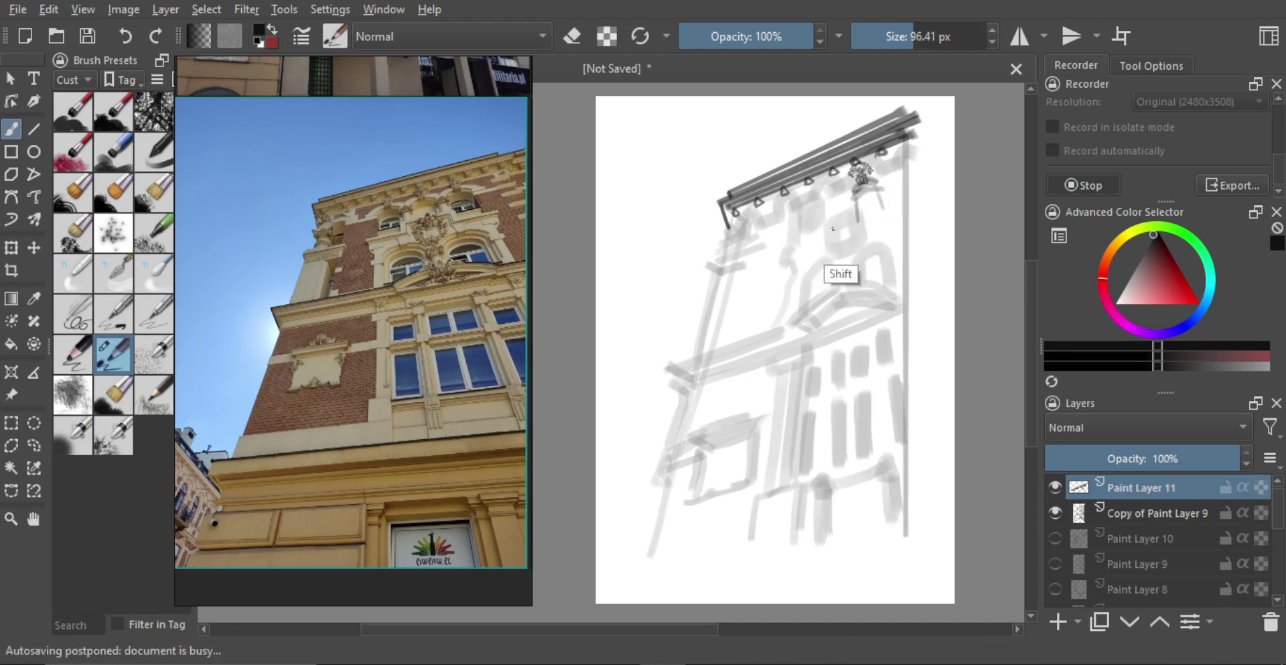
mouse_move(867, 211)
mouse_down()
mouse_move(892, 201)
mouse_move(854, 231)
mouse_up()
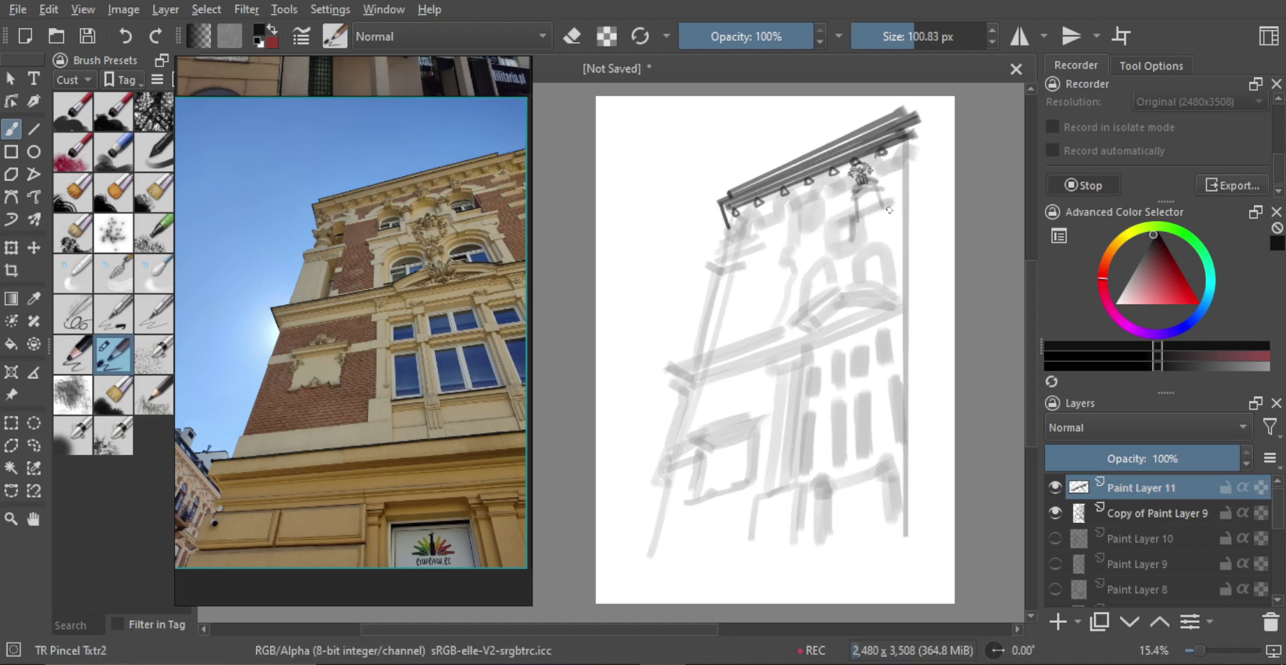
- Draw the slanted ledge below the upper windows with a 113.24 px brush, redoing its long stroke once
key(bracketright)
mouse_move(822, 245)
mouse_down()
mouse_move(906, 209)
mouse_move(819, 245)
mouse_move(889, 214)
mouse_move(832, 241)
mouse_move(876, 226)
mouse_up()
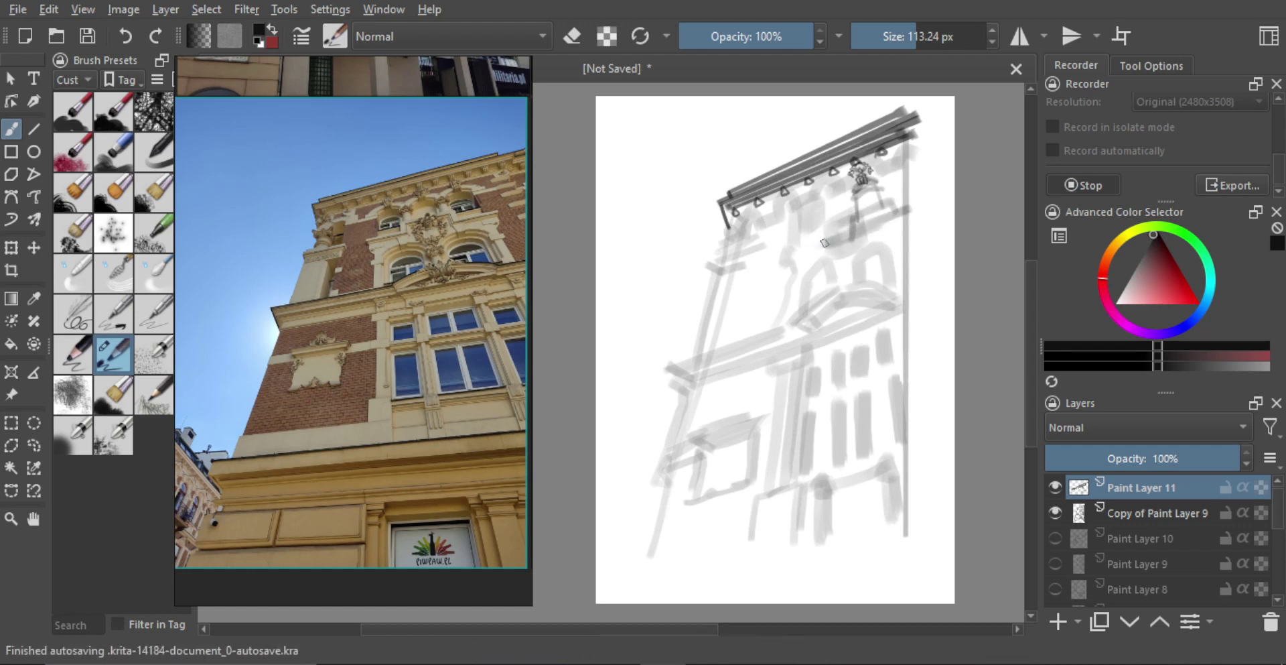
drag(806, 259, 894, 221)
key(ctrl+z)
drag(805, 258, 905, 220)
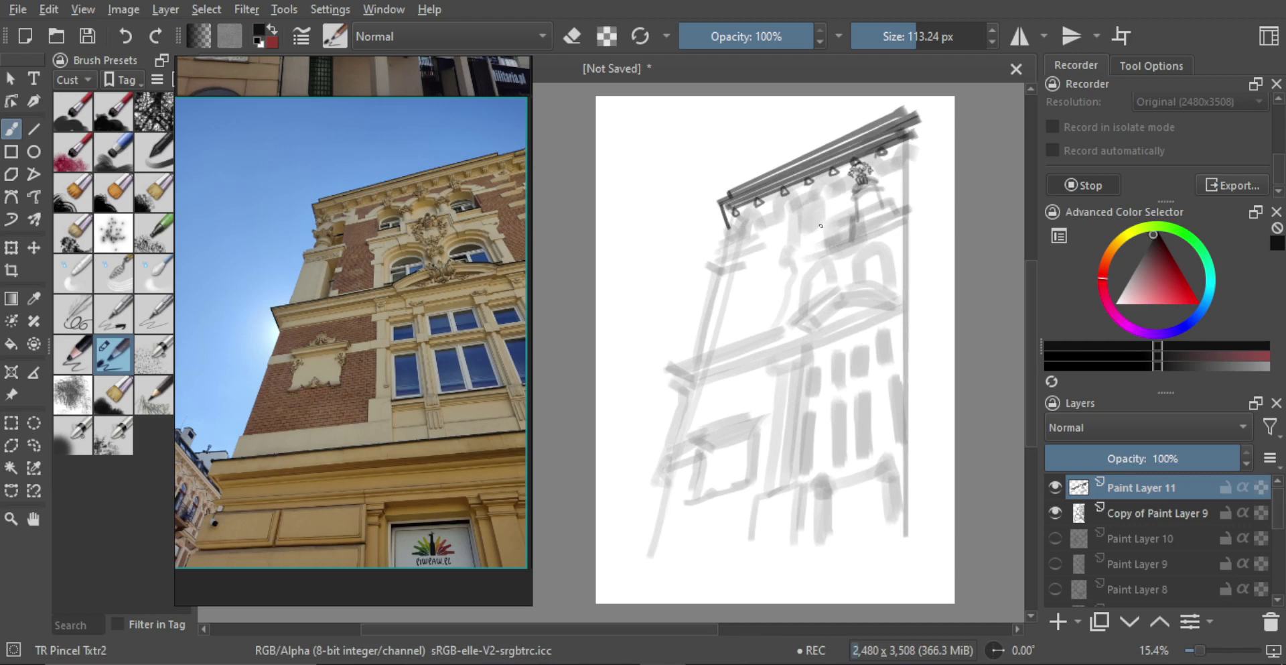
mouse_move(821, 213)
mouse_down()
mouse_move(816, 253)
mouse_move(835, 207)
mouse_move(844, 220)
mouse_up()
mouse_move(833, 207)
mouse_down()
mouse_move(827, 245)
mouse_move(840, 229)
mouse_move(841, 240)
mouse_up()
key(ctrl+z)
key(ctrl+z)
- Sketch the arched upper windows on both sides of the ornament's column and darken the left arch, enlarging the brush to 141.66 px
mouse_move(834, 210)
mouse_down()
mouse_move(827, 251)
mouse_move(870, 239)
mouse_move(903, 184)
mouse_up()
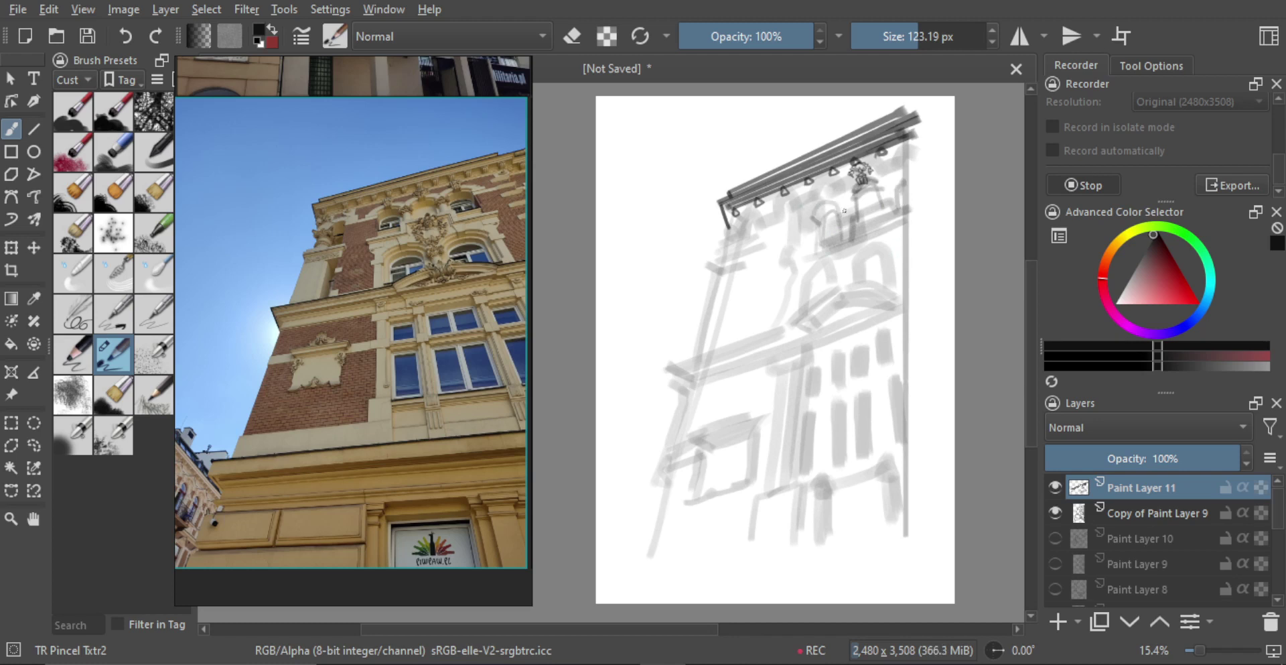
mouse_move(809, 207)
shift+mouse_down()
mouse_move(742, 244)
mouse_move(879, 203)
shift+mouse_up()
key(bracketright)
key(bracketright)
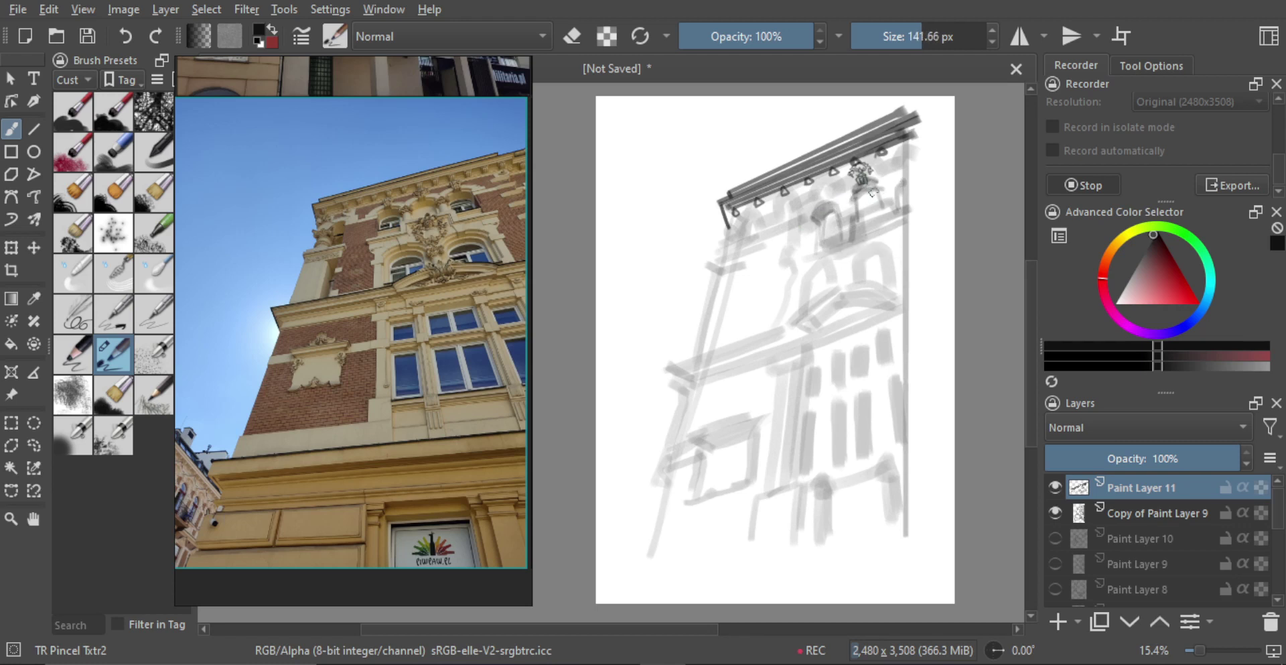
click(903, 184)
- Sketch a round ornament under the cornice's left corner with a 116.67 px brush and undo the surplus stroke
shift+drag(868, 231, 747, 265)
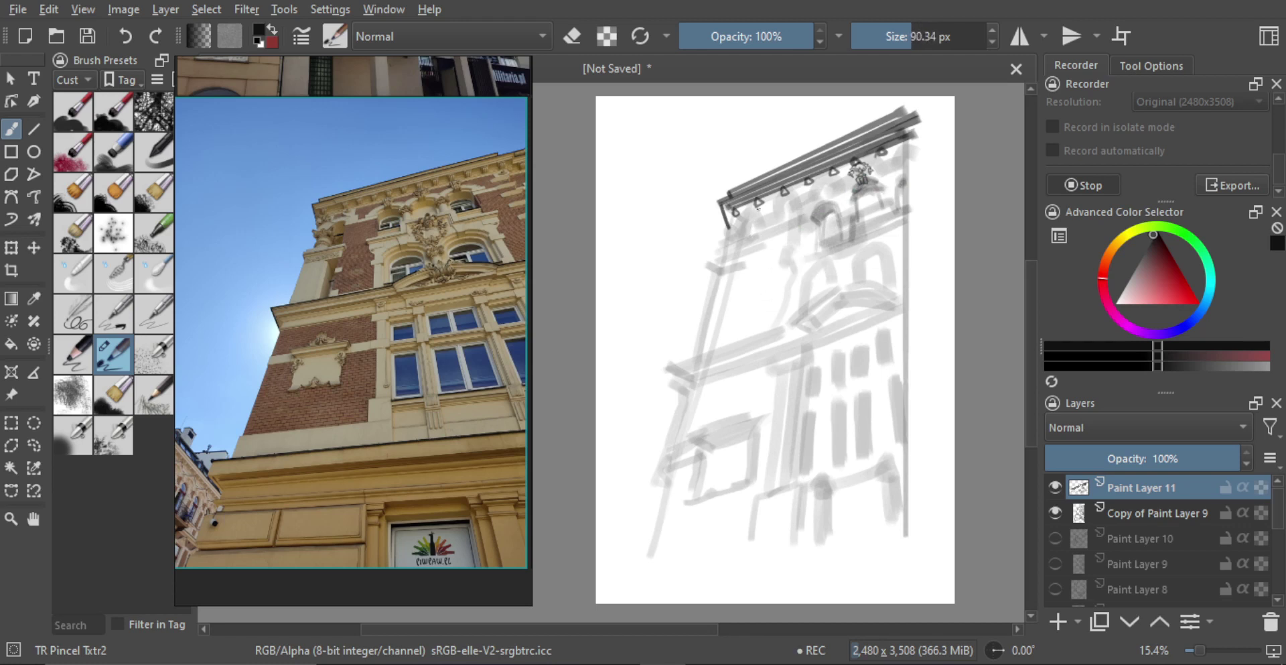
key(bracketright)
key(bracketright)
key(bracketright)
key(bracketright)
key(bracketright)
key(bracketright)
key(bracketright)
key(bracketright)
key(bracketright)
mouse_move(746, 244)
mouse_down()
mouse_move(740, 231)
mouse_move(749, 241)
mouse_move(739, 237)
mouse_move(754, 223)
mouse_move(731, 240)
mouse_move(757, 230)
mouse_up()
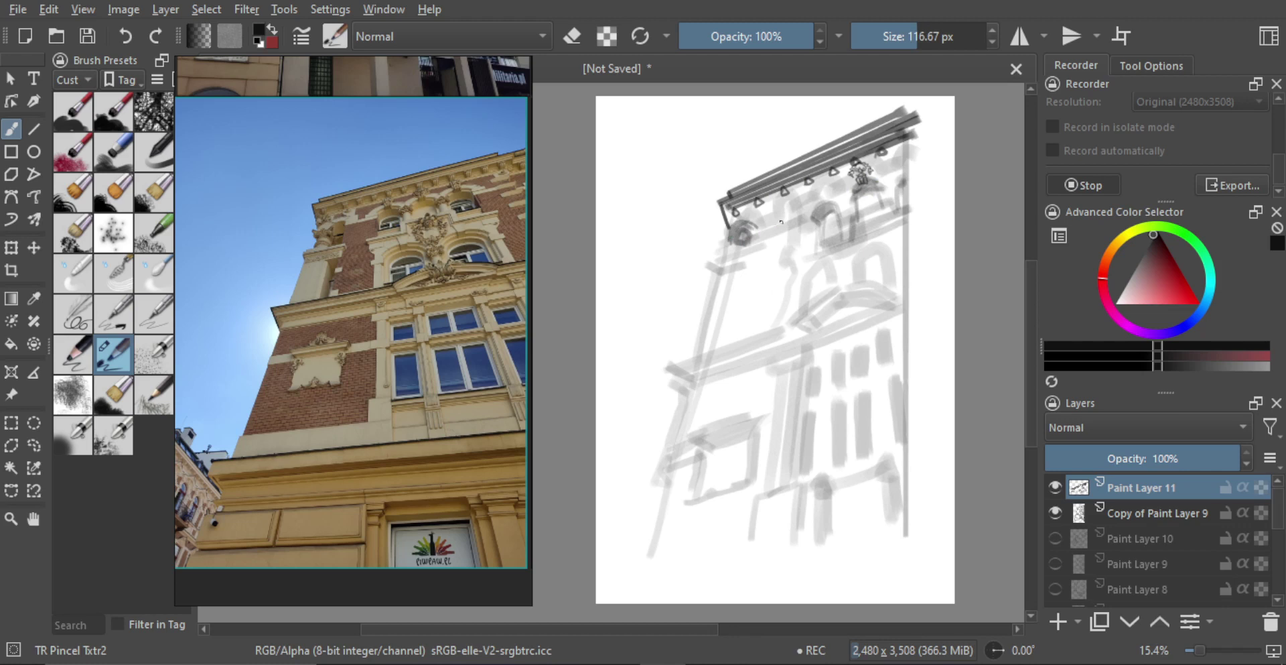
key(ctrl+z)
drag(807, 208, 843, 190)
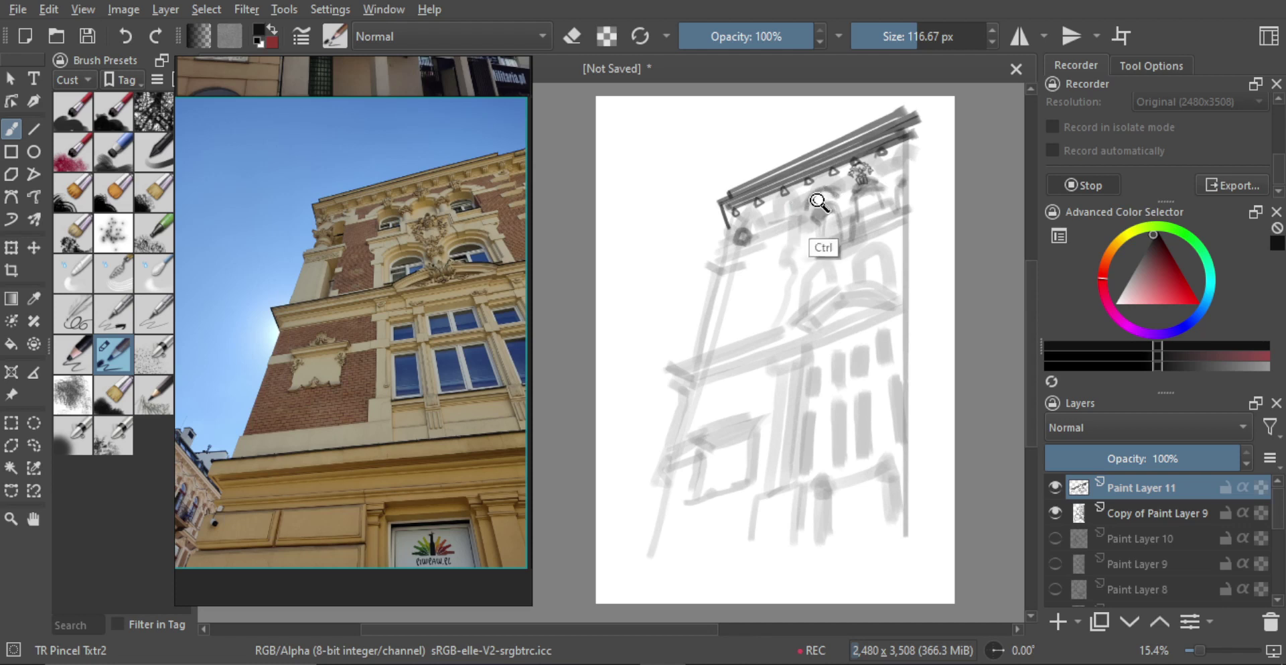
key(ctrl+z)
key(ctrl+z)
- Rework the arched upper window strokes and strengthen the long ledge beneath them, reducing the brush to 102.75 px
drag(813, 201, 851, 181)
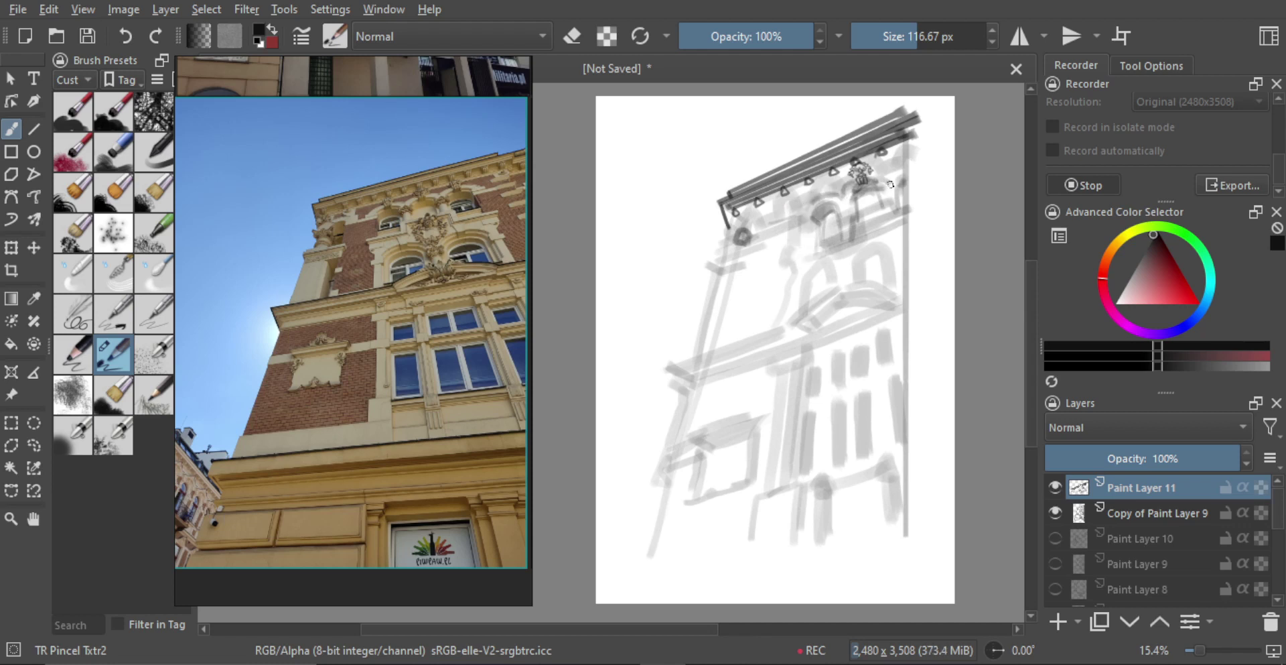
key(bracketleft)
key(ctrl+z)
key(bracketleft)
mouse_move(814, 223)
mouse_down()
mouse_move(813, 248)
mouse_move(829, 232)
mouse_move(817, 262)
mouse_move(796, 253)
mouse_move(863, 234)
mouse_up()
key(ctrl+z)
drag(798, 256, 904, 221)
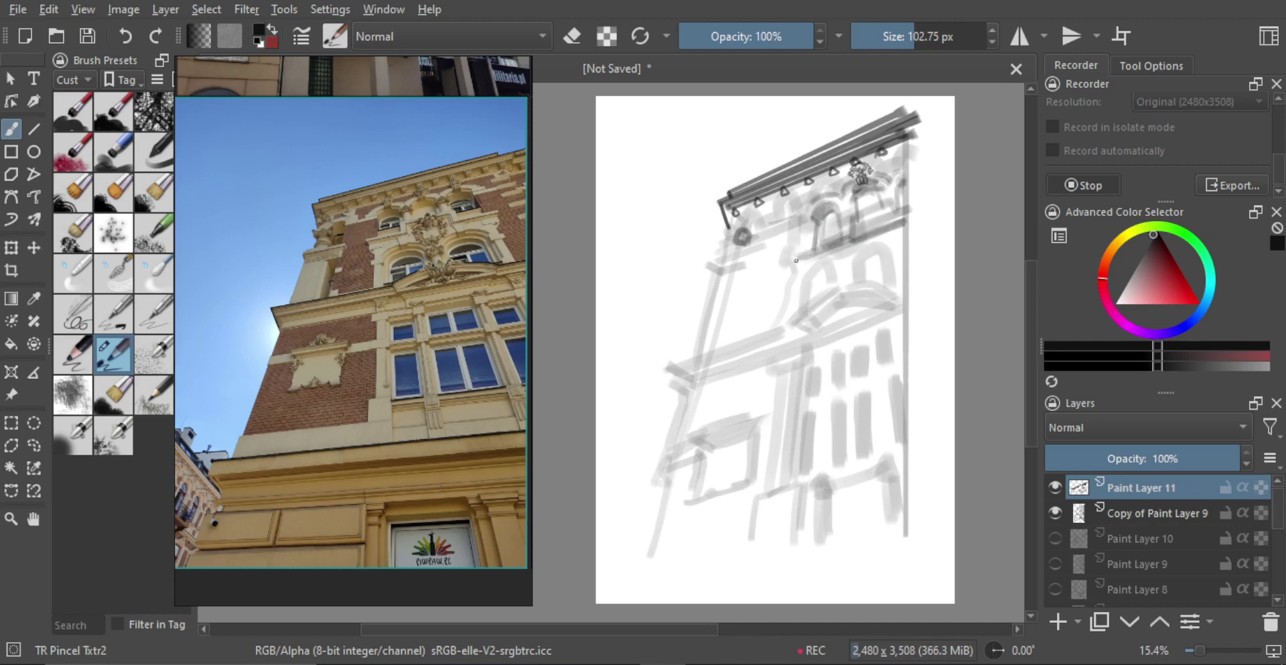
- Add a stroke to the ledge below the upper windows and draw a straight line about 2429 px long down the building's left edge
mouse_move(797, 261)
mouse_down()
mouse_move(802, 264)
mouse_move(902, 231)
mouse_move(822, 260)
mouse_move(883, 236)
mouse_up()
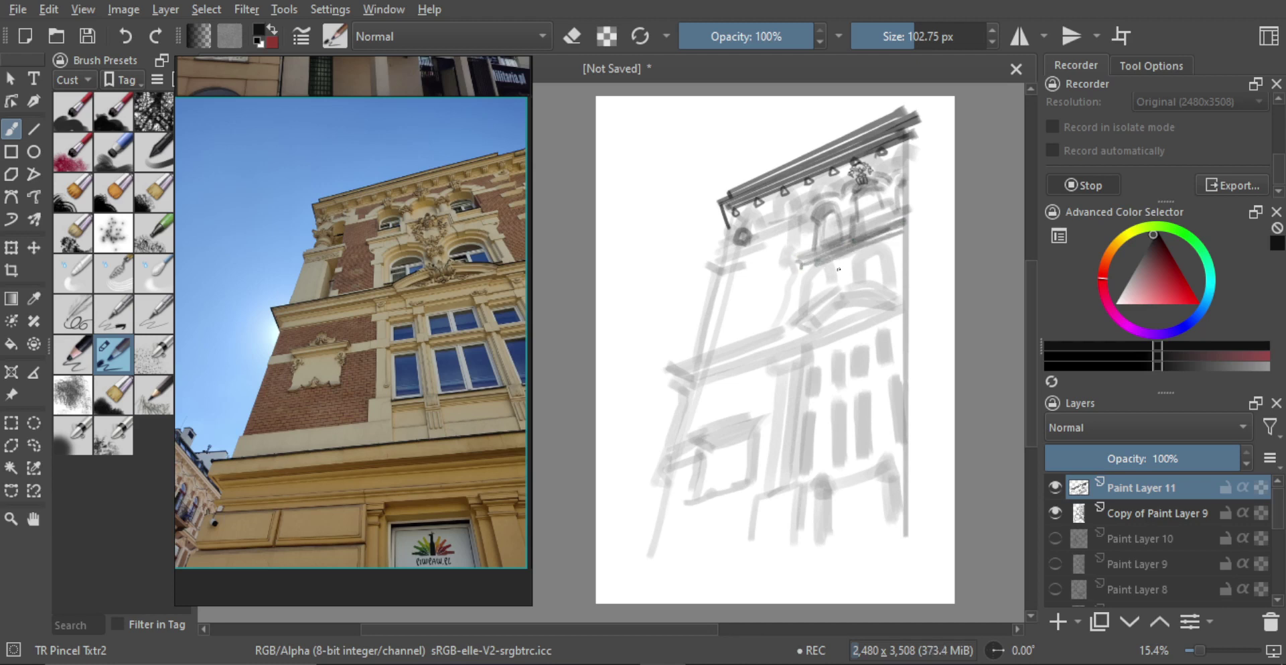
key(v)
drag(730, 227, 643, 570)
key(b)
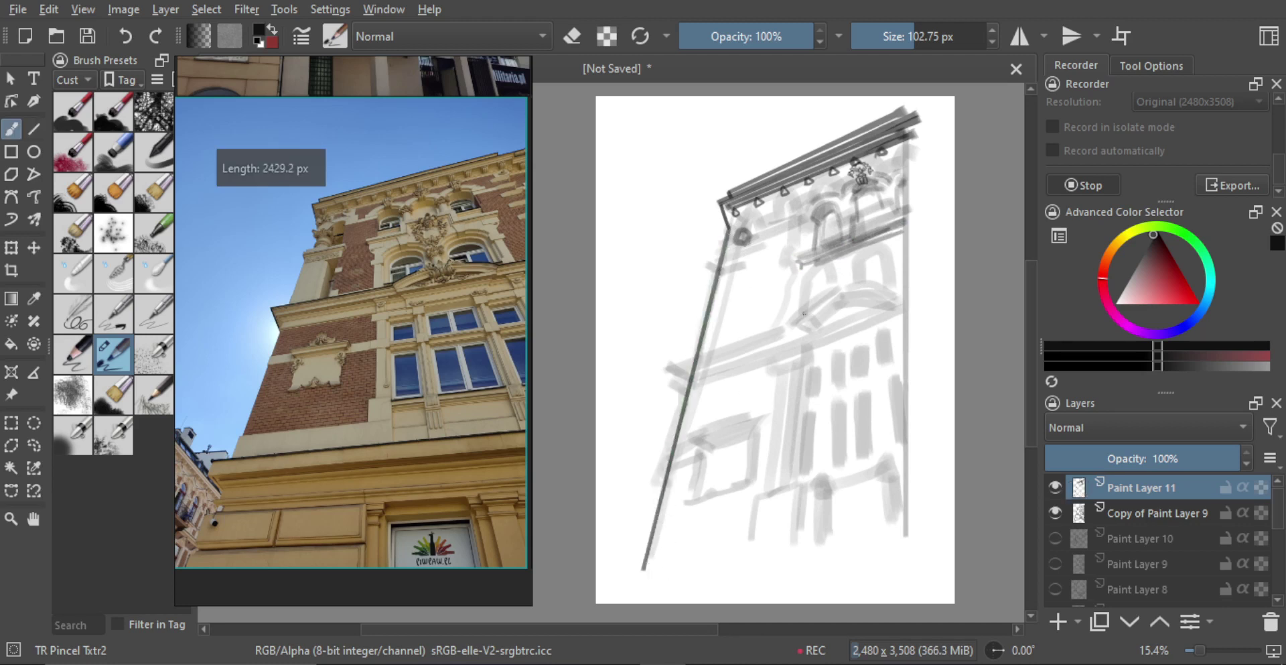
- Redraw the ledge below the arched upper windows as two parallel straight lines
key(v)
drag(799, 259, 907, 219)
key(b)
key(v)
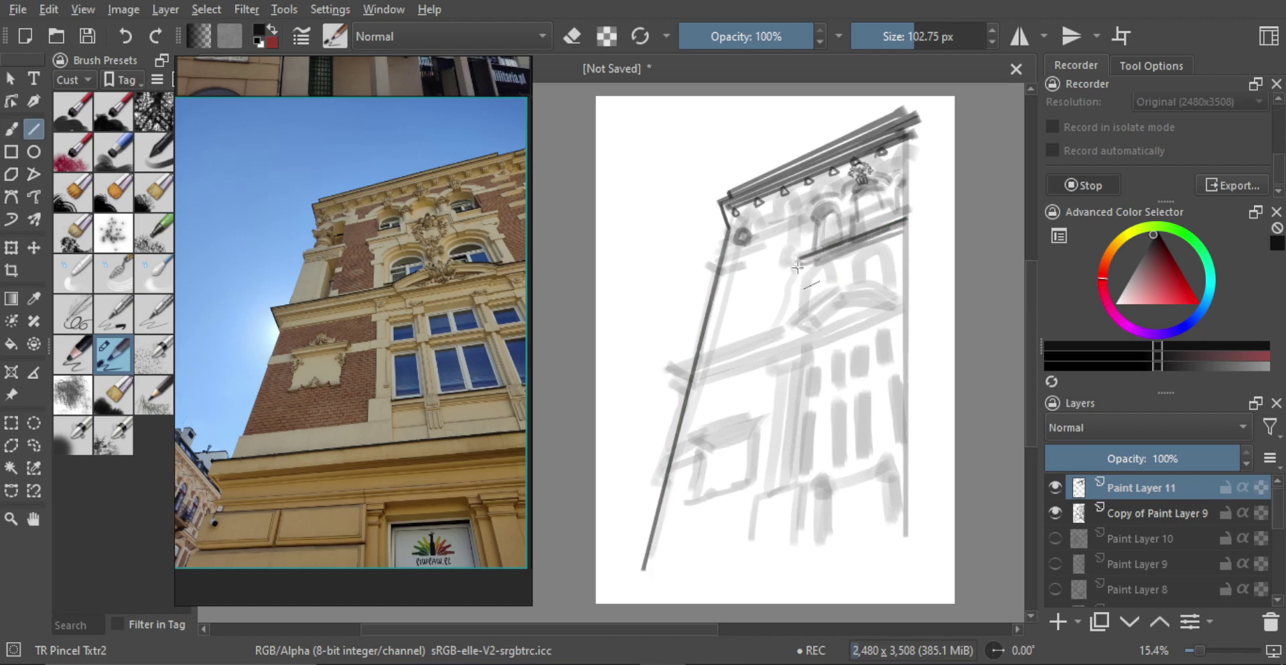
drag(798, 267, 919, 219)
key(b)
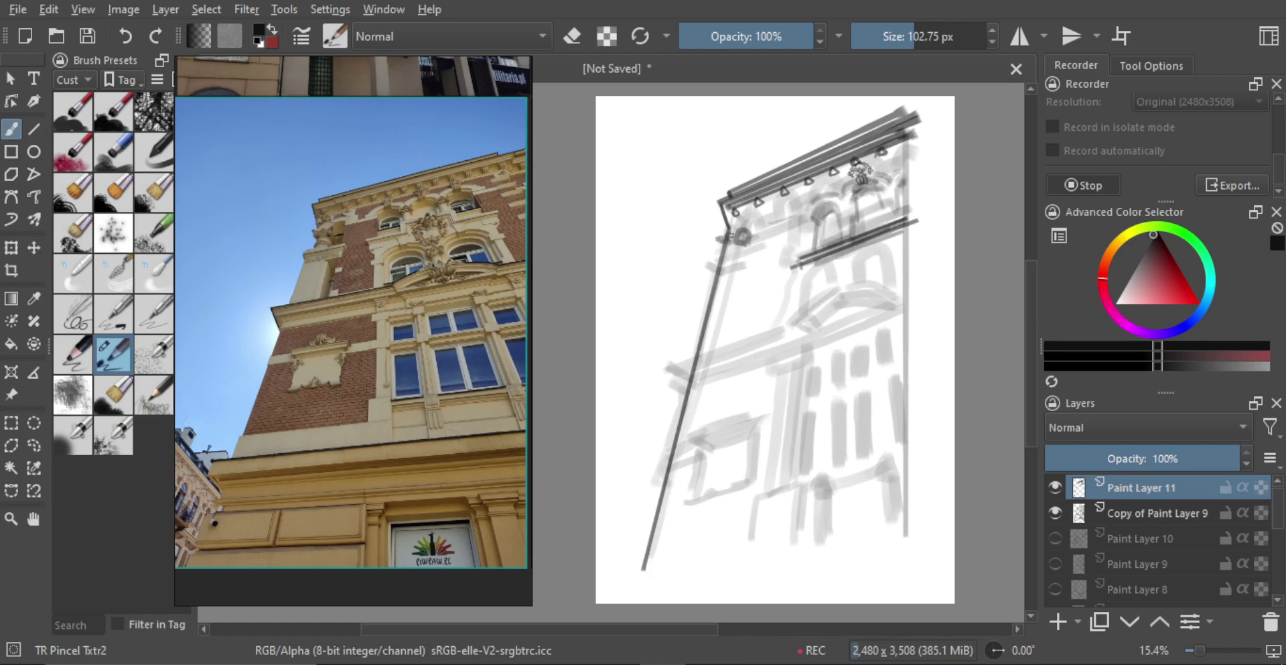
- Draw a straight slanted line about 1627 px long across the facade above the window ledge with a 118.55 px brush, replacing the earlier attempts
key(bracketright)
key(bracketright)
key(v)
drag(719, 267, 802, 246)
key(b)
key(ctrl)
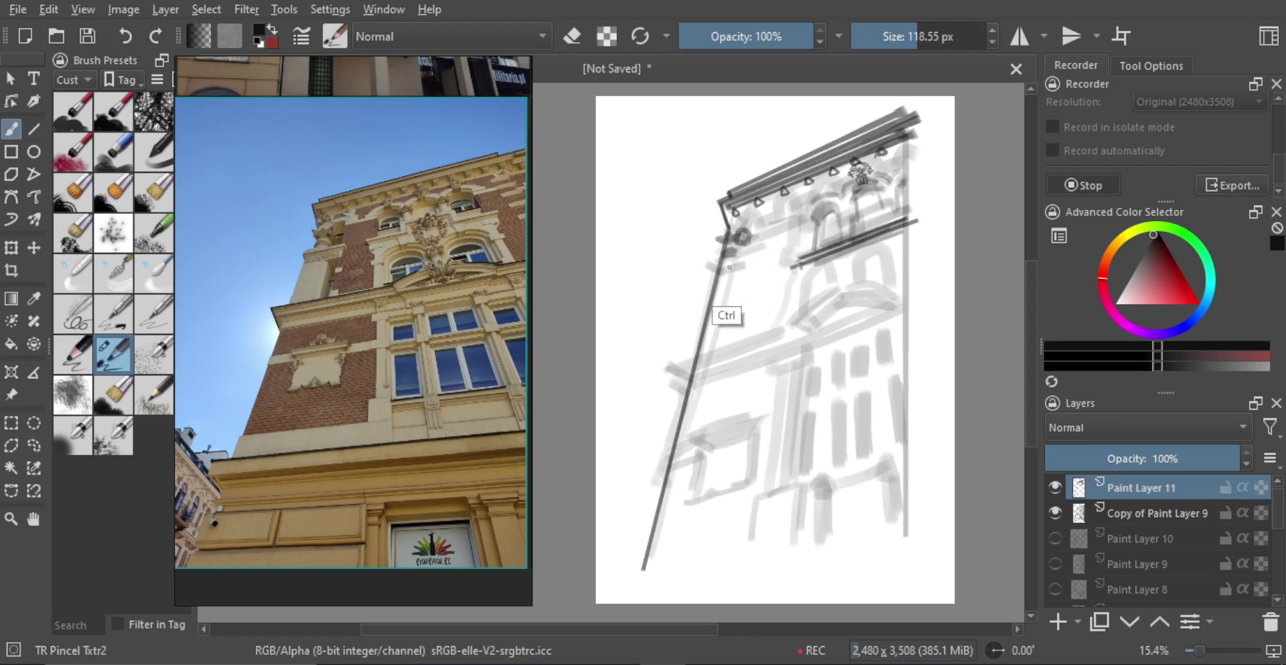
key(v)
drag(710, 264, 923, 176)
key(b)
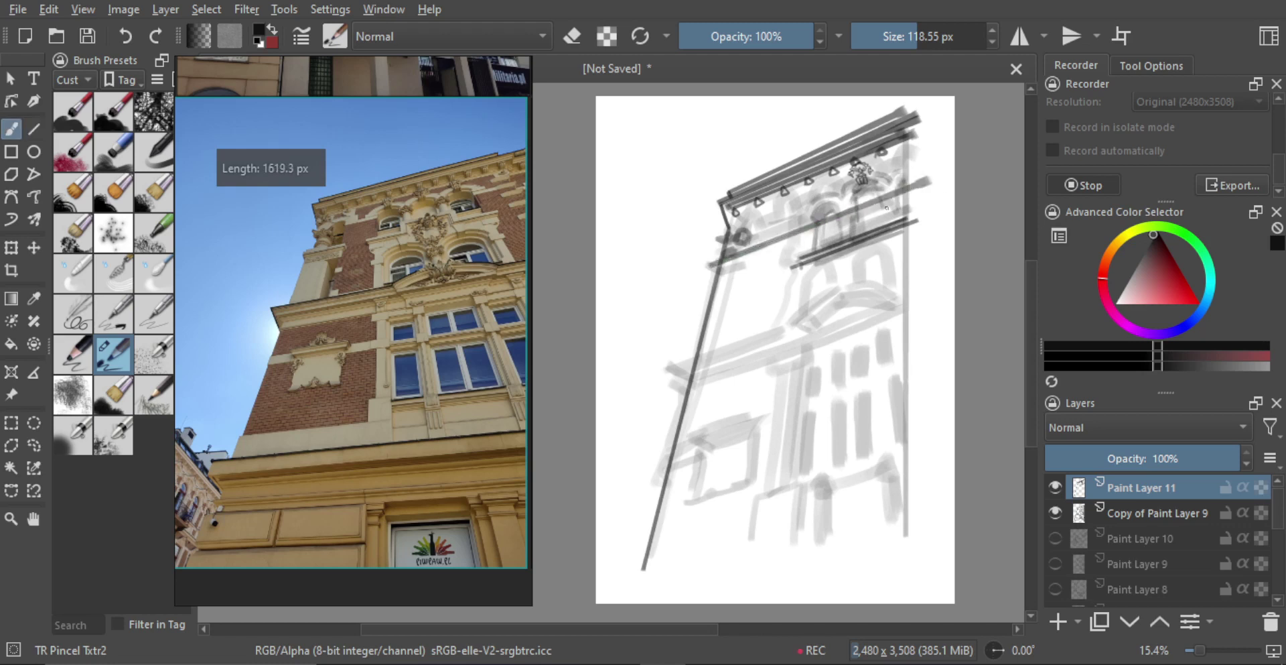
key(v)
drag(708, 271, 929, 188)
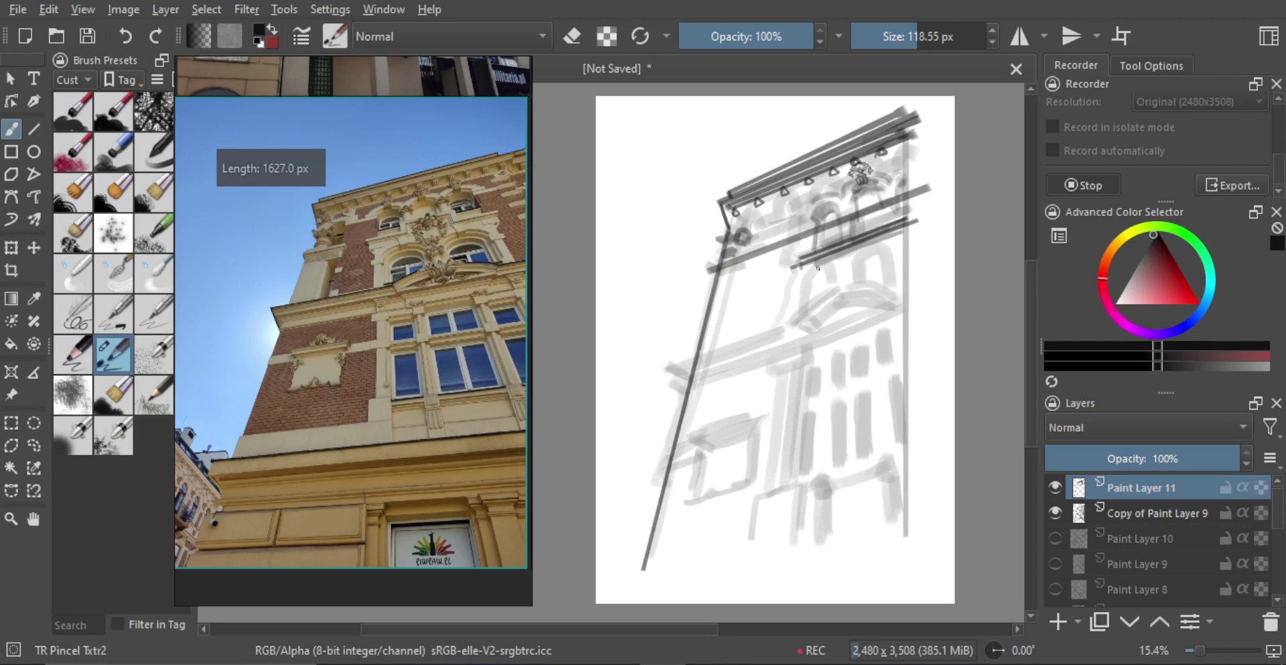
- Reduce the brush to 95.07 px and erase most of the straight ledge lines below the upper windows
shift+drag(816, 308, 822, 307)
mouse_move(841, 238)
mouse_down()
mouse_move(808, 258)
mouse_move(835, 238)
mouse_move(803, 248)
mouse_move(878, 235)
mouse_move(794, 277)
mouse_move(879, 228)
mouse_move(892, 242)
mouse_move(897, 222)
mouse_move(813, 277)
mouse_move(839, 246)
mouse_move(817, 271)
mouse_move(861, 255)
mouse_move(862, 234)
mouse_move(868, 244)
mouse_move(824, 218)
mouse_up()
key(ctrl+z)
key(e)
key(e)
key(shift)
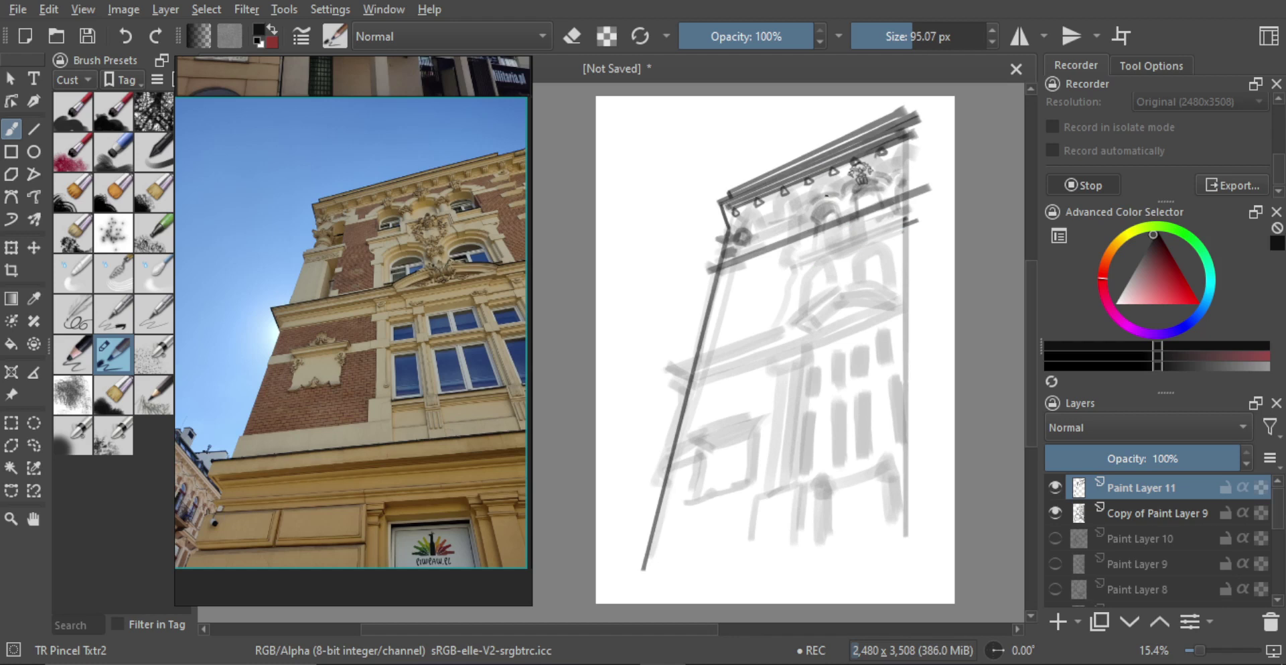
- Sketch small ornaments above the arched upper windows and undo the surplus stroke on the wall beside them
drag(819, 195, 819, 202)
drag(898, 169, 902, 170)
drag(778, 236, 772, 225)
key(ctrl+z)
- Draw a straight slanted line down from the round corner ornament to mark the narrow bay's inner edge
key(v)
mouse_move(758, 235)
mouse_down()
mouse_move(737, 379)
mouse_move(735, 367)
mouse_up()
key(b)
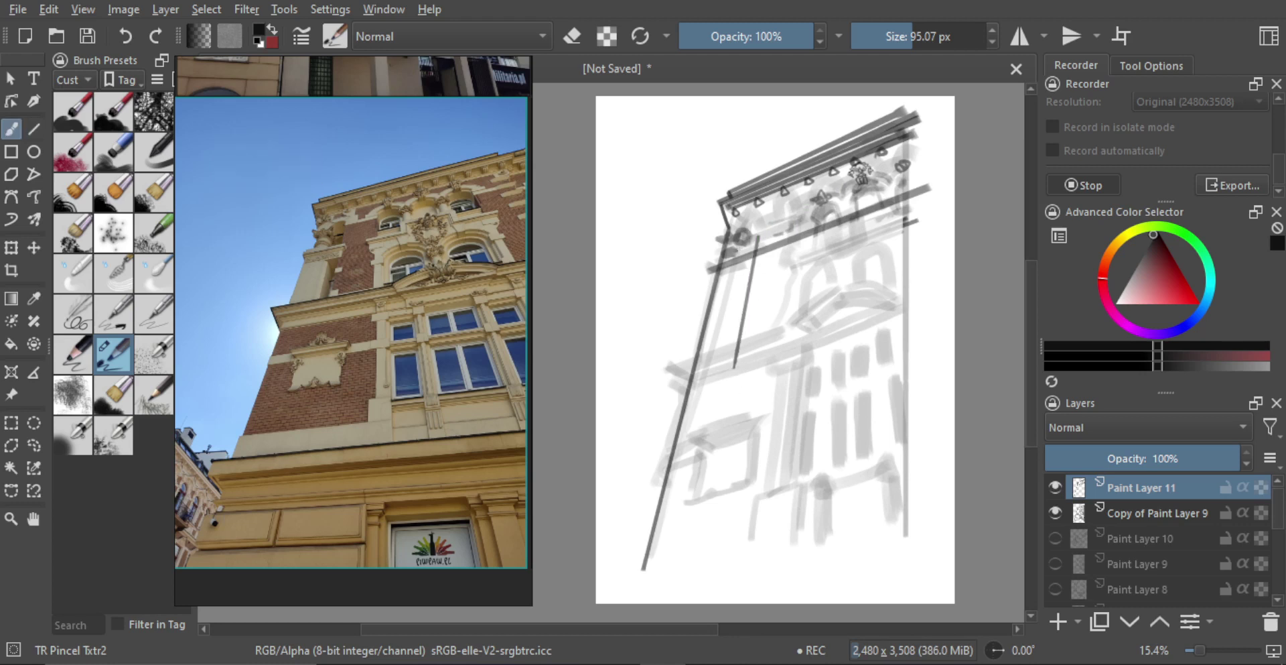
- Sketch an arch and small marks under the cornice's left corner with a 103.02 px brush, checking them with the older sketch layer briefly hidden
key(e)
key(e)
drag(757, 228, 745, 237)
key(bracketright)
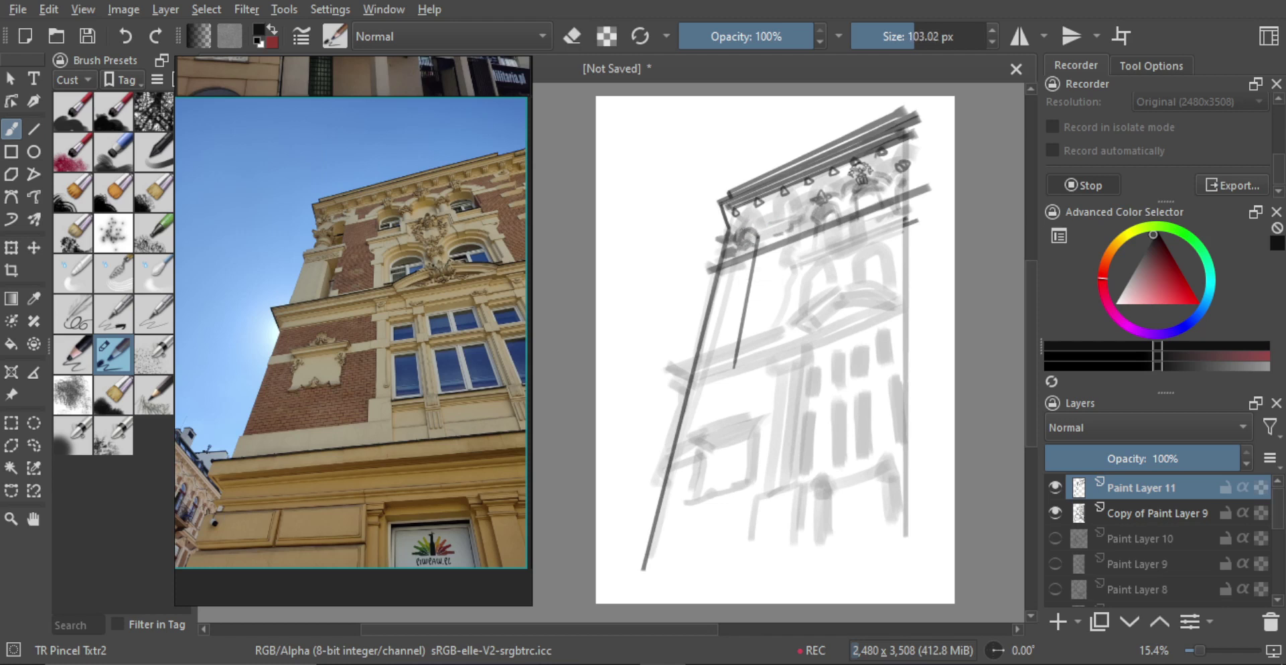
mouse_move(742, 232)
mouse_down()
mouse_move(771, 234)
mouse_move(807, 209)
mouse_move(796, 224)
mouse_move(816, 199)
mouse_move(798, 225)
mouse_move(809, 199)
mouse_up()
key(ctrl+z)
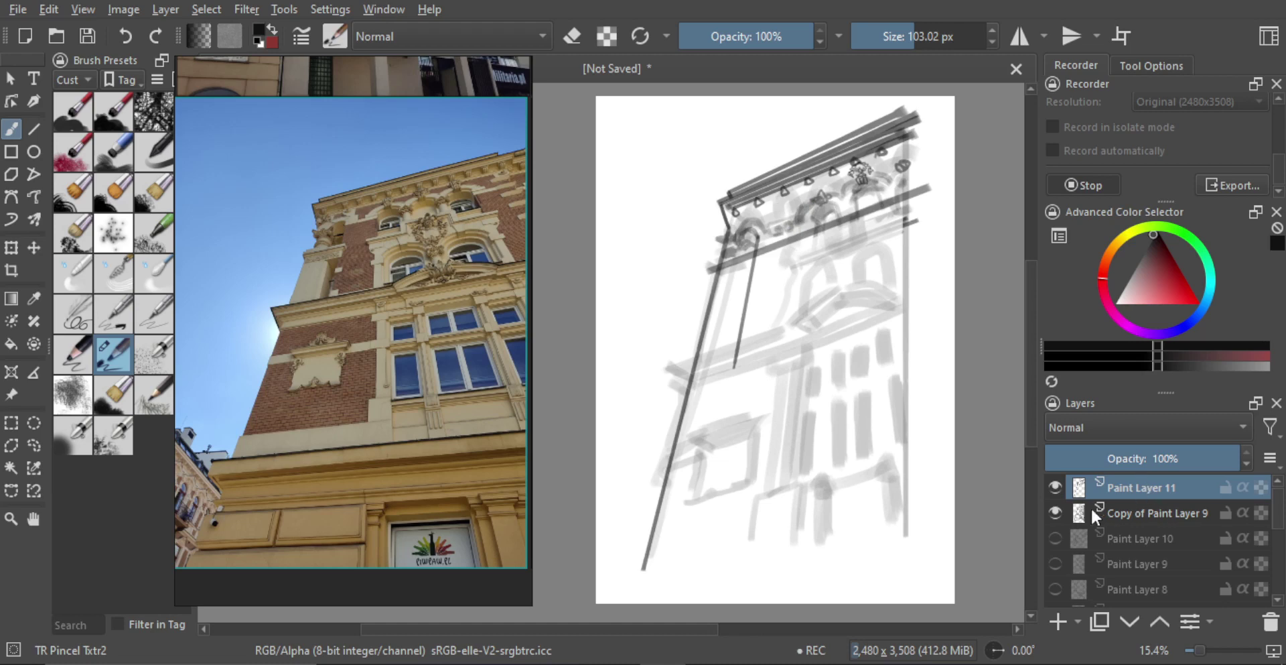
click(1056, 512)
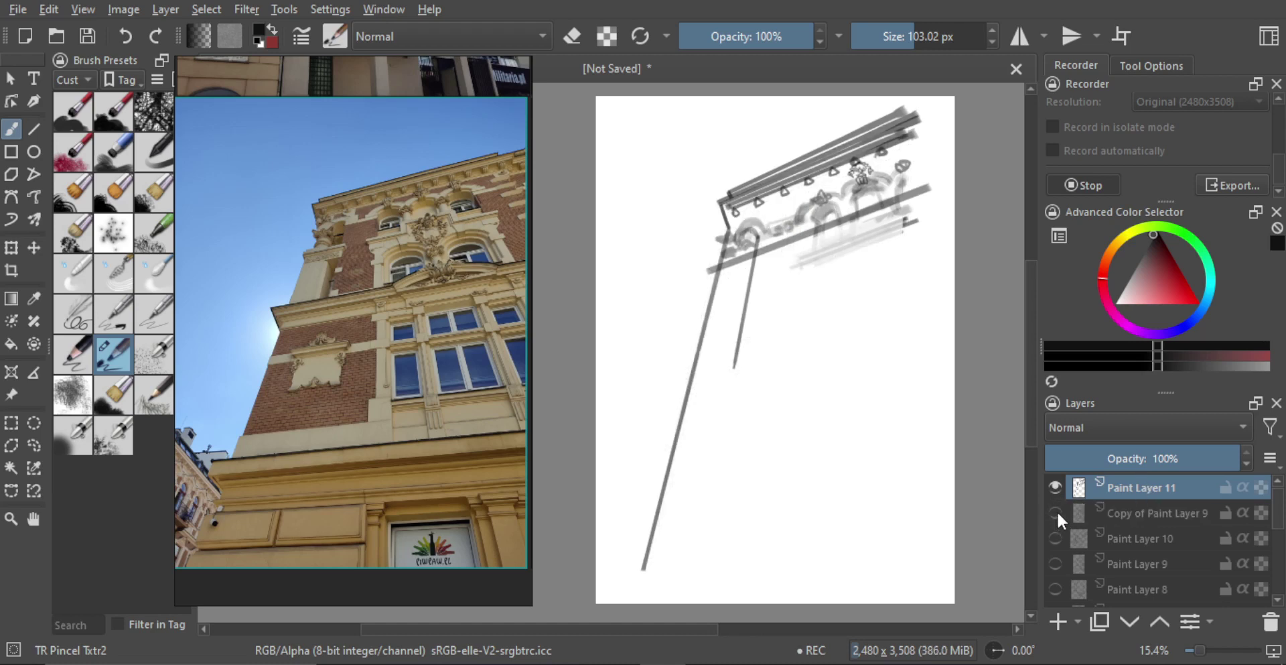
click(1055, 513)
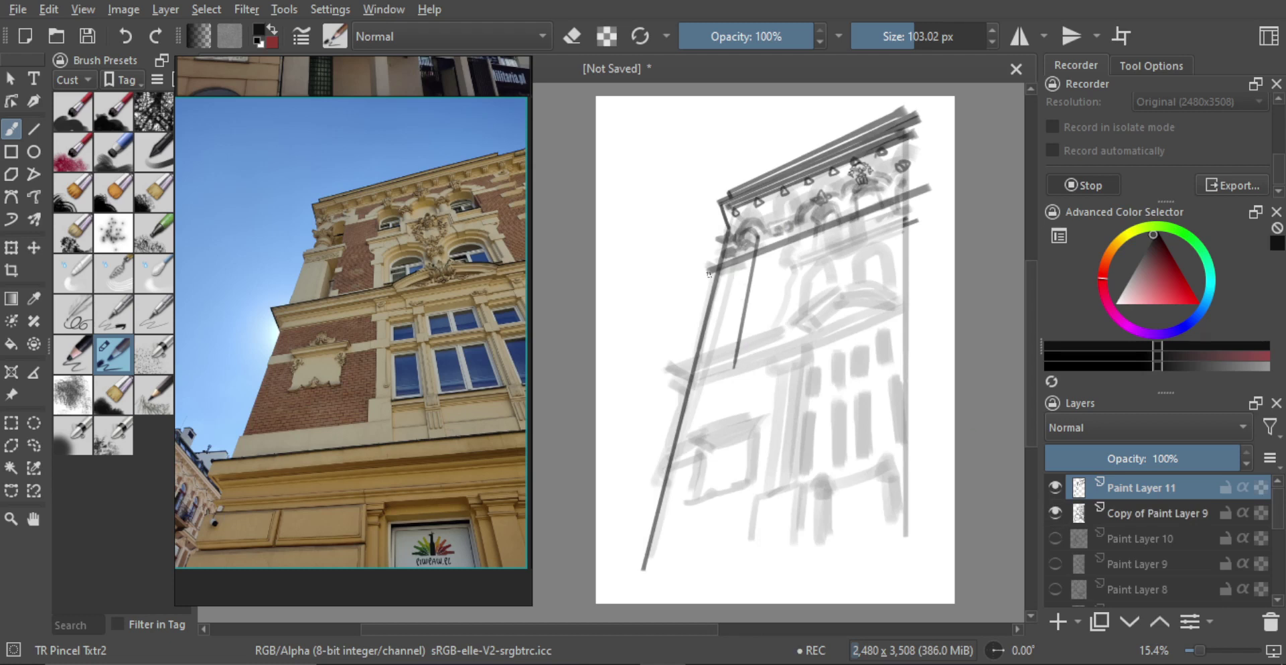
- Sketch ledge strokes and shading on the narrow left bay and hatch its inner column, using a brush up to 97.62 px
mouse_move(708, 273)
mouse_down()
mouse_move(751, 262)
mouse_move(713, 292)
mouse_move(739, 279)
mouse_up()
shift+drag(742, 342, 734, 341)
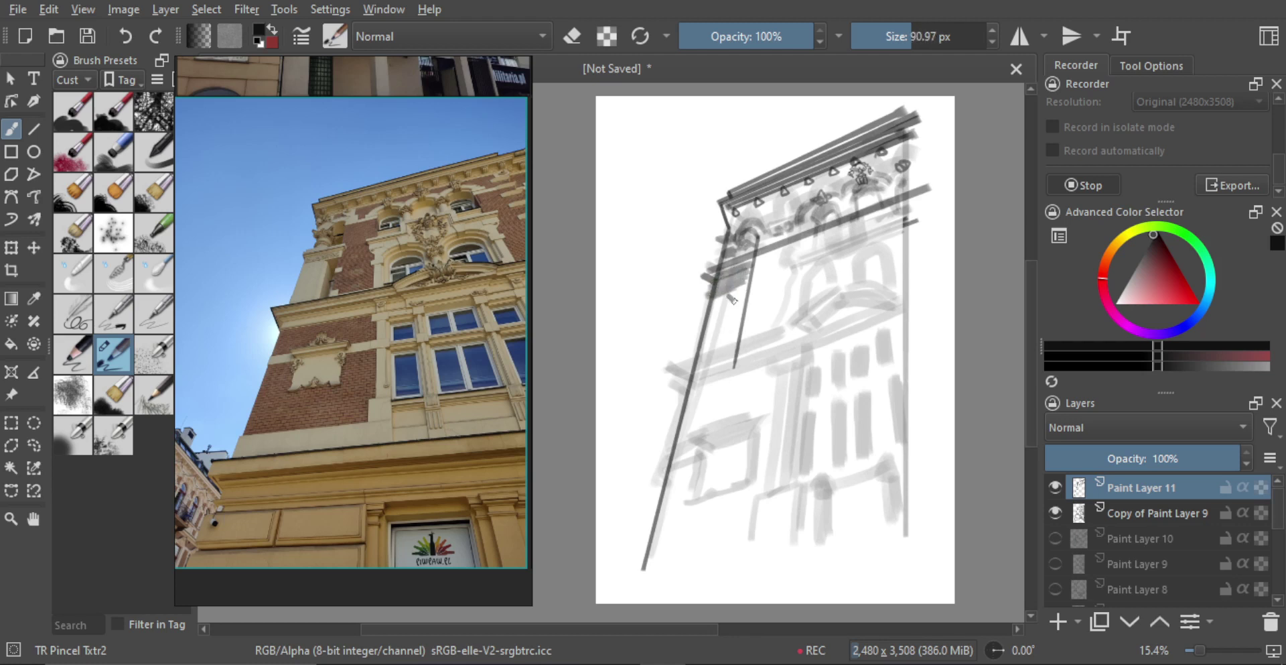
key(ctrl+z)
mouse_move(730, 292)
mouse_down()
mouse_move(743, 298)
mouse_move(720, 368)
mouse_move(740, 368)
mouse_move(743, 290)
mouse_move(744, 303)
mouse_up()
mouse_move(739, 314)
shift+mouse_down()
mouse_move(731, 355)
mouse_move(744, 296)
mouse_move(729, 366)
shift+mouse_up()
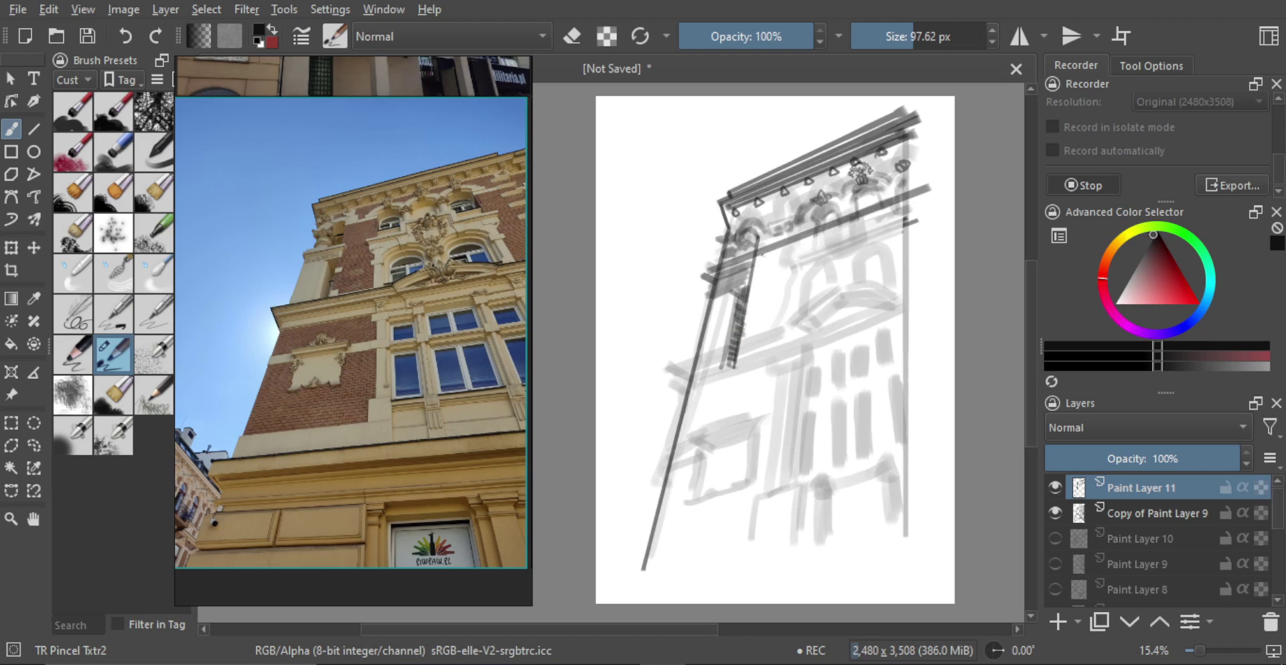
drag(760, 250, 757, 259)
- Darken the brick wall's upper outline, clean up stray marks and strengthen the left bay's ledge, enlarging the brush to 108.24 px
key(e)
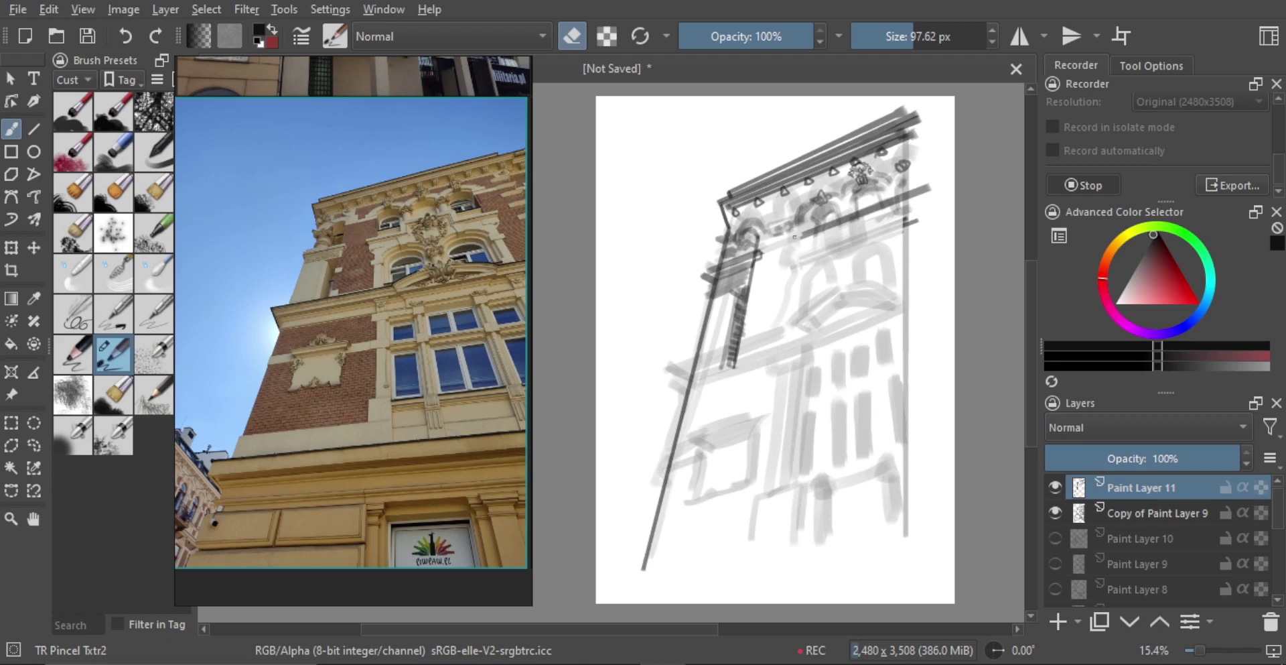
key(e)
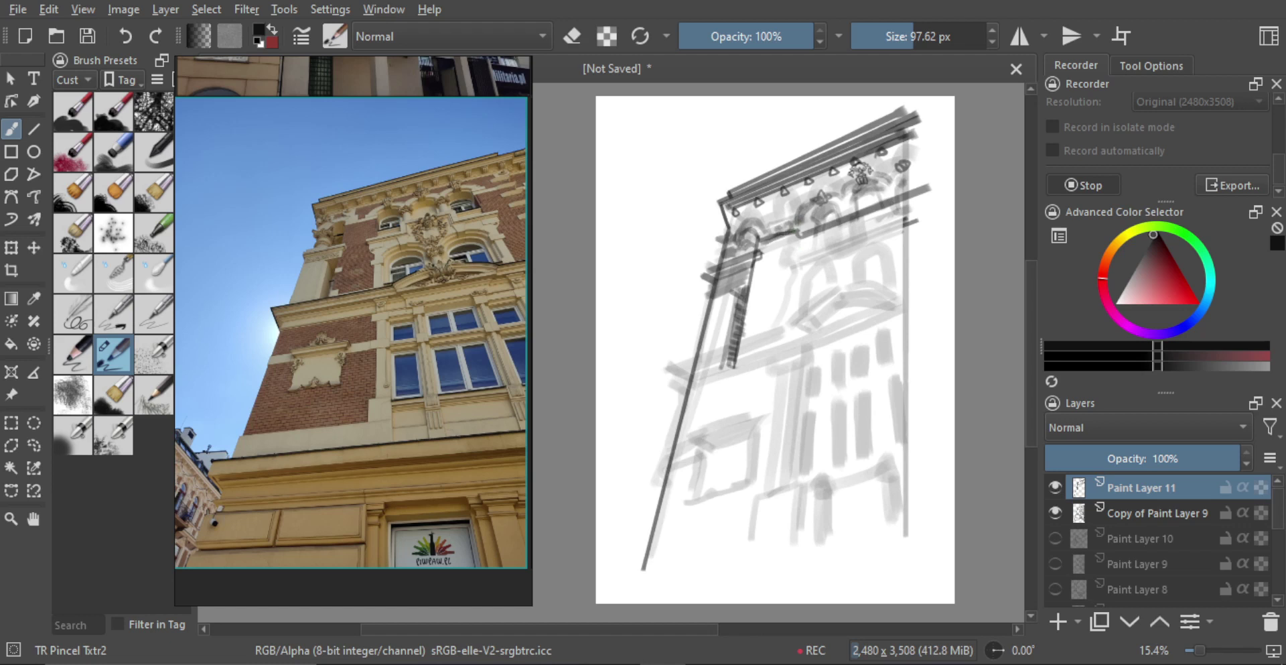
key(e)
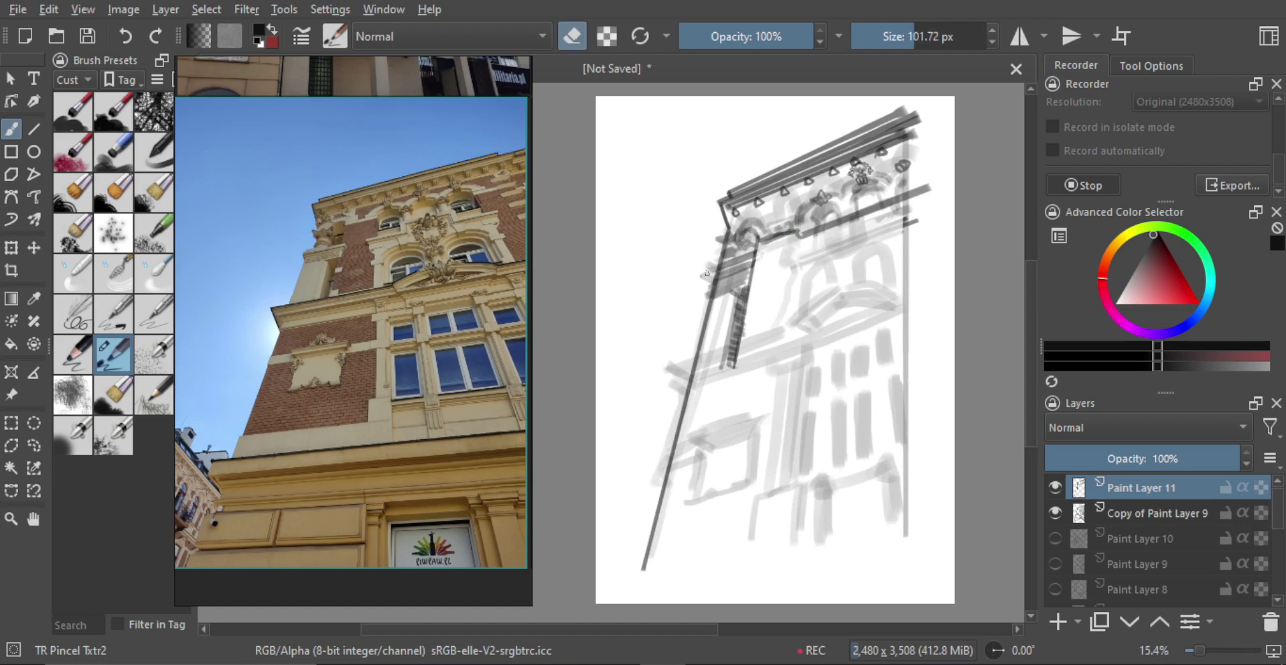
key(e)
mouse_move(704, 290)
mouse_down()
mouse_move(751, 273)
mouse_move(741, 283)
mouse_up()
key(bracketright)
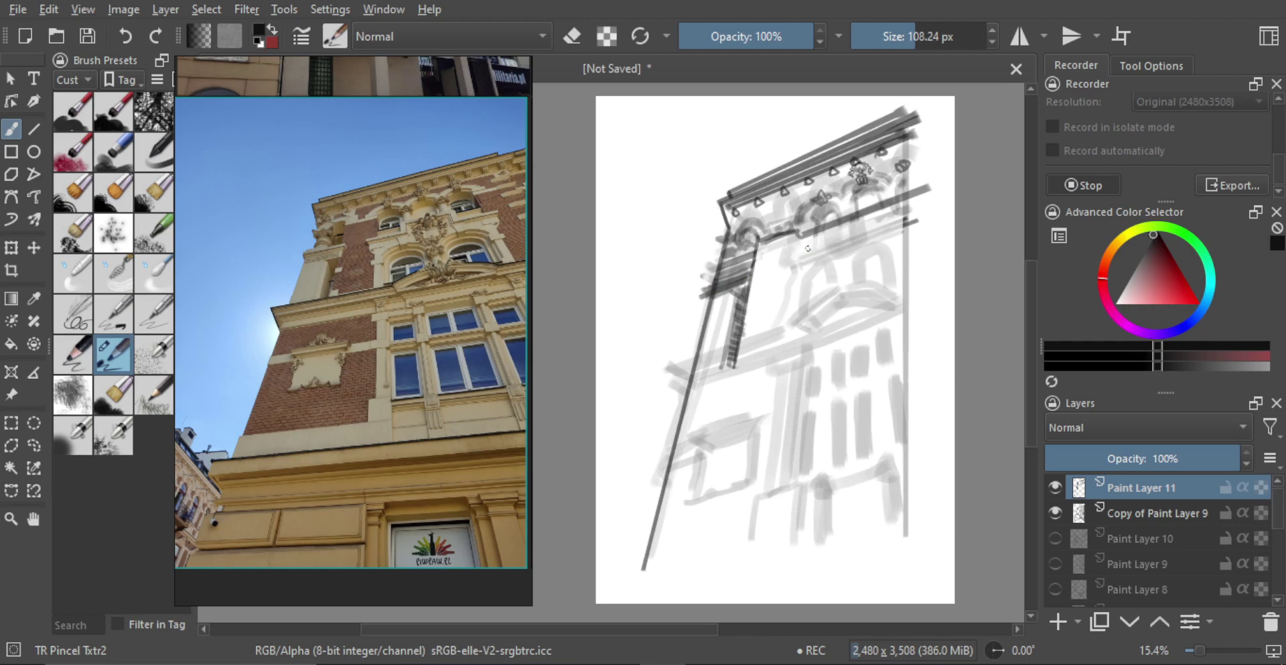
- Sketch the two large arched middle windows with a brush enlarged to 164.20 px, undoing the surplus stroke
scroll(833, 280, down, 1)
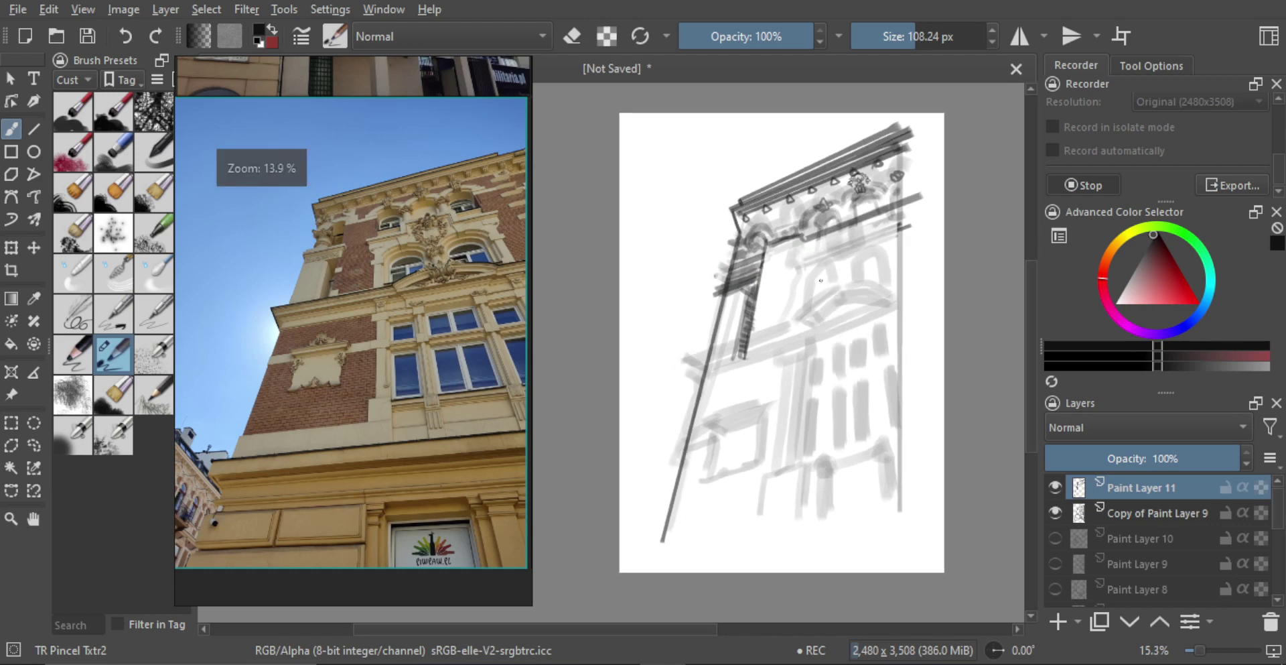
key(bracketright)
key(bracketright)
key(bracketright)
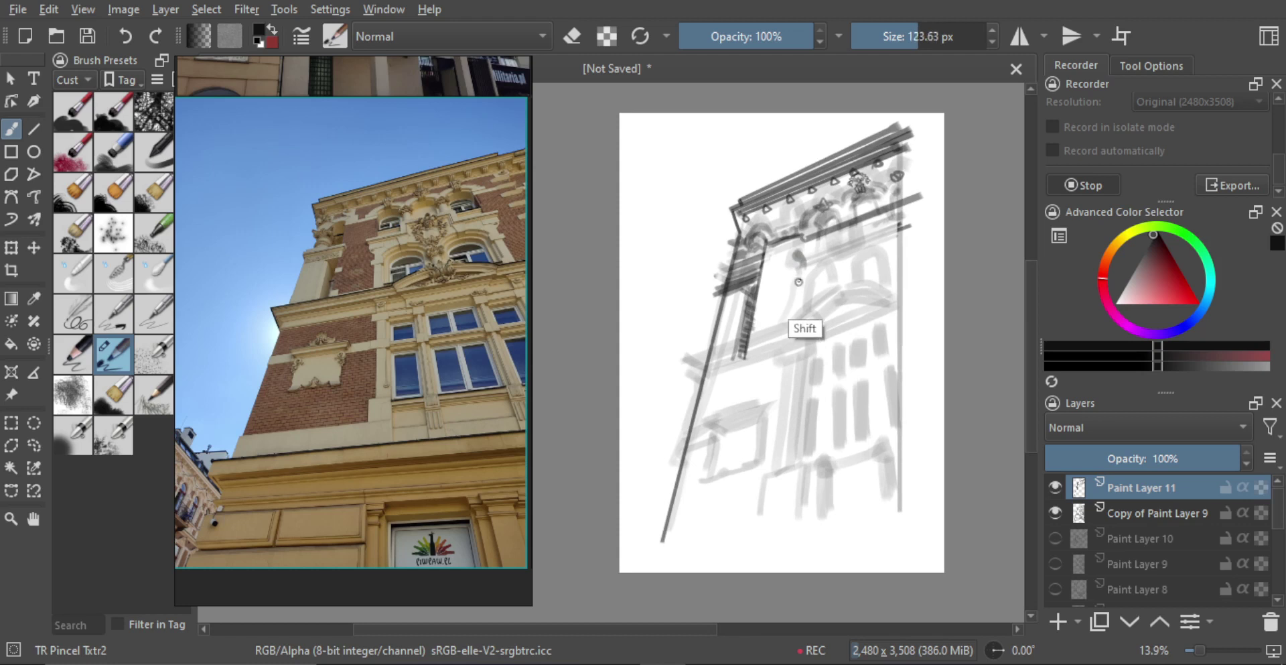
mouse_move(799, 262)
mouse_down()
mouse_move(793, 327)
mouse_move(818, 274)
mouse_move(834, 292)
mouse_move(819, 274)
mouse_move(836, 290)
mouse_move(865, 280)
mouse_move(873, 254)
mouse_move(887, 281)
mouse_move(881, 259)
mouse_move(894, 264)
mouse_move(864, 287)
mouse_up()
key(bracketright)
key(bracketright)
key(bracketright)
key(ctrl+z)
mouse_move(860, 270)
shift+mouse_down()
mouse_move(810, 285)
mouse_move(828, 264)
mouse_move(838, 294)
mouse_move(822, 258)
mouse_move(858, 268)
shift+mouse_up()
mouse_move(861, 281)
mouse_down()
mouse_move(860, 260)
mouse_move(896, 256)
mouse_move(859, 285)
mouse_move(884, 247)
mouse_move(883, 260)
mouse_up()
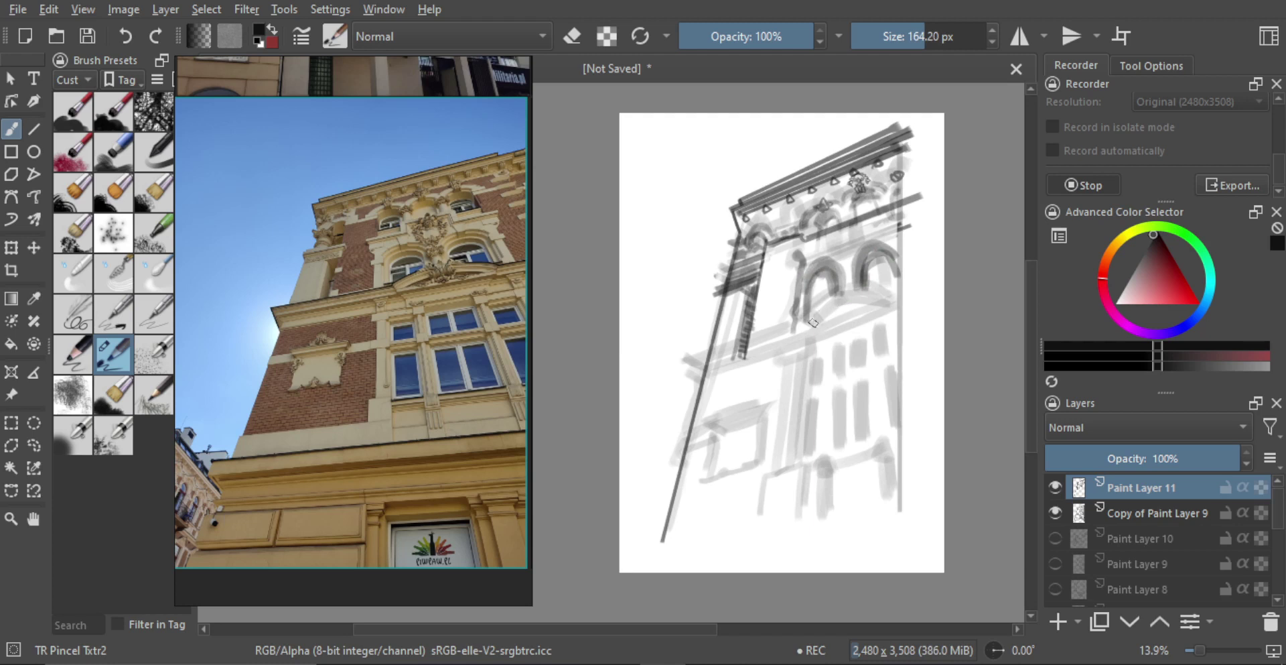
- Sketch the curved pediment beneath the large arched windows, reducing the brush to 142.33 px for its inner strokes
mouse_move(803, 331)
mouse_down()
mouse_move(862, 292)
mouse_move(883, 299)
mouse_move(865, 290)
mouse_move(898, 303)
mouse_up()
key(bracketleft)
key(bracketleft)
key(bracketleft)
key(bracketleft)
key(bracketleft)
mouse_move(822, 331)
mouse_down()
mouse_move(863, 308)
mouse_move(888, 313)
mouse_up()
shift+click(873, 323)
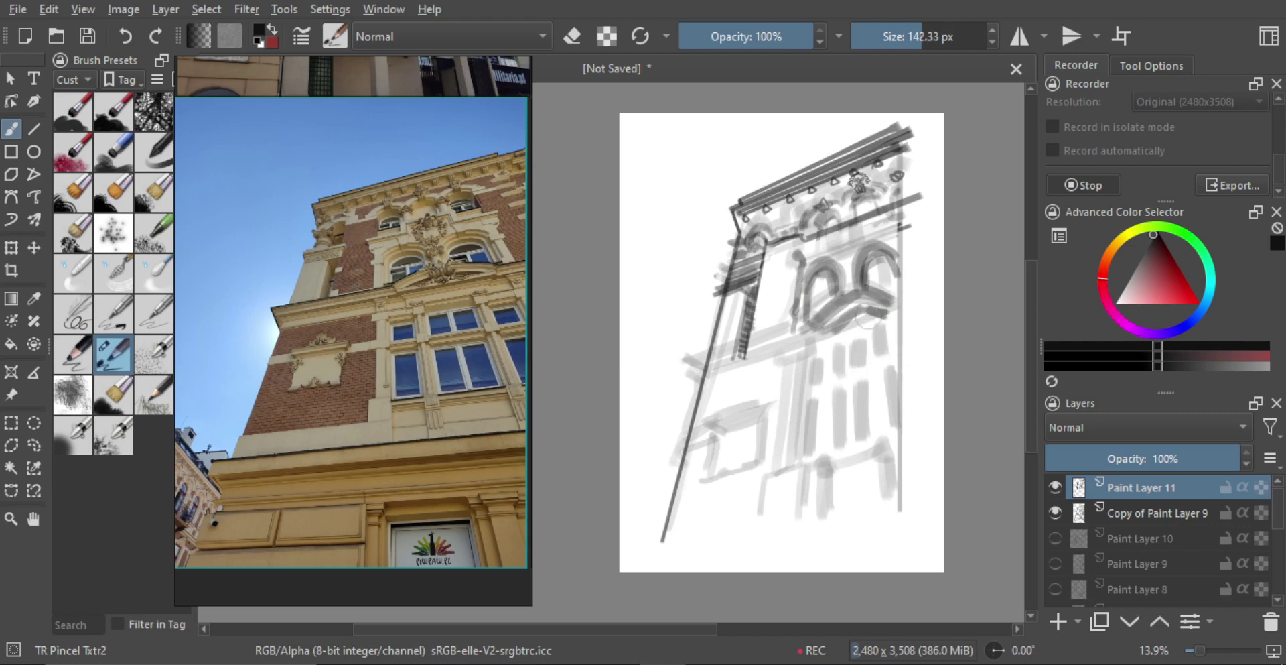
- Strengthen the long middle ledge from the left edge to the pediment with parallel straight lines
drag(697, 370, 806, 330)
key(v)
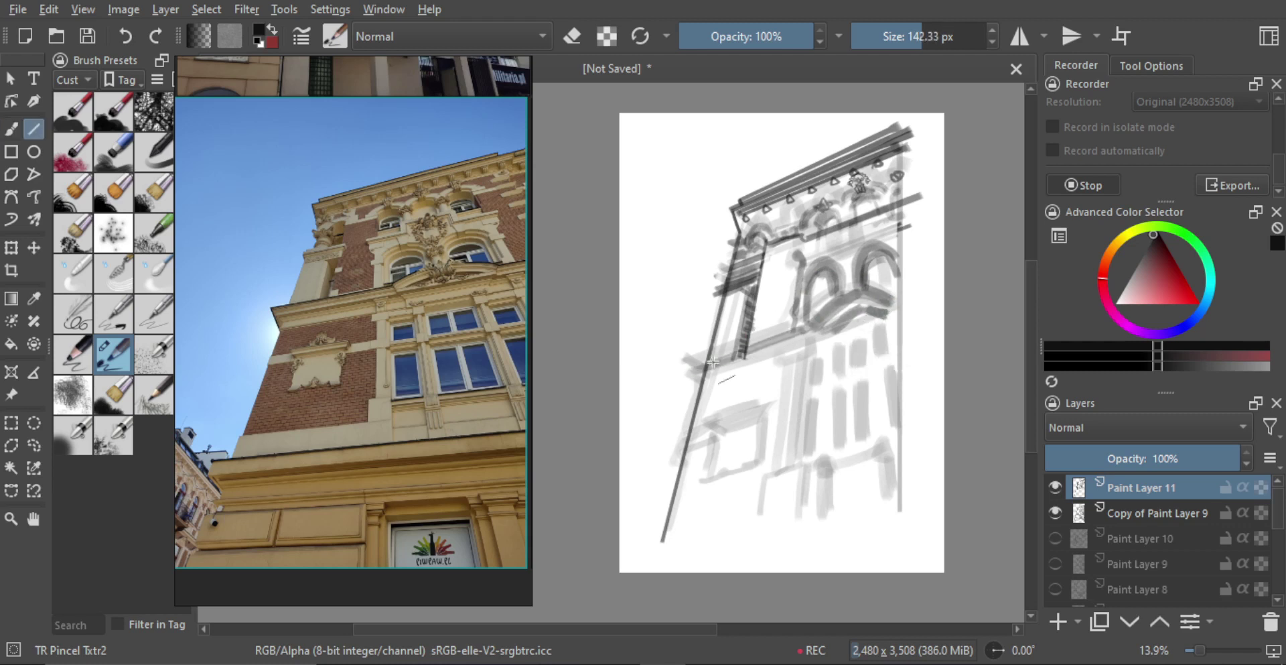
drag(687, 372, 794, 341)
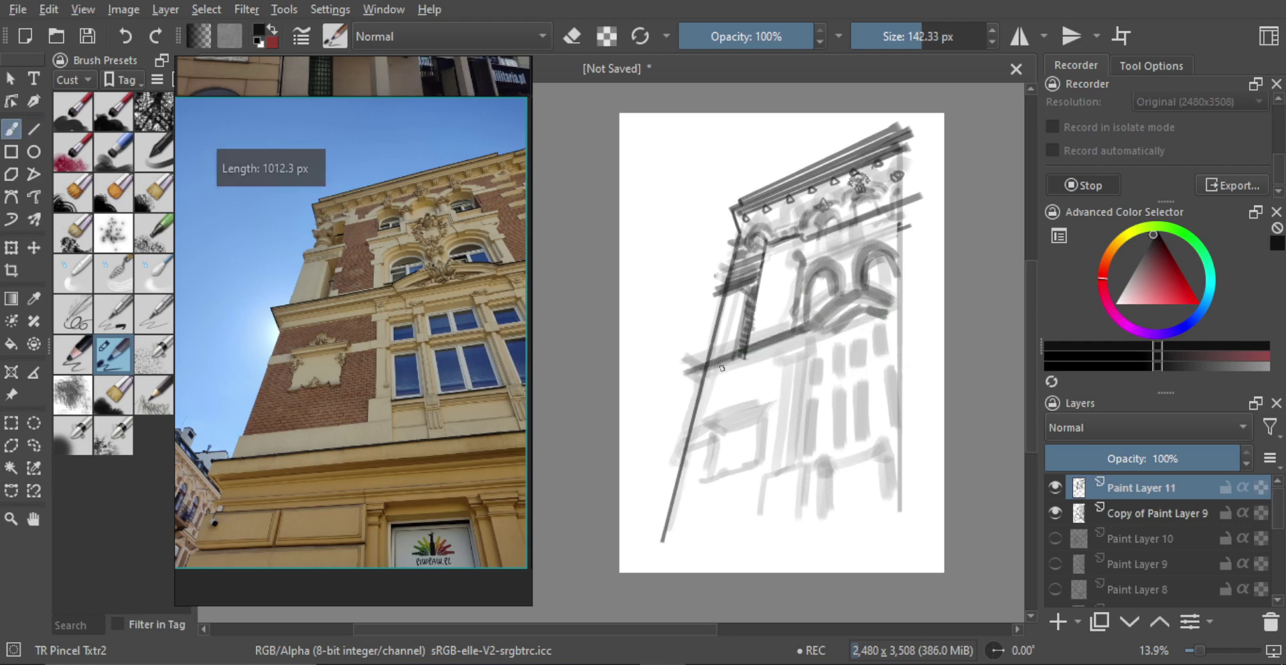
key(v)
drag(683, 378, 810, 335)
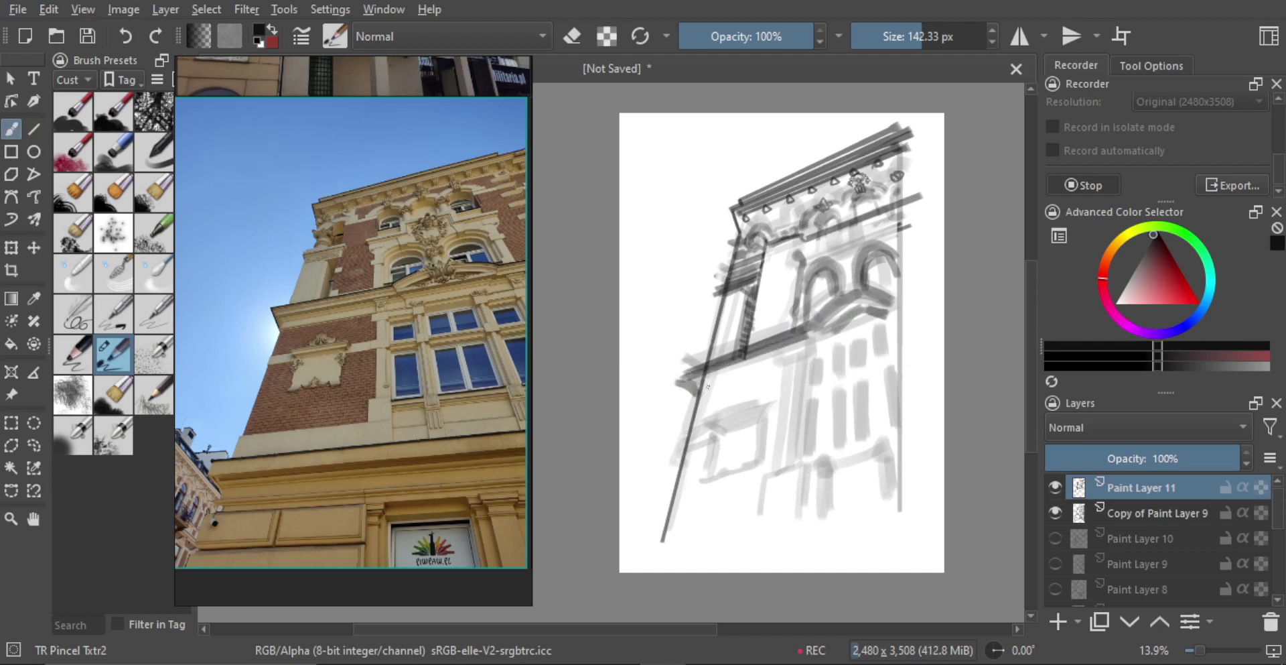
- Add a lower freehand band with a curled end under the middle ledge and reduce the brush to 136.40 px
key(e)
key(e)
mouse_move(703, 390)
mouse_down()
mouse_move(788, 359)
mouse_move(710, 392)
mouse_move(804, 354)
mouse_up()
key(bracketleft)
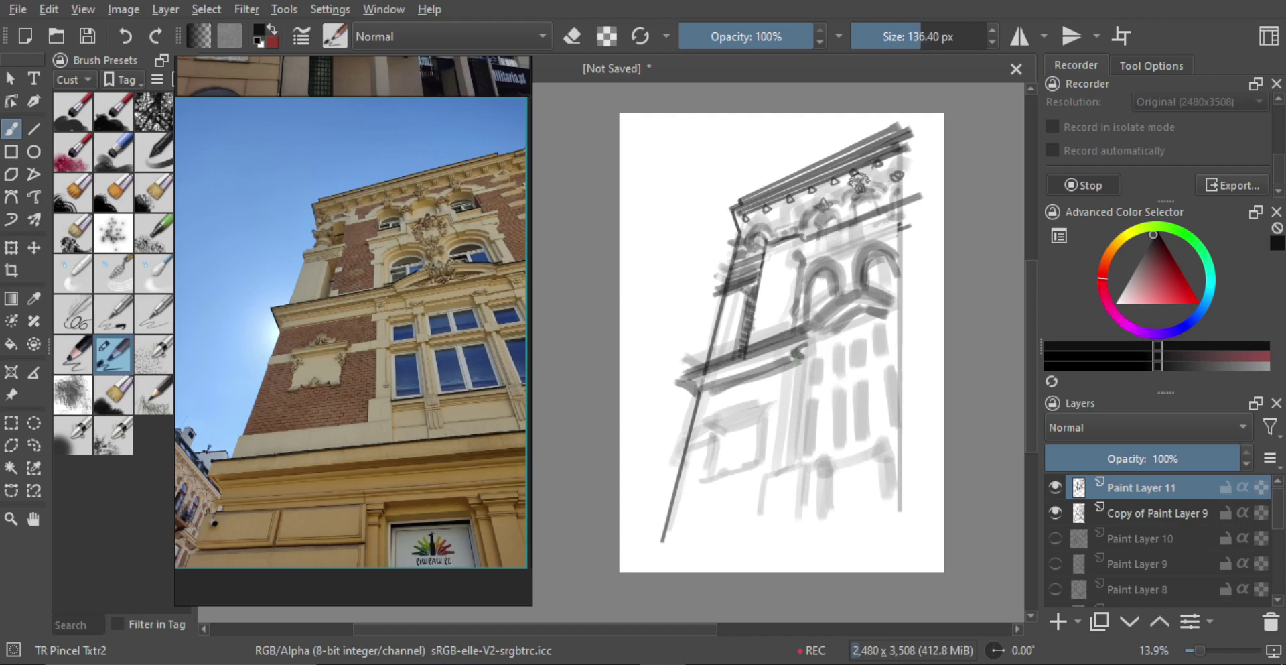
- Draw a straight line about 1231 px long down from the ledge's curled end and erase its overlap at the top
key(v)
drag(796, 362, 769, 517)
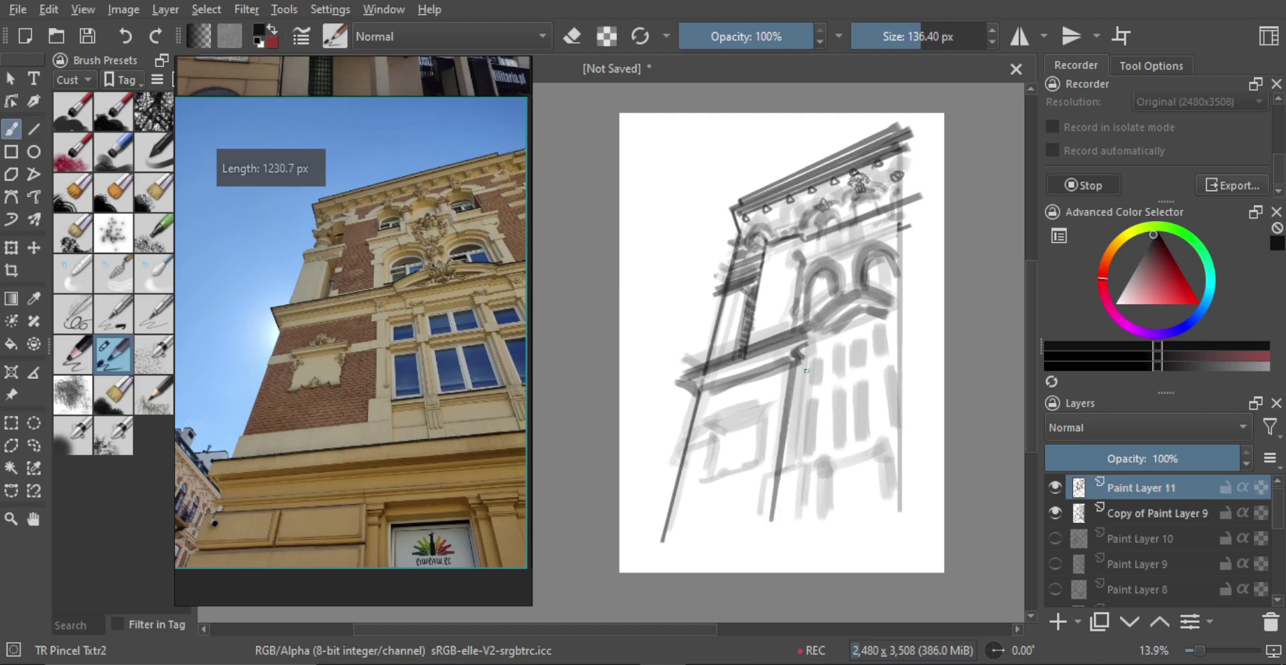
key(e)
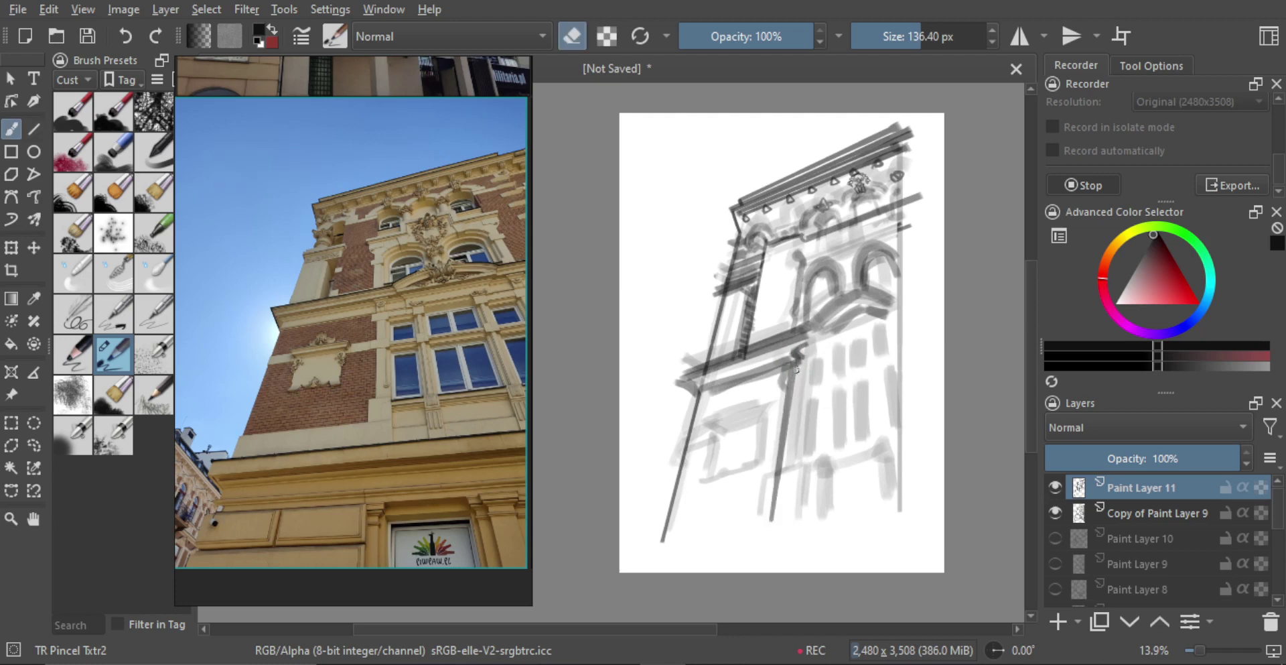
mouse_move(797, 369)
mouse_down()
mouse_move(776, 411)
mouse_move(689, 440)
mouse_move(687, 455)
mouse_move(784, 422)
mouse_move(728, 427)
mouse_move(752, 438)
mouse_move(756, 422)
mouse_up()
key(e)
- Draw two parallel straight bands across the lower left wall and erase their middle section with a 145.05 px brush
key(v)
key(b)
key(v)
key(b)
key(bracketright)
key(e)
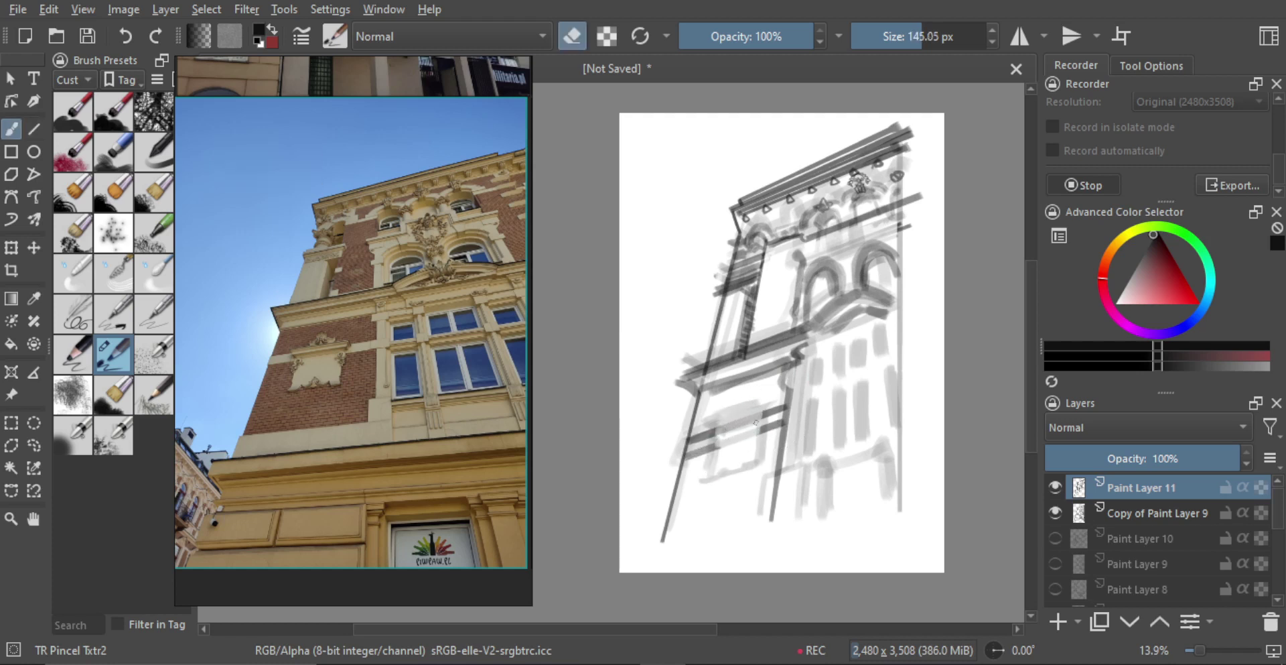
- Sketch the decorative wall panel's top ornament, sides and base on the lower left wall with a 120.33 px brush
key(e)
key(bracketleft)
key(bracketleft)
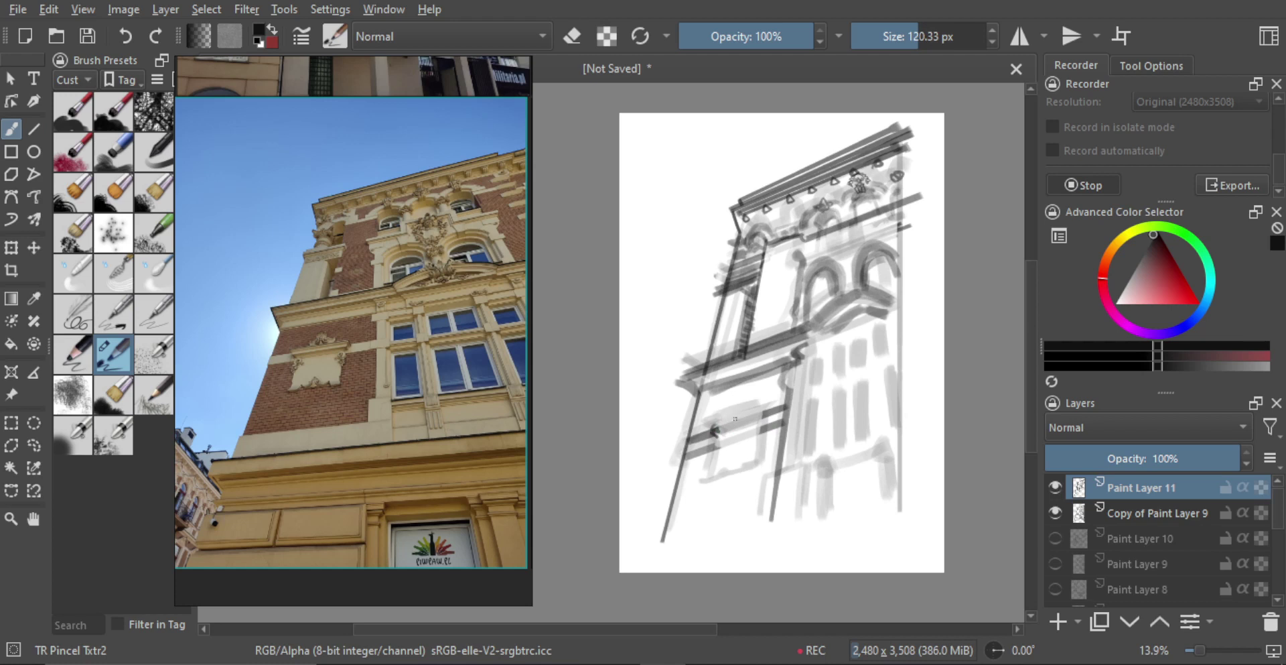
mouse_move(735, 418)
mouse_down()
mouse_move(713, 429)
mouse_move(763, 410)
mouse_move(713, 430)
mouse_move(749, 406)
mouse_up()
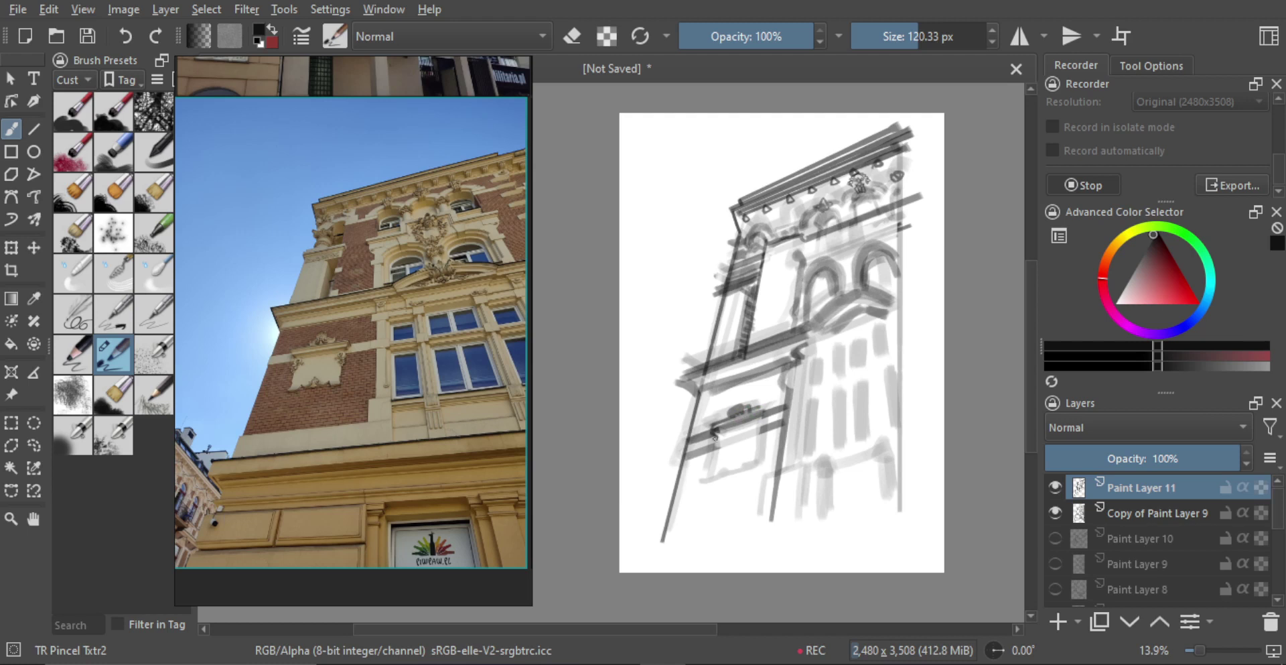
mouse_move(713, 438)
mouse_down()
mouse_move(724, 444)
mouse_move(704, 477)
mouse_move(761, 465)
mouse_up()
drag(767, 408, 758, 461)
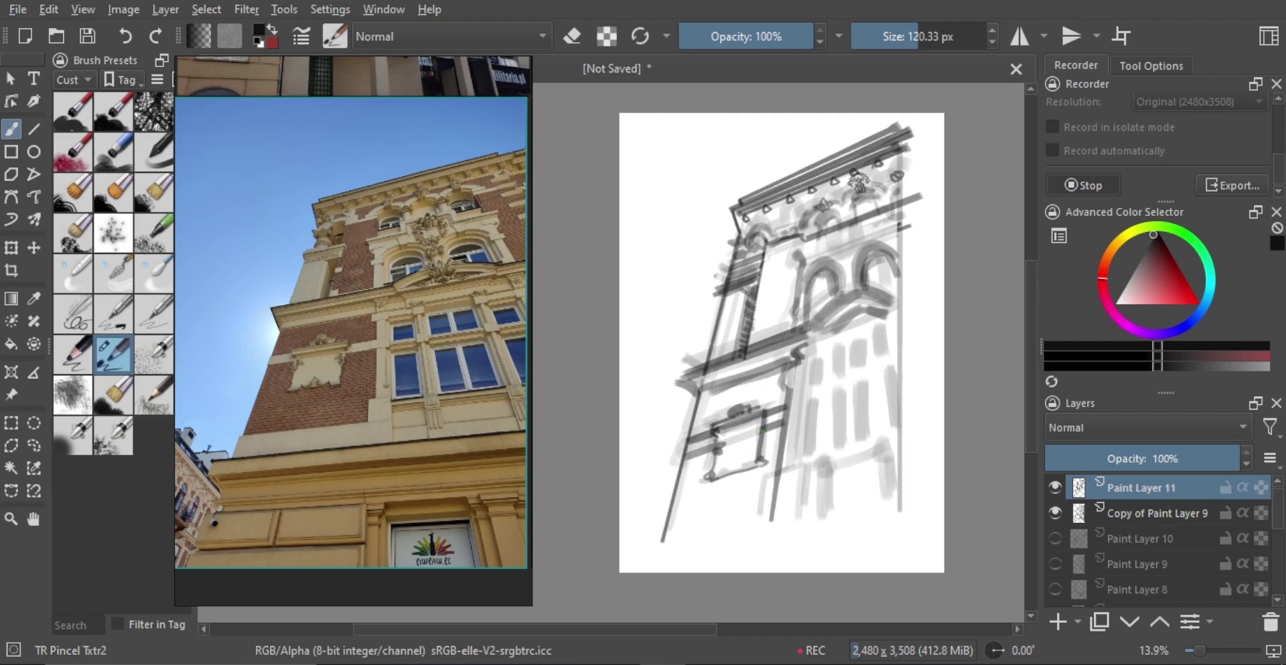
drag(720, 472, 735, 465)
- Sketch the ledge details beneath the pediment and add a straight line about 861 px long across the lower windows' upper part
mouse_move(806, 349)
mouse_down()
mouse_move(822, 359)
mouse_move(816, 350)
mouse_move(901, 327)
mouse_move(891, 332)
mouse_up()
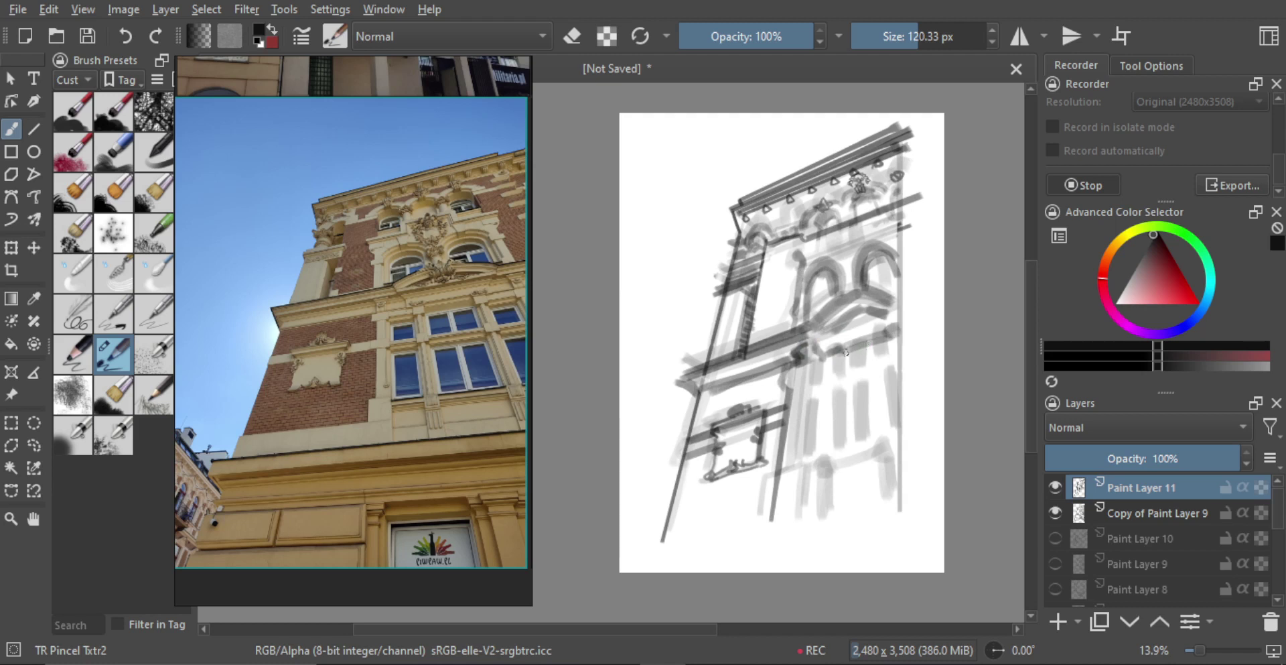
drag(803, 378, 816, 380)
key(v)
drag(801, 381, 912, 345)
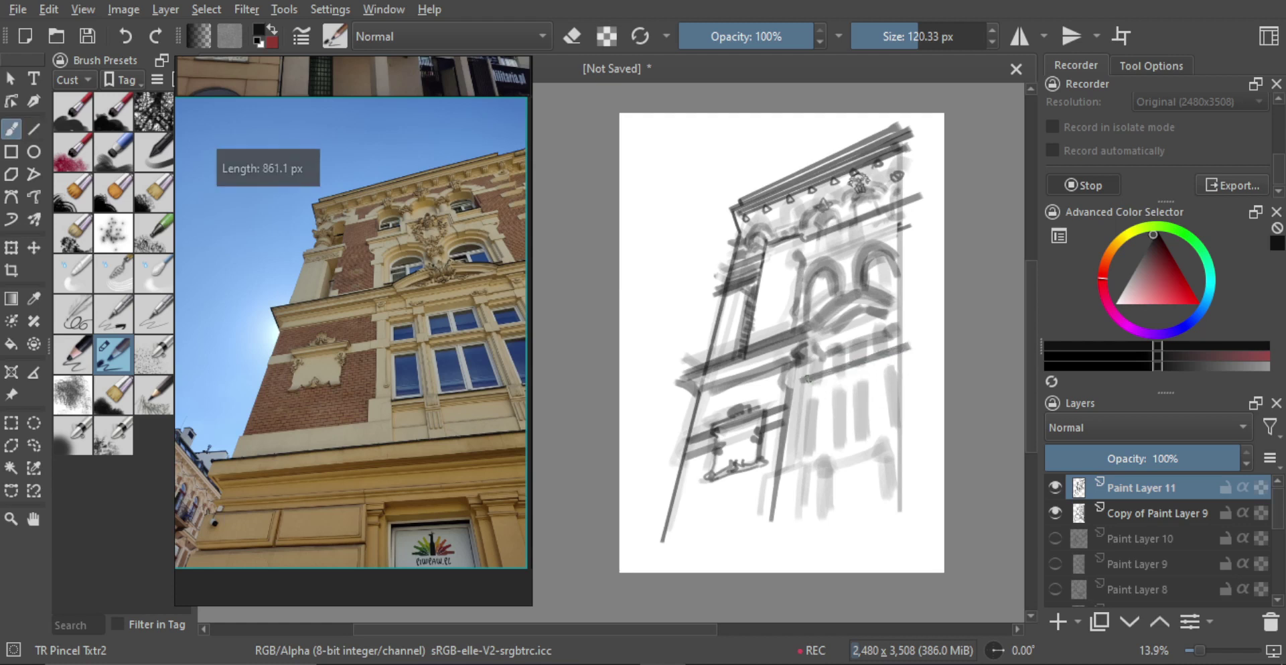
- Draw two more parallel straight lines across the lower windows' upper part and touch up their right end with the eraser
key(v)
drag(801, 387, 915, 352)
key(v)
drag(804, 392, 920, 357)
key(e)
key(ctrl)
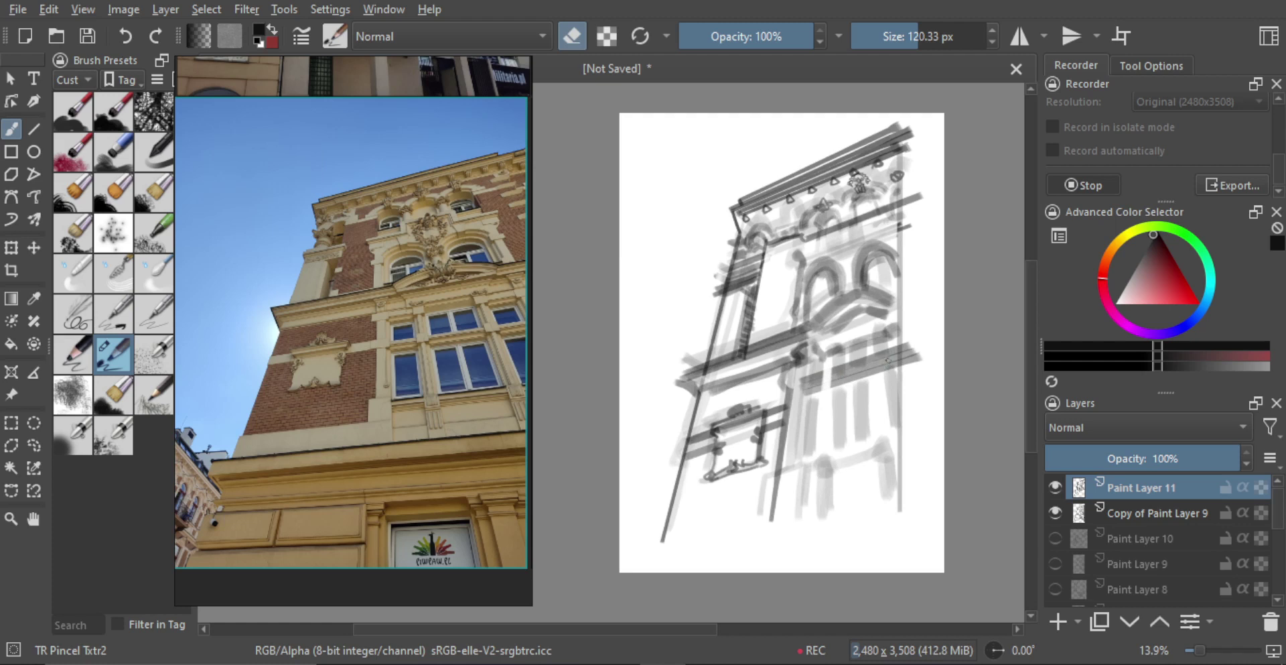
drag(886, 363, 891, 363)
- Erase a straight, near-vertical strip through the left part of the band above the lower windows
key(v)
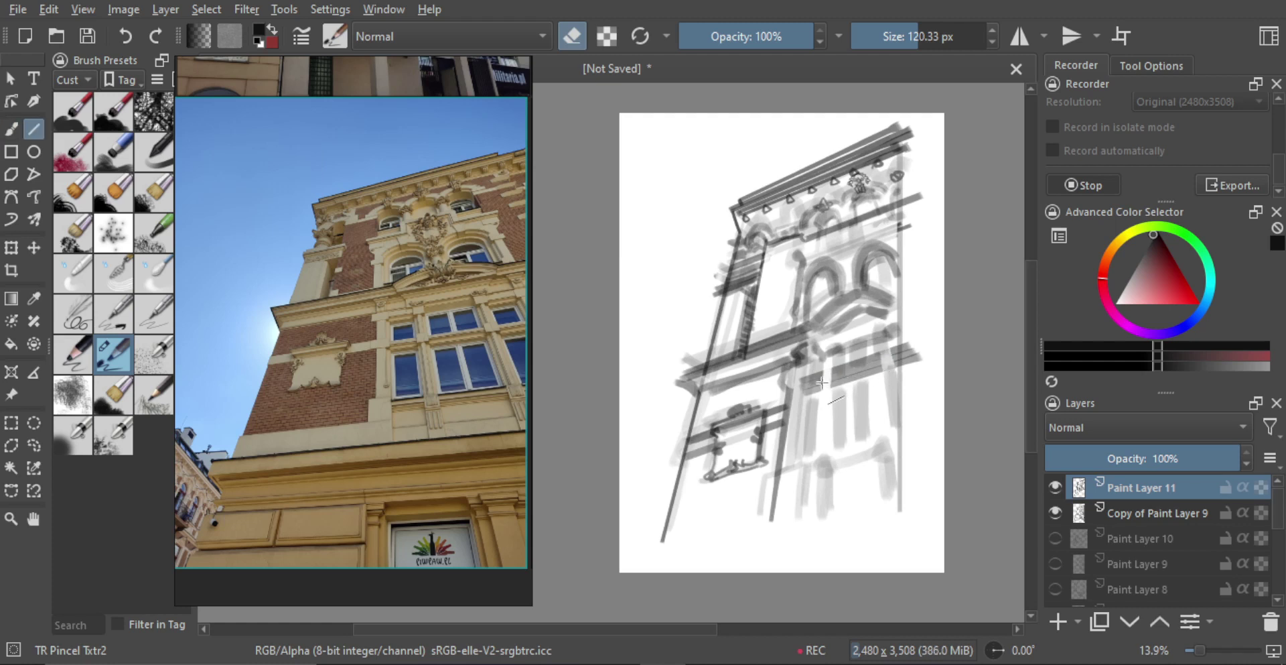
drag(822, 374, 806, 518)
key(b)
key(ctrl)
key(e)
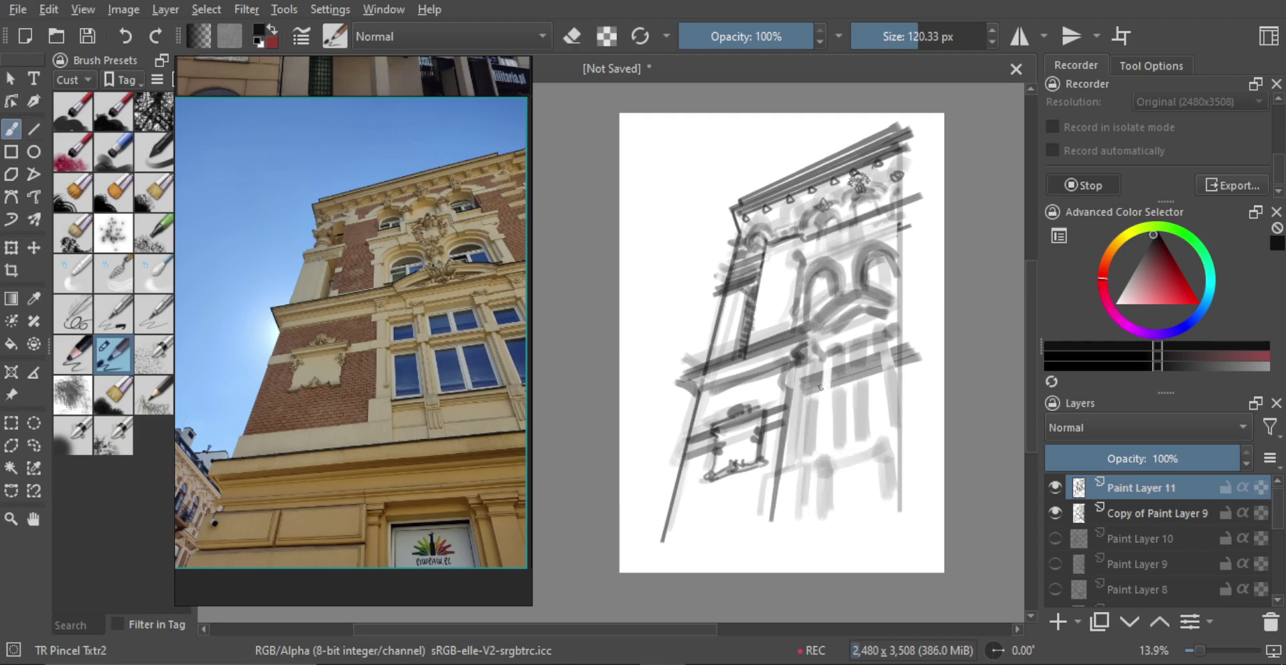
- Draw five straight, near-vertical edge lines down both sides of the lower windows with an 83.92 px brush
shift+drag(835, 419, 789, 423)
key(v)
drag(829, 373, 807, 541)
drag(833, 370, 824, 530)
drag(880, 355, 893, 525)
mouse_move(895, 356)
mouse_down()
mouse_move(916, 502)
mouse_move(910, 486)
mouse_up()
key(b)
key(v)
drag(801, 385, 779, 549)
key(b)
key(v)
key(b)
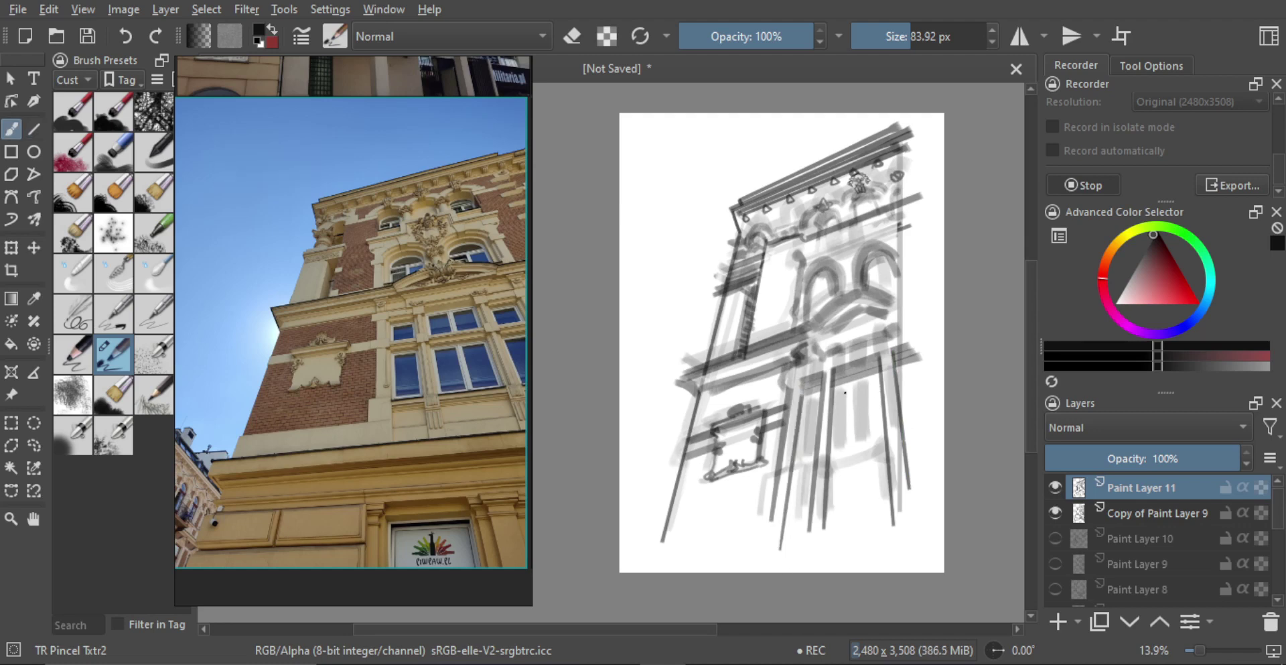
- Fill the narrow left lower window with a dark tone using a 140.01 px brush
mouse_move(827, 403)
shift+mouse_down()
mouse_move(847, 403)
mouse_move(818, 401)
mouse_move(809, 434)
shift+mouse_up()
key(bracketright)
key(bracketright)
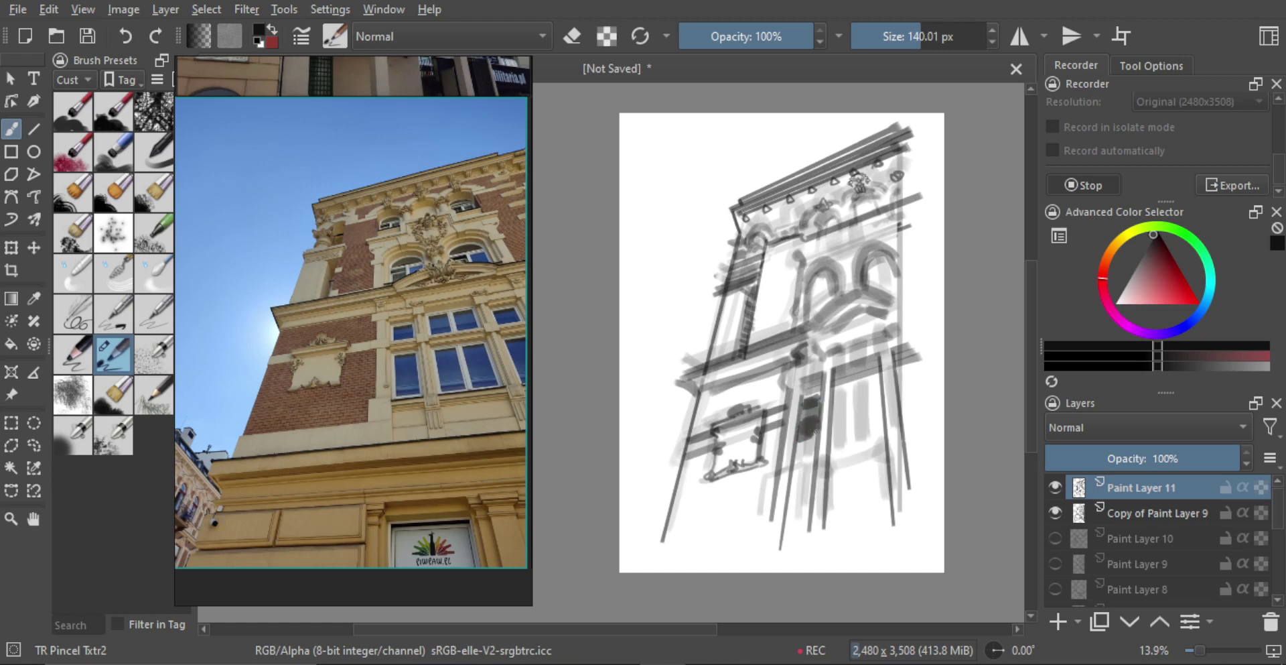
- Sketch the sill beneath the lower windows with a 125.29 px brush, adding rounded ornaments at both sides and a connecting band
key(bracketleft)
key(bracketleft)
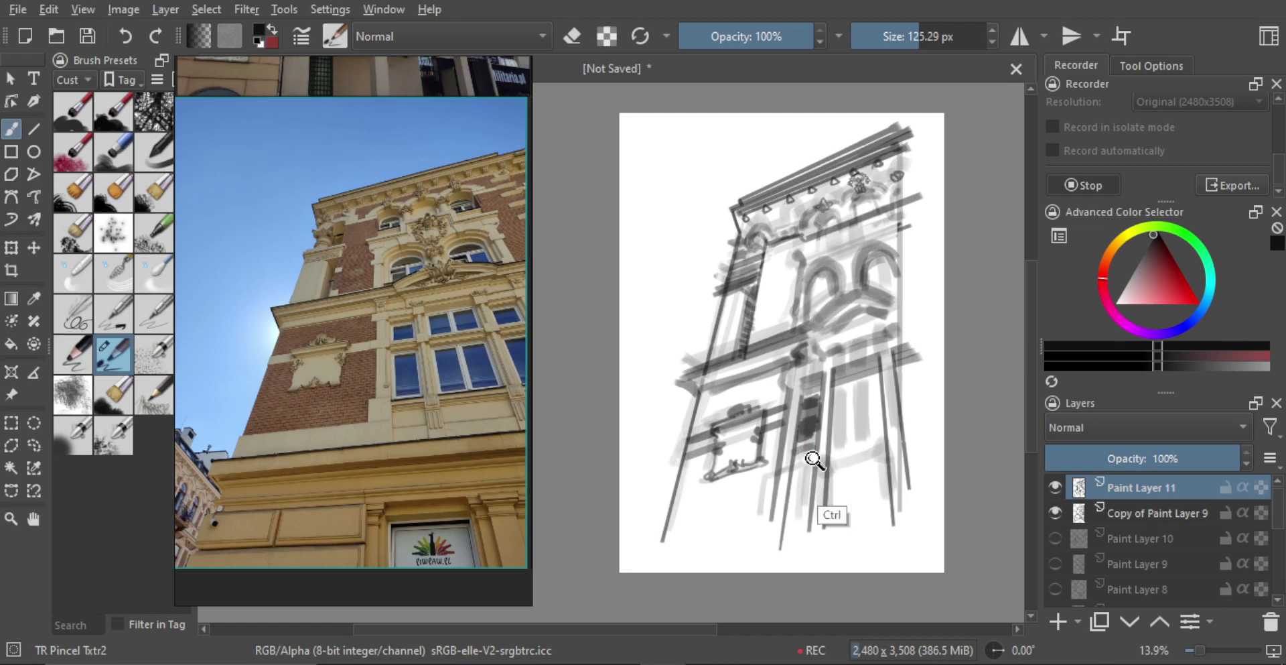
drag(791, 453, 816, 449)
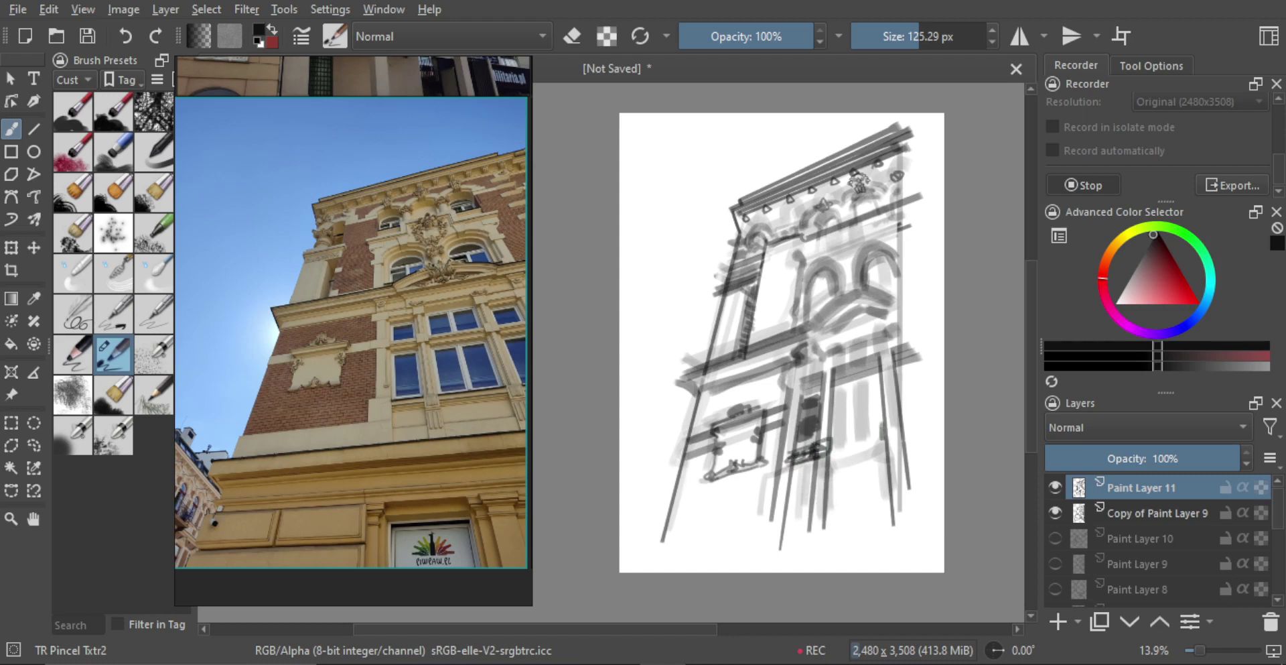
drag(883, 423, 902, 427)
key(e)
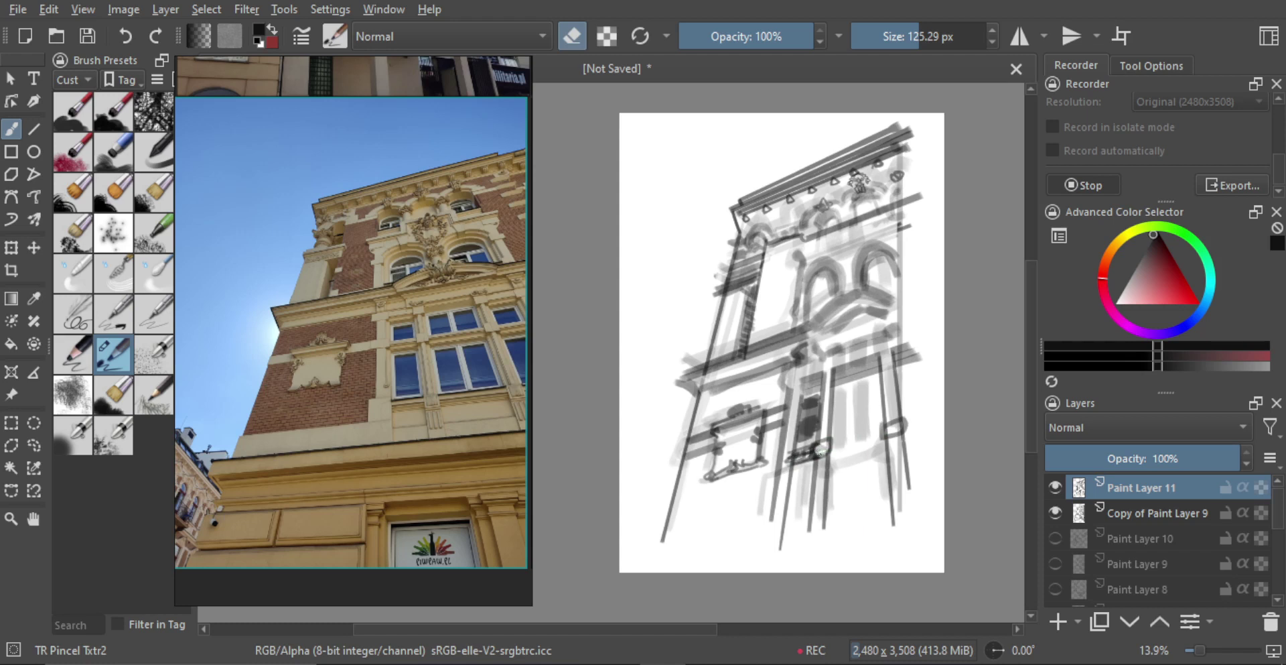
key(bracketright)
key(e)
drag(837, 439, 877, 436)
- Fill the wide lower window with grey shading using a 191.20 px brush, undoing the trial strokes first
key(bracketright)
key(bracketright)
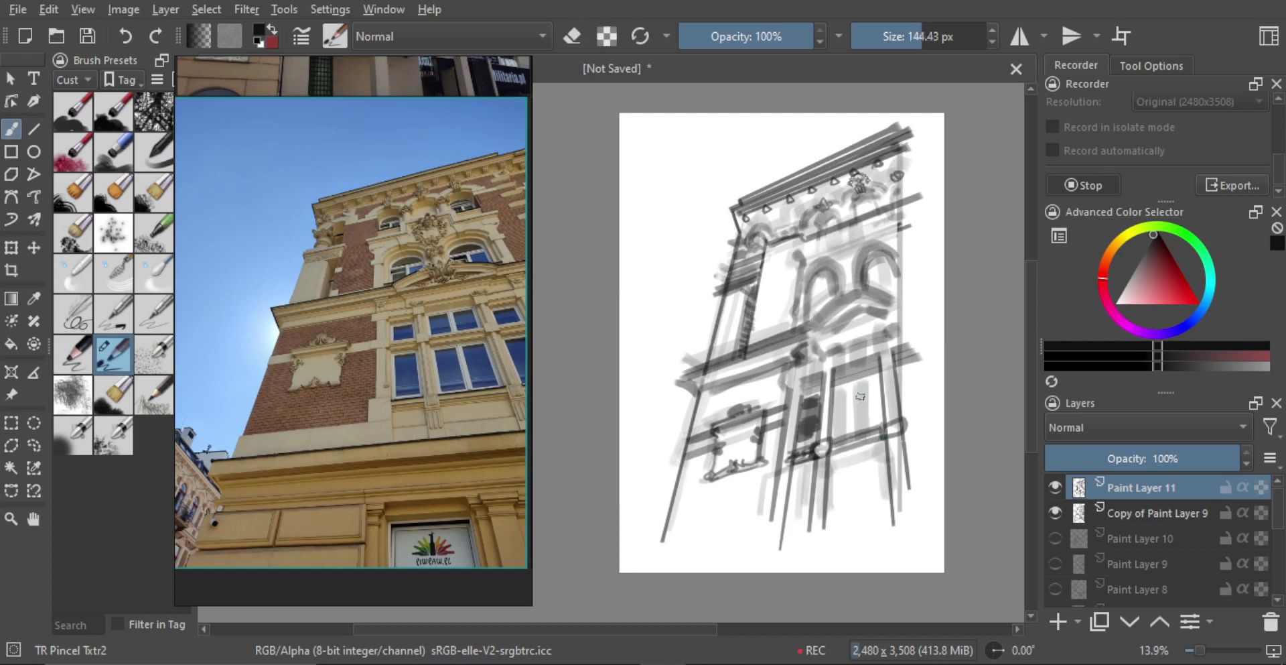
key(bracketright)
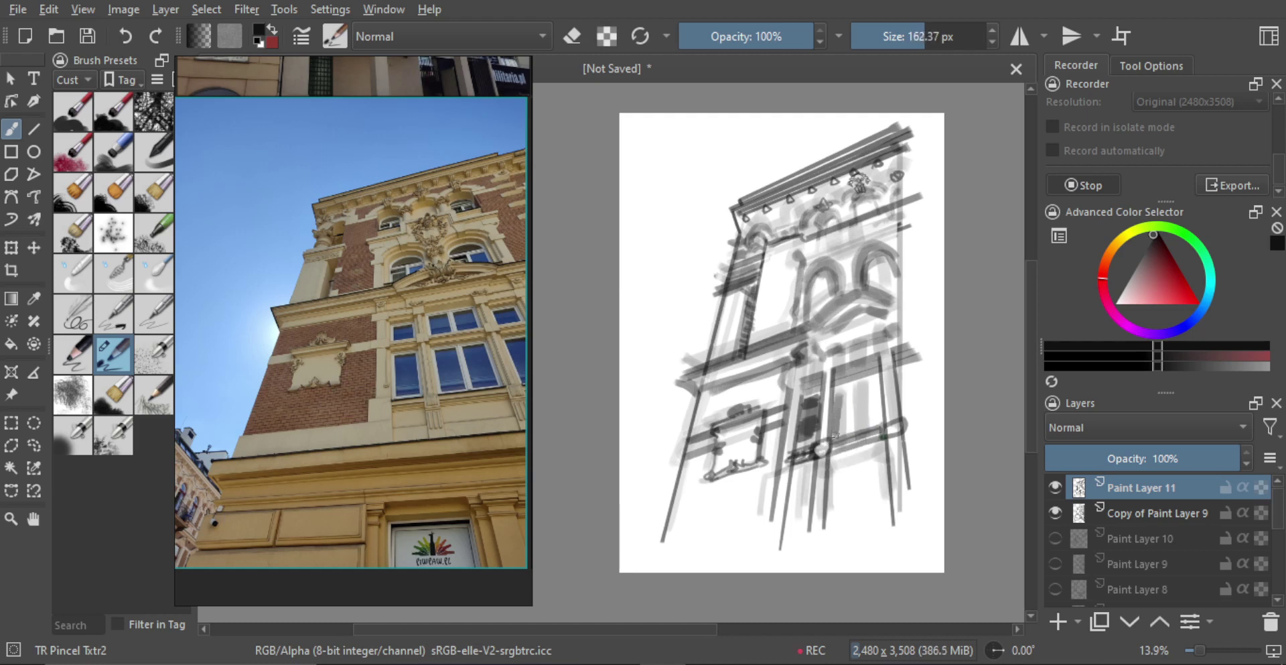
key(ctrl+z)
shift+drag(840, 403, 848, 403)
drag(838, 398, 835, 431)
key(ctrl+z)
key(bracketright)
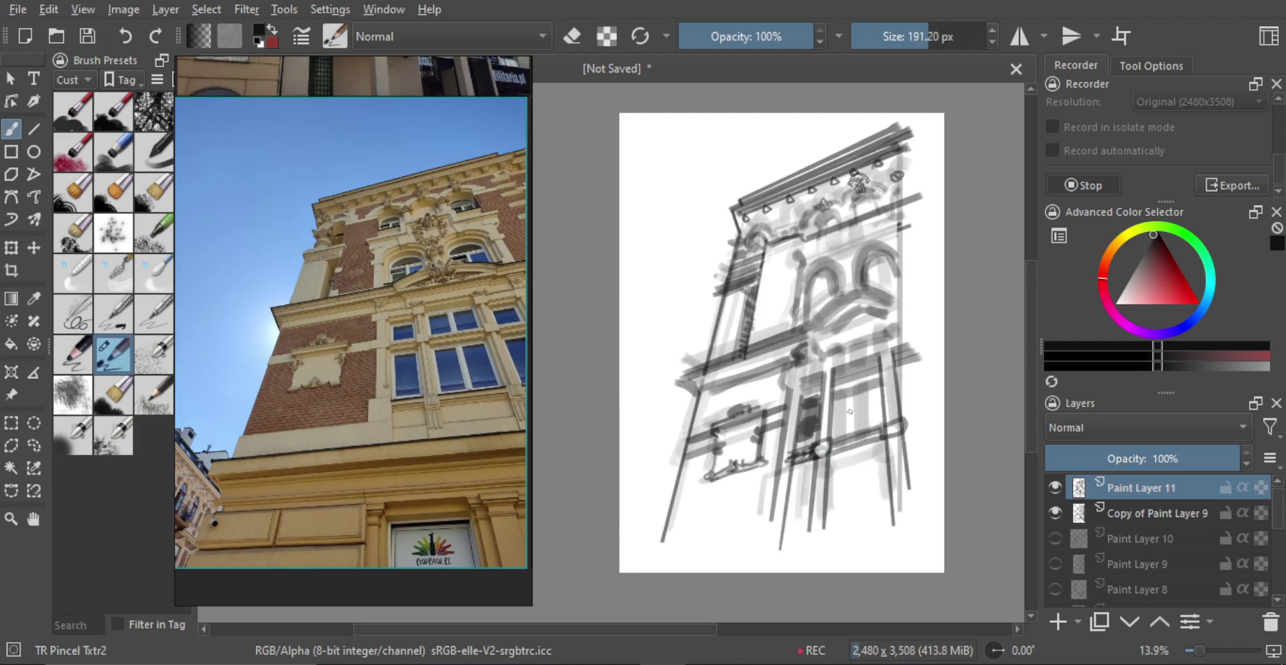
mouse_move(850, 412)
mouse_down()
mouse_move(848, 429)
mouse_move(847, 404)
mouse_move(871, 388)
mouse_move(871, 426)
mouse_up()
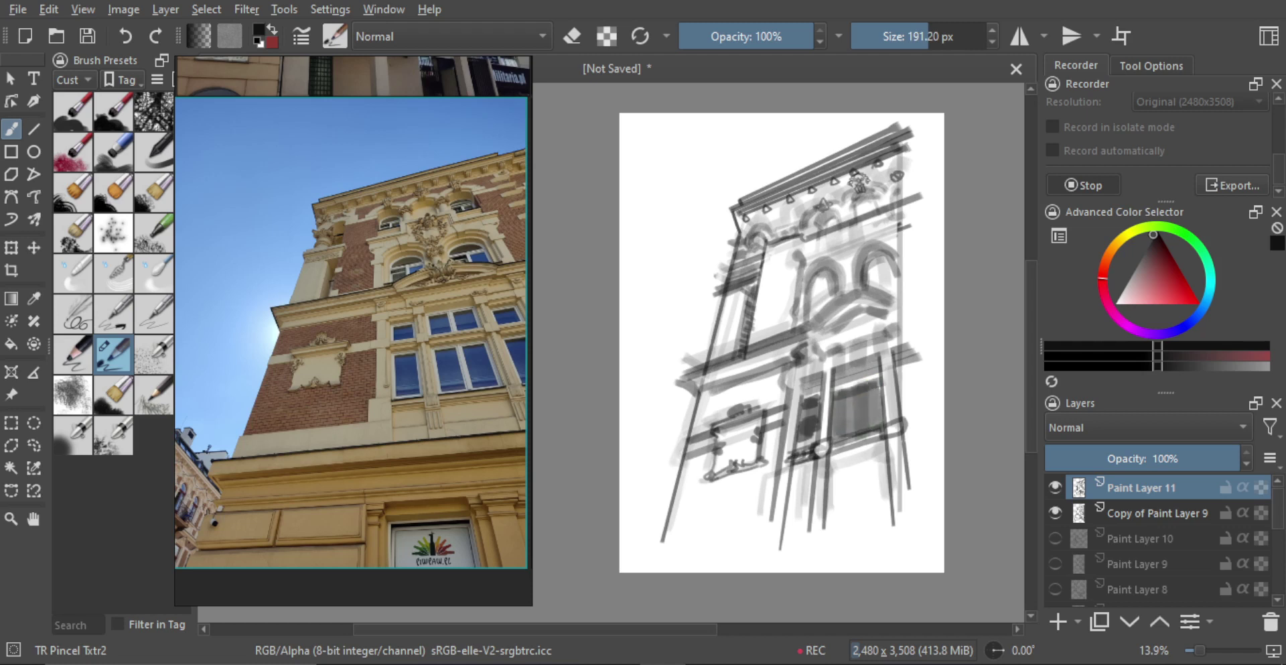
- Erase straight vertical strips through the wide lower window's shading to form its frame bars, at 191.20 px
key(e)
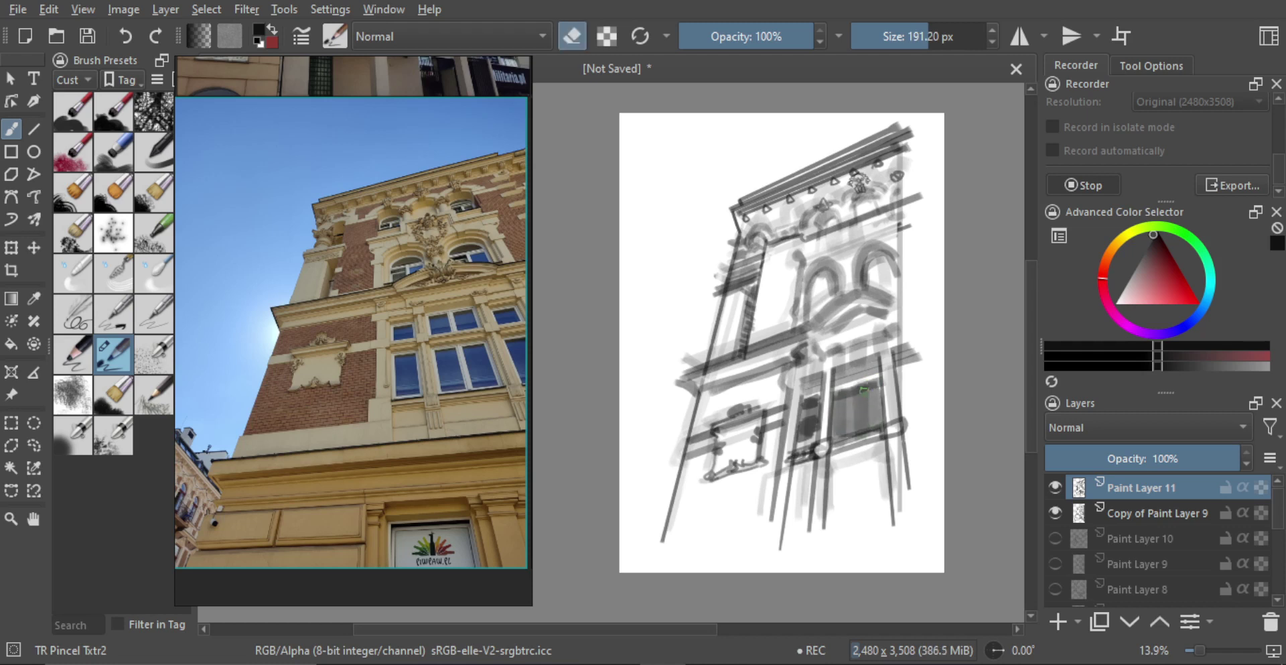
key(v)
drag(854, 380, 858, 432)
key(v)
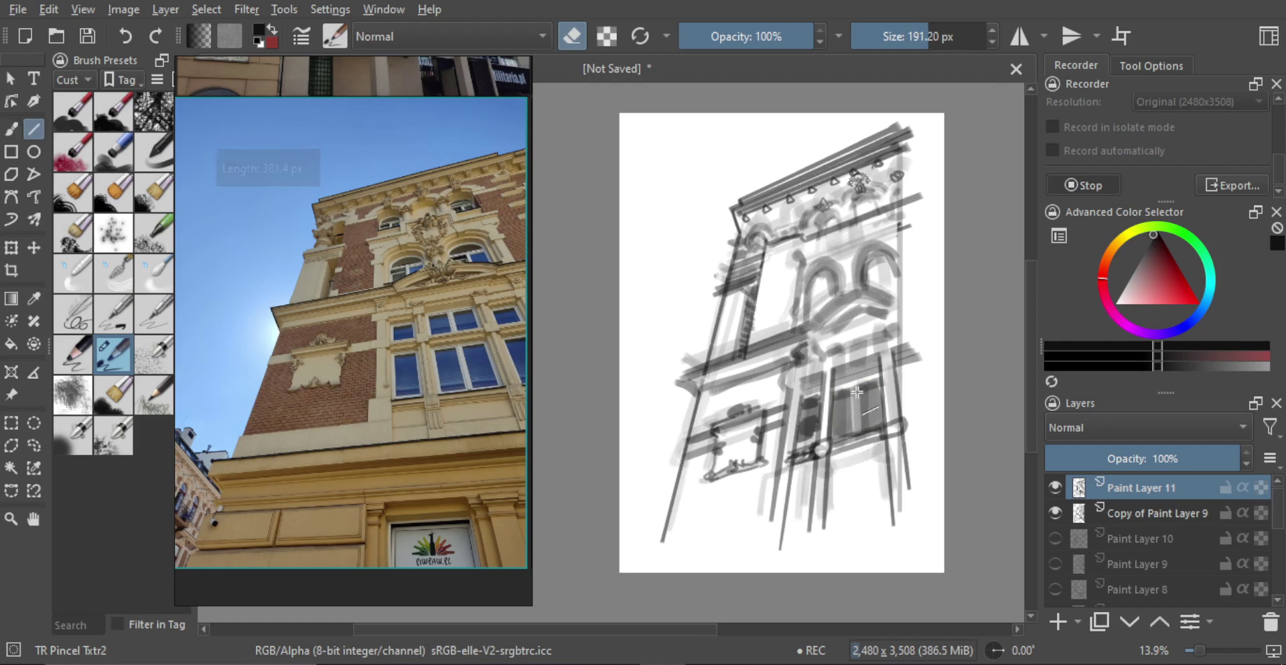
drag(854, 389, 857, 436)
key(v)
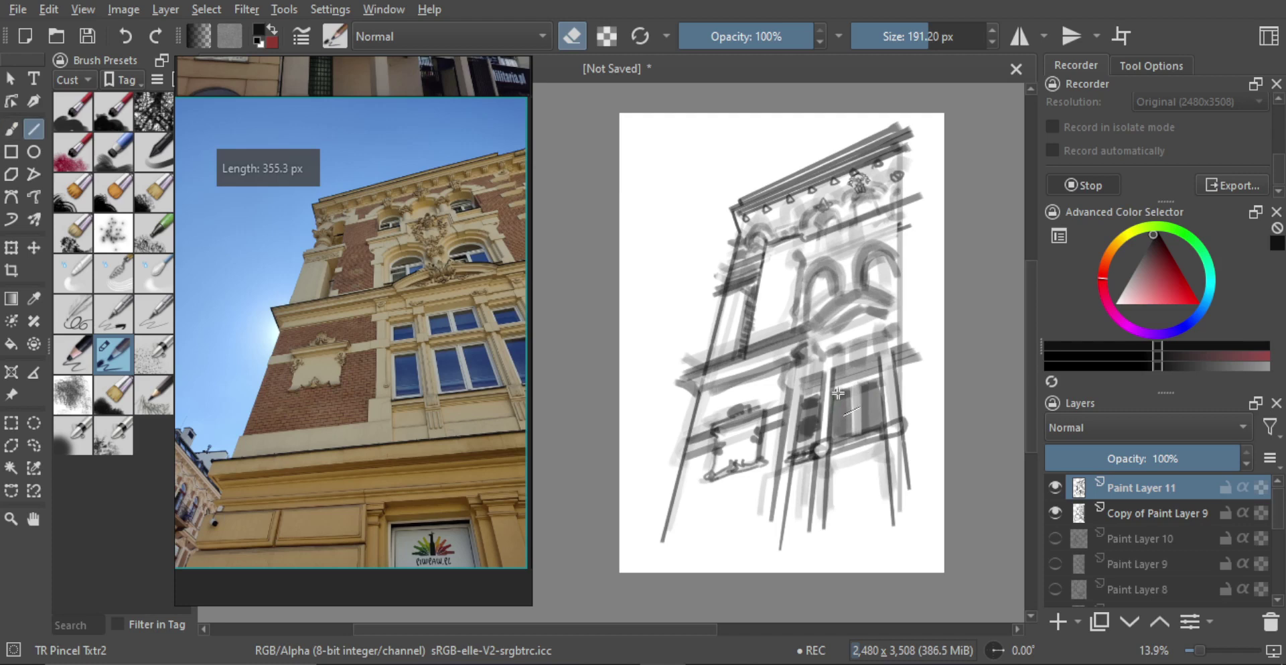
mouse_move(839, 392)
mouse_down()
mouse_move(834, 434)
mouse_move(860, 451)
mouse_move(820, 455)
mouse_up()
key(v)
drag(838, 394, 833, 442)
key(v)
drag(877, 388, 882, 436)
- Erase a straight strip about 362 px long down the narrow left lower window
key(v)
mouse_move(814, 403)
mouse_down()
mouse_move(815, 436)
mouse_move(798, 446)
mouse_up()
key(v)
key(v)
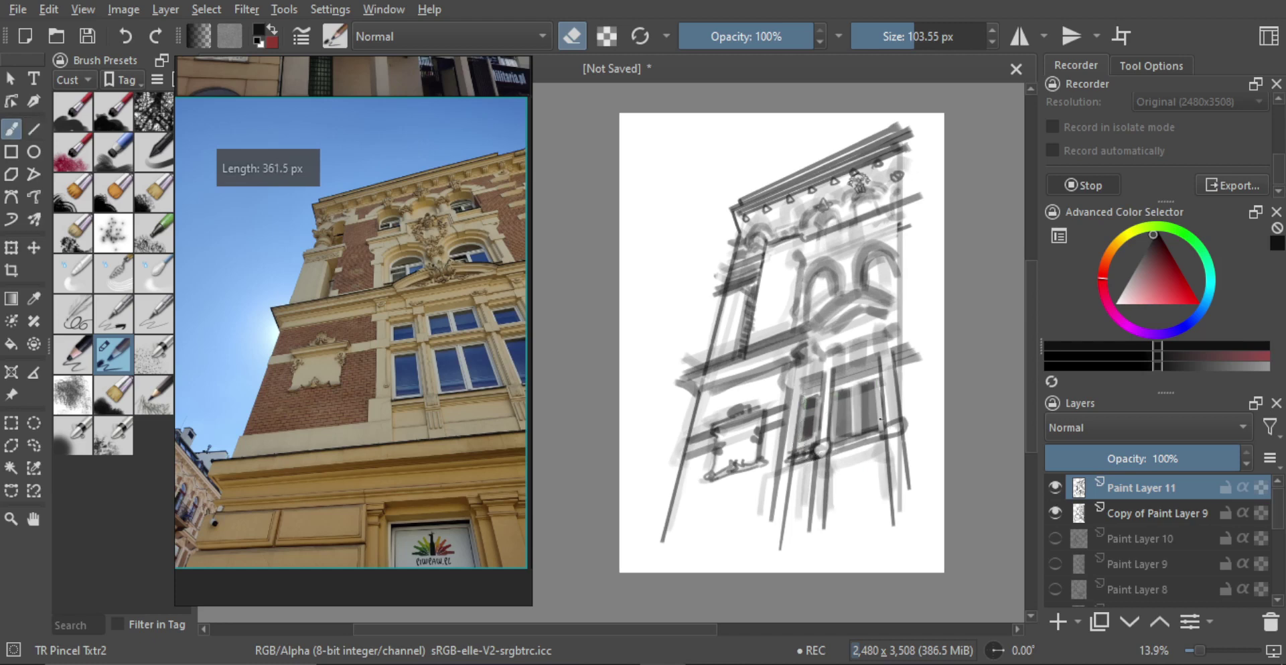
key(e)
shift+drag(845, 482, 846, 482)
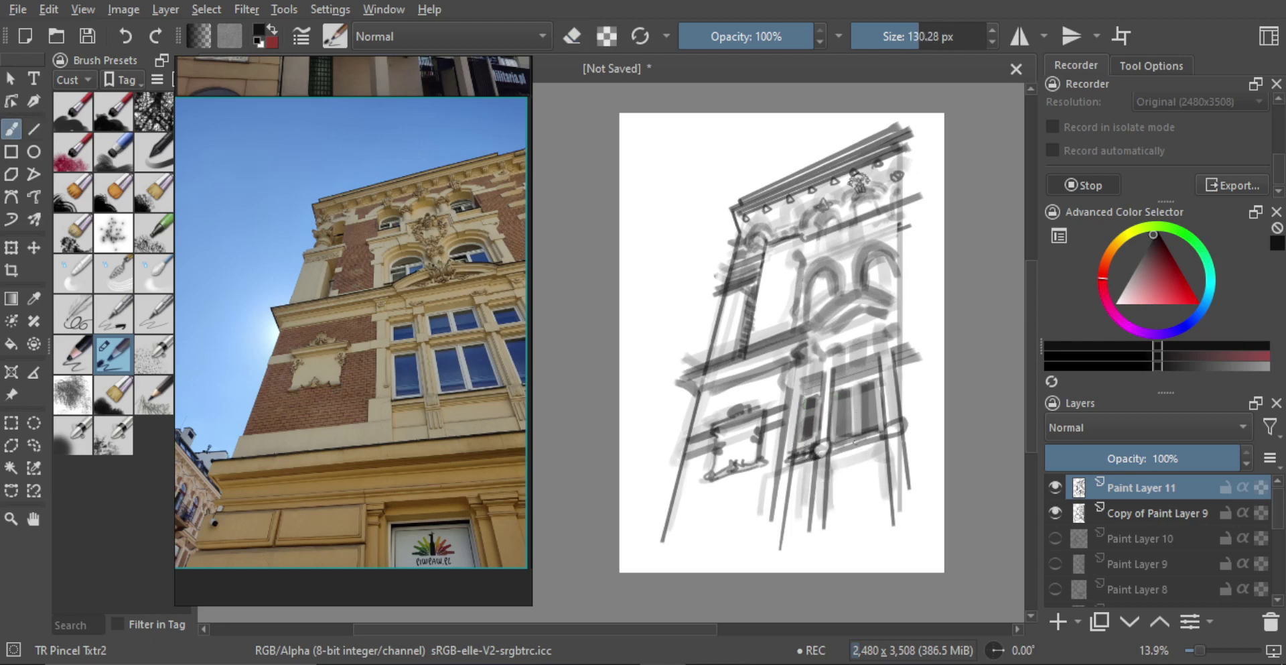
shift+drag(855, 441, 858, 442)
mouse_move(796, 481)
shift+mouse_down()
mouse_move(808, 480)
mouse_move(794, 533)
shift+mouse_up()
key(v)
key(b)
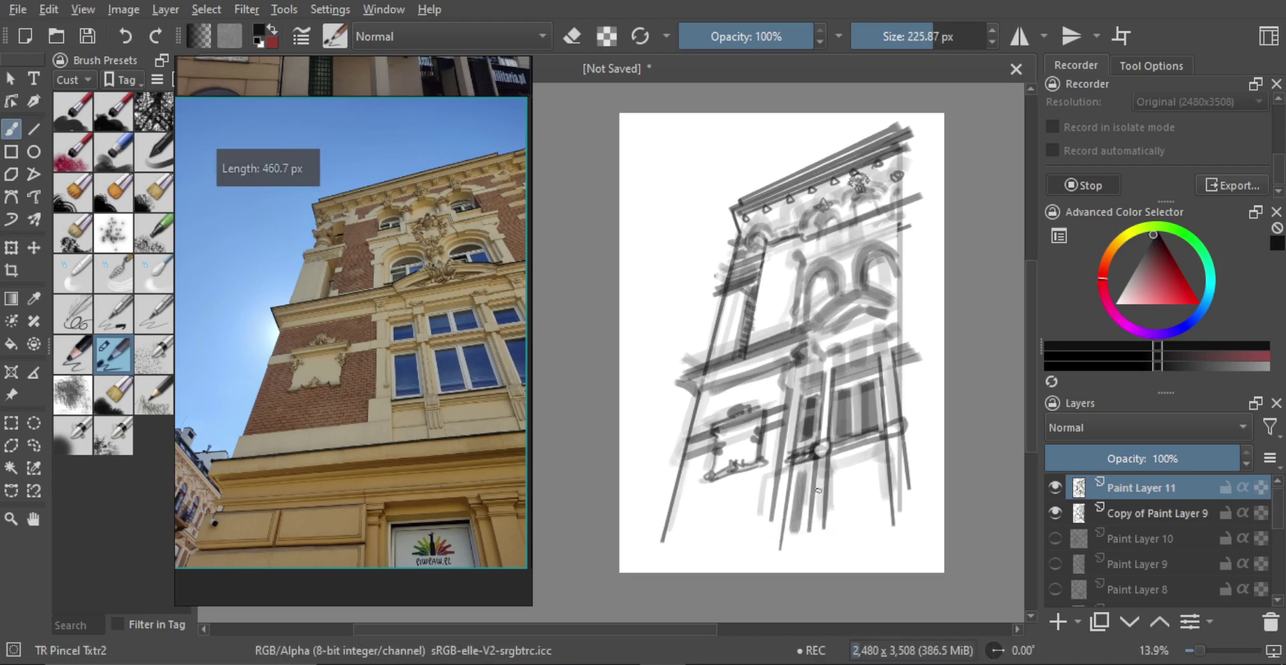
key(ctrl+z)
- Paint a straight, near-black band about 487 px long below the narrow lower window with a 278.44 px brush
shift+drag(810, 484, 819, 484)
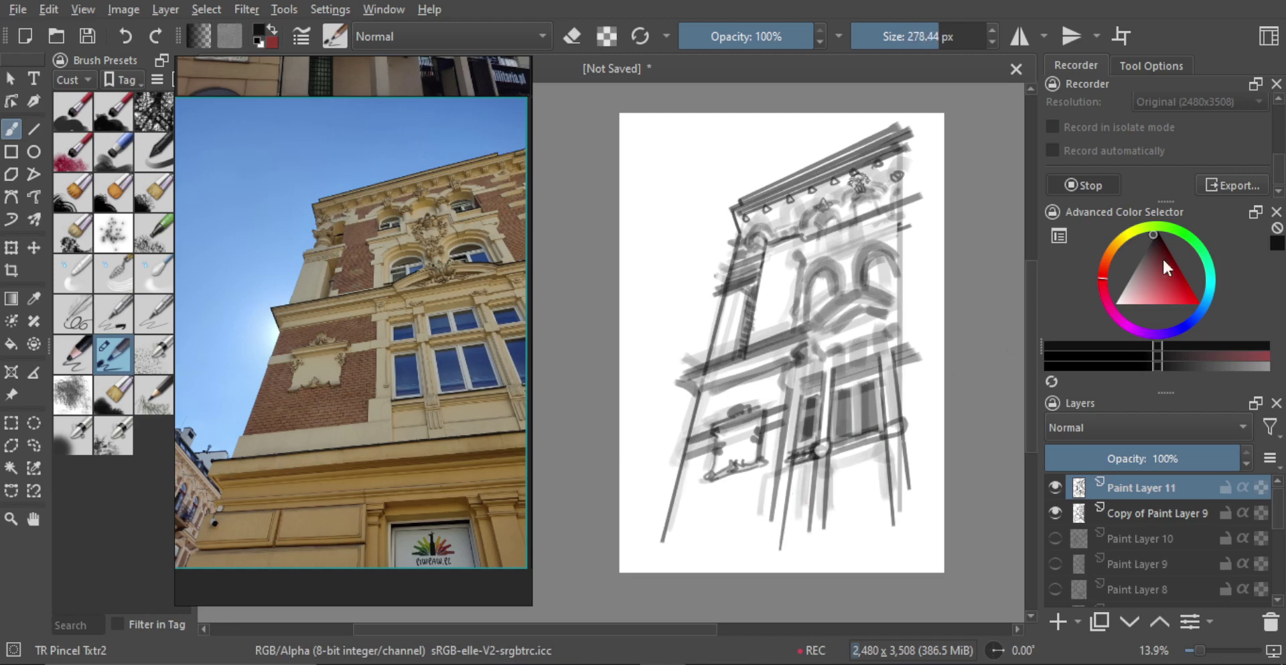
drag(1157, 245, 1157, 230)
key(v)
drag(802, 472, 795, 536)
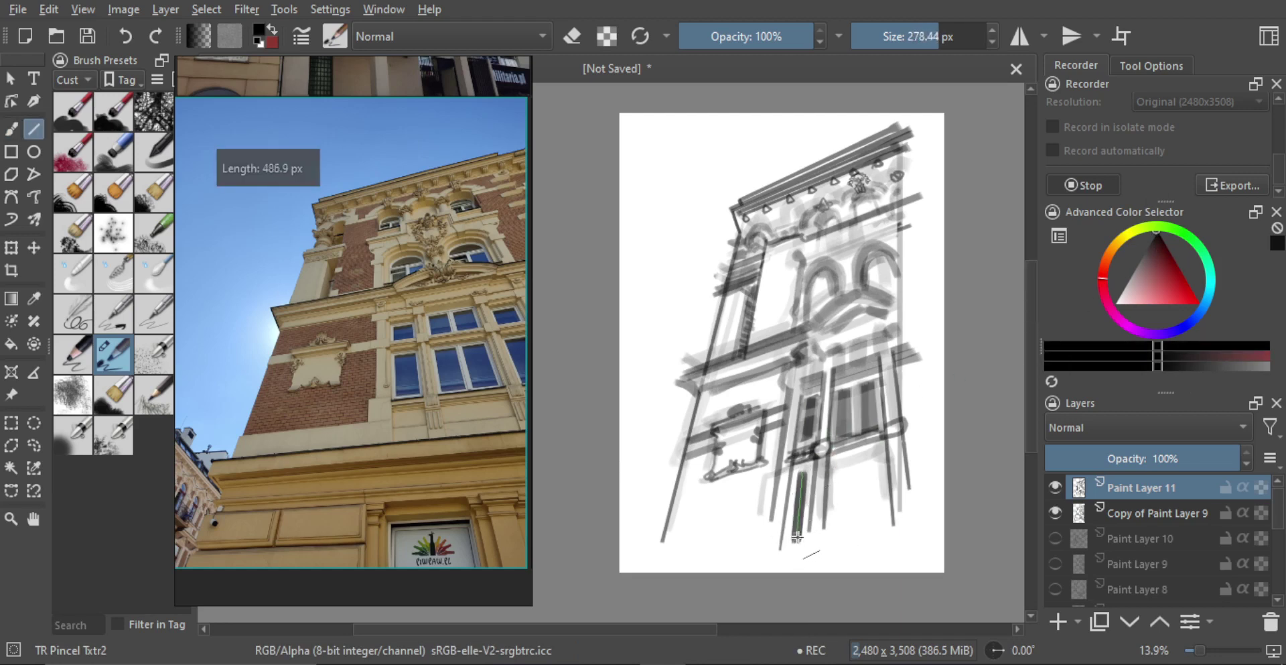
- Paint broad vertical bands below the wide lower window with a 457.08 px brush, undo the extra stroke, and set the size to 441.42 px
key(b)
mouse_move(848, 471)
mouse_down()
mouse_move(851, 484)
mouse_move(921, 469)
mouse_move(845, 470)
mouse_move(842, 546)
mouse_move(878, 484)
mouse_move(874, 534)
mouse_up()
key(v)
key(b)
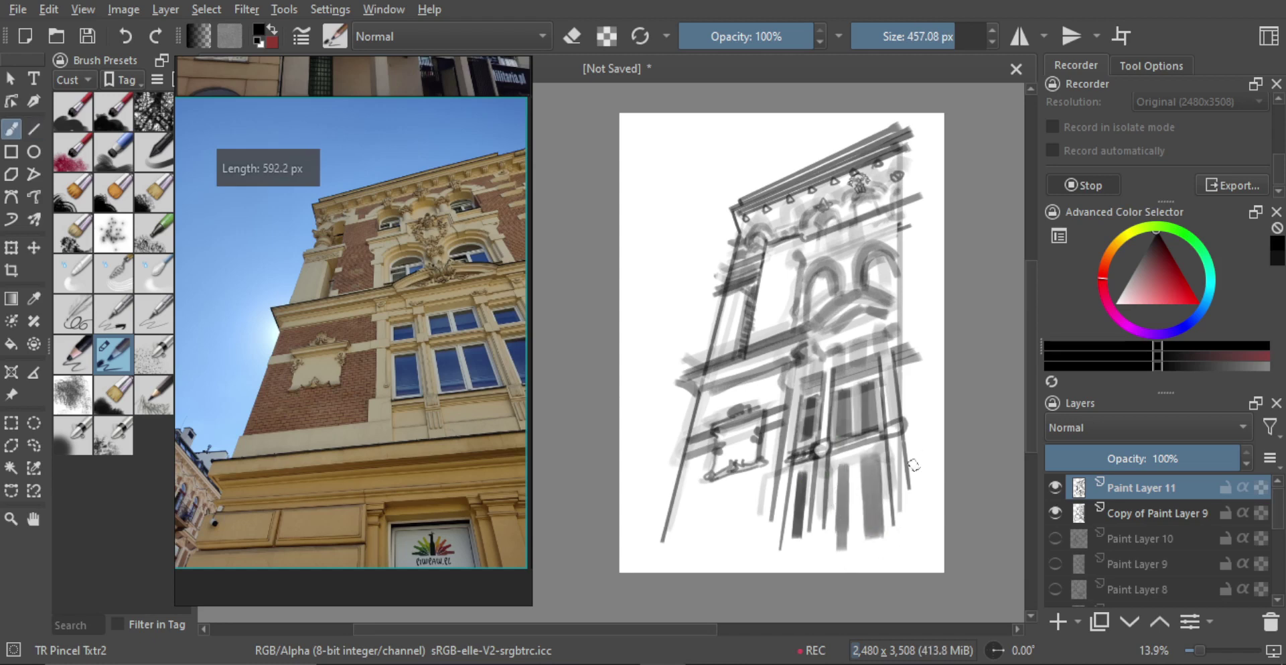
drag(847, 462, 848, 536)
key(ctrl+z)
drag(880, 473, 855, 488)
- Compare the sketch with and without Copy of Paint Layer 9, leave that layer hidden, and keep Paint Layer 11 active
scroll(856, 487, down, 1)
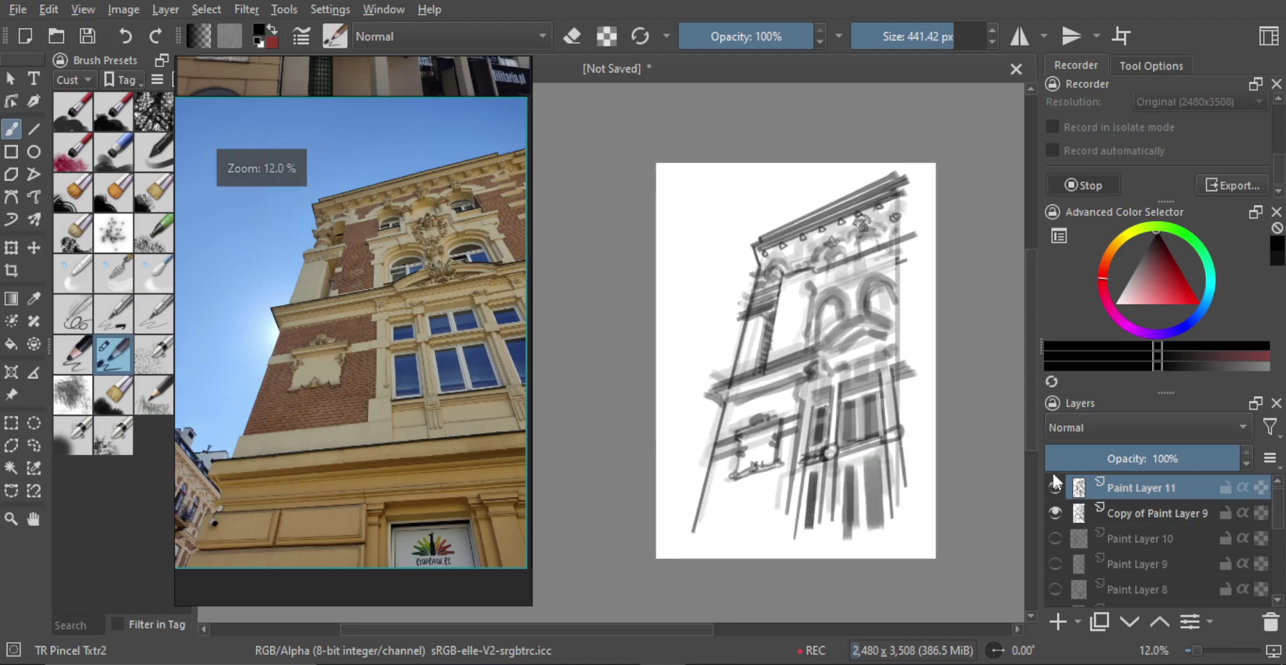
click(1056, 512)
mouse_move(1055, 528)
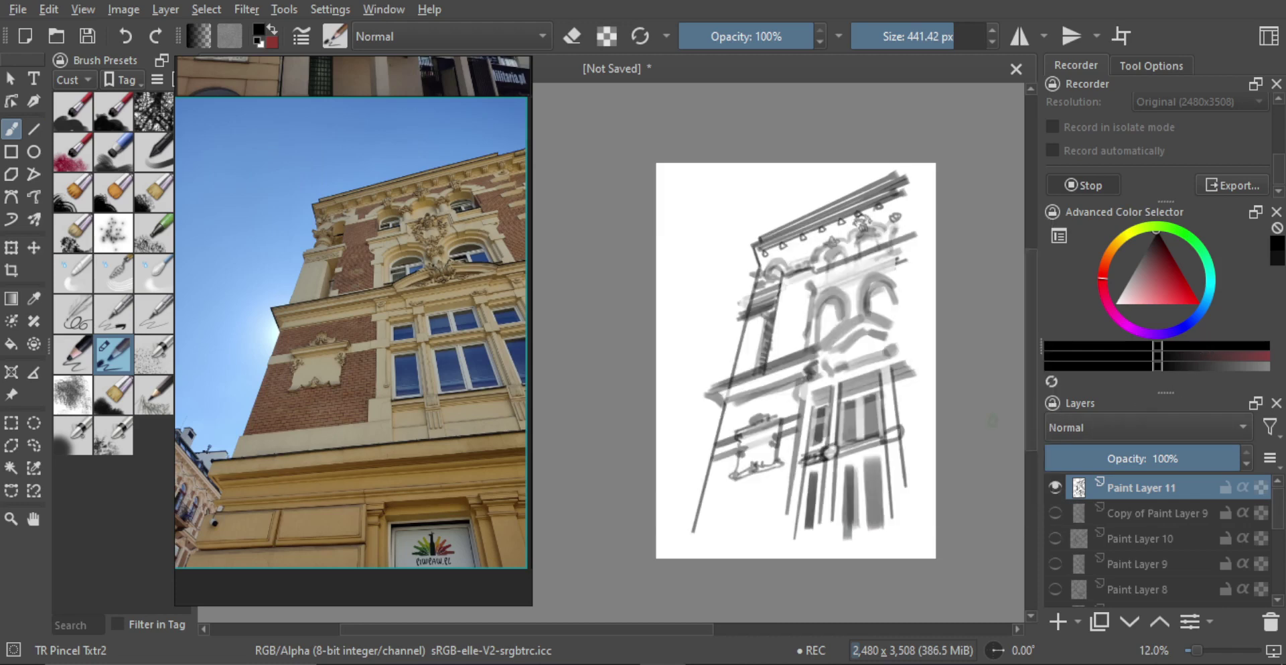
click(1055, 513)
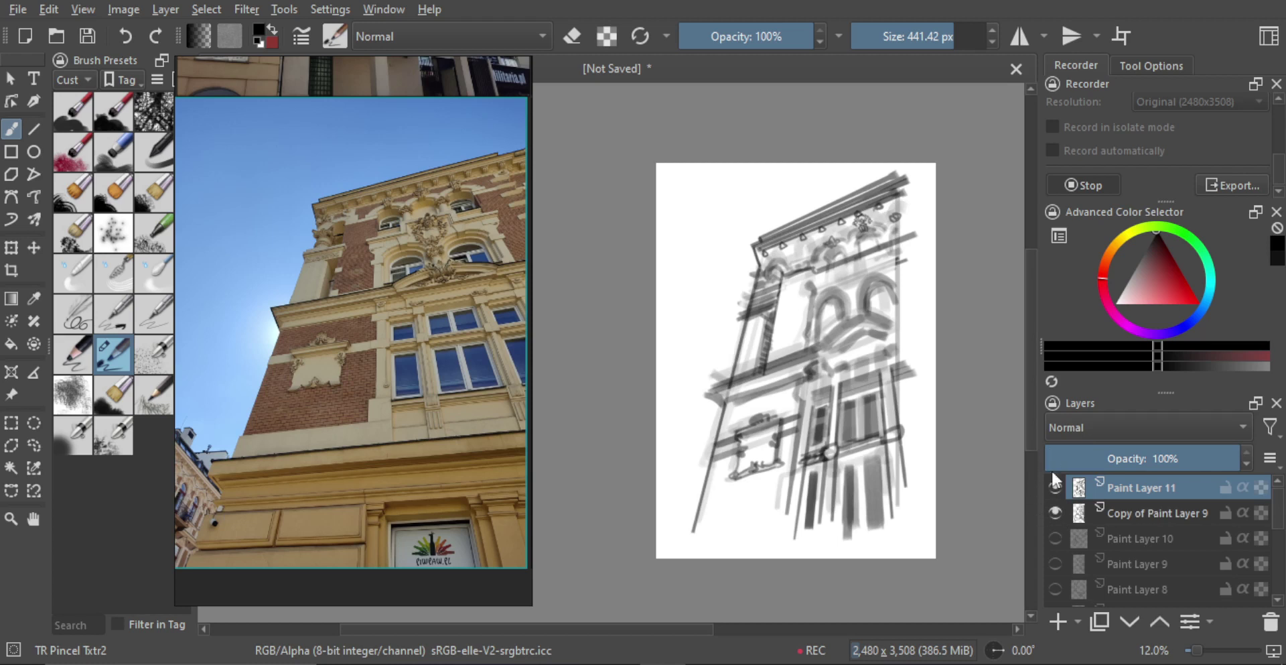
click(1055, 512)
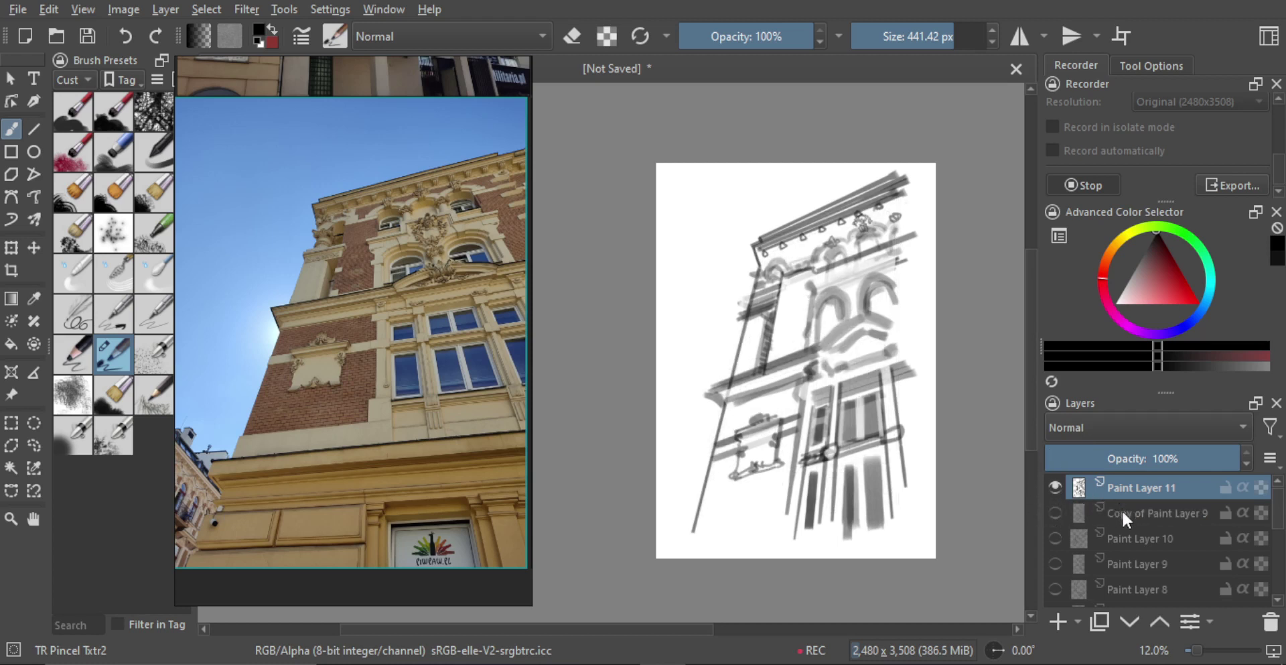
click(1123, 512)
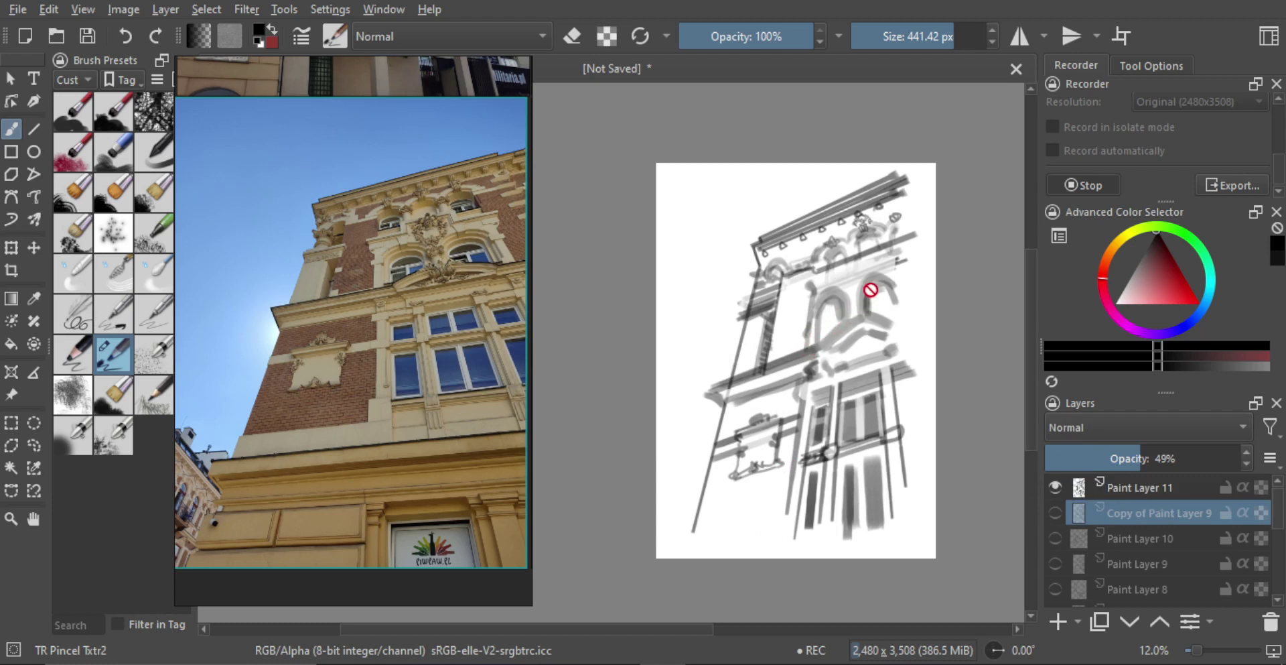
key(e)
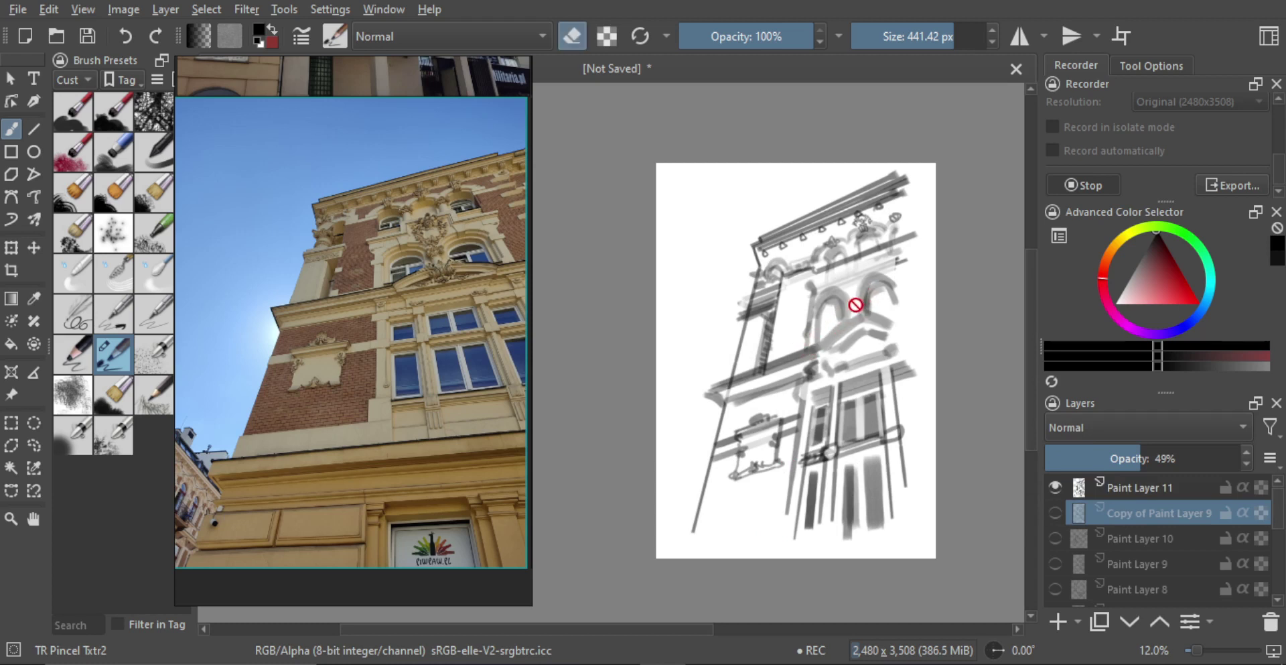
click(1175, 482)
- Erase the rough strokes at the top of the upper left pilaster and redraw its small ledge with a 59.37 px brush
key(e)
mouse_move(803, 293)
mouse_down()
mouse_move(706, 293)
mouse_move(740, 301)
mouse_move(771, 286)
mouse_up()
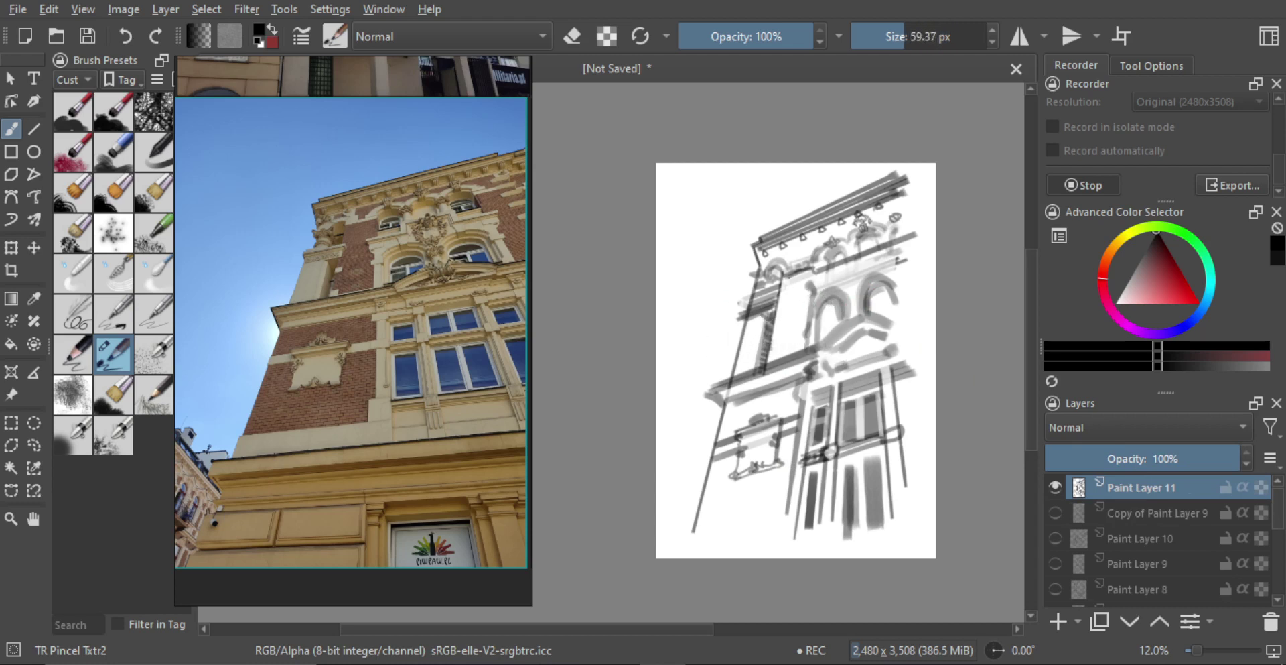
key(e)
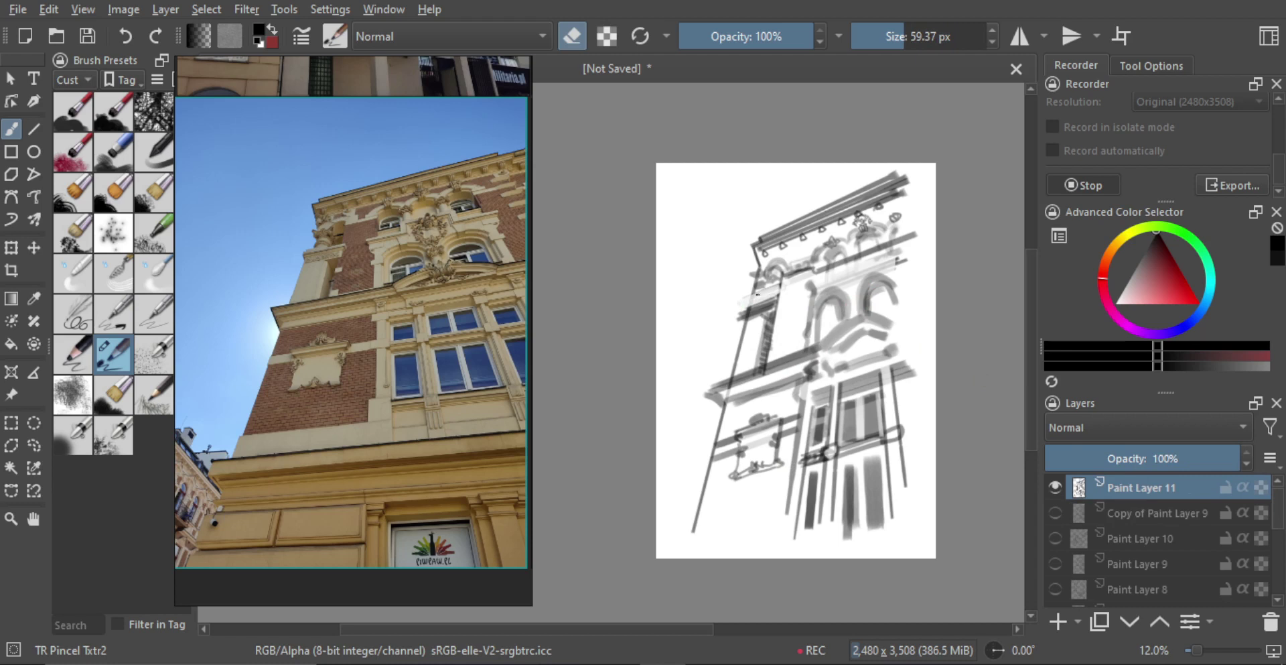
key(e)
drag(762, 293, 755, 299)
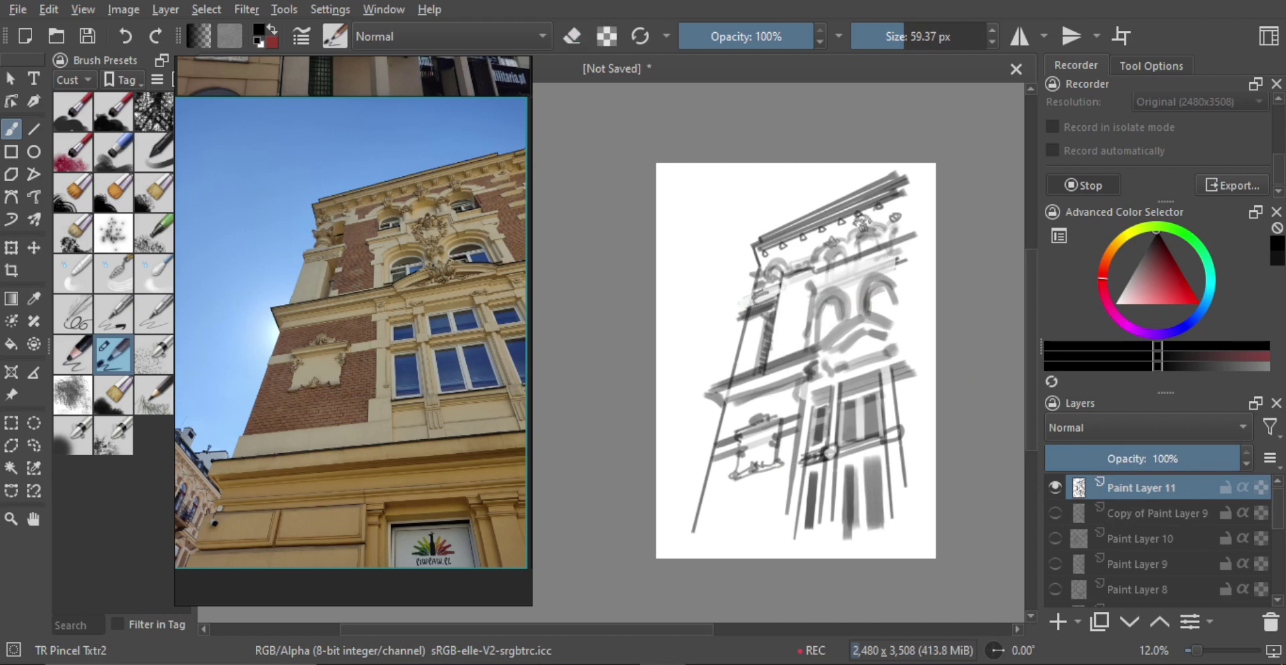
key(ctrl+z)
key(e)
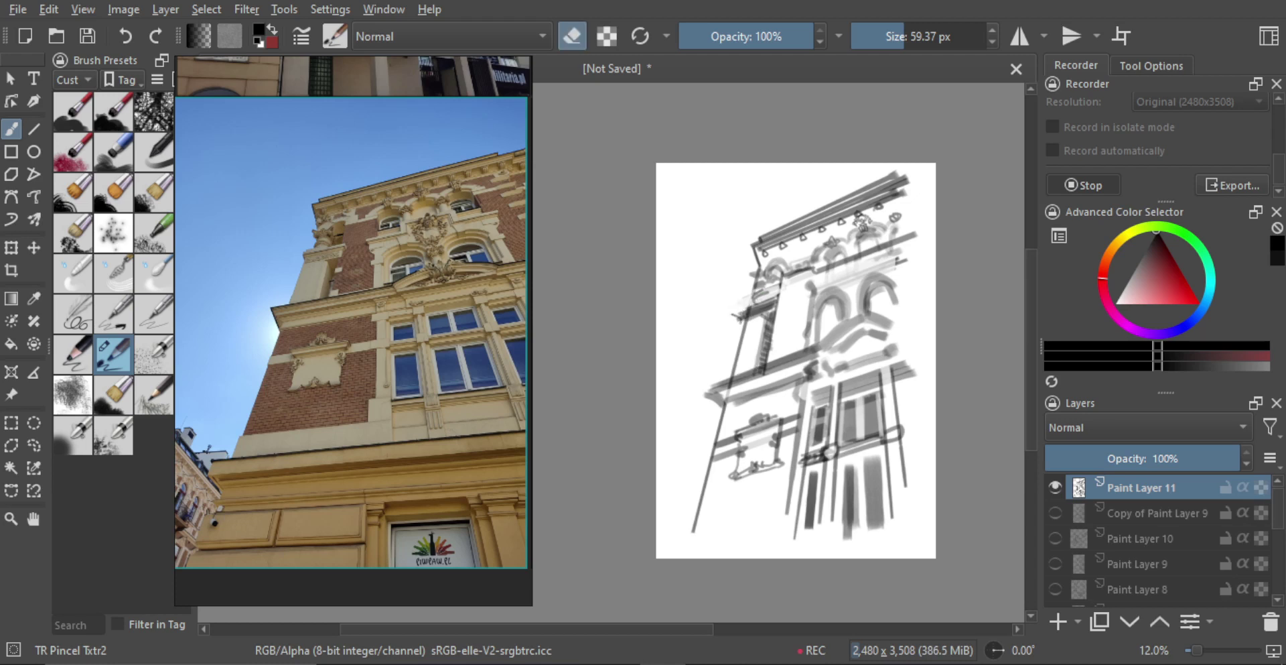
key(e)
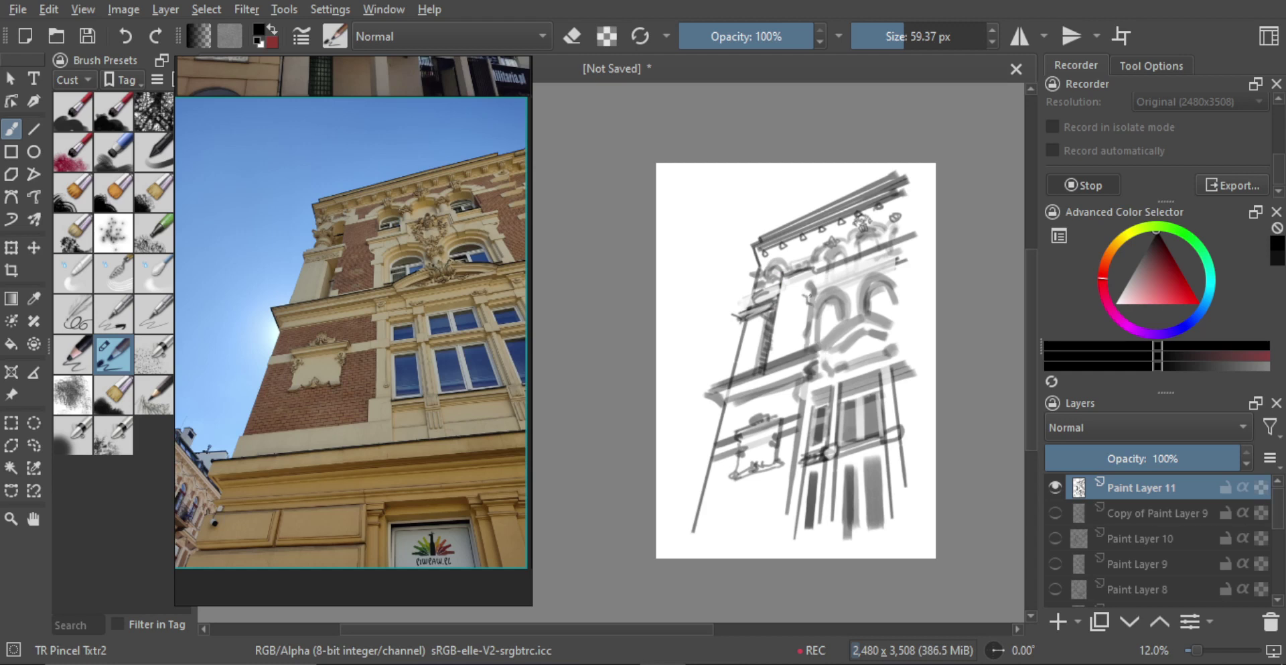
- Draw a straight ledge line across the facade just above the two arched windows
key(v)
drag(804, 292, 919, 255)
key(b)
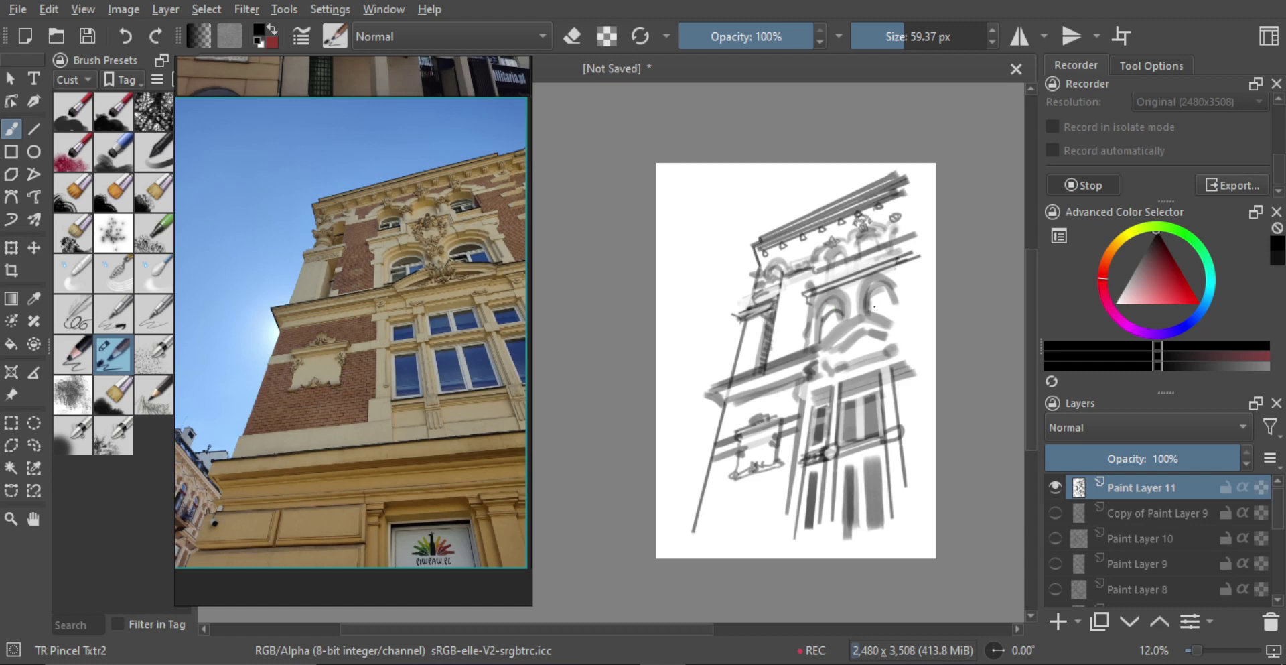
- Sketch the dark panes inside the two arched windows and reinforce the right window's arch
drag(878, 306, 907, 312)
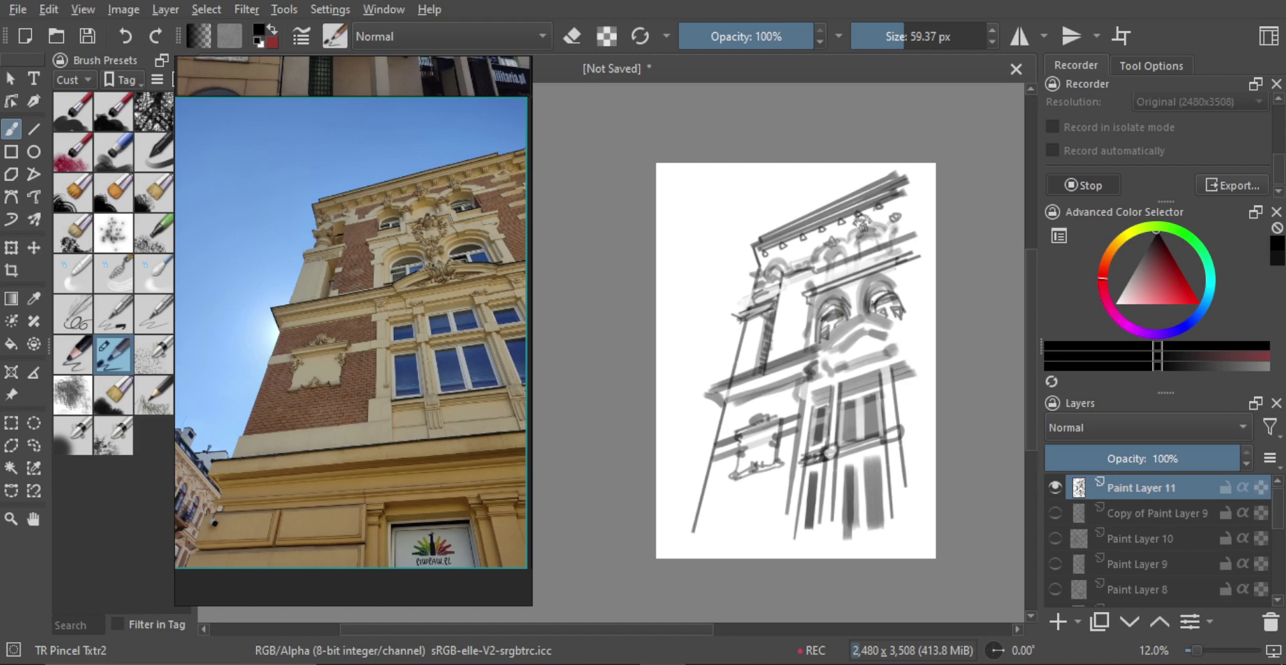
drag(884, 286, 909, 305)
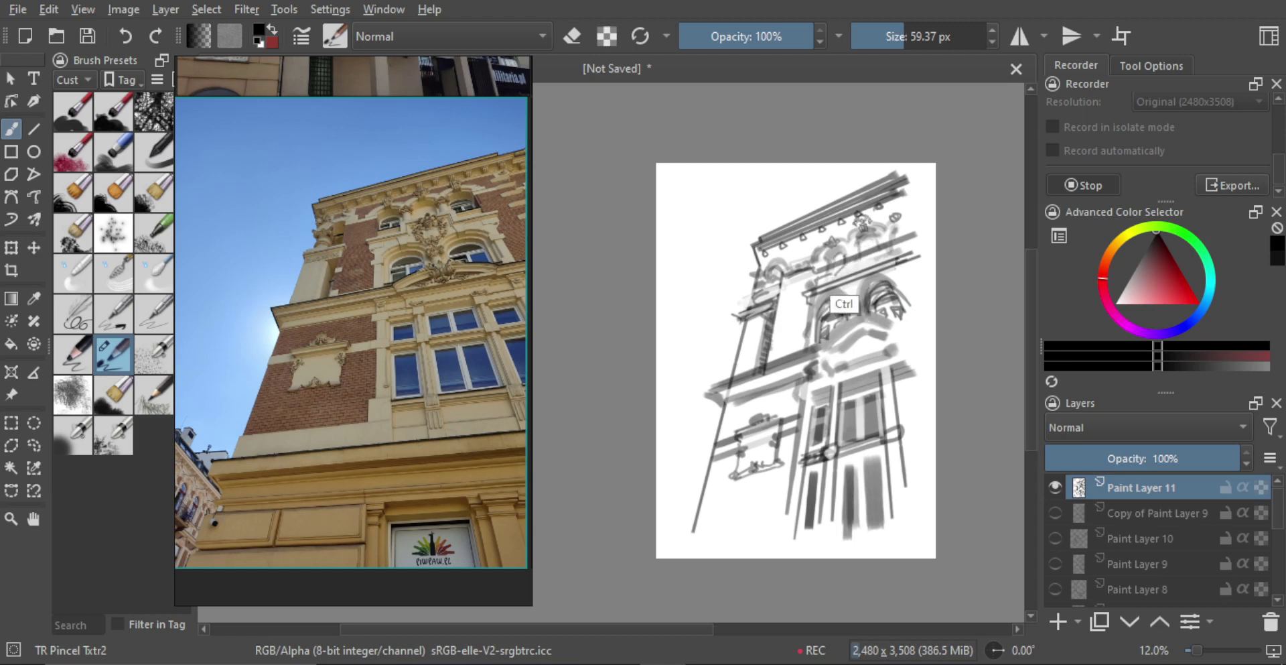
- Retouch the ornament strokes above the arched windows, alternating painting and erasing, and set the brush size to 70.26 px
mouse_move(853, 253)
mouse_down()
mouse_move(904, 248)
mouse_move(868, 254)
mouse_up()
key(e)
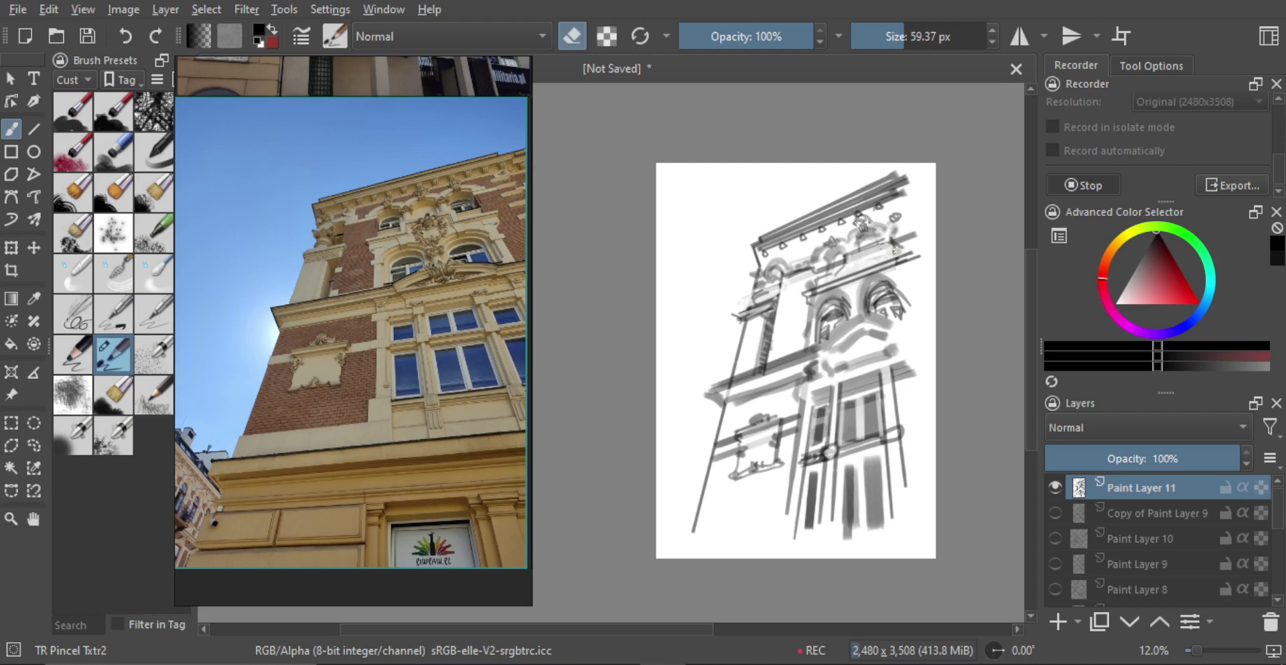
key(e)
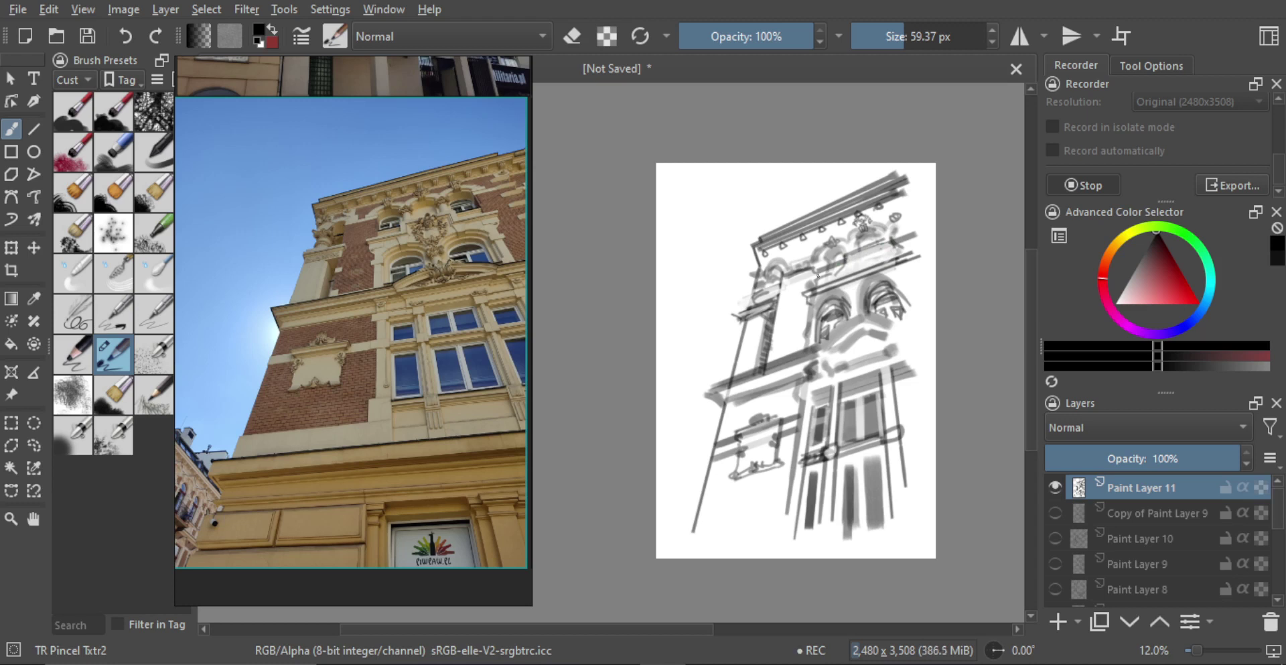
key(e)
key(e)
drag(844, 262, 827, 276)
key(e)
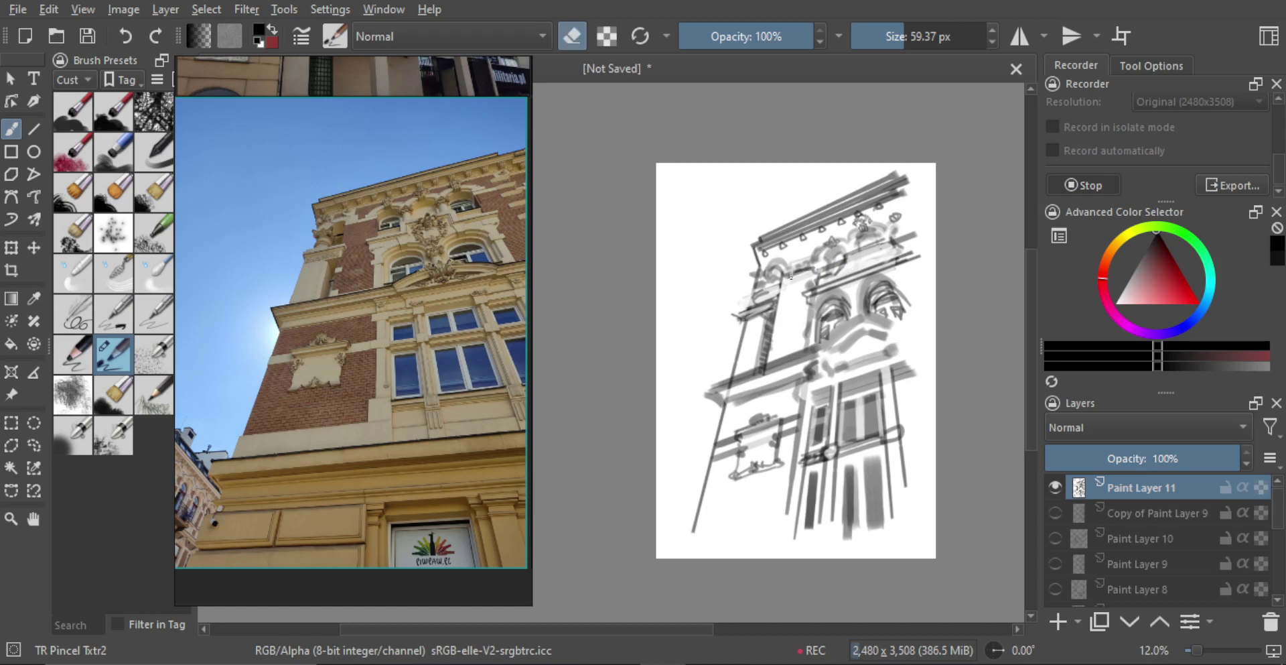
drag(801, 258, 810, 267)
key(e)
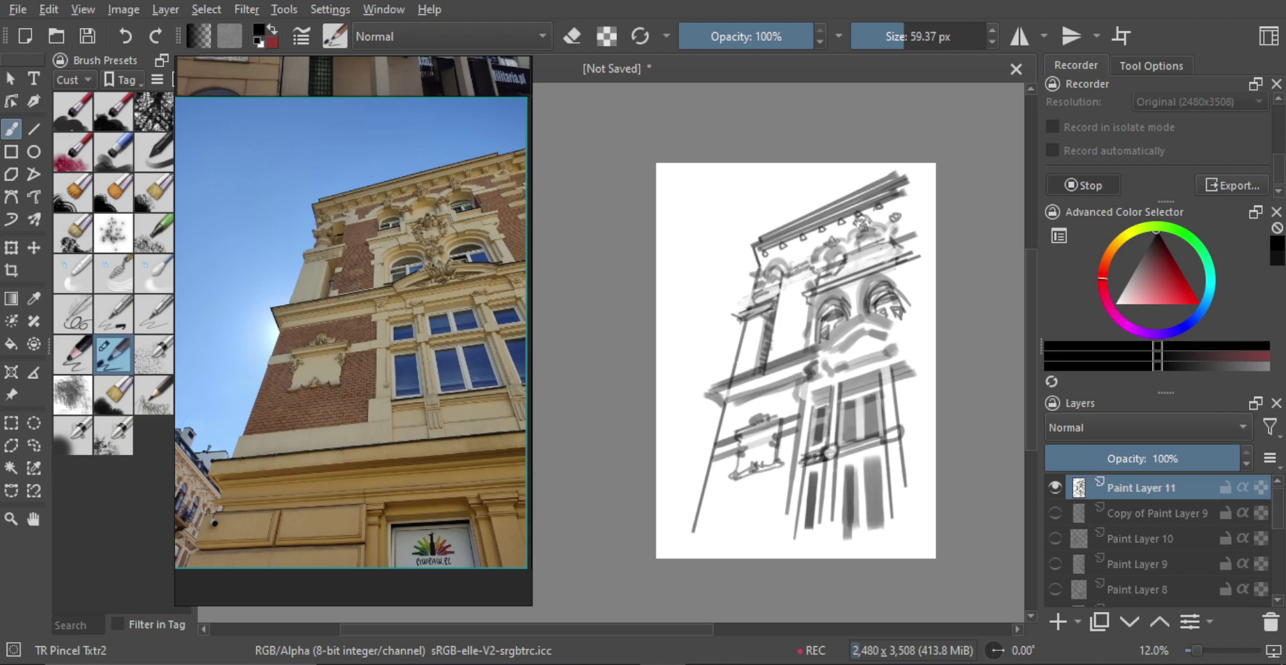
shift+drag(877, 255, 884, 253)
- Try to select the two arched windows freehand and stretch them wider with a transform
key(l)
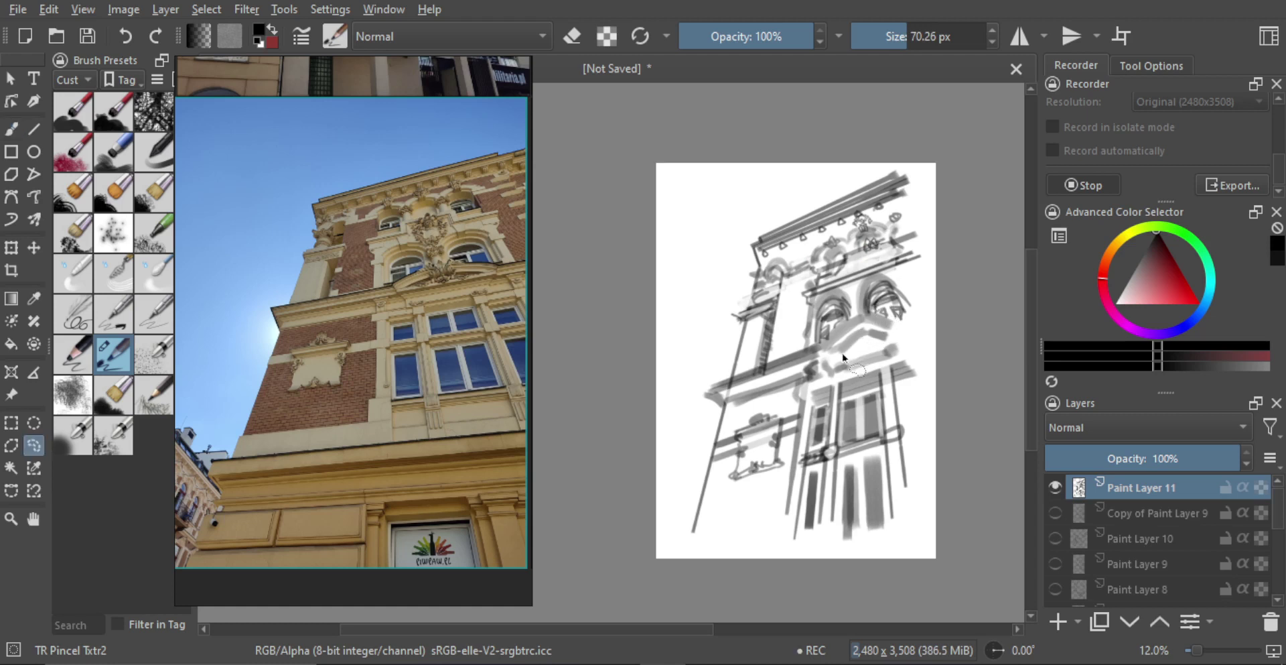
mouse_move(846, 352)
mouse_down()
mouse_move(839, 334)
mouse_move(857, 298)
mouse_move(894, 274)
mouse_move(918, 322)
mouse_move(836, 347)
mouse_up()
mouse_move(857, 300)
mouse_down()
mouse_move(820, 303)
mouse_move(815, 333)
mouse_move(831, 357)
mouse_move(956, 311)
mouse_up()
key(ctrl+t)
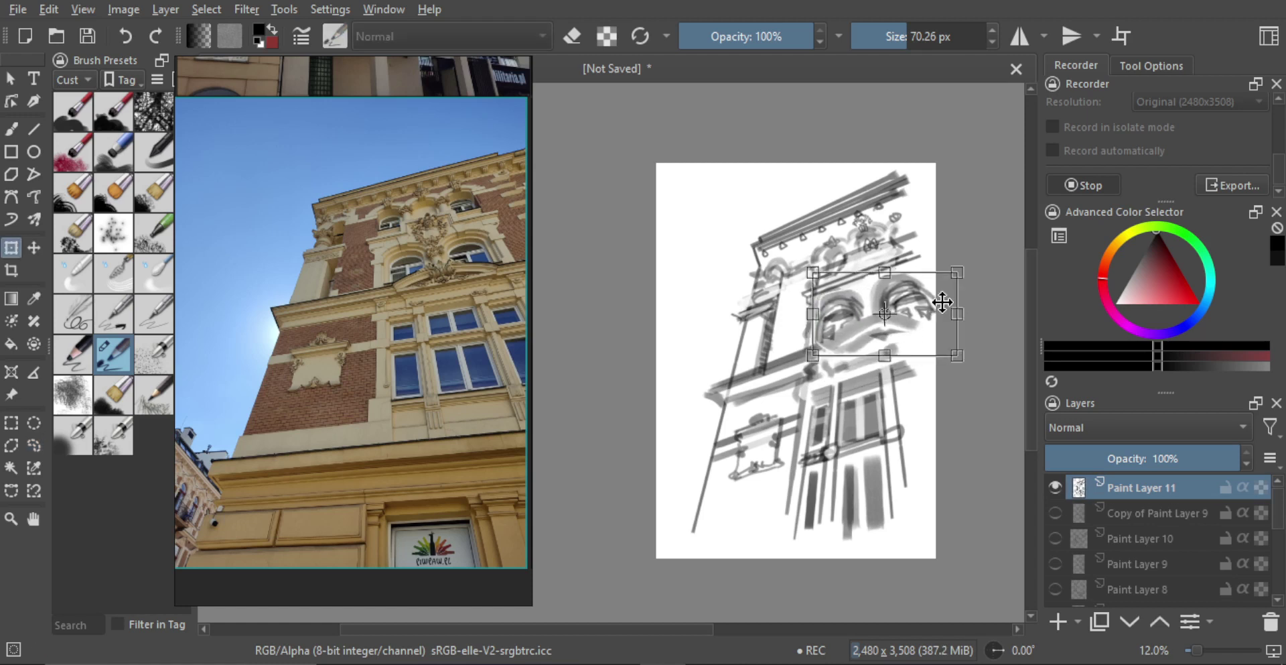
drag(884, 272, 890, 265)
drag(959, 307, 951, 308)
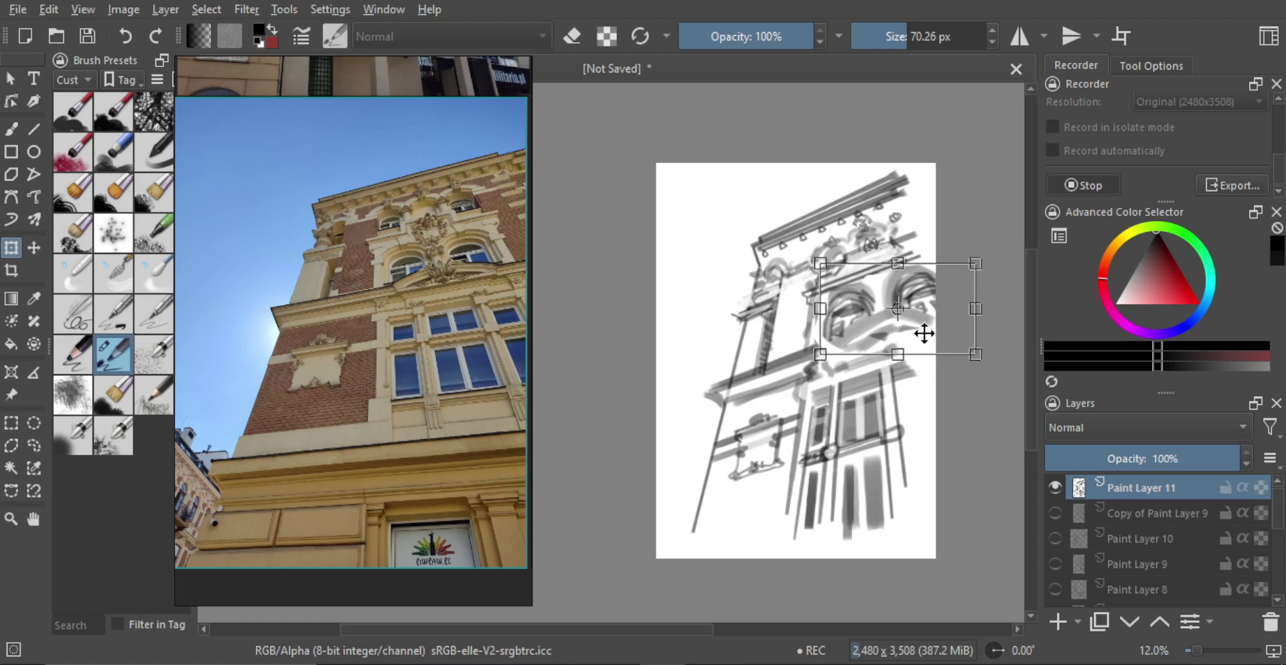
- Undo the transform of the arched windows and clear the selection
key(ctrl+z)
key(ctrl+z)
key(ctrl+z)
key(ctrl+z)
key(ctrl+z)
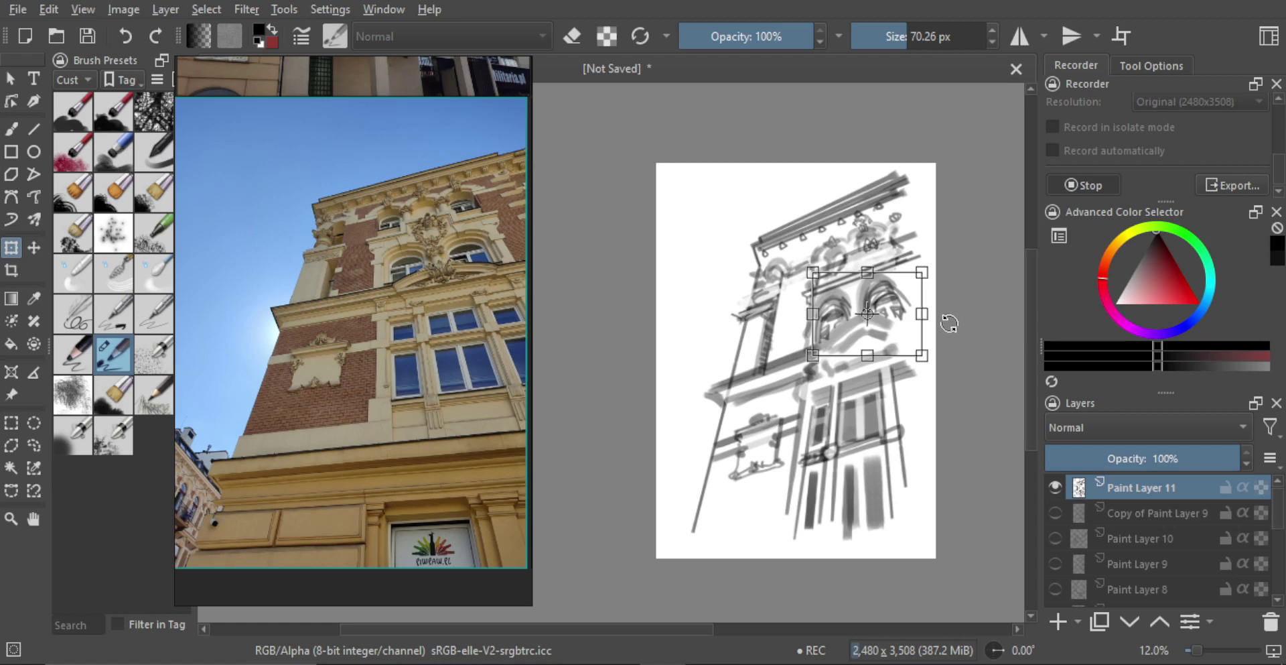
key(ctrl+shift)
key(Return)
key(ctrl+shift+a)
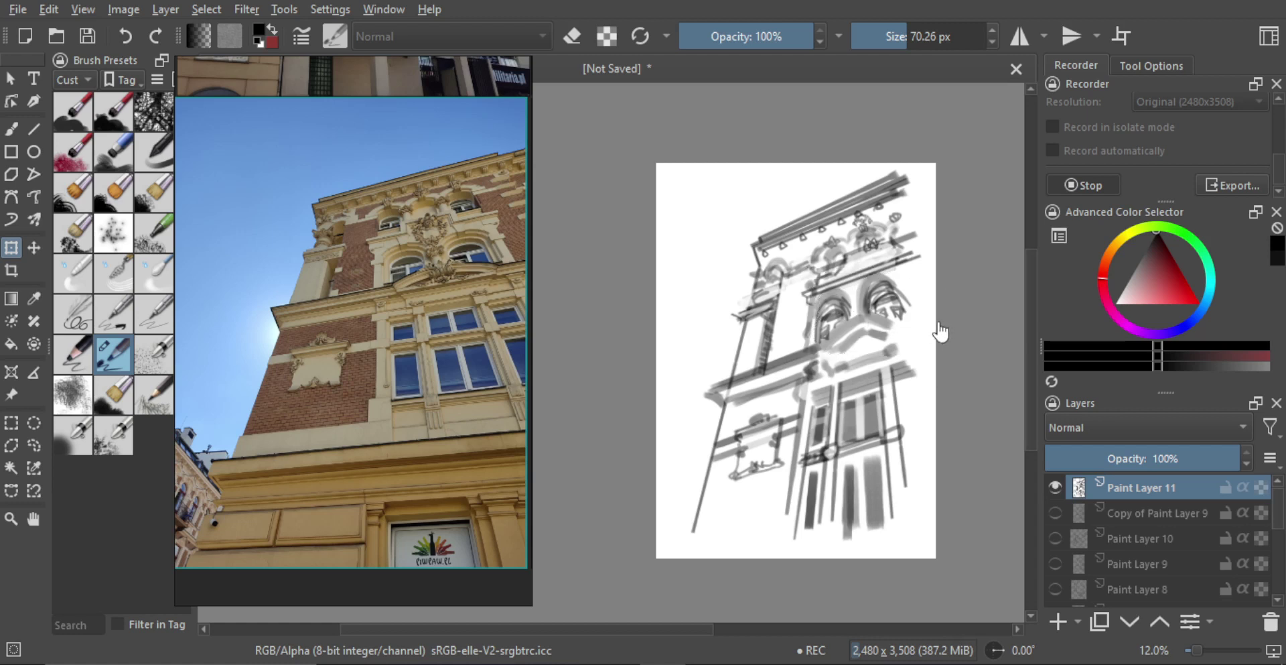
- Select the roof cornice freehand, rotate it slightly clockwise, reposition it on the building, and clear the selection
key(l)
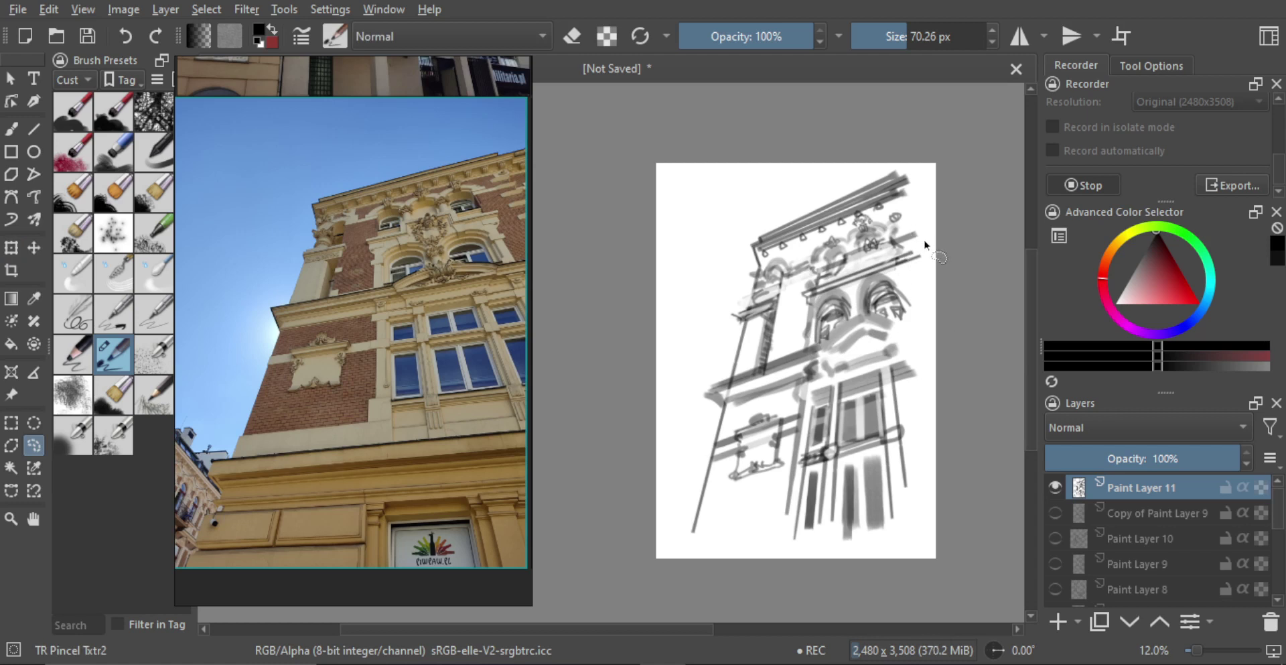
mouse_move(924, 239)
mouse_down()
mouse_move(859, 257)
mouse_move(844, 237)
mouse_move(724, 269)
mouse_move(739, 180)
mouse_move(938, 130)
mouse_move(956, 233)
mouse_move(932, 250)
mouse_up()
key(ctrl+t)
mouse_move(975, 197)
mouse_down()
mouse_move(953, 203)
mouse_move(985, 171)
mouse_up()
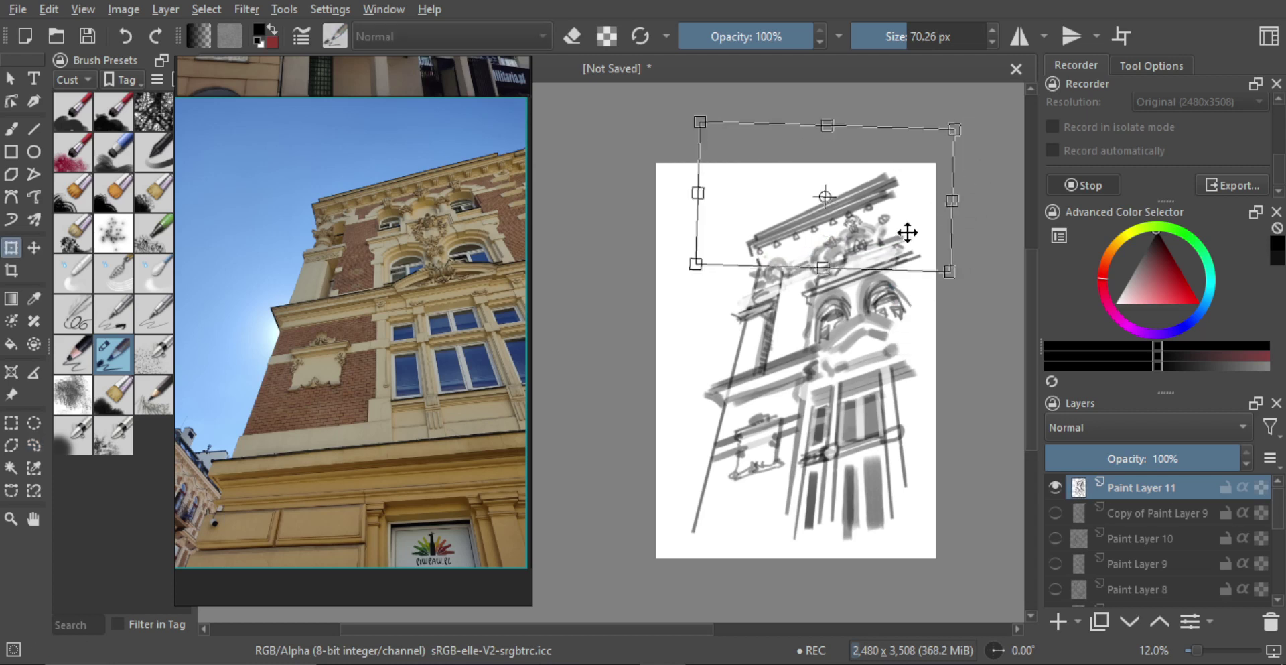
drag(908, 233, 914, 235)
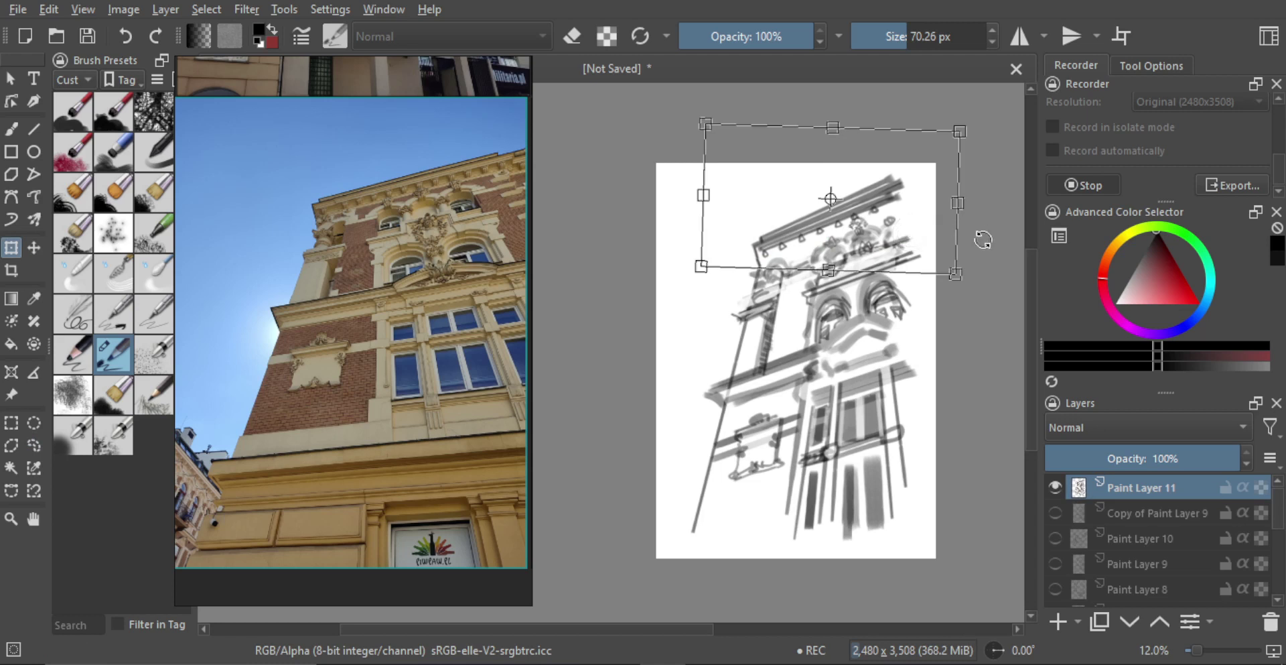
key(Return)
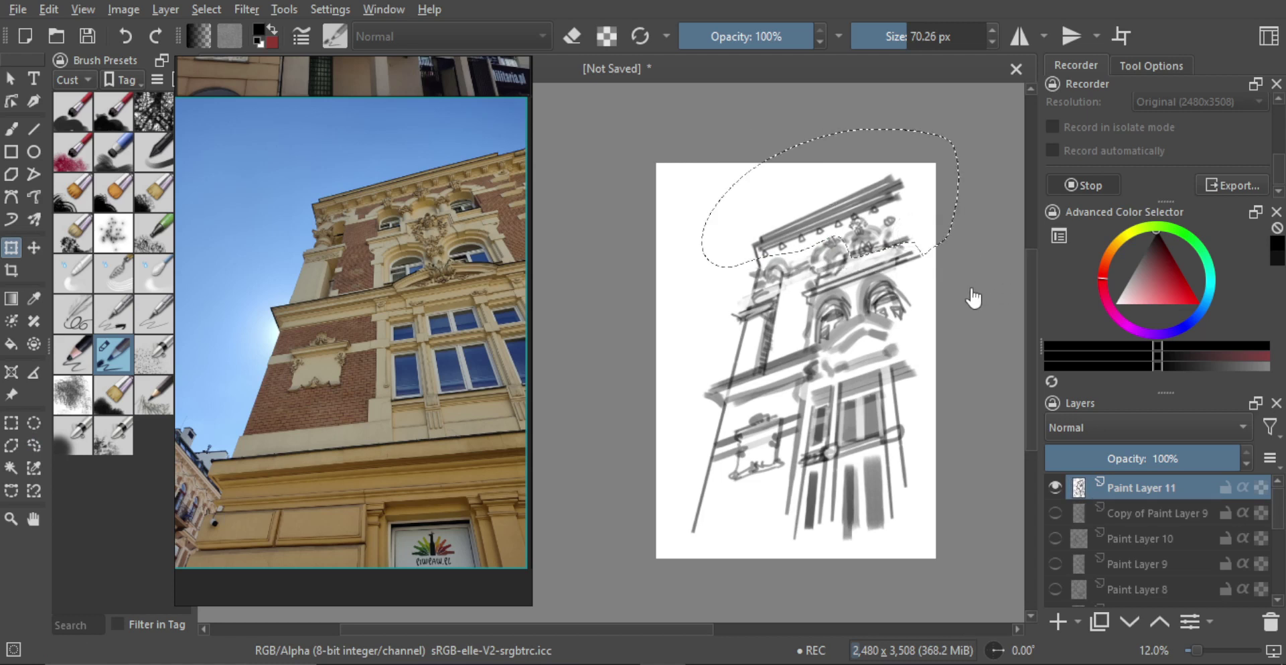
key(ctrl+shift+a)
- Shade a band beneath the roof cornice from the building's corner to its far end with a 141.93 px brush
key(b)
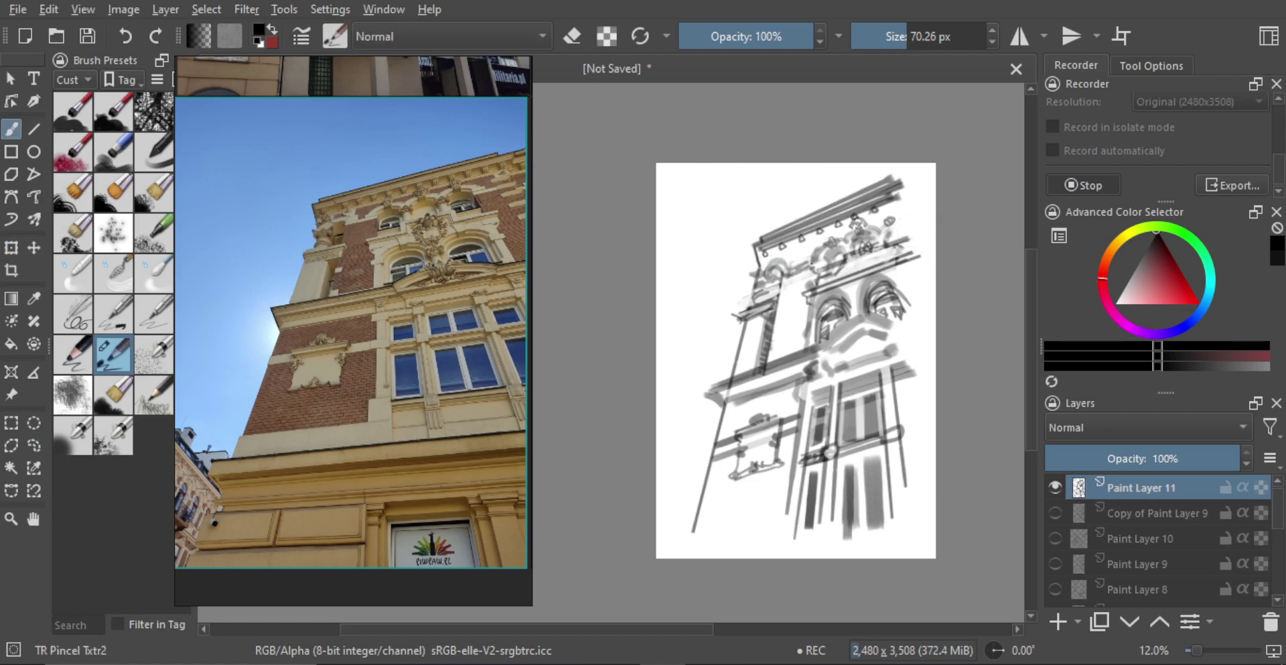
key(bracketright)
key(bracketright)
key(bracketright)
key(bracketright)
key(bracketright)
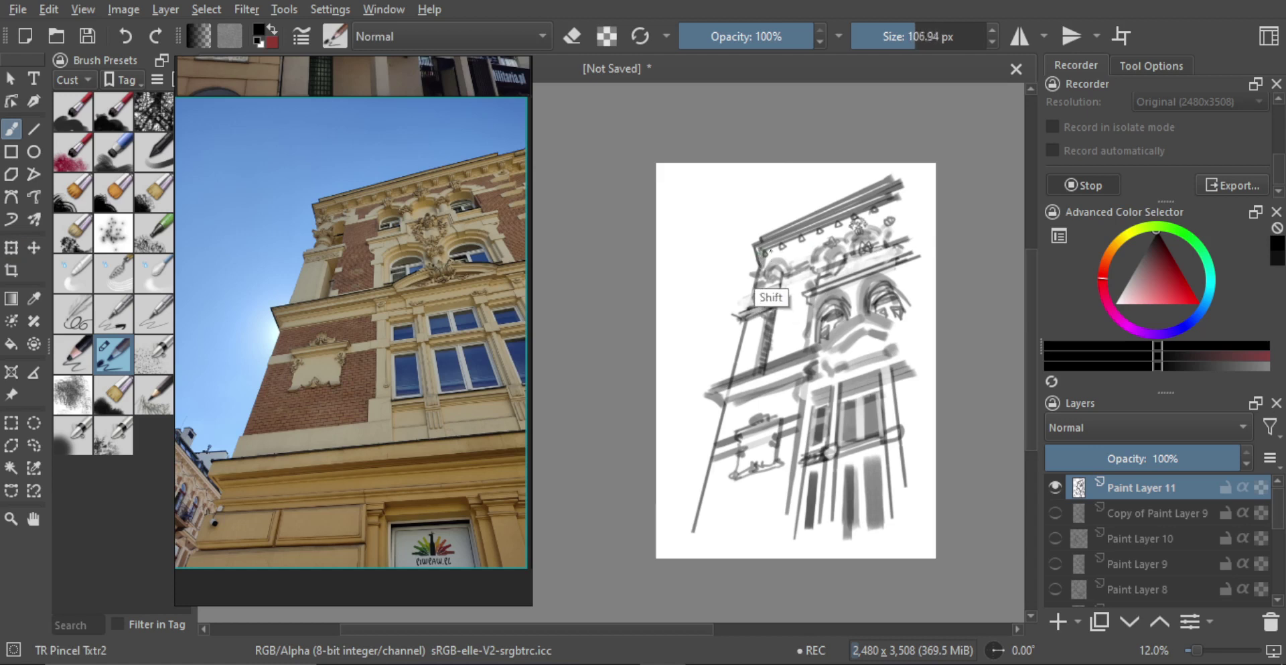
key(bracketright)
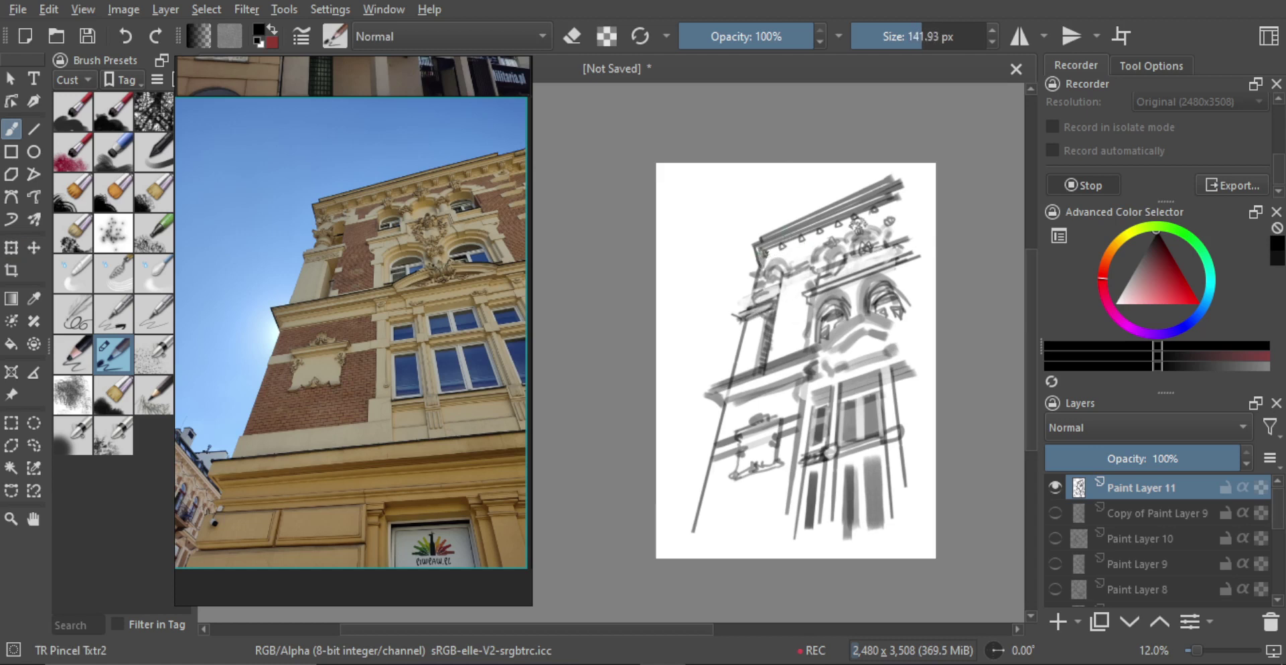
drag(764, 253, 893, 201)
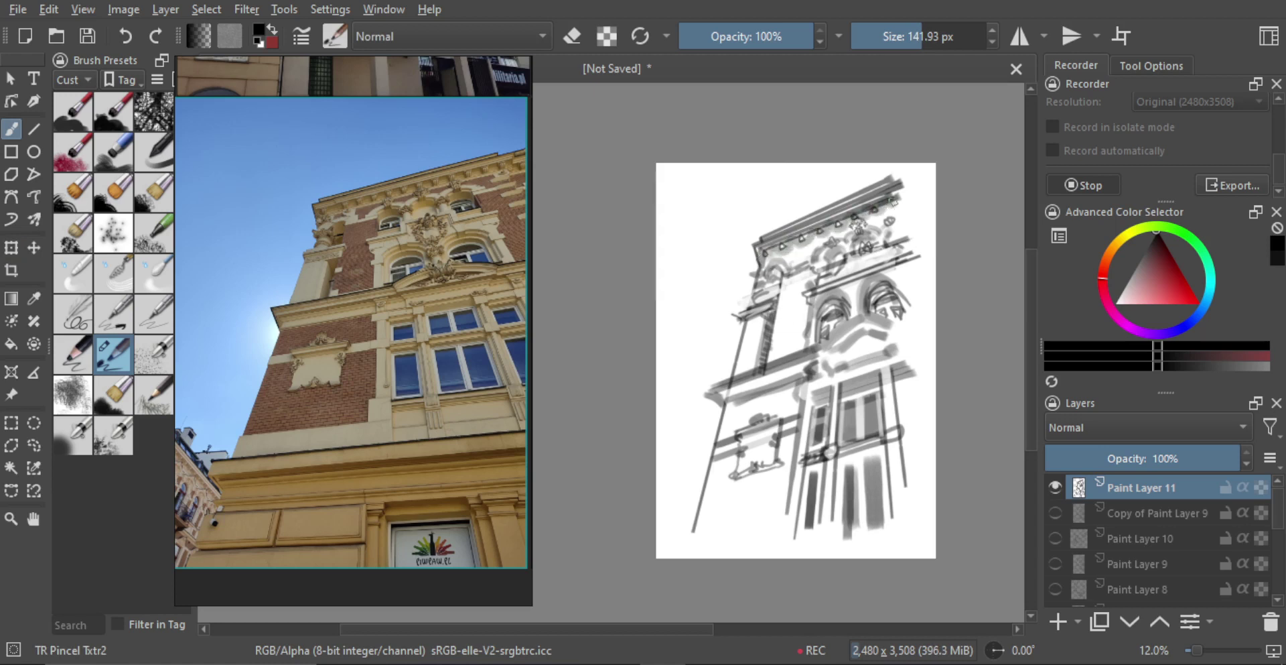
- Reinforce the underside of the cornice with another parallel stroke, using a smaller brush
key(bracketleft)
key(bracketleft)
key(bracketleft)
drag(764, 260, 901, 209)
key(bracketright)
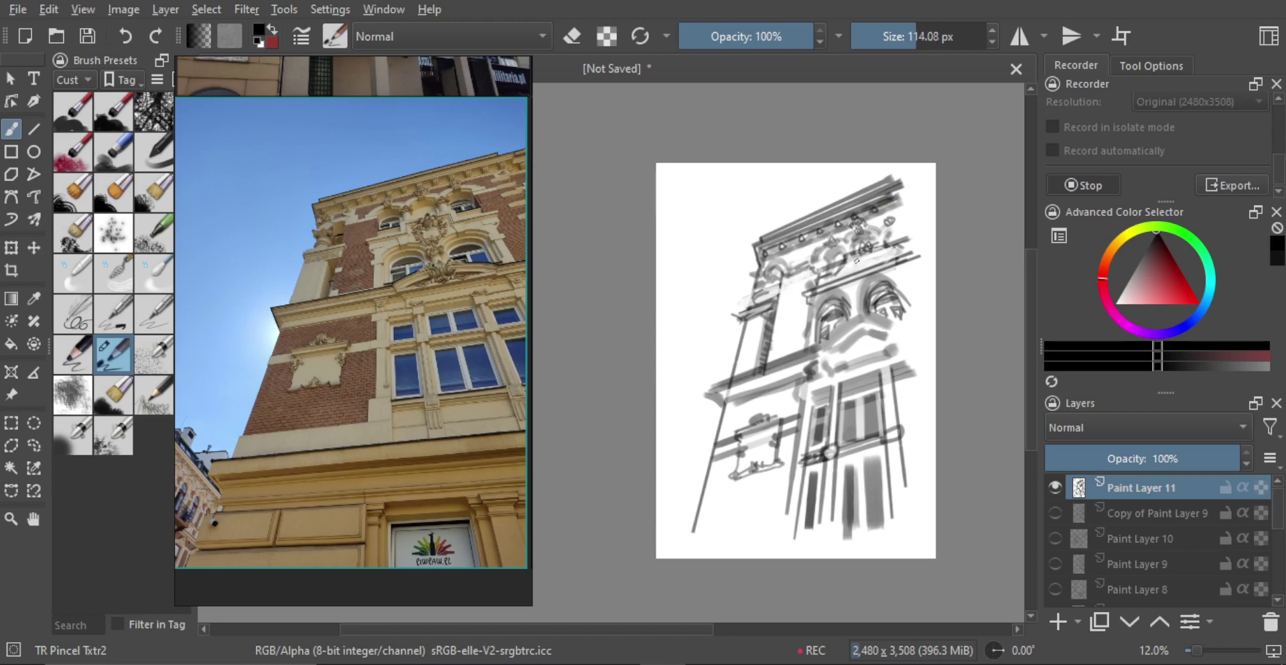
- Draw the sloping sides of the pediment below the arched windows with a 114.26 px brush
shift+click(868, 268)
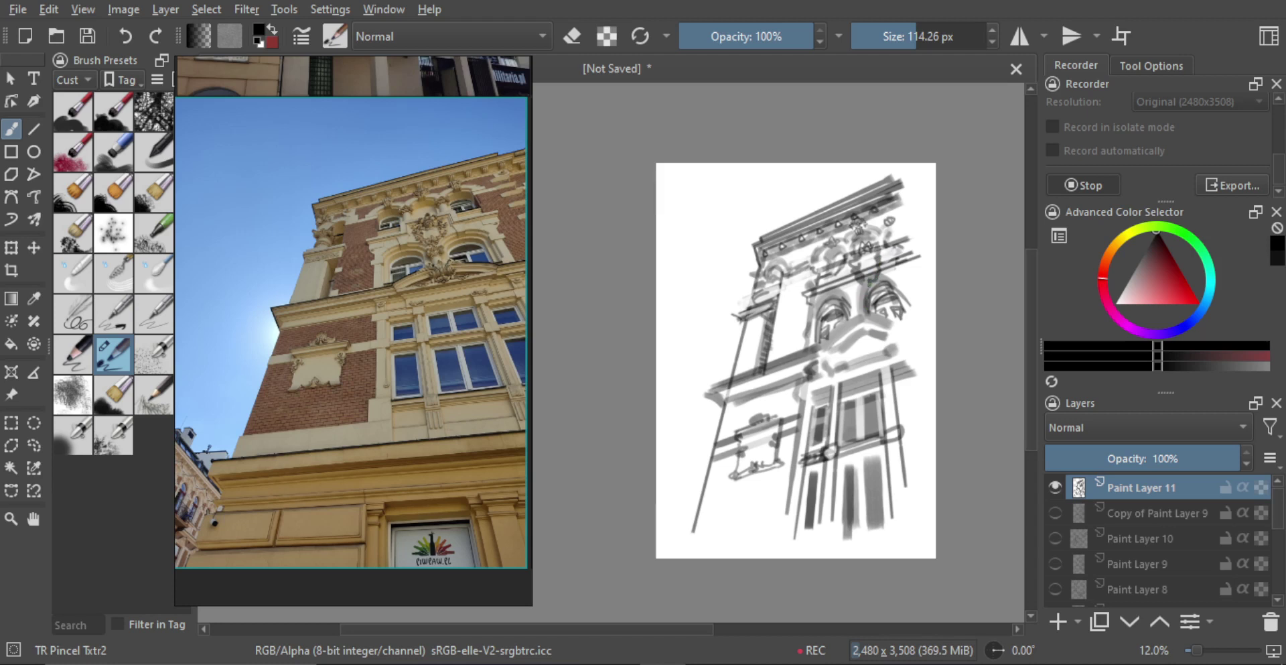
drag(832, 341, 844, 335)
drag(886, 313, 929, 329)
key(ctrl+z)
- Select the lower window bay freehand, then widen, slightly rotate and reposition it so it reaches the canvas edge
mouse_move(840, 347)
mouse_down()
mouse_move(879, 328)
mouse_move(929, 330)
mouse_move(846, 354)
mouse_move(812, 392)
mouse_move(784, 553)
mouse_move(956, 469)
mouse_move(938, 389)
mouse_up()
key(l)
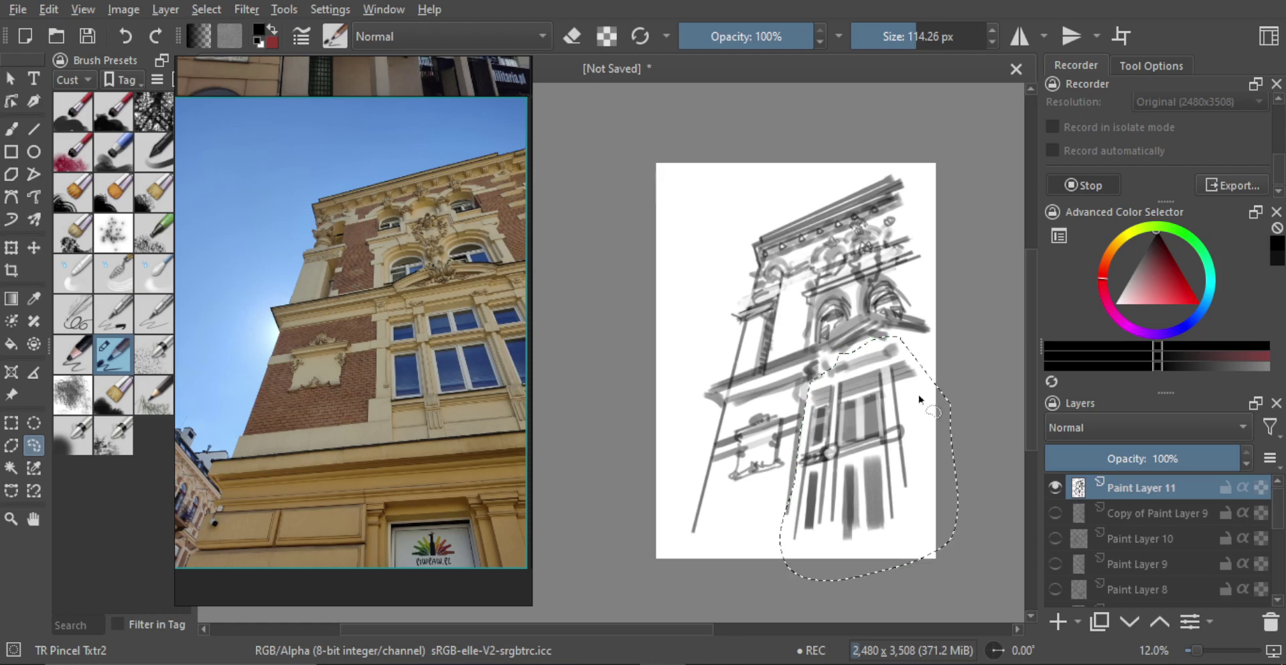
key(ctrl+t)
mouse_move(956, 456)
mouse_down()
mouse_move(990, 451)
mouse_move(1011, 416)
mouse_move(954, 424)
mouse_move(1005, 345)
mouse_move(1011, 359)
mouse_move(962, 394)
mouse_up()
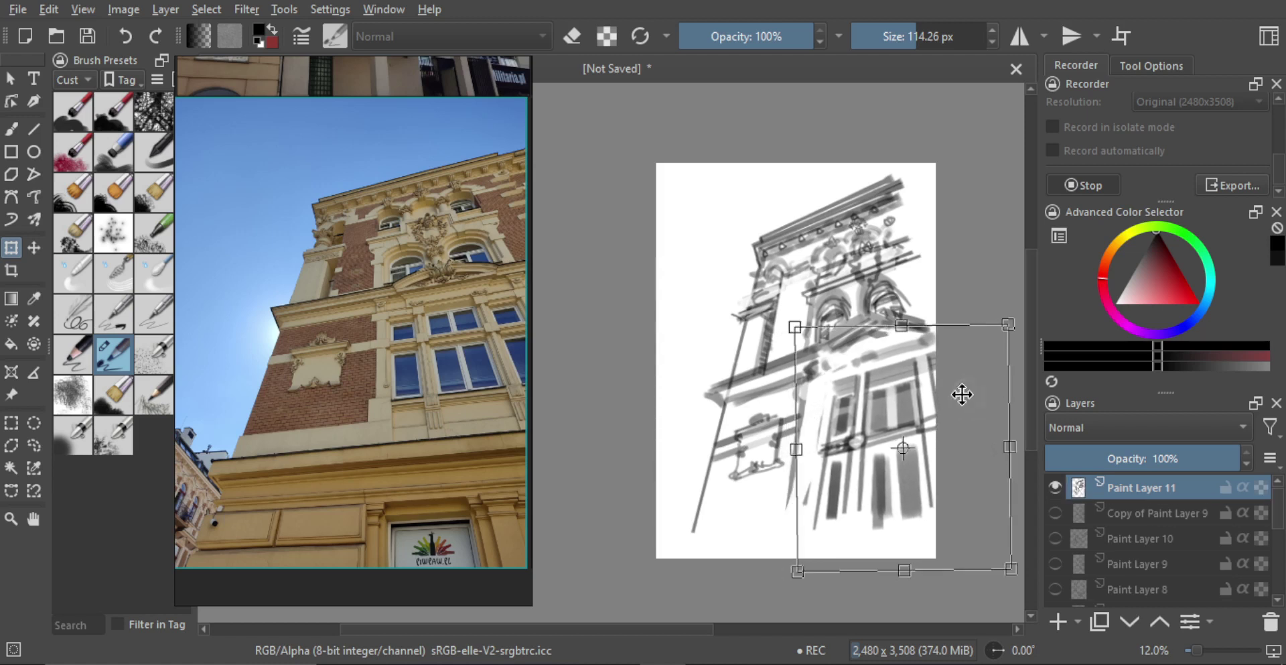
drag(796, 447, 783, 448)
drag(921, 380, 919, 381)
drag(1030, 301, 1012, 308)
drag(958, 368, 960, 366)
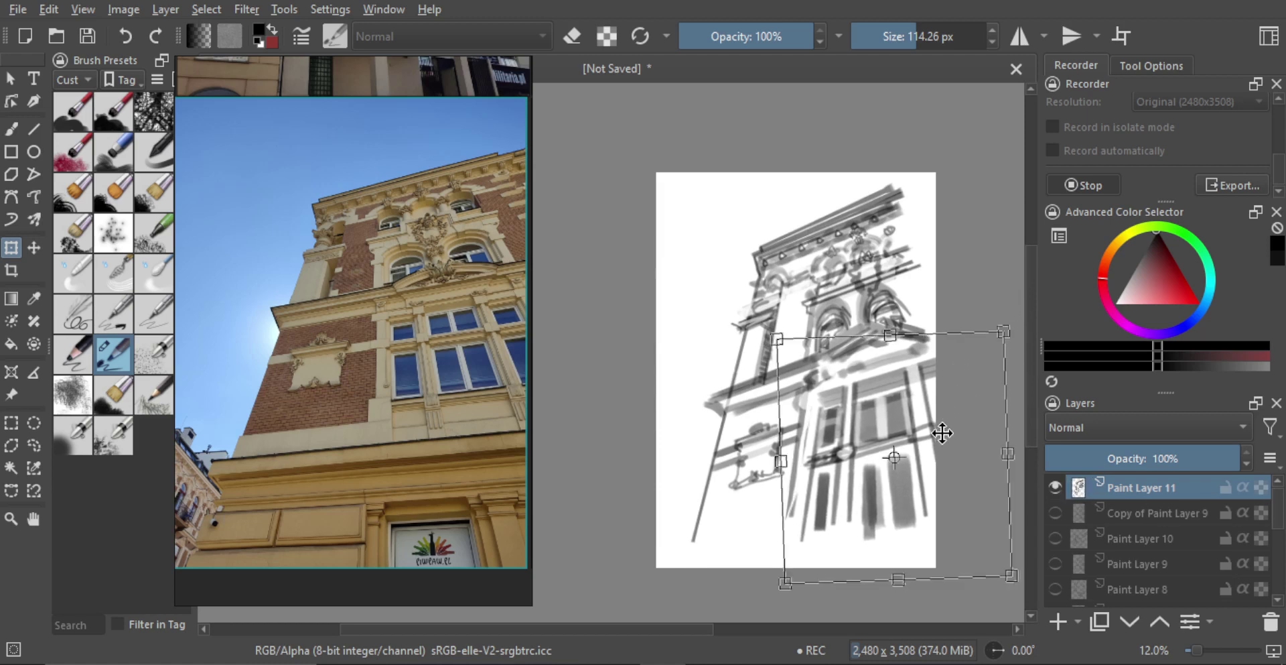
scroll(928, 394, down, 1)
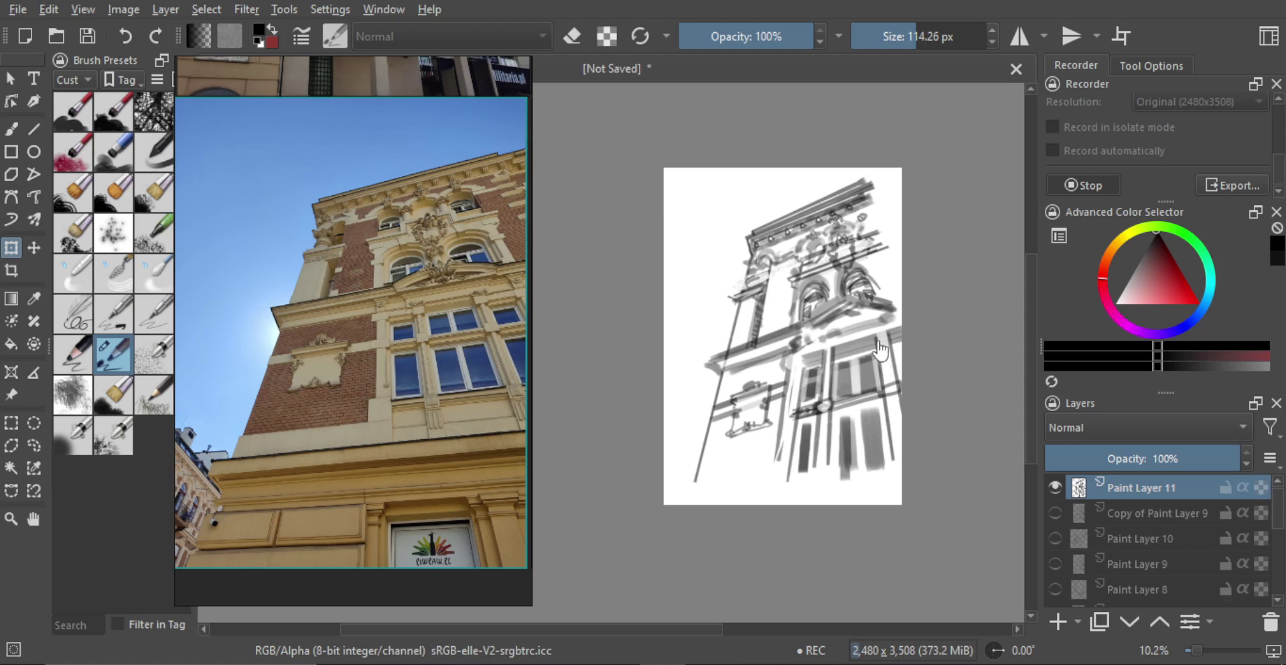
- Sketch two parallel diagonal roof lines of the neighbouring building at the canvas's left edge, using a brush of up to 181.29 px
key(b)
key(bracketright)
key(bracketright)
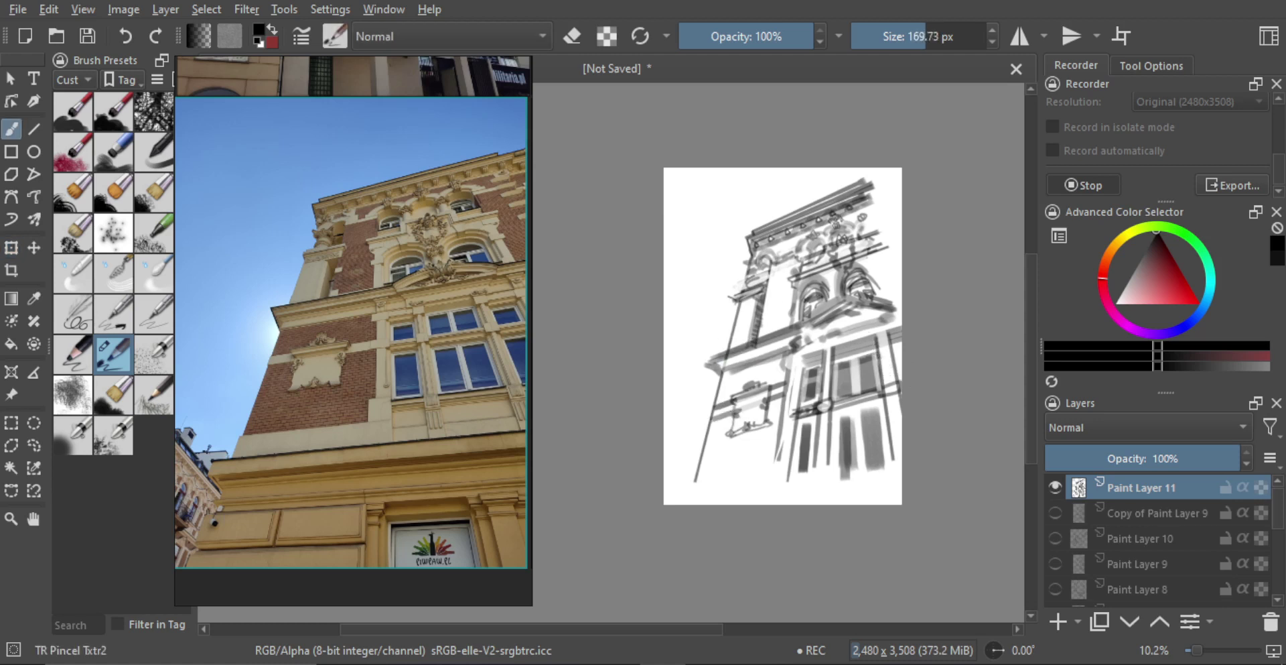
drag(665, 390, 700, 435)
key(bracketright)
drag(666, 379, 700, 430)
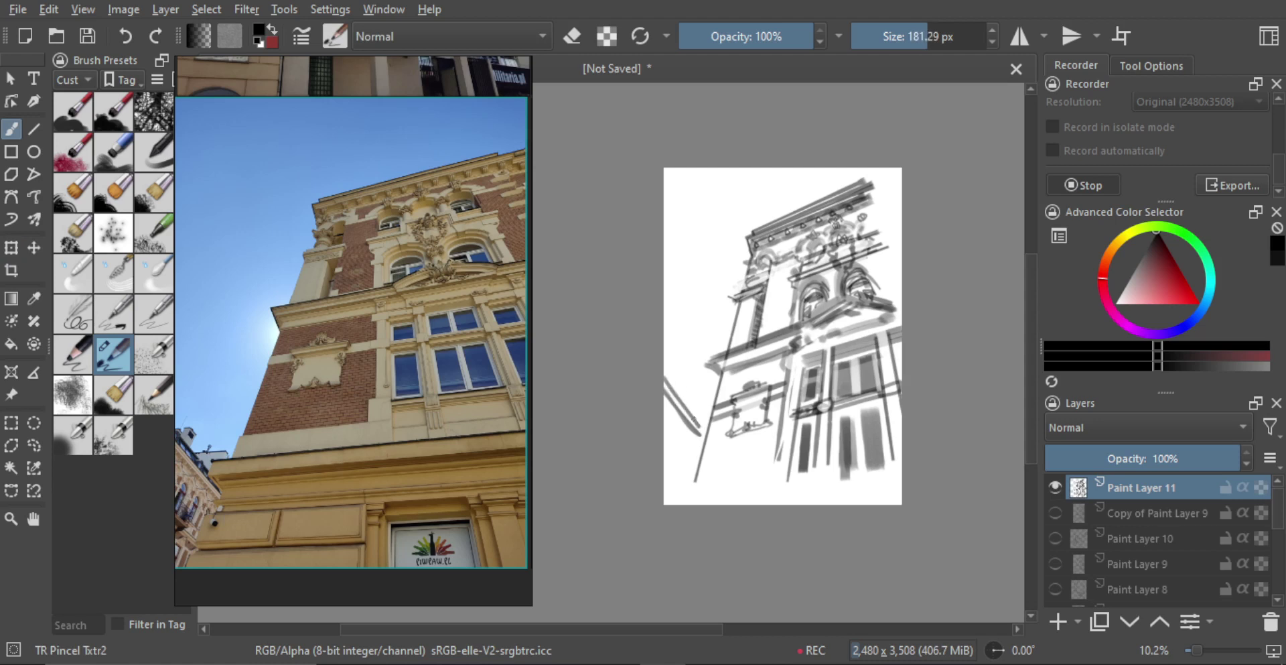
- Add rough details and long vertical strokes to the neighbouring building's facade, enlarging the brush to 226.18 px
key(bracketright)
key(bracketright)
mouse_move(690, 406)
mouse_down()
mouse_move(709, 401)
mouse_move(706, 425)
mouse_move(669, 421)
mouse_move(695, 444)
mouse_up()
key(bracketright)
key(bracketright)
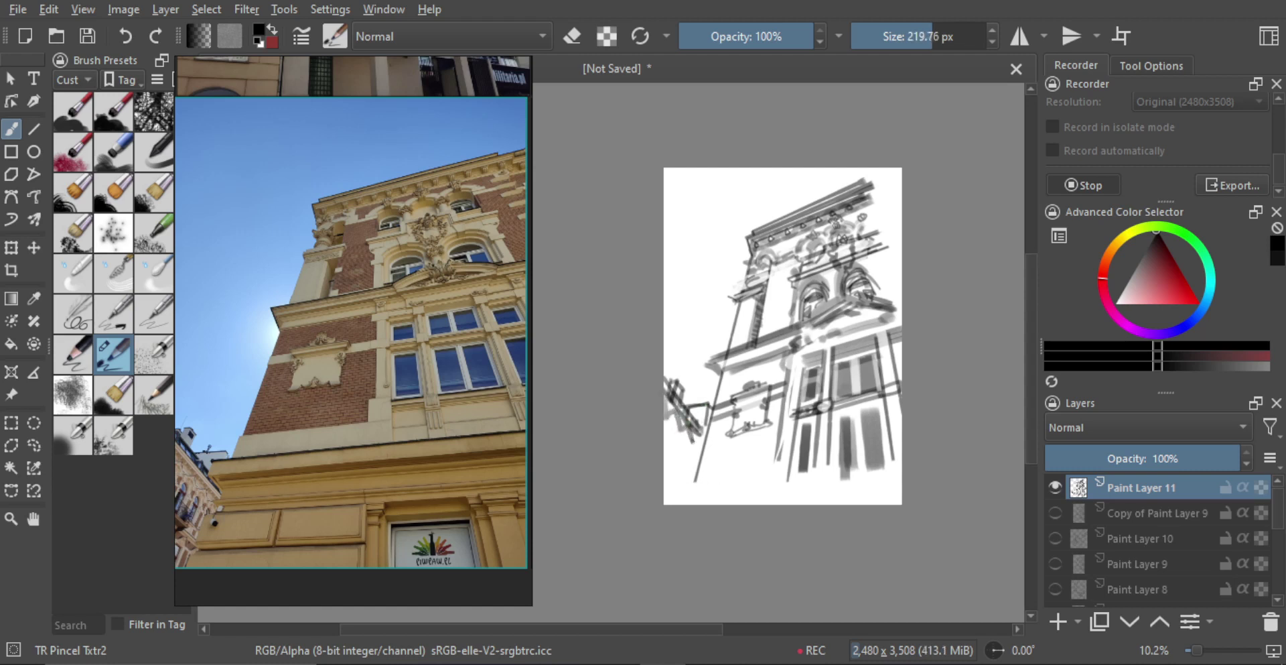
key(bracketright)
mouse_move(665, 409)
mouse_down()
mouse_move(664, 451)
mouse_move(676, 414)
mouse_move(671, 464)
mouse_move(686, 443)
mouse_move(686, 478)
mouse_move(695, 451)
mouse_move(693, 486)
mouse_up()
- Add a paint layer directly beneath Paint Layer 11 and select the brick wall areas polygonally, leaving out the ornamental plaque
scroll(758, 432, down, 2)
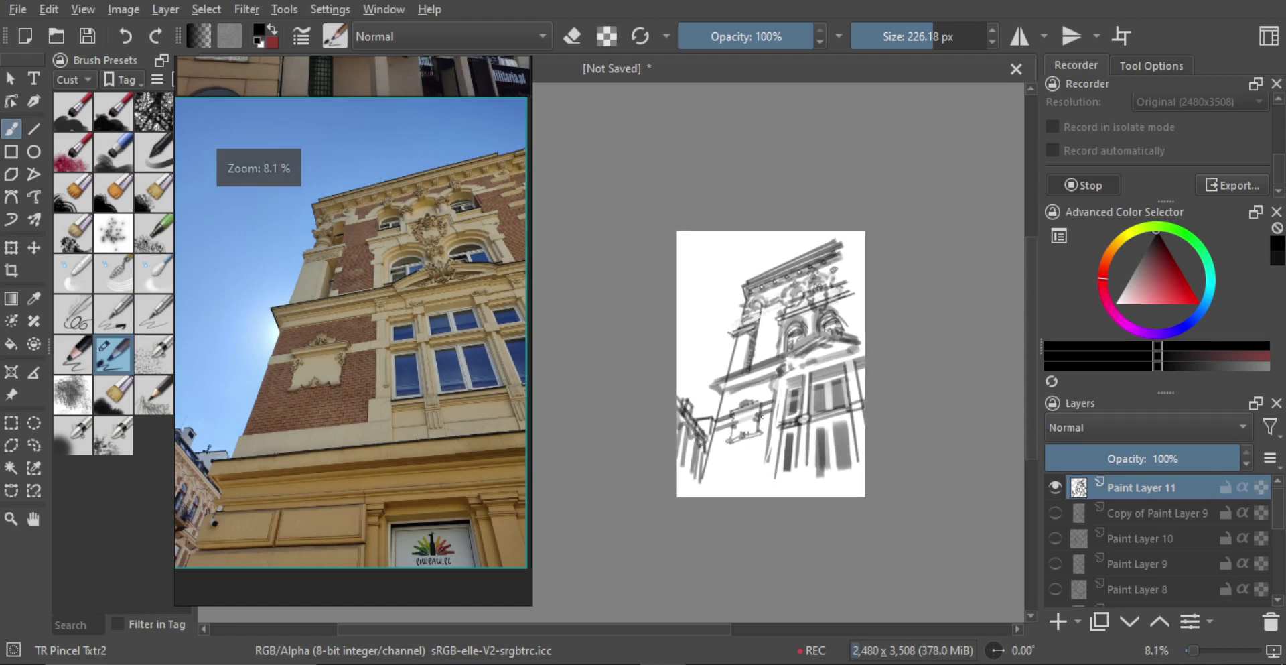
scroll(748, 432, up, 1)
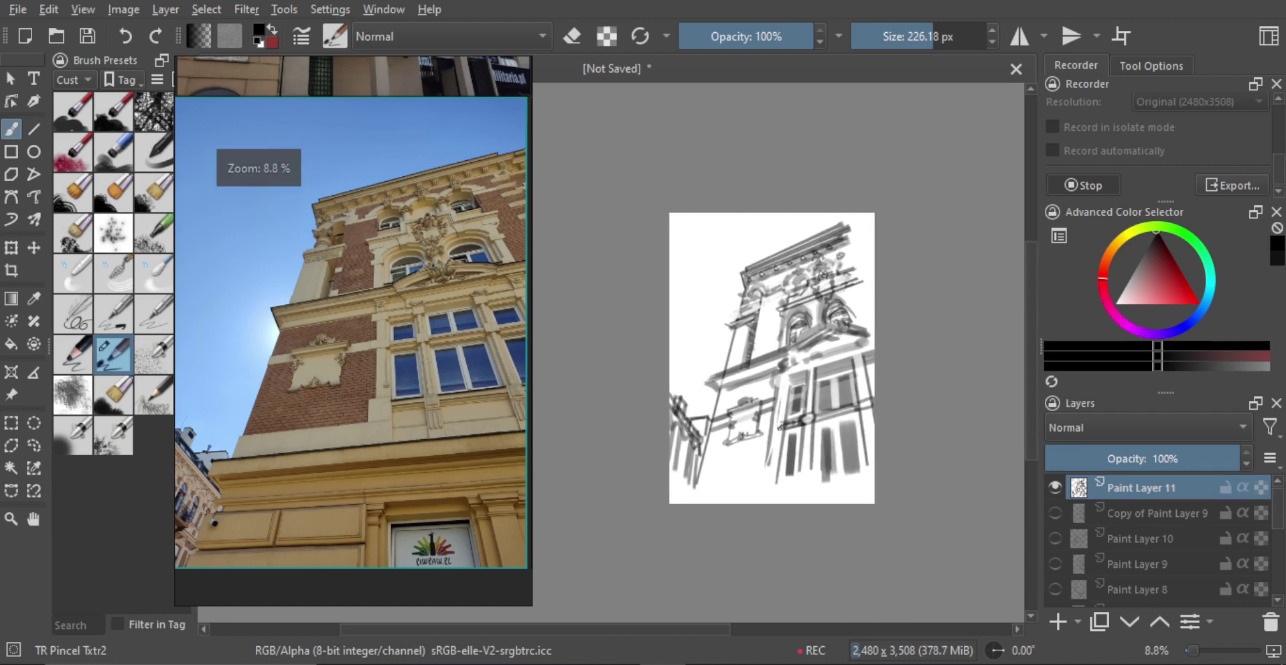
click(1082, 508)
click(1055, 613)
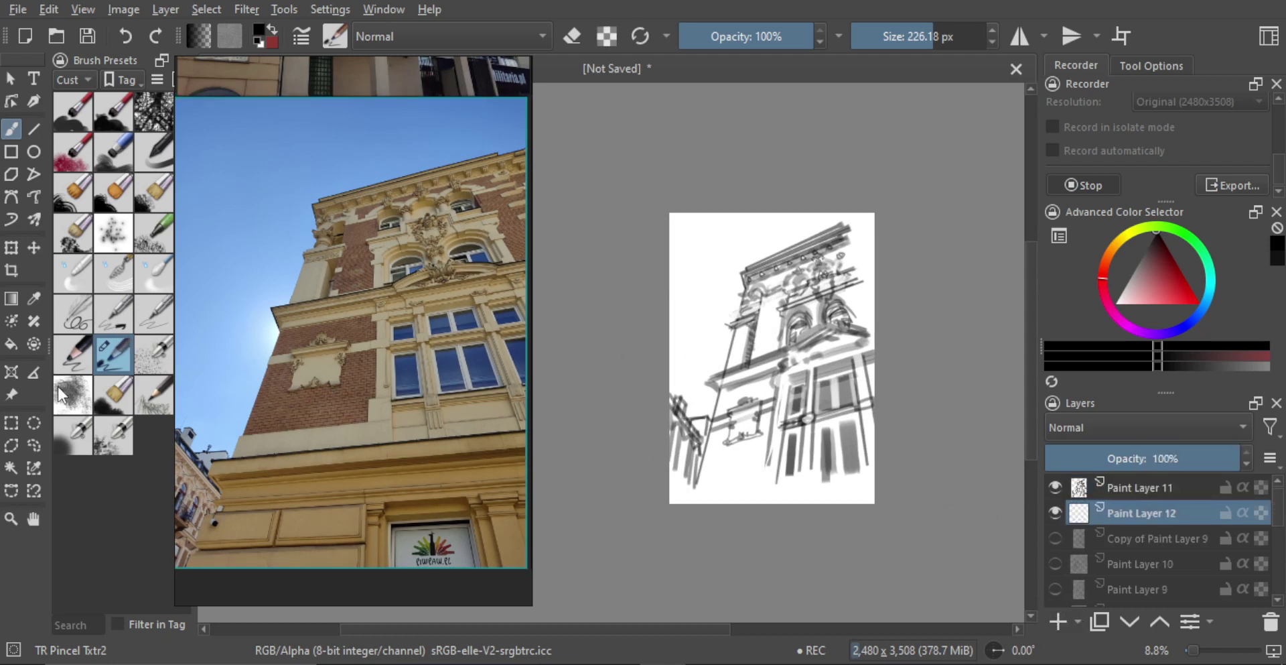
click(11, 445)
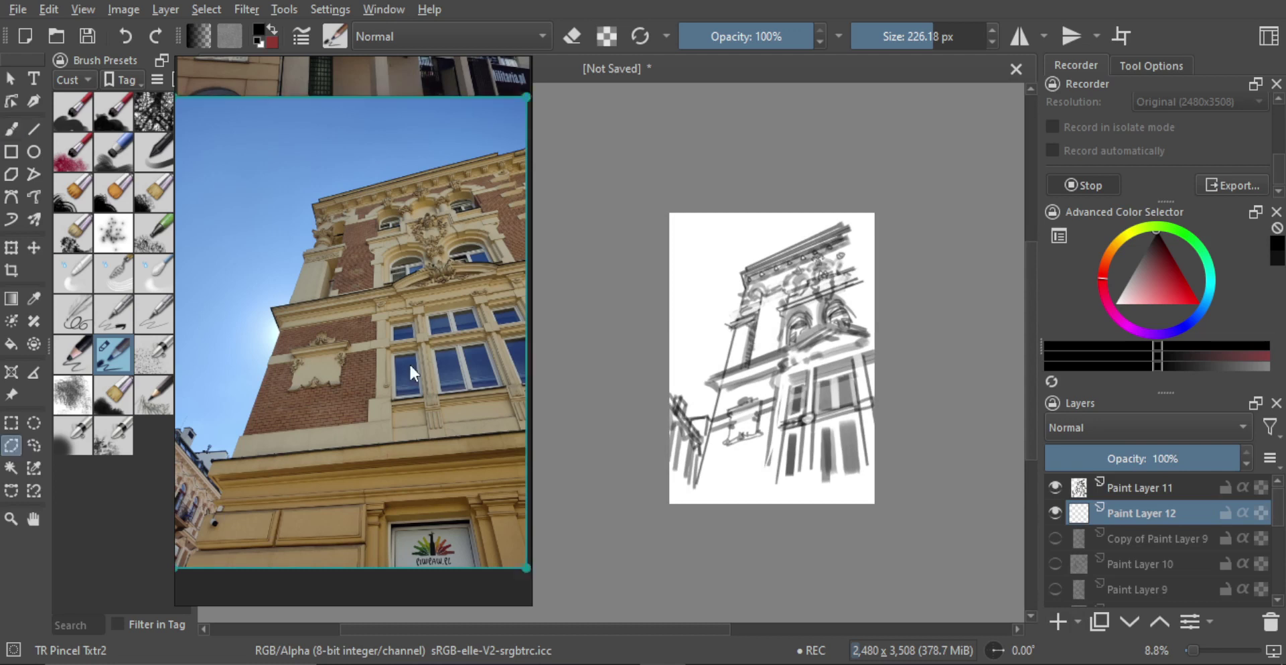
click(700, 469)
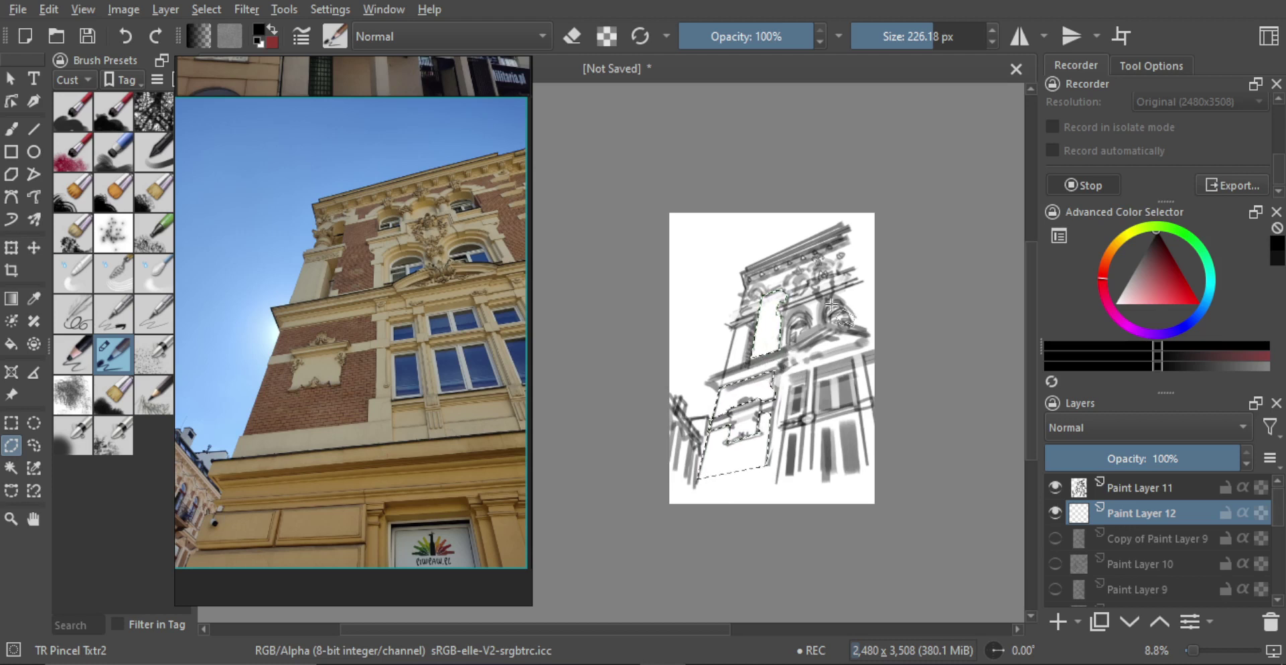
- Fill the selected brick areas with a dark gradient fading from lower left to upper right, undoing the trial gradients
mouse_move(831, 305)
mouse_down()
mouse_move(861, 299)
mouse_move(875, 312)
mouse_move(682, 461)
mouse_up()
key(g)
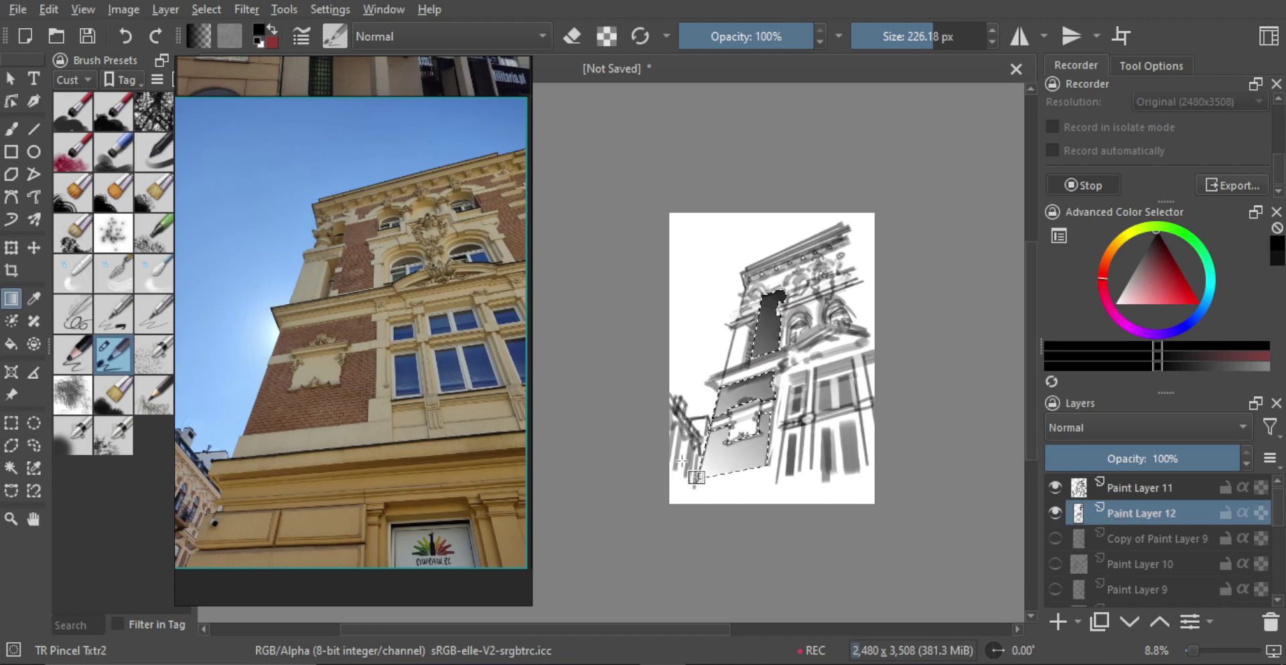
key(ctrl+z)
drag(698, 504, 809, 201)
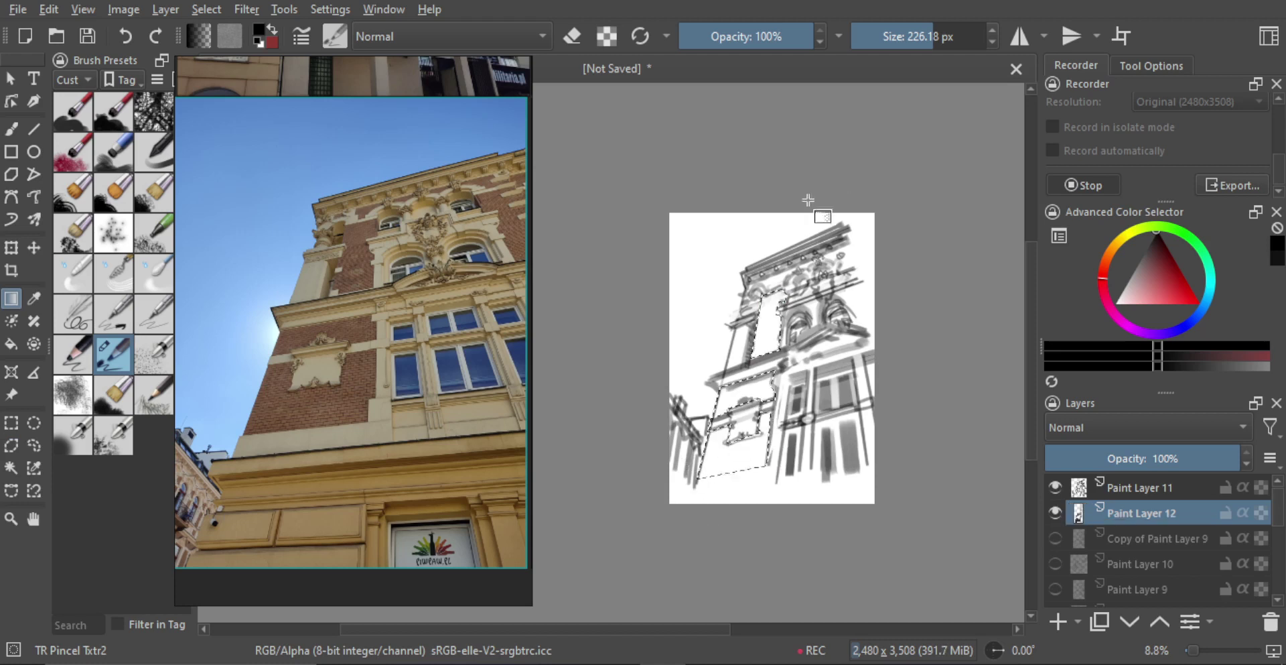
key(ctrl+z)
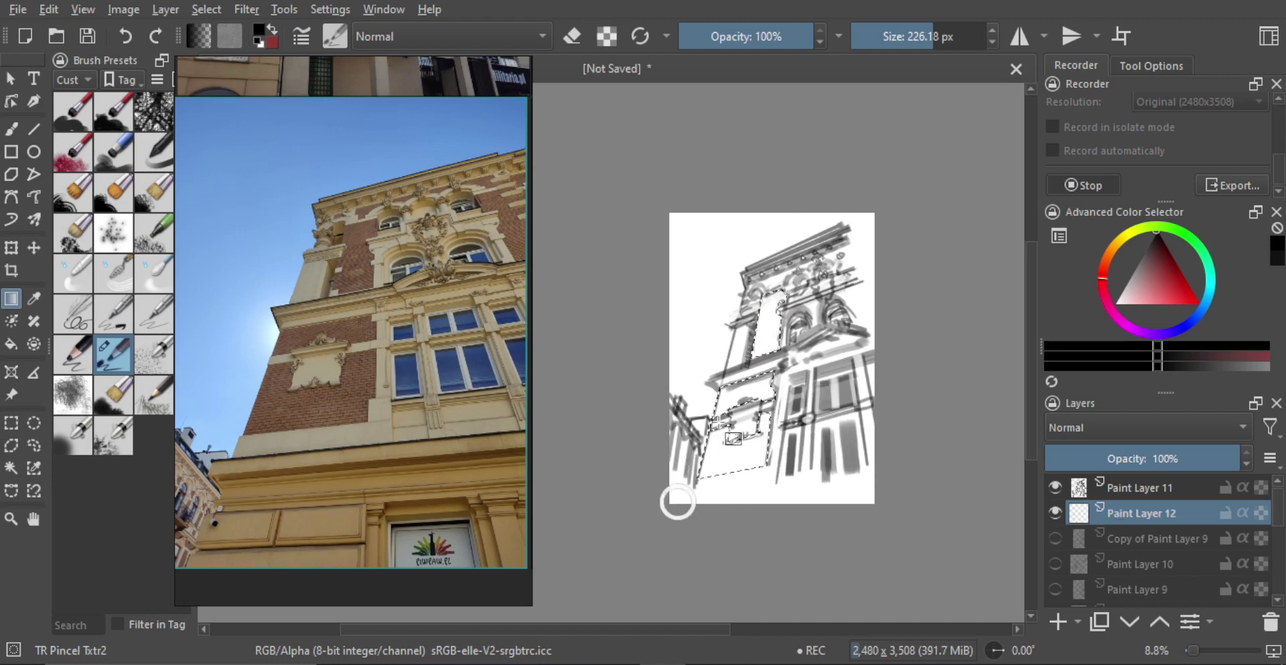
drag(677, 494, 850, 268)
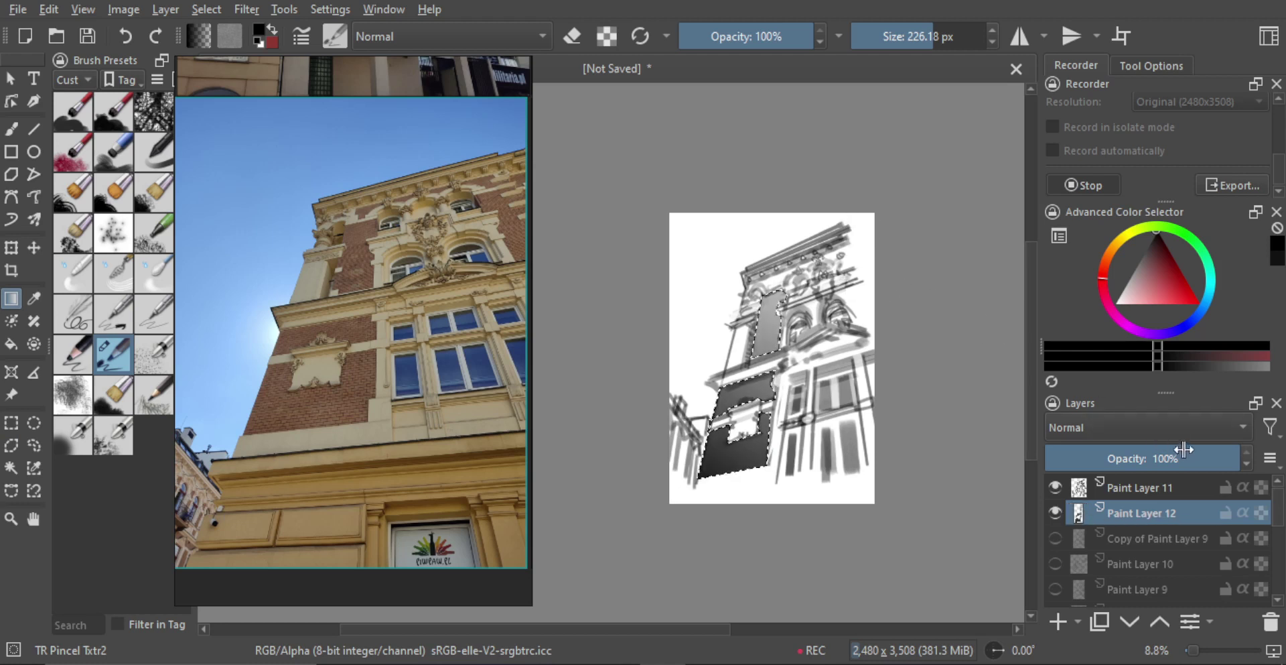
- Texture the selected brick areas with the TR Flat Dry brush, painting at 541.07 px and erasing at 622.52 px
drag(1177, 452, 1147, 469)
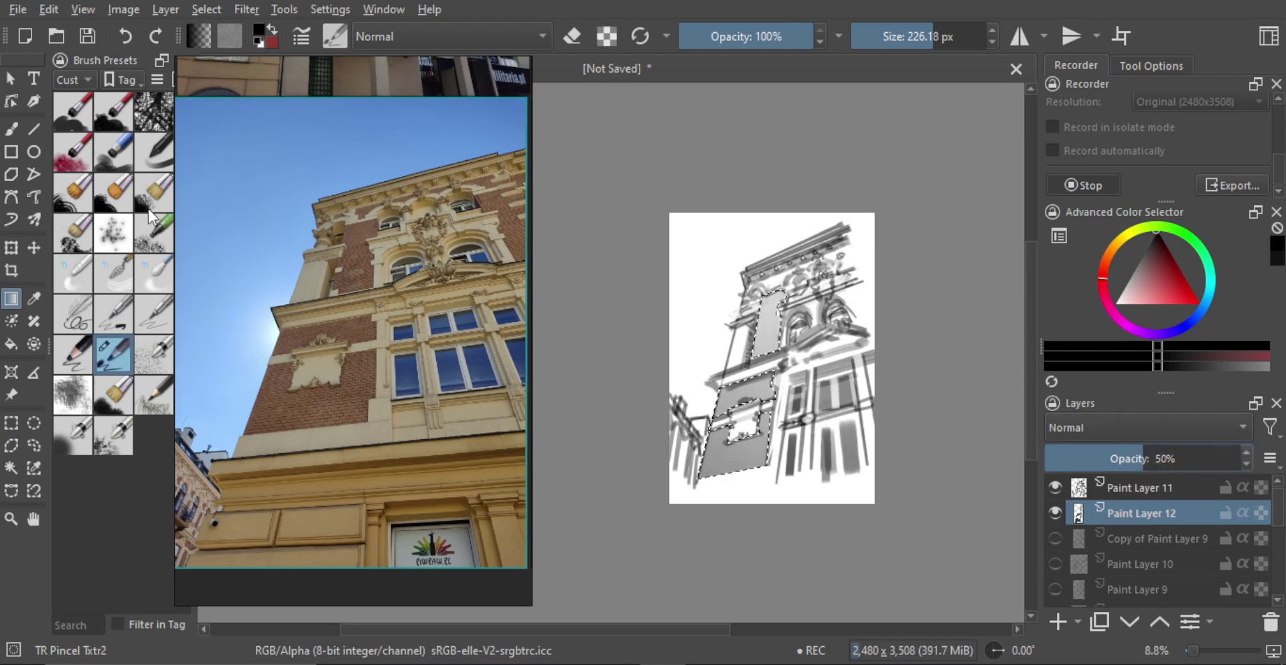
drag(1169, 458, 1260, 458)
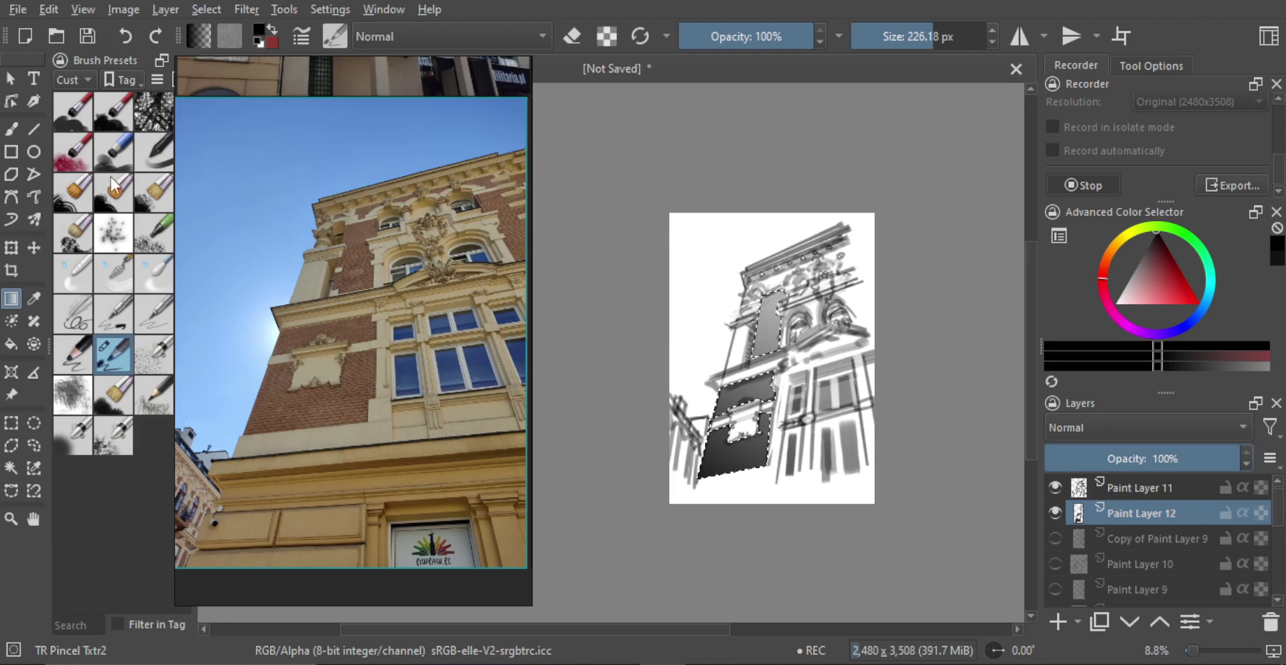
click(158, 195)
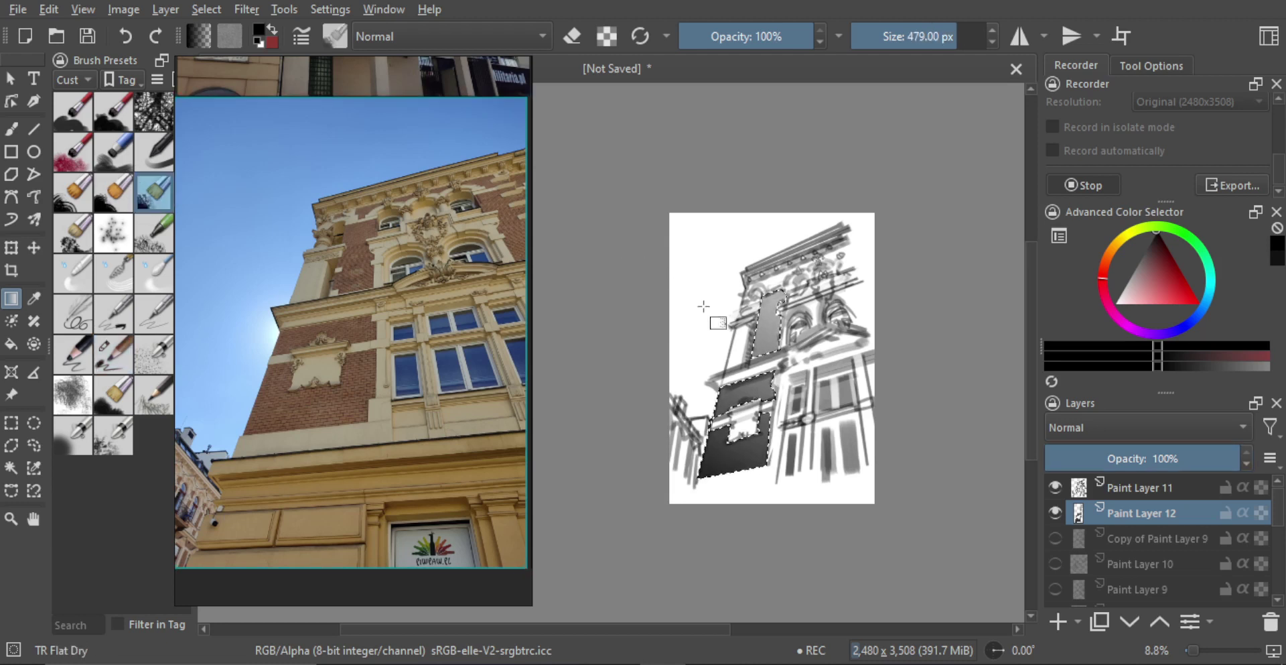
key(b)
drag(758, 360, 797, 299)
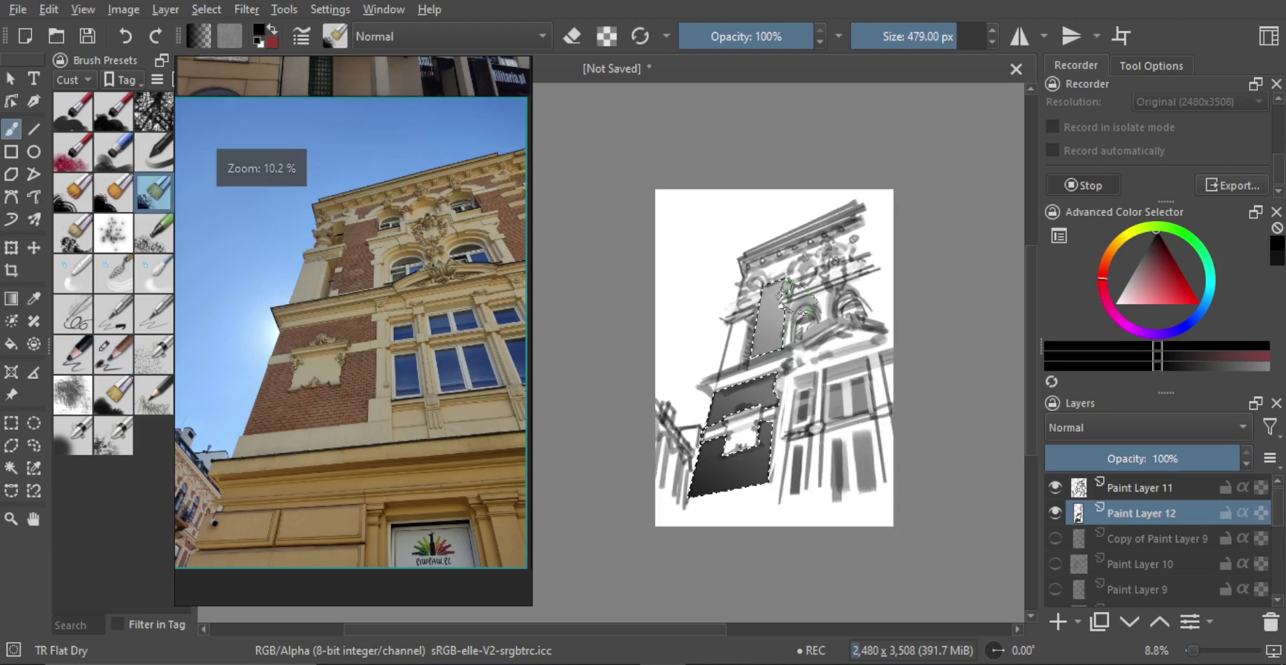
key(bracketright)
key(bracketright)
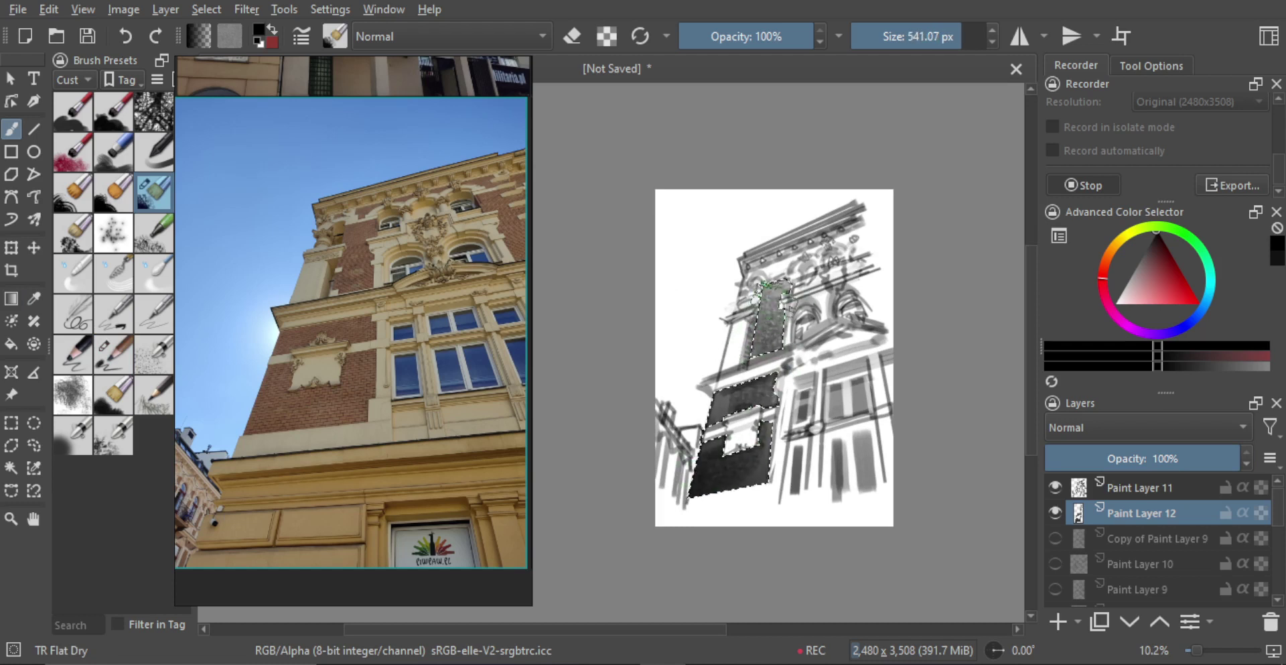
key(e)
key(bracketright)
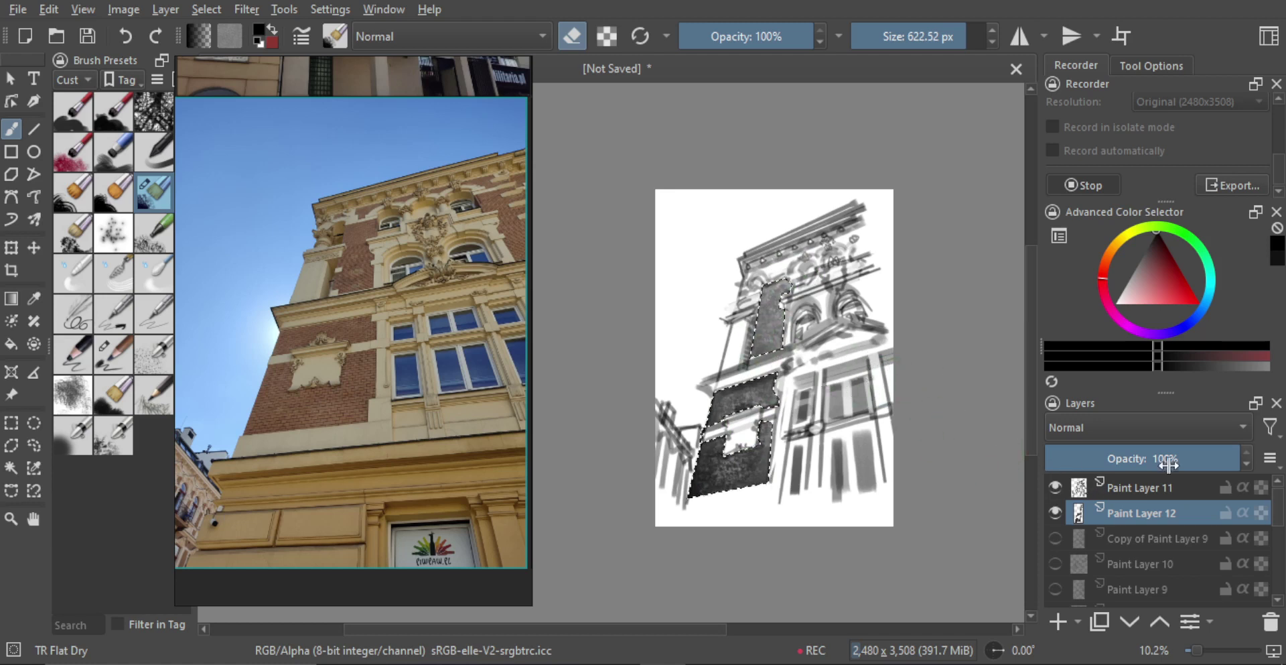
- Set Paint Layer 12's opacity to 82% and clear the selection
mouse_move(1210, 451)
mouse_down()
mouse_move(1177, 458)
mouse_move(1200, 455)
mouse_up()
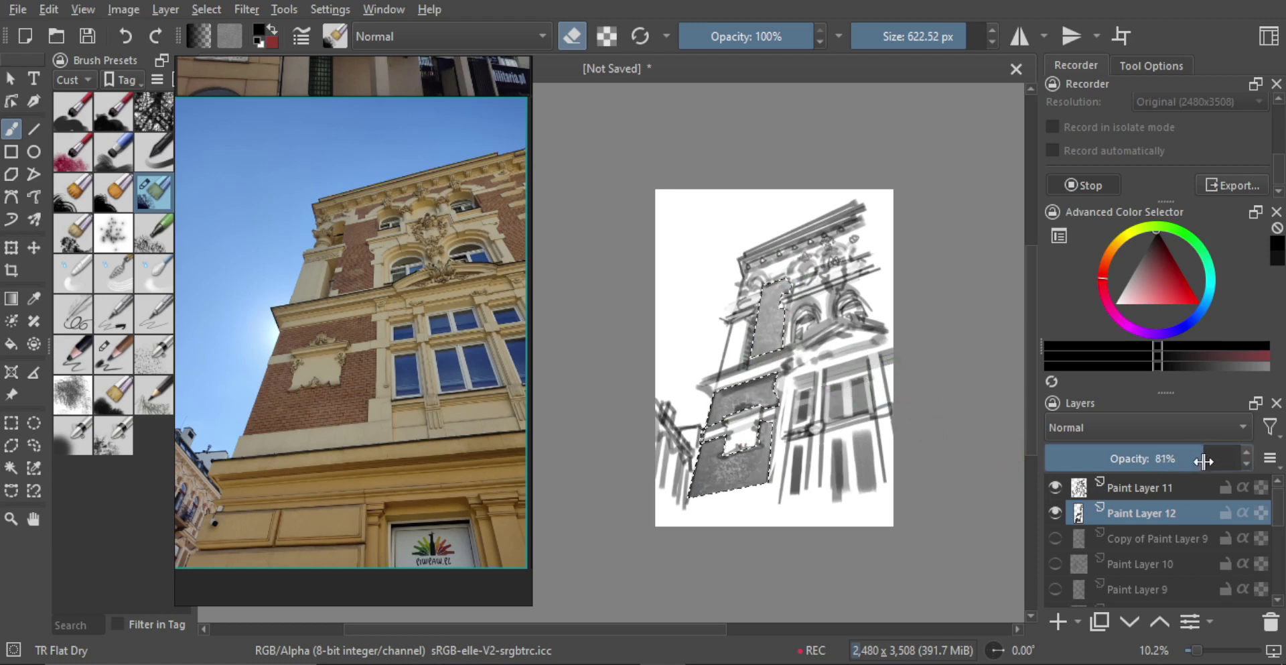
key(ctrl+shift+a)
scroll(877, 355, down, 2)
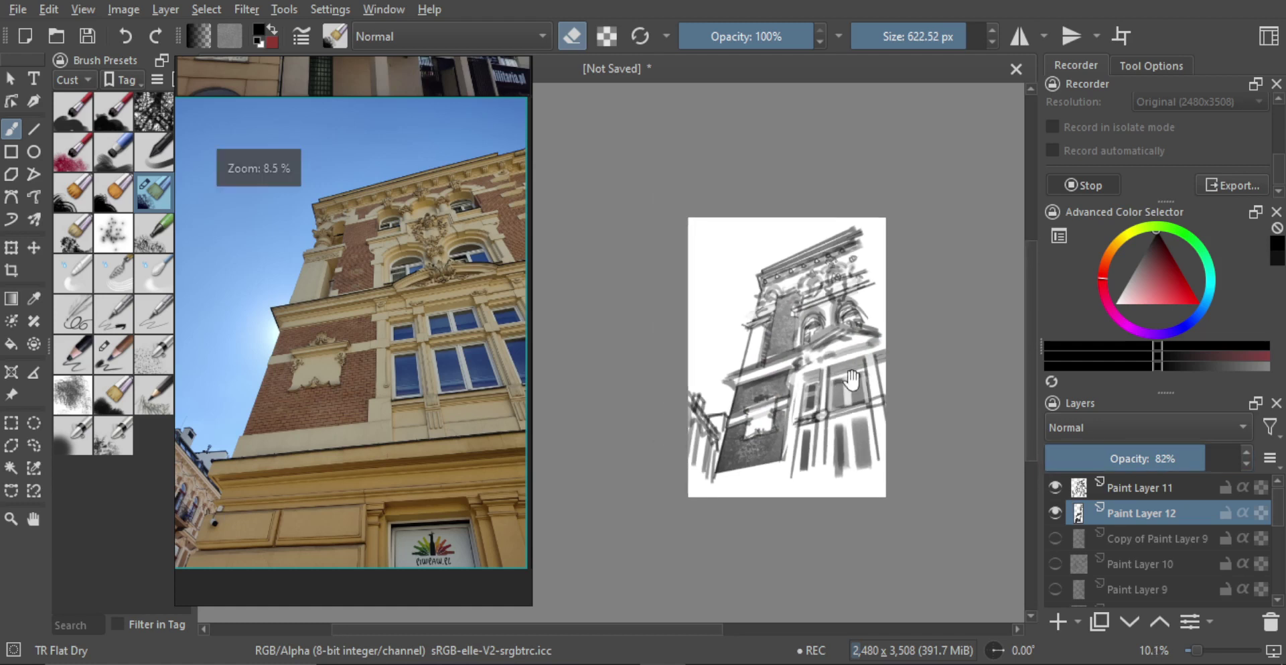
- Select the sky with the magnetic selection tool, tracing the neighbouring roof, the building's left edge and its roofline
scroll(846, 355, up, 1)
key(l)
drag(704, 327, 743, 338)
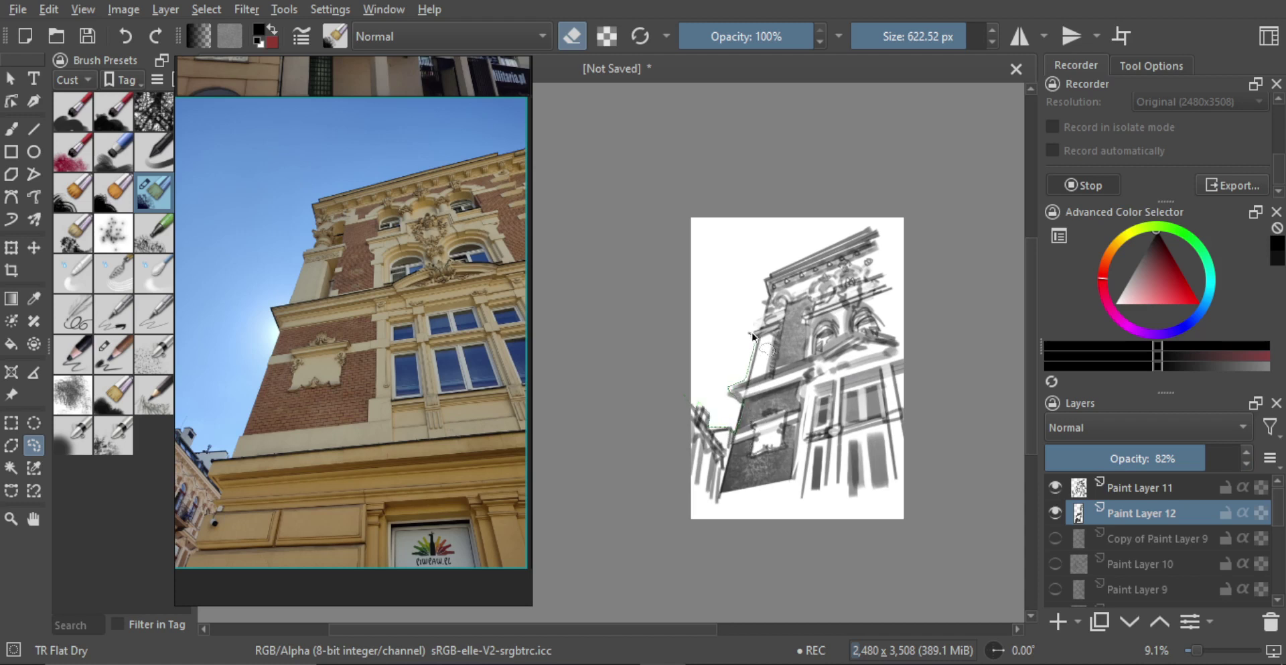
drag(817, 254, 900, 221)
mouse_move(796, 162)
mouse_down()
mouse_move(675, 201)
mouse_move(659, 366)
mouse_move(678, 406)
mouse_move(780, 344)
mouse_up()
- Add the missed sky strip along the straight wall edge between the two ledges to the selection, outlining it polygonally
click(12, 443)
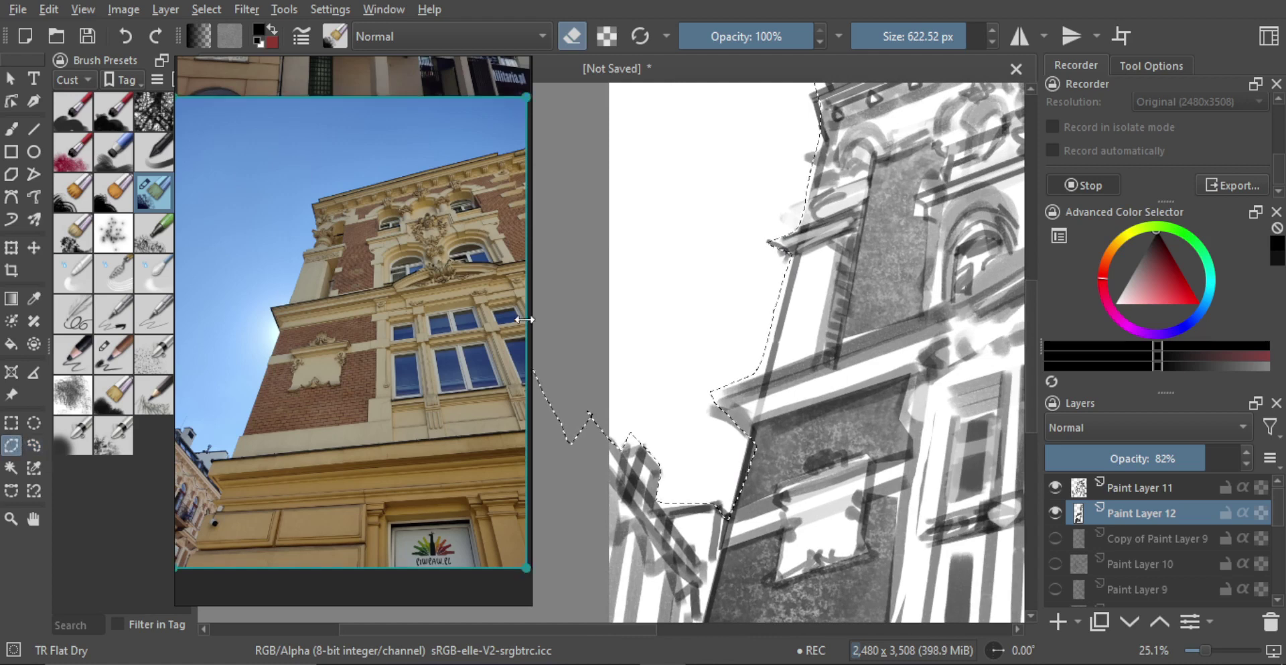
shift+click(793, 254)
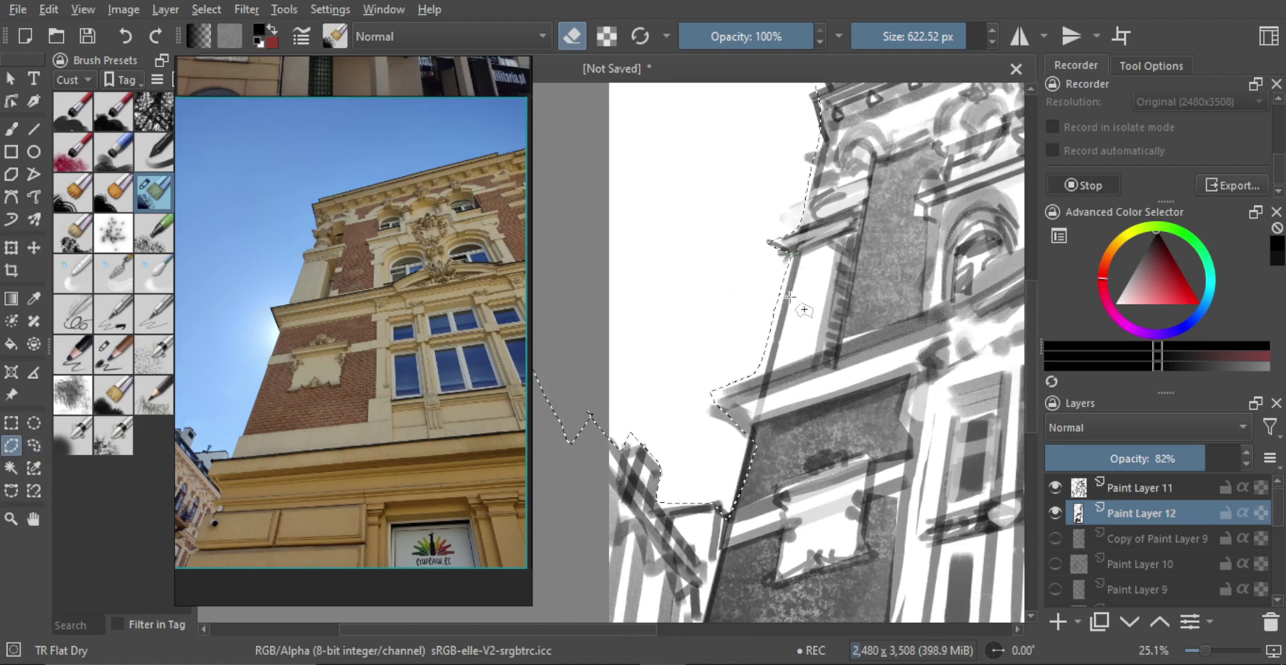
click(766, 377)
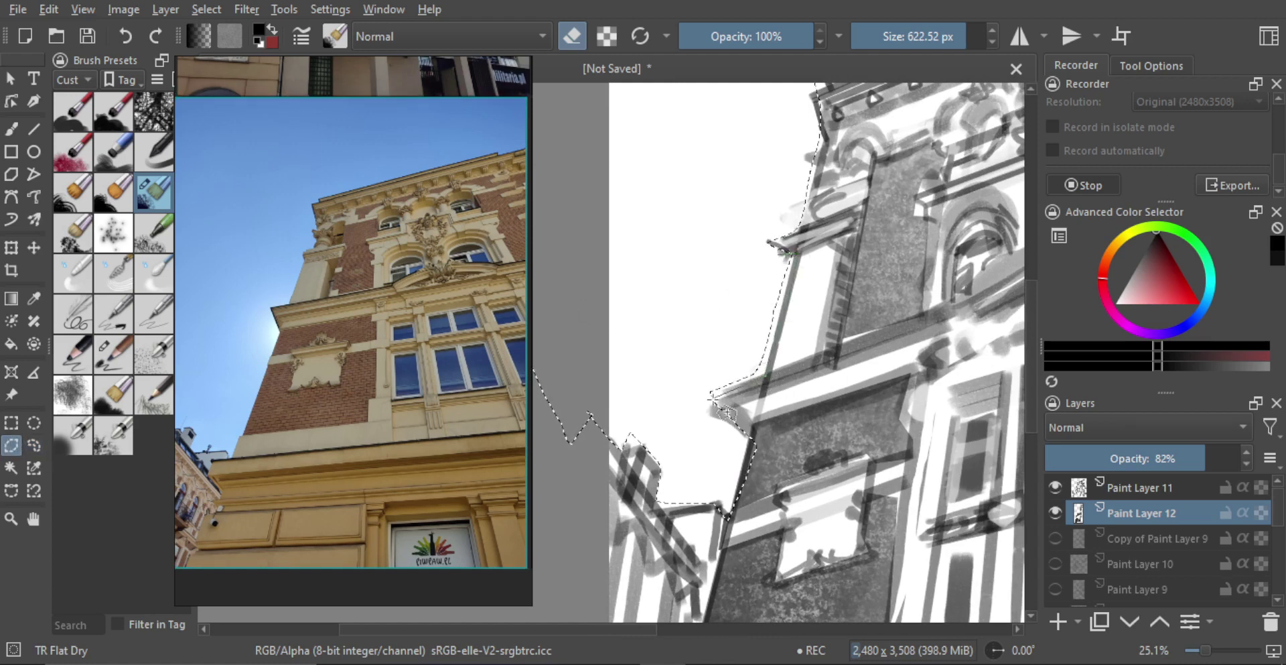
click(701, 394)
click(696, 333)
click(769, 247)
click(770, 258)
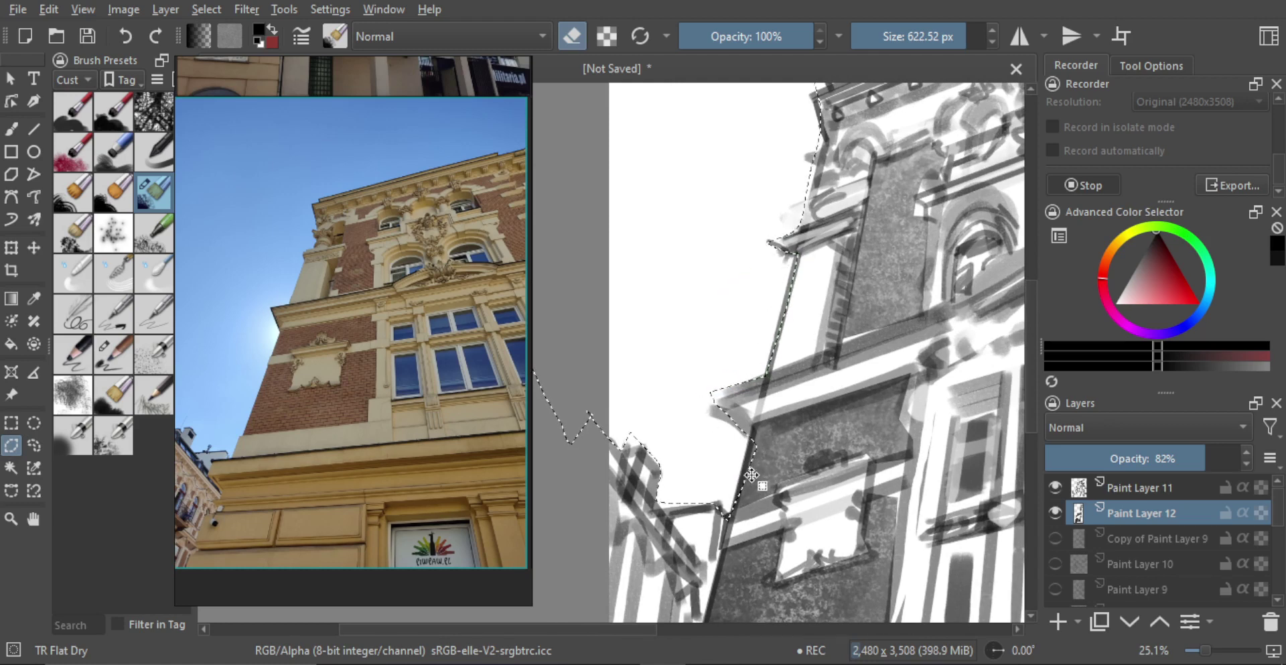
- Add the sky gap beside the wall edge between the upper ledge and the roof cornice to the selection
drag(770, 427, 752, 344)
scroll(753, 344, up, 5)
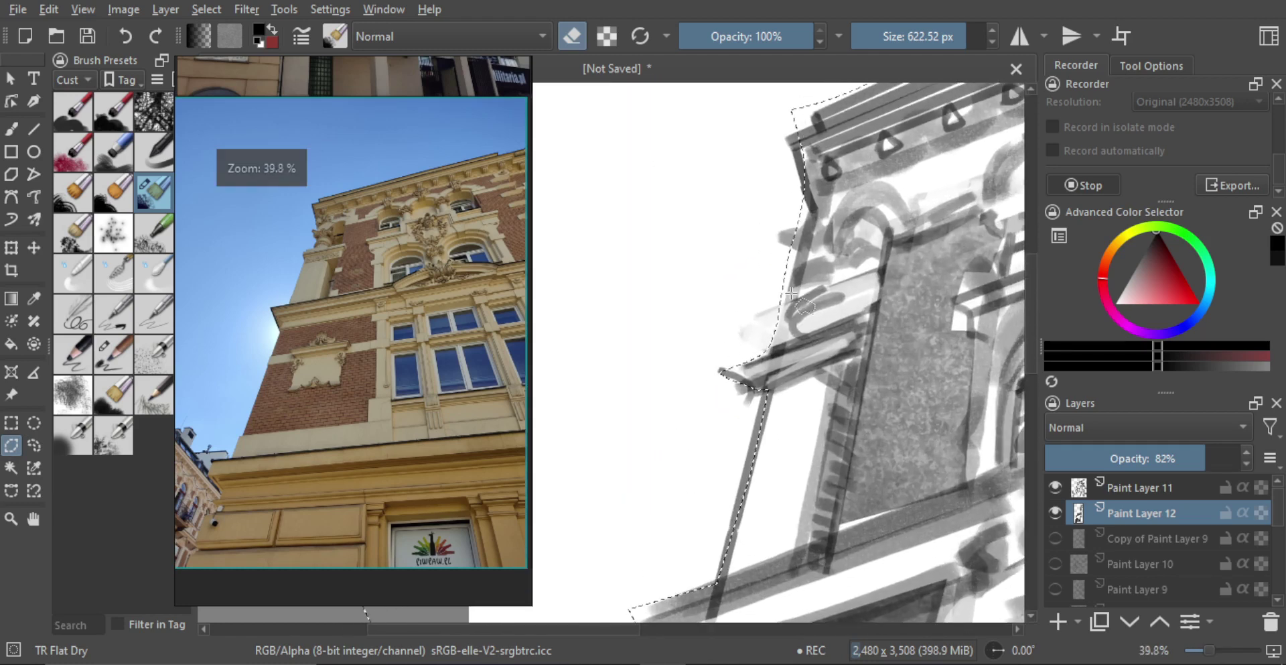
click(779, 348)
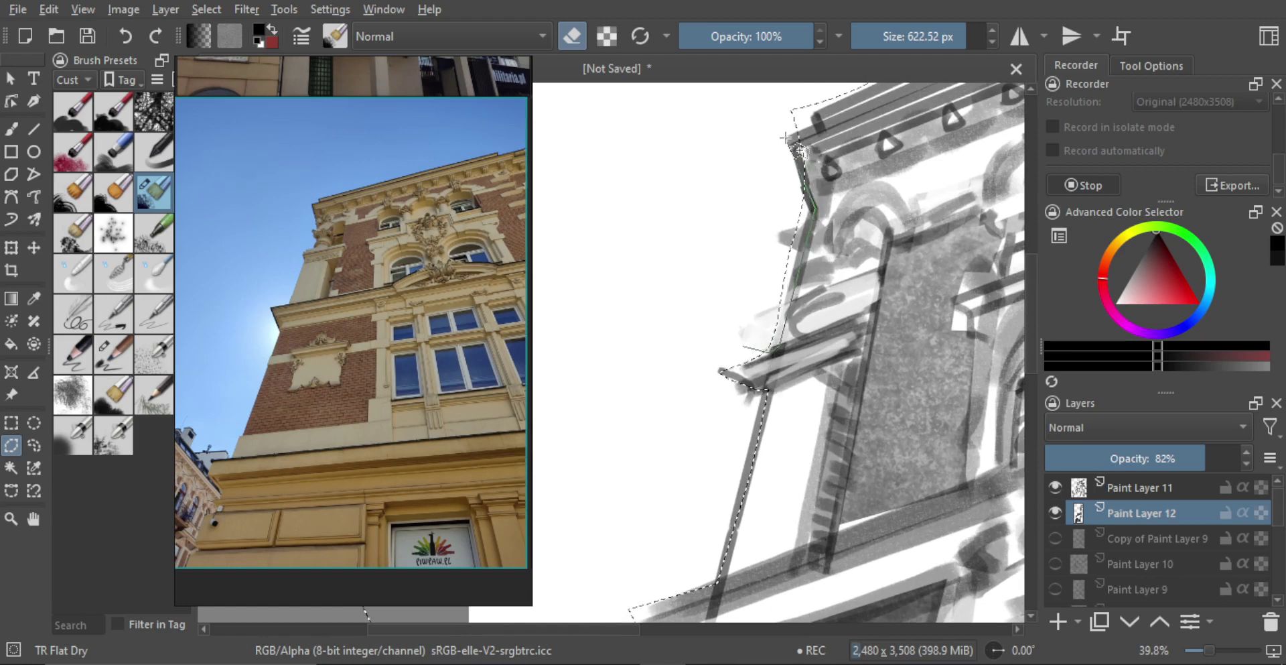
click(747, 347)
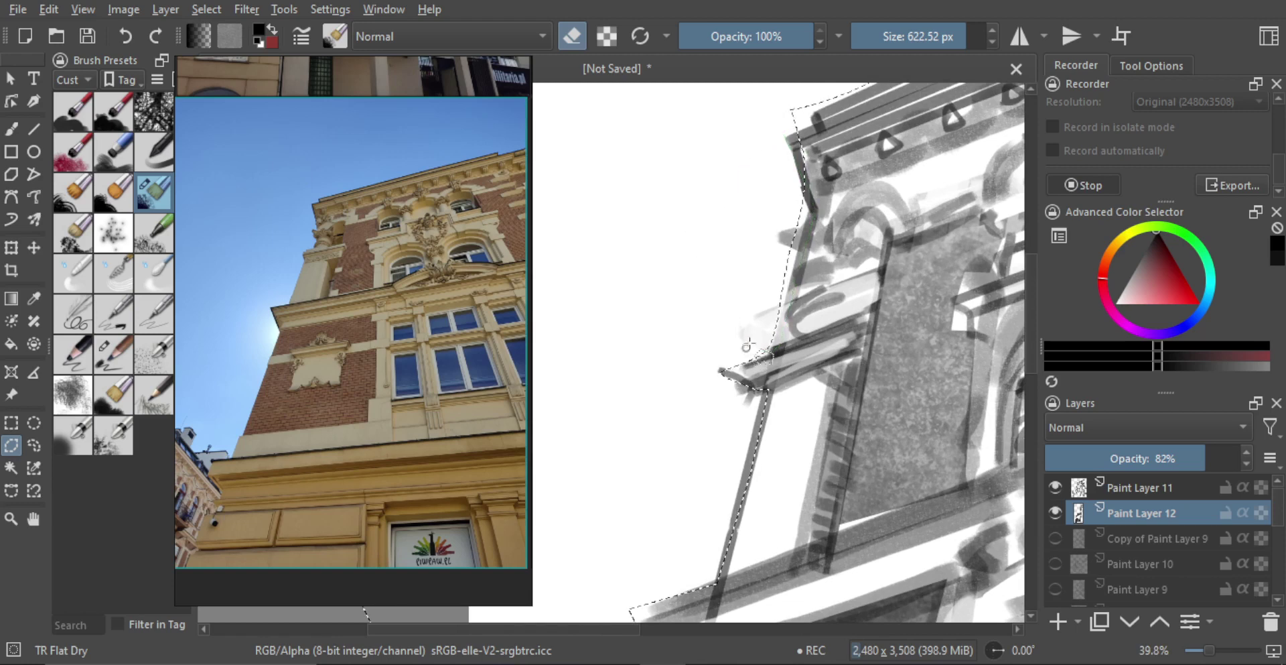
- Add the sky strip around the roof corner and along the cornice's upper edge to the selection
drag(749, 343, 642, 319)
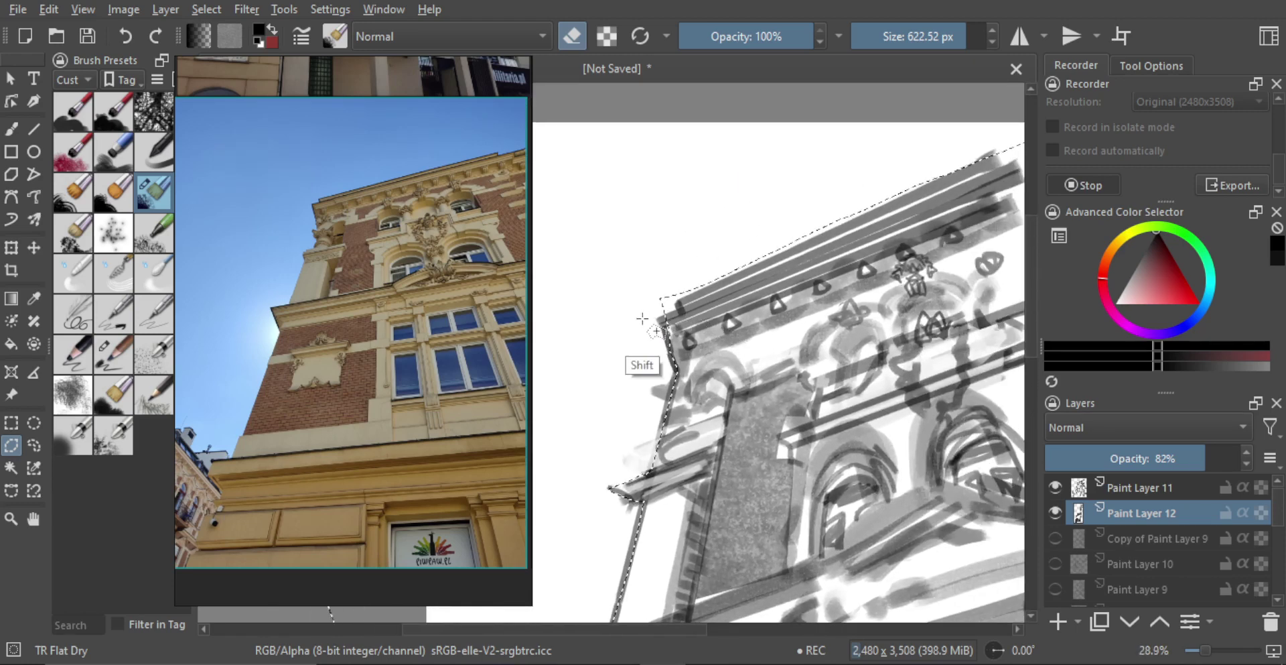
shift+click(642, 317)
click(660, 316)
click(679, 308)
click(675, 299)
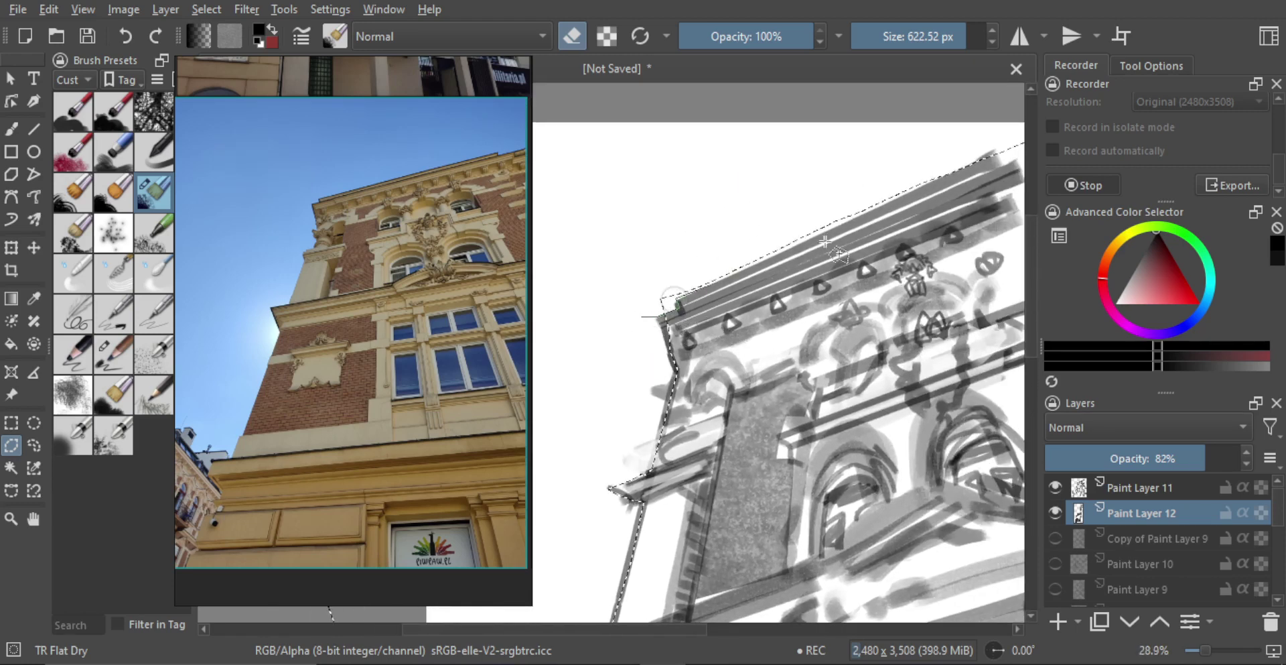
click(1010, 149)
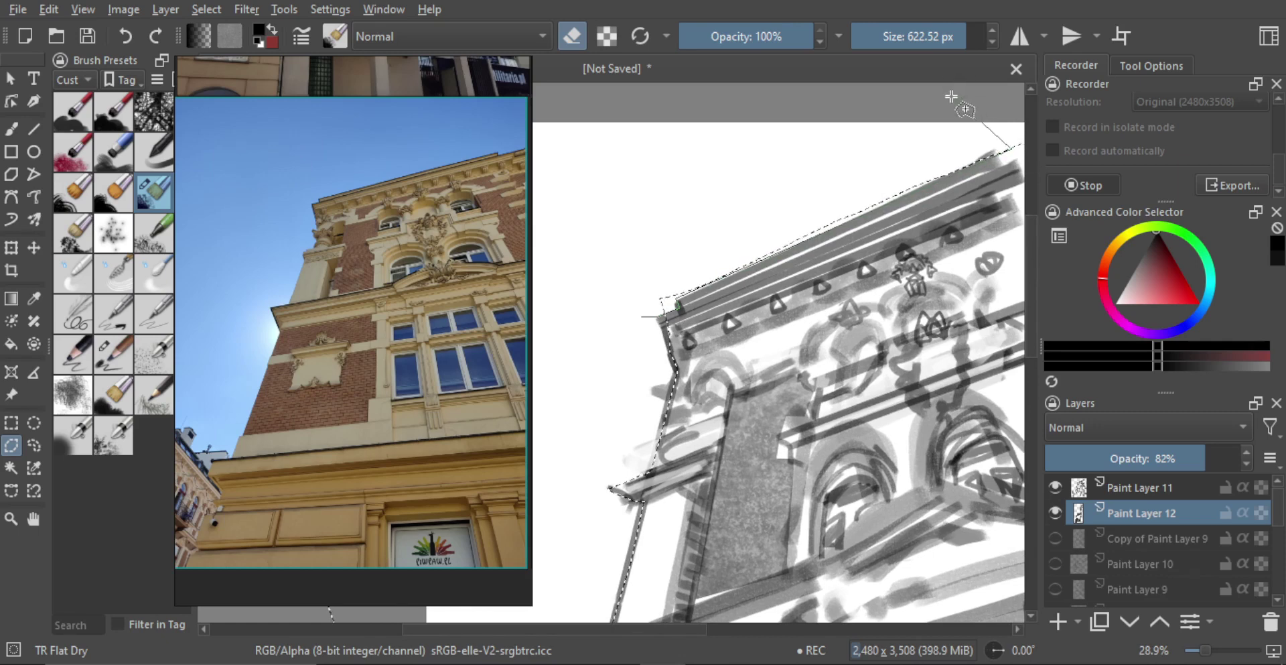
click(951, 97)
click(601, 252)
click(642, 317)
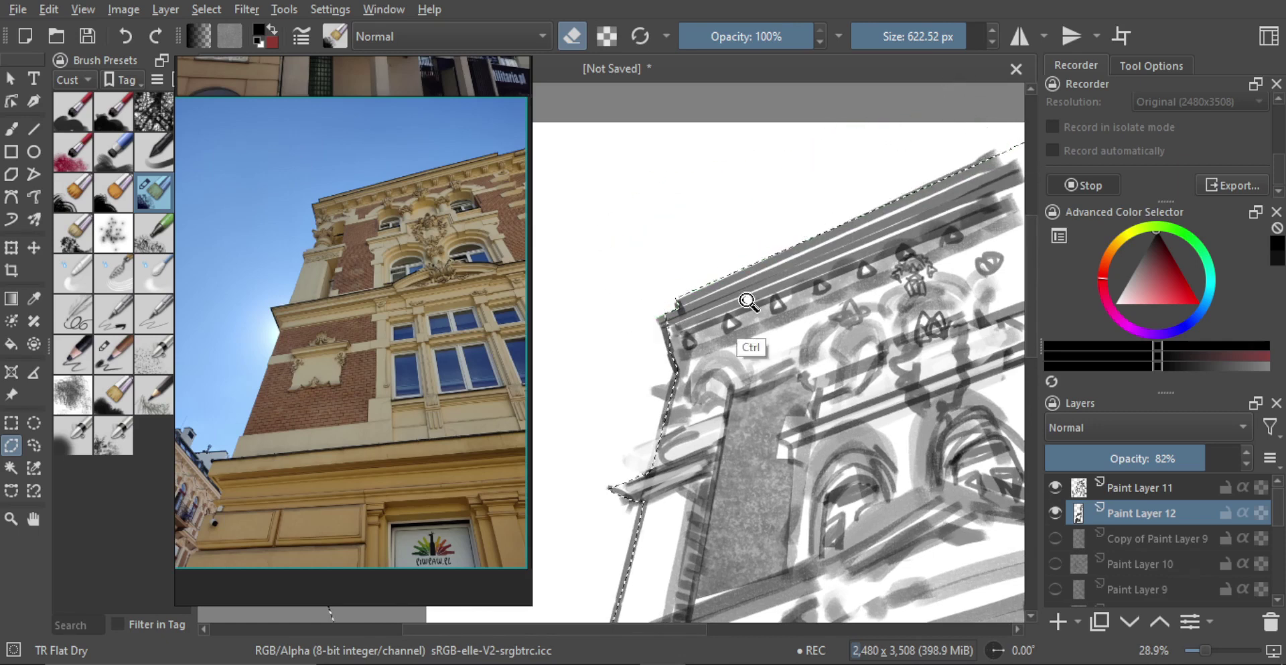
- Add a paint layer directly above Paint Layer 12 and fill the selected sky with a gradient fading from upper left to lower right
scroll(748, 302, down, 3)
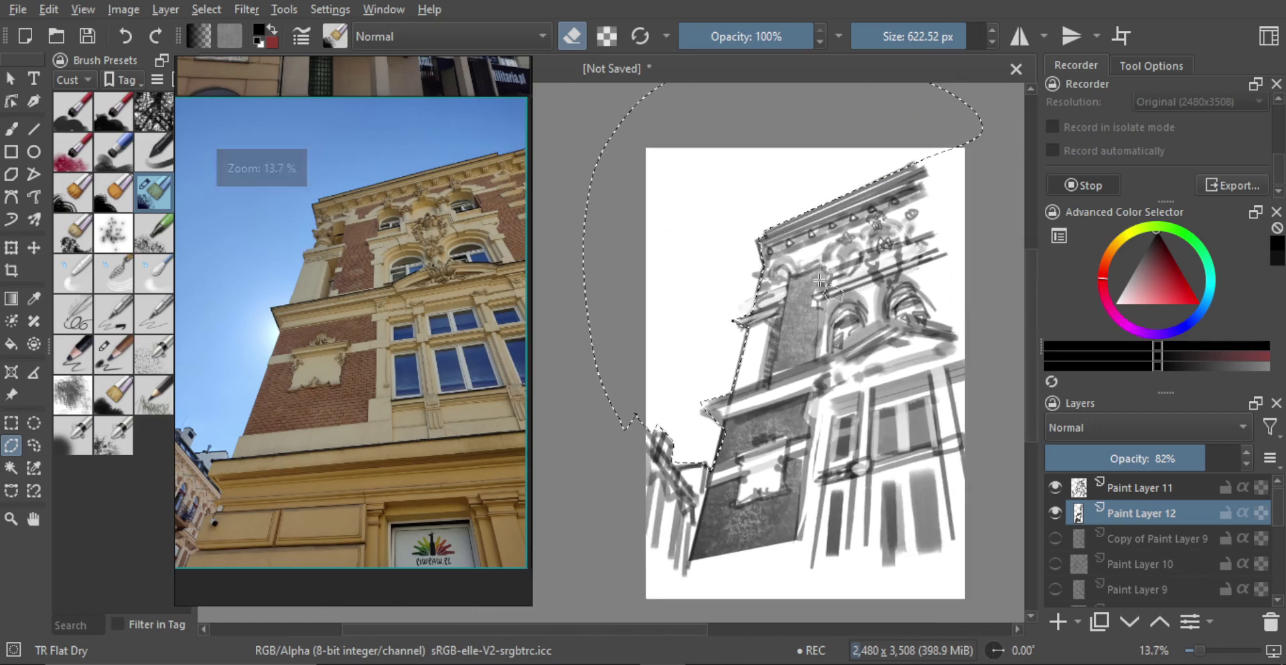
scroll(820, 280, down, 2)
key(g)
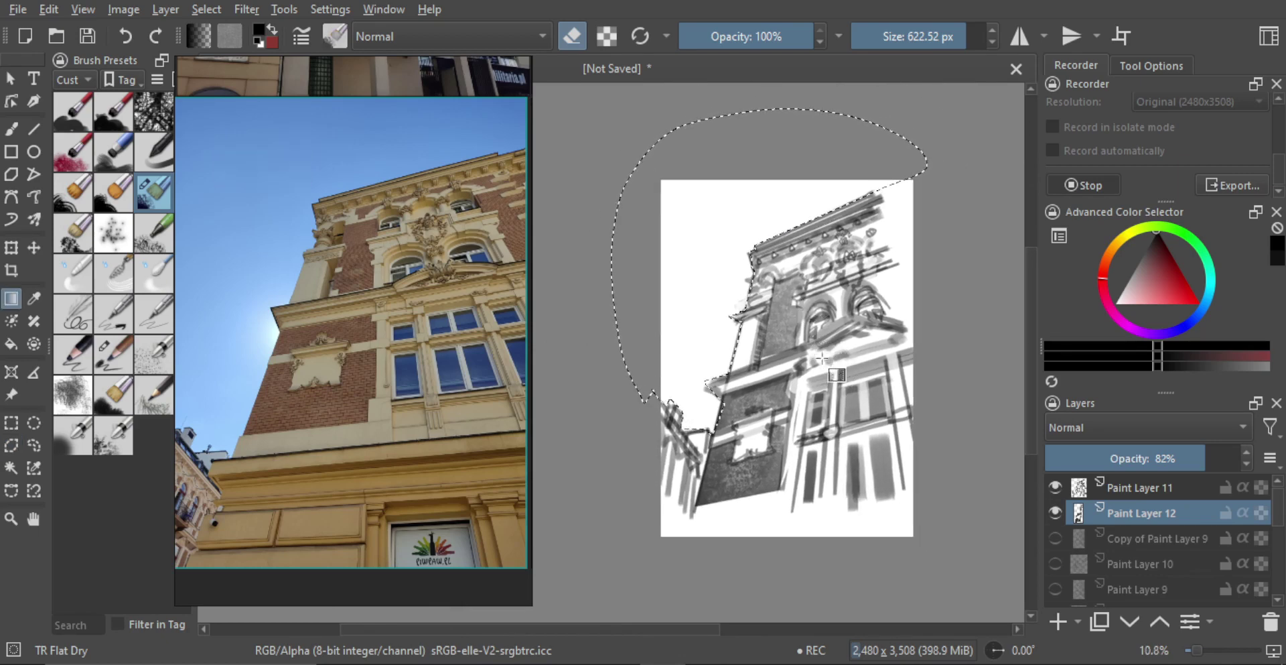
mouse_move(888, 415)
mouse_down()
mouse_move(905, 392)
mouse_move(895, 431)
mouse_up()
click(1060, 623)
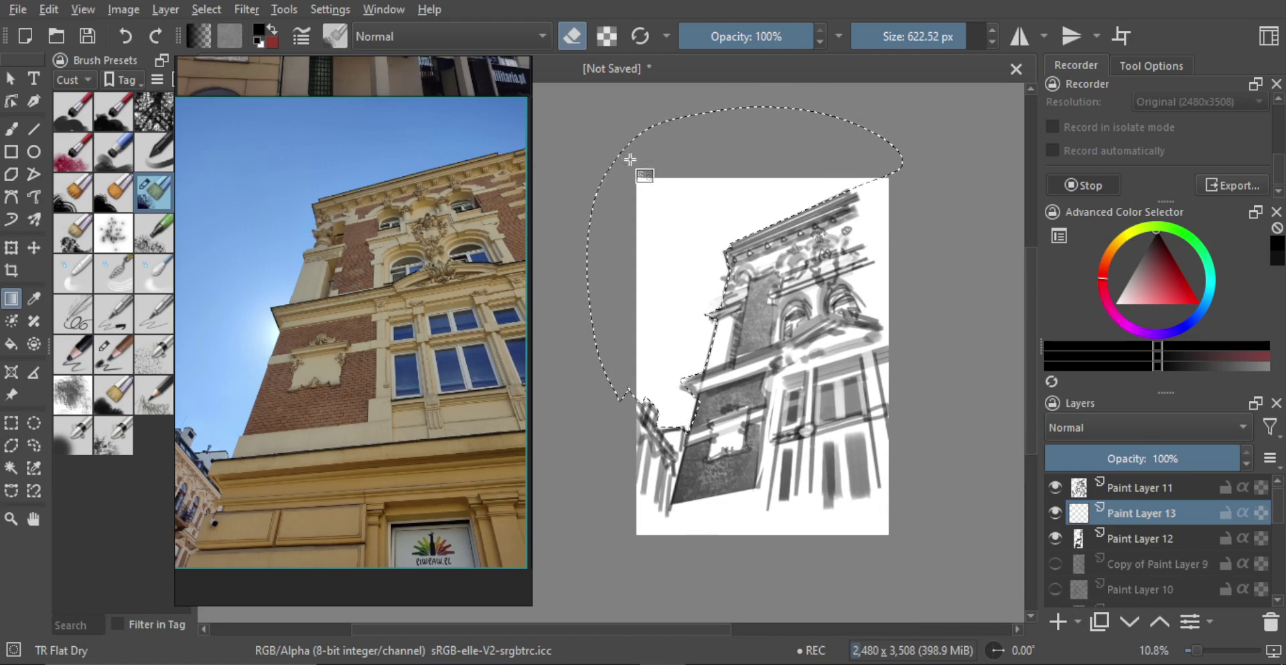
scroll(660, 184, down, 5)
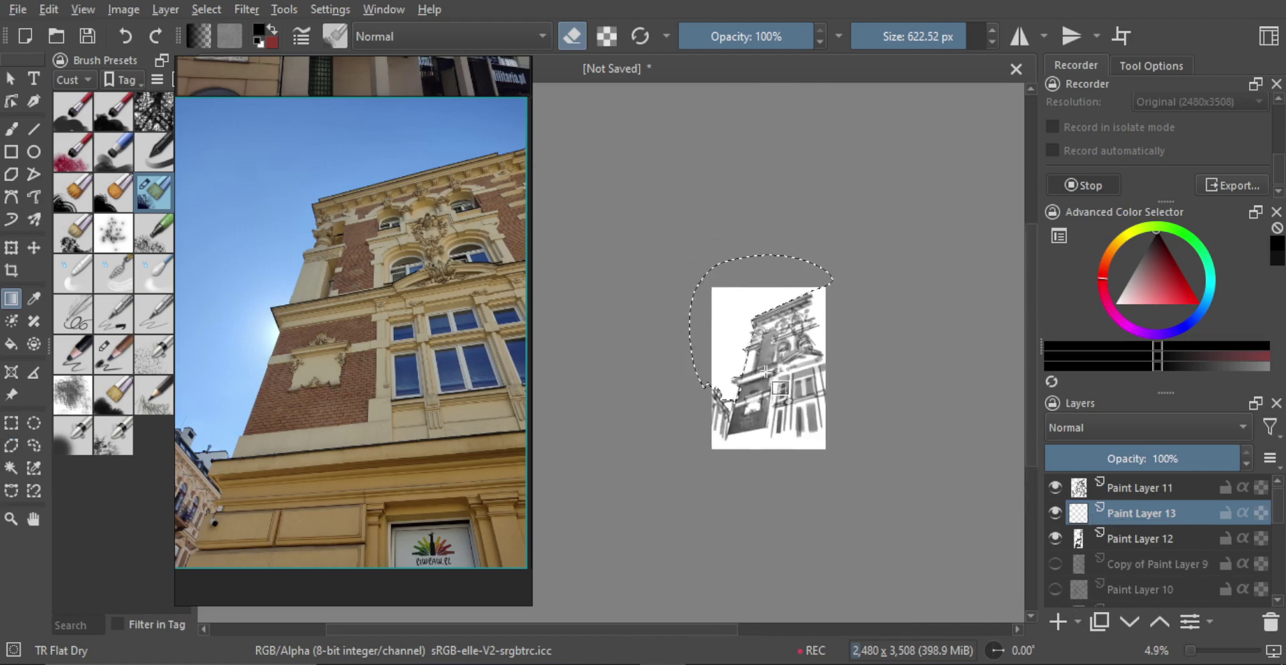
key(e)
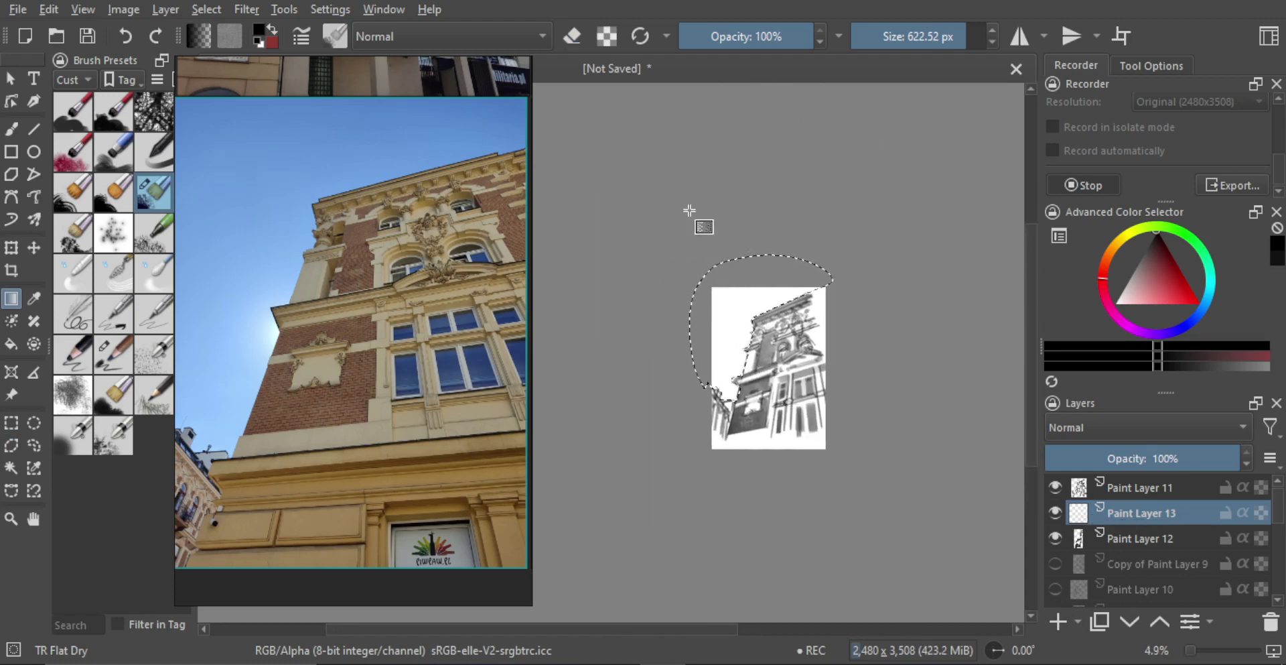
drag(690, 209, 764, 377)
key(ctrl+z)
drag(625, 215, 832, 417)
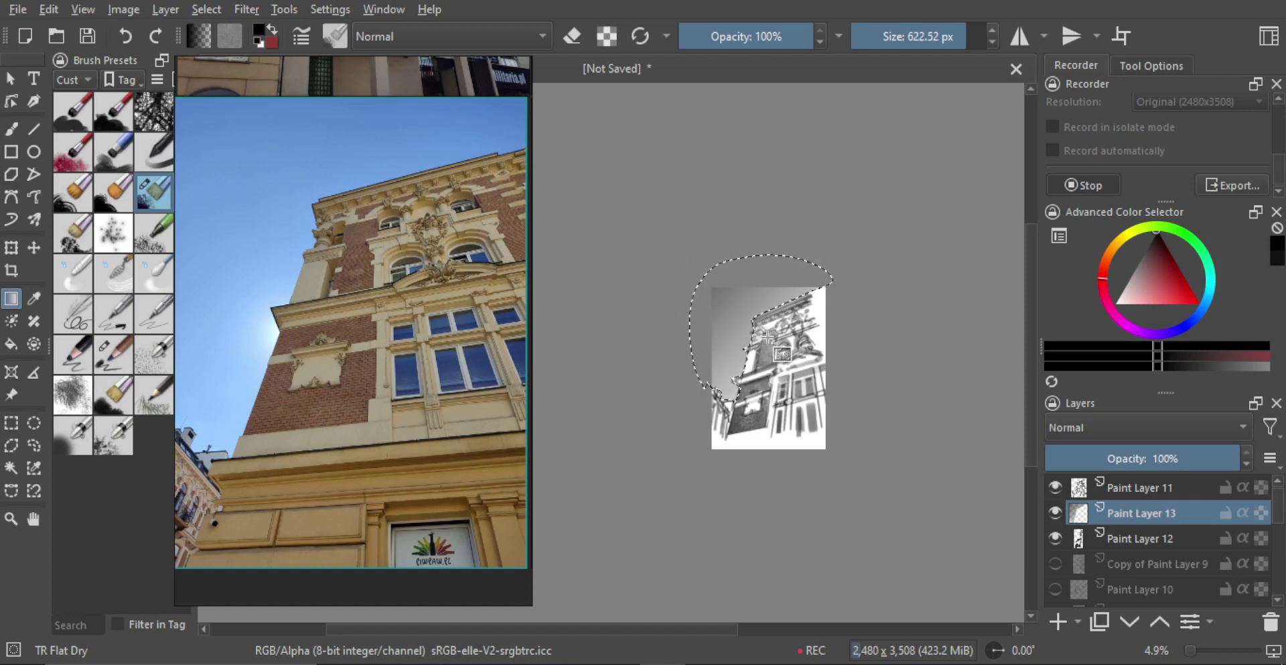
- Erase a soft glow into the sky beside the building's left edge with the TR Smooth Skin brush, enlarged to 757.82 px
scroll(744, 309, up, 3)
scroll(800, 237, up, 1)
mouse_move(799, 307)
mouse_down()
mouse_move(800, 237)
mouse_move(818, 205)
mouse_up()
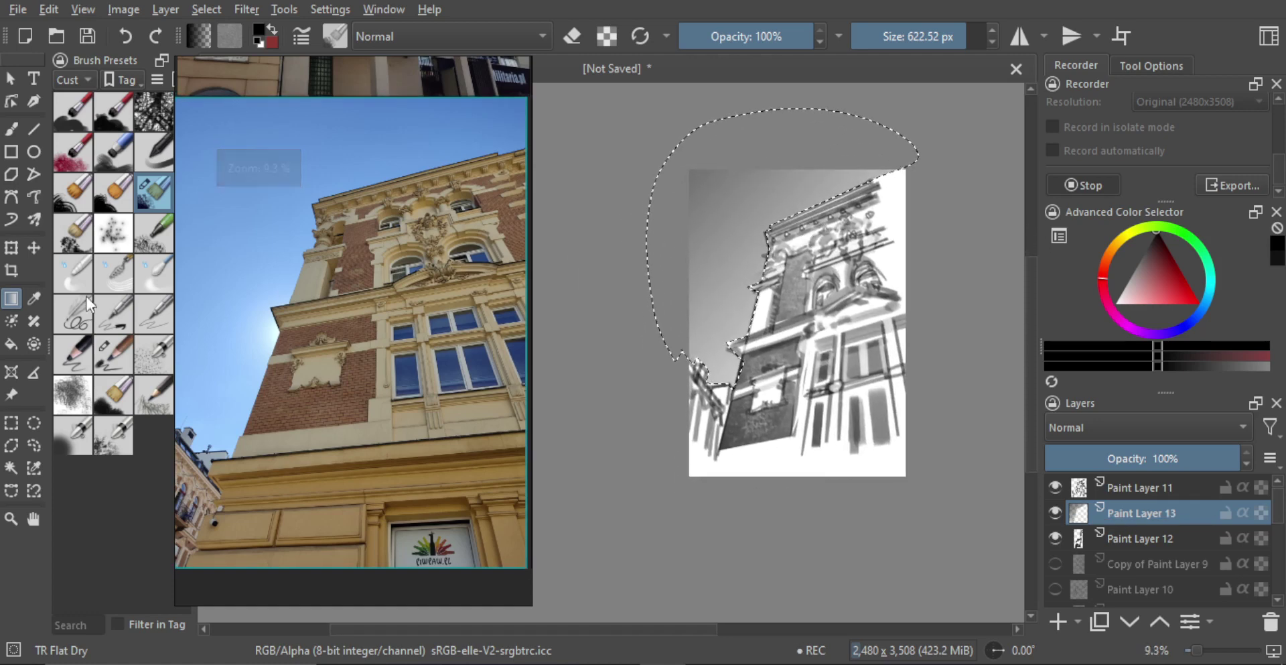
click(72, 434)
drag(807, 259, 778, 281)
scroll(777, 281, up, 1)
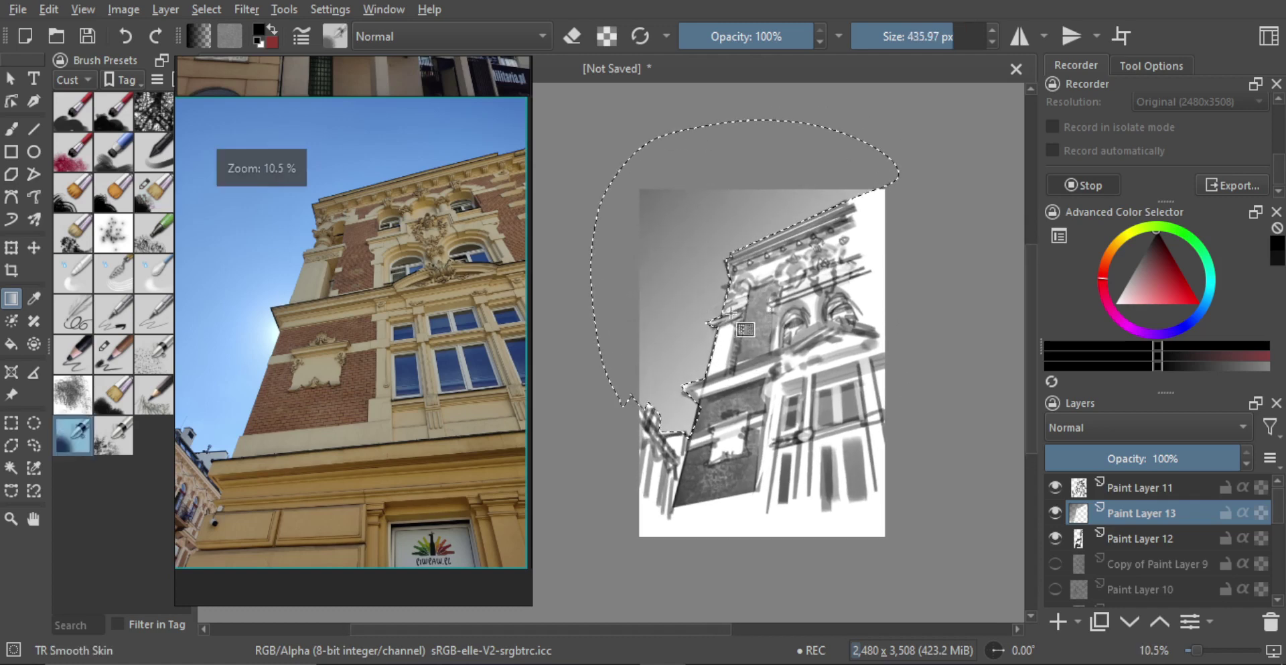
key(b)
shift+drag(763, 354, 883, 358)
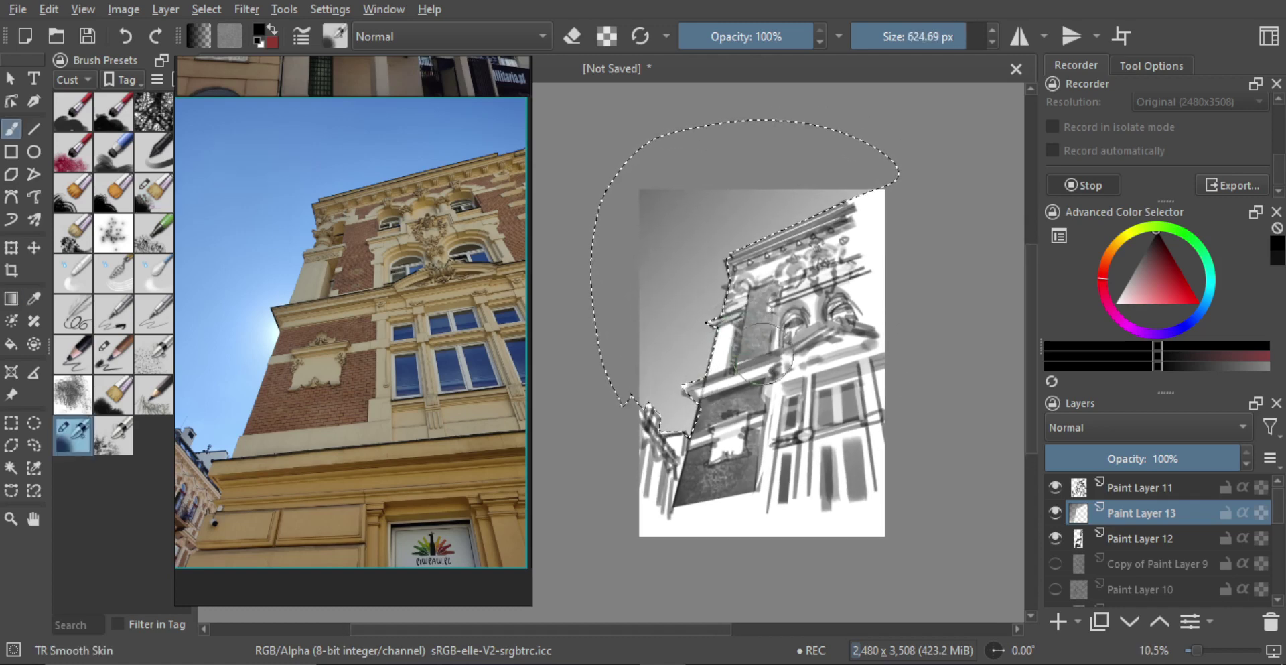
key(e)
shift+drag(748, 356, 802, 357)
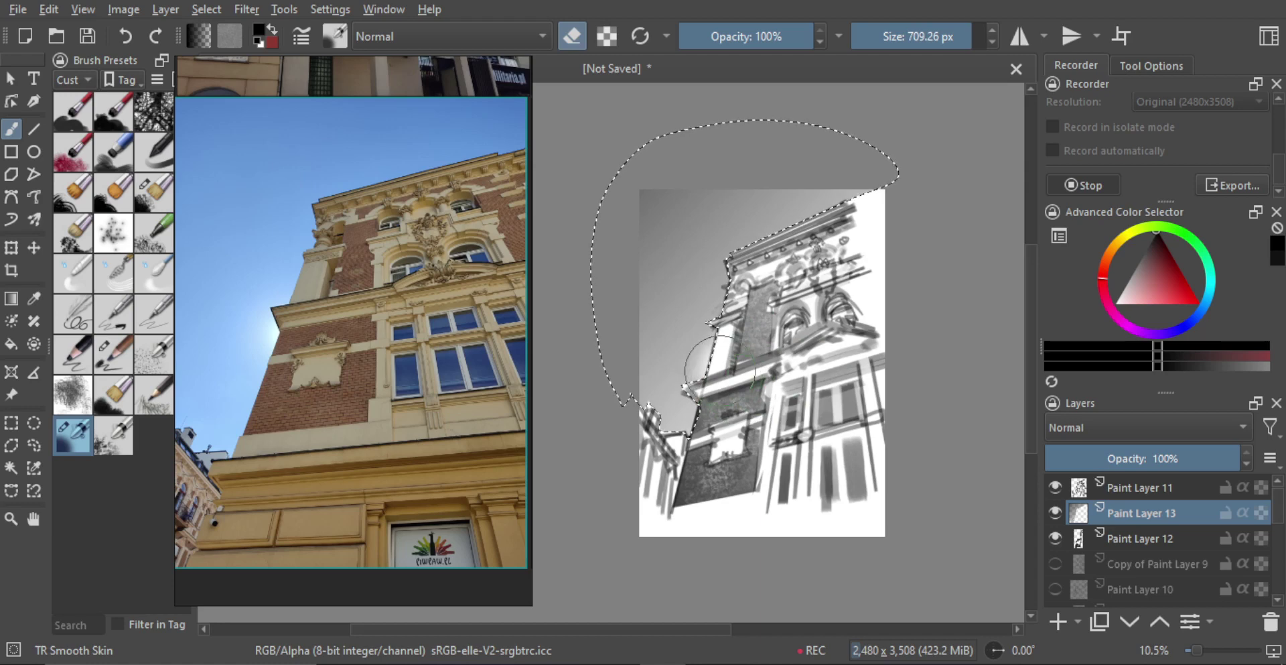
key(m)
key(m)
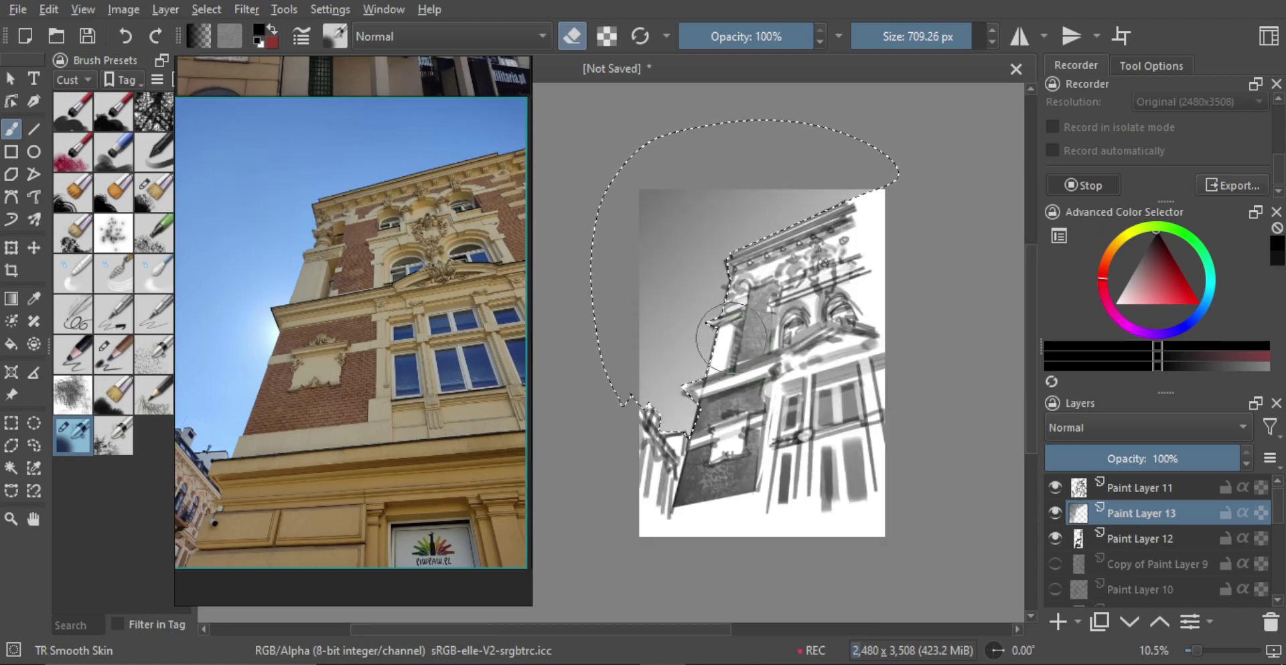
key(bracketright)
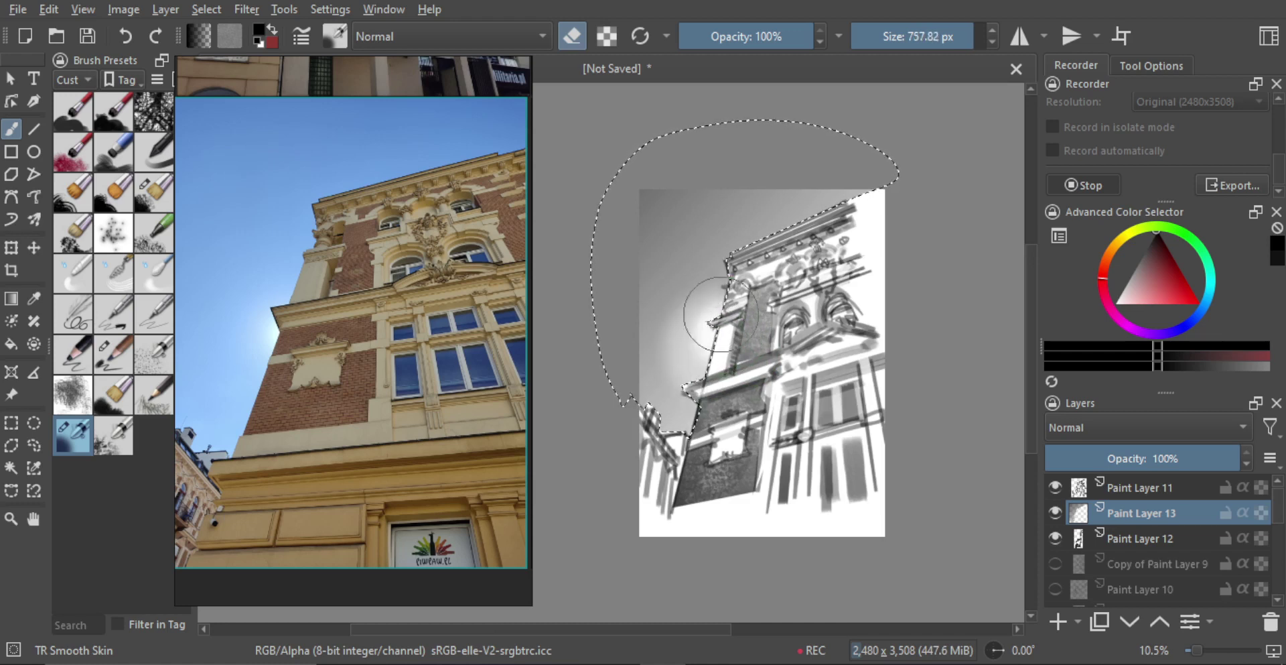
- Rework the erased sky glow beside the building's left edge with the soft brush enlarged to 1000 px, undoing the unwanted strokes
key(bracketright)
key(bracketright)
key(bracketright)
key(bracketright)
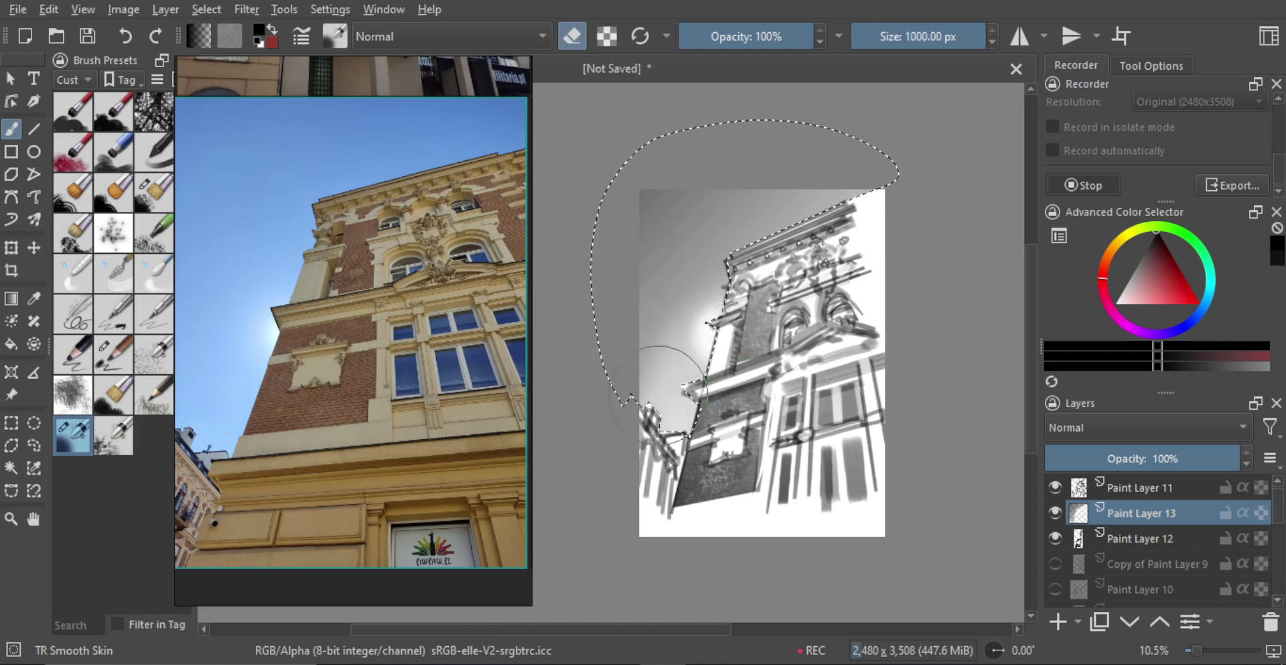
key(ctrl+z)
key(bracketleft)
key(bracketright)
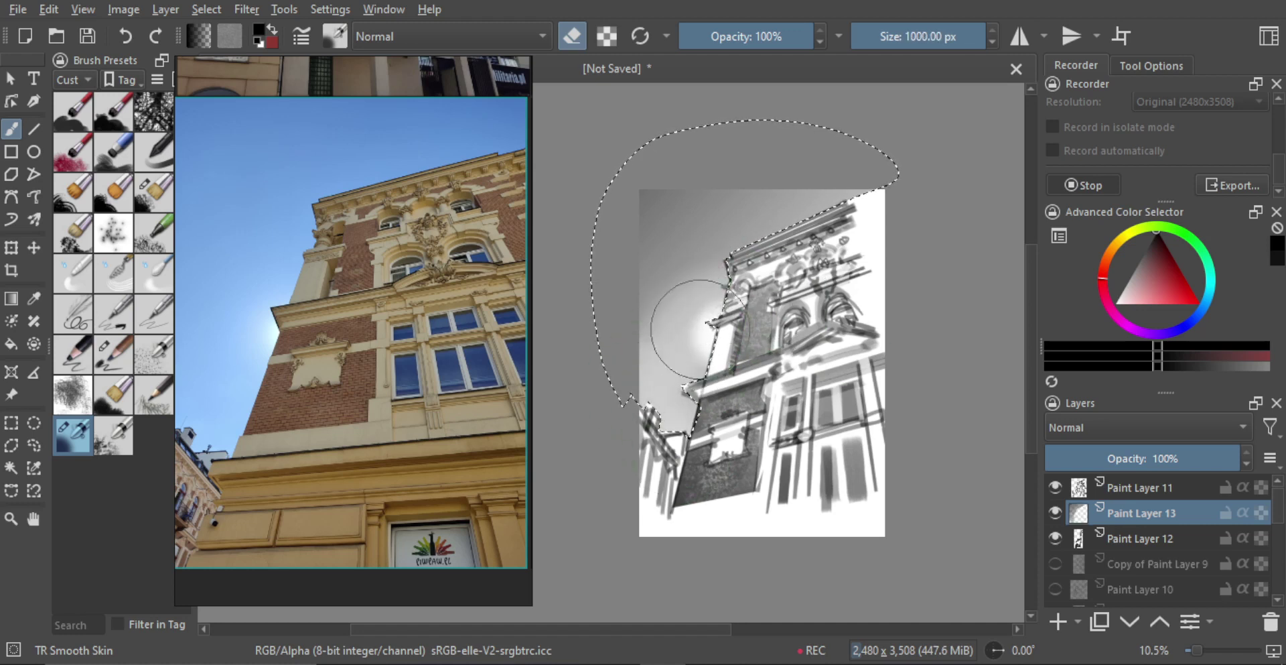
key(ctrl+z)
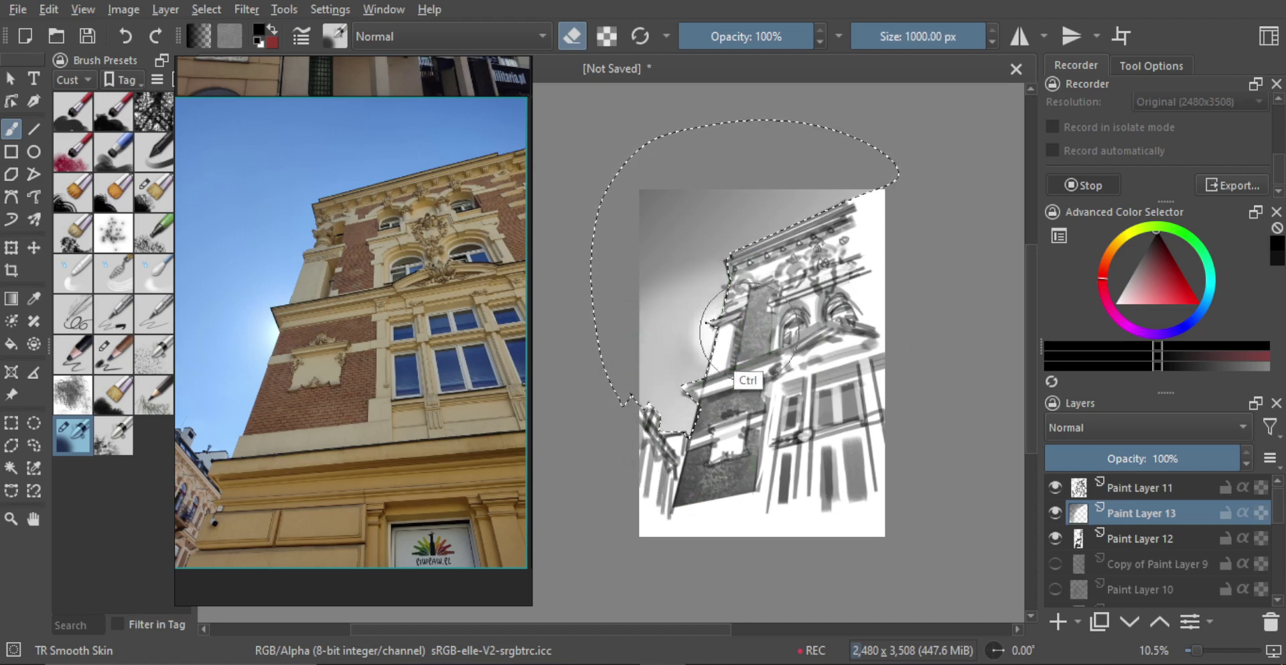
key(ctrl+z)
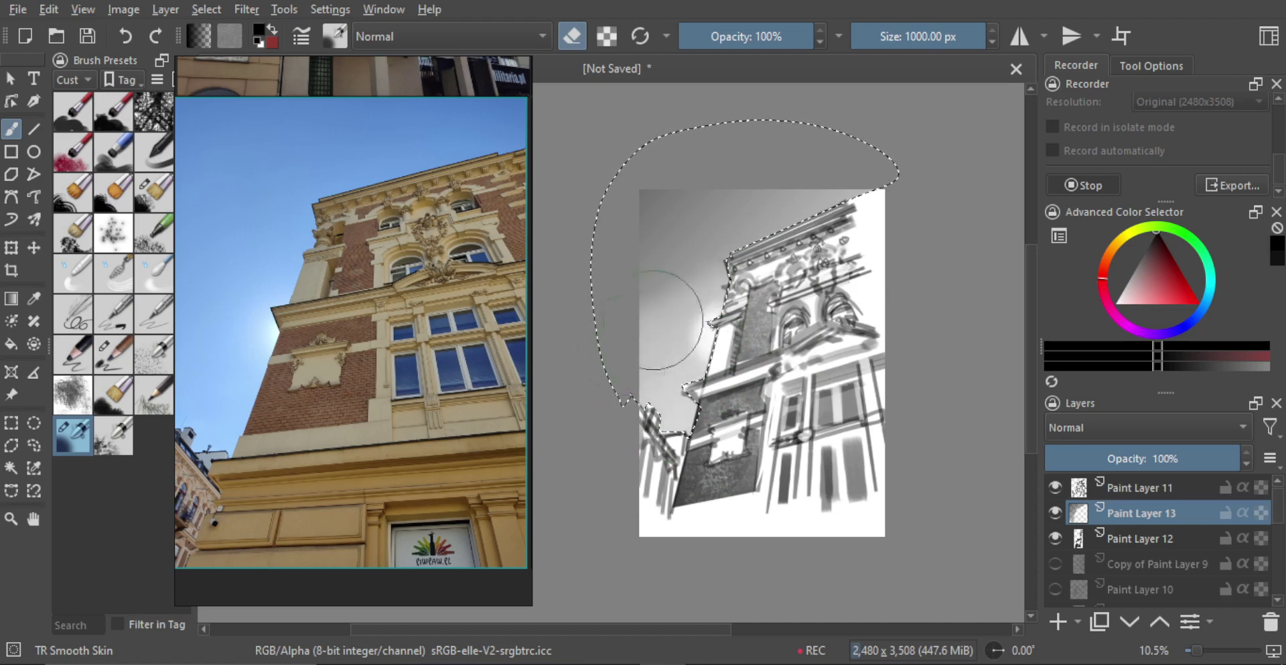
- Lower the opacity of the sky gradient layer, Paint Layer 13, to 75% and clear the sky selection
key(g)
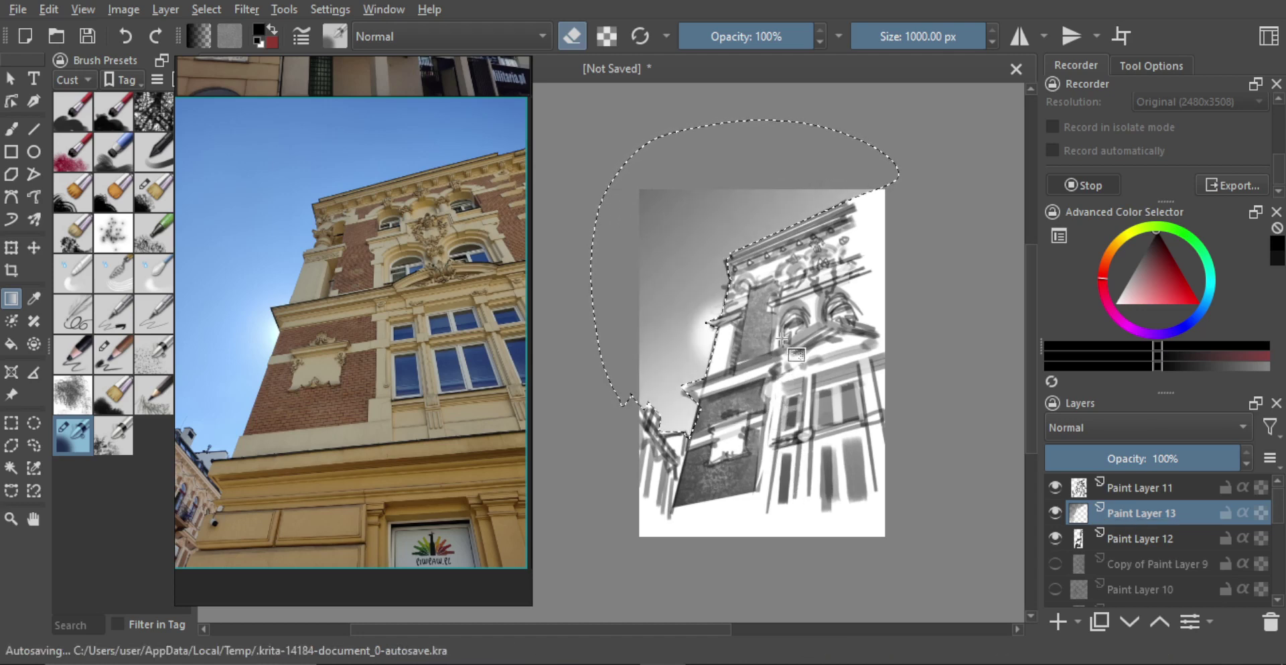
drag(769, 355, 783, 357)
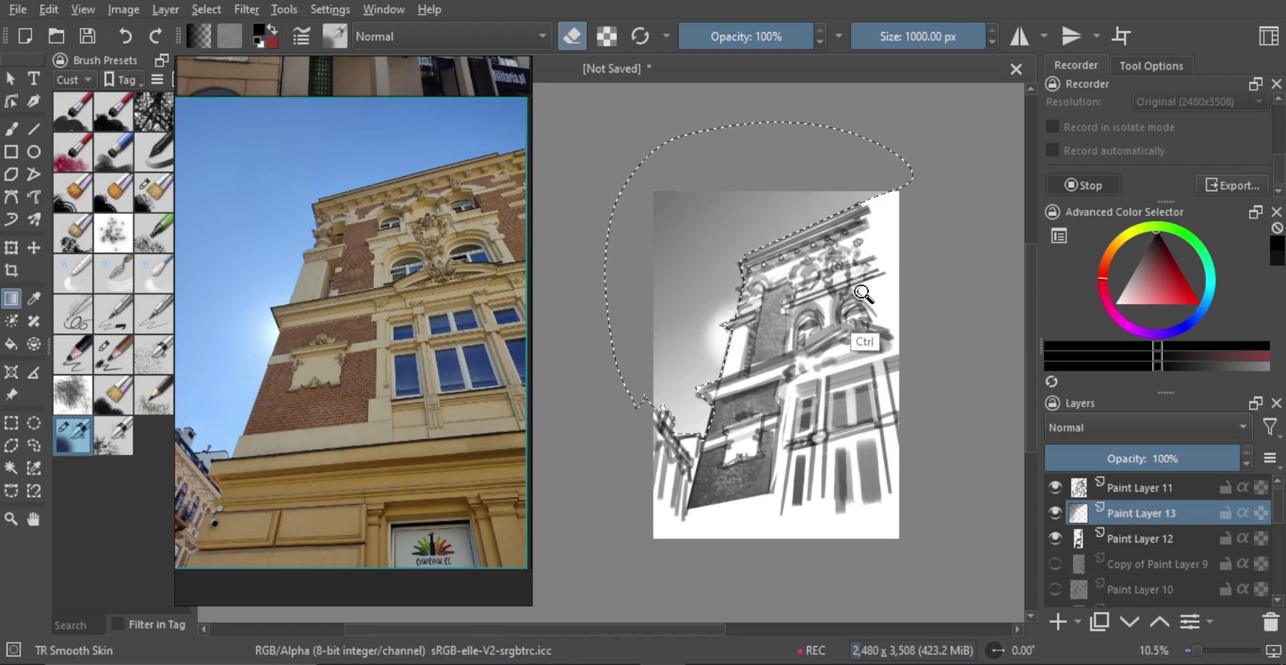
scroll(867, 311, down, 1)
drag(1209, 461, 1197, 461)
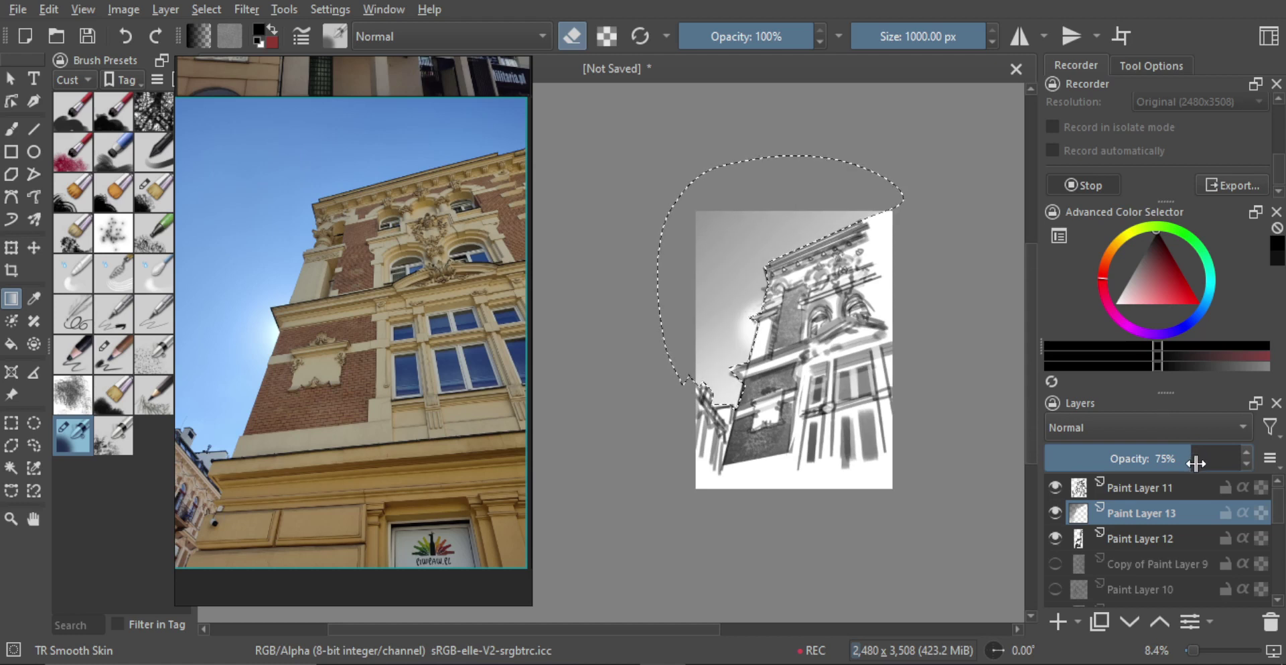
mouse_move(842, 372)
mouse_down()
mouse_move(833, 385)
mouse_move(849, 356)
mouse_move(813, 339)
mouse_move(822, 373)
mouse_up()
key(ctrl+shift+a)
- Return to the freehand brush tool and stop the canvas recording
key(b)
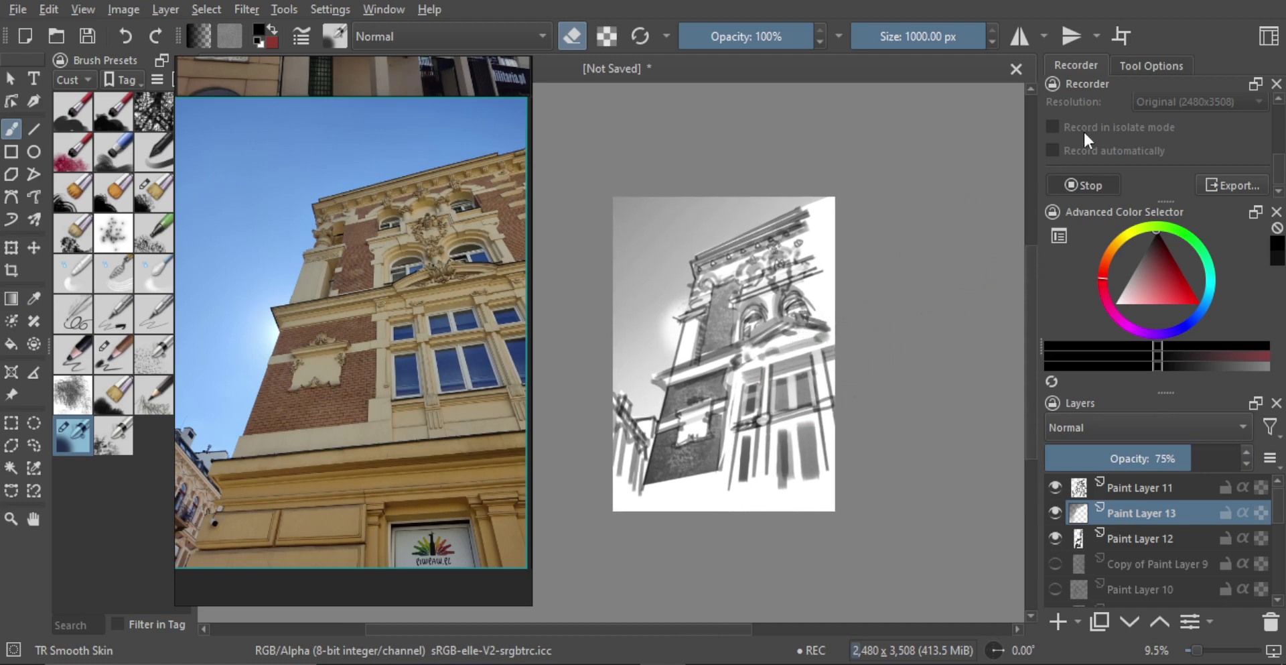
click(1081, 181)
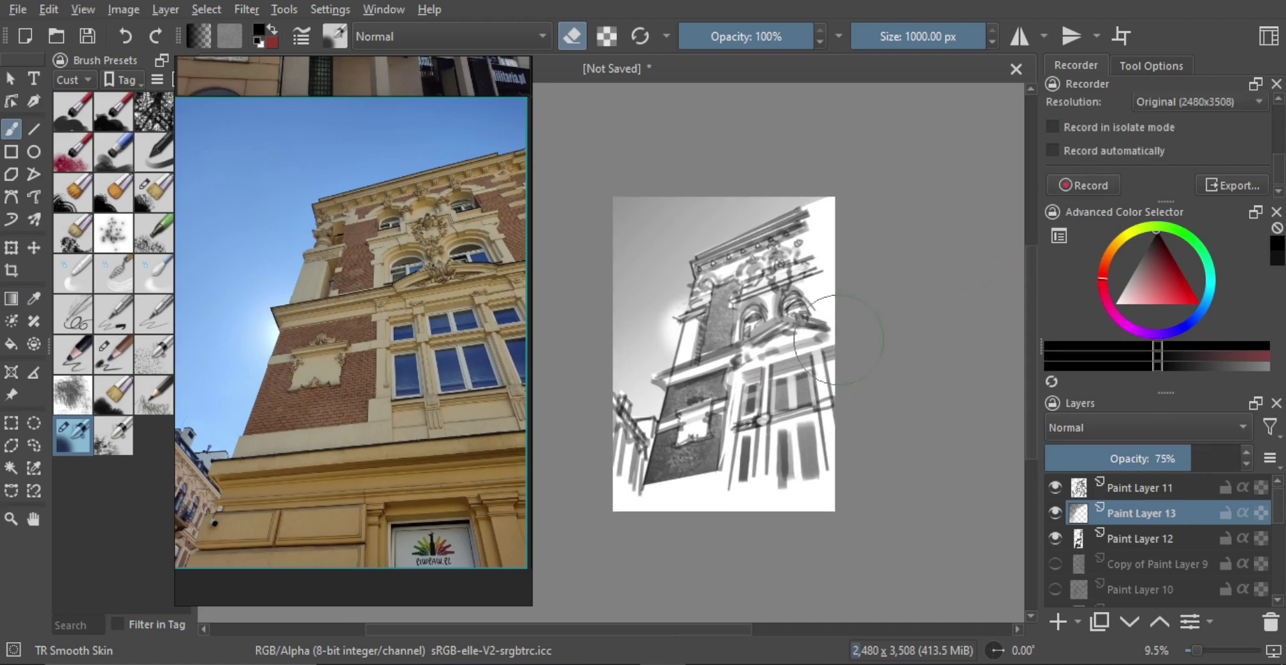
drag(831, 347, 798, 360)
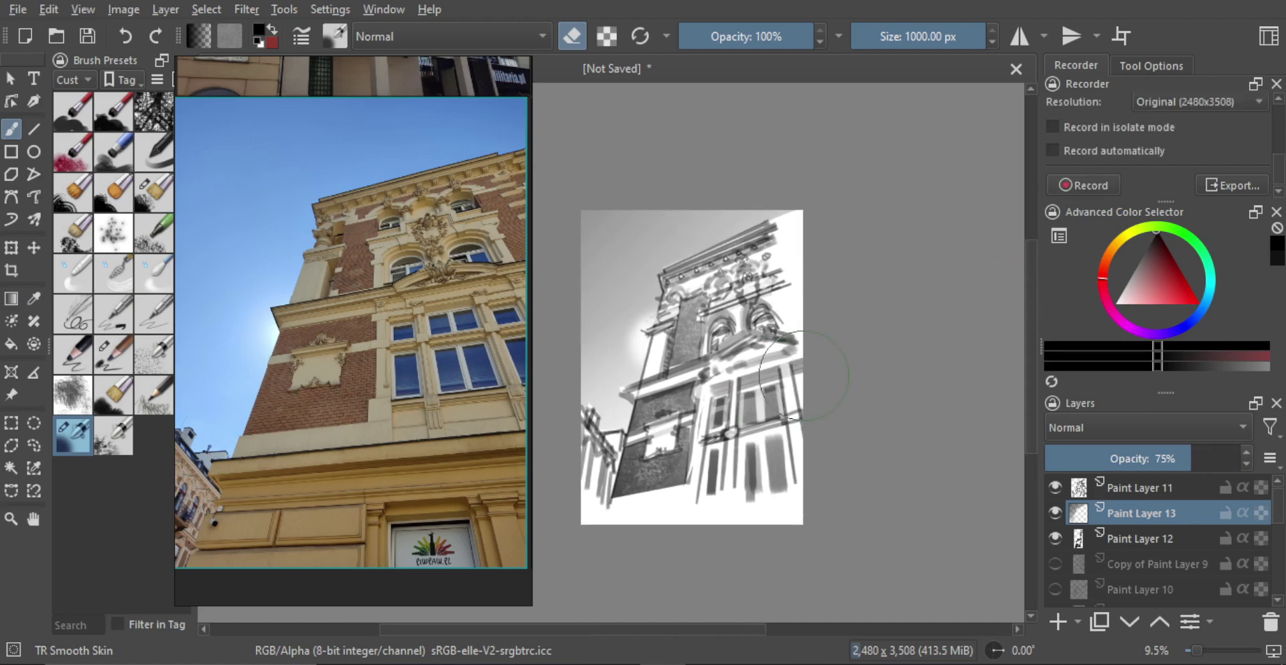